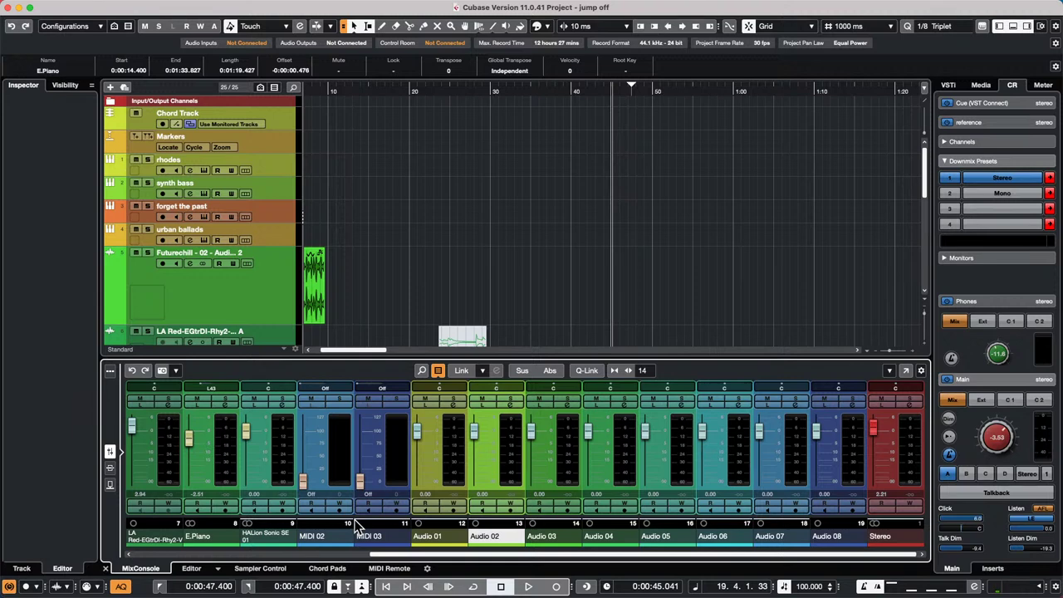
- Replace the lower-zone MixConsole with the Key Editor showing the E.Piano part
key("Return")
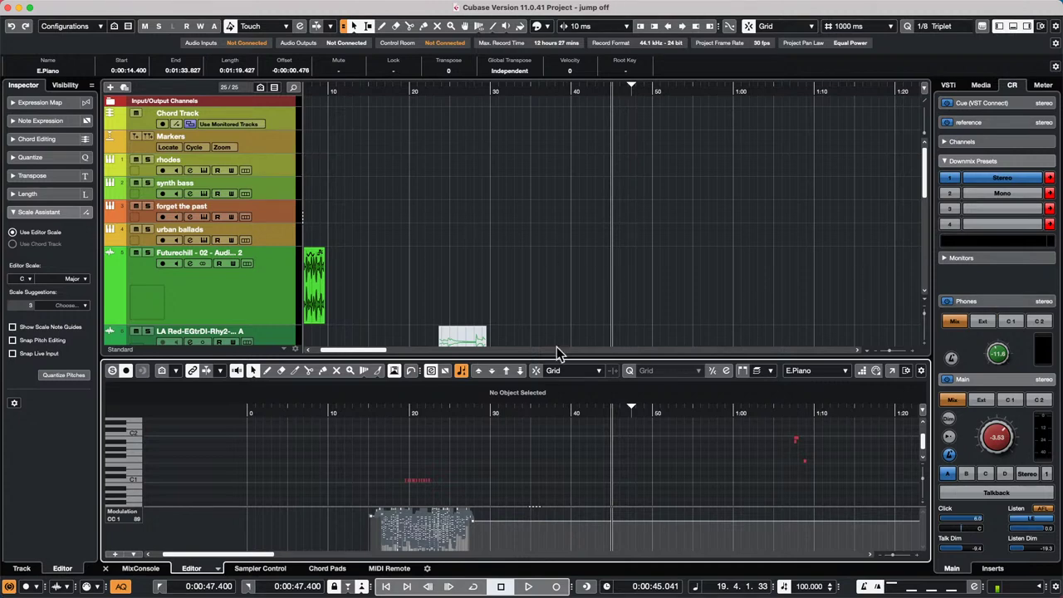
- Draw an empty part on the synth bass track around bar 30 with the Draw tool
left_click(496, 406)
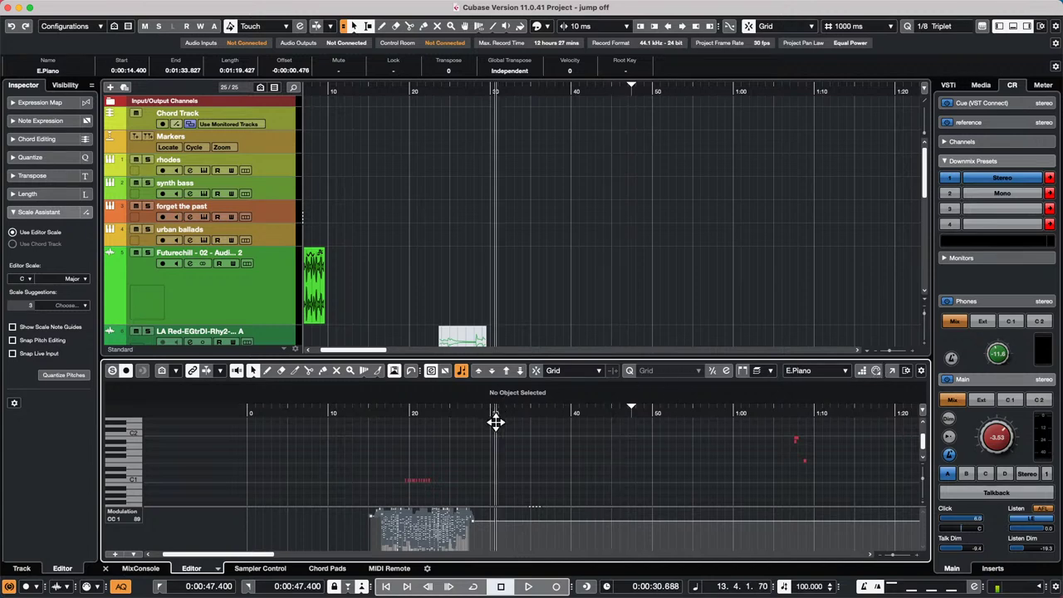
right_click(359, 166)
left_click(384, 169)
left_click_drag(328, 188, 493, 187)
- Open the new synth bass part in its own Key Editor window
right_click(366, 192)
left_click(371, 192)
double_click(380, 192)
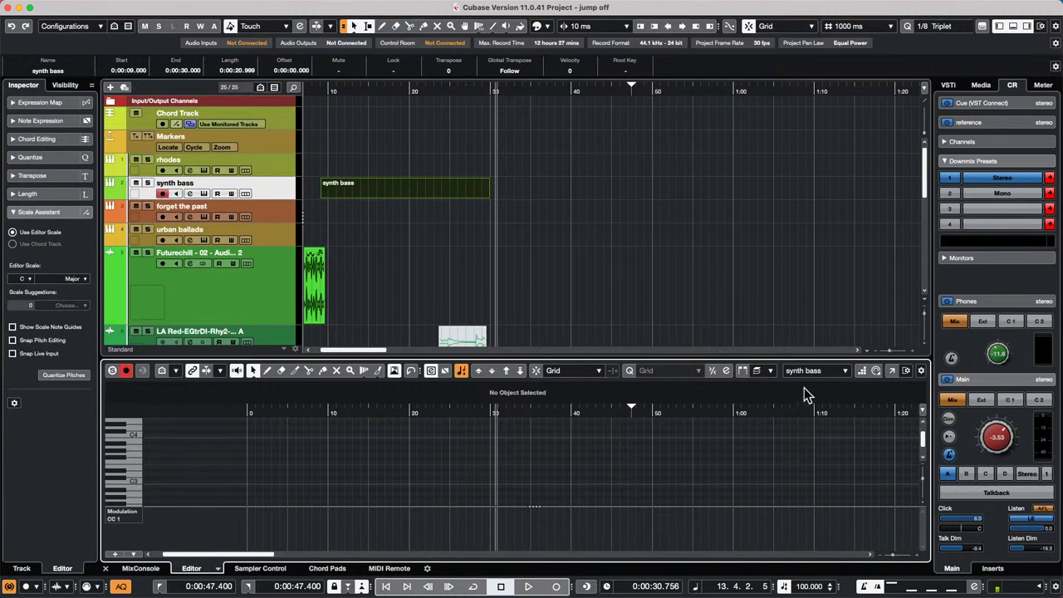
left_click(892, 370)
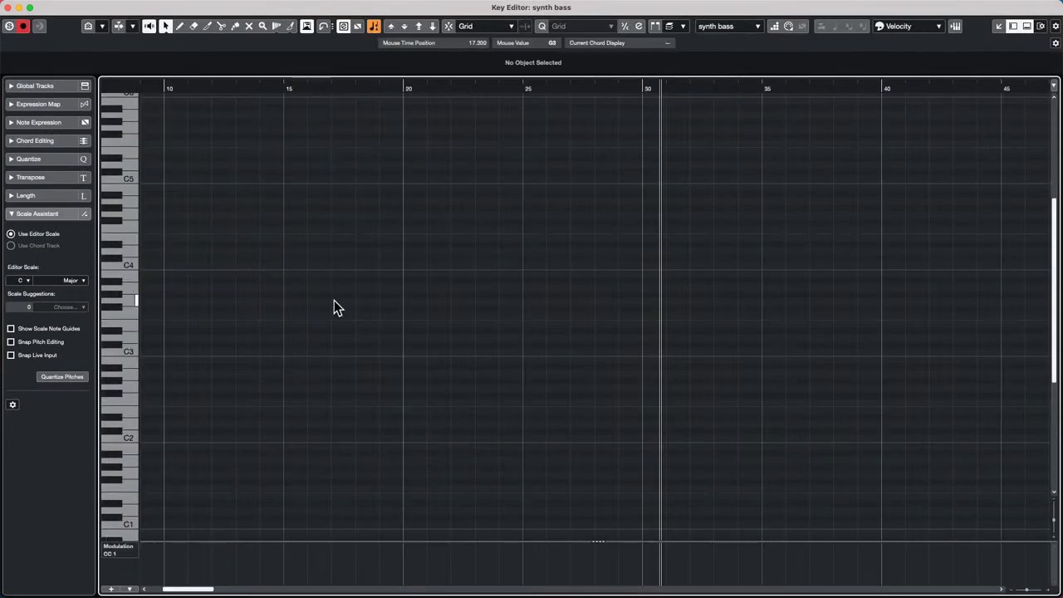
- Draw a rising line of short notes from about F2 to D4 with the Line tool, then select them all
right_click(317, 274)
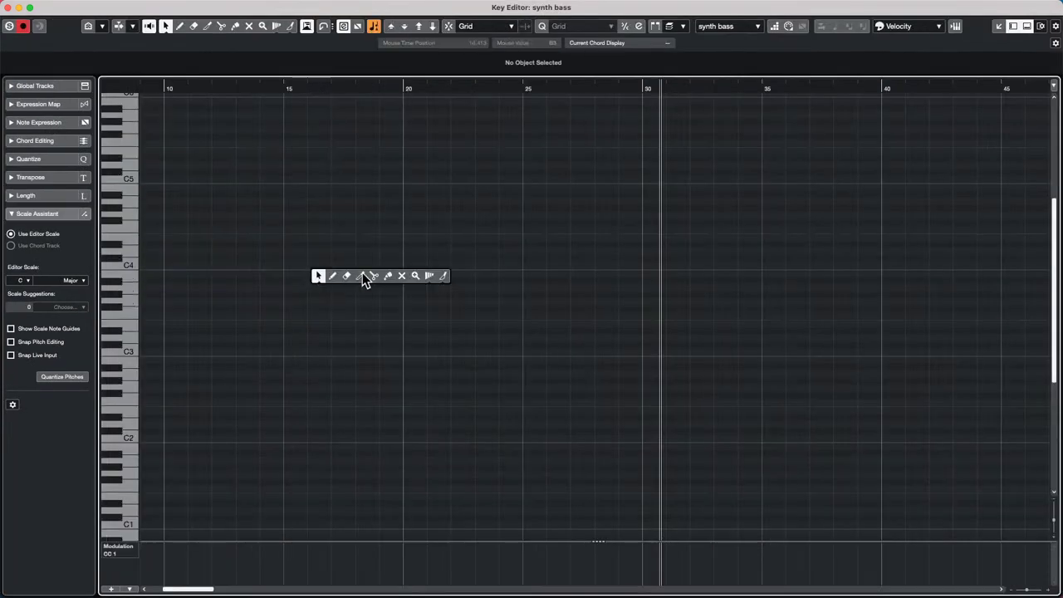
left_click(443, 275)
left_click_drag(357, 397, 520, 252)
key("1")
mouse_move(316, 221)
left_mouse_down()
mouse_move(600, 406)
mouse_move(611, 429)
left_mouse_up()
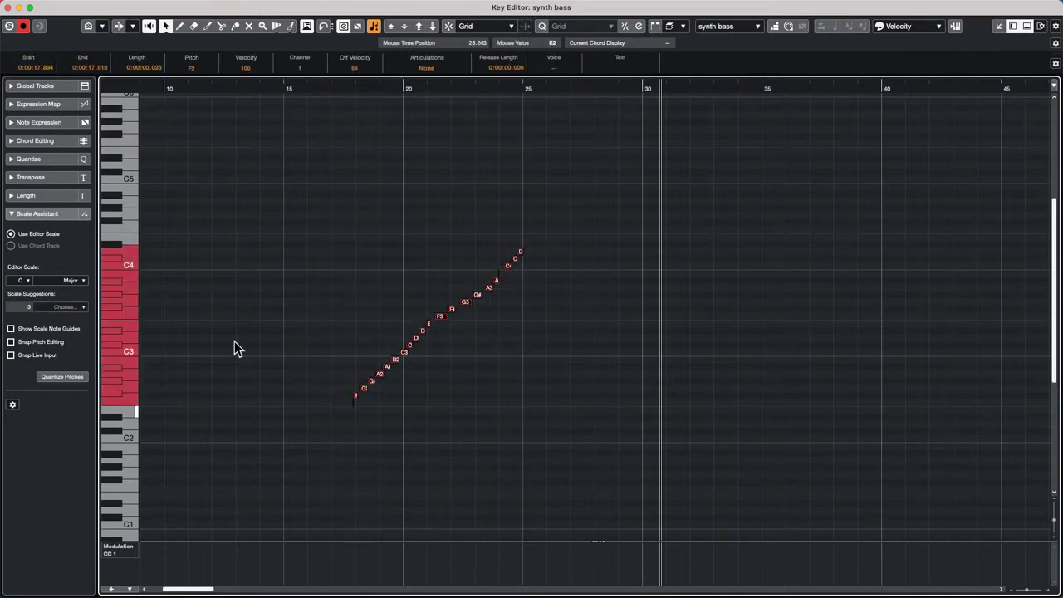
left_click(186, 7)
left_click(191, 7)
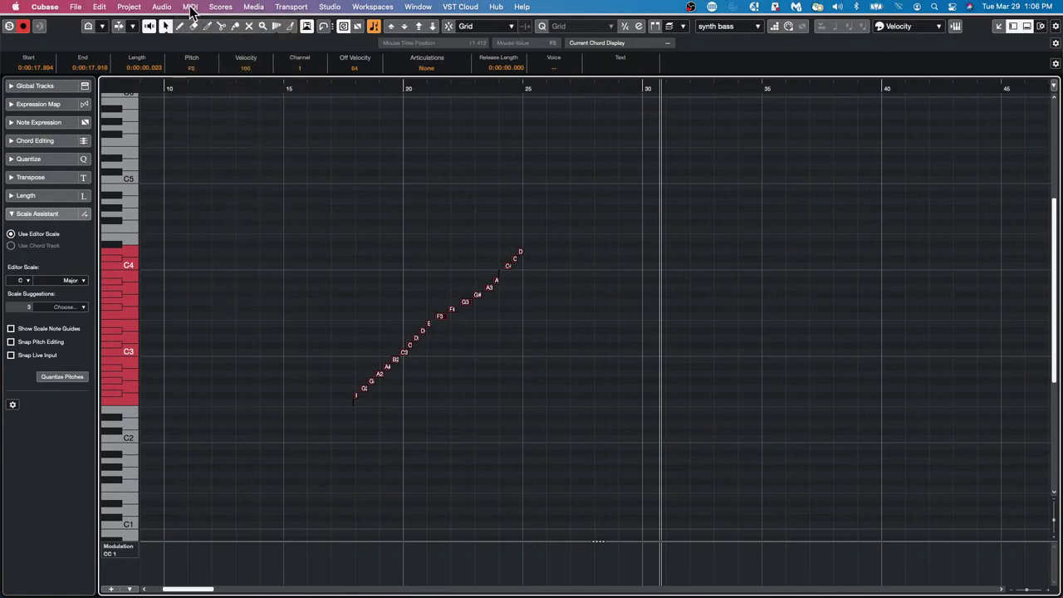
- Apply MIDI > Functions > Mirror so the run descends from D4 to F#2
left_click(193, 6)
mouse_move(216, 187)
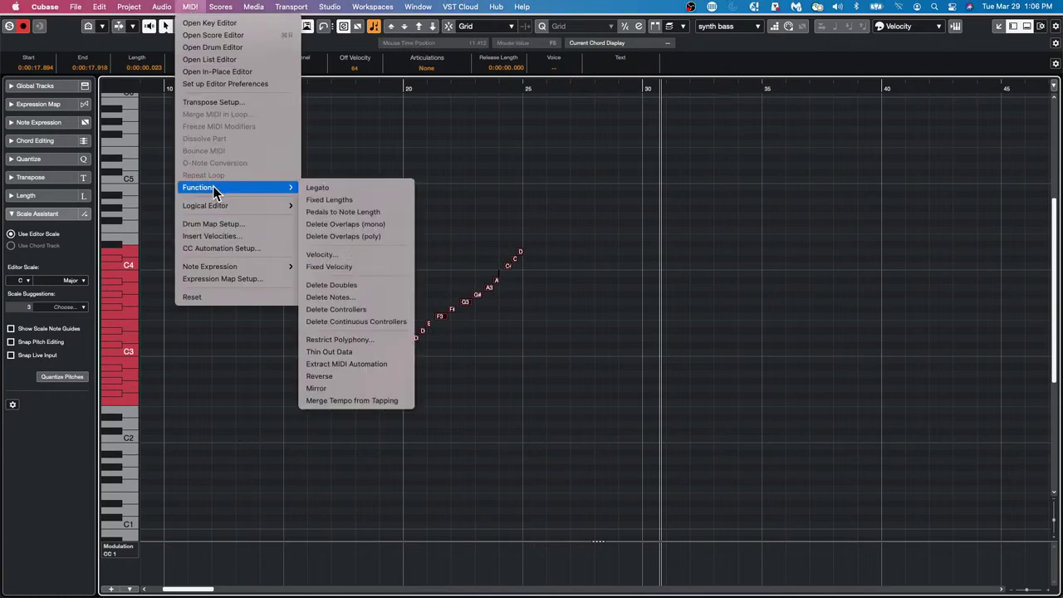
left_click(360, 387)
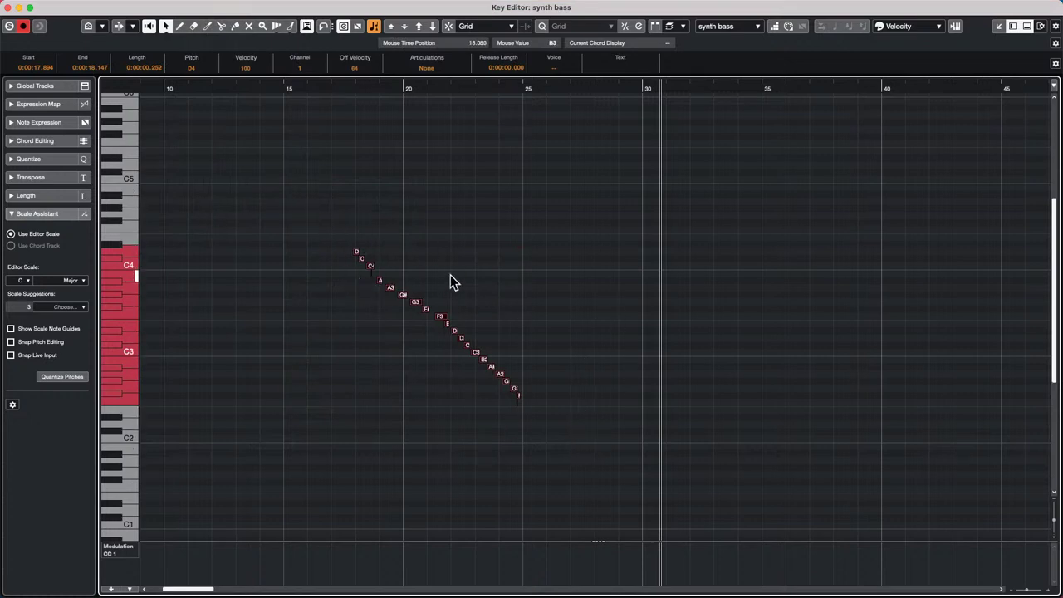
left_click_drag(341, 88, 341, 98)
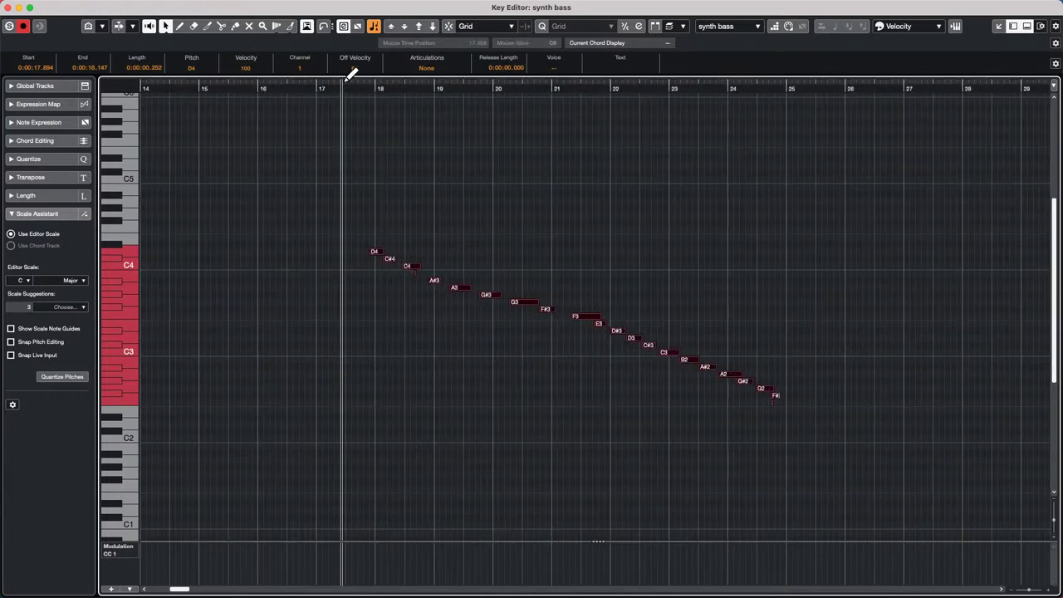
- Apply Mirror again so the synth bass run climbs from F#2 back up to D4
left_click(166, 7)
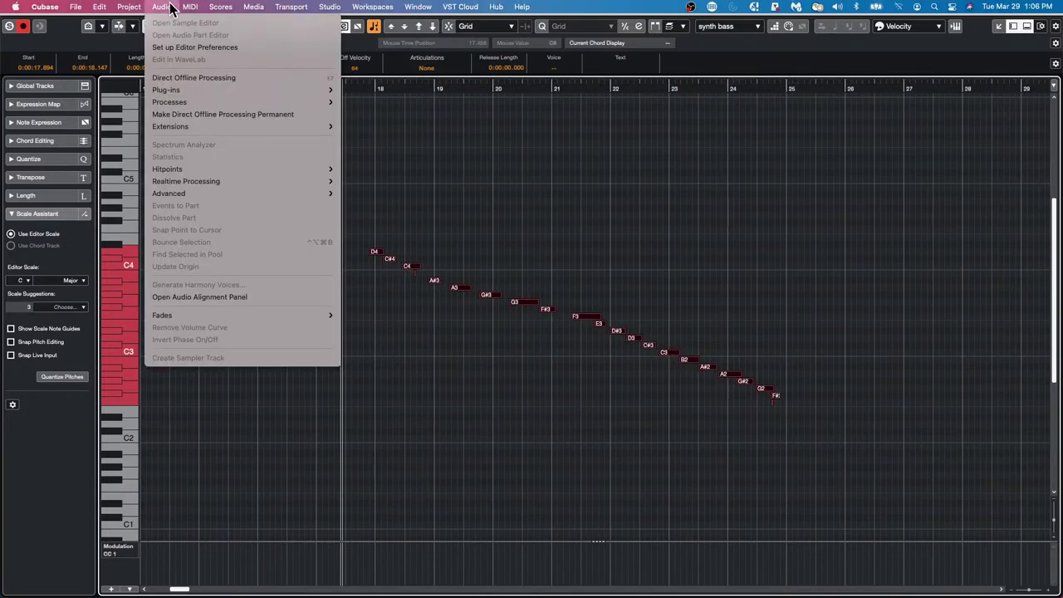
mouse_move(129, 6)
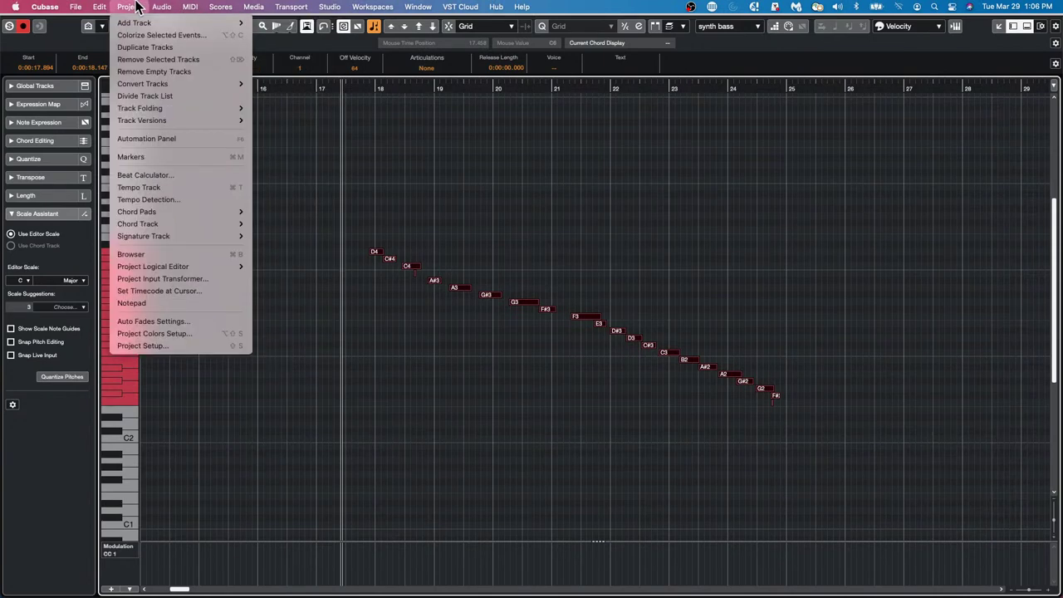
mouse_move(162, 7)
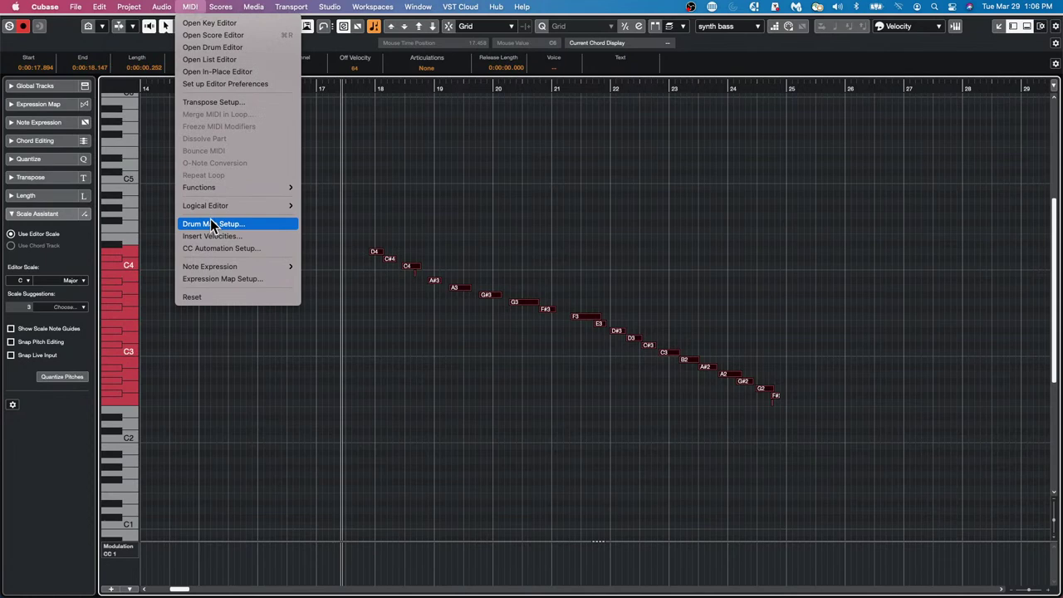
mouse_move(218, 206)
mouse_move(222, 184)
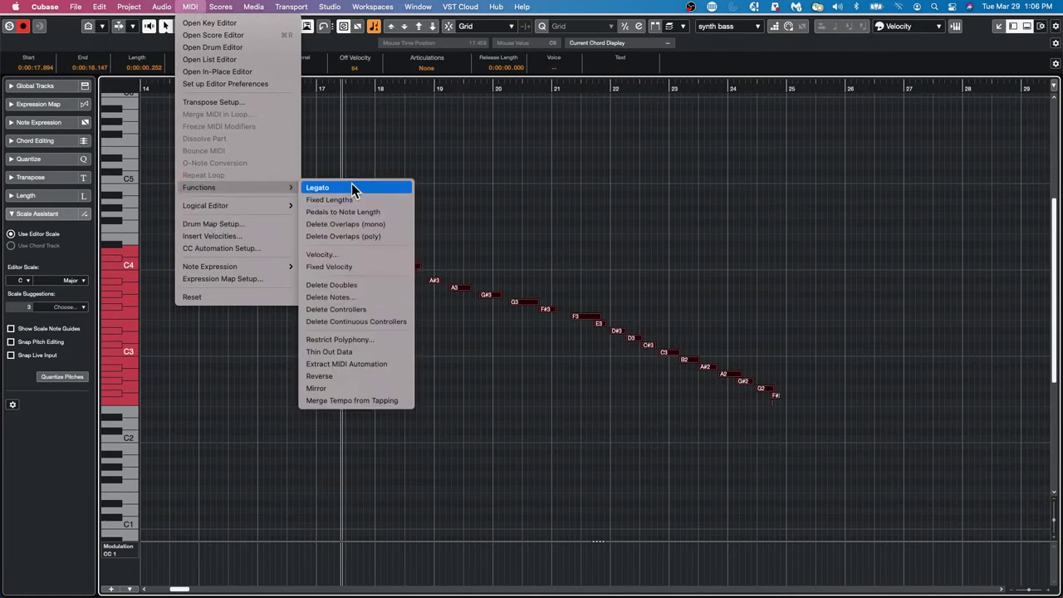
left_click(331, 387)
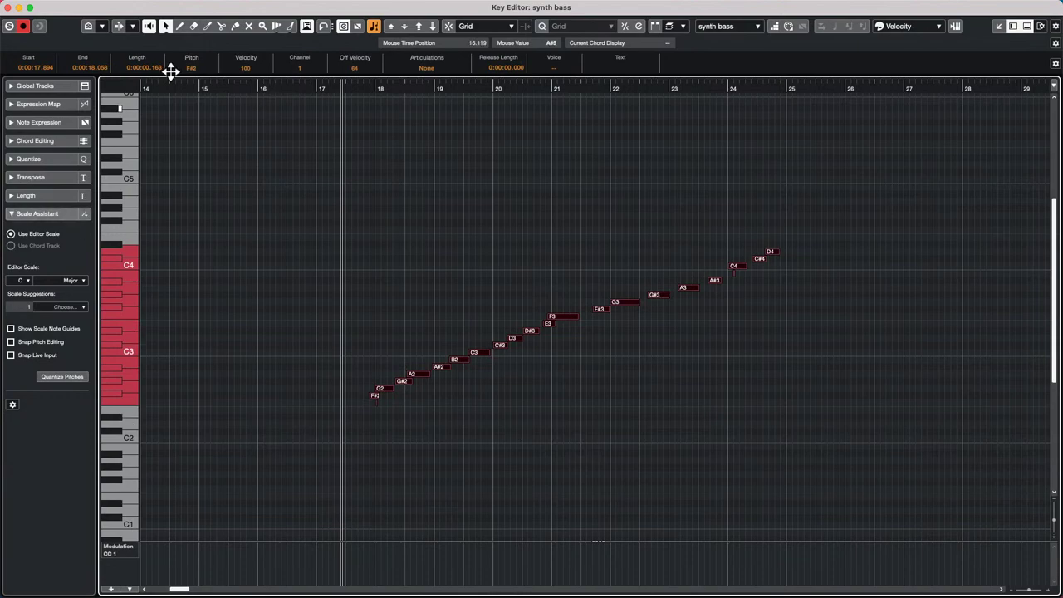
- Close the separate Key Editor window and browse the menus to the Studio menu's MixConsole entries
left_click(8, 7)
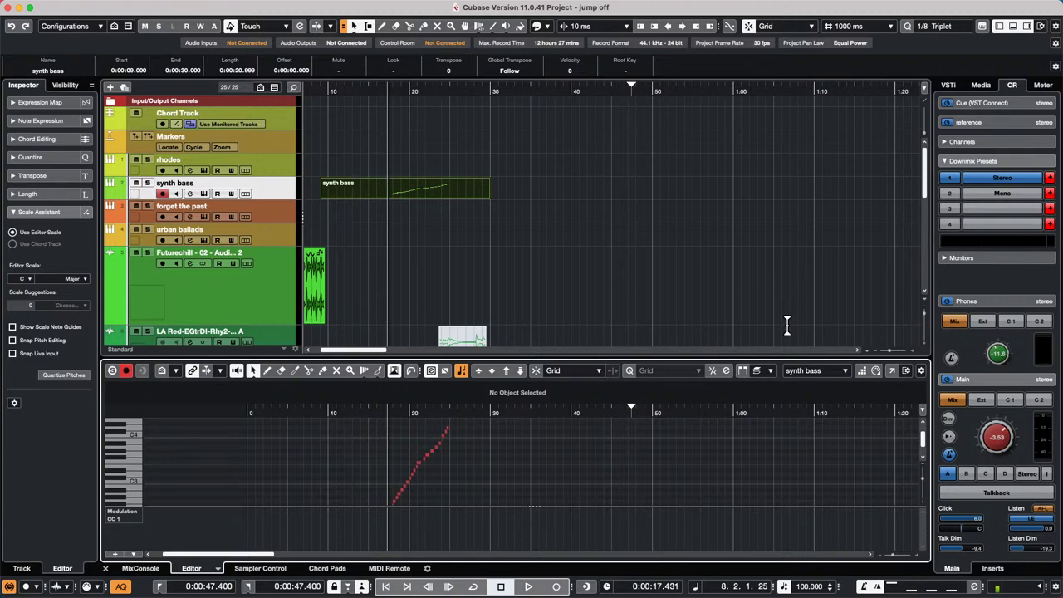
mouse_move(5, 6)
left_click_drag(135, 10, 199, 13)
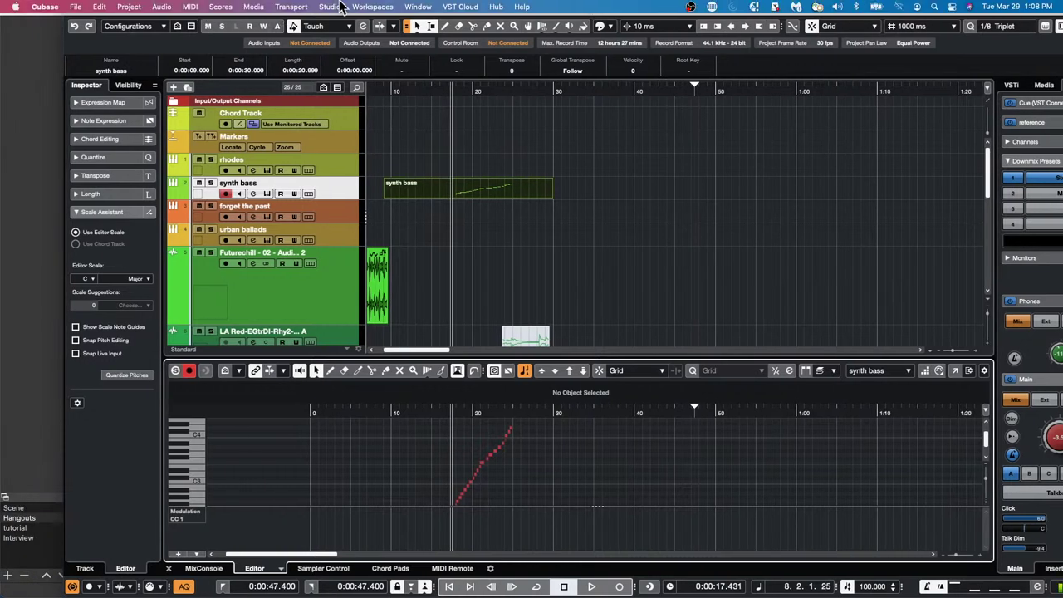
left_click(433, 8)
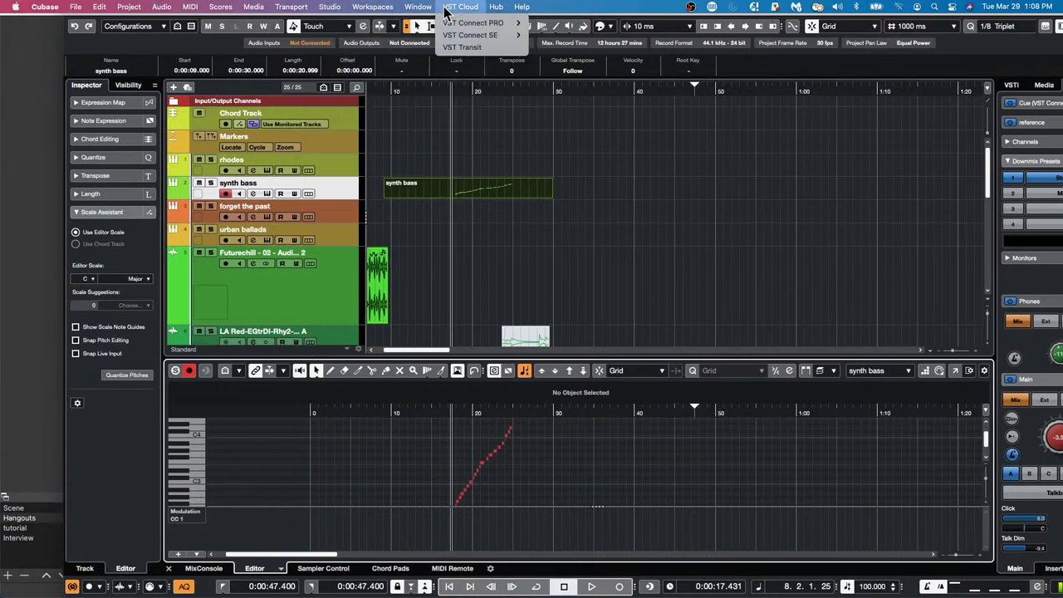
mouse_move(329, 8)
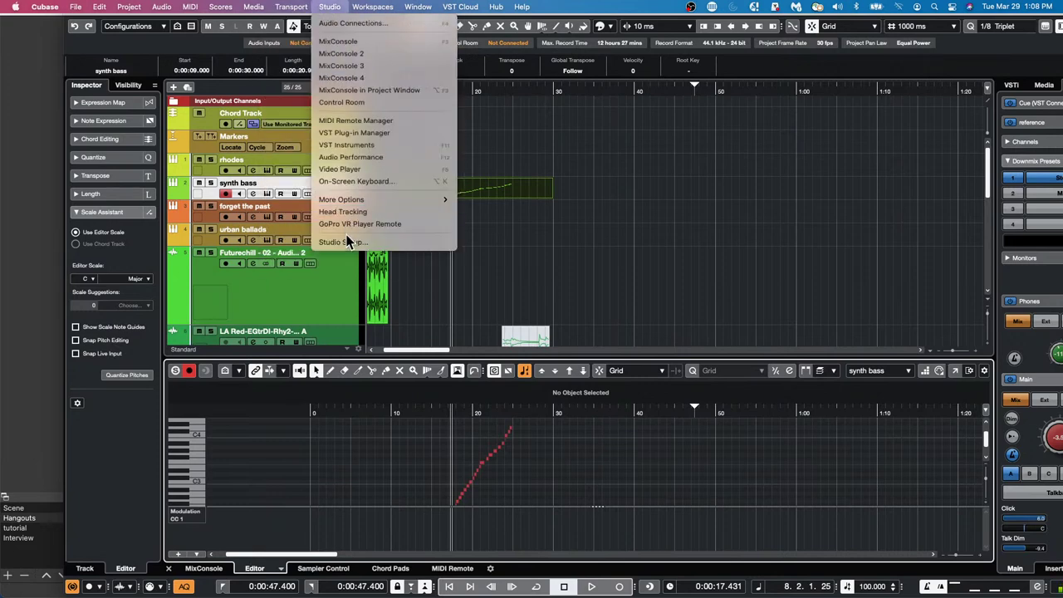
- Open MixConsole 4 showing only the selected synth bass channel, then return to the project window
left_click(362, 78)
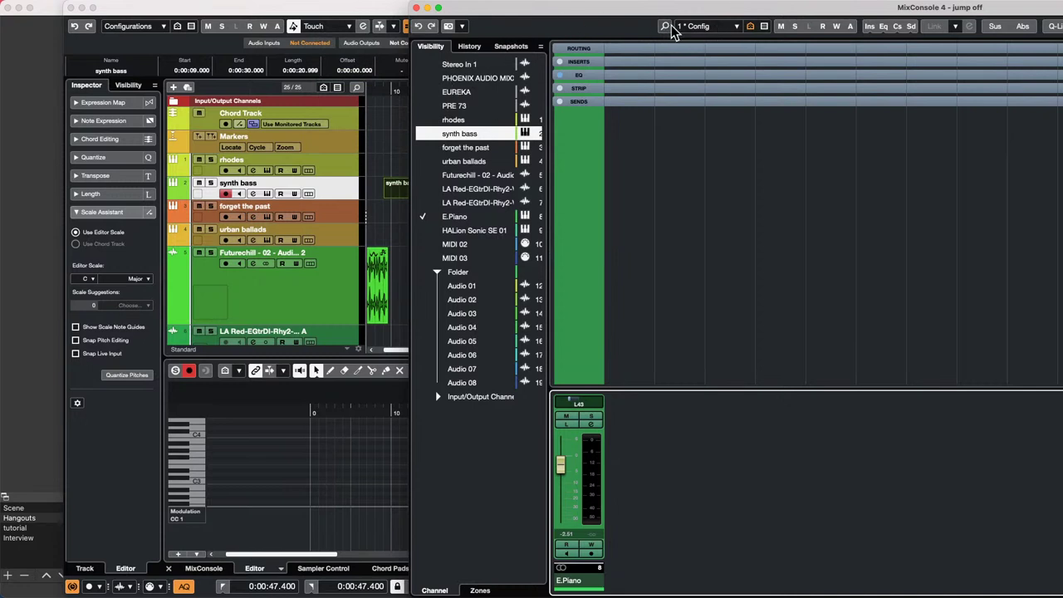
left_click(706, 30)
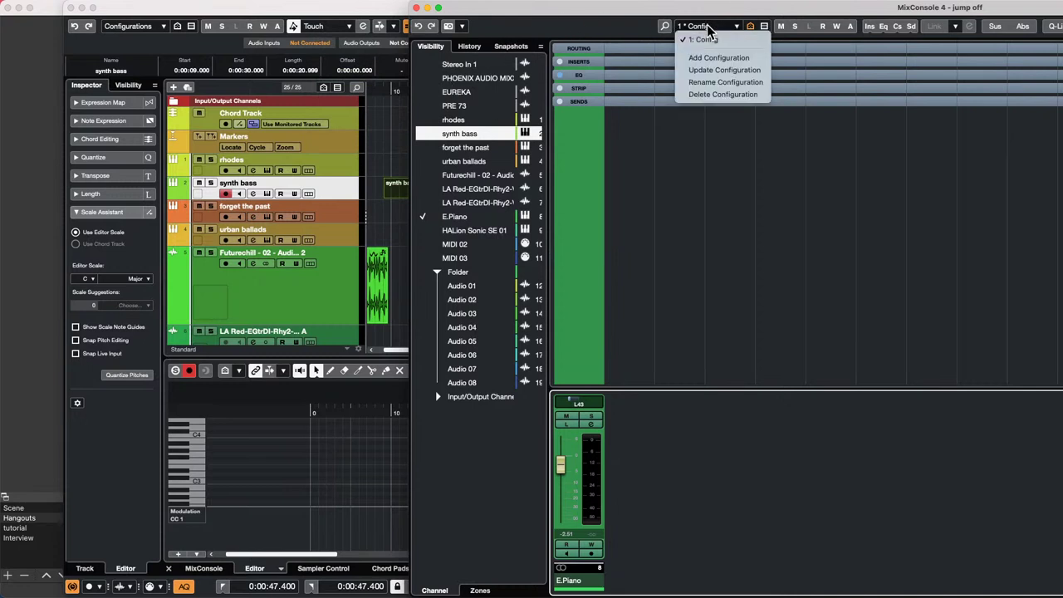
left_click(617, 150)
left_click(759, 27)
left_click(749, 29)
left_click(748, 29)
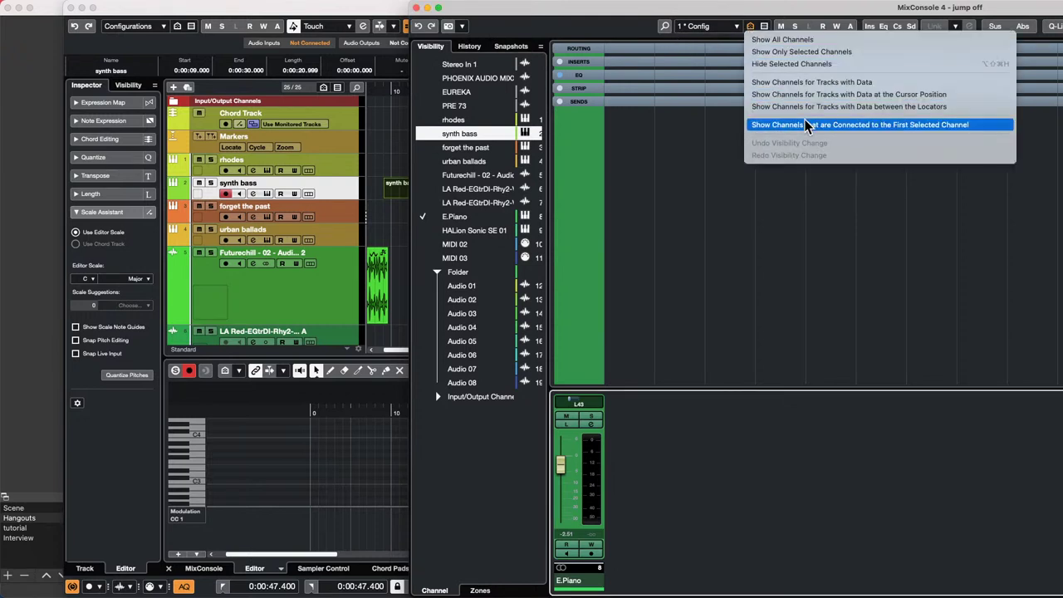
left_click(862, 52)
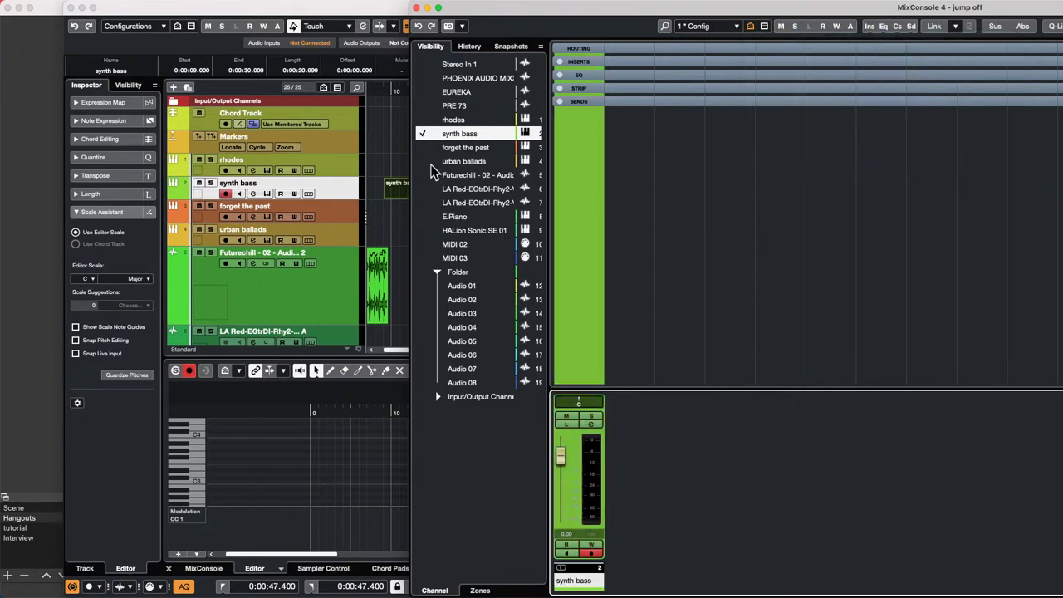
left_click(303, 290)
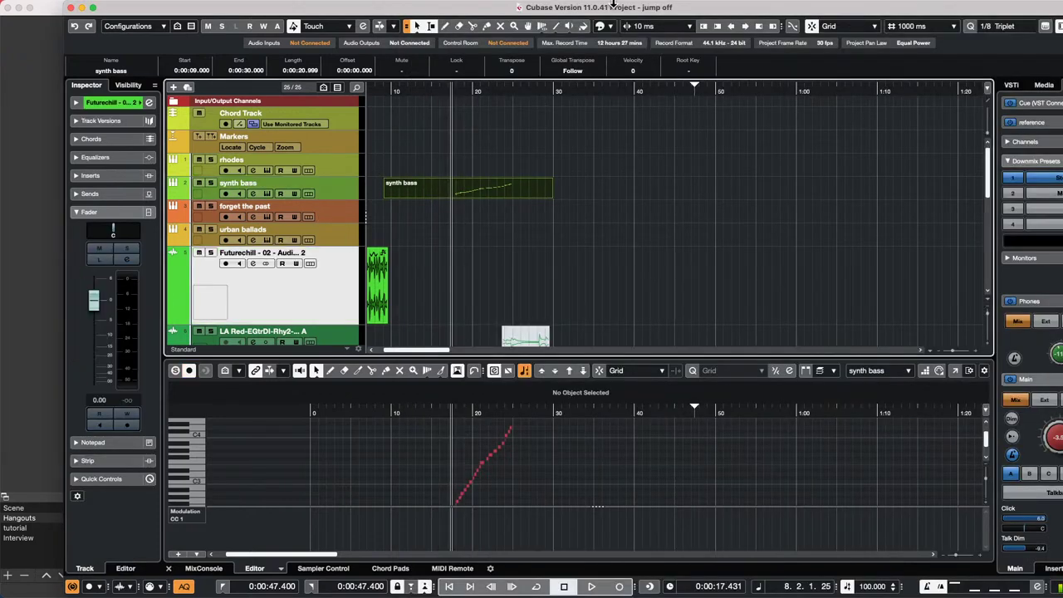
- Browse the Window, VST Cloud, Workspaces and Transport menus back to Studio's MixConsole 4 entry
left_click(459, 6)
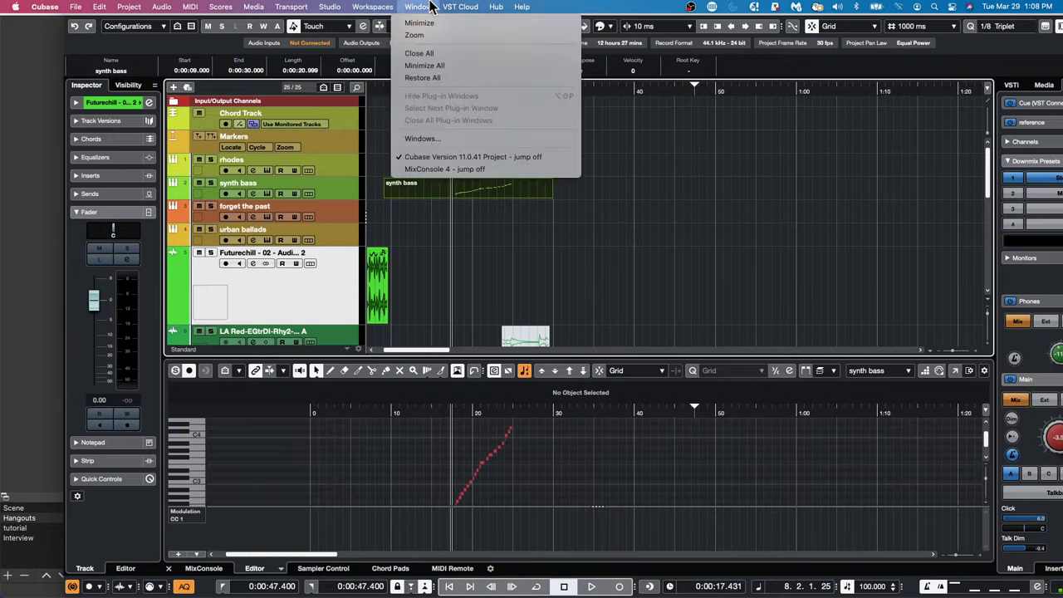
mouse_move(472, 8)
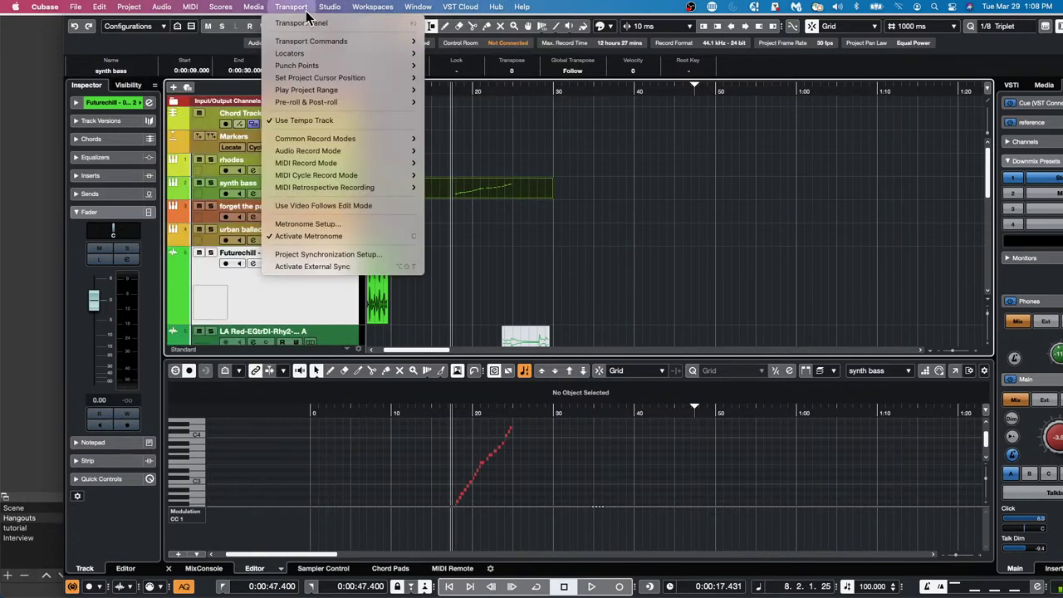
mouse_move(355, 9)
mouse_move(294, 8)
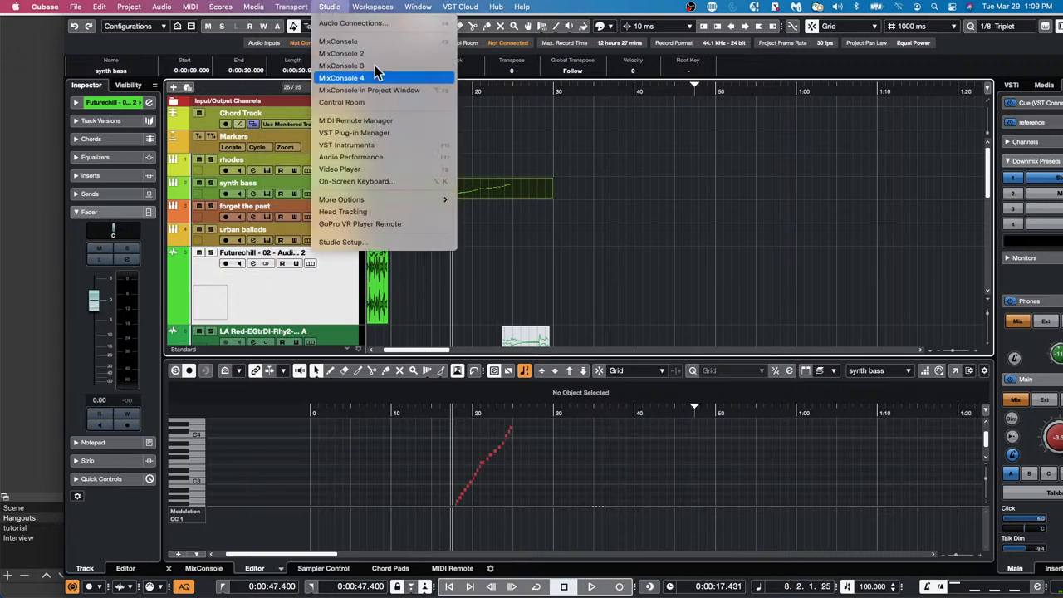
- Hide the selected channels in MixConsole 4
left_click(373, 77)
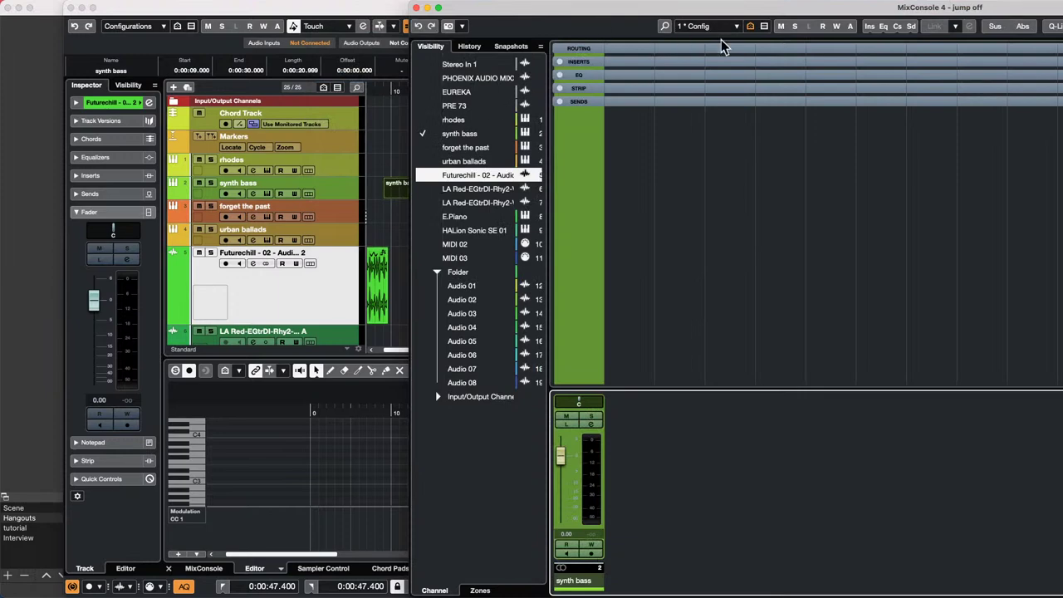
left_click(750, 26)
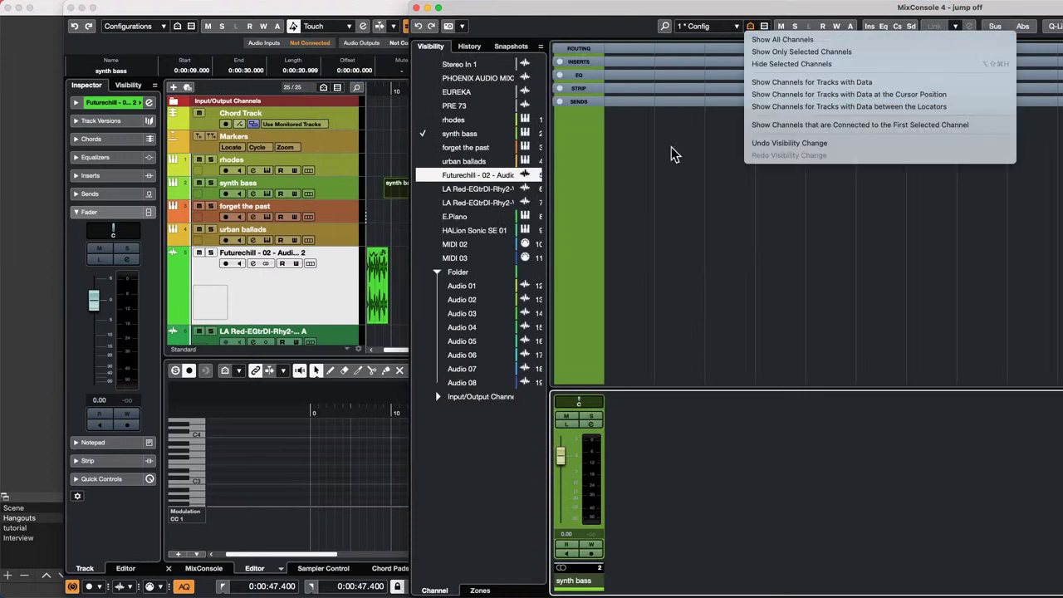
left_click(787, 65)
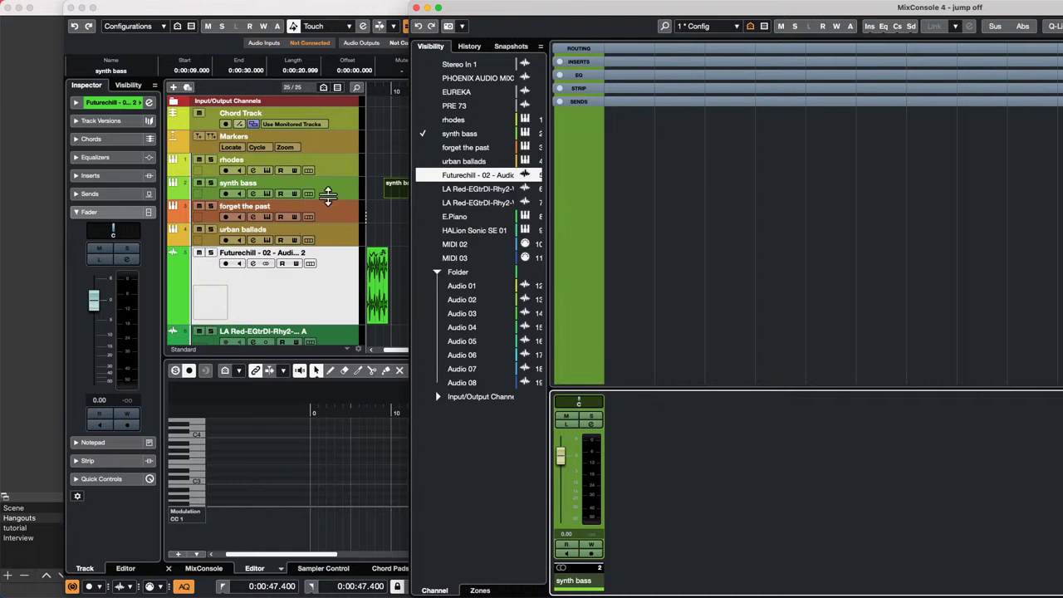
- Show lanes on the 'forget the past' track and scroll the project to the drum folder tracks
right_click(681, 230)
left_click(315, 214)
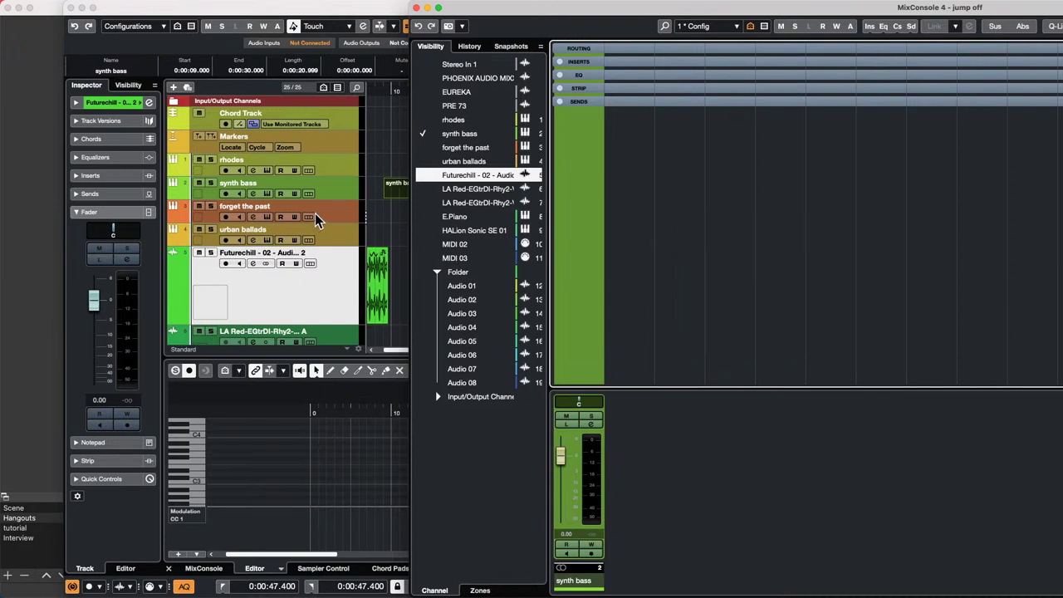
left_click(314, 214)
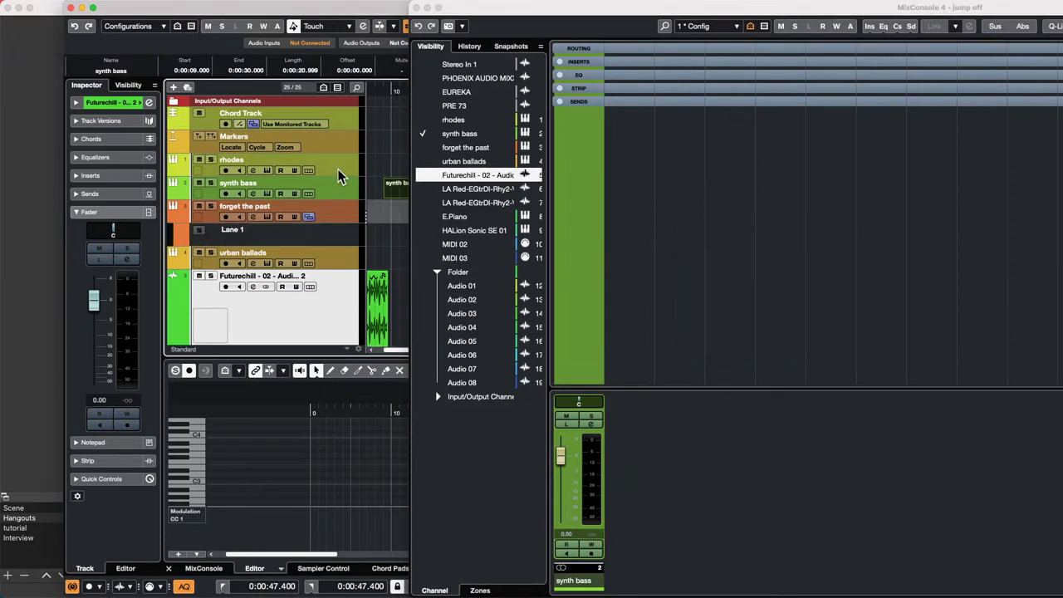
scroll(337, 190, "down", 10)
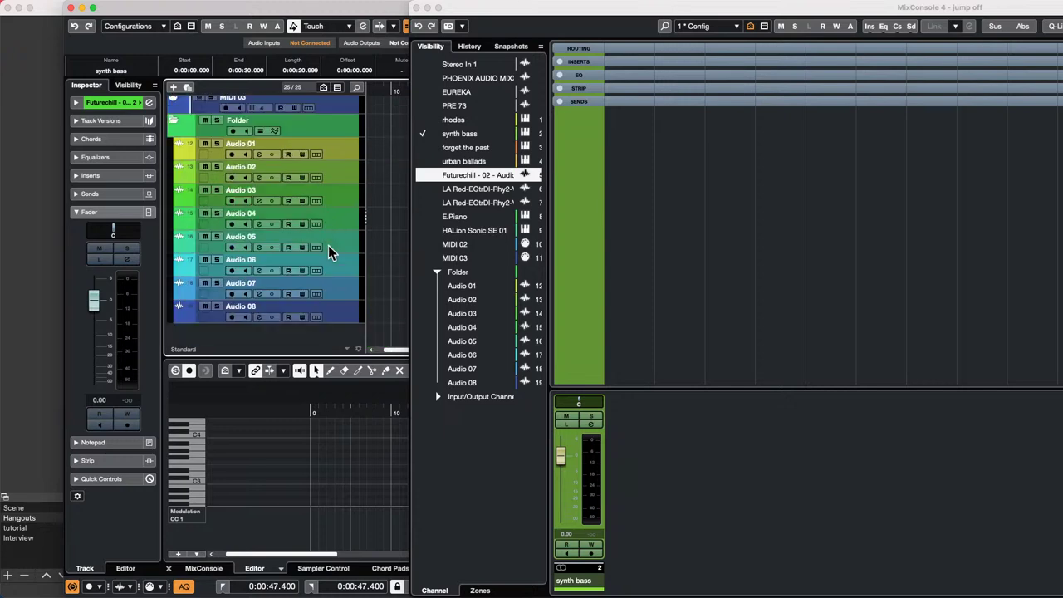
left_click(334, 264)
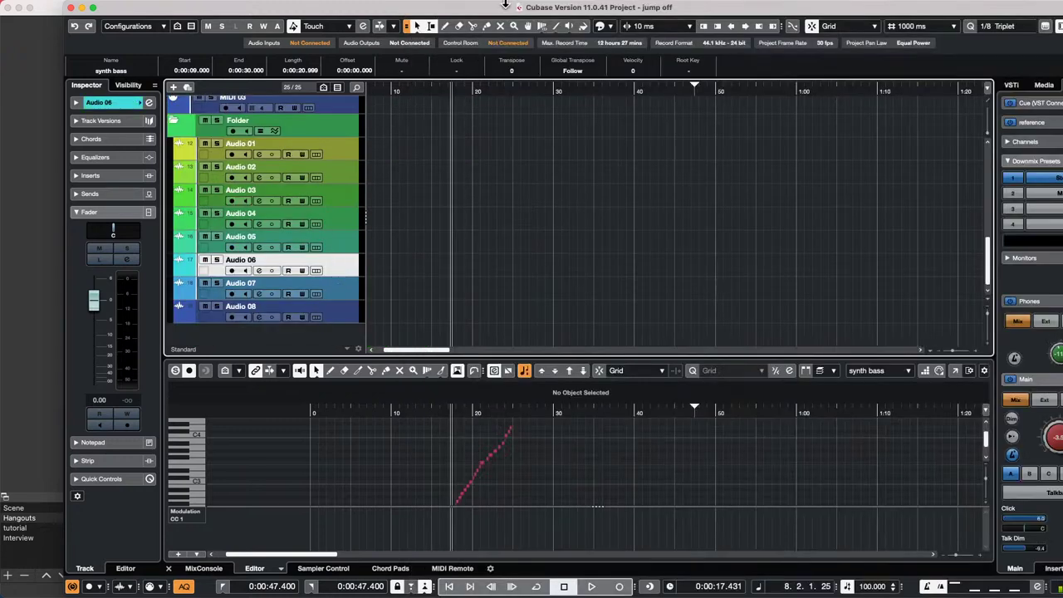
- Open MixConsole from the Studio menu, then move and narrow it to reveal the project
left_click(389, 10)
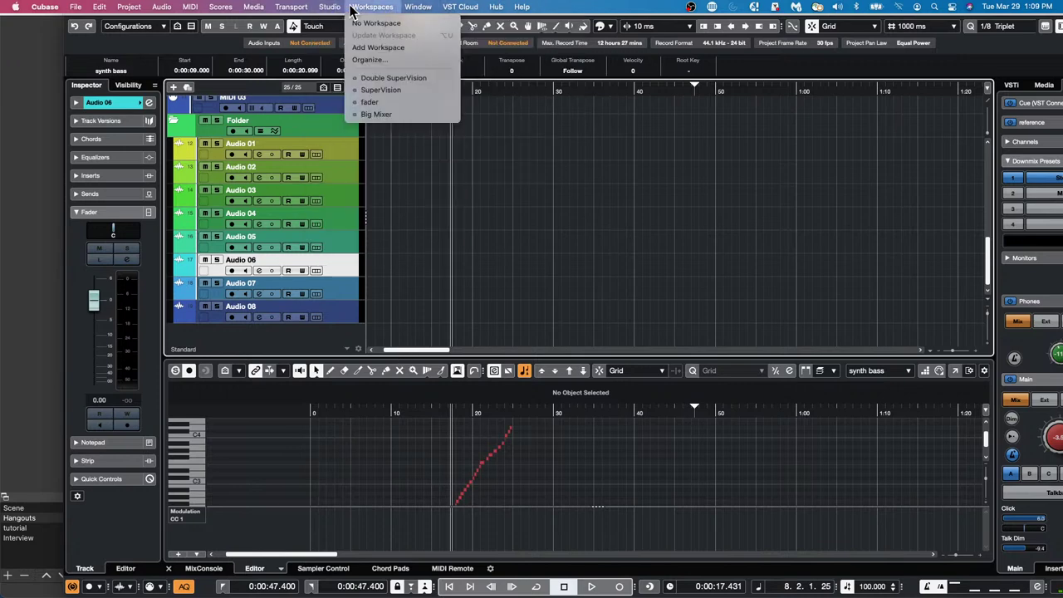
mouse_move(332, 10)
left_click(365, 78)
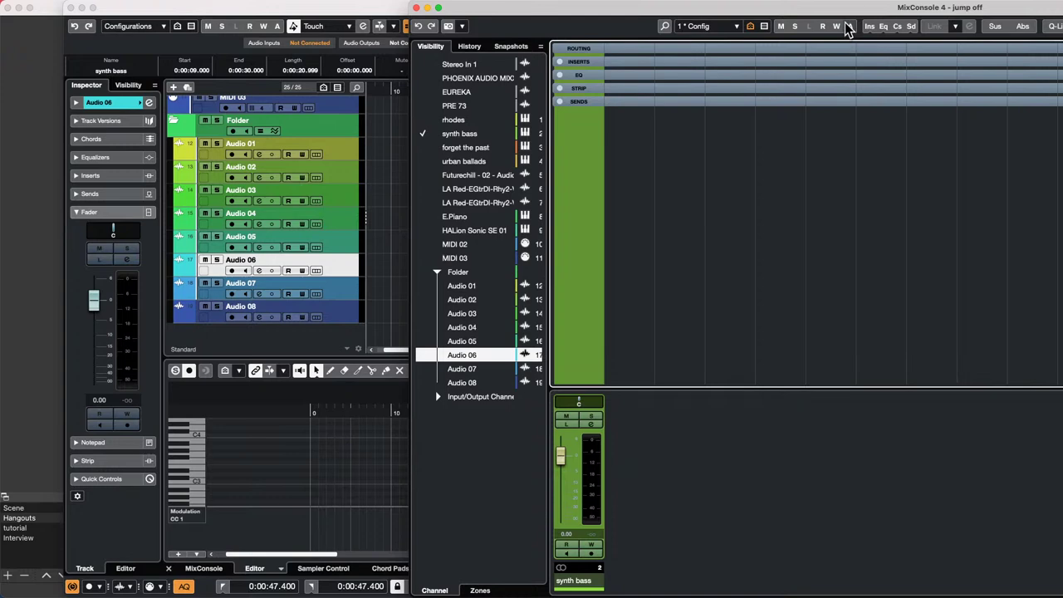
left_click_drag(853, 14, 394, 6)
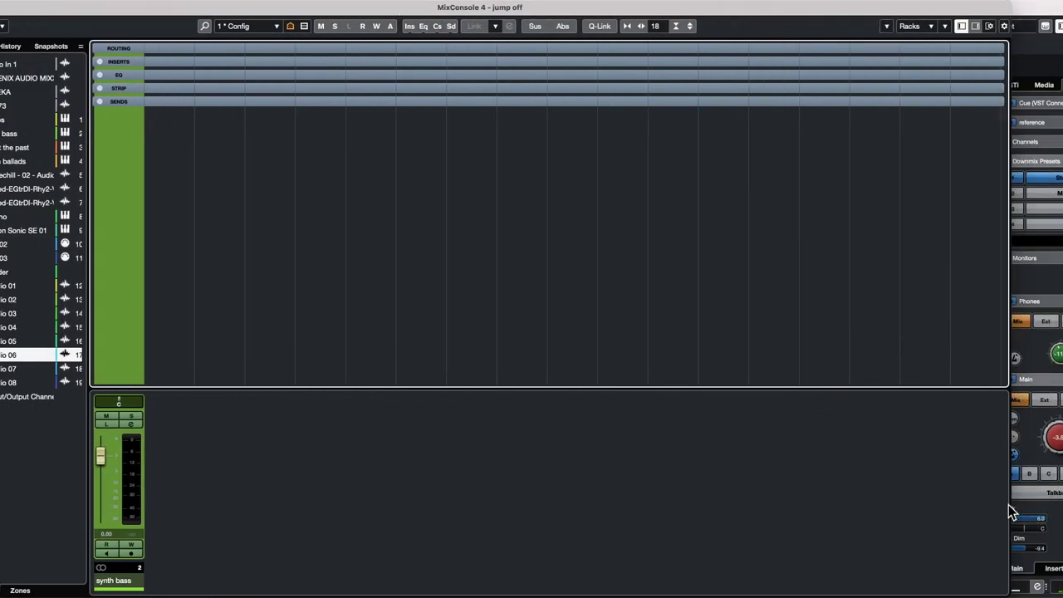
left_click_drag(1010, 505, 161, 413)
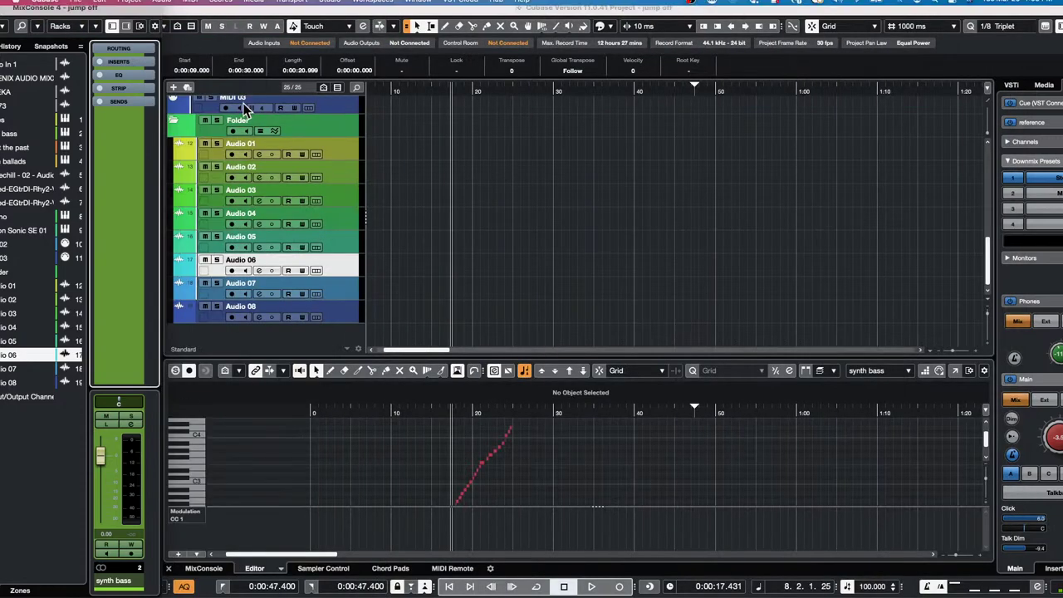
- Select the Audio 04 and Audio 07 tracks, then close the MixConsole window
left_click_drag(264, 15, 387, 18)
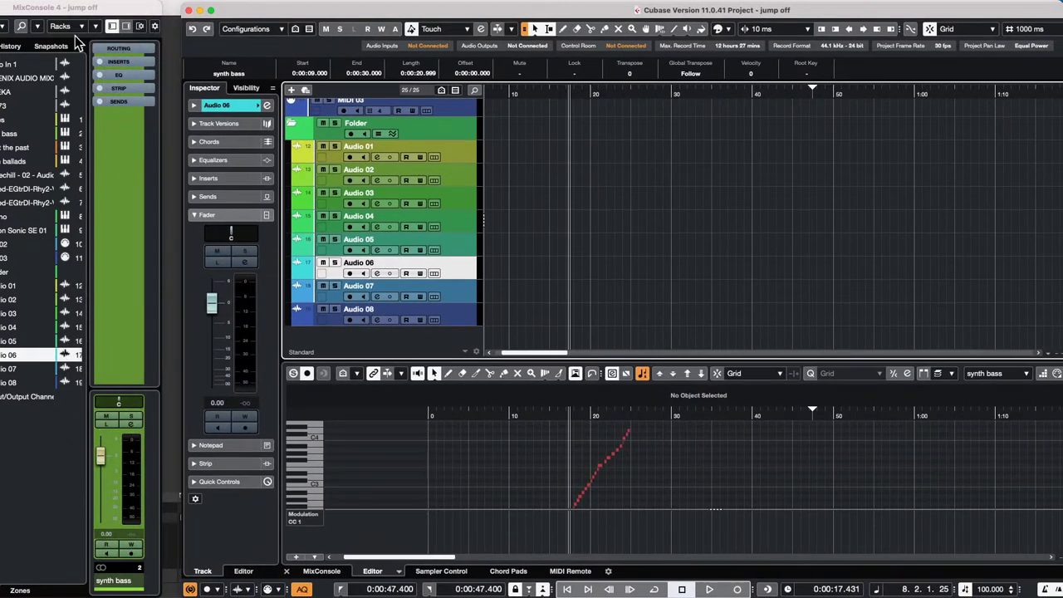
left_click(434, 215)
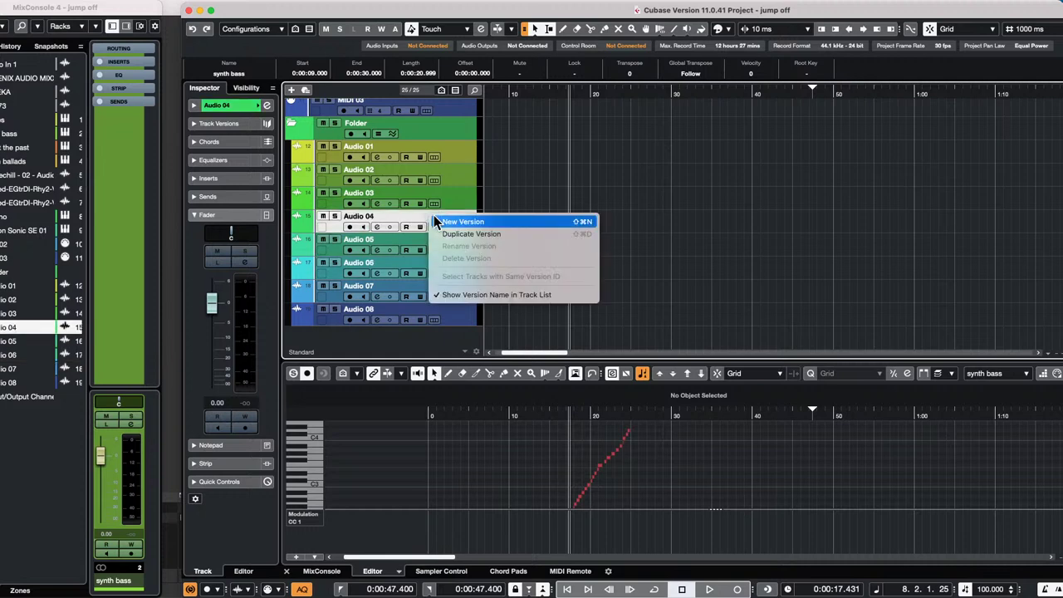
left_click(430, 208)
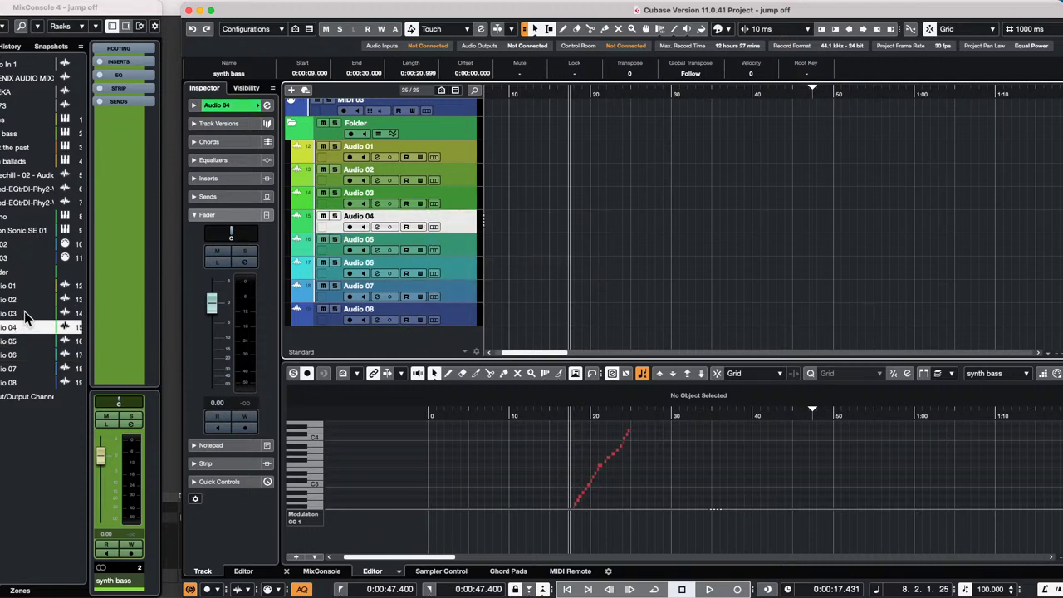
left_click(466, 290)
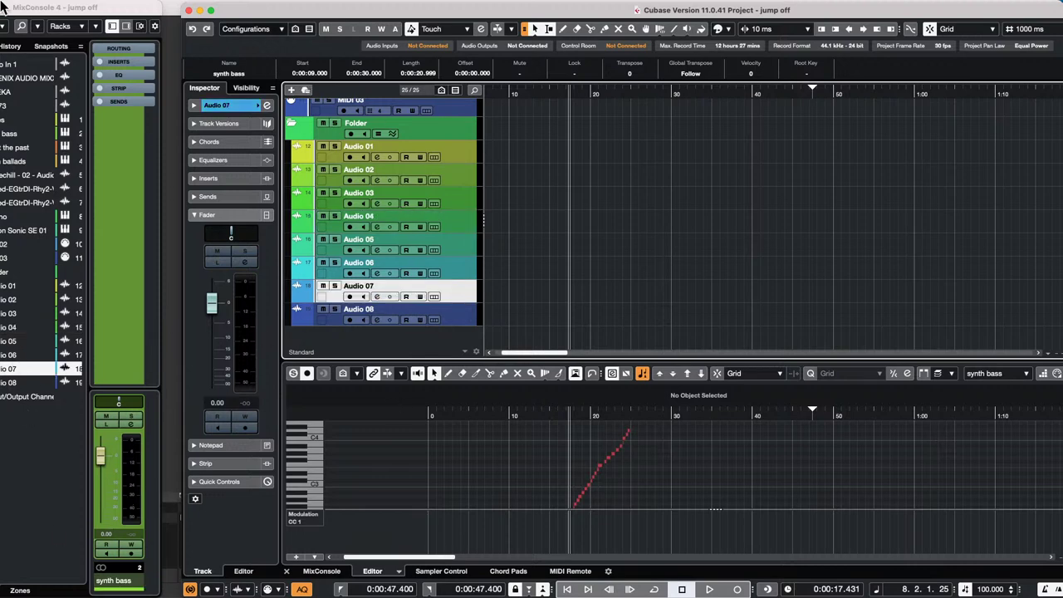
left_click_drag(101, 11, 177, 12)
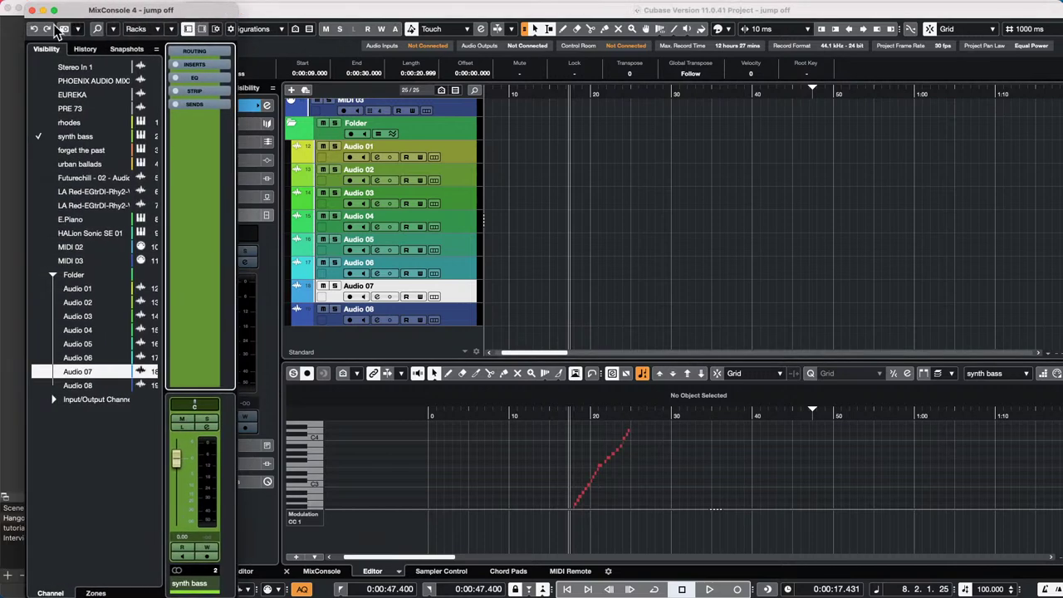
left_click(32, 10)
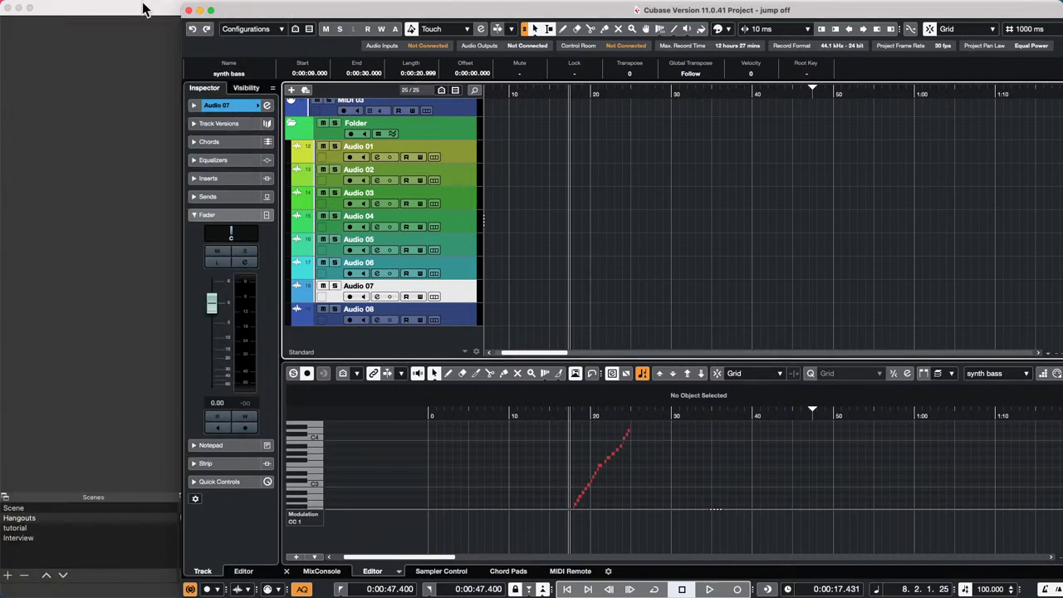
- Maximise the project window and select the Audio 04 track
left_click(210, 11)
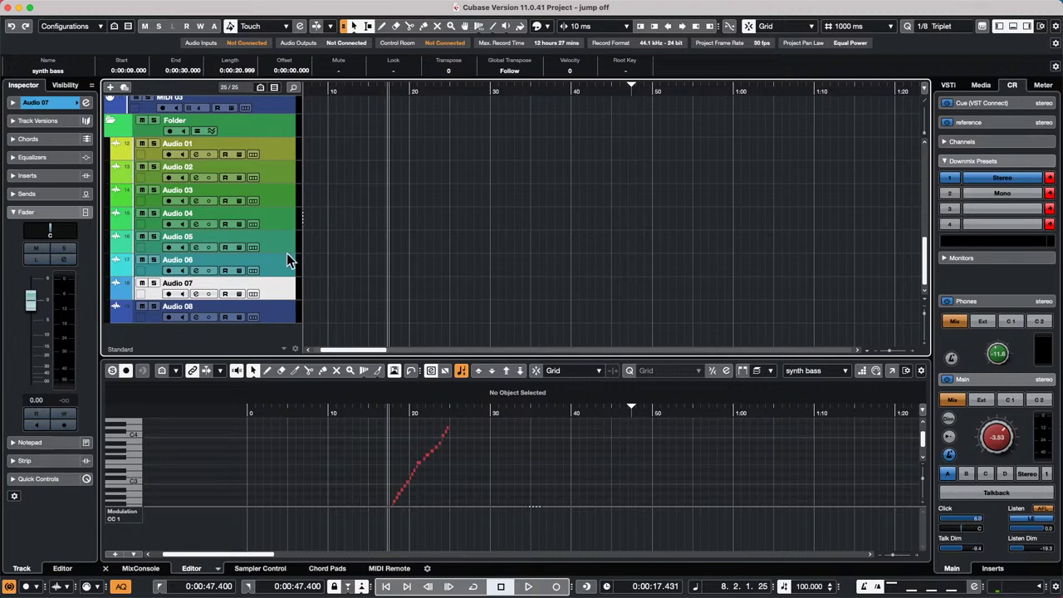
right_click(253, 214)
key("Escape")
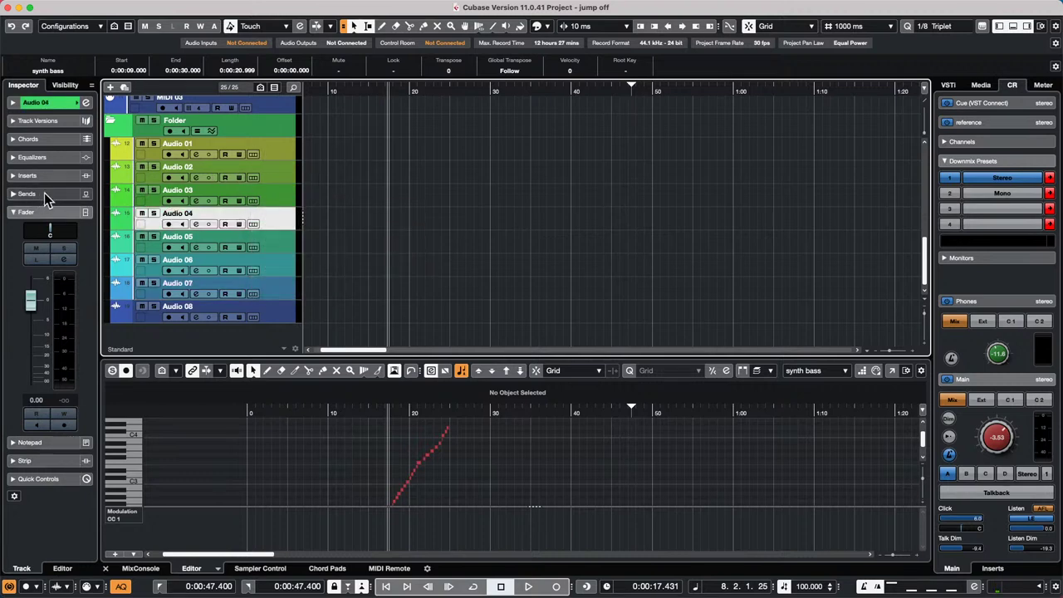
- Expand Audio 04's Inserts and then Sends sections in the Inspector
right_click(64, 177)
left_click(64, 177)
right_click(58, 176)
left_click(47, 176)
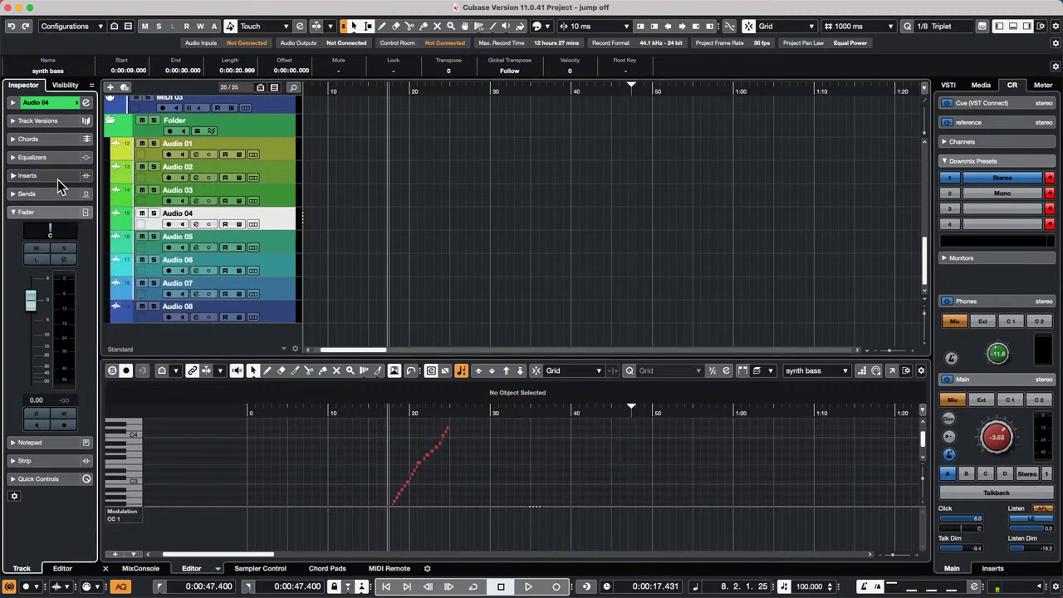
left_click(58, 179)
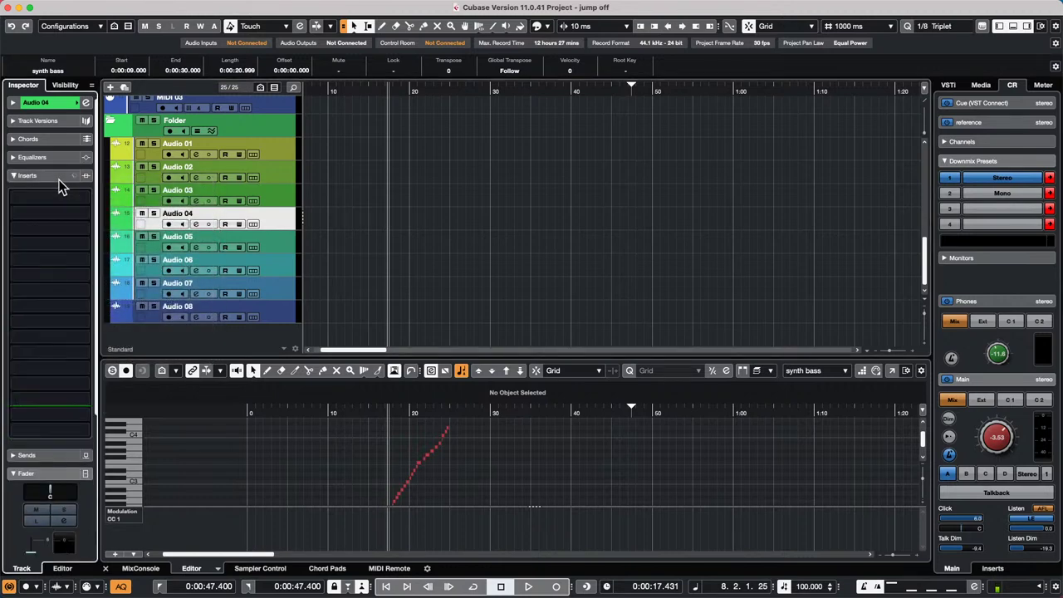
left_click(47, 456)
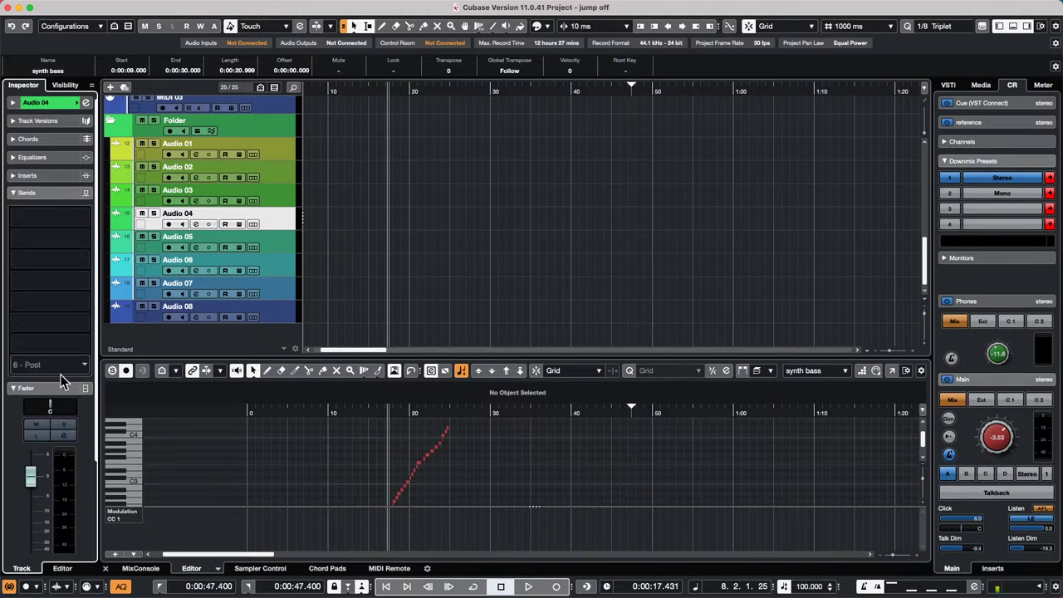
left_click_drag(97, 452, 103, 543)
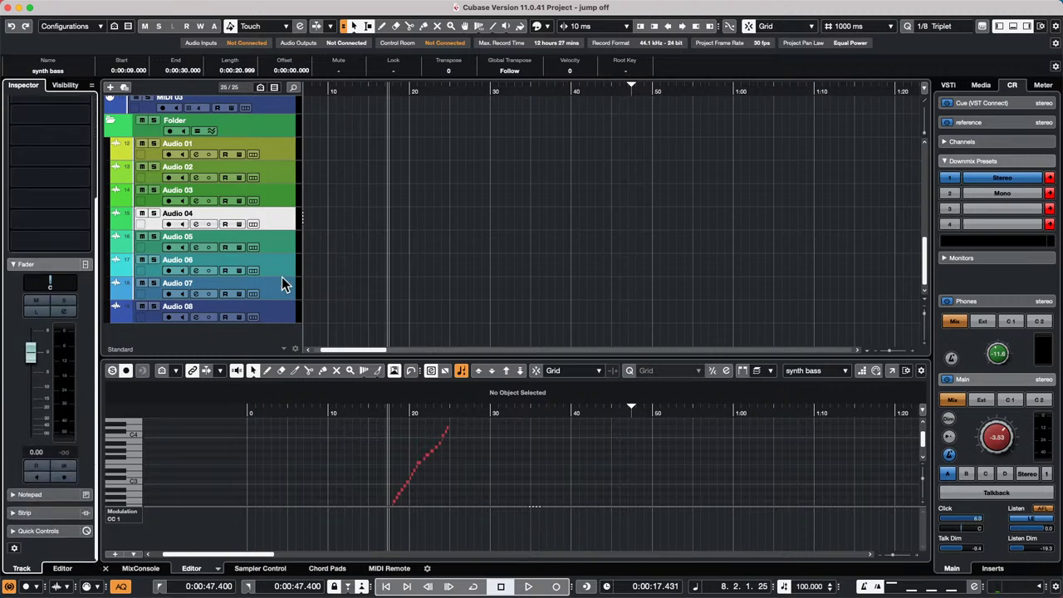
left_click(283, 279)
left_click(277, 264)
left_click(255, 218)
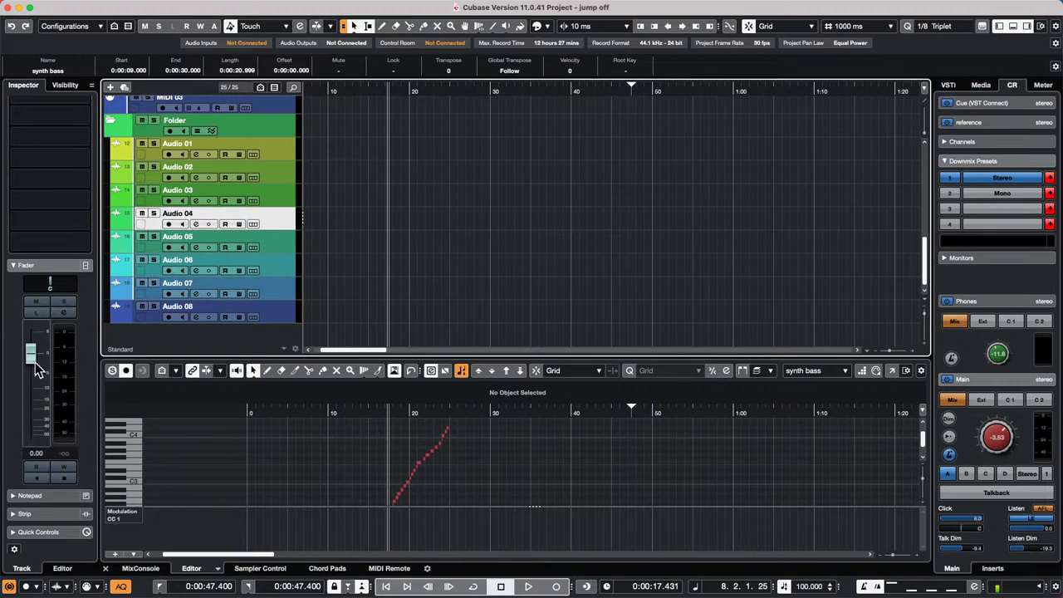
left_click_drag(37, 369, 37, 415)
left_click(286, 249)
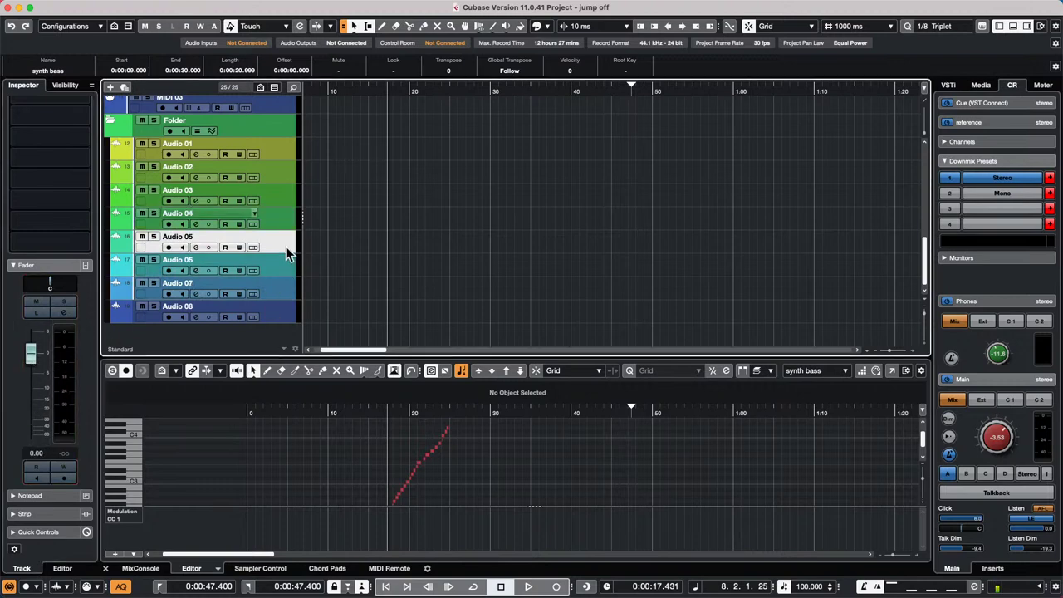
left_click_drag(32, 398, 31, 432)
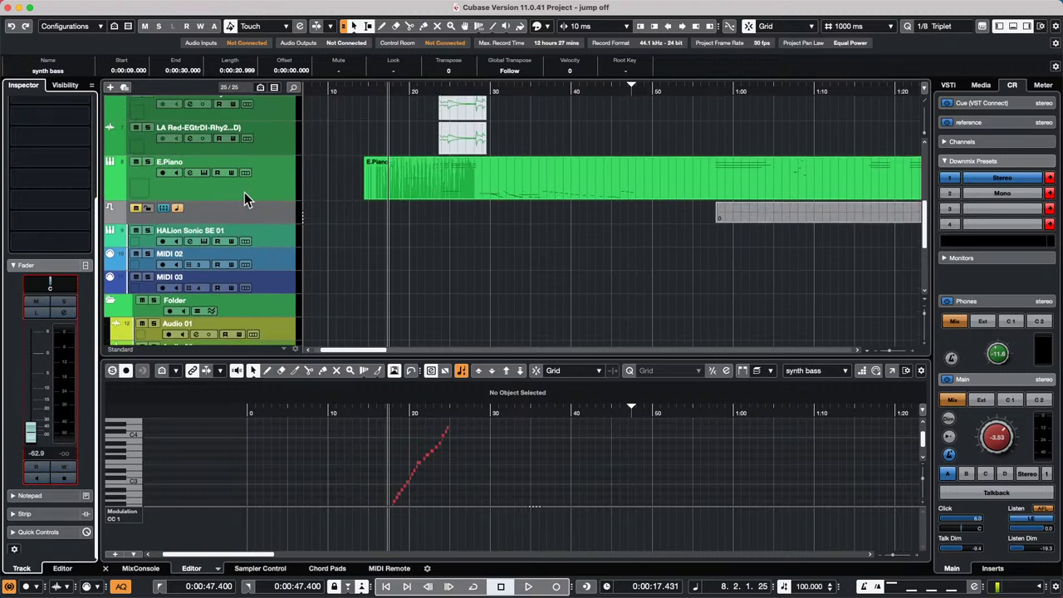
left_click(244, 192)
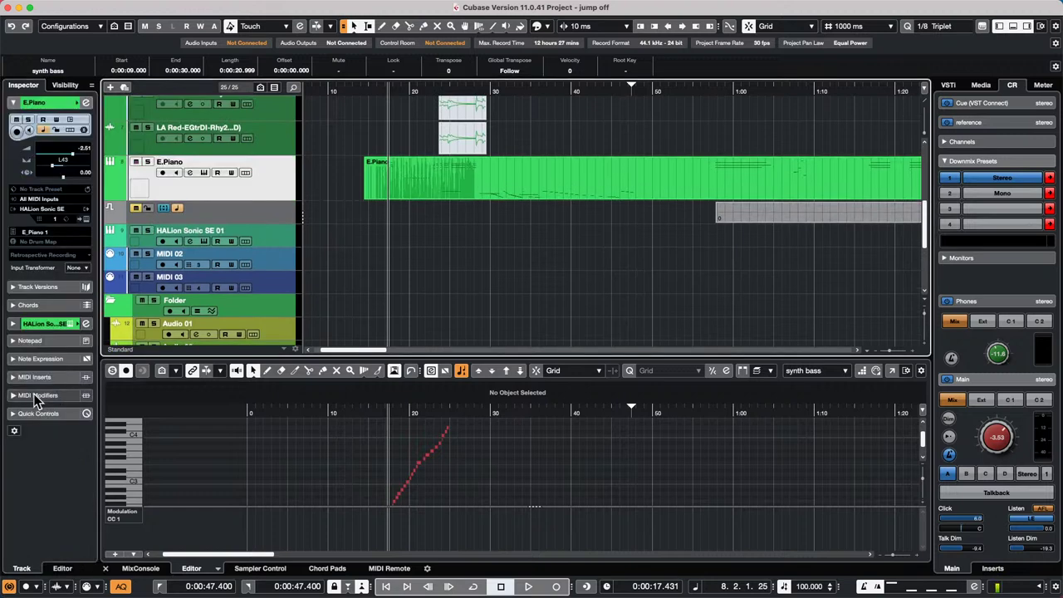
left_click(251, 288)
scroll(275, 304, "down", 3)
left_click(293, 255)
left_click(284, 298)
left_click(282, 256)
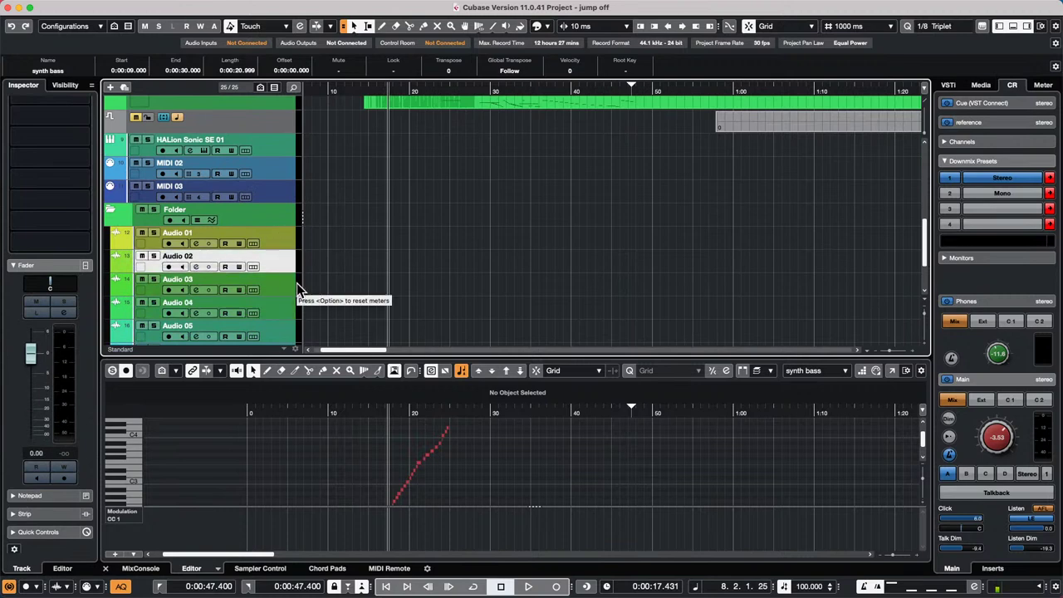
key("Down")
key("Down")
key("Down")
key("Up")
key("Up")
key("Up")
key("Up")
key("Up")
key("Up")
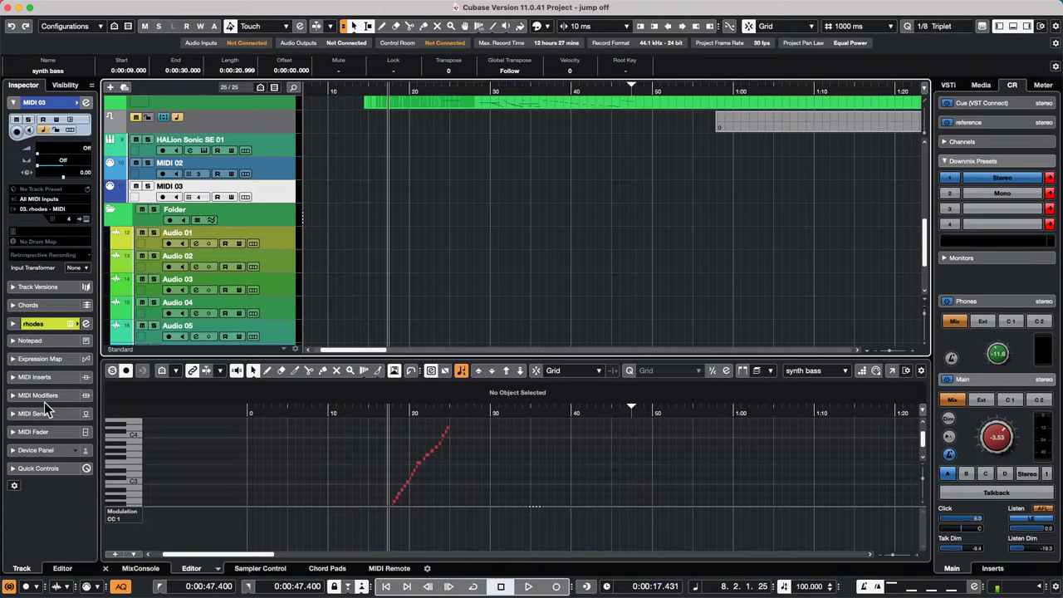
- View the Channel Settings of MIDI 03 and Audio 04, then close the window
left_click(88, 102)
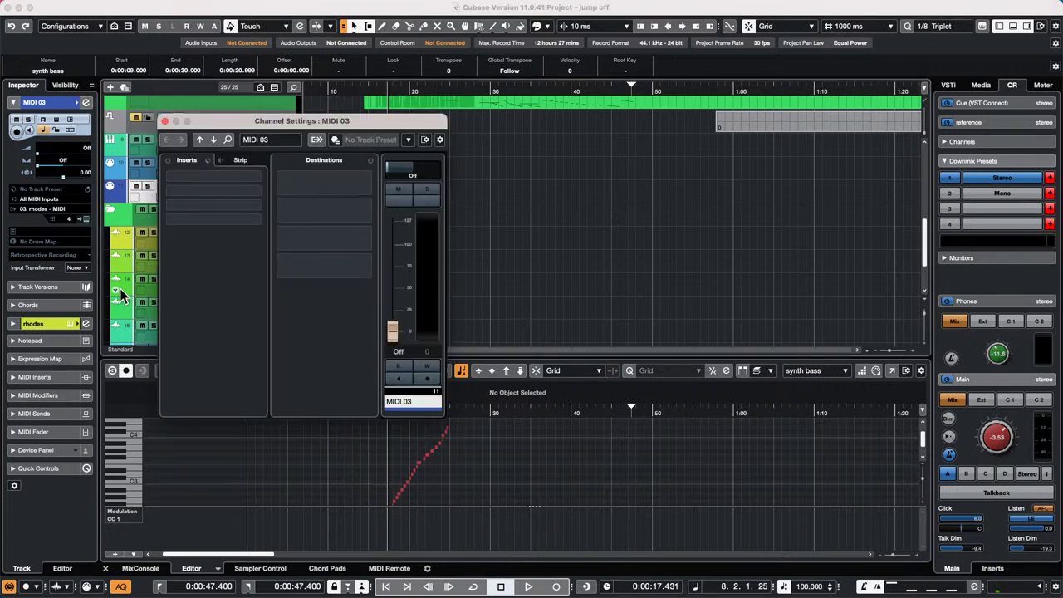
left_click(139, 318)
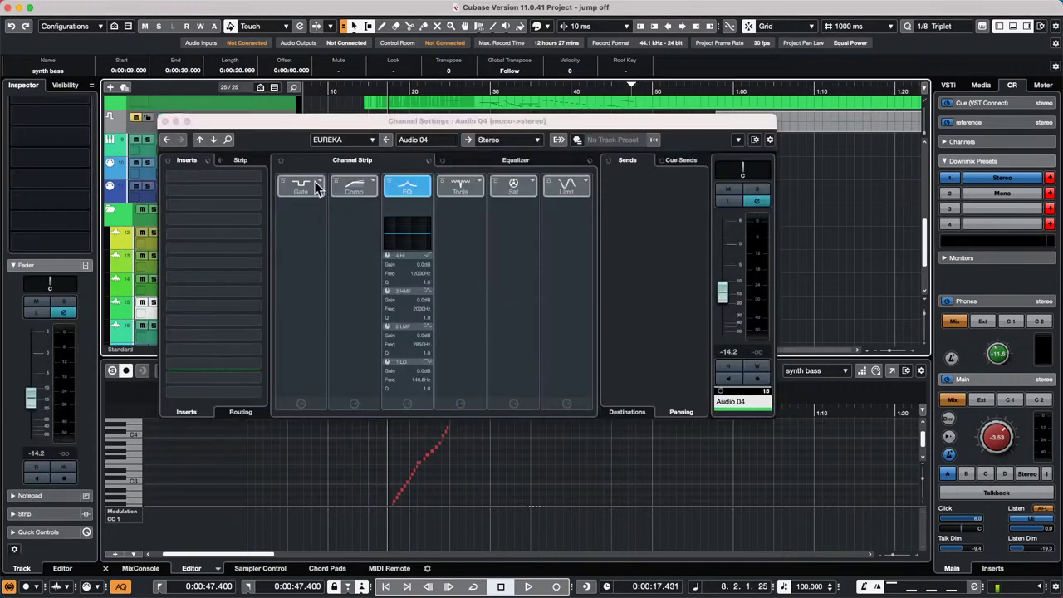
left_click_drag(379, 124, 615, 115)
key("super+w")
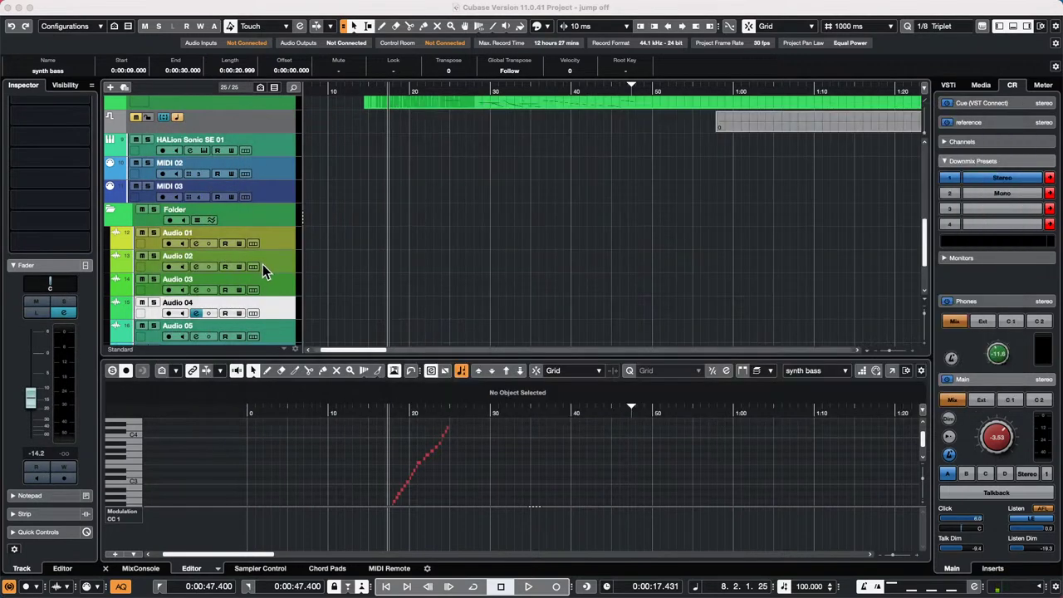
- Select Audio 02, return to Audio 04 and collapse its Fader section
left_click(262, 264)
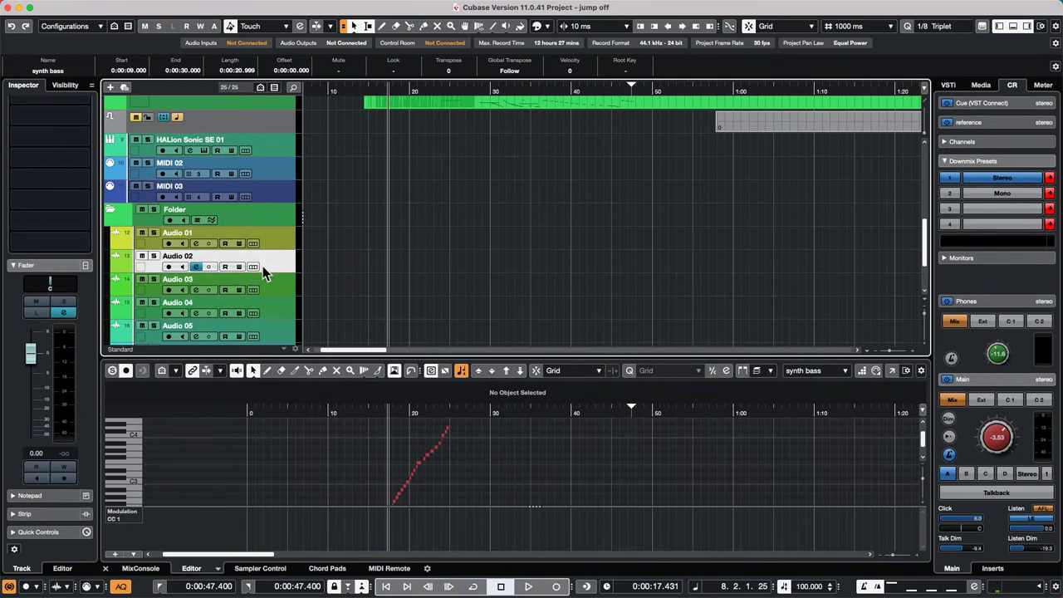
left_click(263, 301)
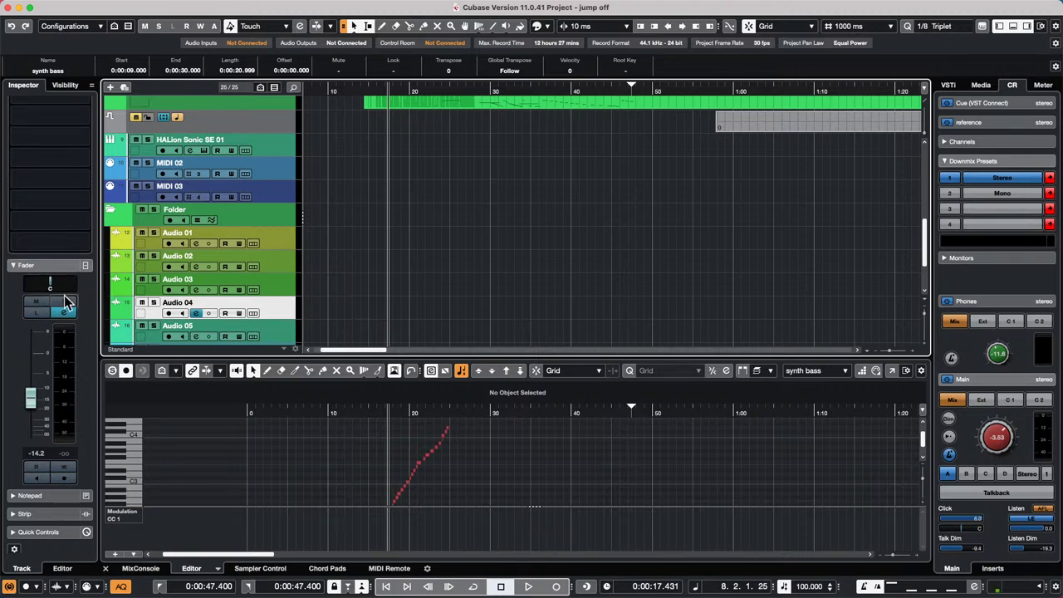
left_click(26, 265)
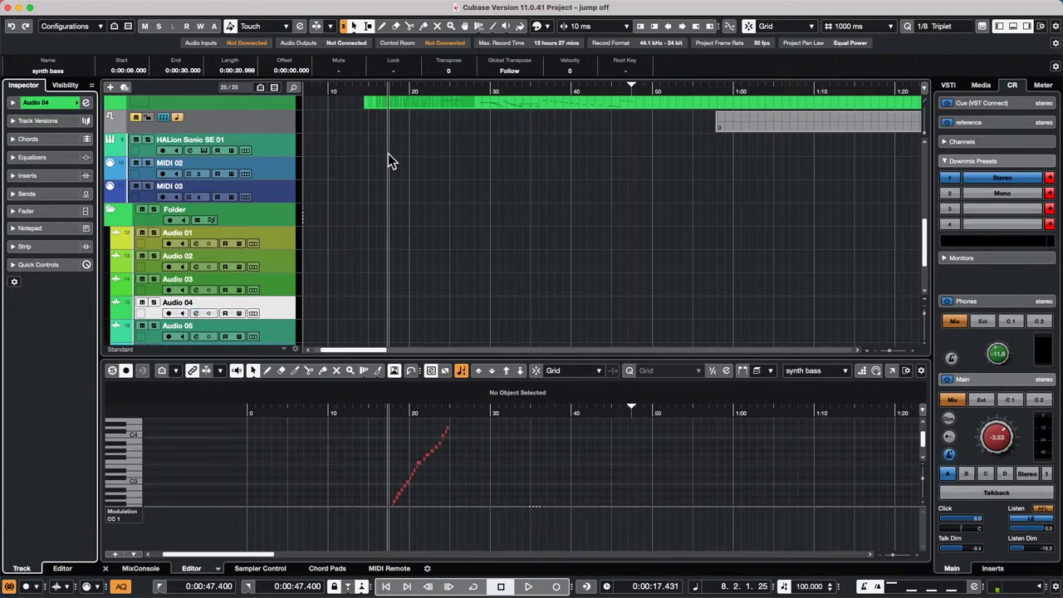
- Open the Channel Settings for Audio 04 and then for Audio 01
left_click(85, 102)
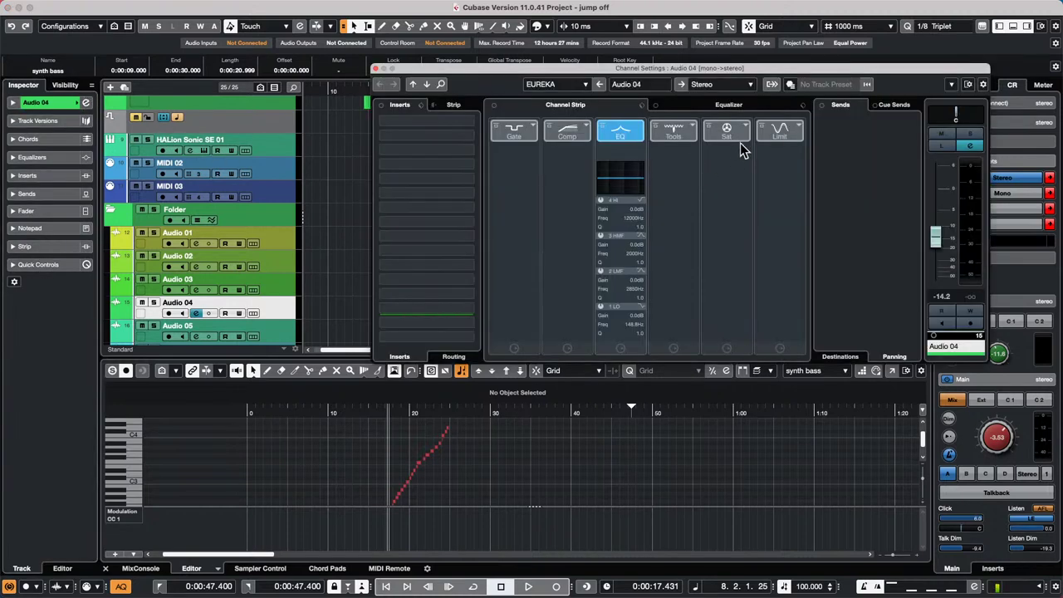
right_click(851, 121)
right_click(900, 80)
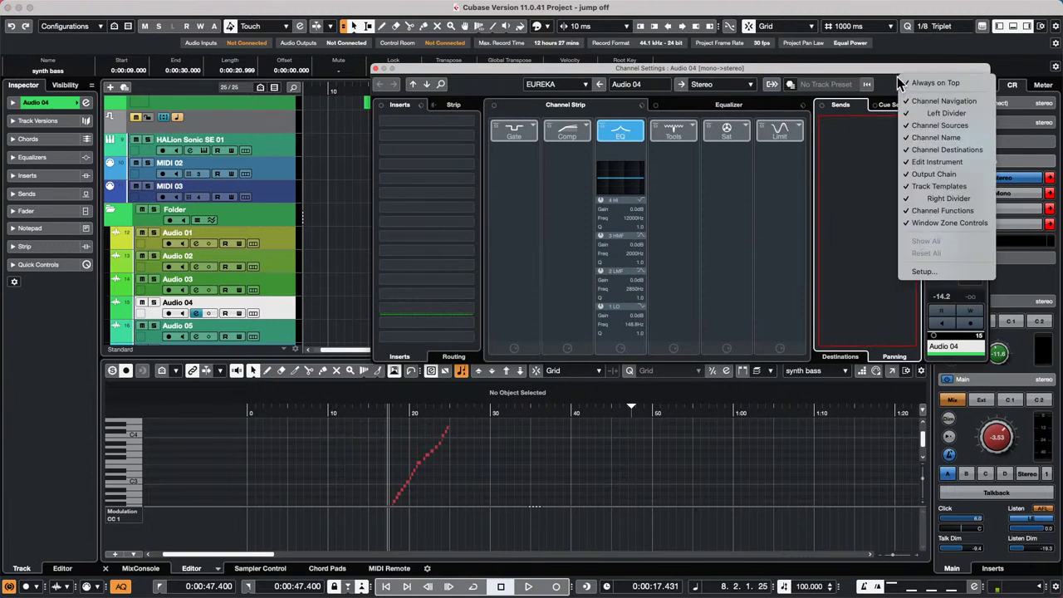
left_click_drag(493, 75, 596, 116)
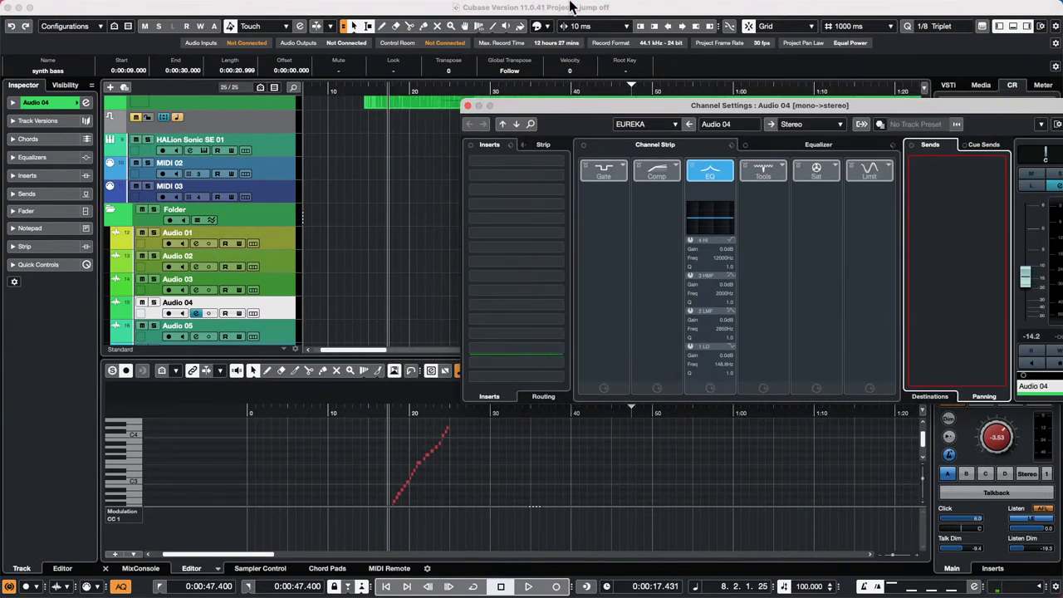
left_click_drag(568, 8, 484, 20)
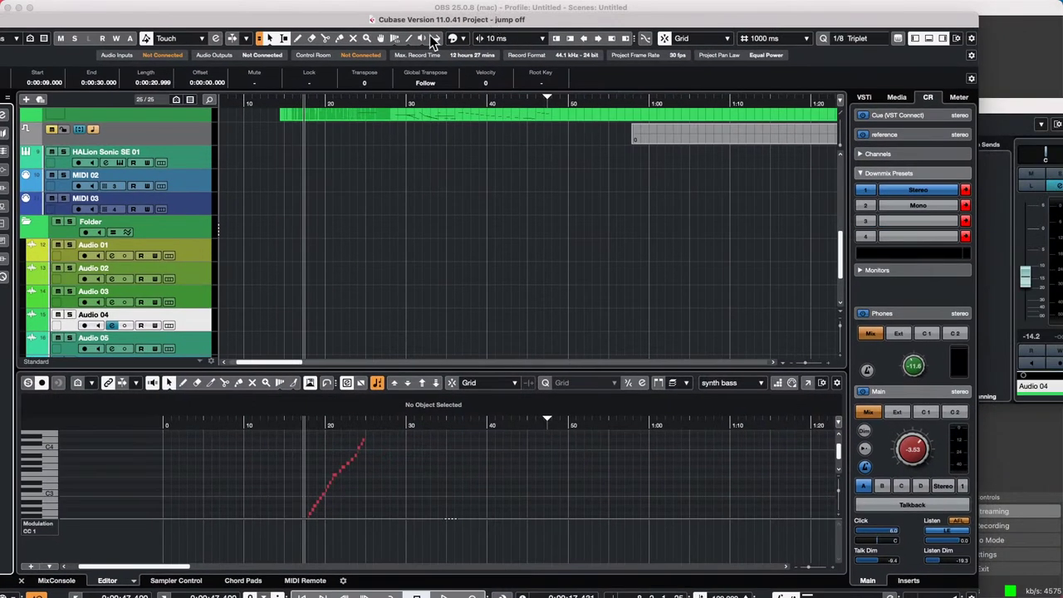
left_click(180, 248)
left_click(1030, 114)
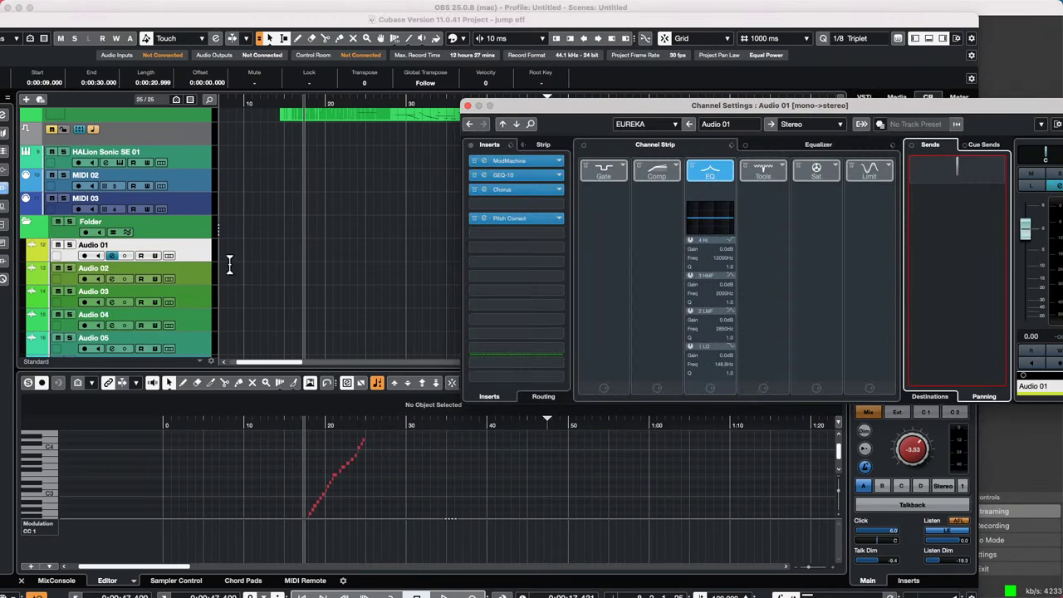
- Show Audio 03's lanes, close Channel Settings and maximise the project window
left_click(169, 314)
left_click(169, 302)
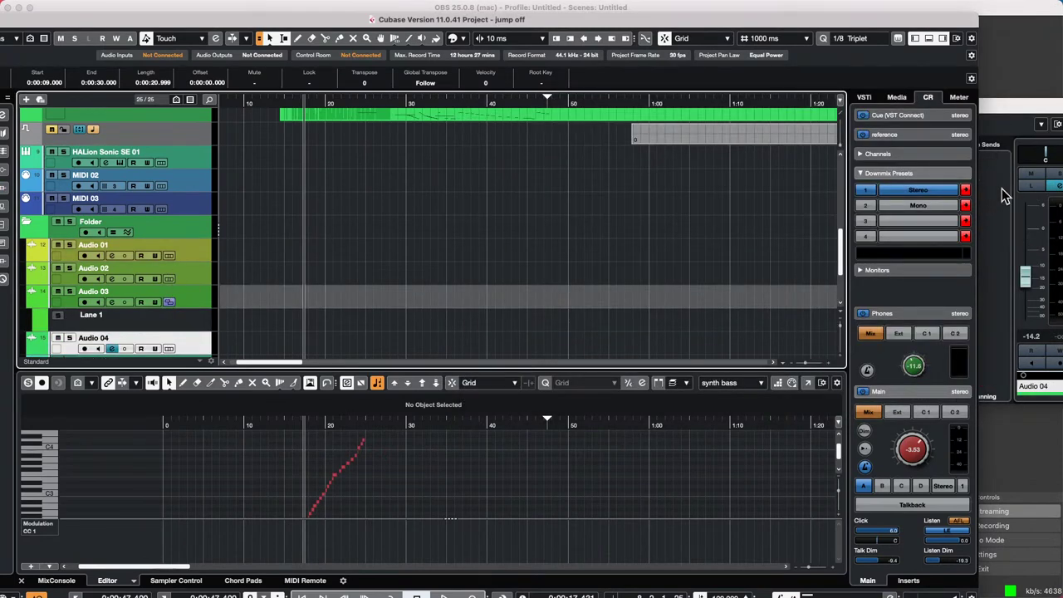
left_click(1010, 112)
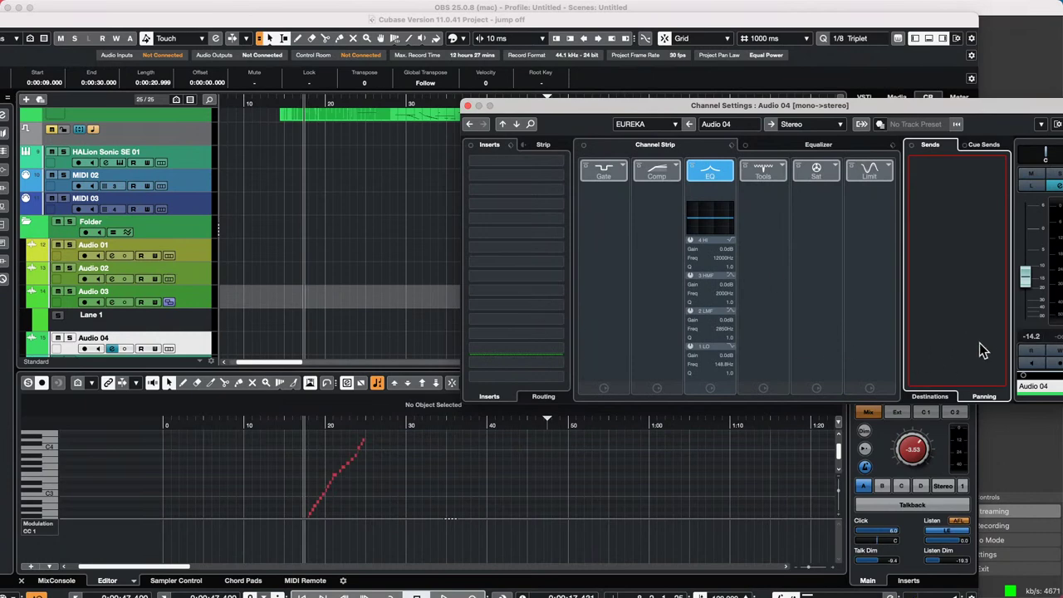
left_click_drag(962, 105, 655, 125)
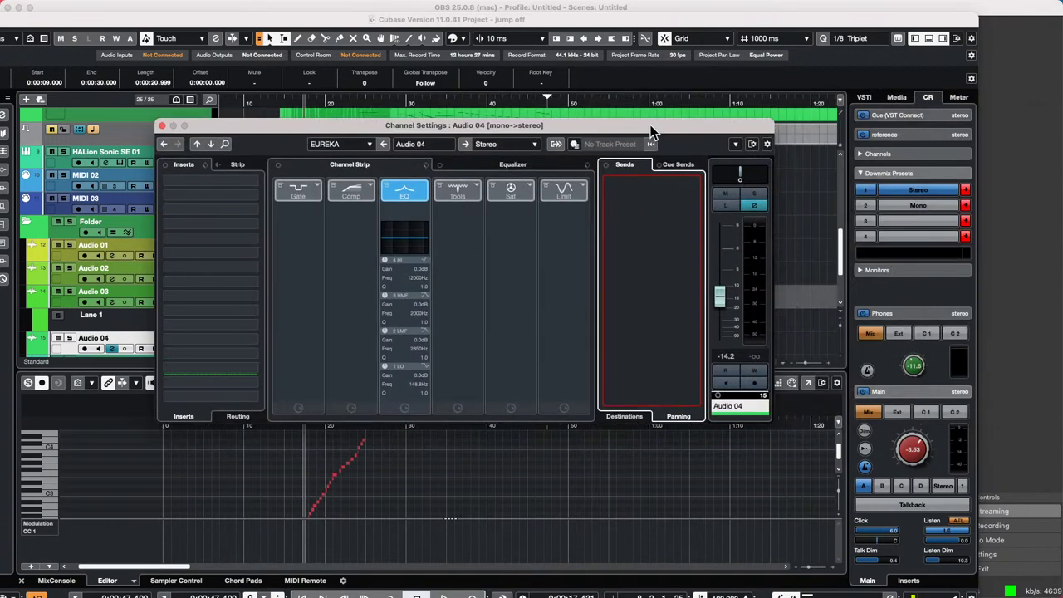
left_click(768, 145)
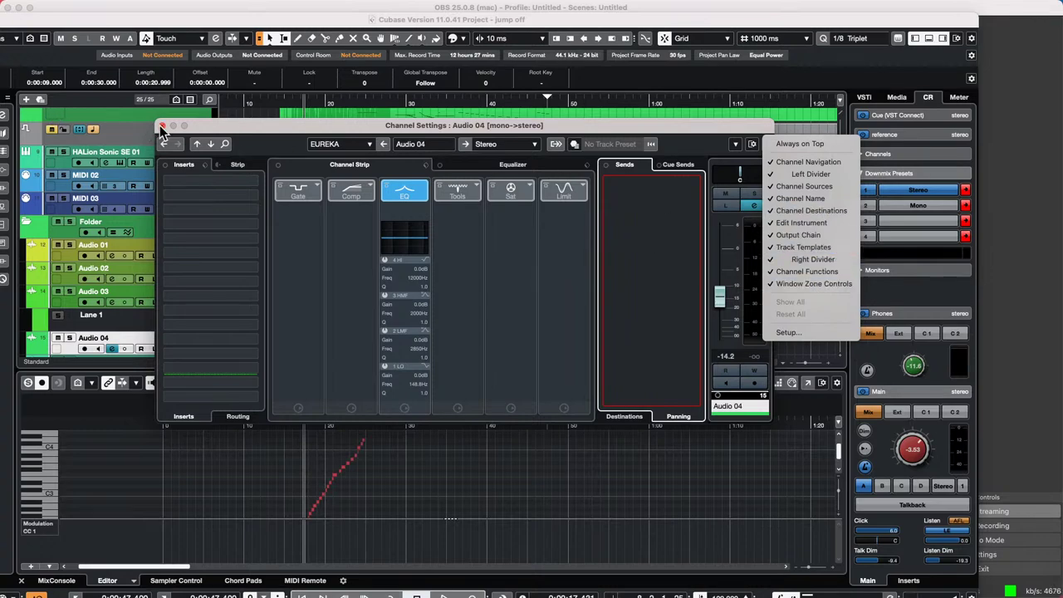
left_click(162, 127)
left_click(31, 7)
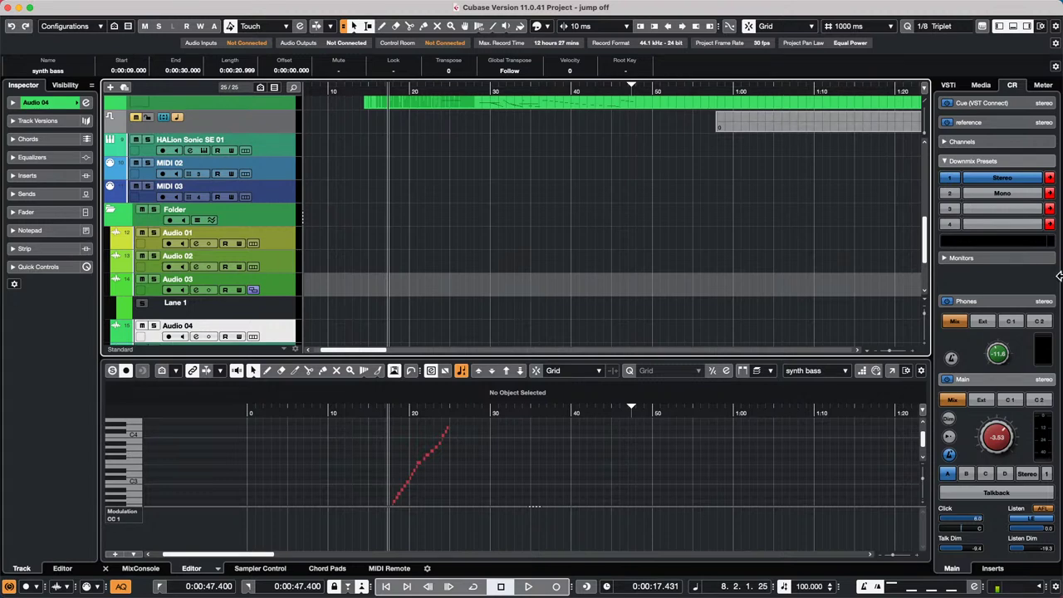
left_click(56, 213)
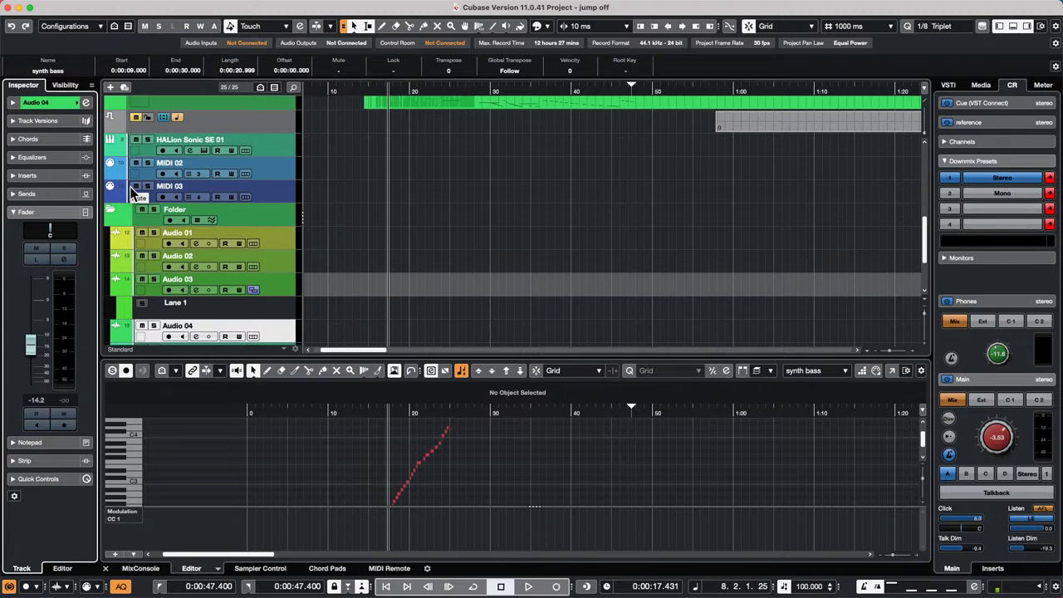
left_click(15, 212)
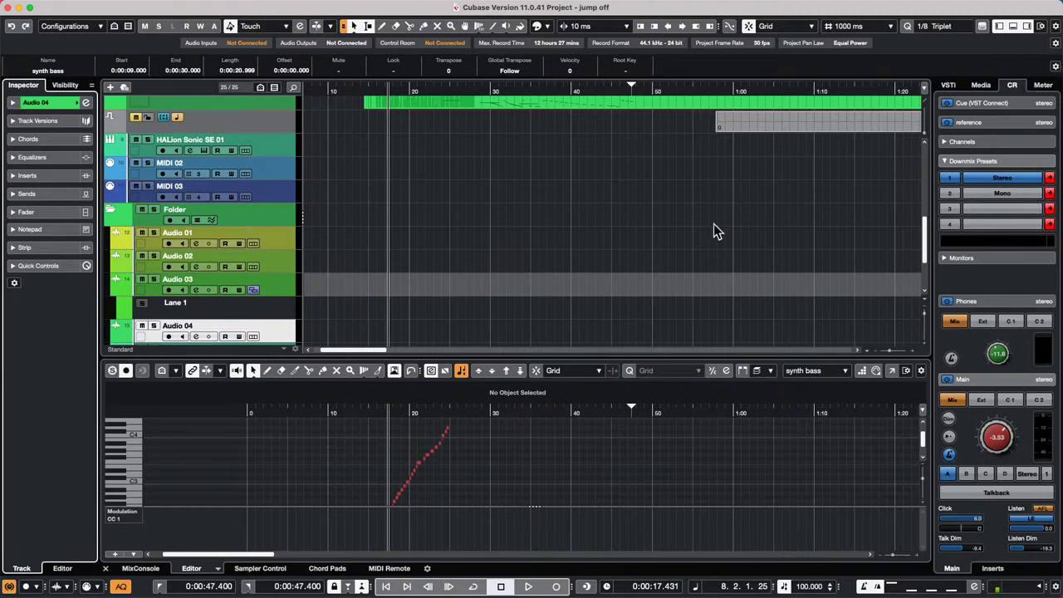
- Insert the Frequency EQ into Audio 01's empty insert slot via Channel Settings
left_click(269, 241)
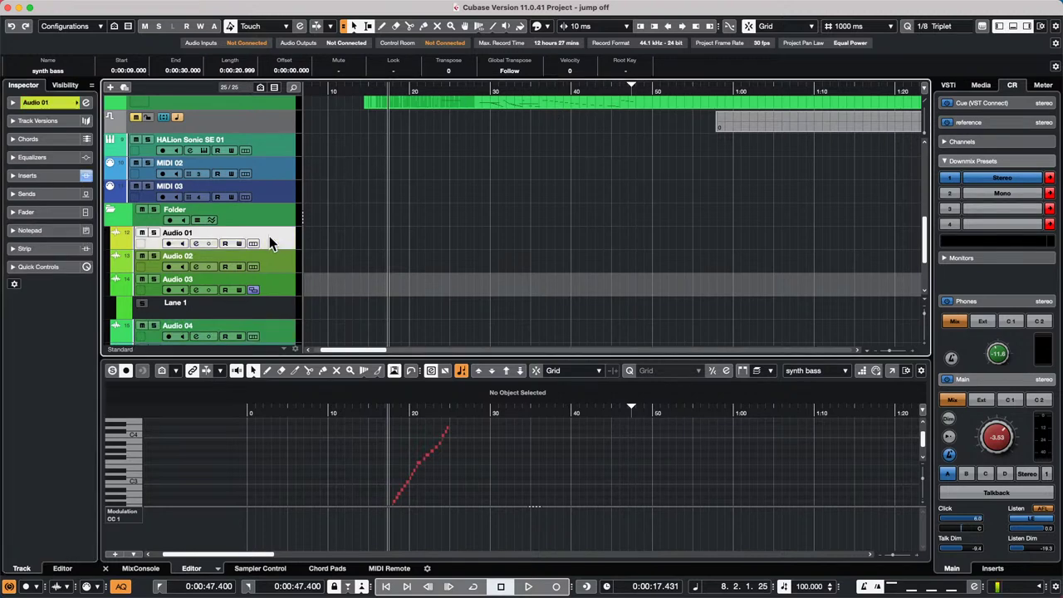
left_click(86, 103)
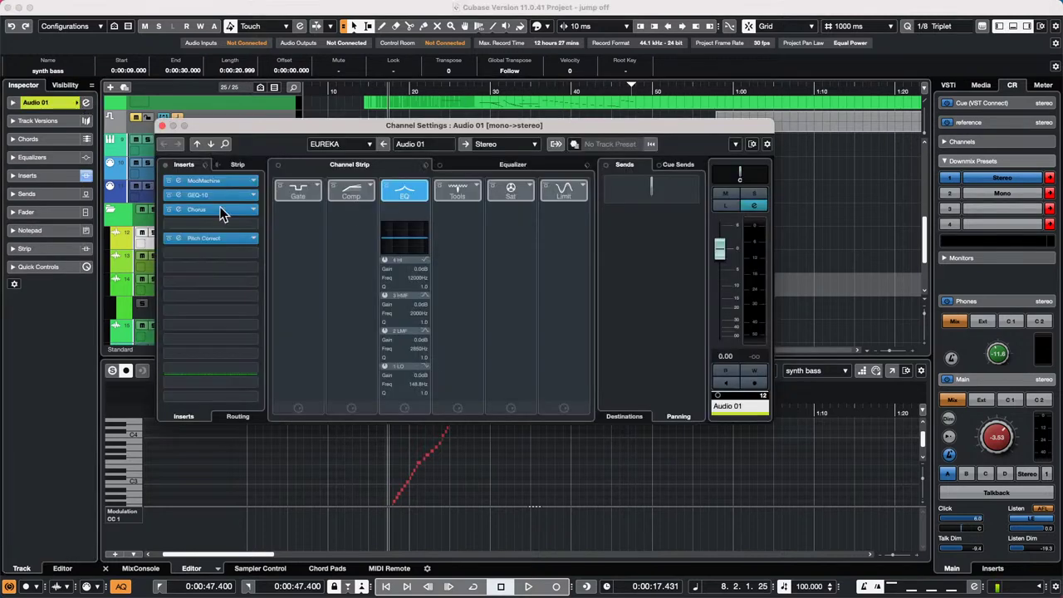
left_click(254, 252)
left_click(186, 341)
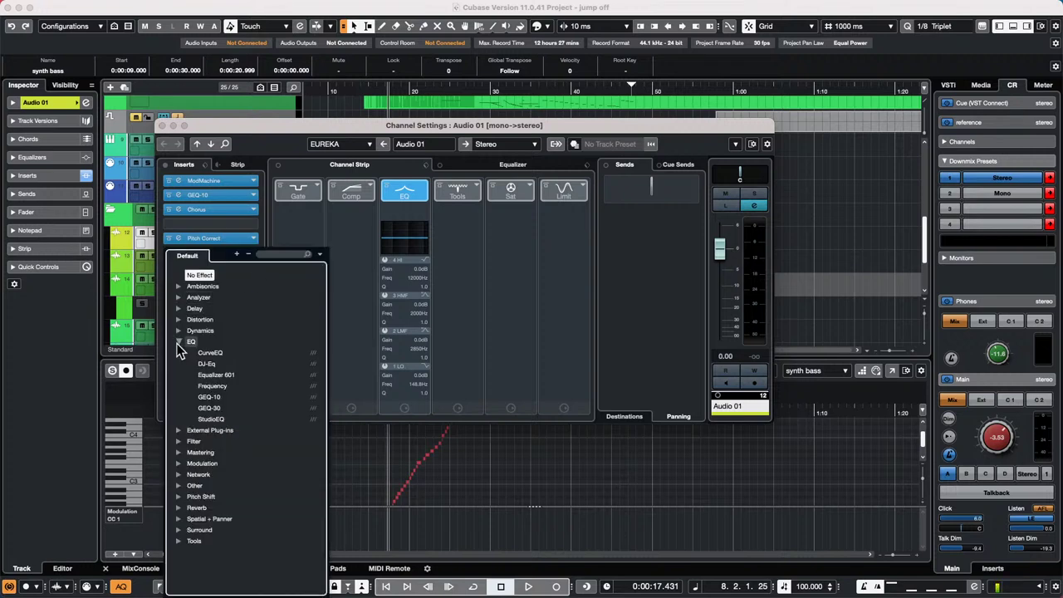
left_click(215, 386)
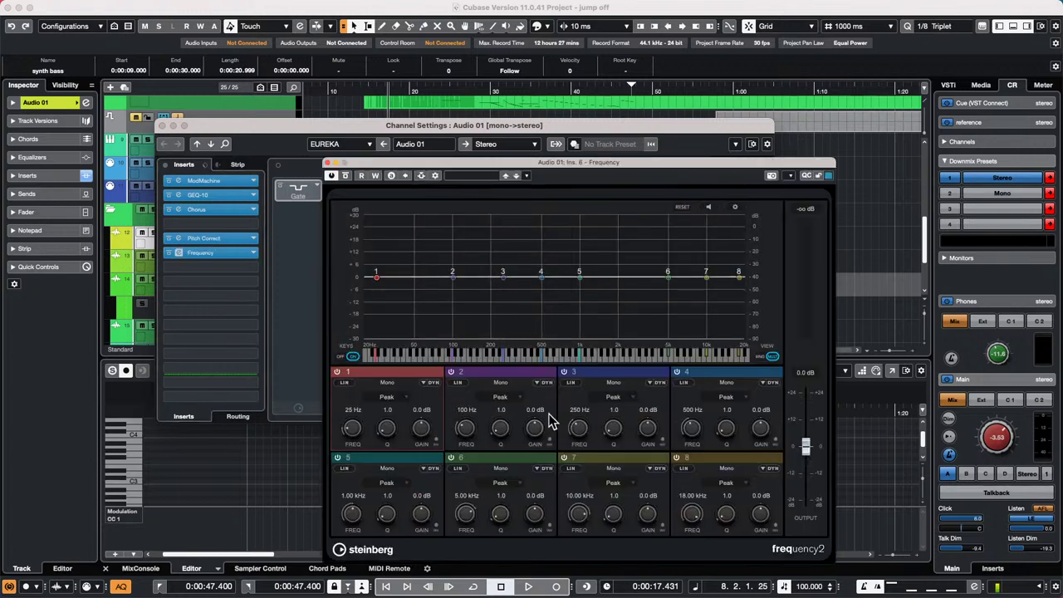
- Toggle band 2's linear phase and power buttons, then close the Frequency plug-in
left_click(461, 383)
left_click(450, 372)
left_click(452, 372)
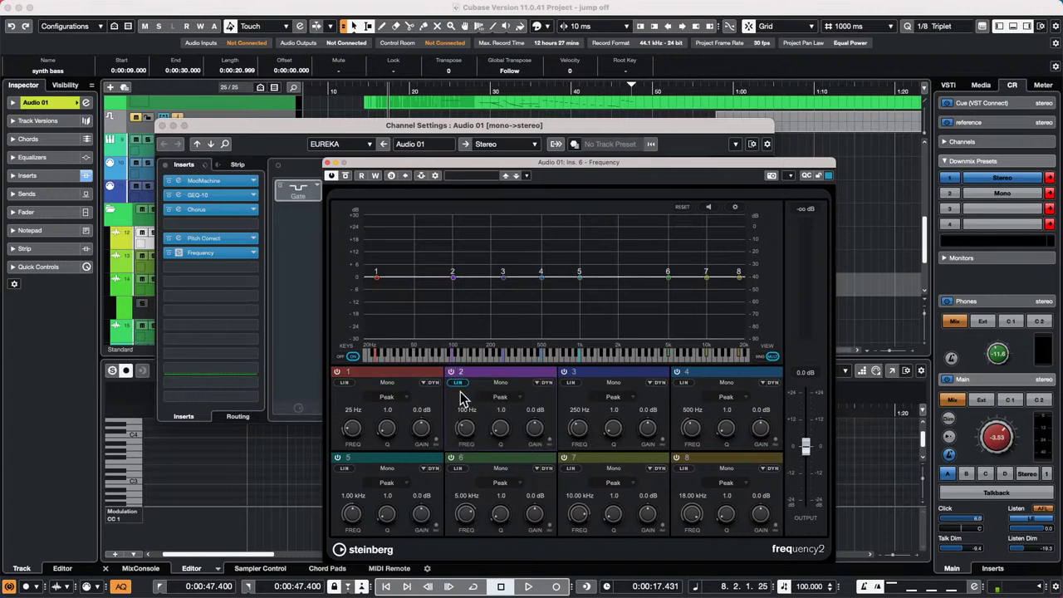
left_click(457, 384)
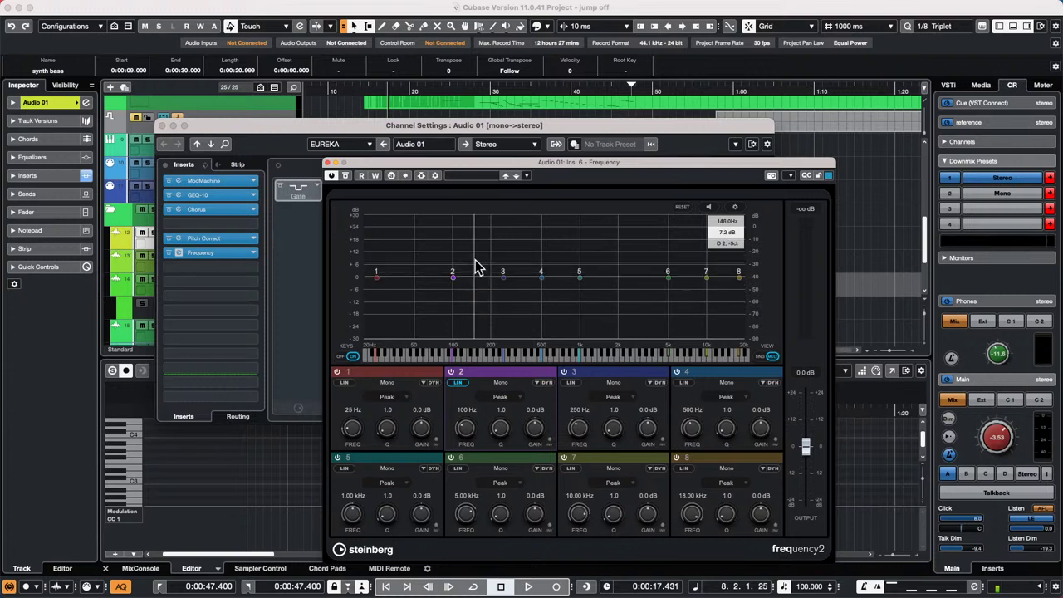
left_click(328, 163)
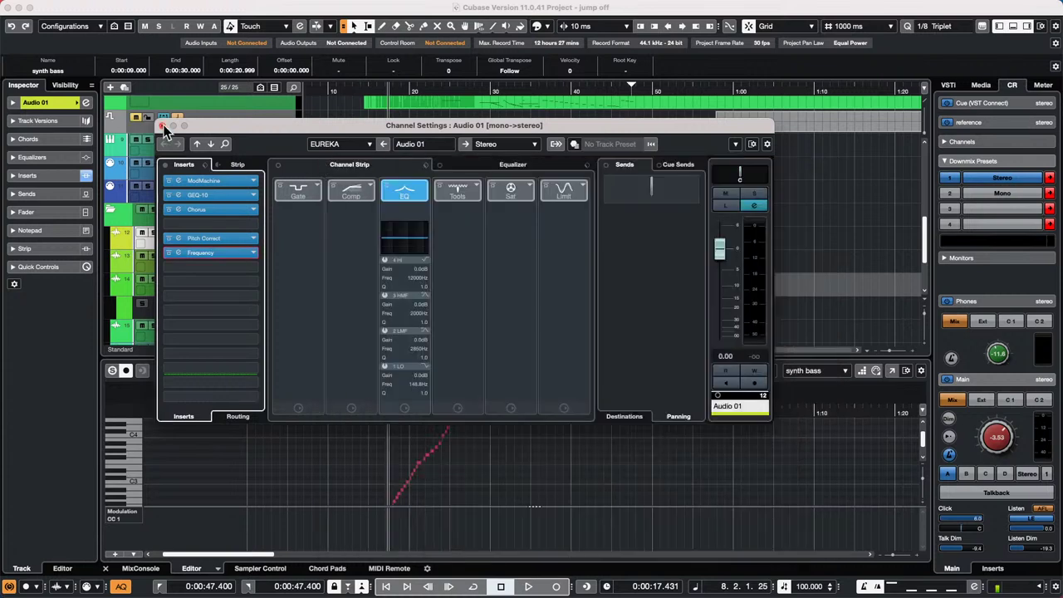
- Close Audio 01's Channel Settings window
left_click(163, 126)
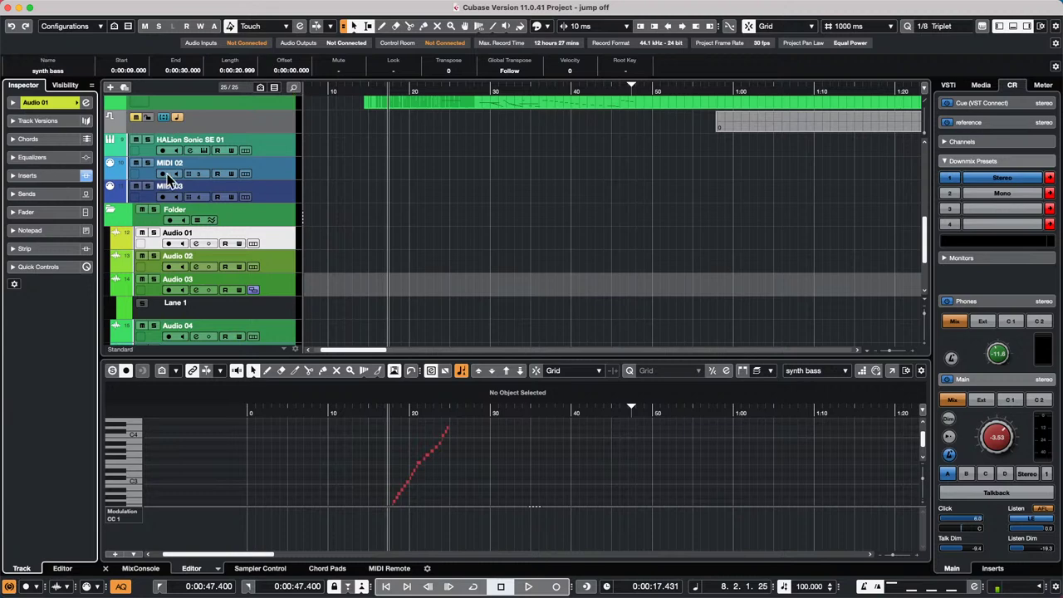
- Open 'Amos Moses - GO drum mix.cpr' from Recent Projects and activate it
left_click(75, 7)
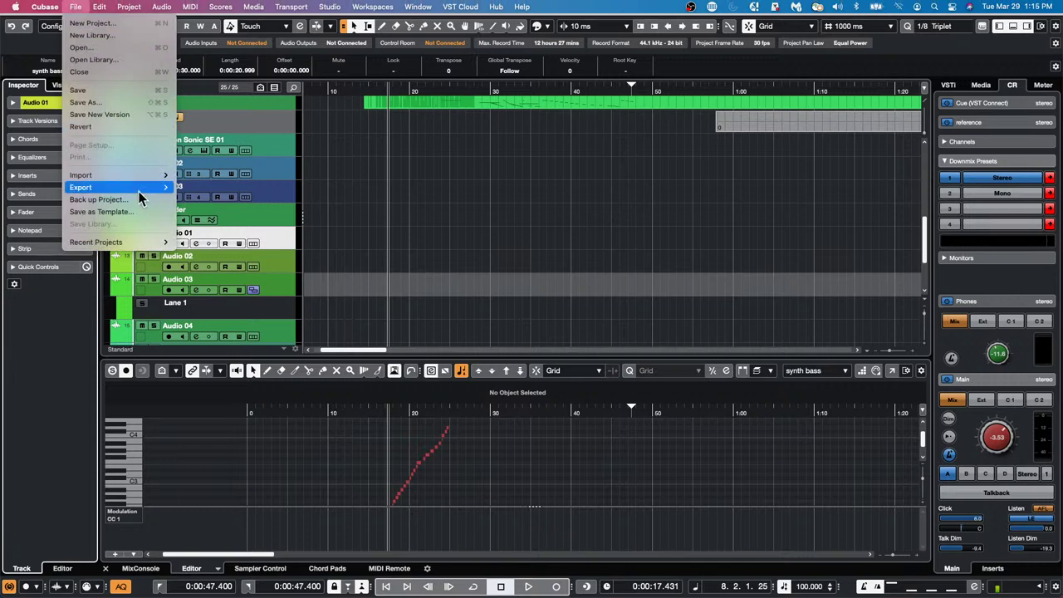
mouse_move(134, 247)
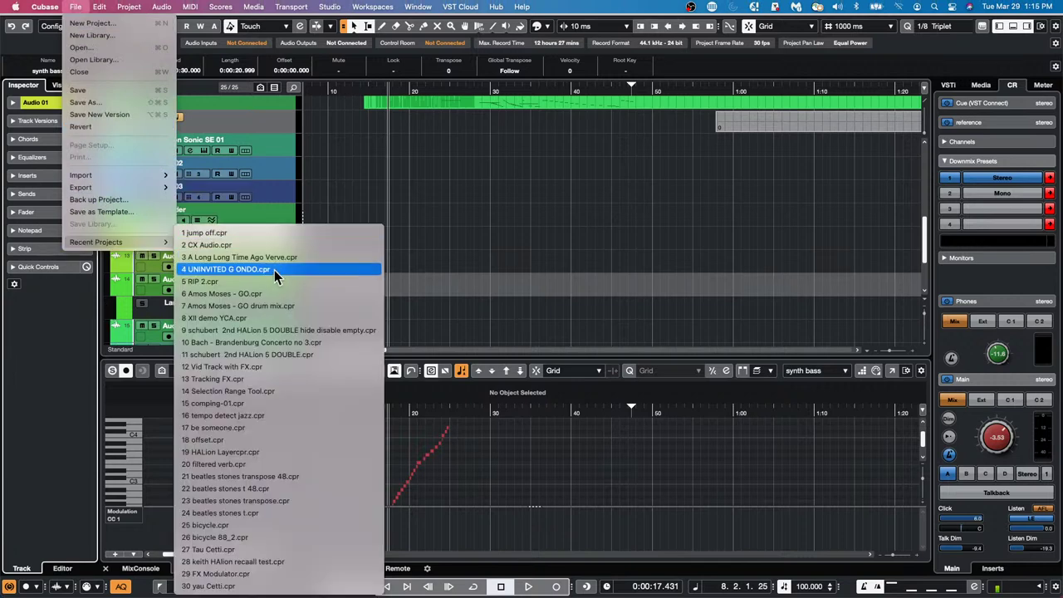
left_click(278, 305)
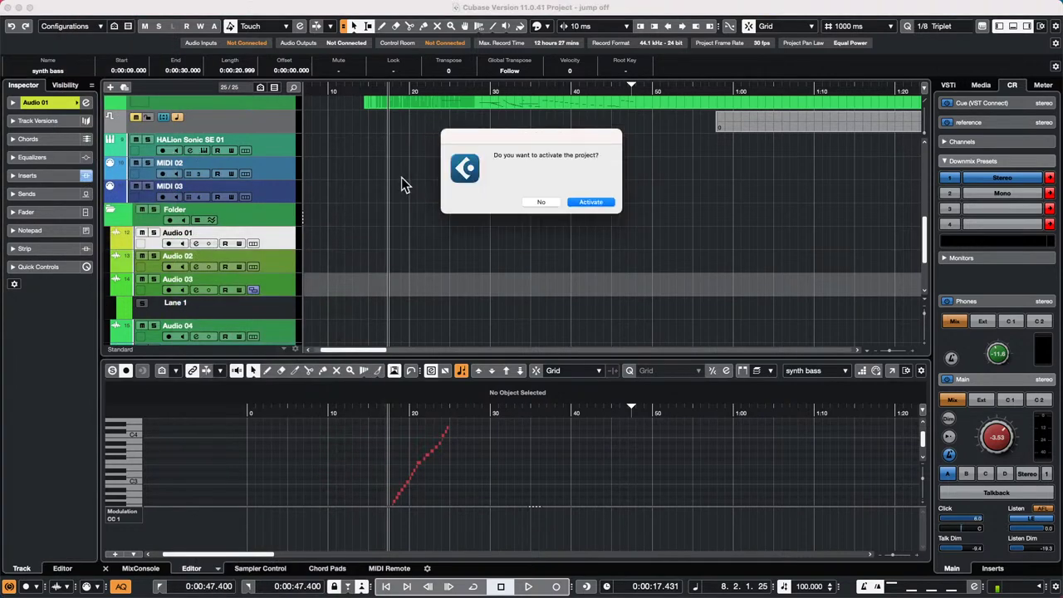
left_click(600, 208)
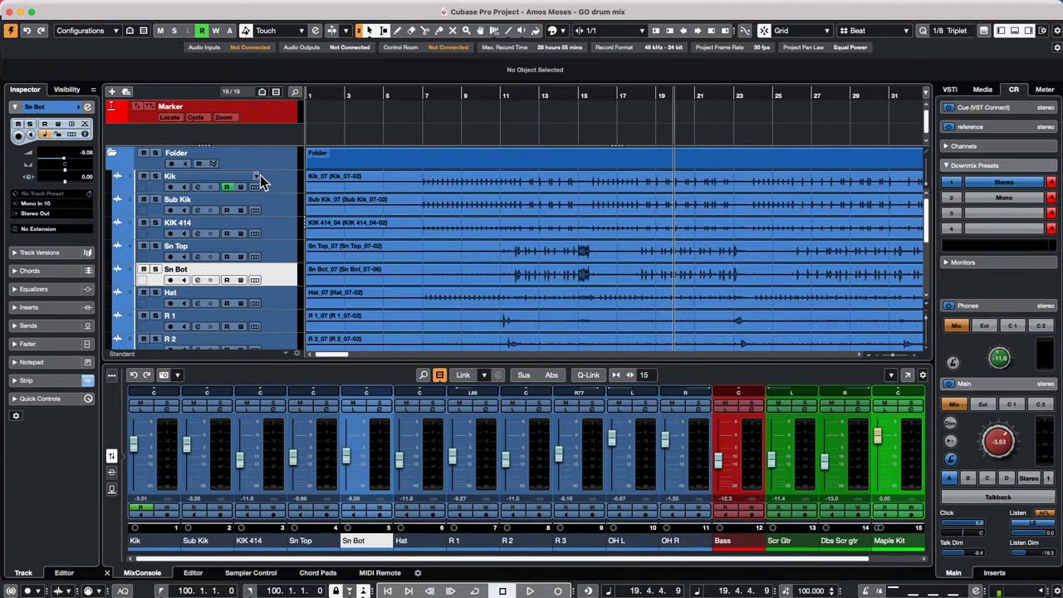
- Select the drum tracks from Kik through OH R and move them out of the folder
left_click(263, 179)
scroll(269, 199, "down", 5)
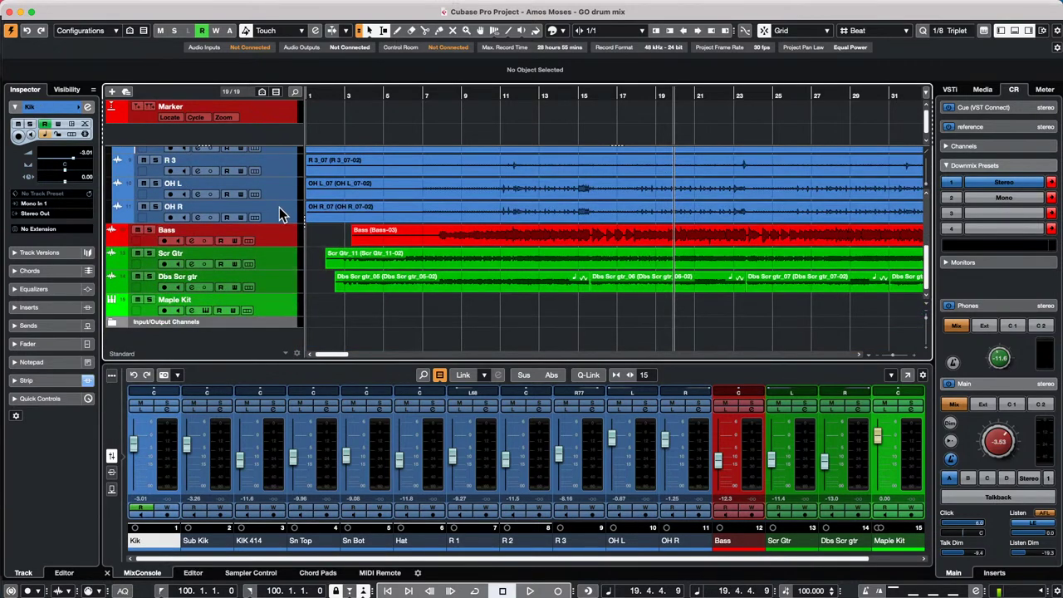
left_click(279, 209, "shift")
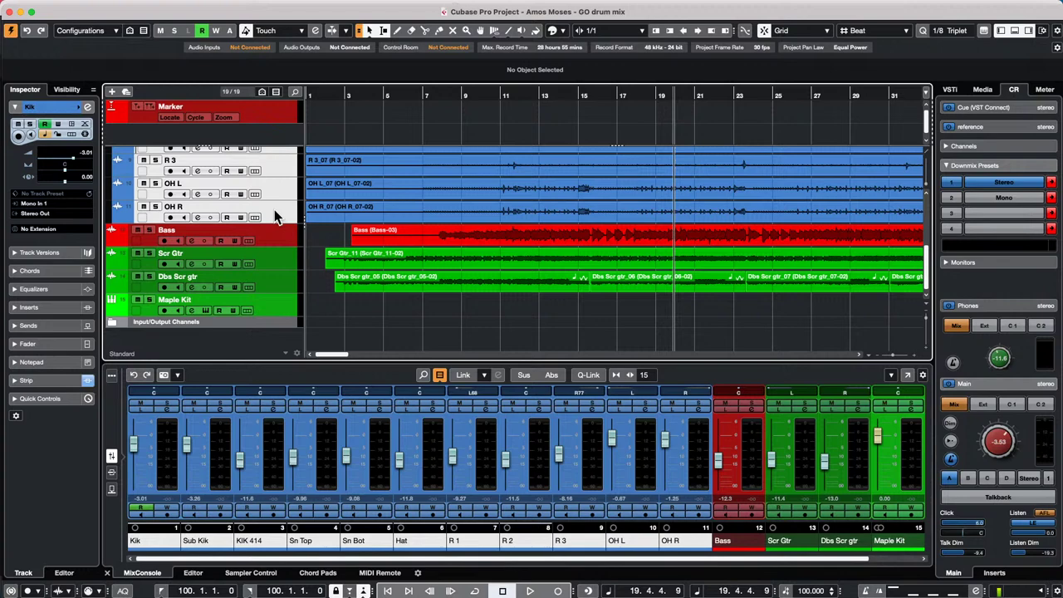
scroll(288, 213, "up", 6)
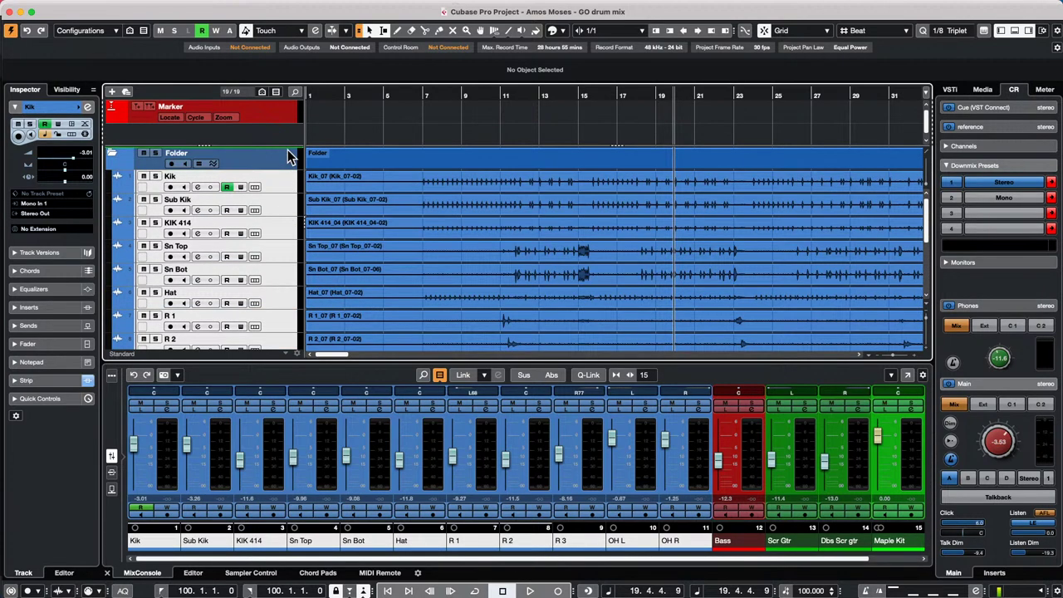
key("super+z")
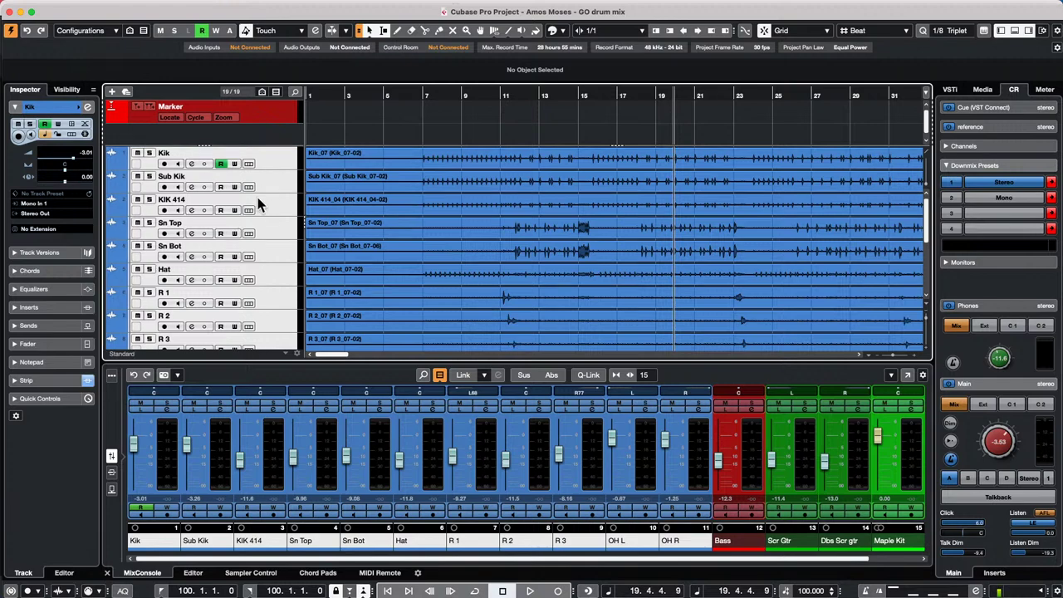
- Remove the empty Folder track and reselect the Kik track
scroll(258, 198, "down", 6)
left_click(267, 212)
right_click(266, 214)
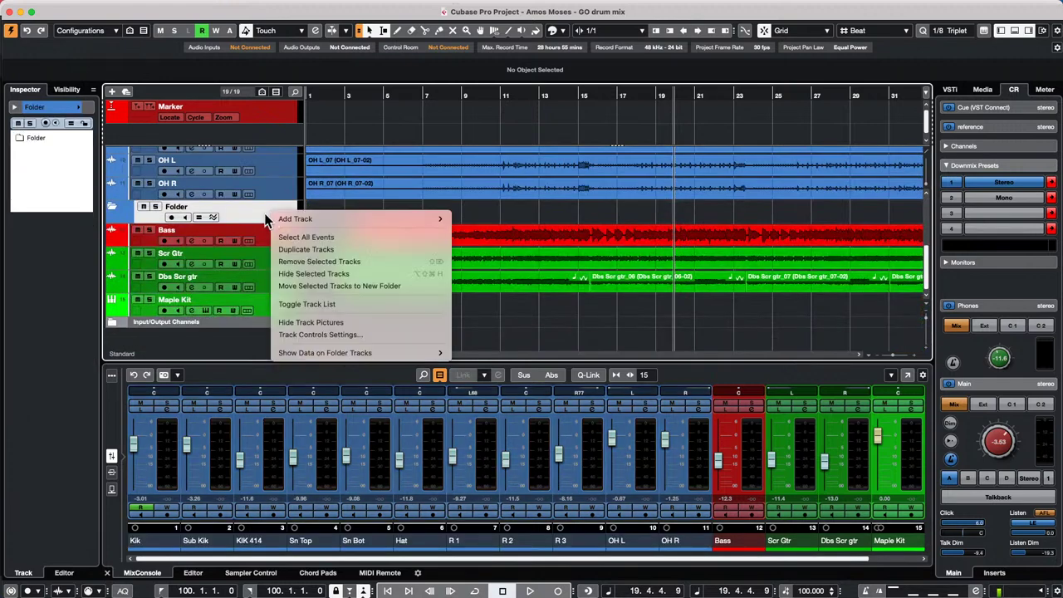
left_click(386, 261)
scroll(276, 217, "up", 6)
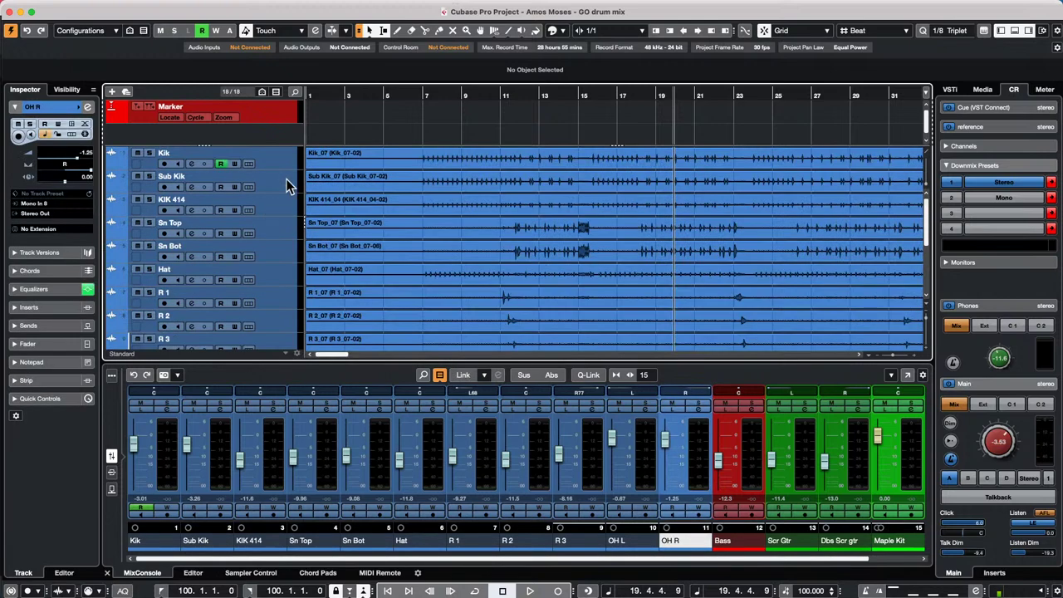
left_click(266, 158)
scroll(267, 192, "down", 2)
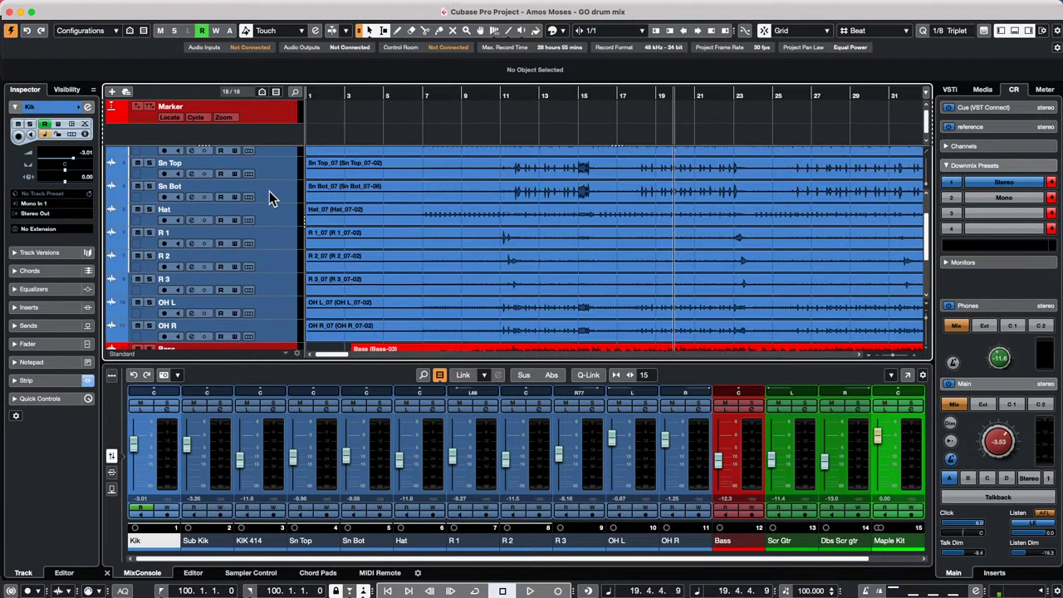
scroll(269, 196, "down", 3)
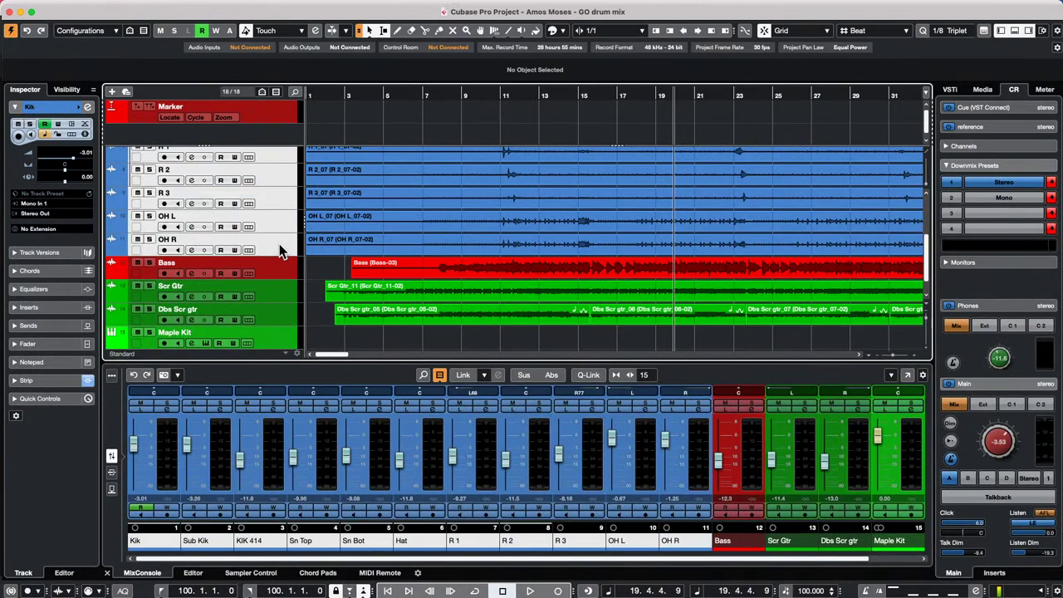
- Run the 'Selected Tracks to new Folder and Add Group Channel' macro, naming the group Drums
mouse_move(177, 7)
left_click(101, 7)
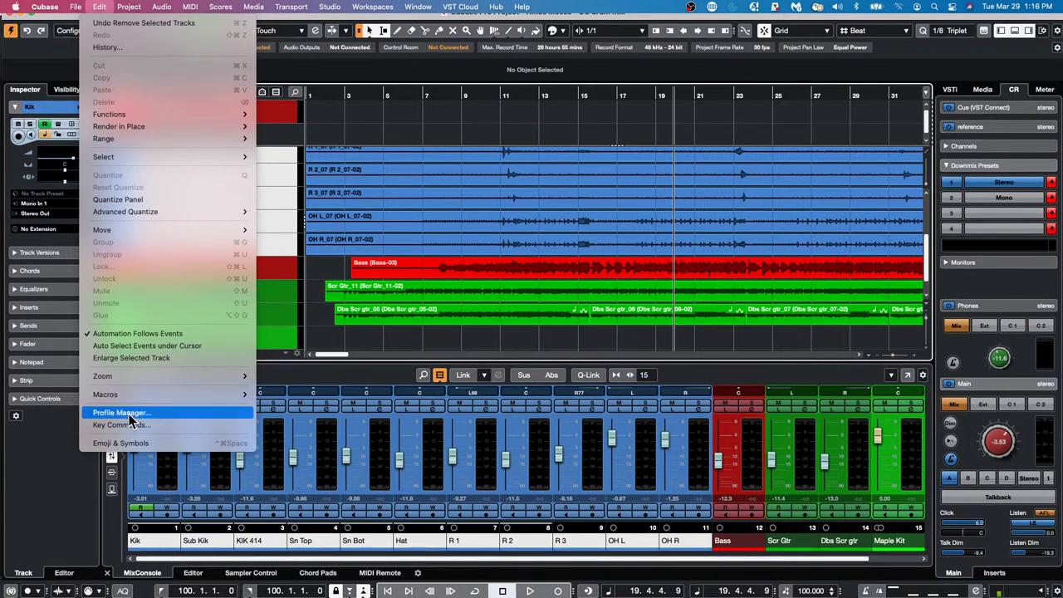
mouse_move(132, 394)
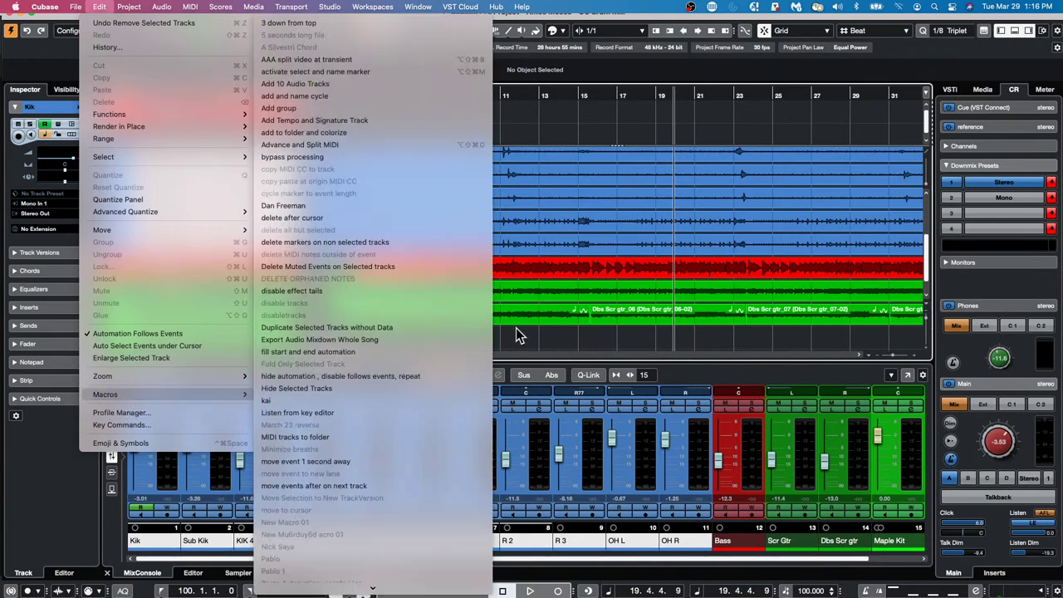
mouse_move(386, 591)
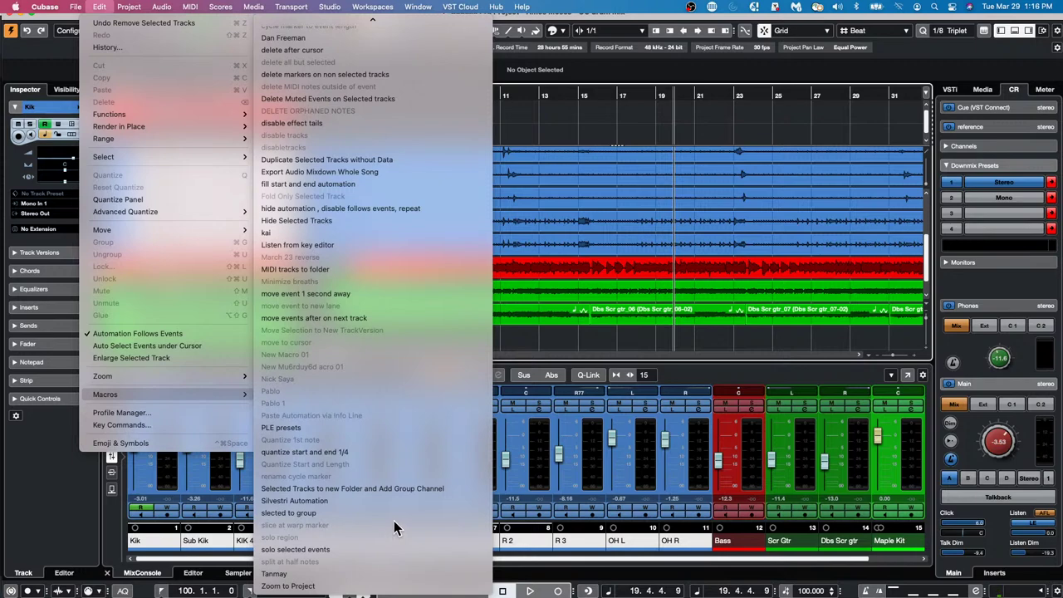
left_click(438, 496)
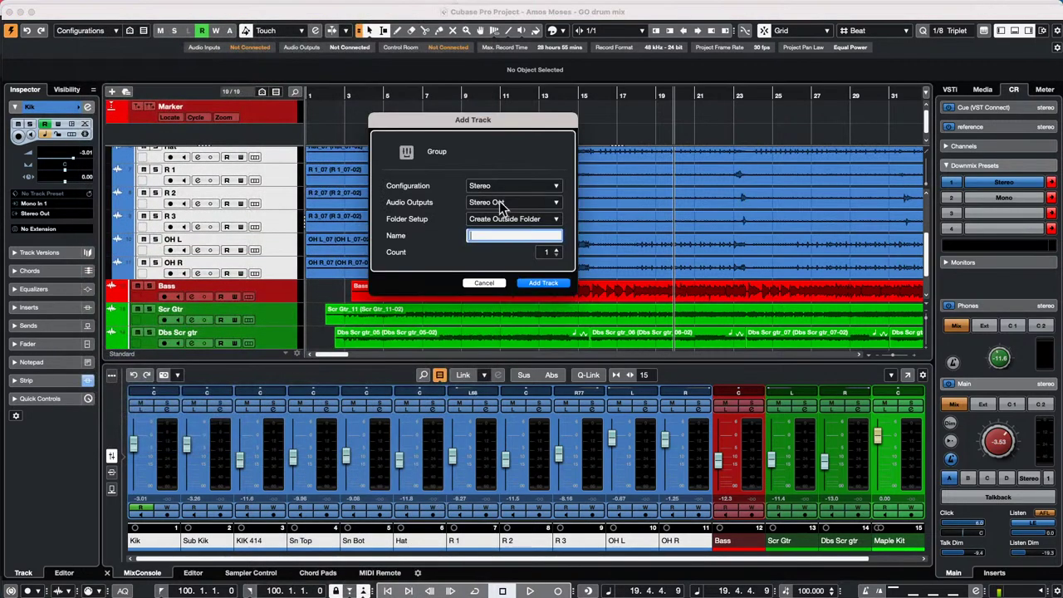
type("Drums")
key("Return")
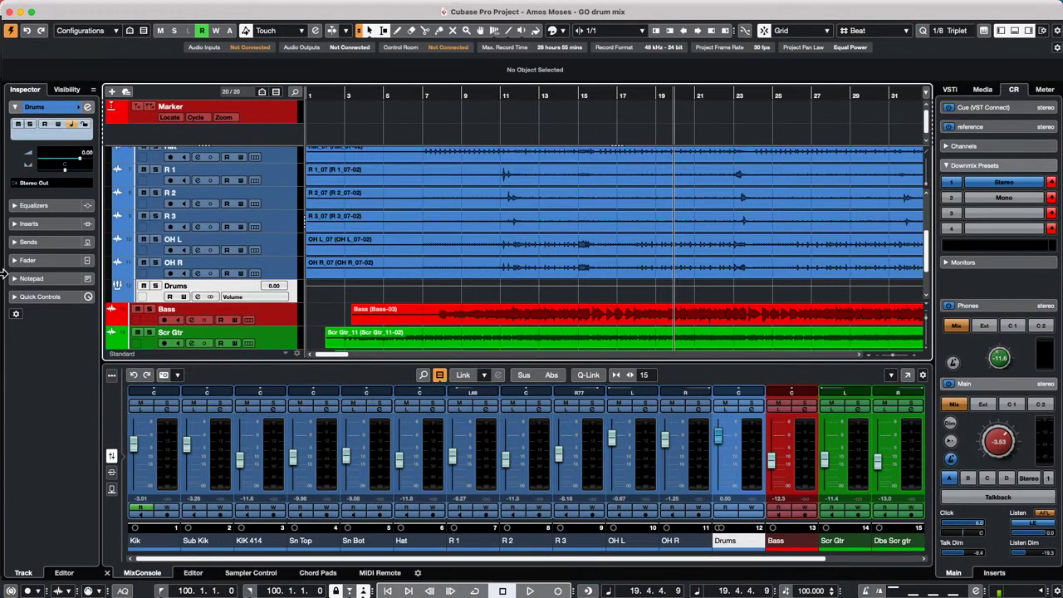
scroll(233, 244, "up", 5)
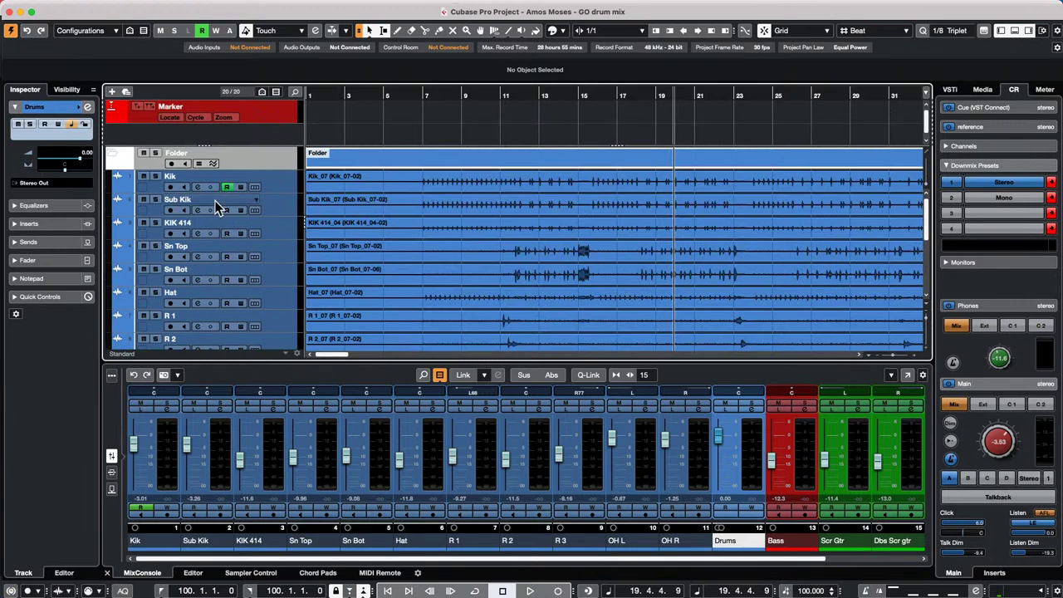
scroll(215, 208, "down", 7)
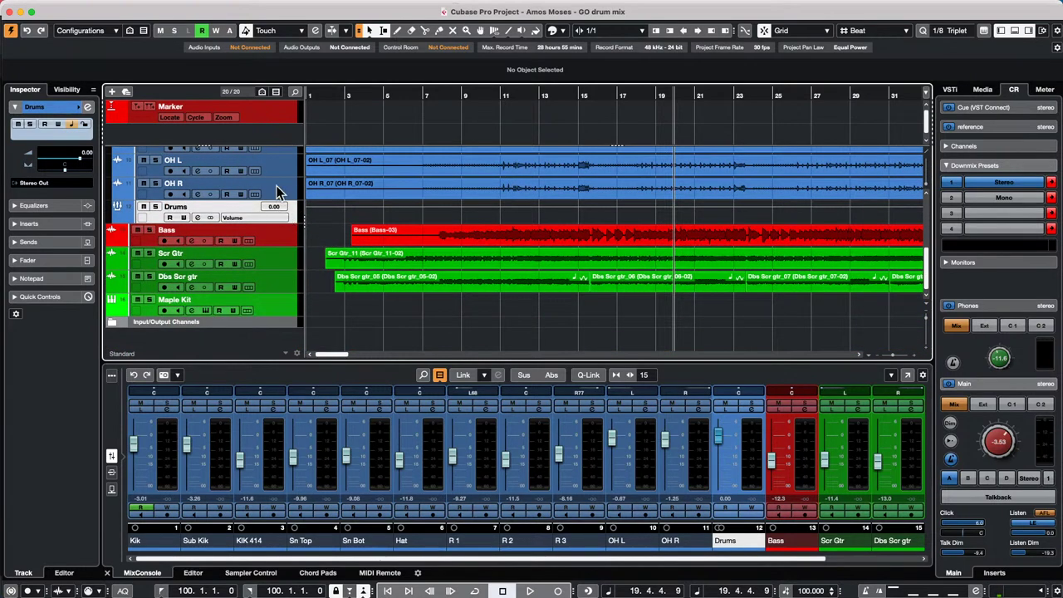
left_click(74, 7)
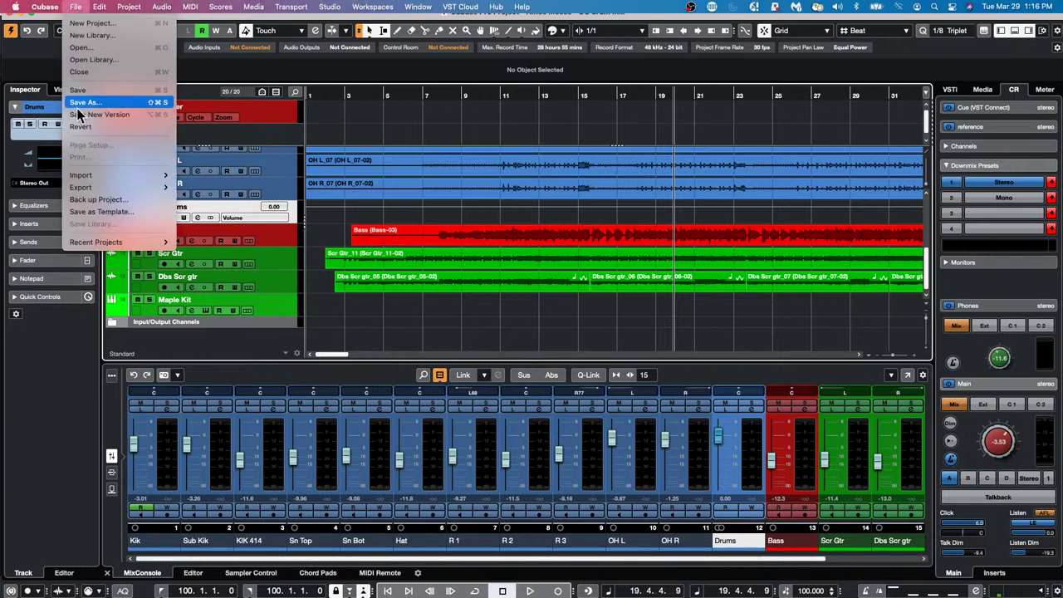
mouse_move(122, 191)
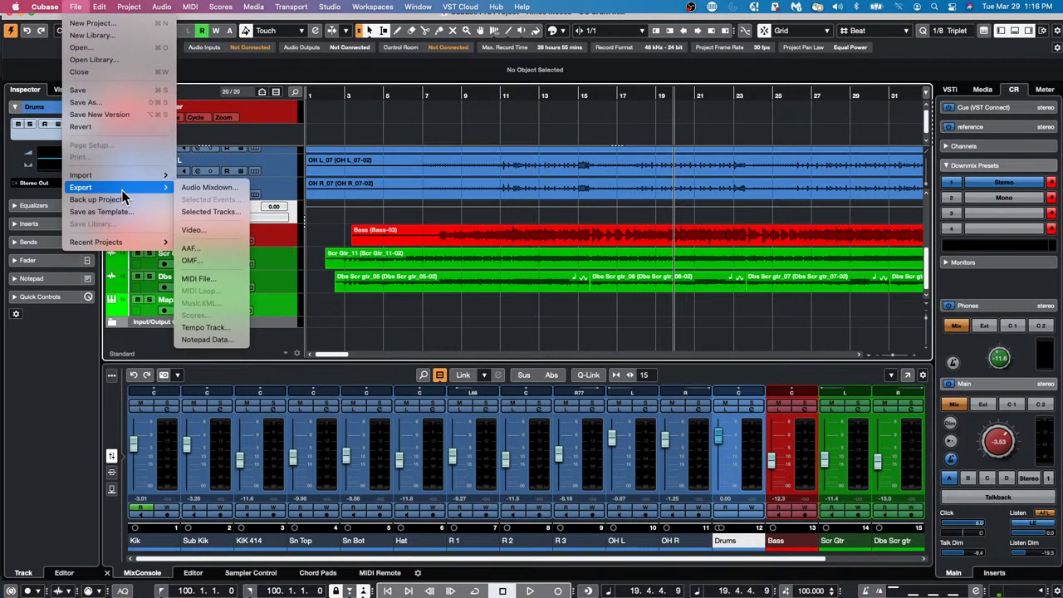
left_click(209, 189)
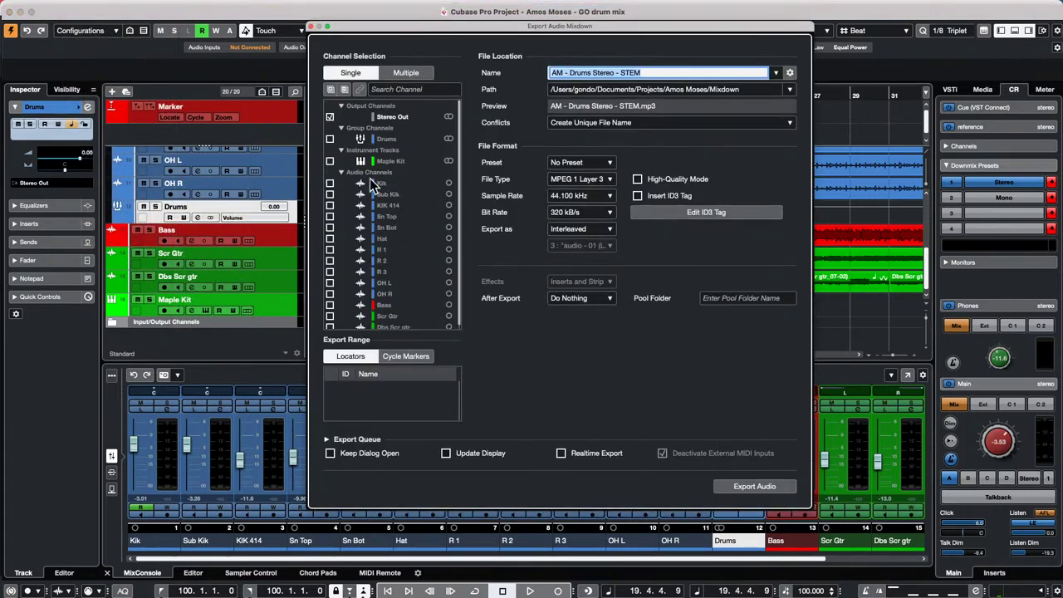
key("BackSpace")
left_click(330, 140)
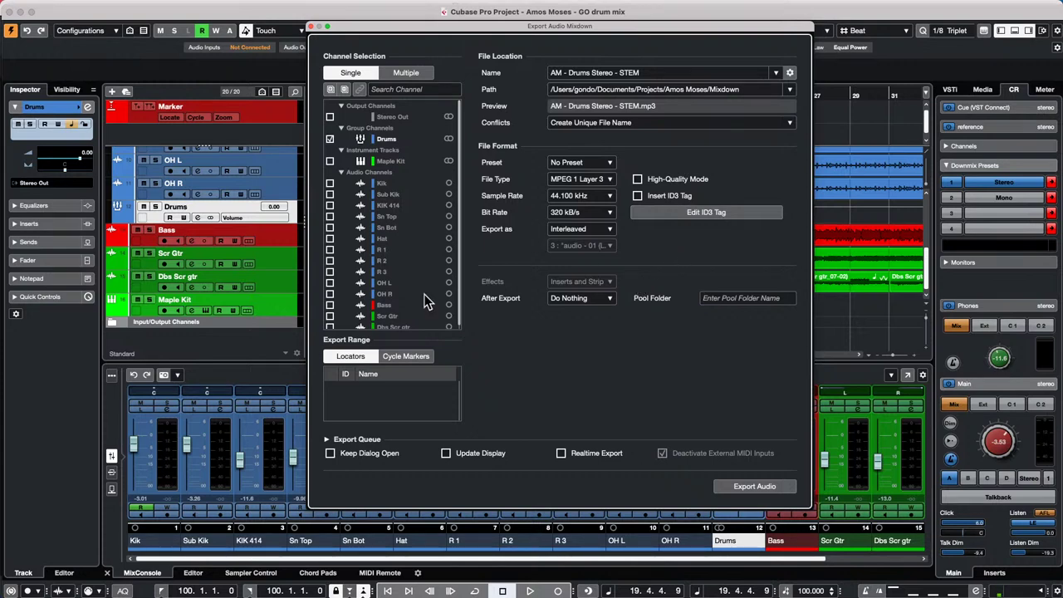
mouse_move(119, 7)
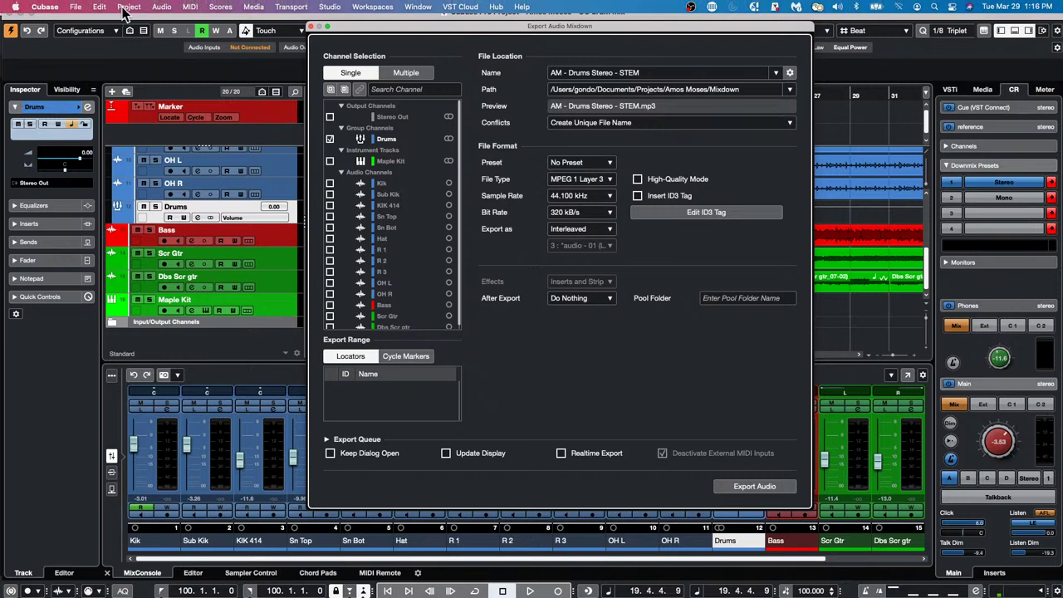
left_click(128, 7)
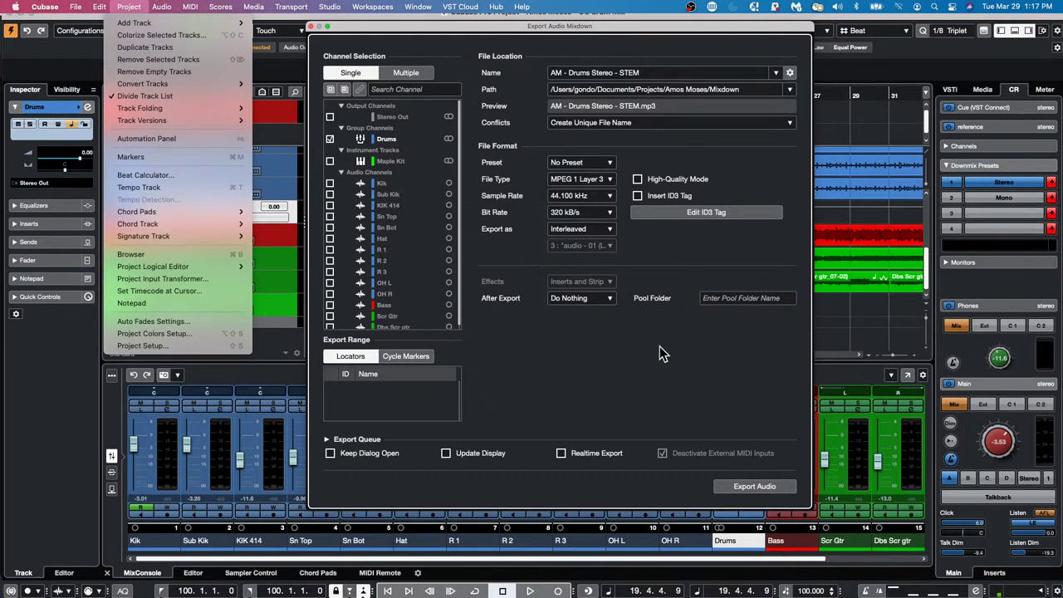
left_click(709, 388)
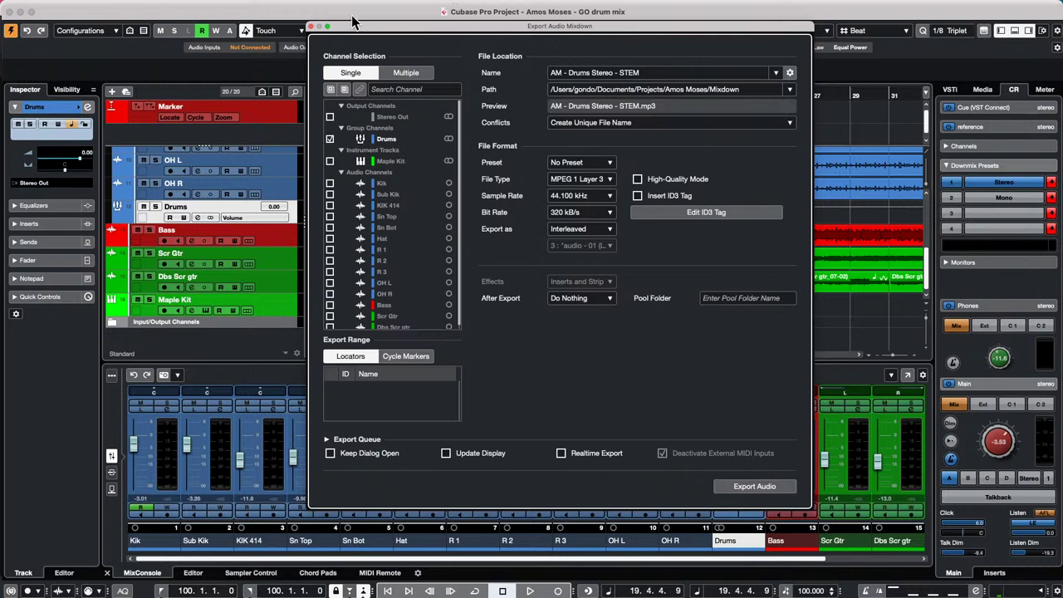
left_click(311, 27)
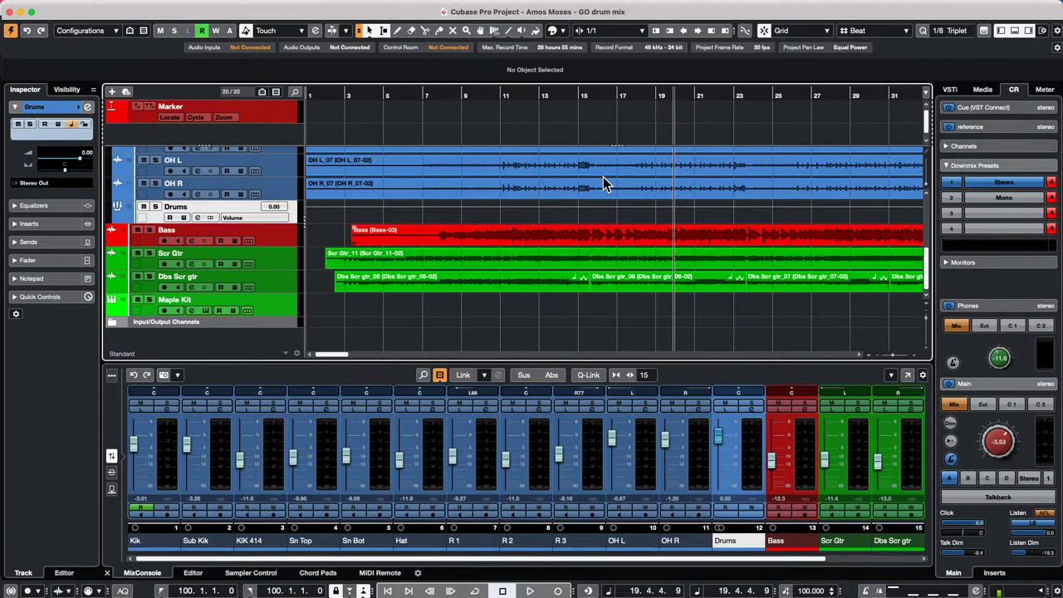
left_click_drag(413, 94, 410, 36)
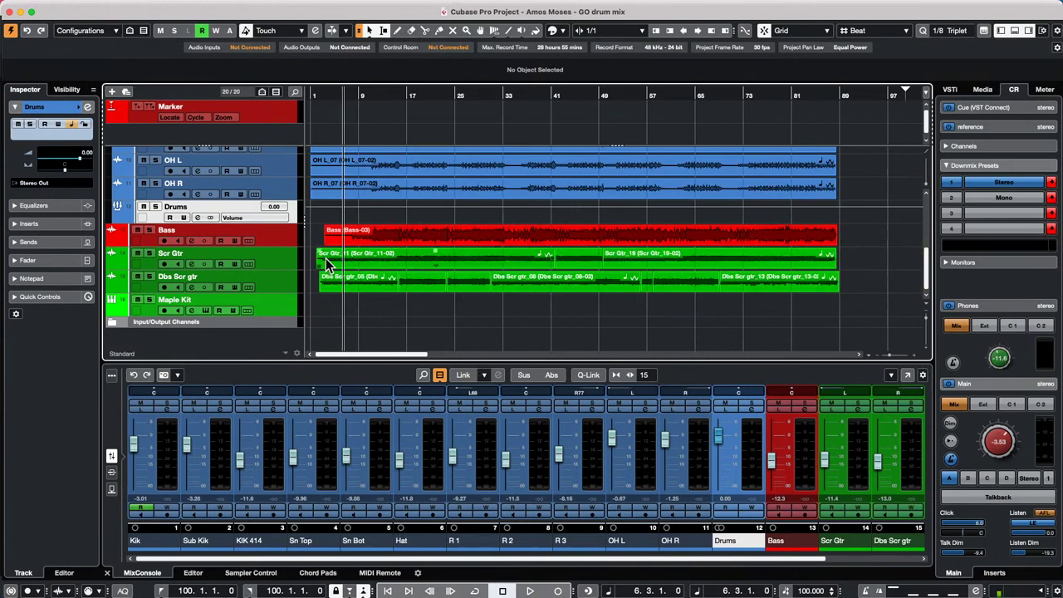
left_click(365, 289)
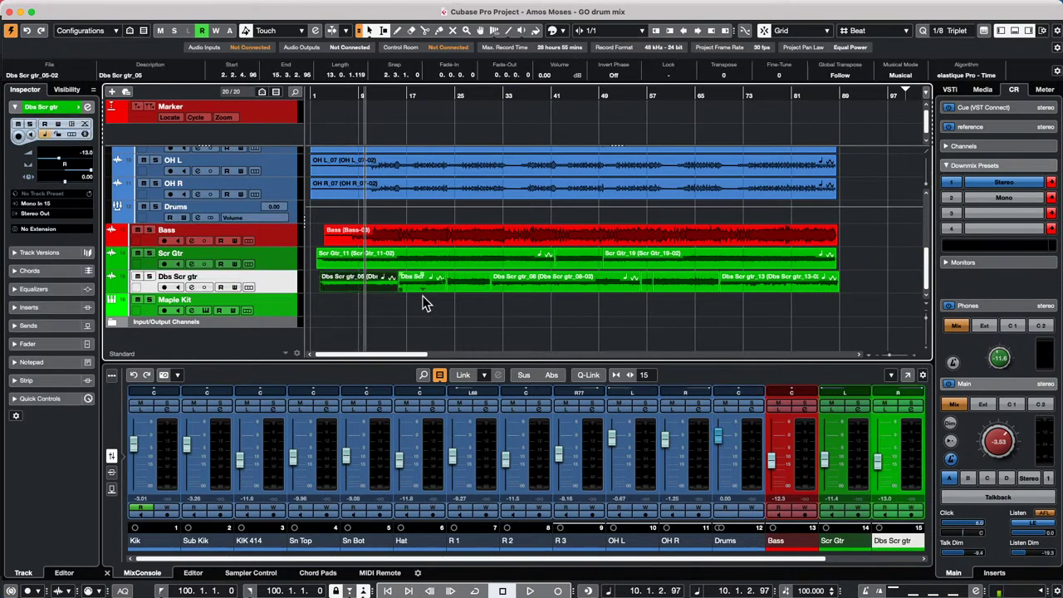
left_click(99, 7)
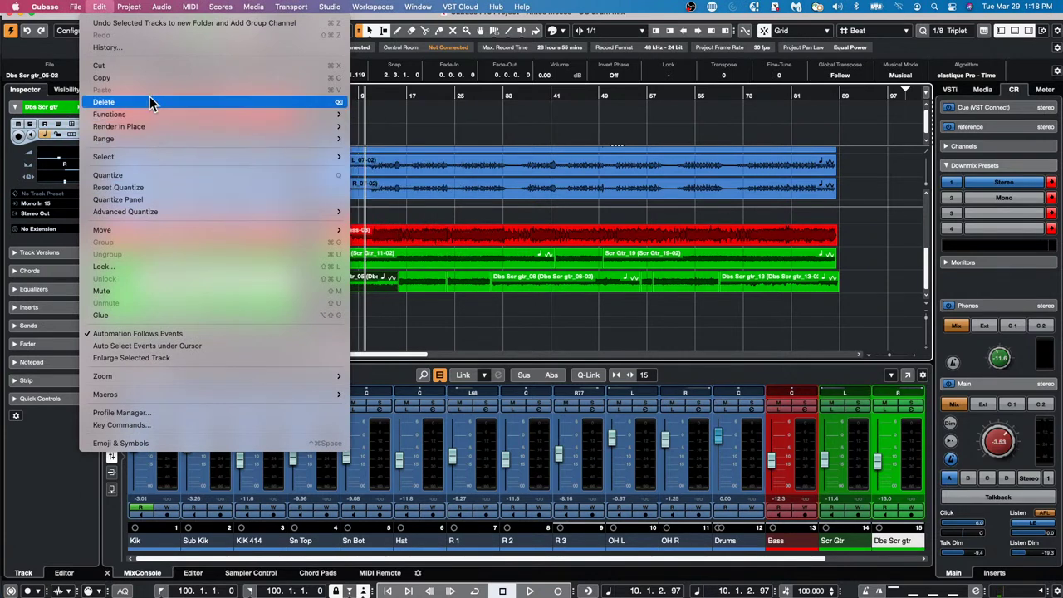
mouse_move(142, 157)
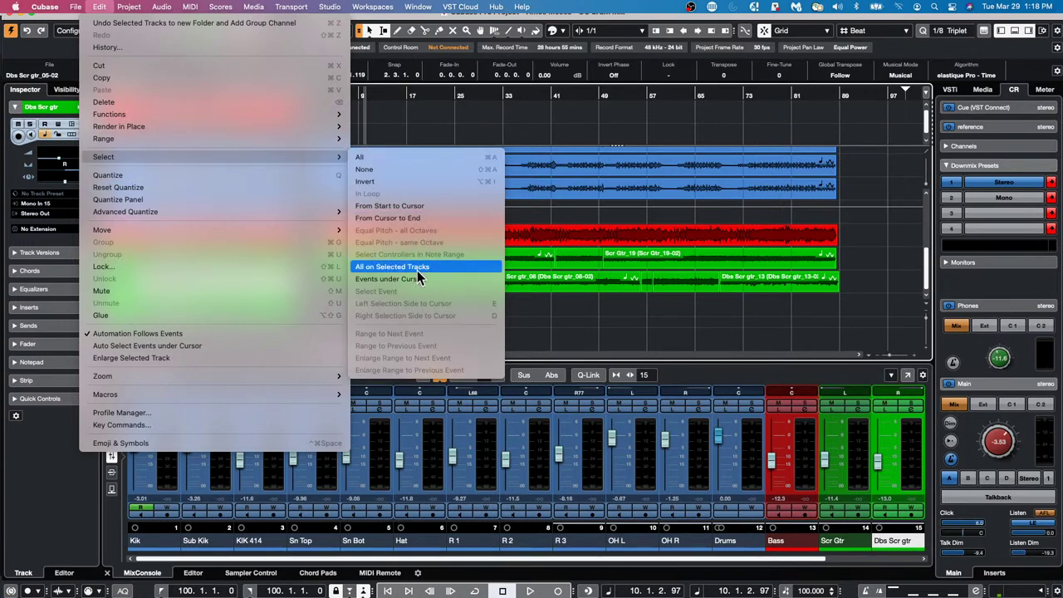
left_click(623, 342)
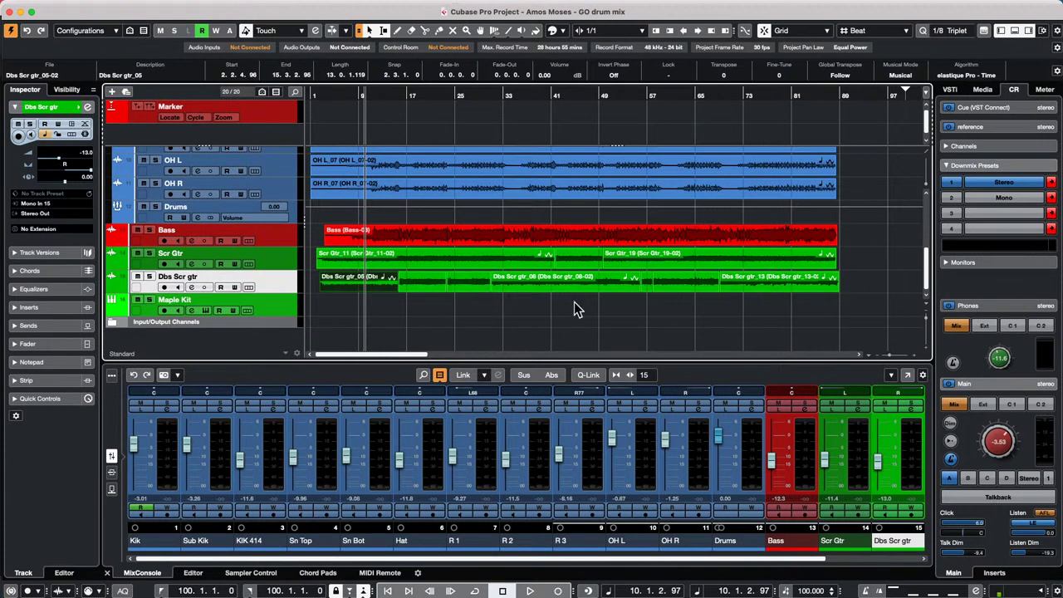
left_click(509, 347)
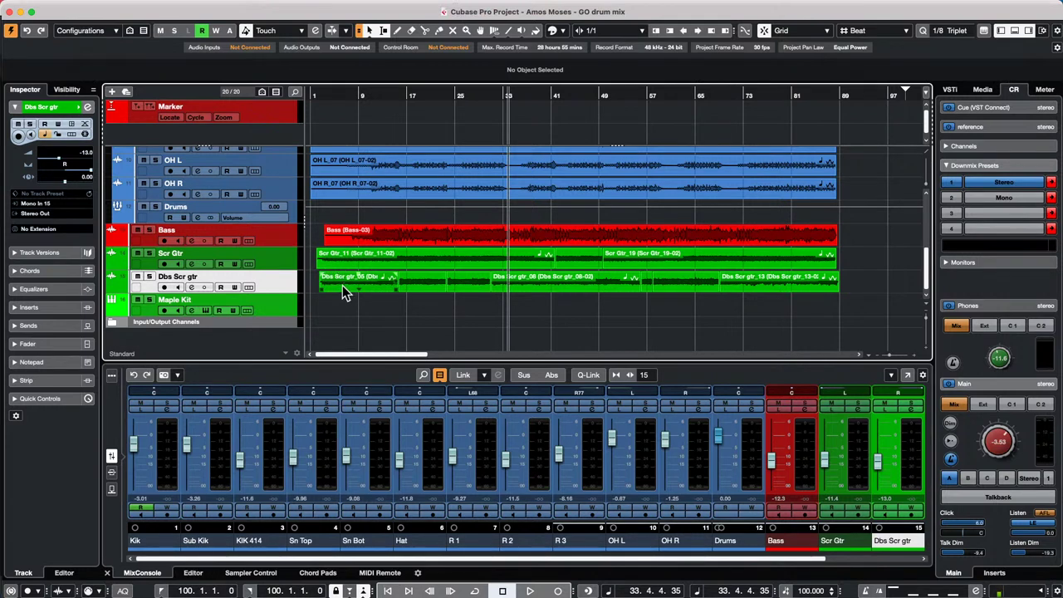
left_click(342, 285)
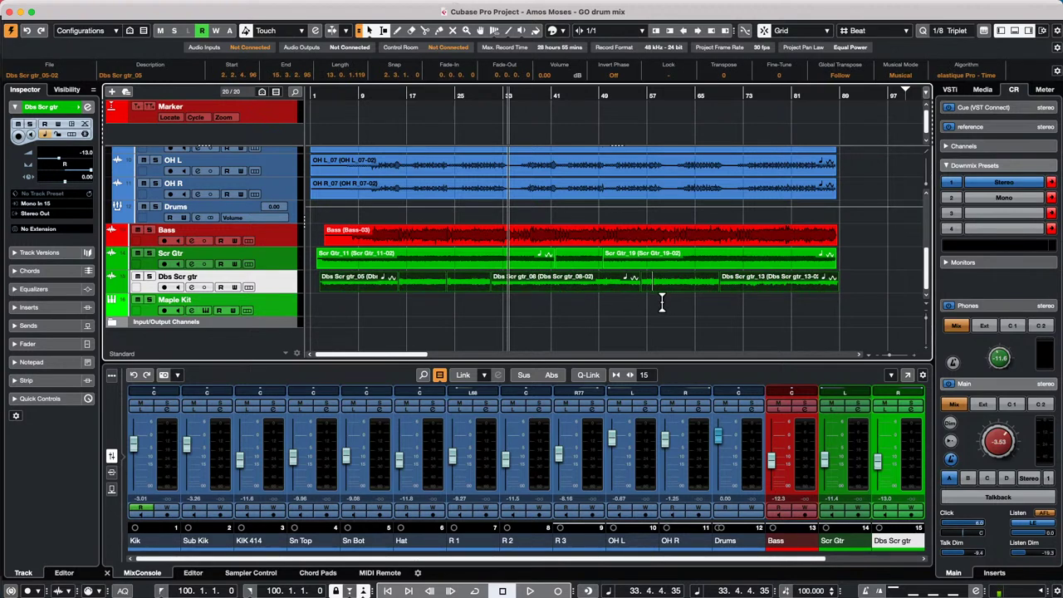
left_click(593, 263)
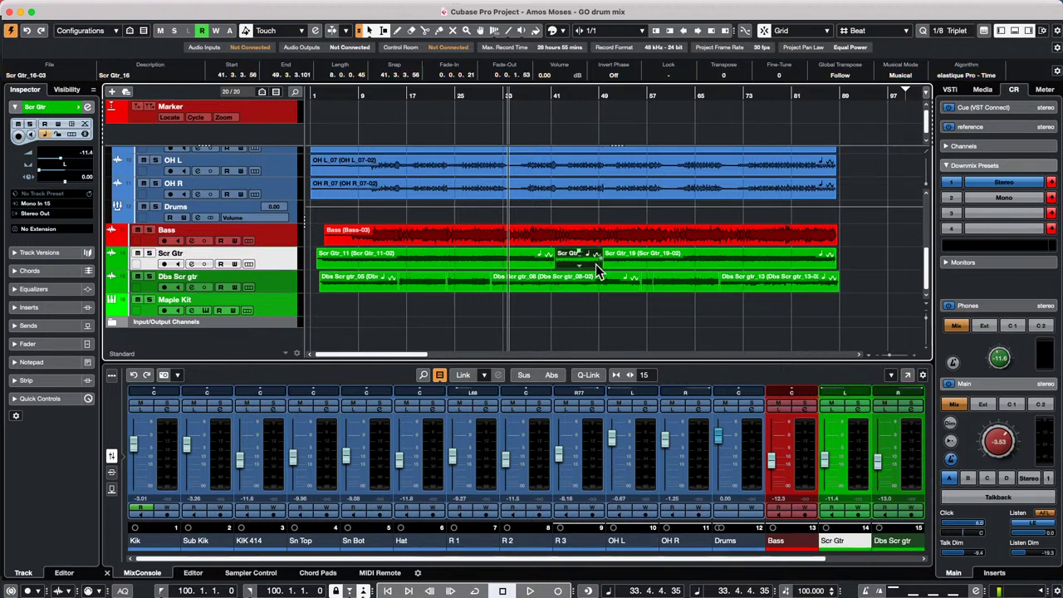
left_click(322, 263)
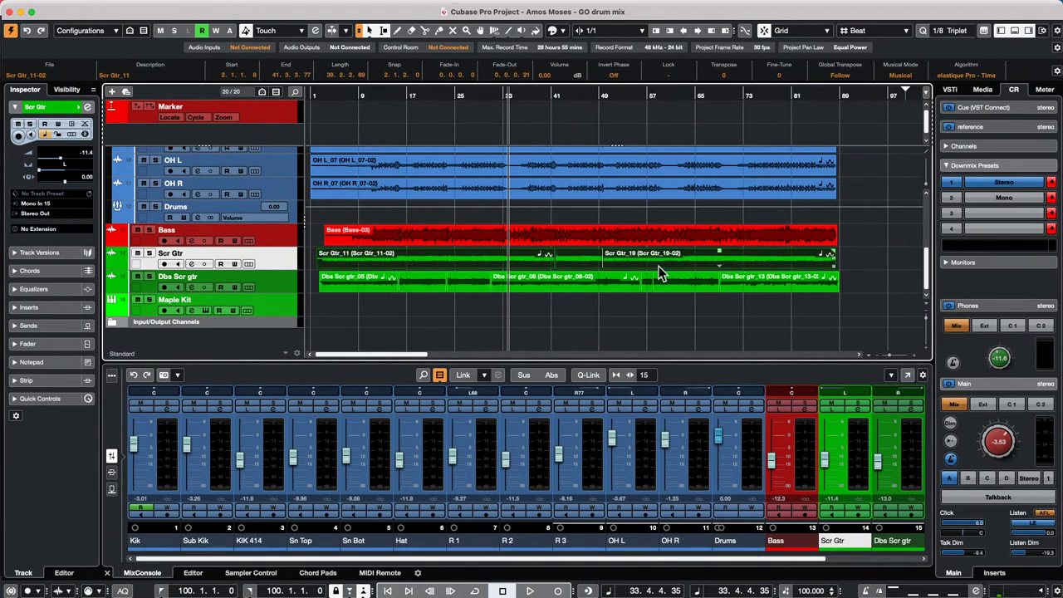
left_click(523, 324)
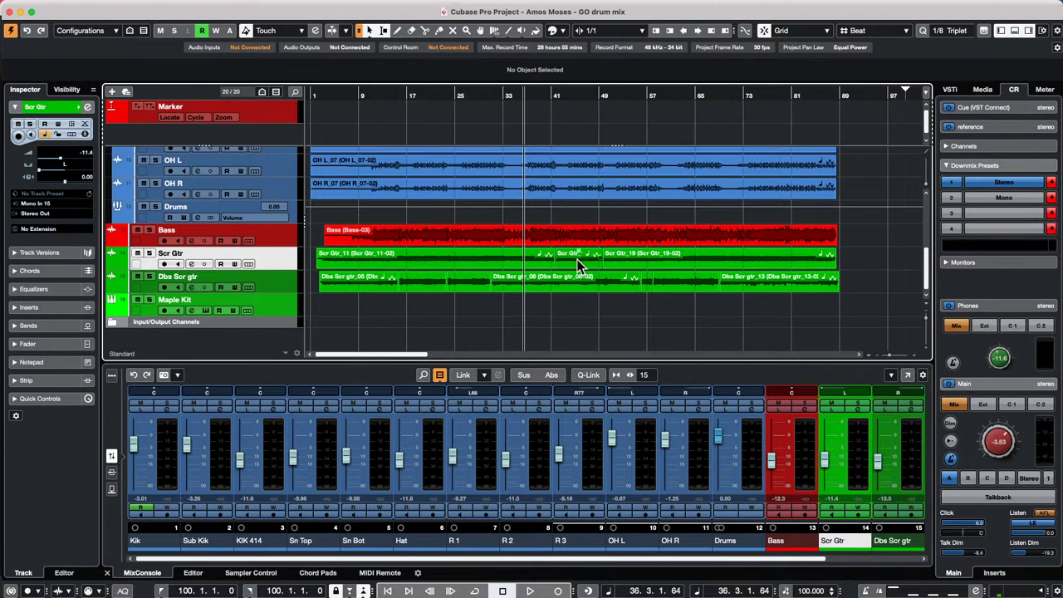
left_click(579, 264)
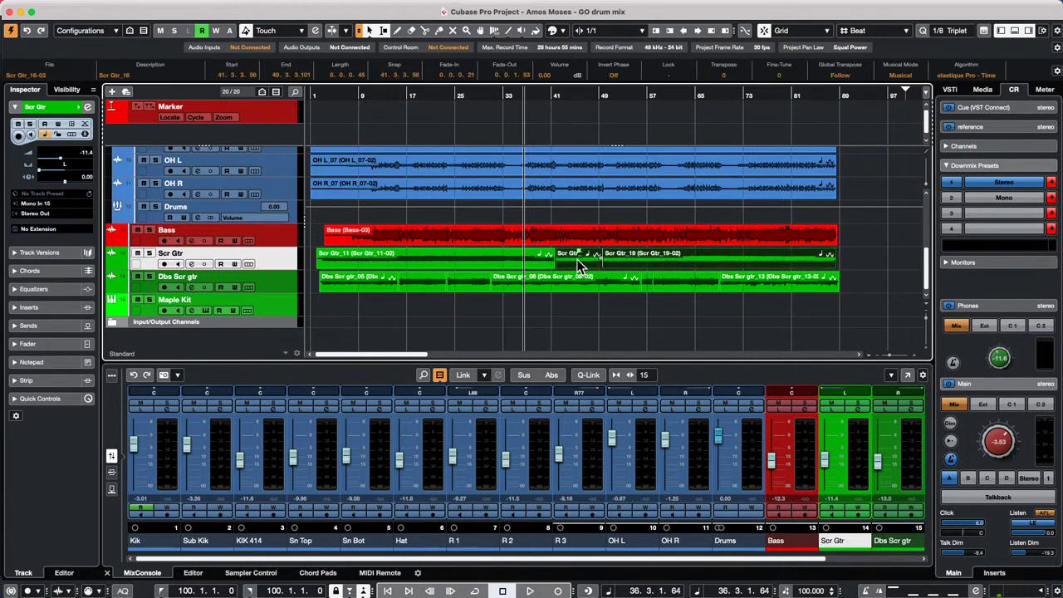
left_click(332, 265)
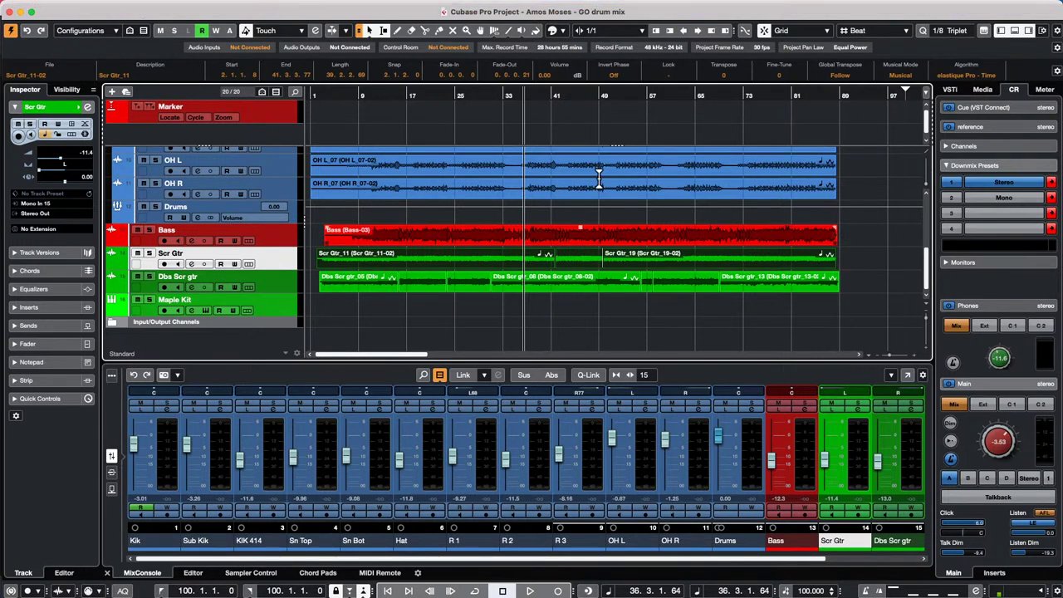
- Duplicate the Scr Gtr_19 event with Cmd+D, then undo the copies
left_click_drag(408, 94, 406, 75)
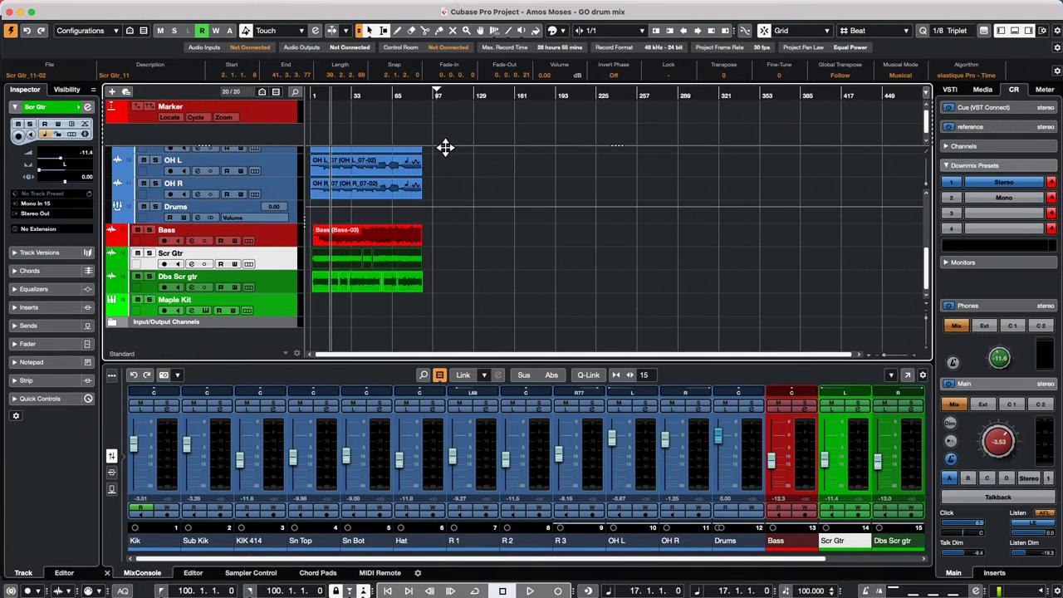
left_click(458, 260)
left_click(410, 262)
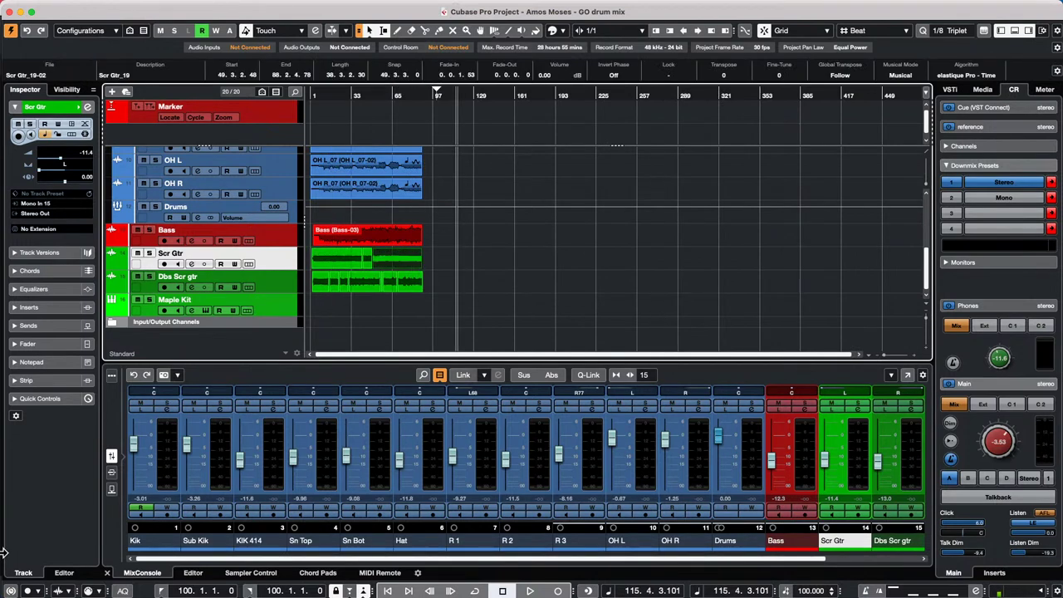
key("super+d")
key("super+d")
key("super+d")
key("super+d")
key("super+d")
key("super+d")
key("super+d")
key("super+d")
key("super+d")
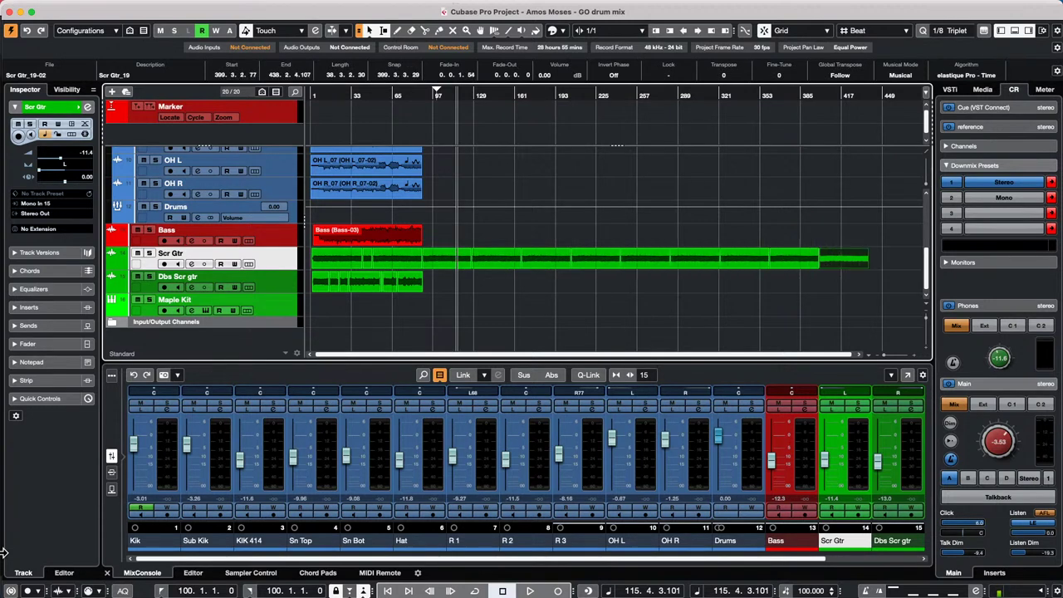
key("super+z")
key("super+z")
key("super+z")
key("super+z")
key("super+z")
key("super+z")
key("super+z")
key("super+z")
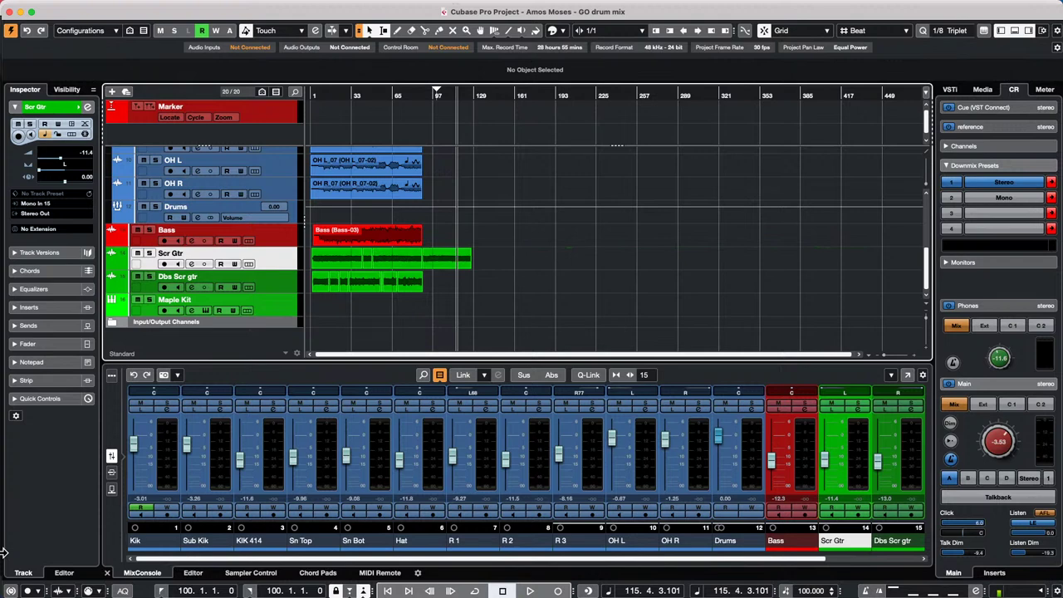
key("super+z")
key("super+z")
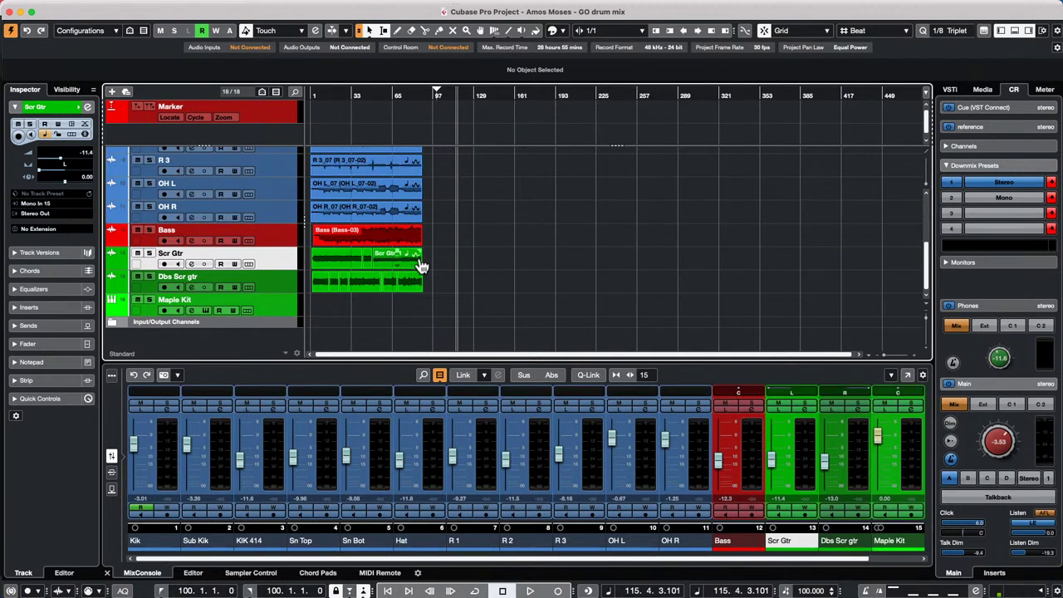
- Make the Scr Gtr track much taller and repeat its event rightward from around bar 68
left_click_drag(259, 270, 260, 287)
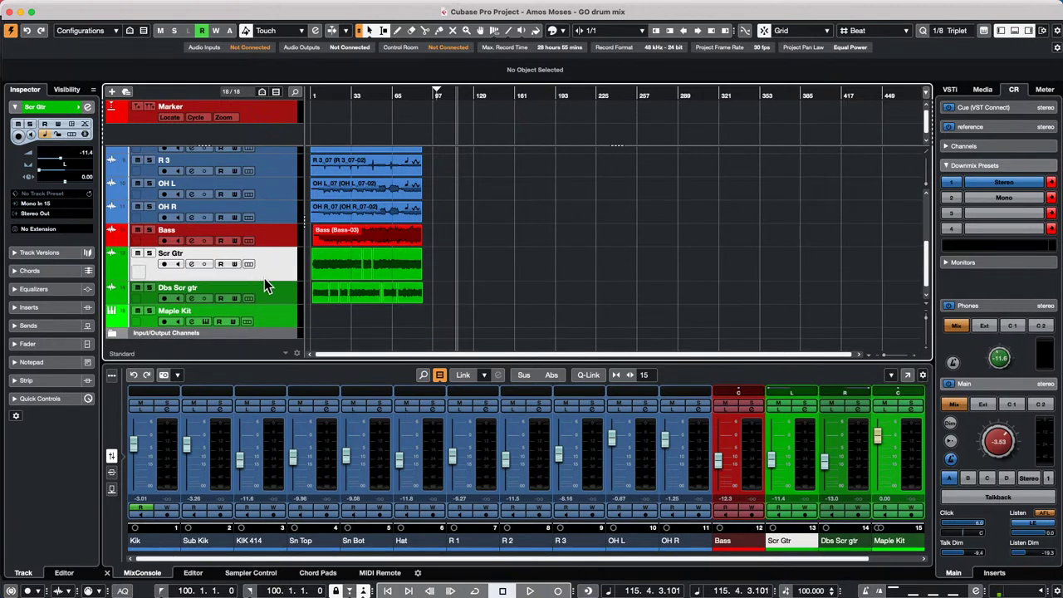
left_click_drag(264, 282, 267, 324)
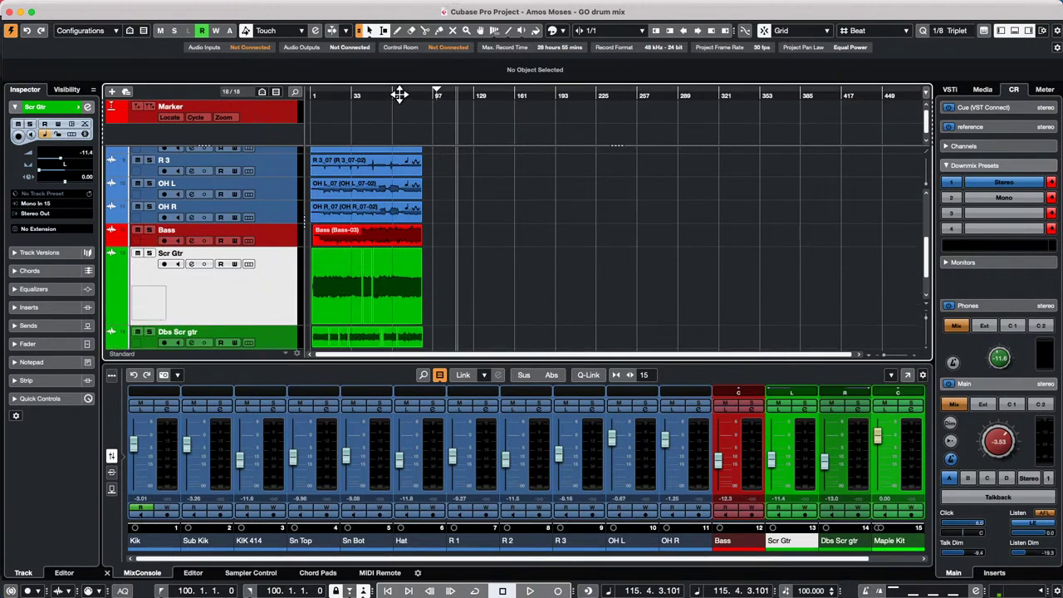
left_click_drag(400, 94, 398, 119)
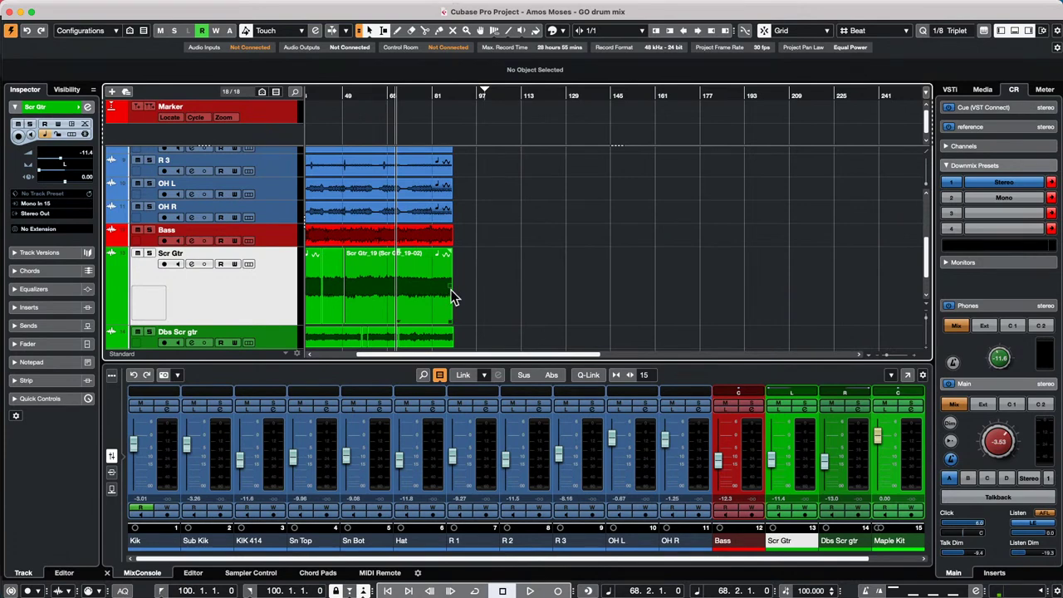
left_click_drag(450, 290, 1061, 342)
key("Delete")
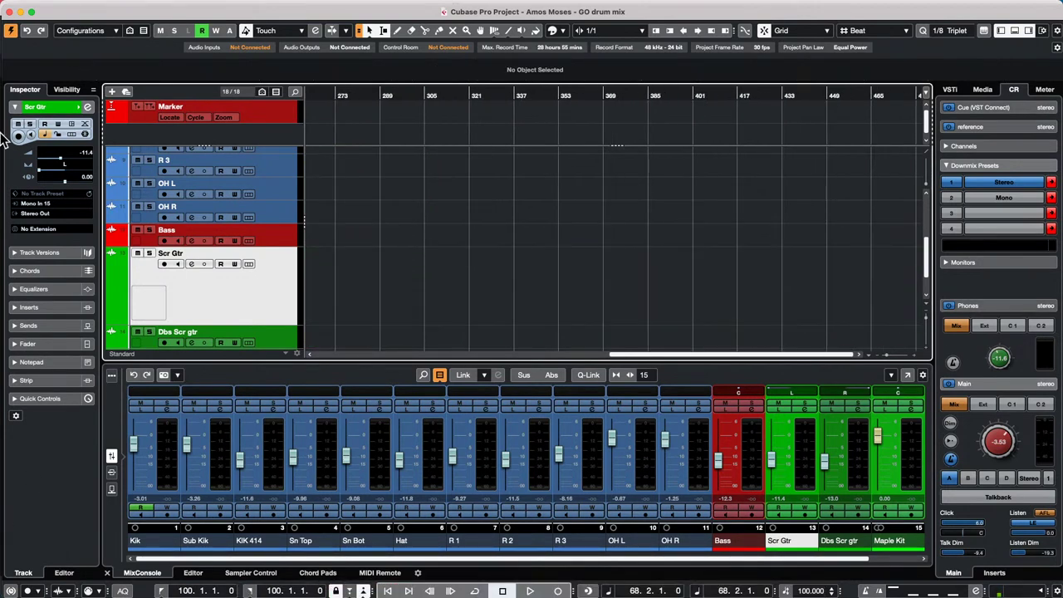
left_click_drag(420, 99, 264, 97)
left_click(380, 94)
left_click_drag(378, 94, 332, 79)
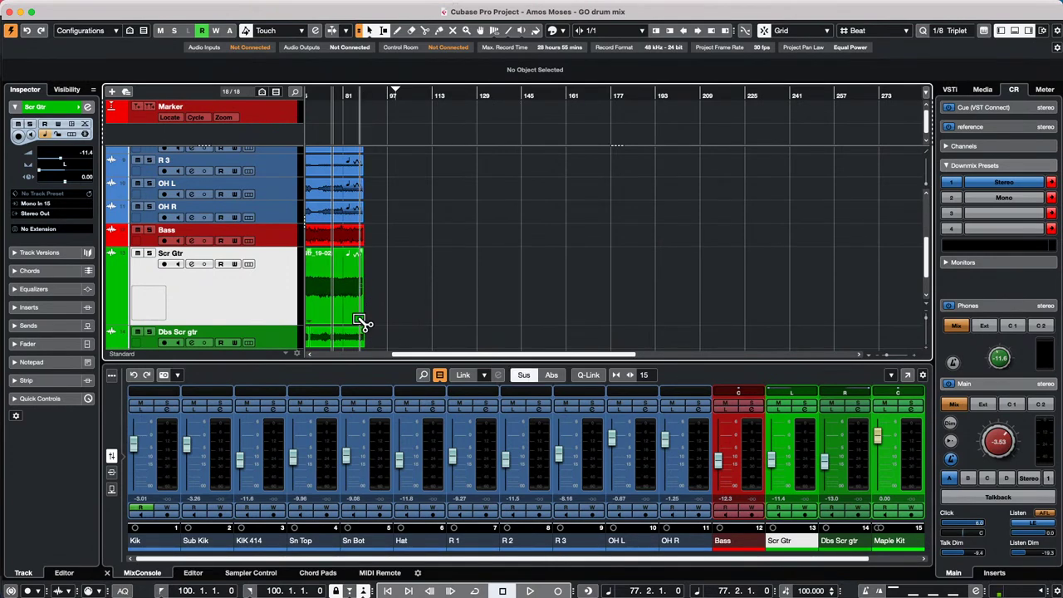
left_click_drag(368, 313, 905, 315)
left_click_drag(495, 100, 422, 149)
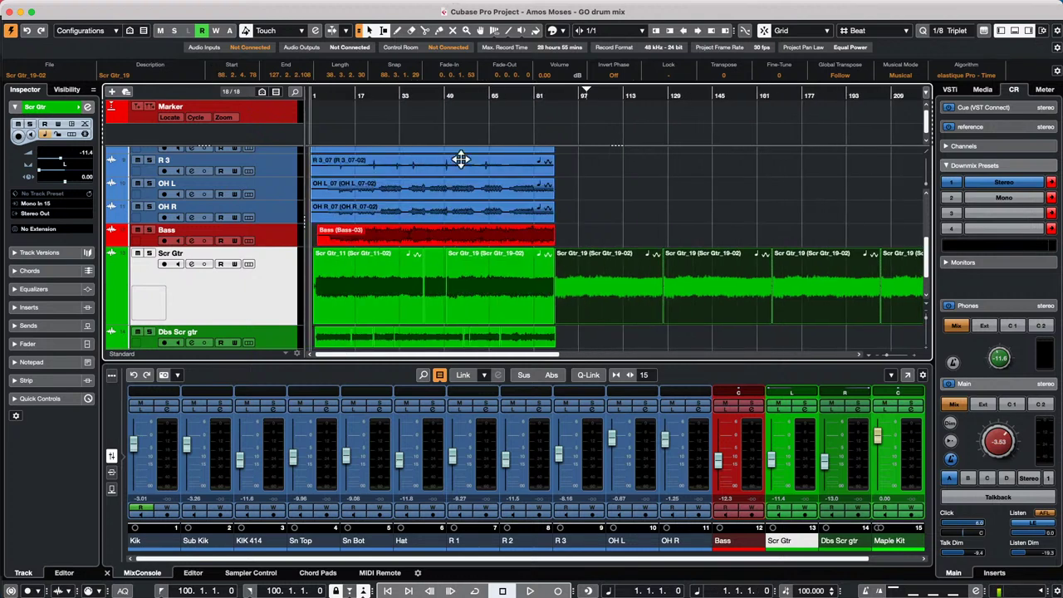
key("Delete")
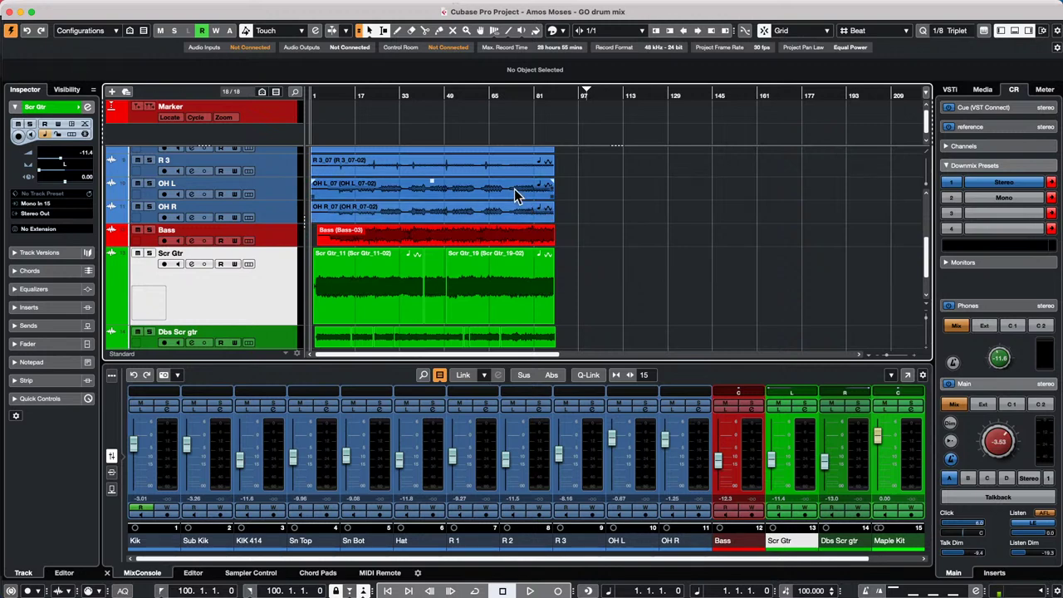
- Draw a new MIDI part on Maple Kit ending at bar 81 and open it for editing
scroll(459, 263, "down", 2)
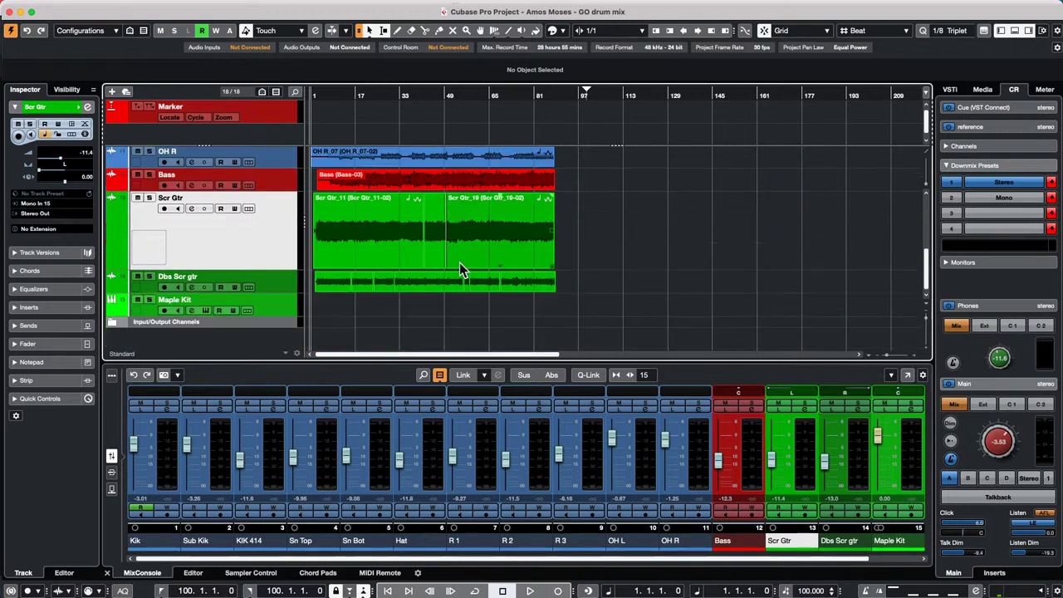
left_click(424, 305)
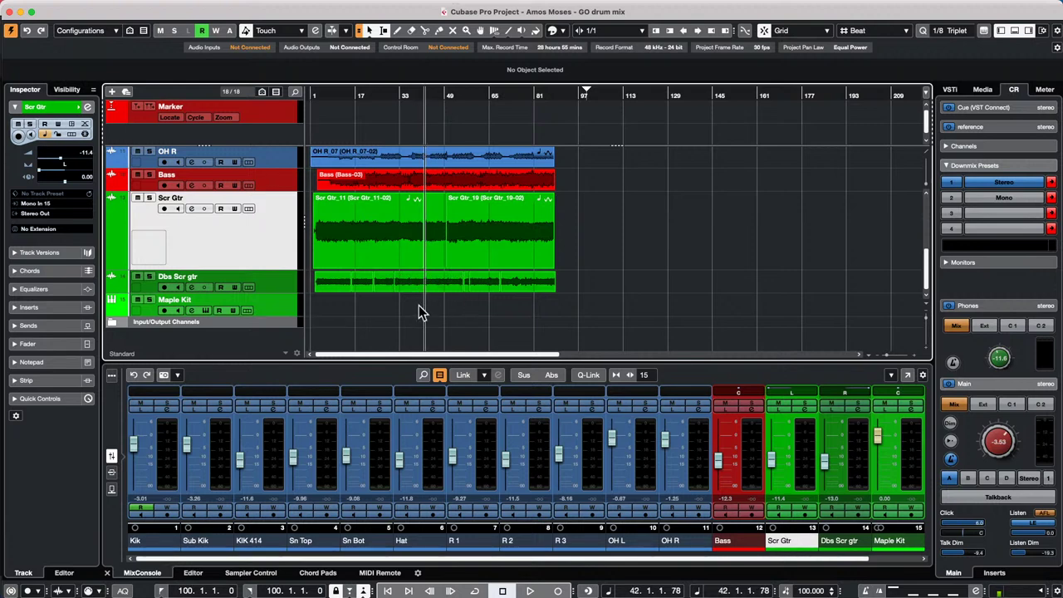
right_click(413, 307)
left_click(445, 304)
left_click_drag(353, 304, 536, 307)
right_click(423, 301)
left_click(421, 301)
left_click(422, 311)
double_click(422, 305)
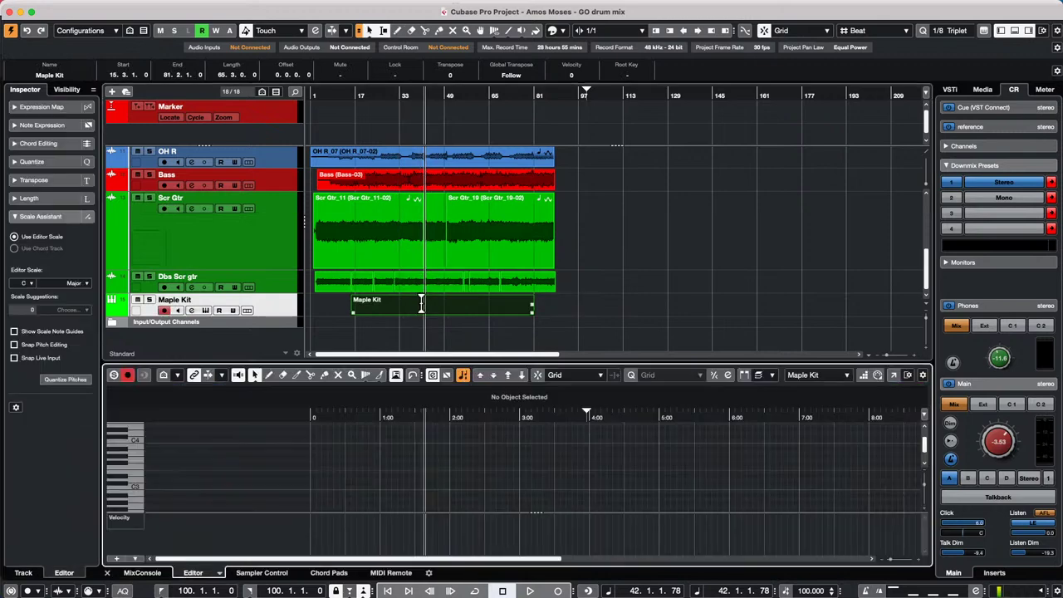
- Draw several notes, including C4 and C#3, in the Maple Kit part
right_click(471, 462)
left_click(487, 462)
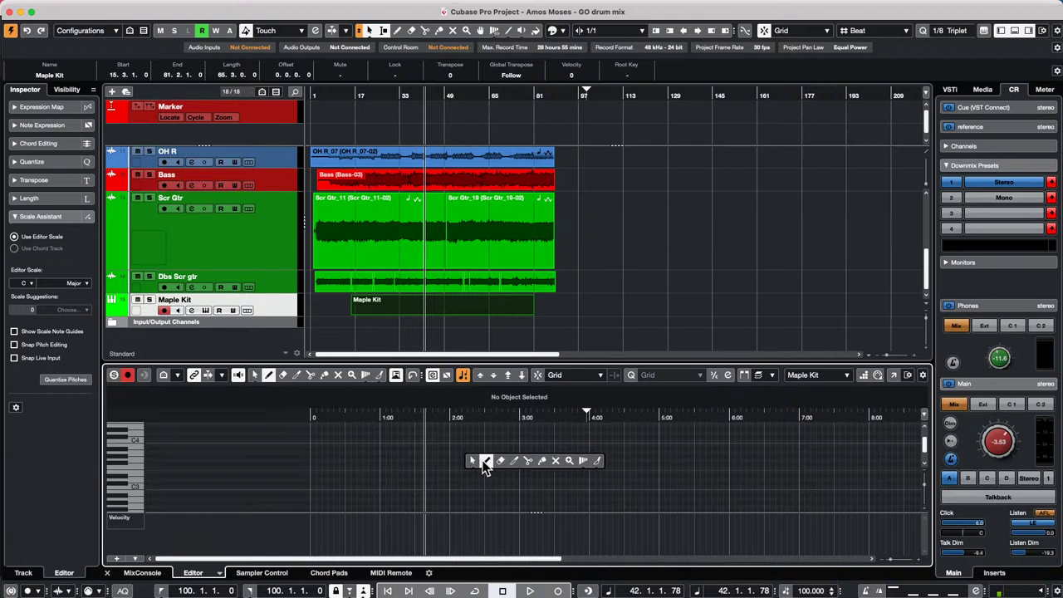
mouse_move(480, 468)
left_mouse_down()
mouse_move(534, 464)
mouse_move(574, 436)
mouse_move(546, 442)
left_mouse_up()
left_click_drag(521, 483, 549, 484)
left_click_drag(468, 491, 615, 498)
left_click_drag(553, 476, 569, 463)
left_click_drag(572, 460, 598, 458)
left_click(599, 452)
- Open the Maple Kit part in its own Key Editor, put the playhead near 1:35 and zoom out
left_click(894, 375)
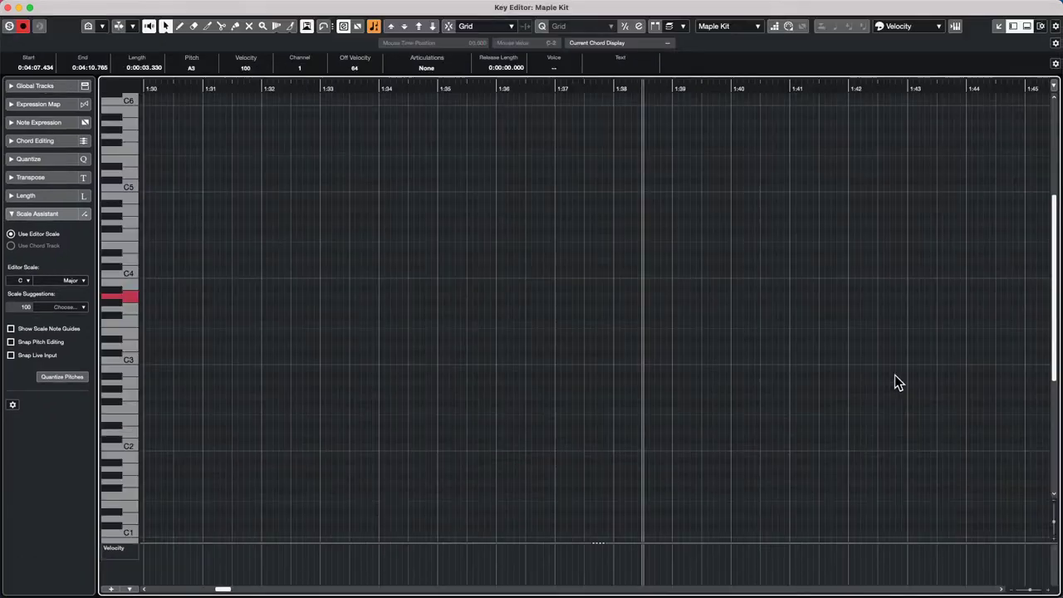
scroll(489, 199, "down", 2)
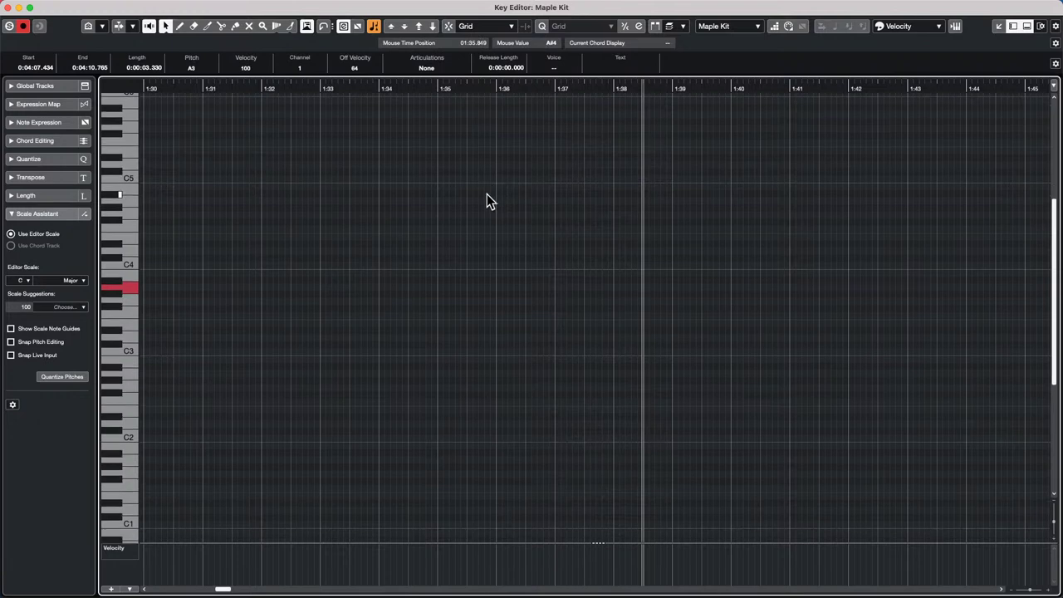
left_click(489, 197)
left_click(467, 86)
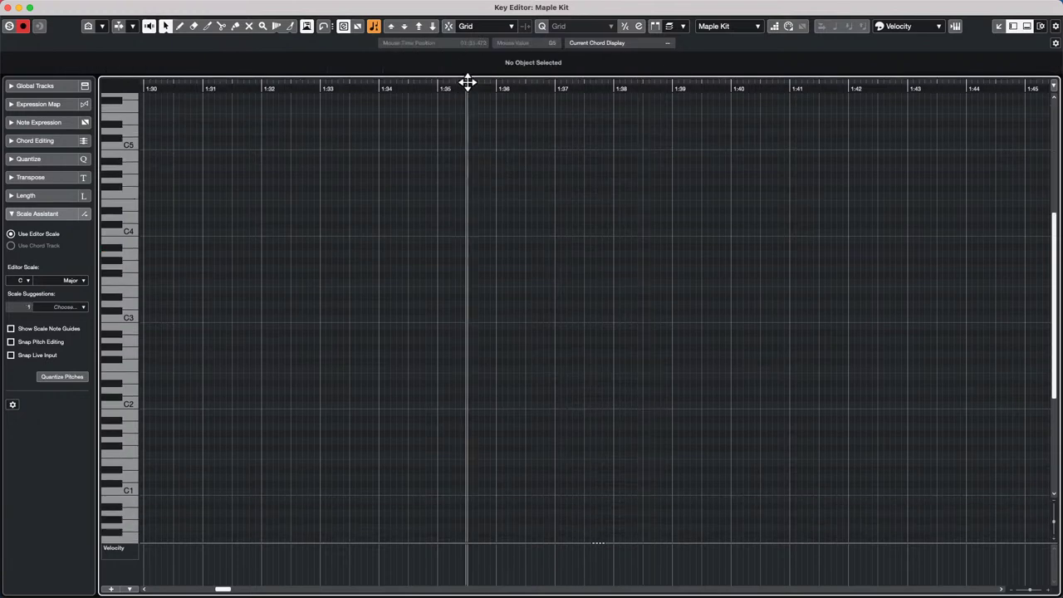
left_click_drag(468, 57, 474, 5)
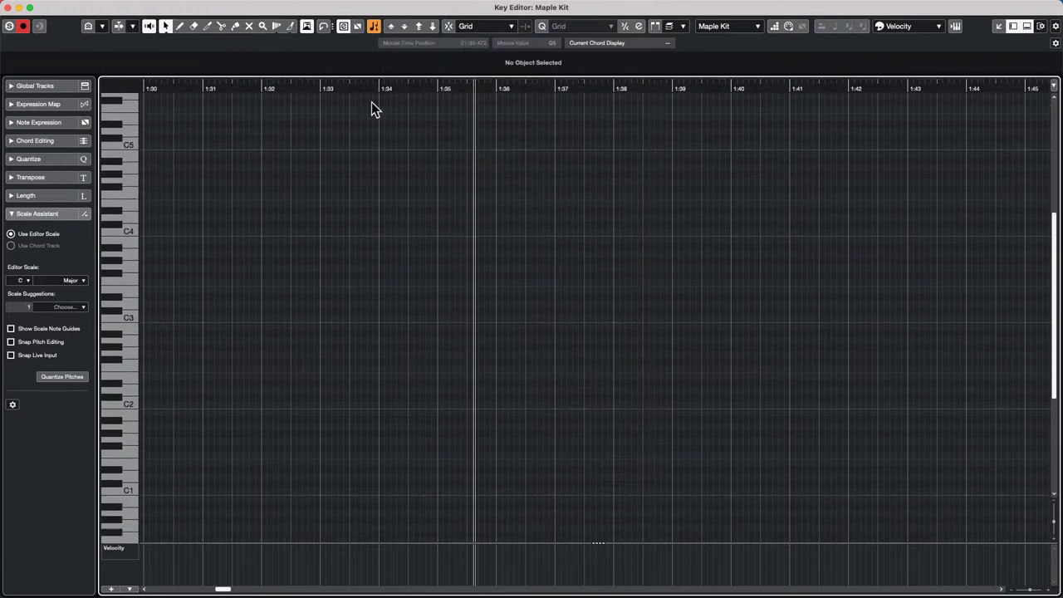
left_click_drag(221, 589, 303, 592)
left_click_drag(487, 88, 489, 45)
- Select and delete the five unwanted low notes
left_click_drag(336, 216, 524, 323)
left_click_drag(521, 395, 707, 209)
key("Delete")
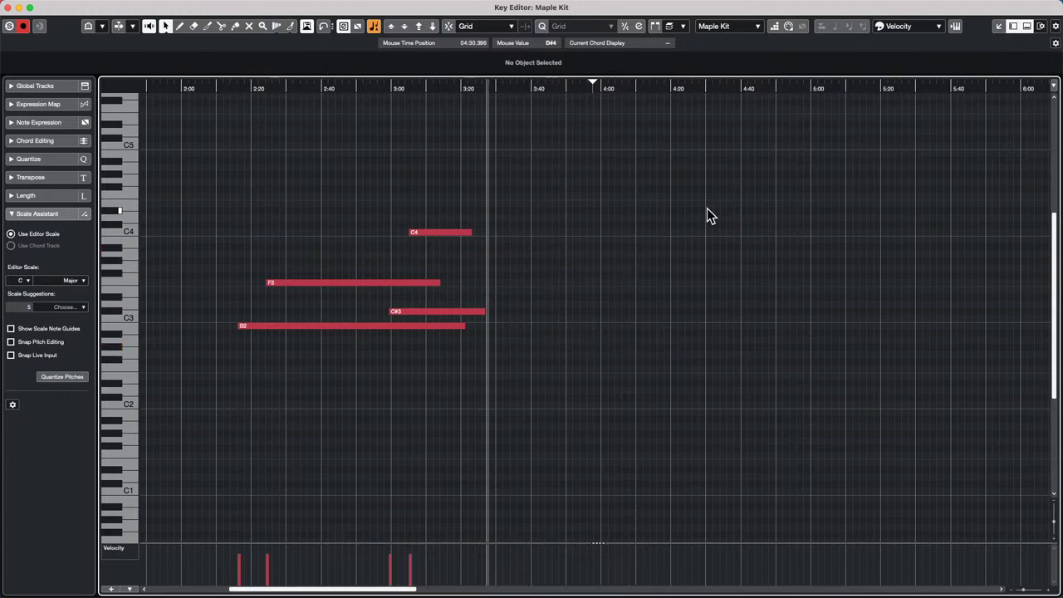
- Draw short D4, F#4 and C4 notes, then select all seven notes
right_click(335, 213)
left_click(352, 214)
left_click_drag(335, 217, 380, 188)
left_click_drag(366, 232, 383, 232)
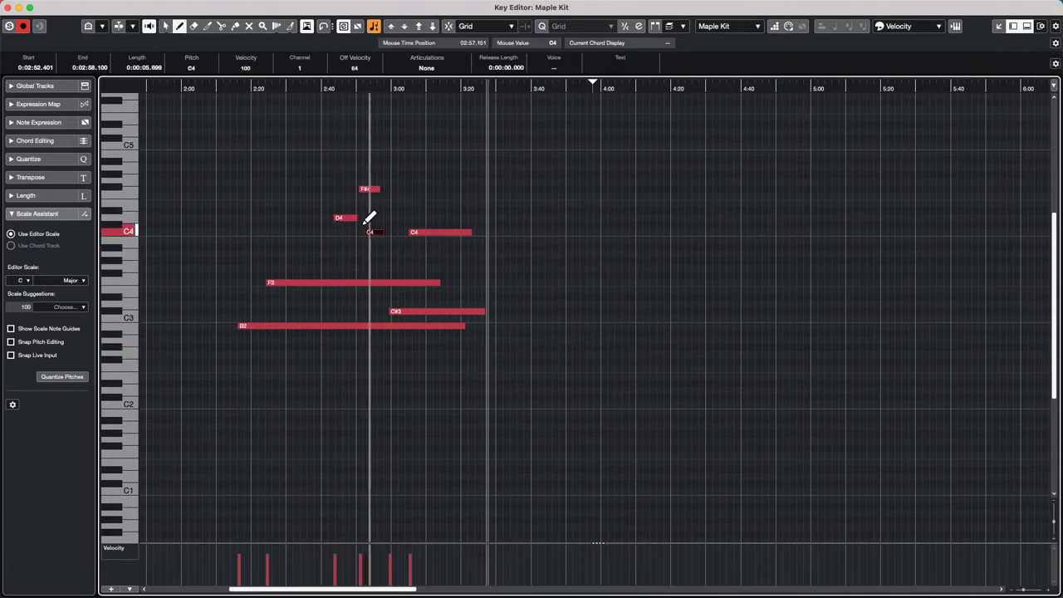
right_click(280, 178)
left_click(281, 179)
left_click_drag(261, 151, 426, 333)
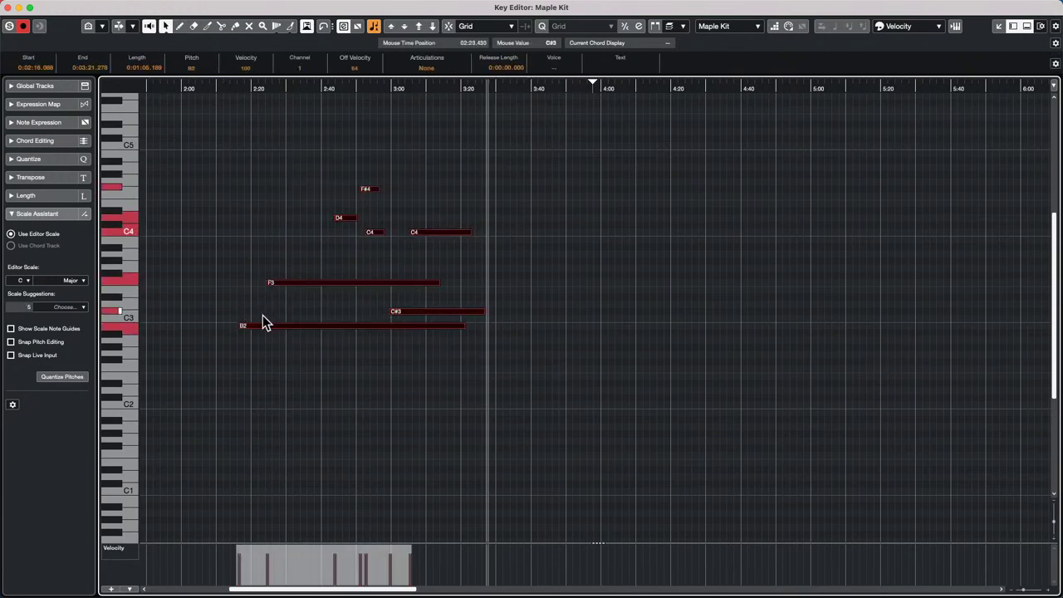
- Step the selection through the notes from B2, then marquee-select all seven notes
left_click(256, 323)
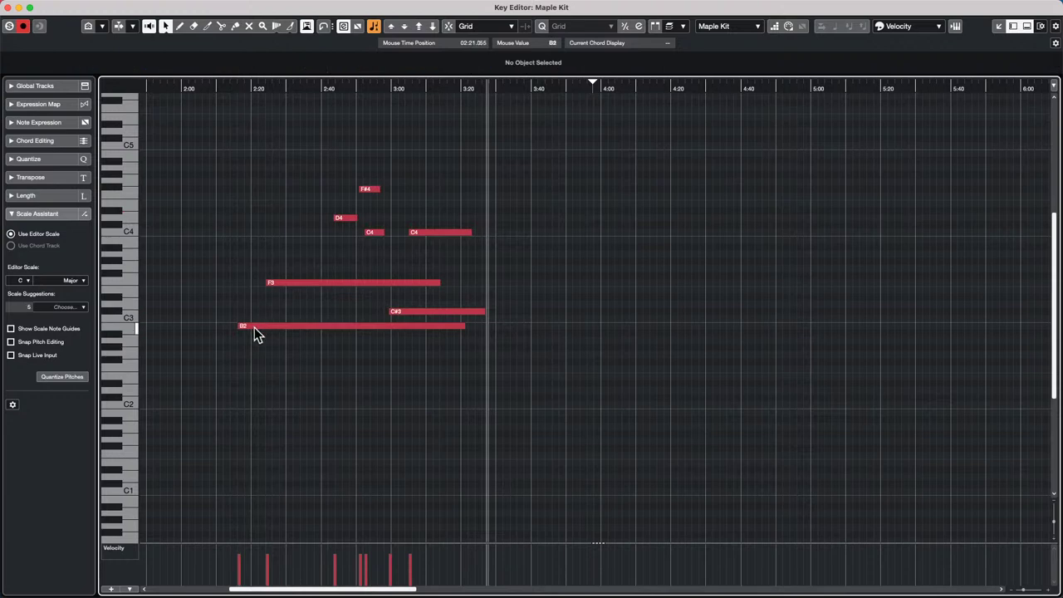
left_click(255, 326)
key("Right")
key("Right")
key("Right")
key("Right")
key("Right")
key("Right")
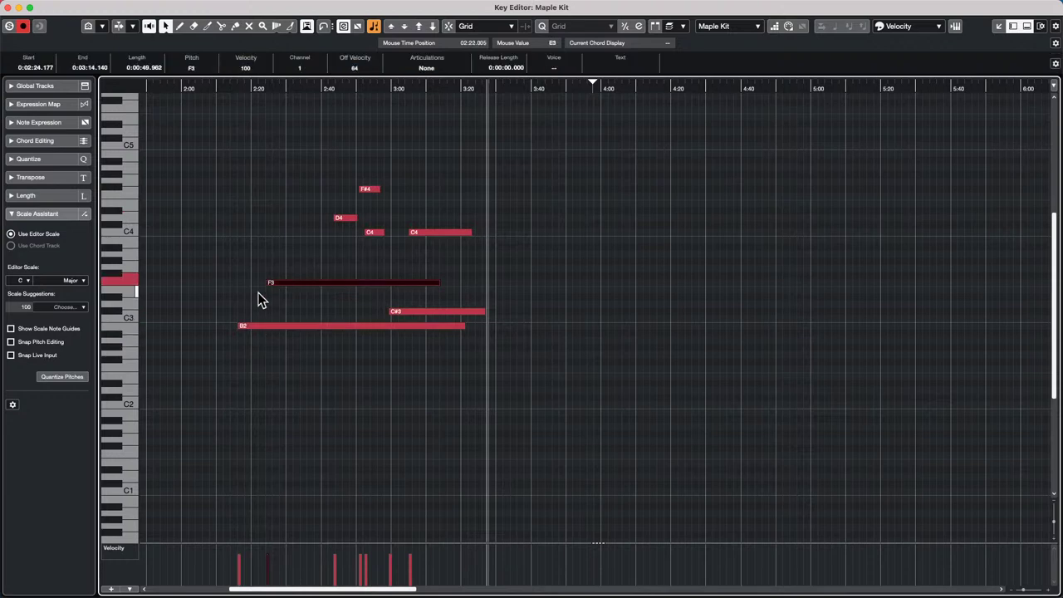
key("Left")
key("Left")
key("Left")
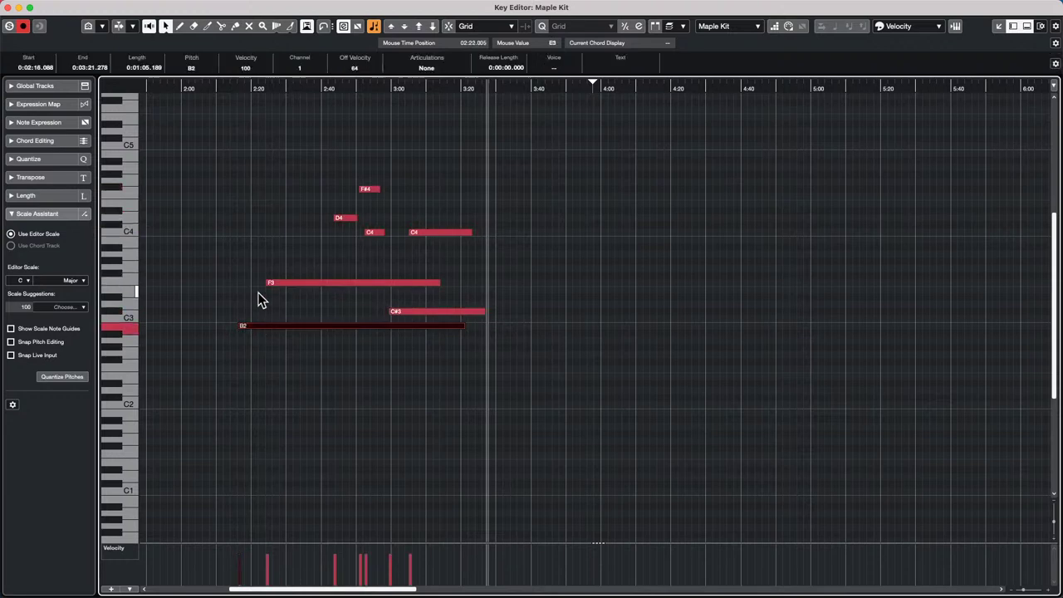
key("Left")
key("Left")
key("Left")
key("Left")
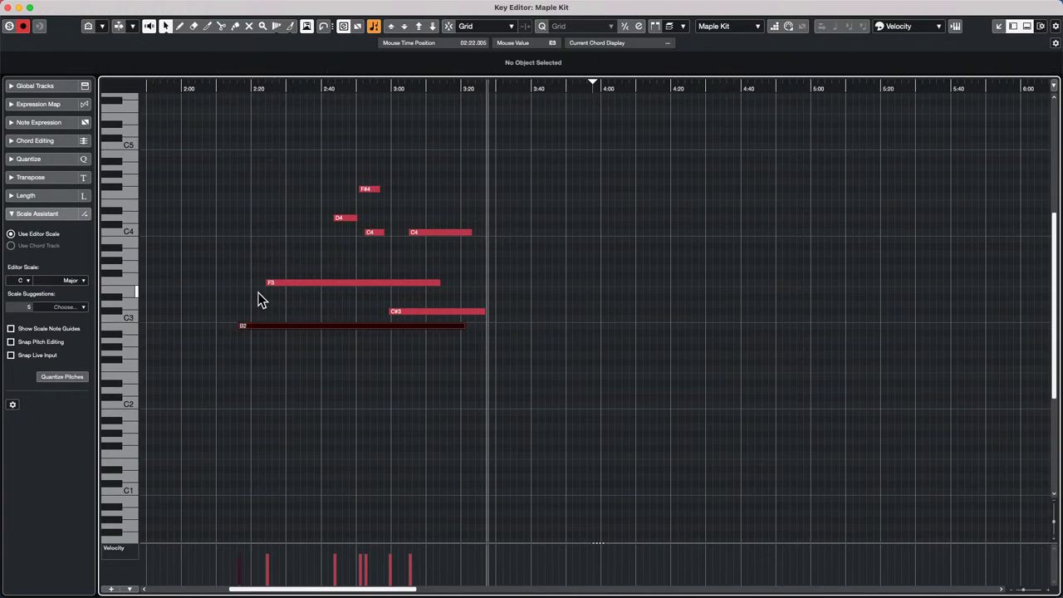
key("Right")
key("Right")
key("Right")
key("Right")
key("Right")
key("Right")
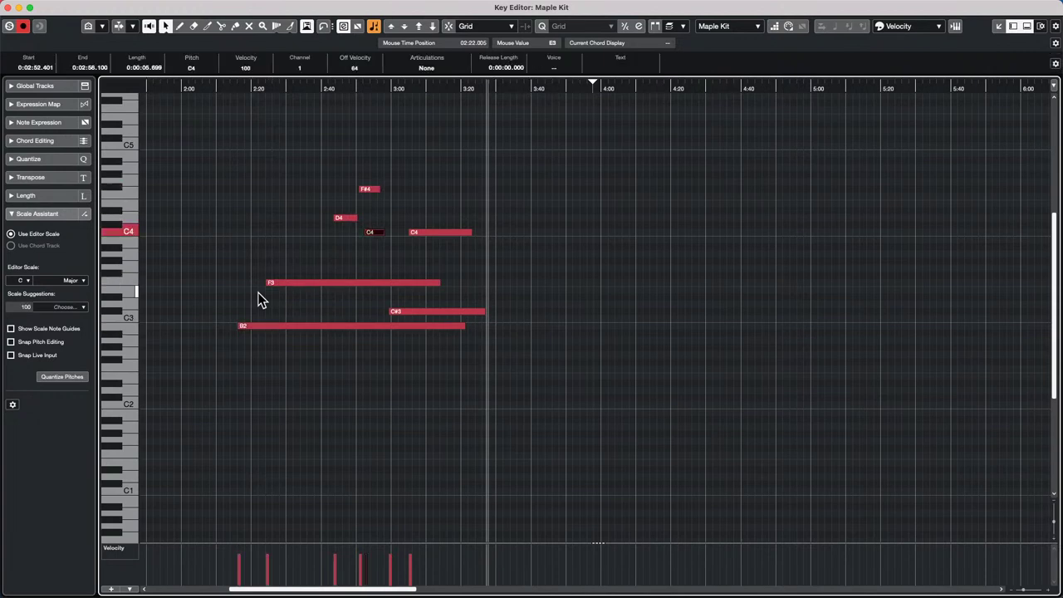
key("Left")
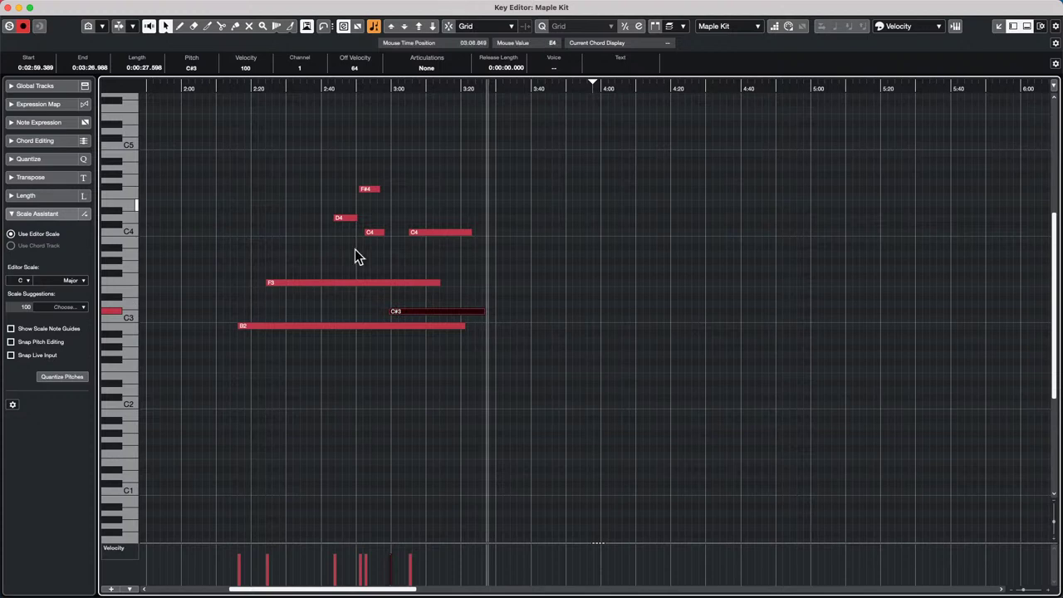
left_click_drag(236, 155, 423, 330)
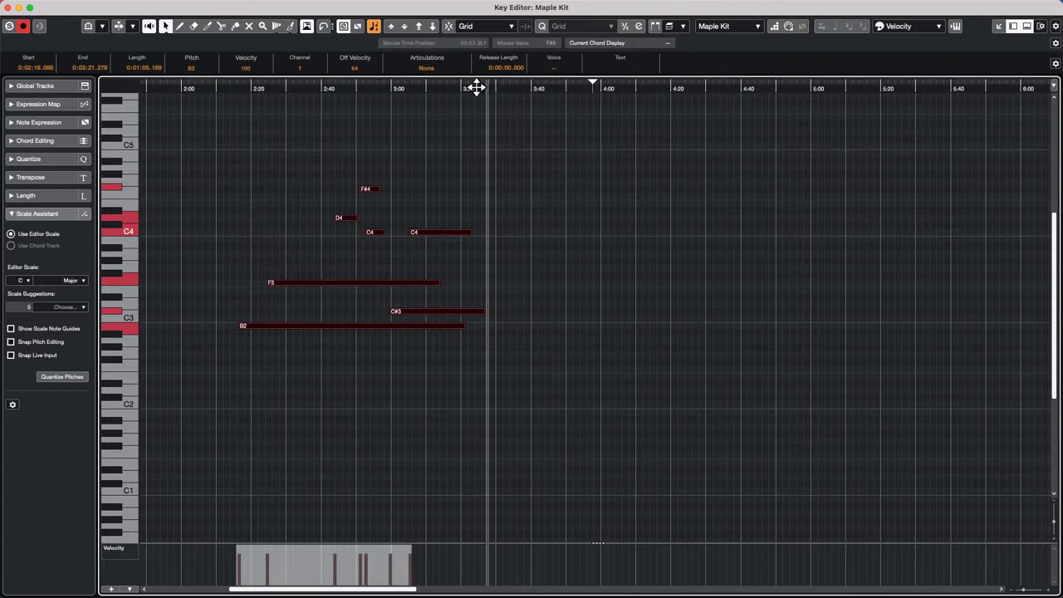
- Move the selected notes' starts about 8 seconds earlier with the Trim Start key commands
key("alt+Right")
key("alt+Right")
key("alt+Right")
key("alt+Right")
key("alt+Right")
key("alt+Right")
key("alt+Right")
key("alt+Right")
key("alt+Right")
key("alt+Right")
key("alt+Right")
key("alt+Right")
key("alt+Right")
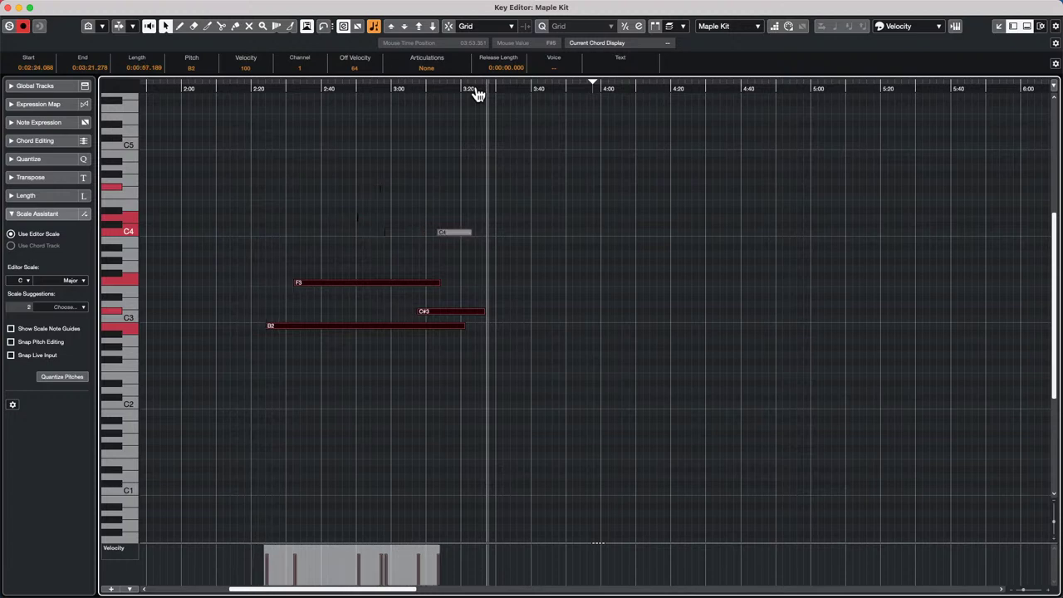
key("alt+Left")
key("alt+Left")
key("alt+Left")
key("alt+Left")
key("alt+Left")
key("alt+Left")
key("alt+Left")
key("alt+Left")
key("alt+Left")
key("alt+Left")
key("alt+Left")
key("alt+Left")
key("alt+Left")
key("alt+Left")
key("alt+Left")
key("alt+Left")
key("alt+Left")
key("alt+Left")
key("alt+Left")
key("alt+Left")
key("alt+Left")
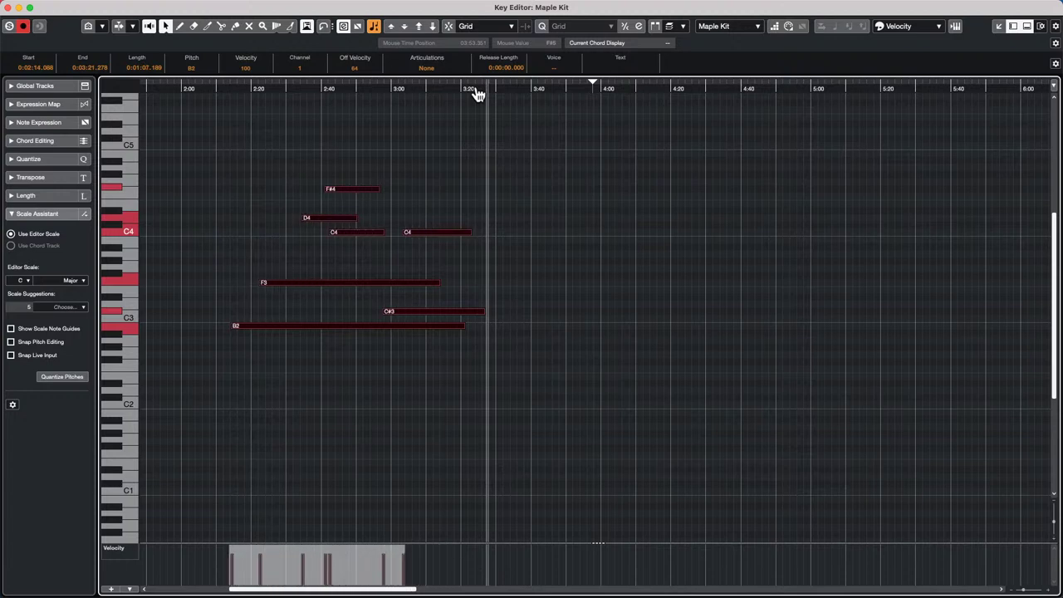
key("alt+Right")
key("alt+Right")
key("alt+Right")
key("alt+Right")
key("alt+Right")
key("alt+Right")
key("alt+Right")
key("alt+Right")
key("alt+Right")
key("alt+Left")
key("alt+Left")
key("alt+Left")
key("alt+Left")
key("alt+Left")
key("alt+Left")
key("alt+Left")
key("alt+Left")
key("alt+Left")
key("alt+Left")
key("alt+Left")
key("alt+Left")
key("alt+Left")
key("alt+Left")
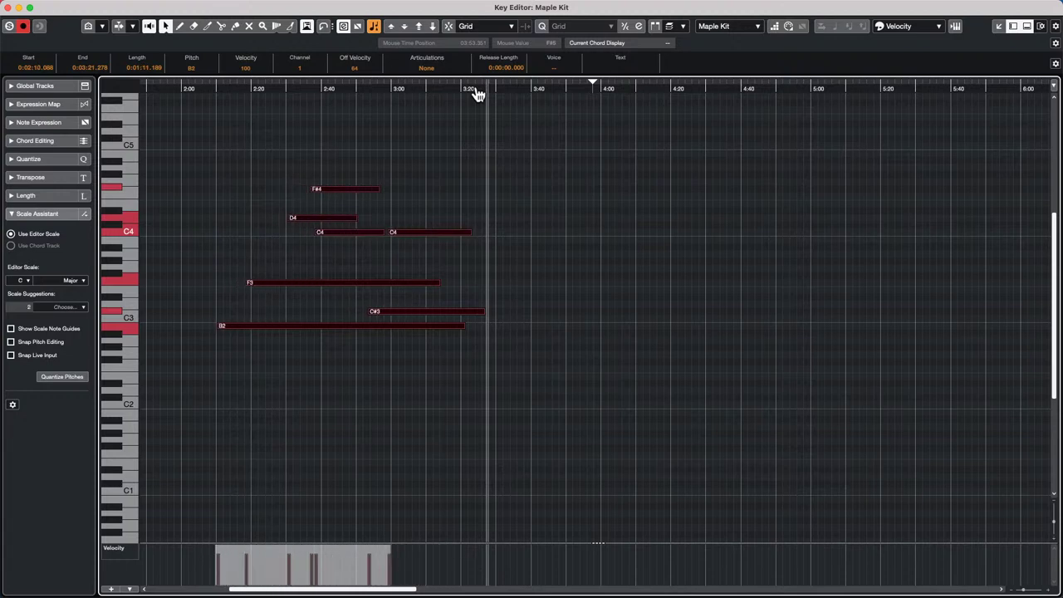
key("alt+Right")
key("alt+Right")
key("alt+Right")
key("alt+Right")
key("alt+Right")
key("alt+Right")
key("alt+Right")
key("alt+Right")
key("alt+Right")
key("alt+Right")
key("alt+Left")
key("alt+Left")
key("alt+Left")
key("alt+Left")
key("alt+Left")
key("alt+Left")
key("alt+Left")
key("alt+Left")
key("alt+Left")
key("alt+Left")
key("alt+Left")
key("alt+Left")
key("alt+Left")
key("alt+Left")
key("alt+Left")
key("alt+Right")
key("alt+Right")
key("alt+Right")
key("alt+Right")
key("alt+Right")
key("alt+Right")
key("alt+Right")
key("alt+Right")
key("alt+Right")
key("alt+Right")
key("alt+Right")
key("alt+Right")
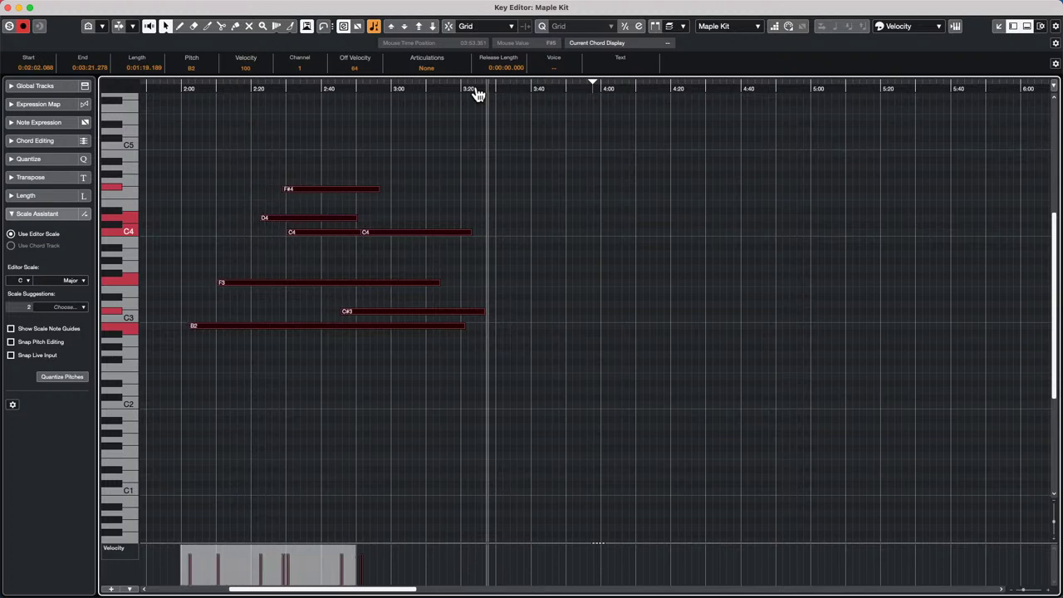
key("alt+Right")
key("alt+Right")
key("alt+Right")
key("alt+Right")
key("alt+Right")
key("alt+Right")
key("alt+Left")
key("alt+Left")
key("alt+Left")
key("alt+Left")
key("alt+Left")
key("alt+Left")
key("alt+Left")
key("alt+Left")
key("alt+Left")
key("alt+Left")
key("alt+Left")
key("alt+Left")
key("alt+Left")
key("alt+Left")
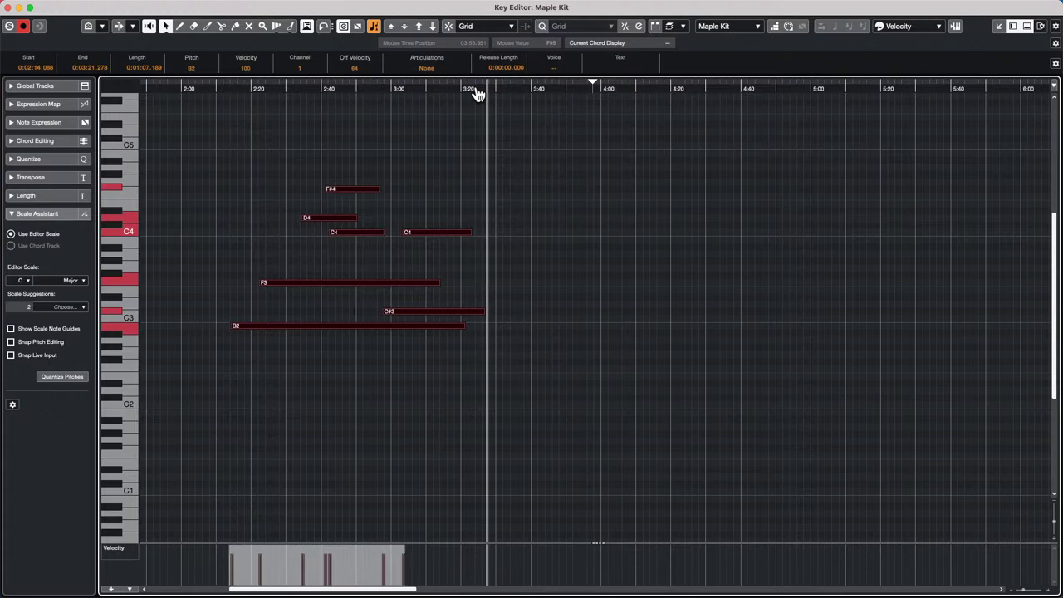
key("alt+Right")
key("alt+Right")
key("alt+Right")
key("alt+Right")
key("alt+Right")
key("alt+Right")
key("alt+Right")
key("alt+Right")
key("alt+Right")
key("alt+Right")
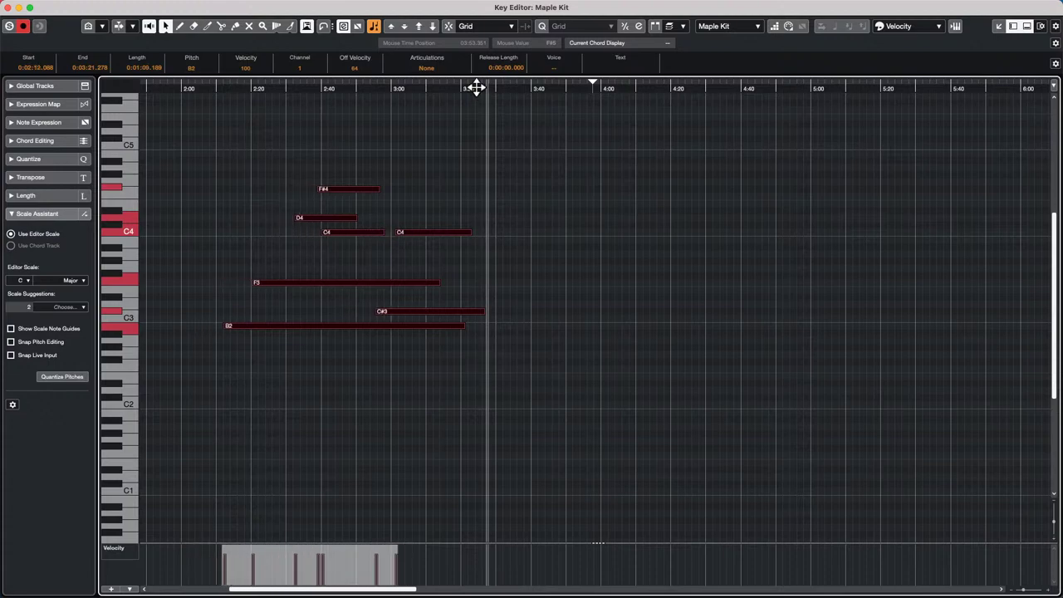
- Close the Maple Kit Key Editor window with its red close button
left_click(9, 7)
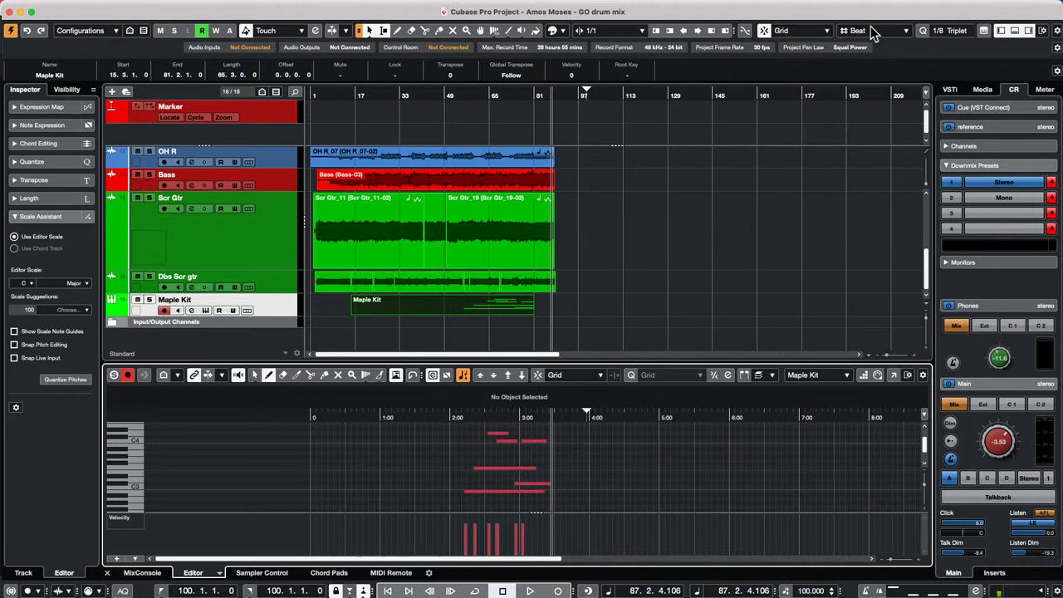
- Set the project cursor near bar 98 and zoom the ruler in tightly on bars 97 to 100
left_click(568, 95)
left_click_drag(568, 118, 582, 170)
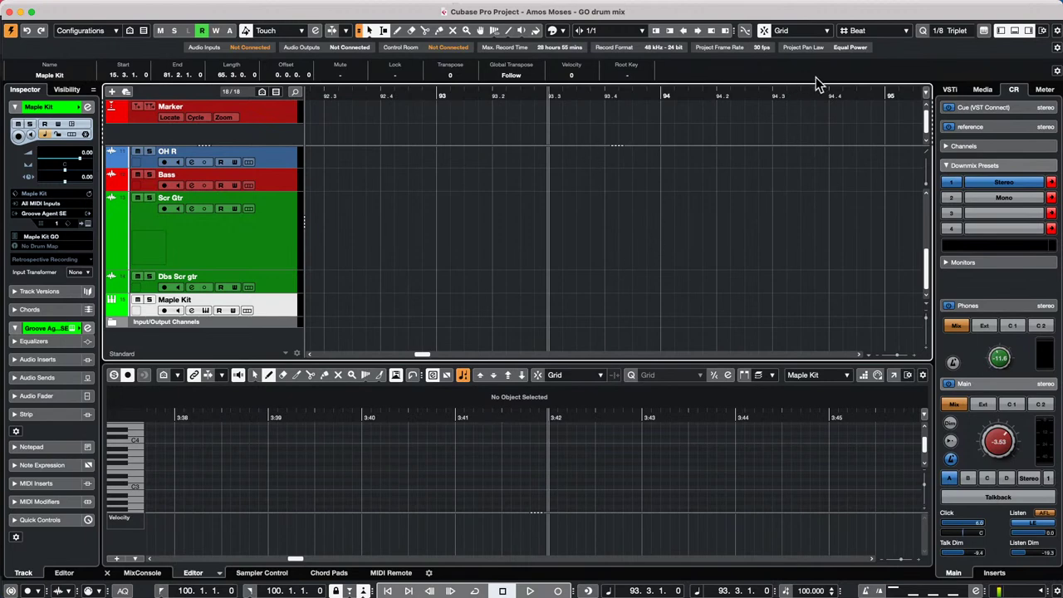
left_click_drag(569, 100, 572, 66)
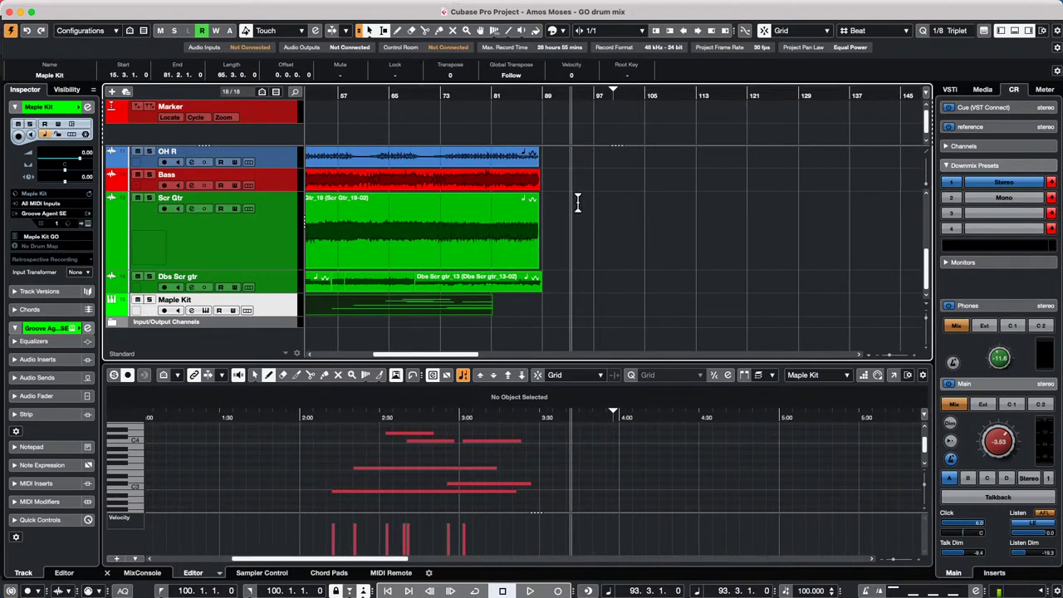
left_click_drag(627, 93, 588, 158)
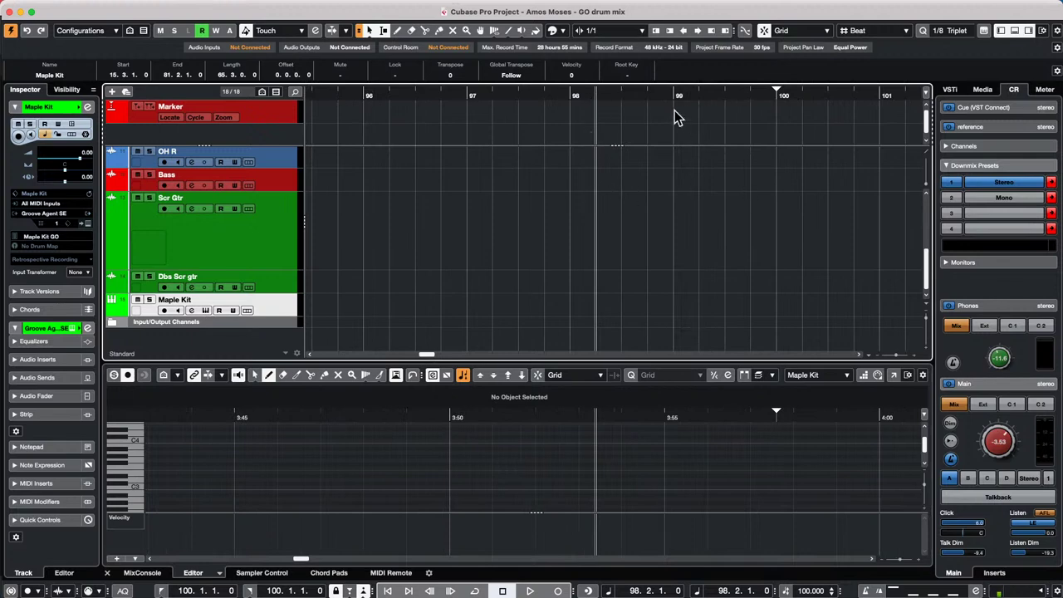
mouse_move(643, 95)
left_mouse_down()
mouse_move(645, 116)
mouse_move(644, 99)
left_mouse_up()
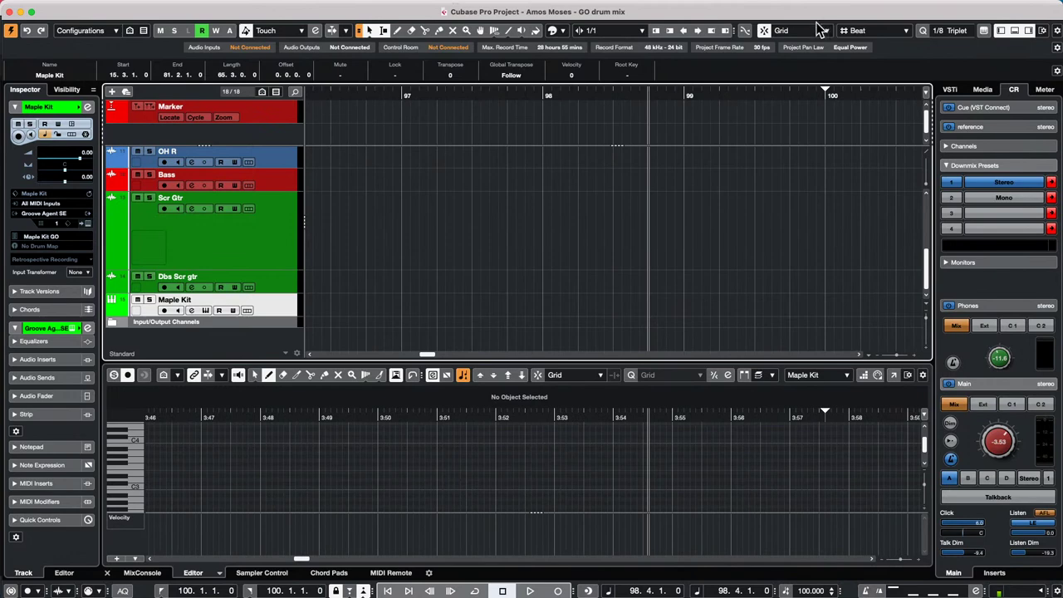
- Make the grid follow the quantize value at 1/8 Triplet and move playback to bar 99
left_click(857, 31)
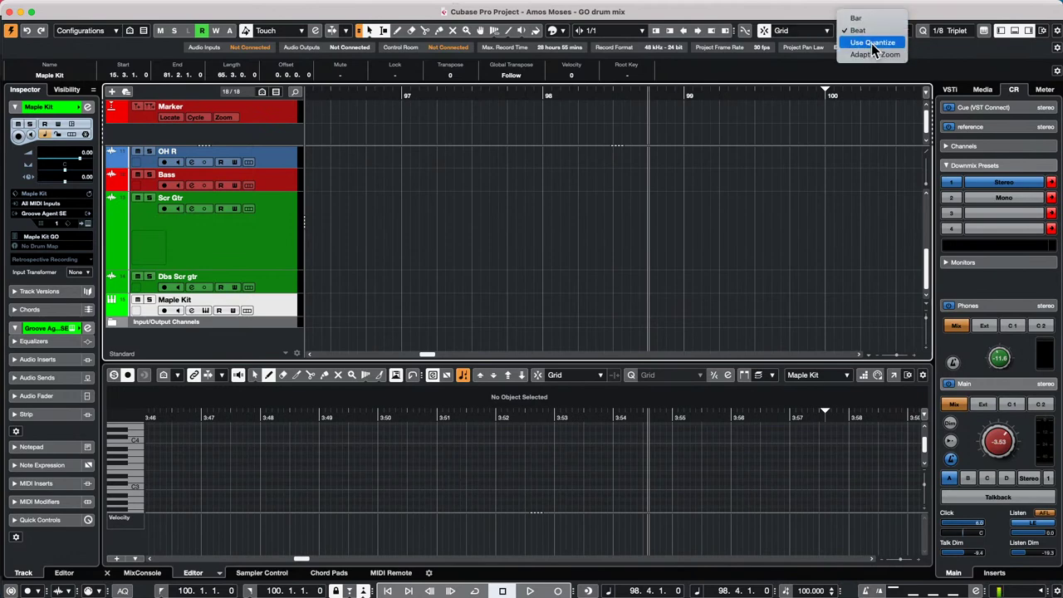
left_click(871, 43)
left_click(941, 31)
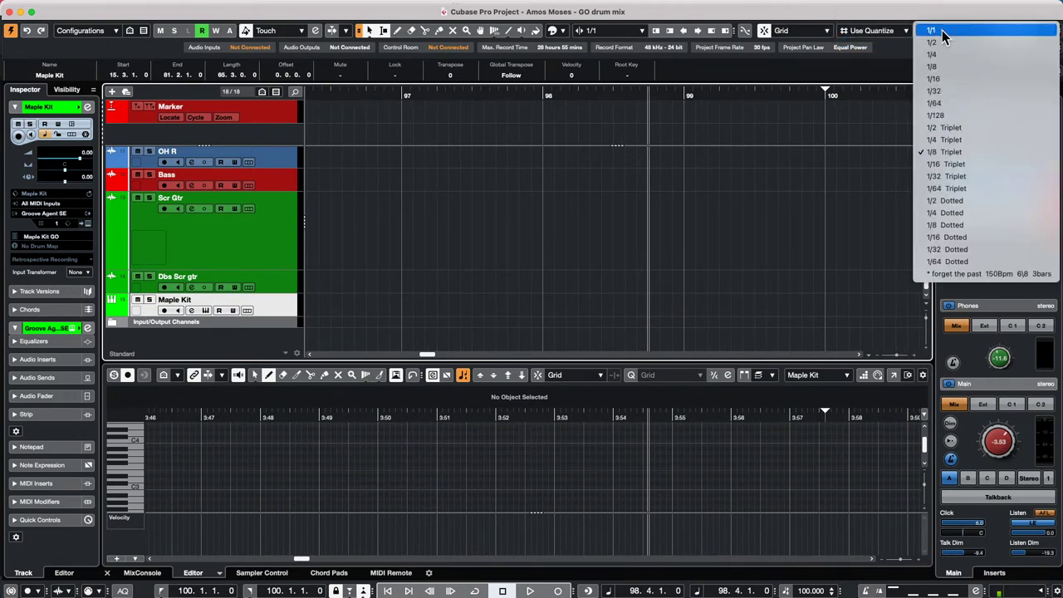
left_click(948, 152)
left_click_drag(600, 95, 602, 56)
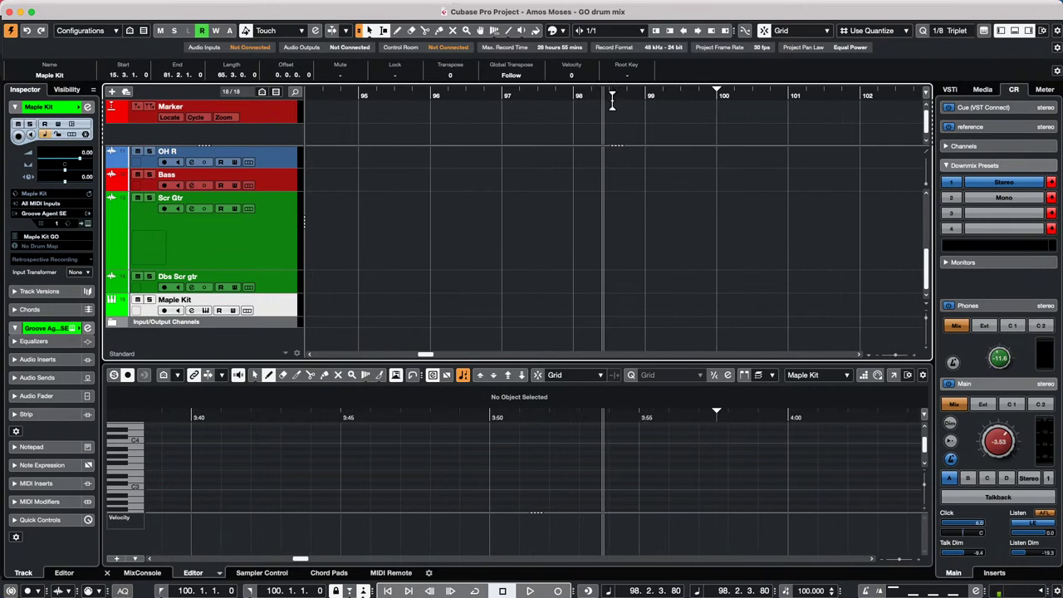
left_click_drag(648, 98, 642, 107)
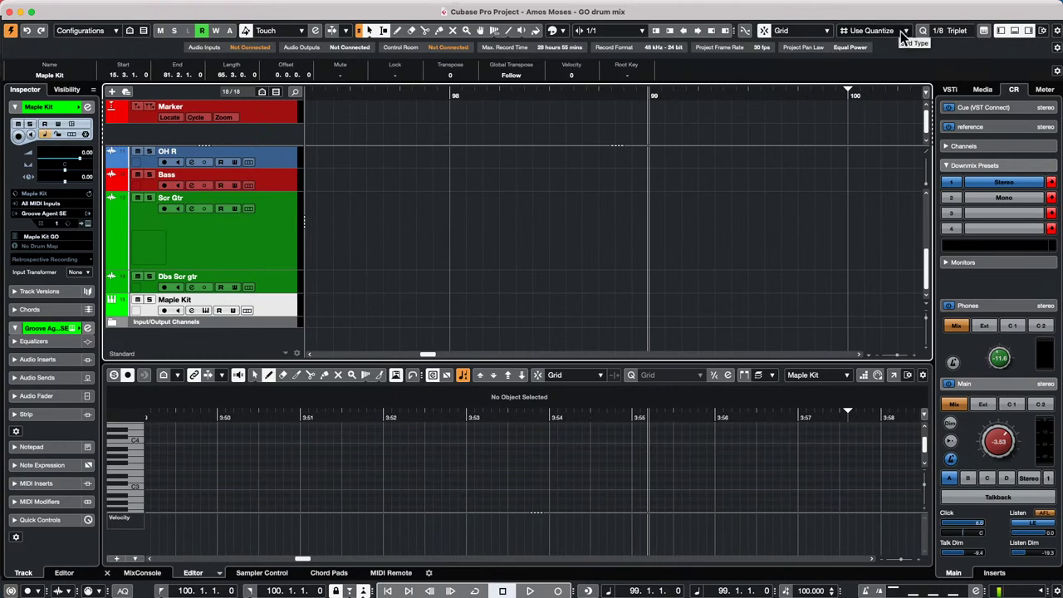
- Try a 1/2 quantize value, review grid types, then settle back on 1/8 Triplet
left_click(947, 31)
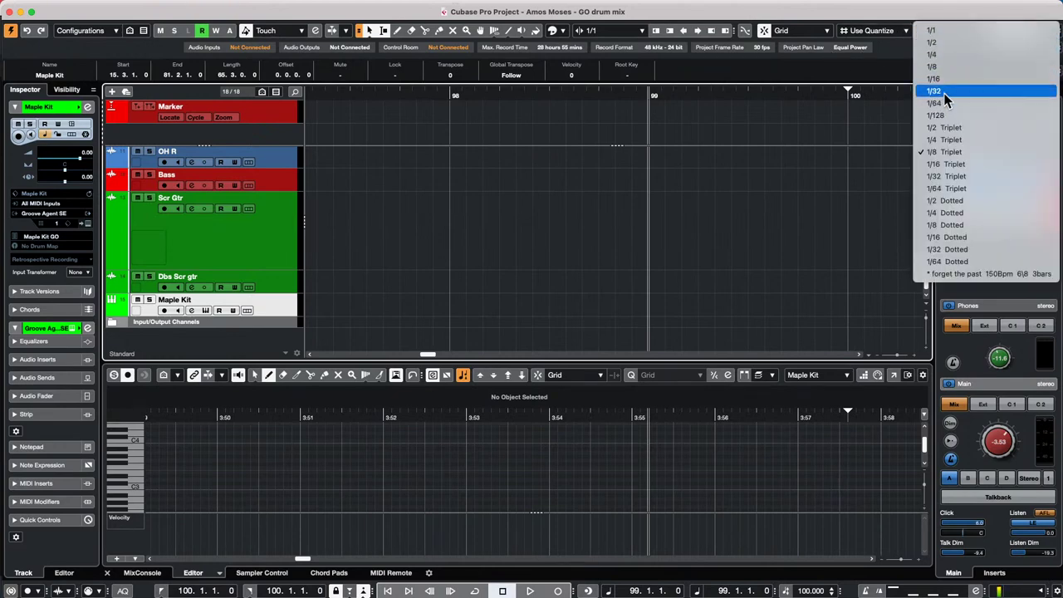
left_click(951, 44)
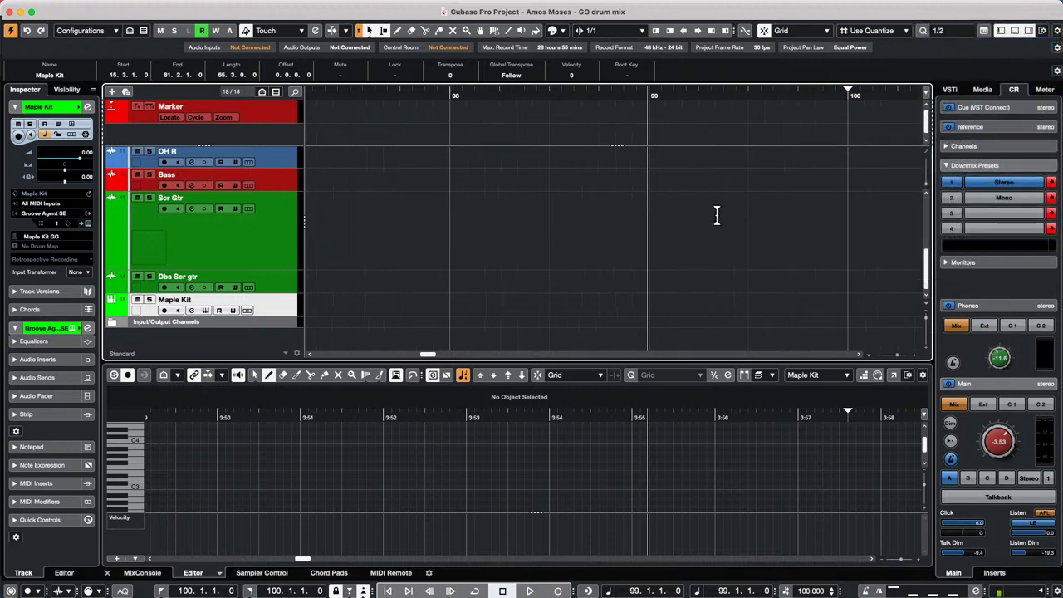
left_click(872, 33)
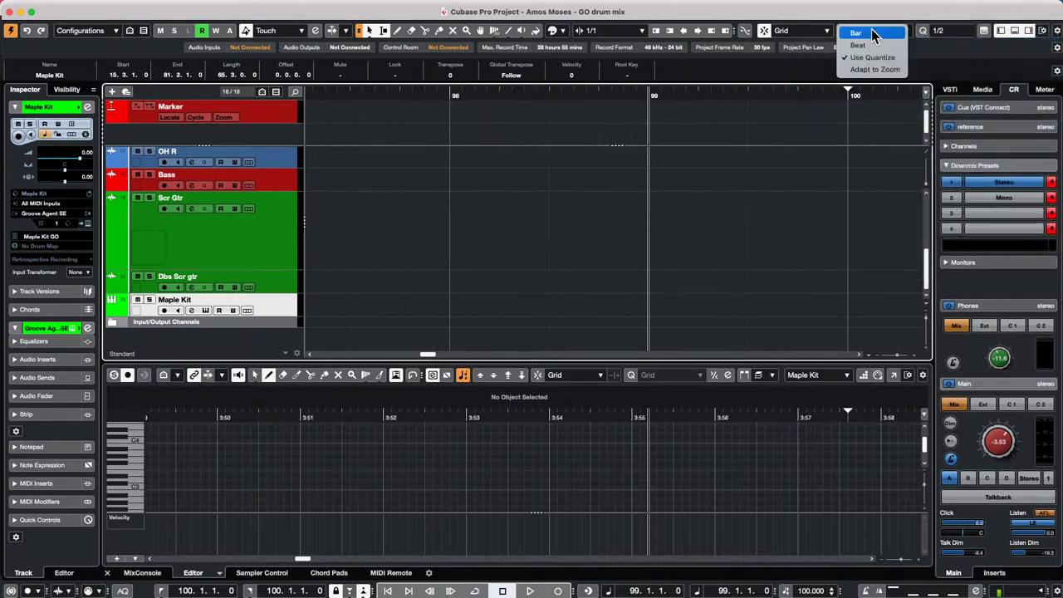
left_click(800, 130)
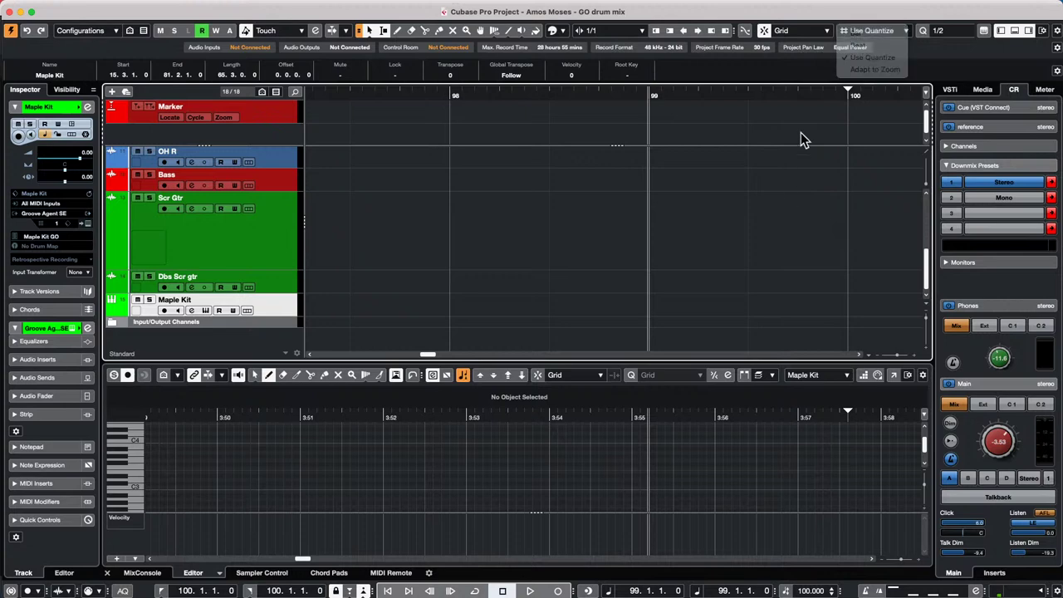
left_click(868, 31)
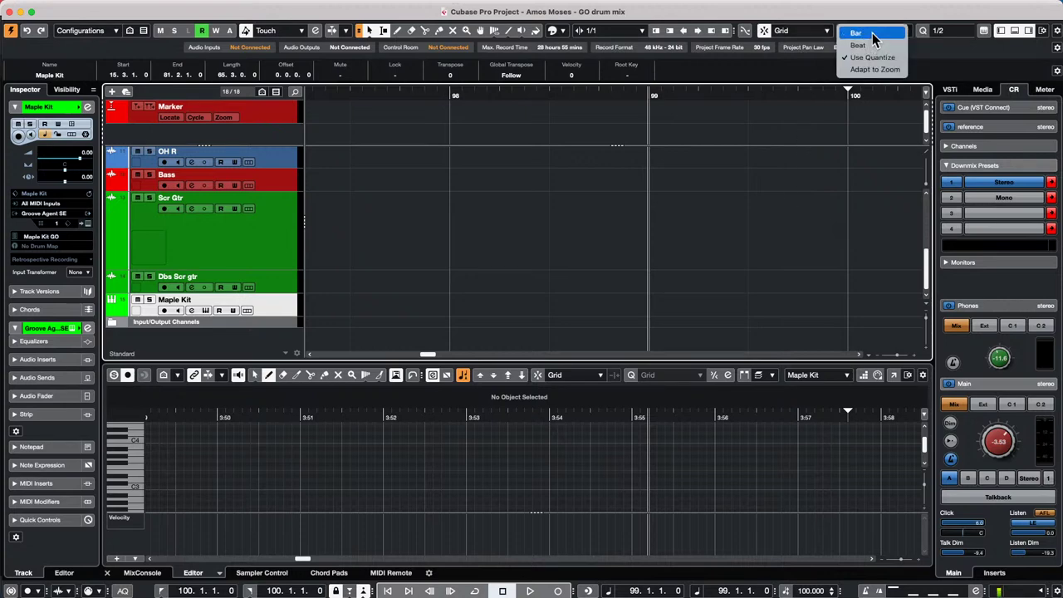
left_click(946, 31)
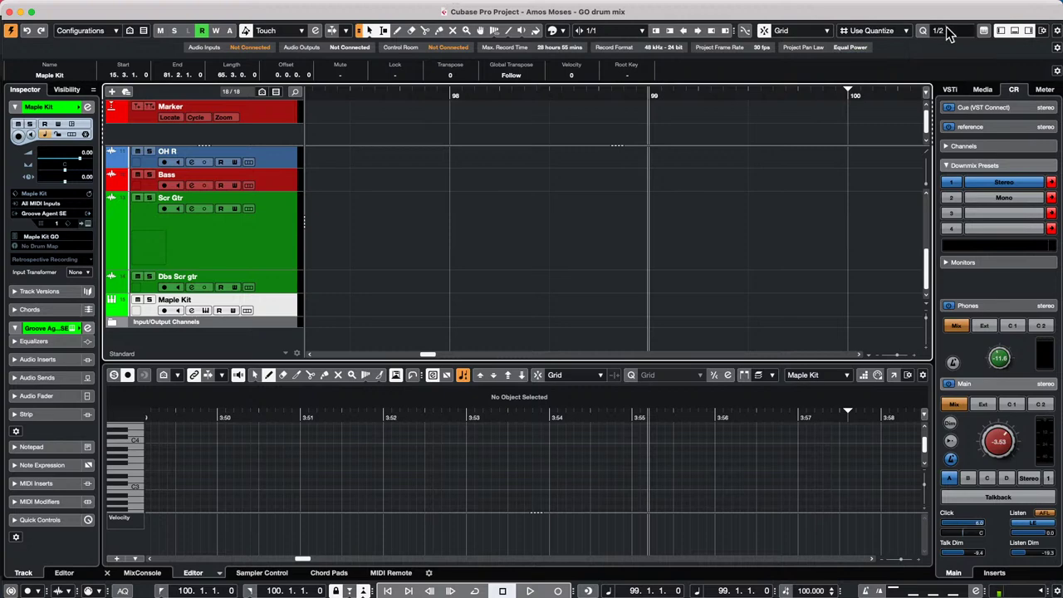
left_click(942, 31)
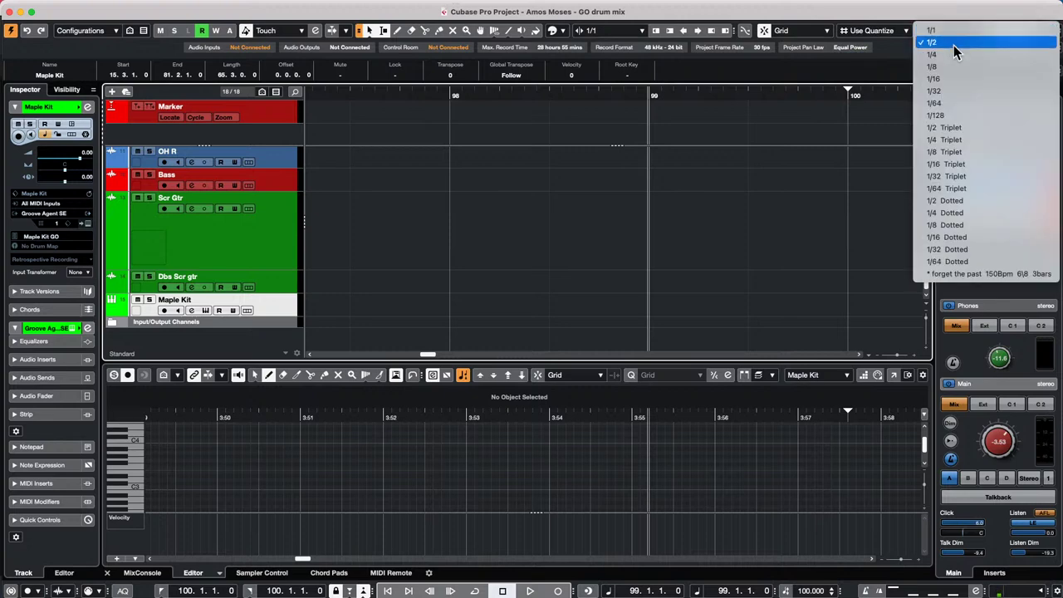
left_click(959, 154)
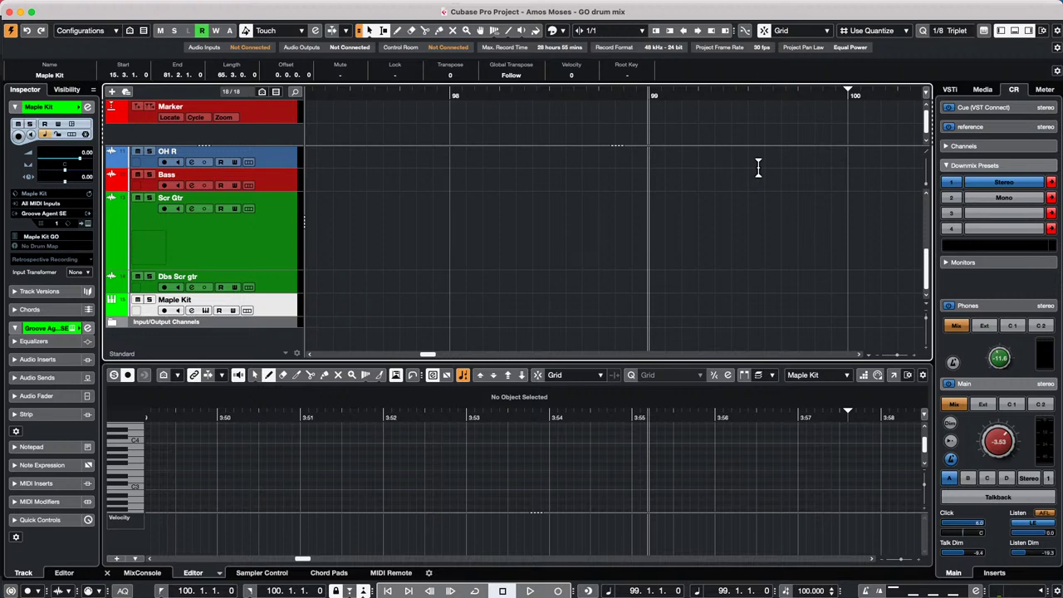
- Place the project cursor at 97.4.3.80, just before bar 98
scroll(757, 166, "up", 1)
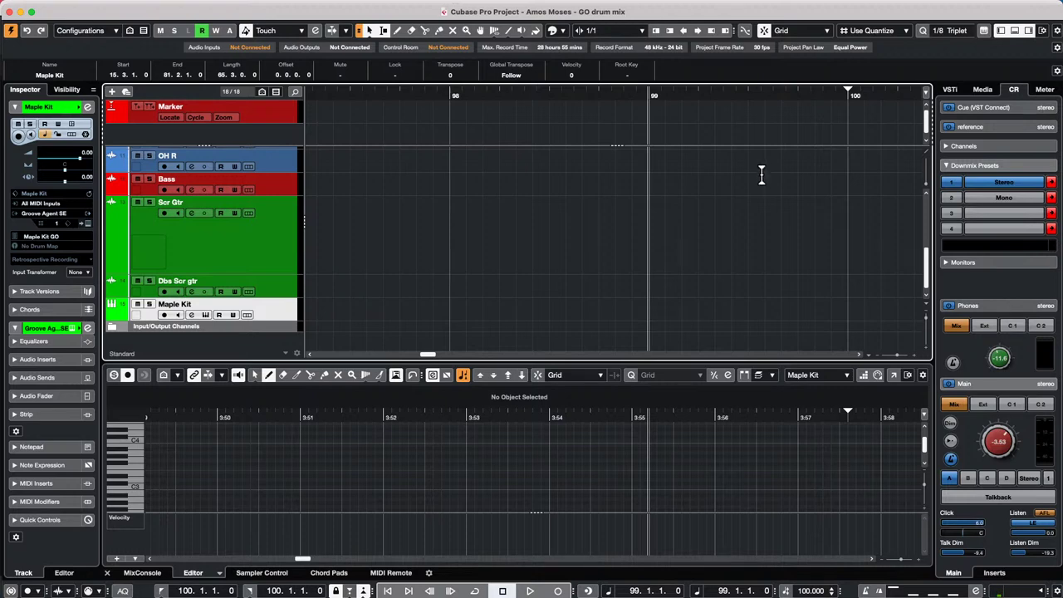
left_click(422, 96)
left_click_drag(424, 43, 434, 7)
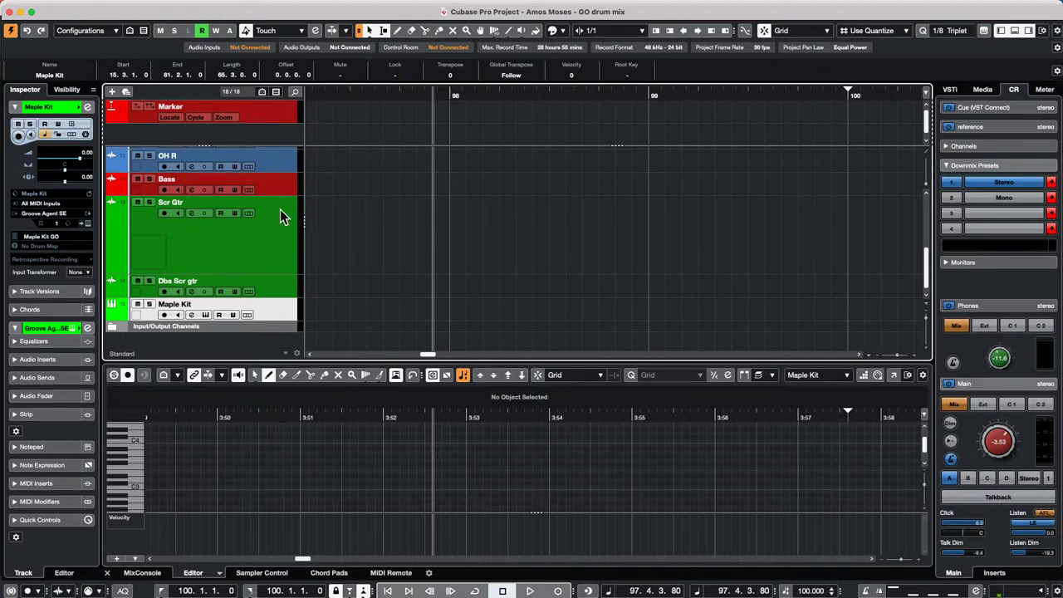
- Move playback to 64.4.1.0 and scroll the track list to the Kik, Sub Kik and Sn Top tracks
left_click(76, 6)
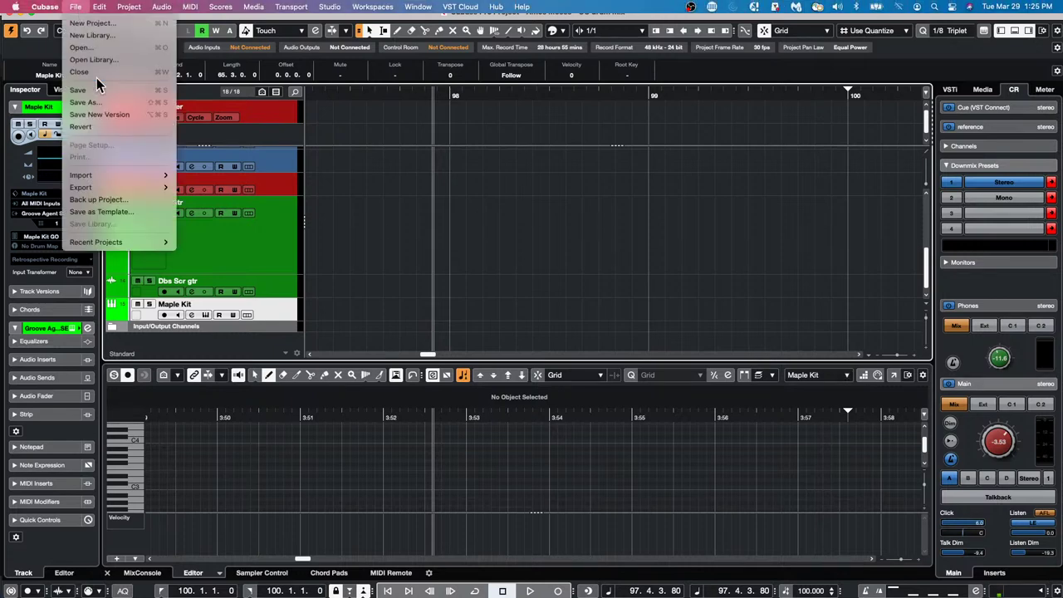
left_click(560, 56)
left_click_drag(352, 94, 52, 9)
scroll(441, 164, "up", 5)
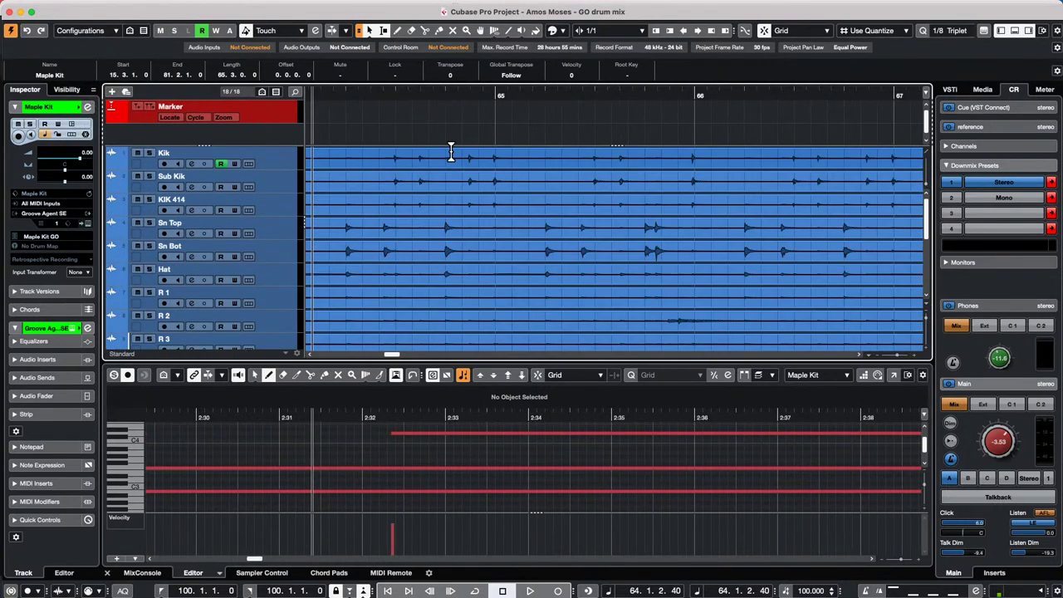
left_click_drag(430, 97, 444, 12)
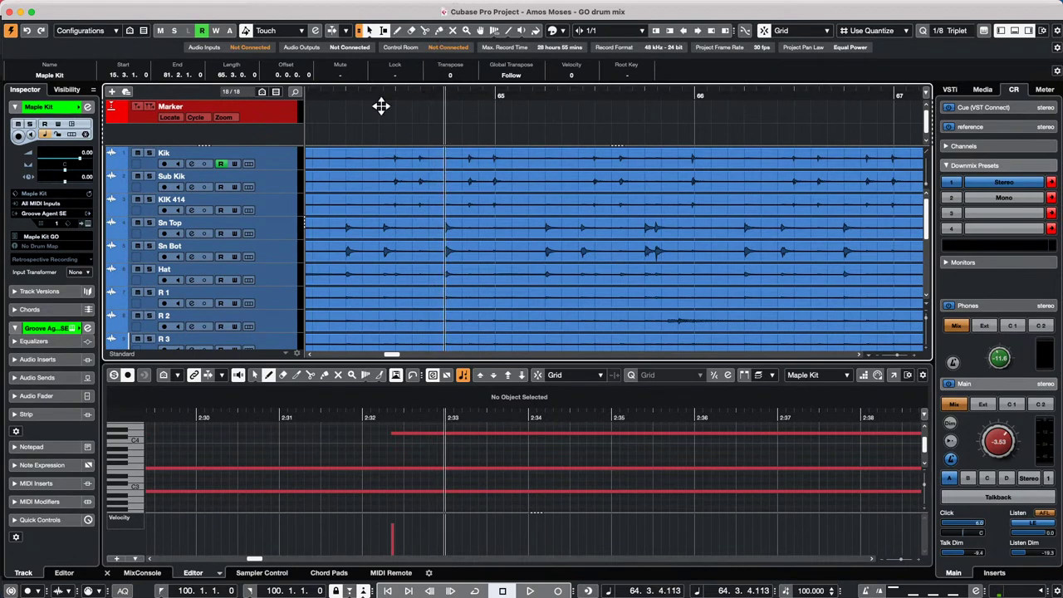
scroll(285, 226, "down", 5)
scroll(286, 226, "up", 5)
scroll(249, 226, "down", 5)
scroll(249, 226, "up", 5)
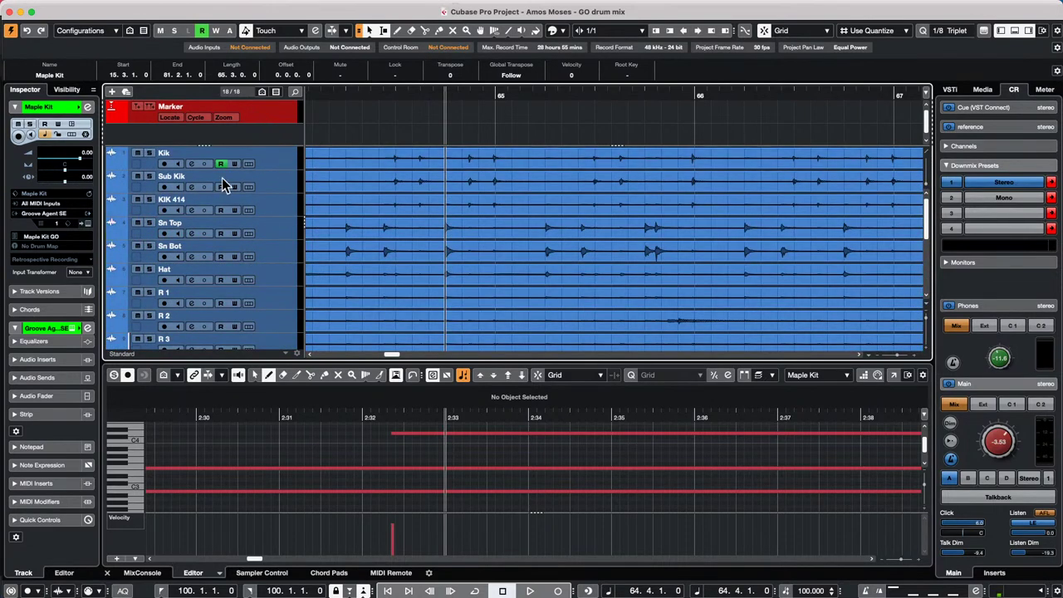
- Select Kik through OH R and apply Move Selected Tracks to New Folder
left_click(281, 166)
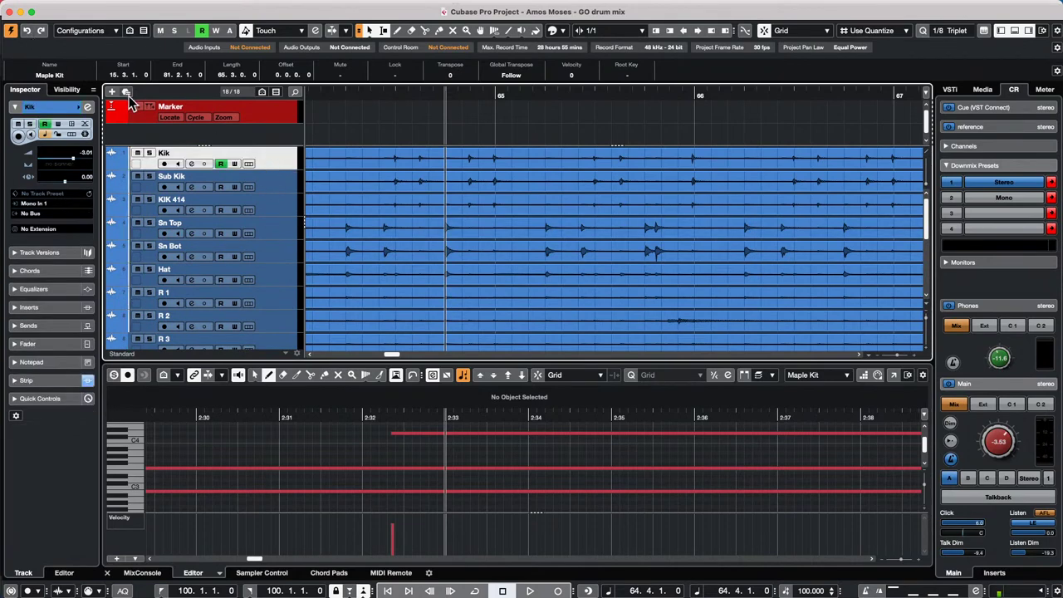
scroll(277, 199, "down", 5)
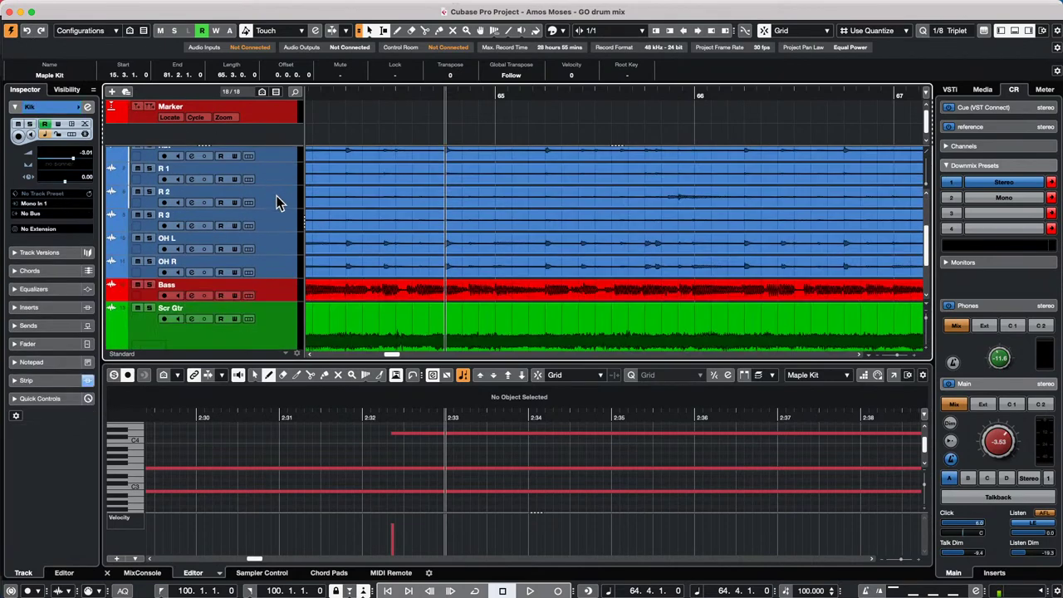
left_click(279, 268, "shift")
right_click(280, 268)
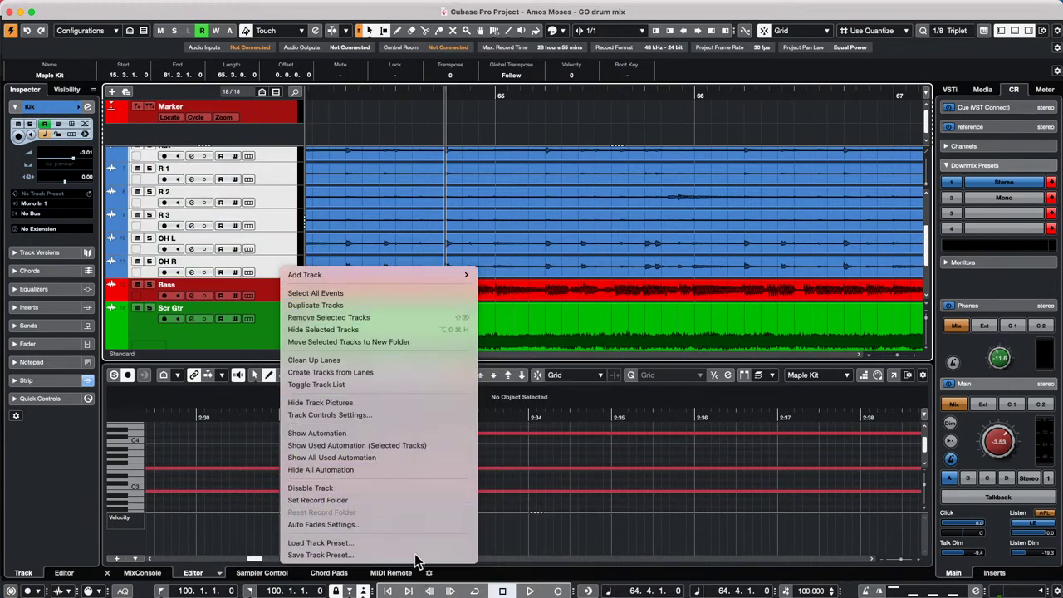
mouse_move(408, 279)
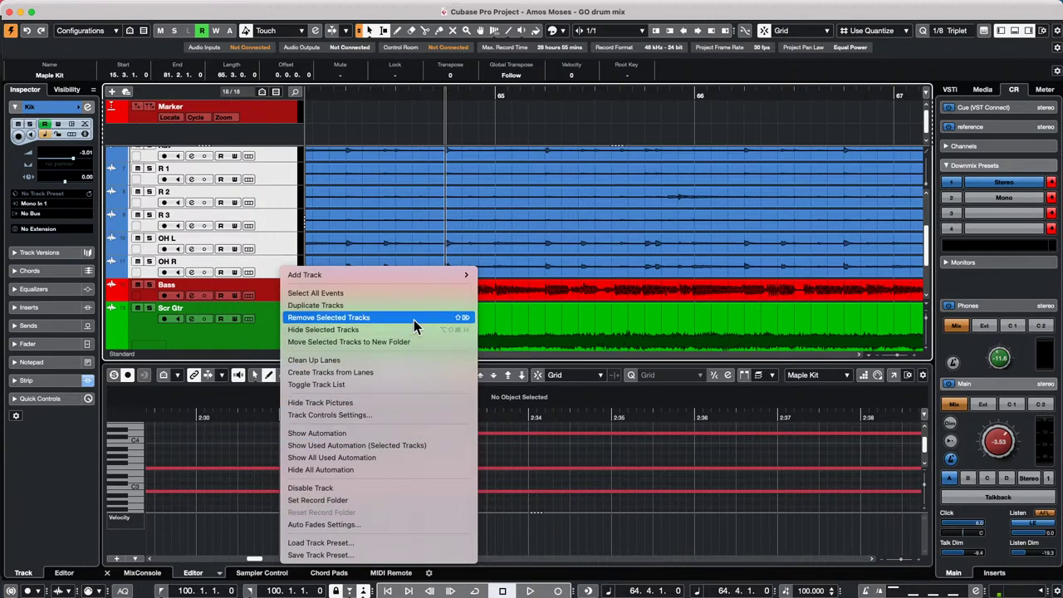
left_click(415, 342)
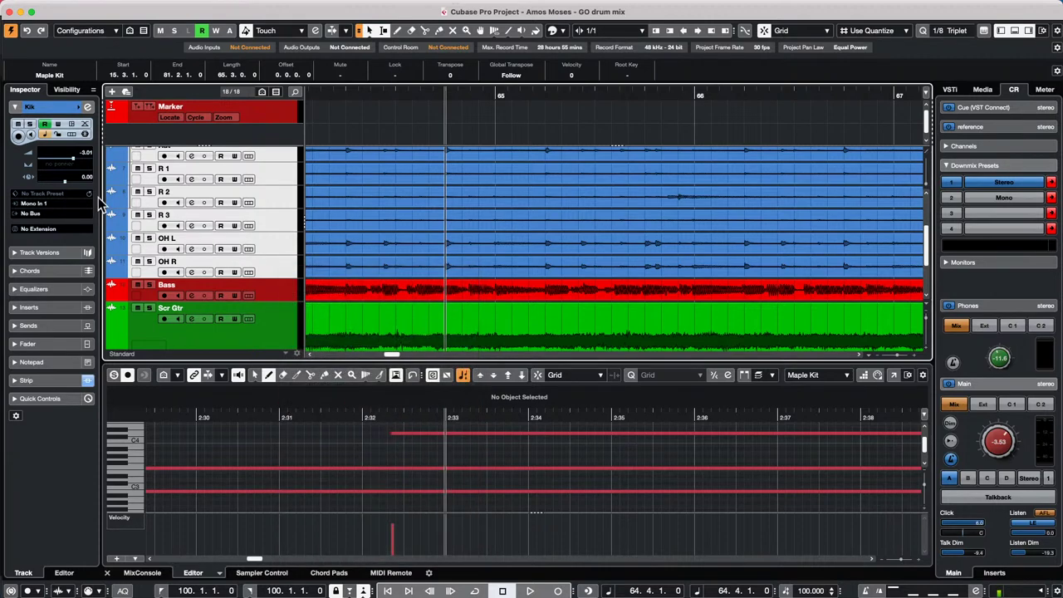
scroll(249, 222, "up", 5)
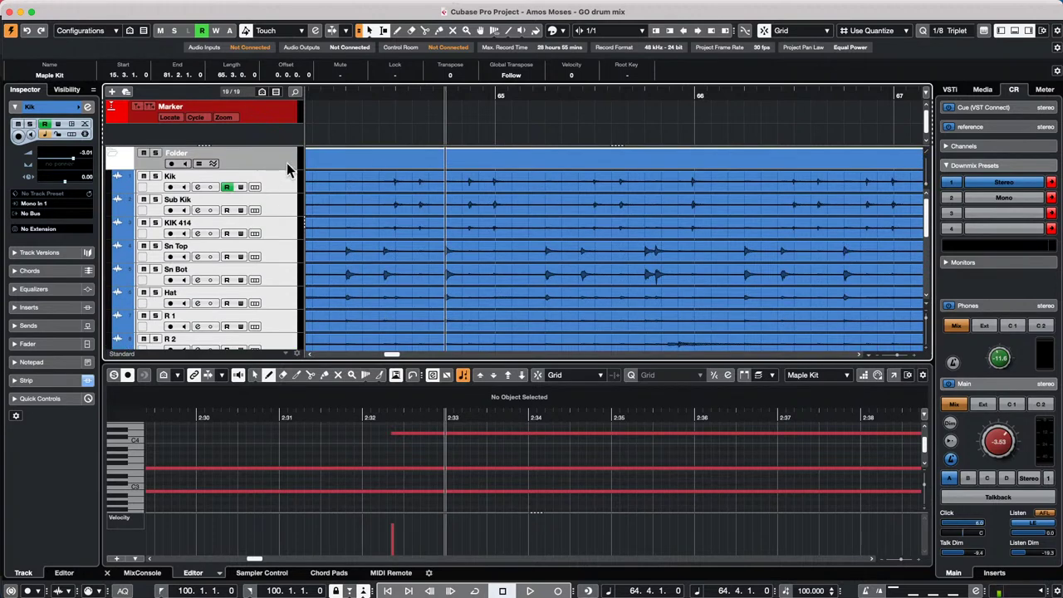
- Enable Group Editing and AudioWarp on the drum folder and choose the Time Warp tool
left_click(199, 164)
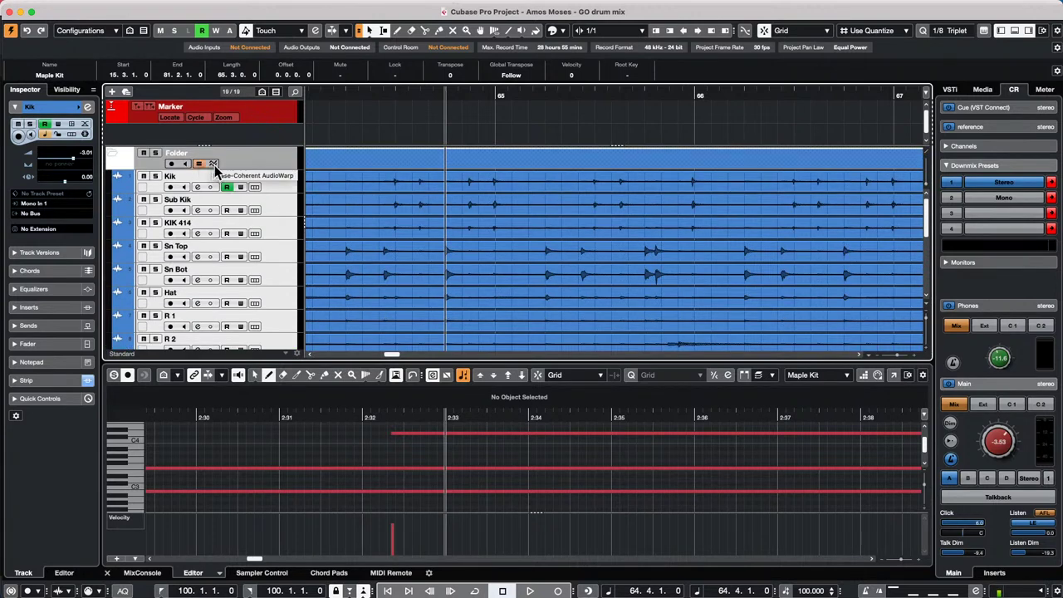
left_click(214, 165)
left_click(493, 30)
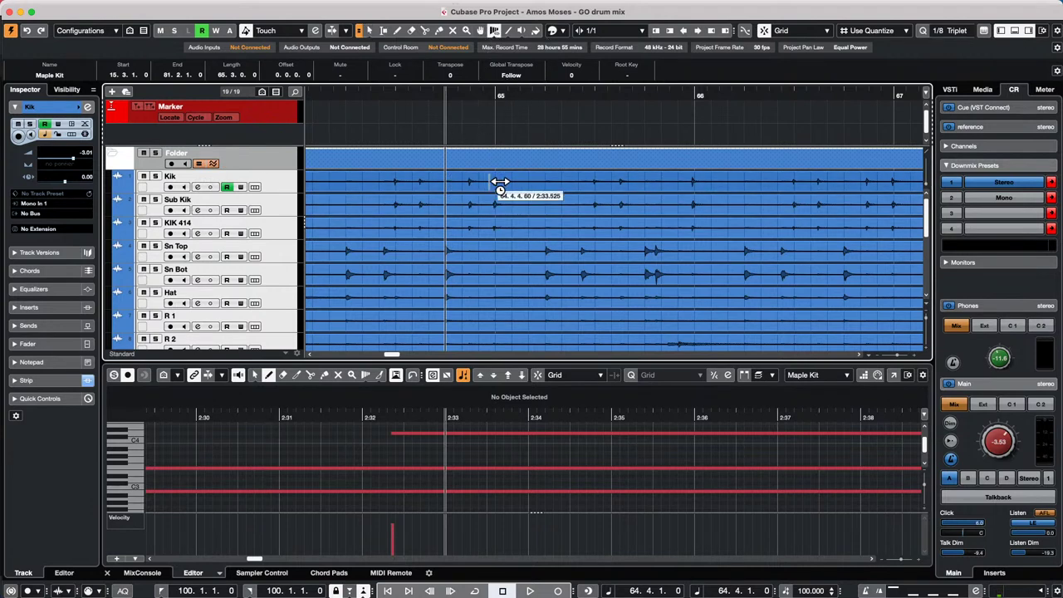
- Add five warp markers after bar 65 across all drums and drag the second one earlier
left_click(498, 183)
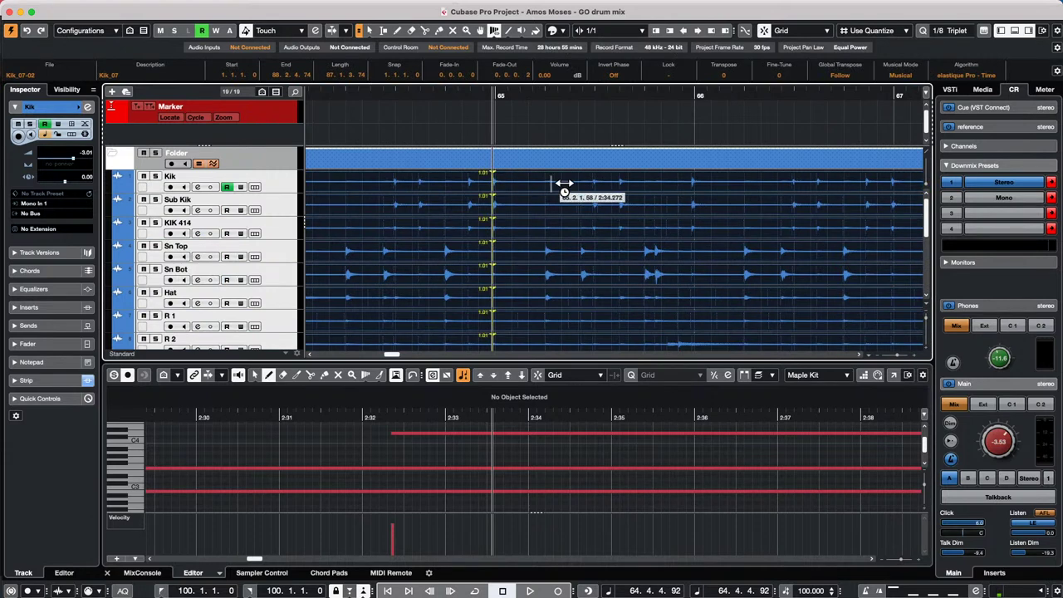
left_click(545, 256)
left_click(583, 255)
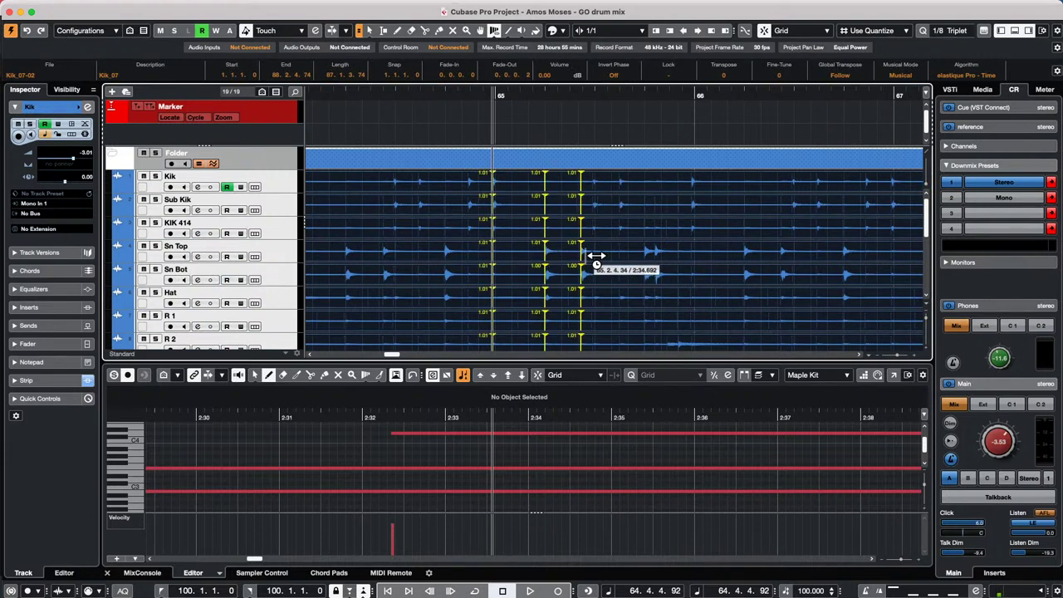
left_click(595, 255)
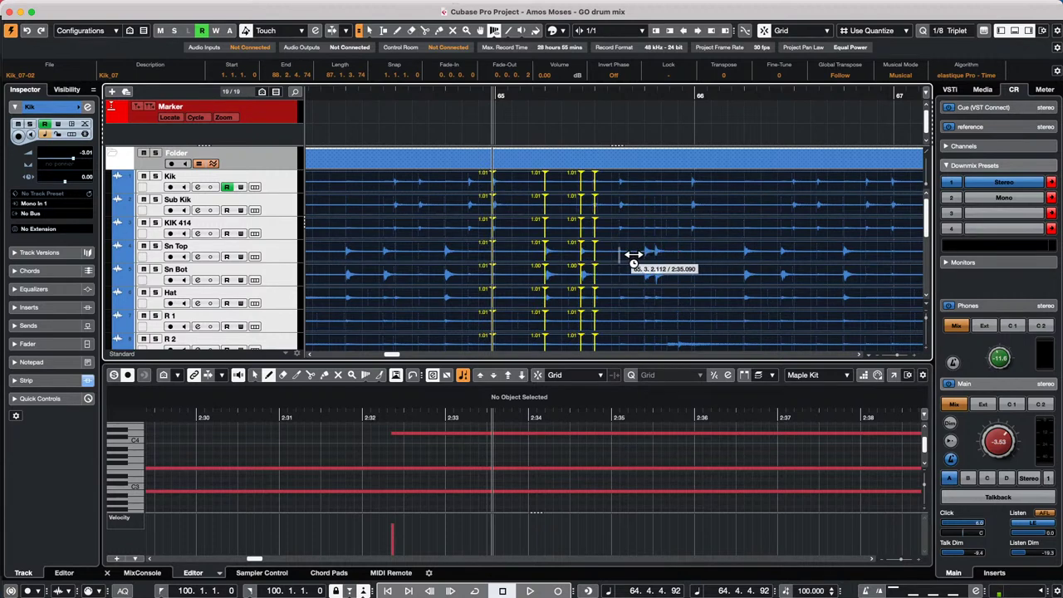
left_click(619, 256)
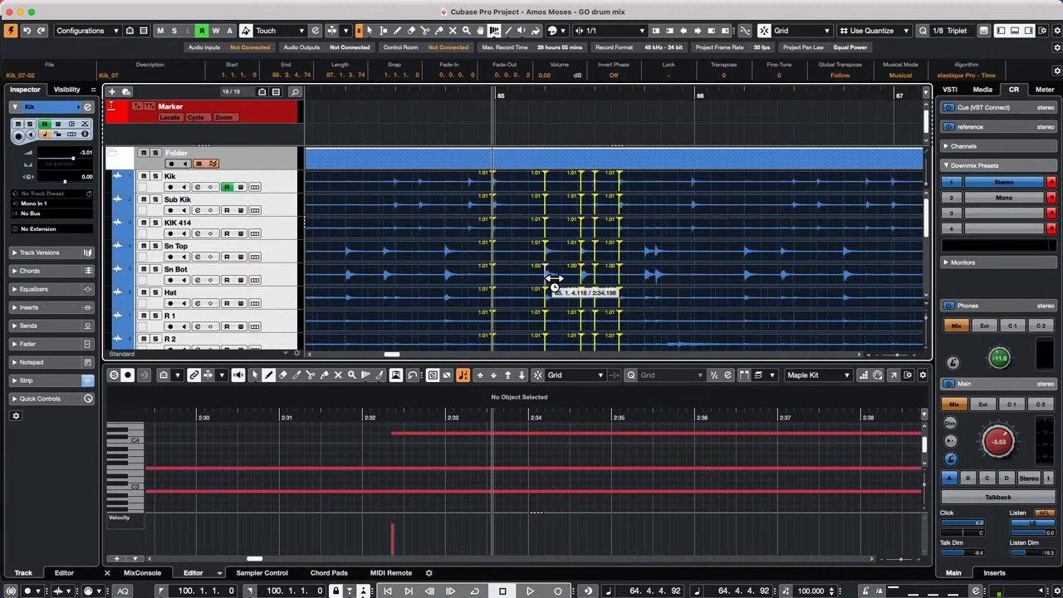
mouse_move(546, 280)
left_mouse_down()
mouse_move(533, 281)
mouse_move(549, 289)
mouse_move(524, 289)
mouse_move(541, 286)
left_mouse_up()
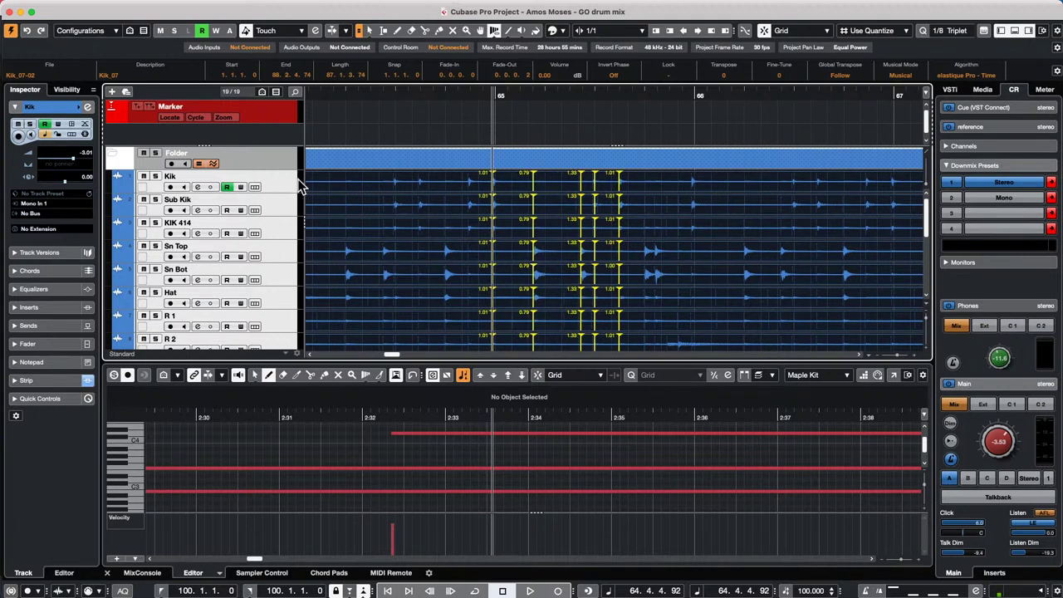
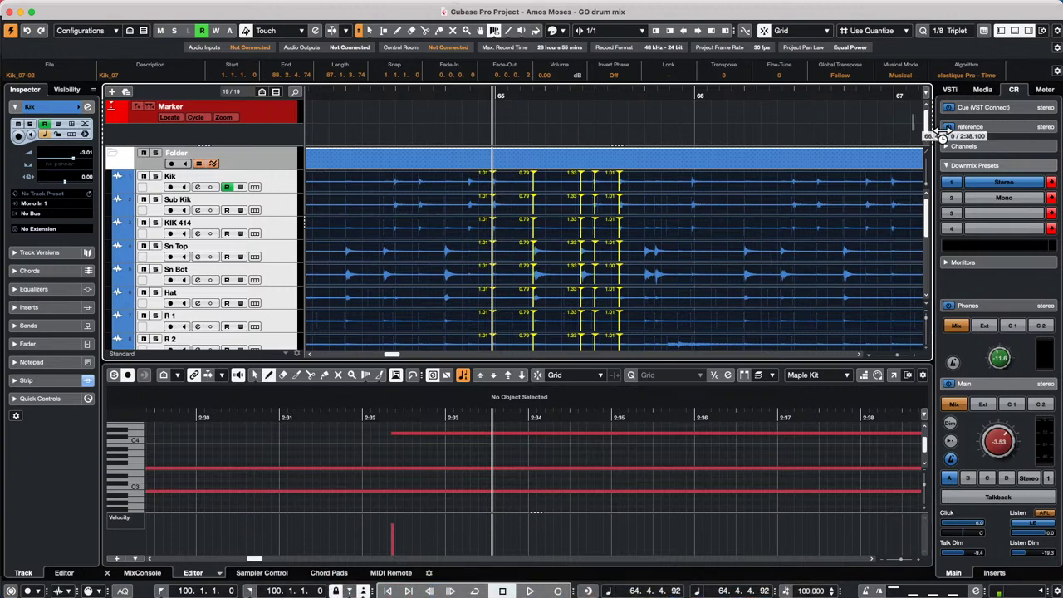
- Show the Control Room inserts, expand Monitors to reveal StudioEQ, and collapse the Main insert slots
left_click(993, 573)
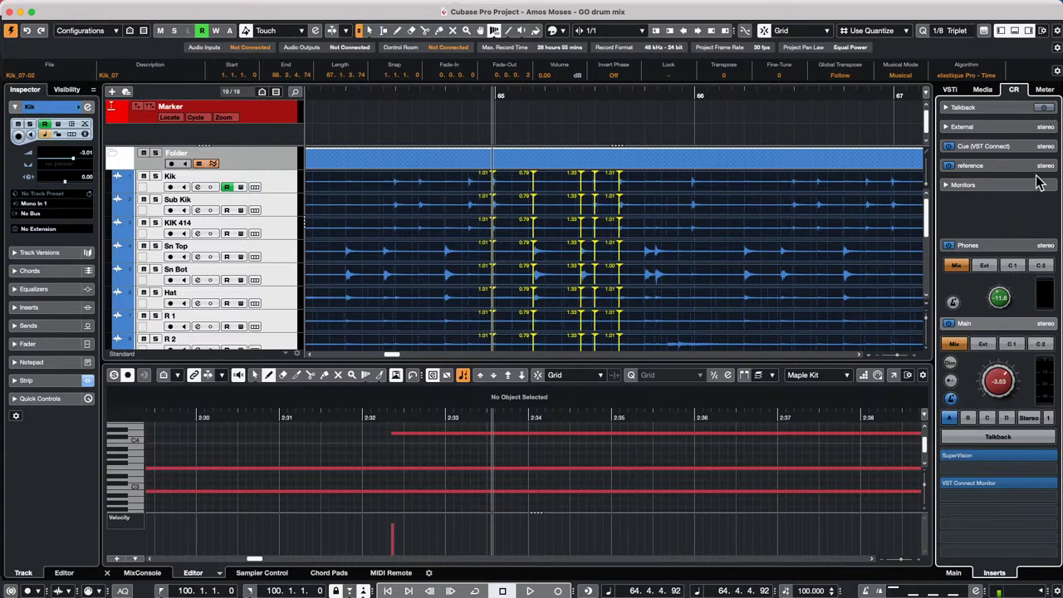
left_click(1020, 185)
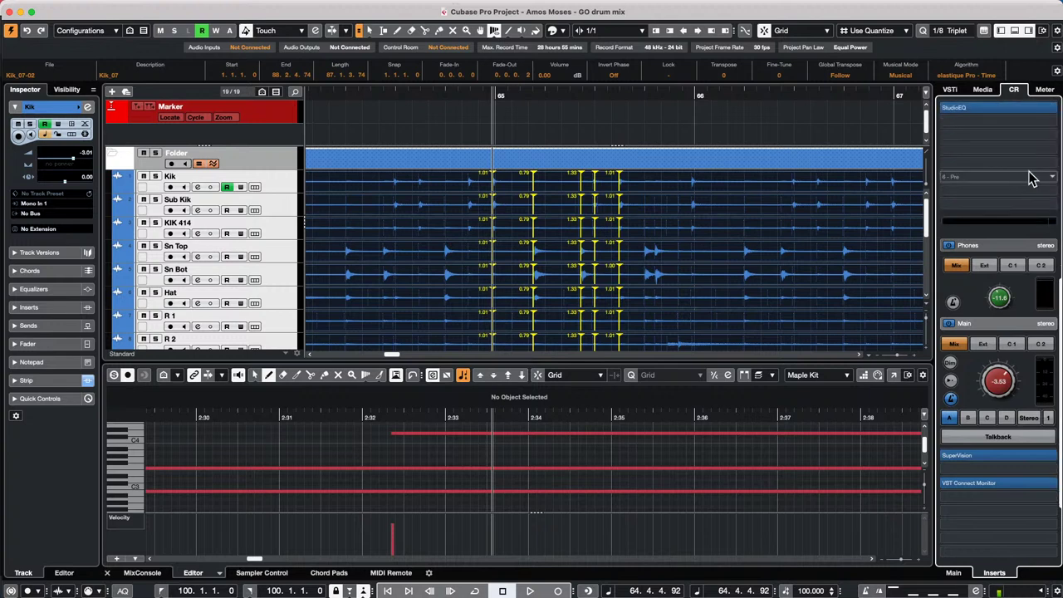
left_click(1003, 323)
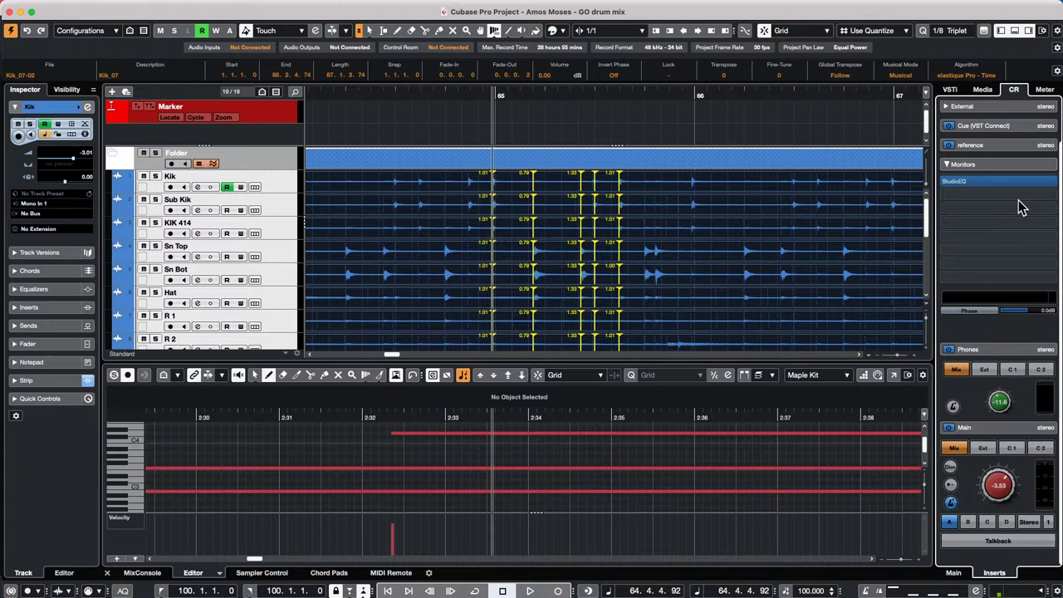
mouse_move(952, 184)
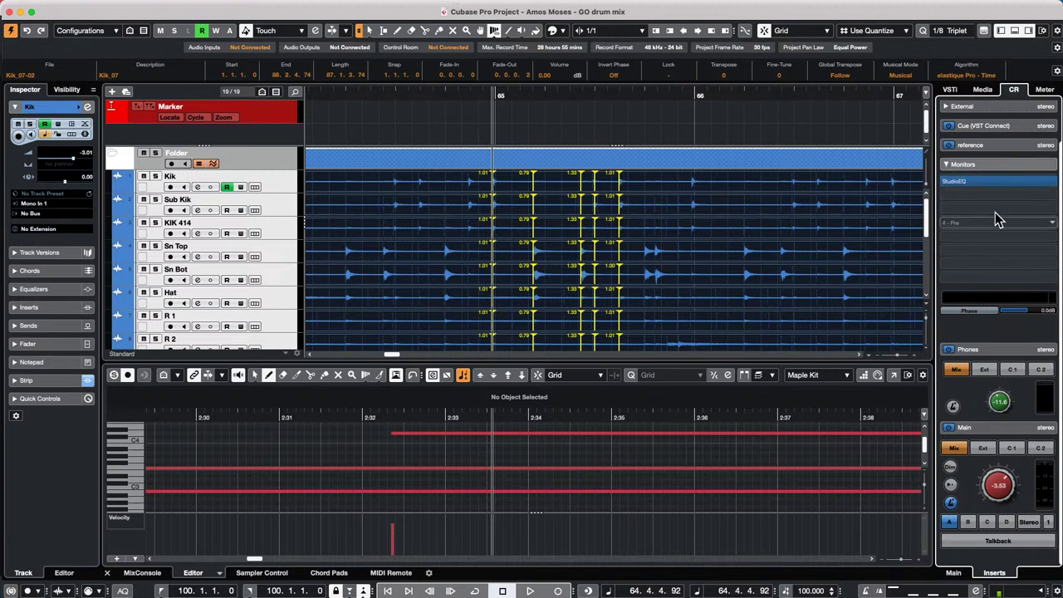
left_click(972, 522)
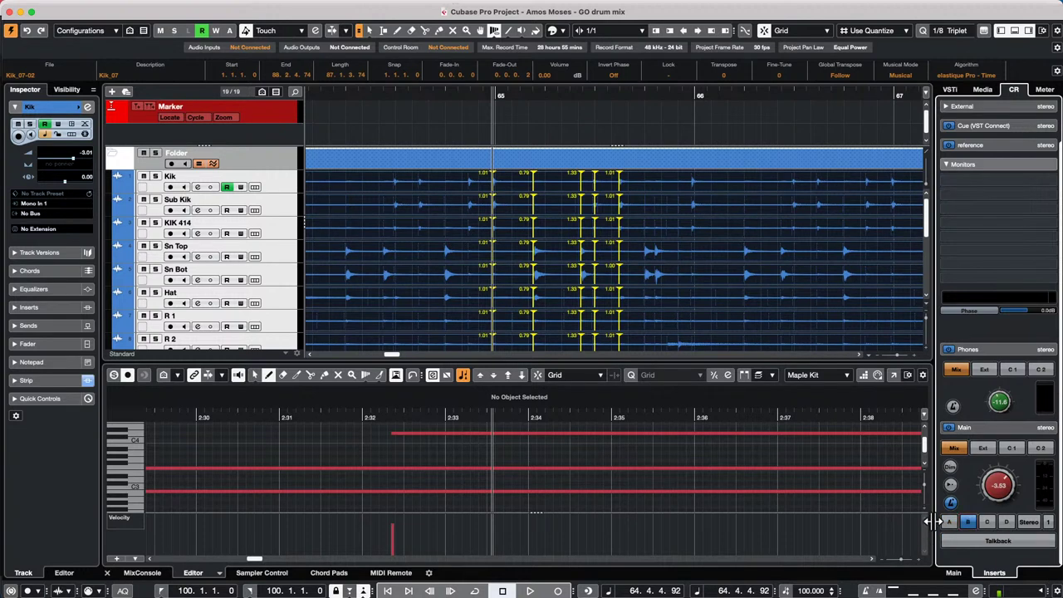
left_click(949, 523)
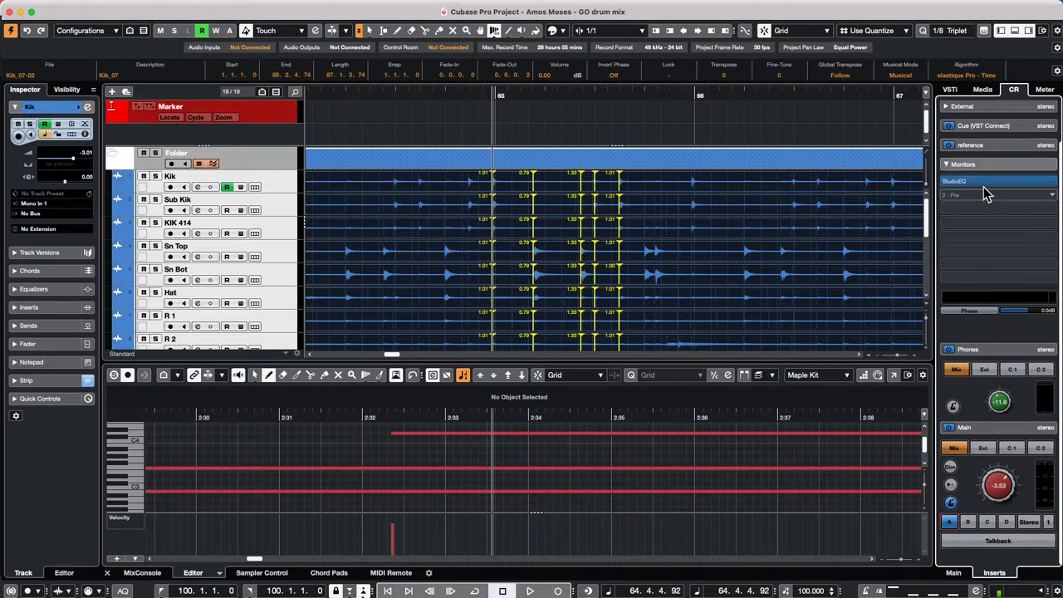
left_click(969, 522)
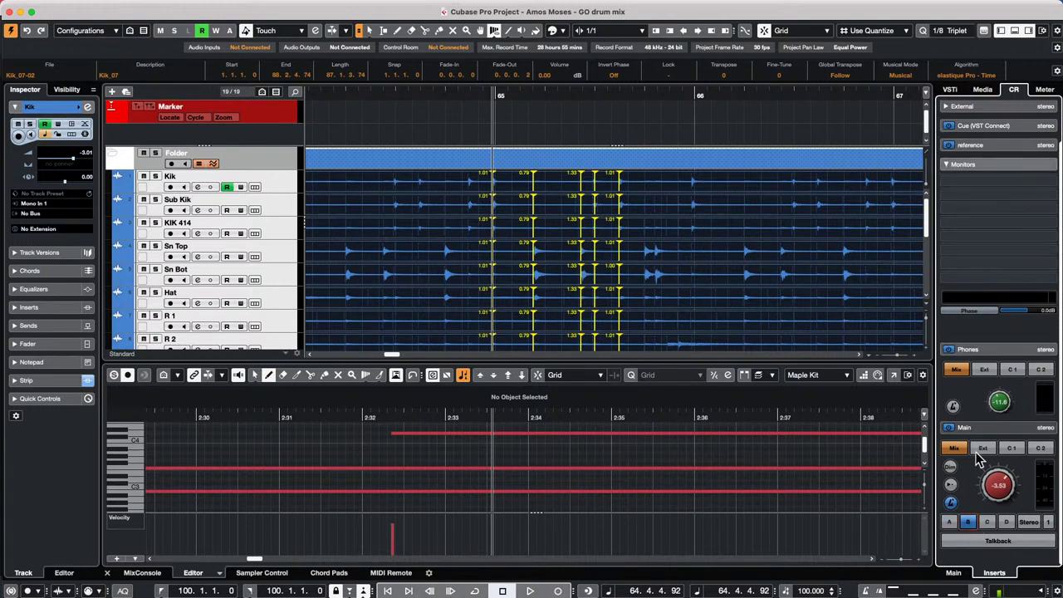
left_click(986, 522)
left_click(949, 521)
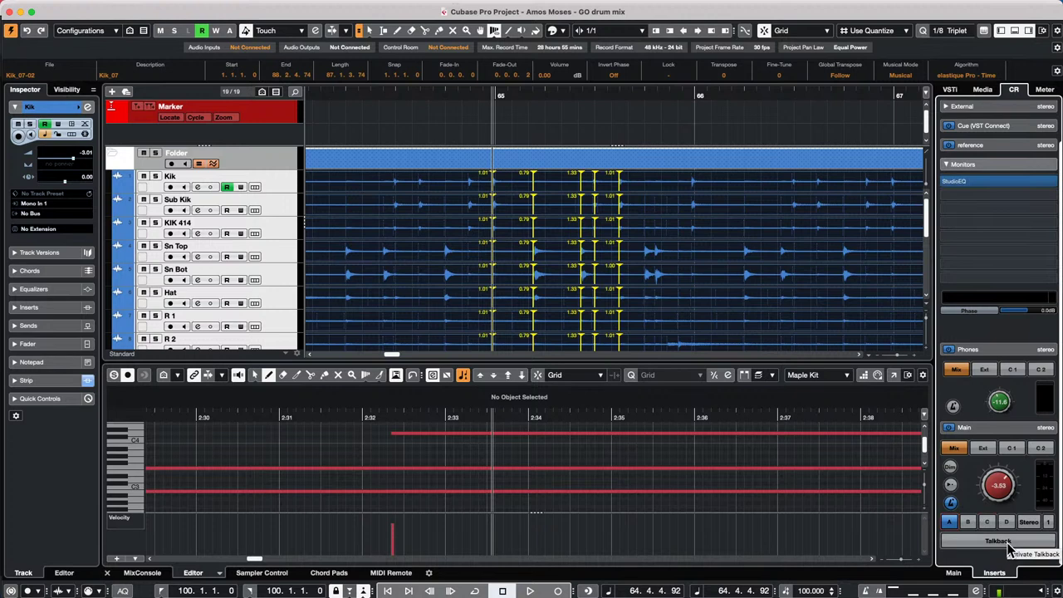
left_click(997, 429)
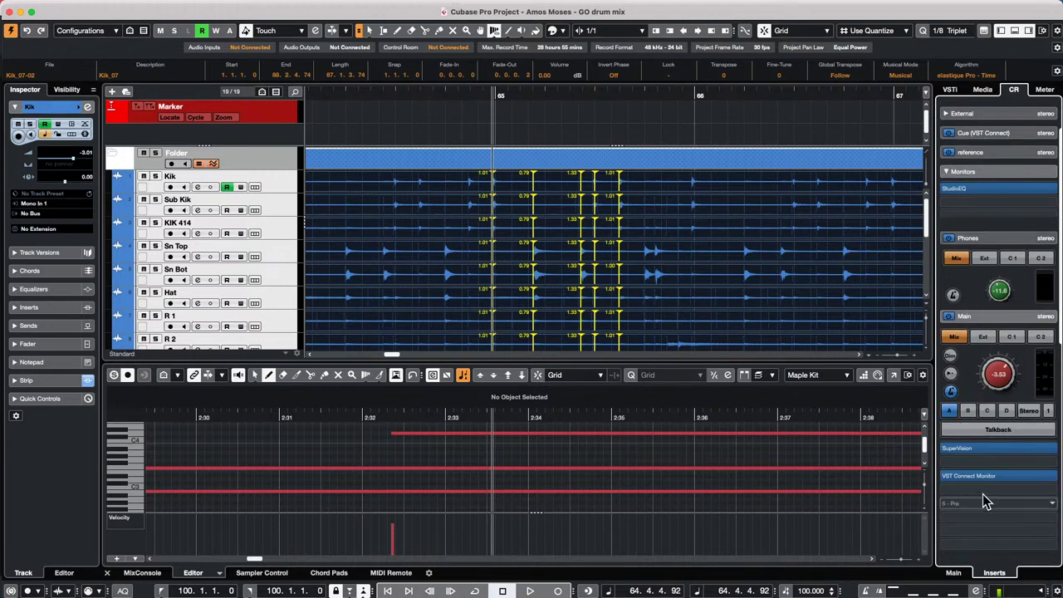
left_click(997, 317)
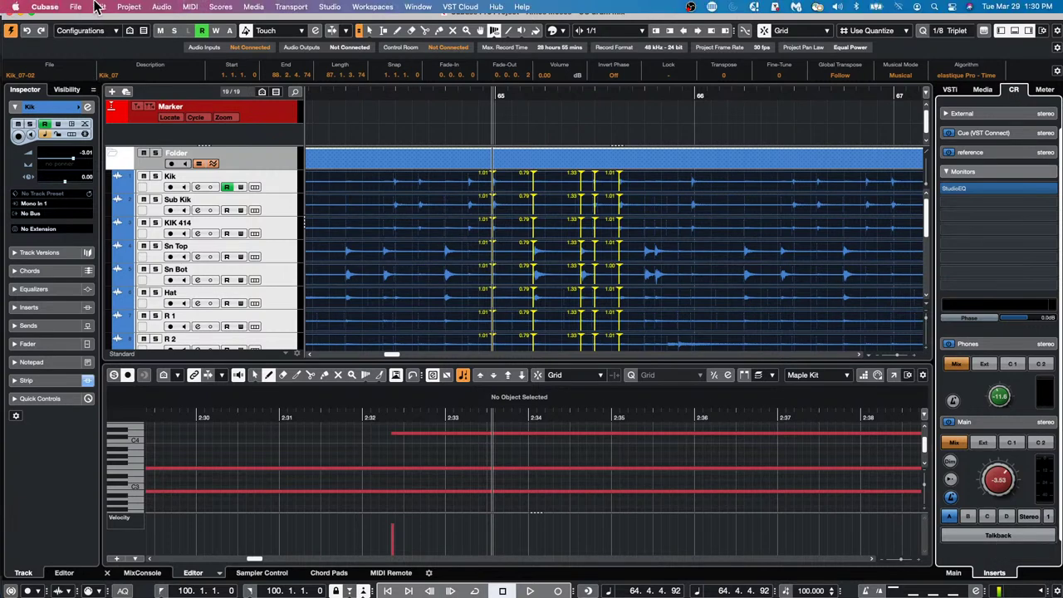
left_click(75, 7)
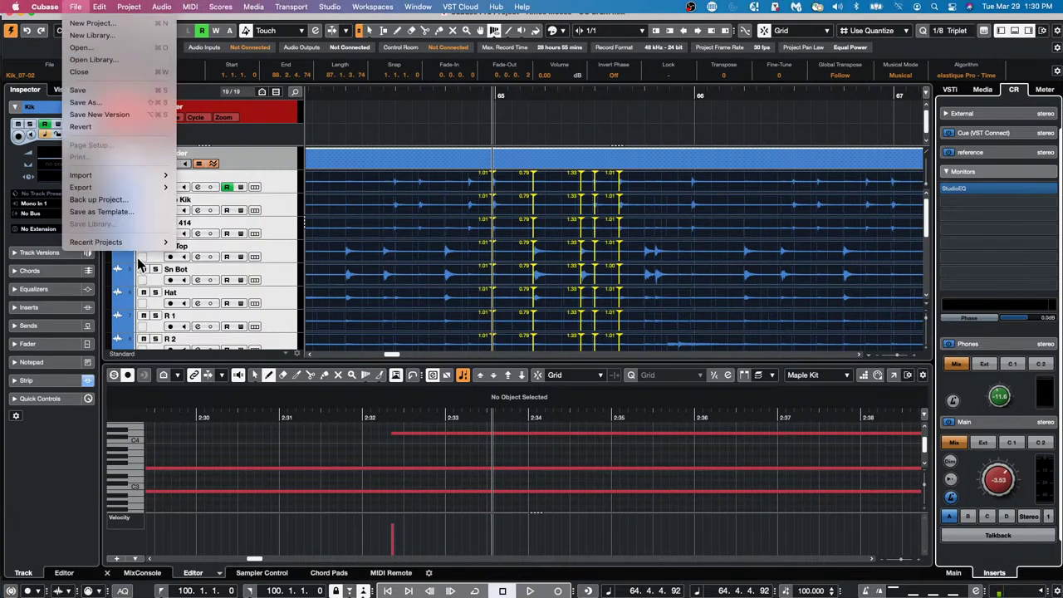
mouse_move(140, 245)
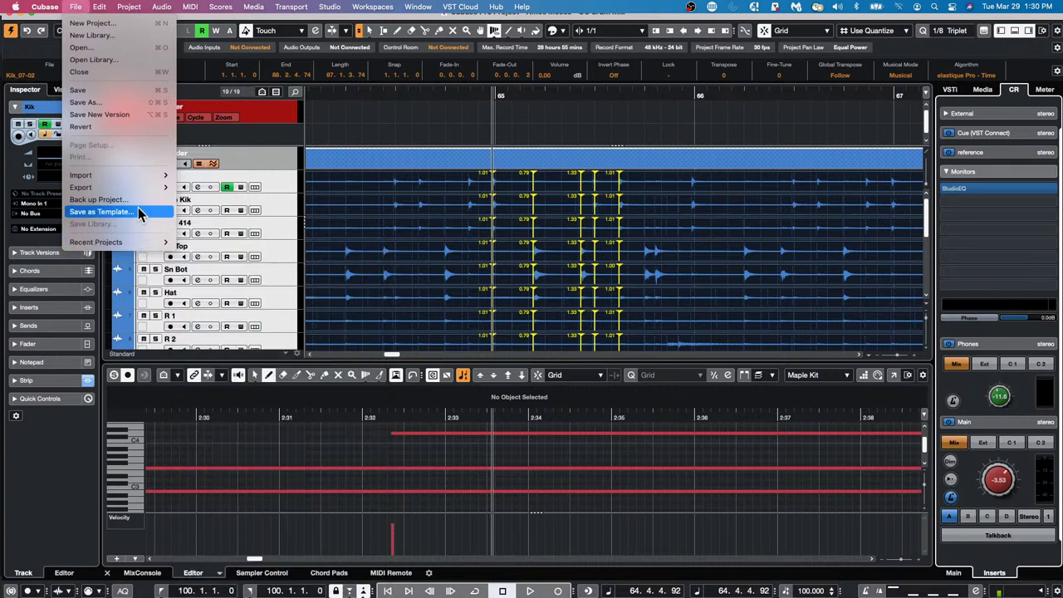
left_click(79, 48)
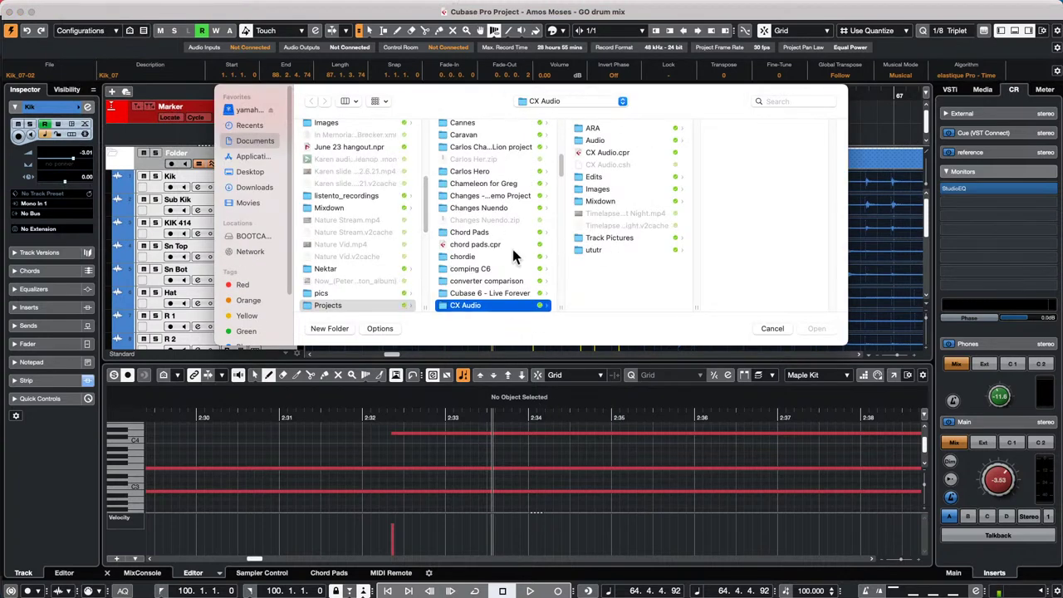
scroll(512, 247, "up", 10)
scroll(510, 249, "down", 10)
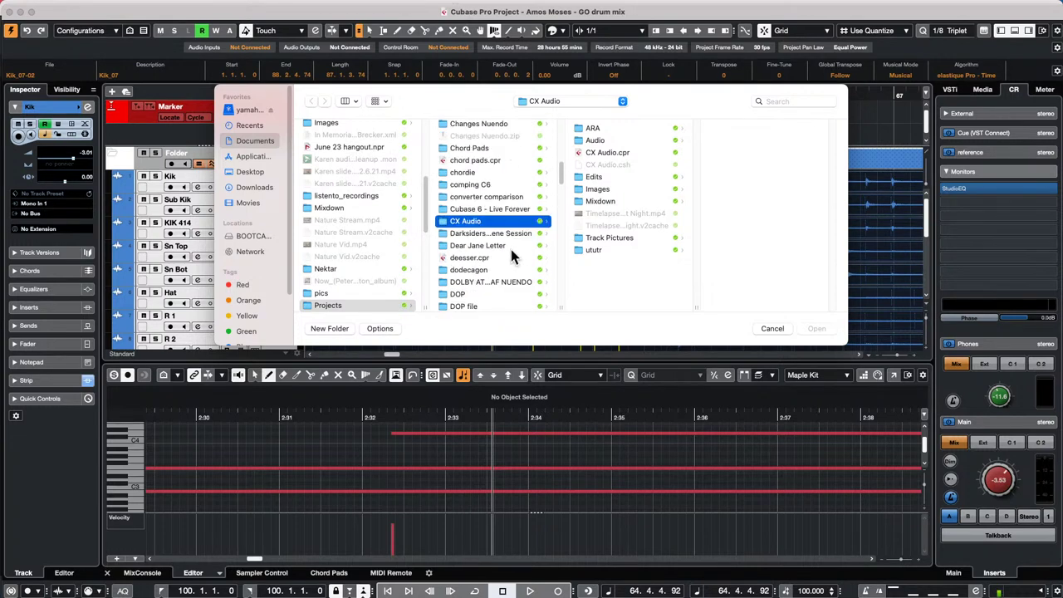
scroll(510, 249, "down", 5)
scroll(509, 254, "down", 8)
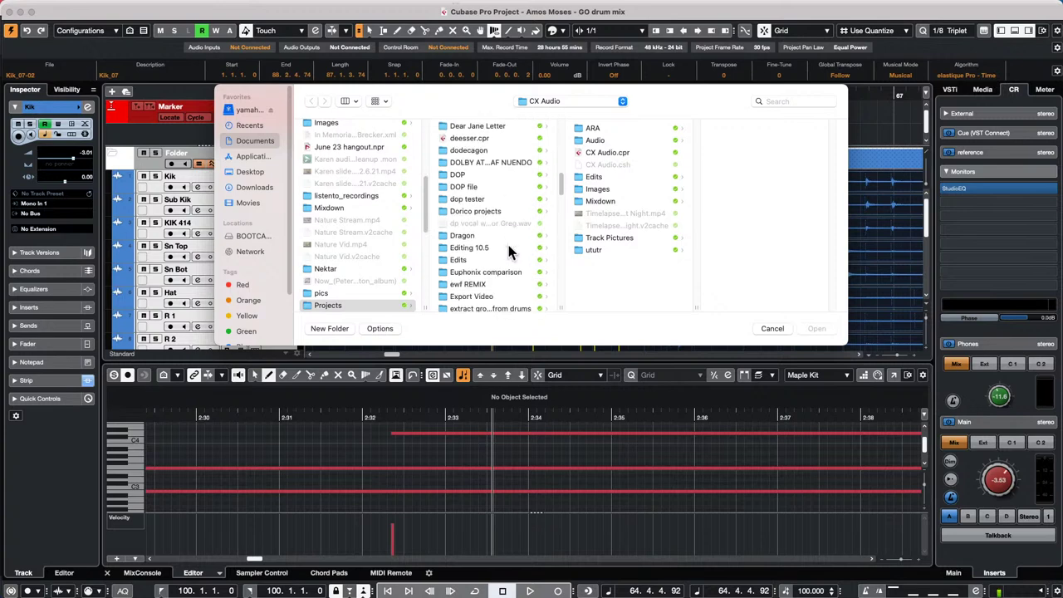
scroll(509, 255, "down", 2)
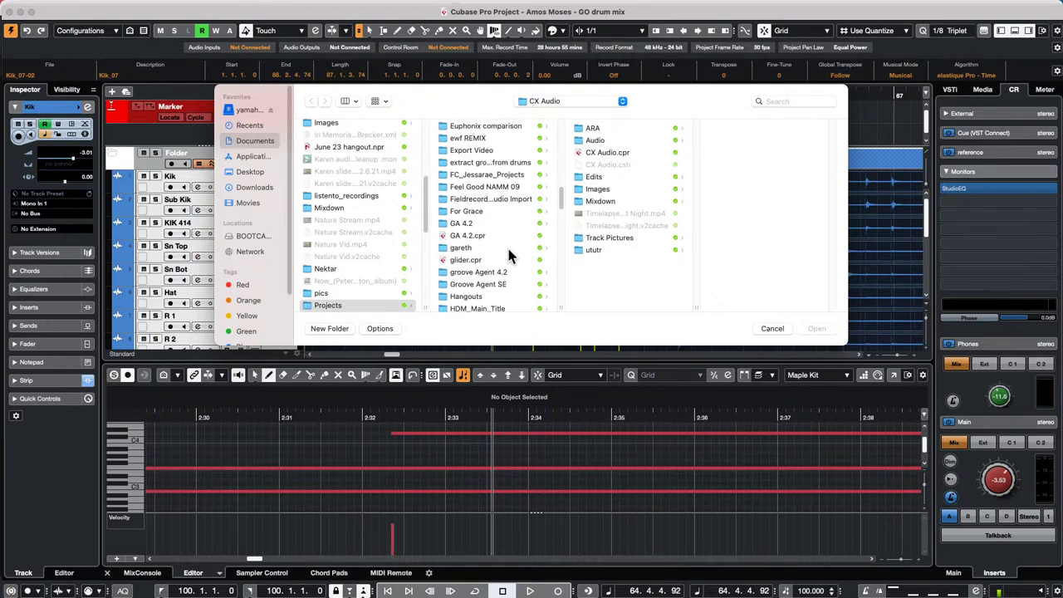
scroll(500, 255, "down", 2)
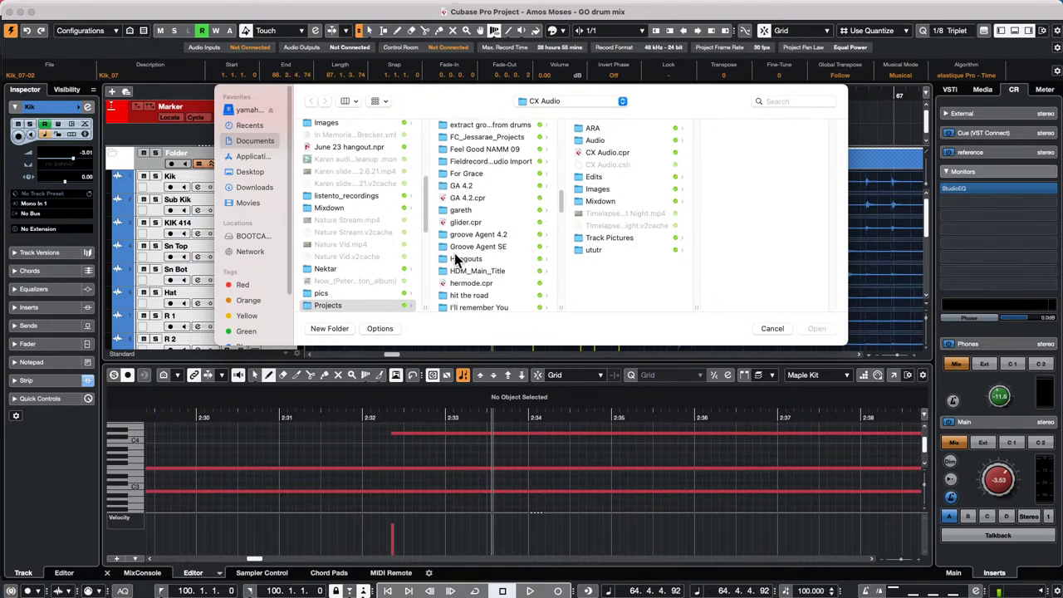
left_click(459, 258)
scroll(610, 239, "down", 3)
scroll(611, 239, "down", 8)
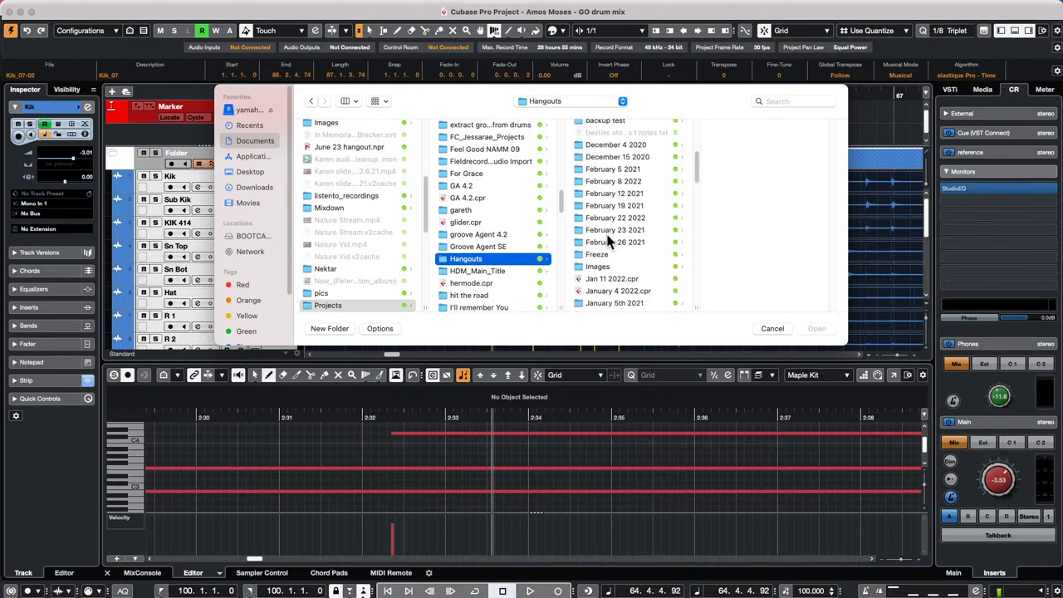
scroll(614, 230, "up", 5)
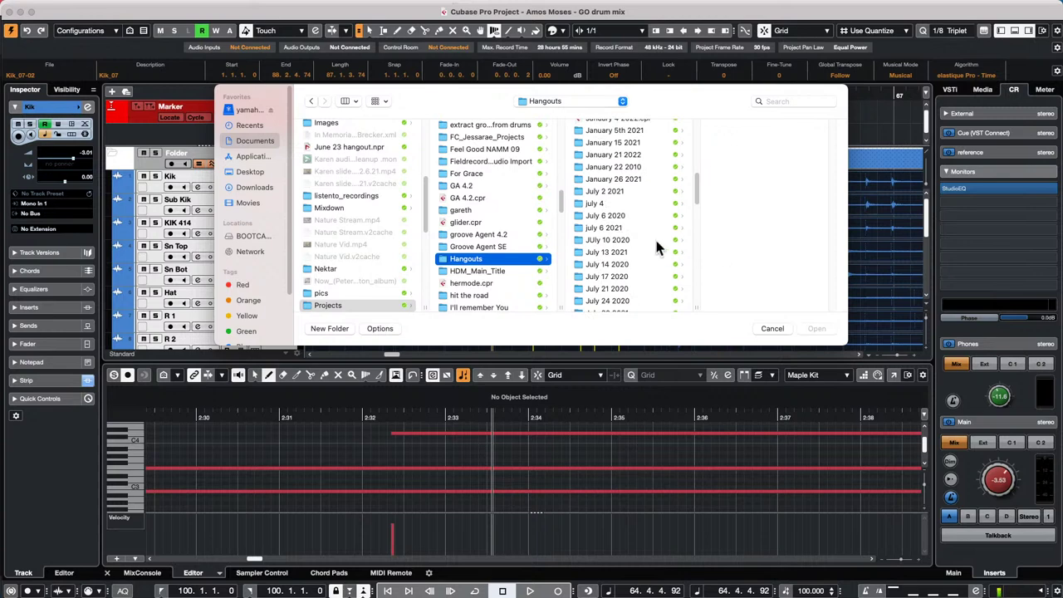
left_click(604, 204)
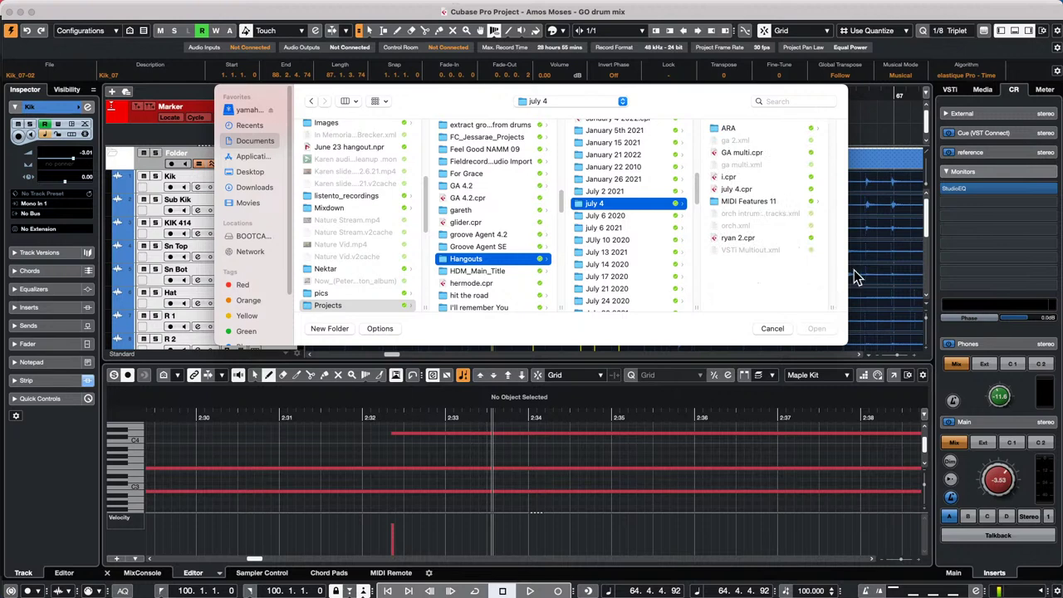
left_click(781, 328)
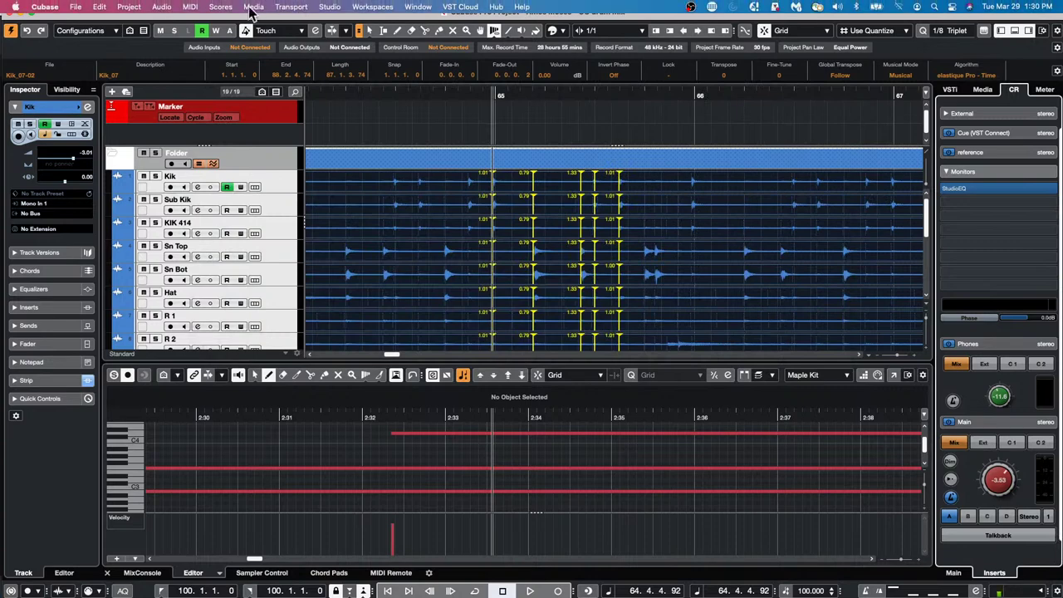
left_click(254, 7)
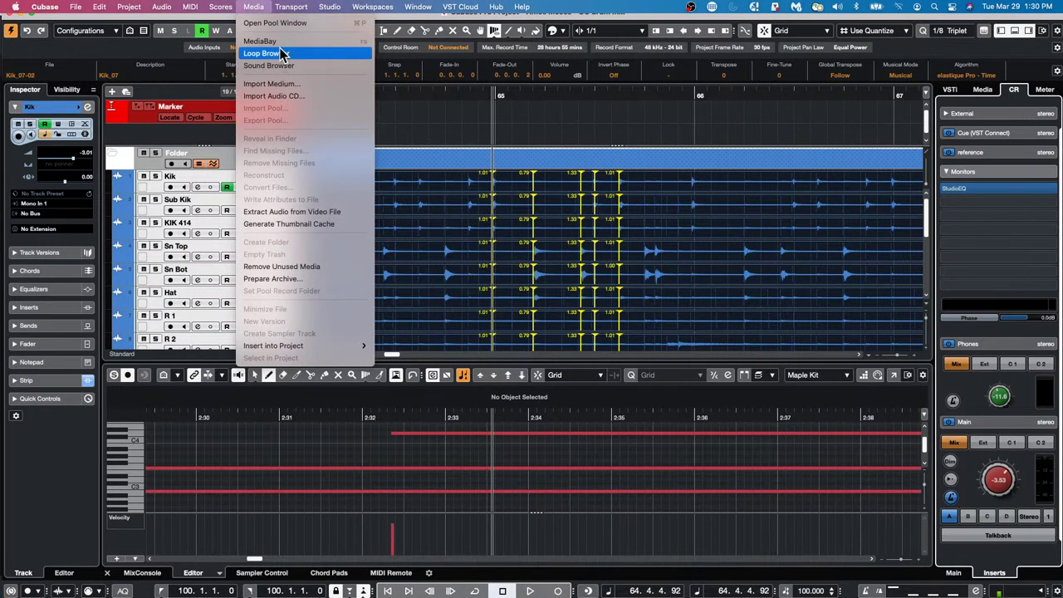
left_click(260, 41)
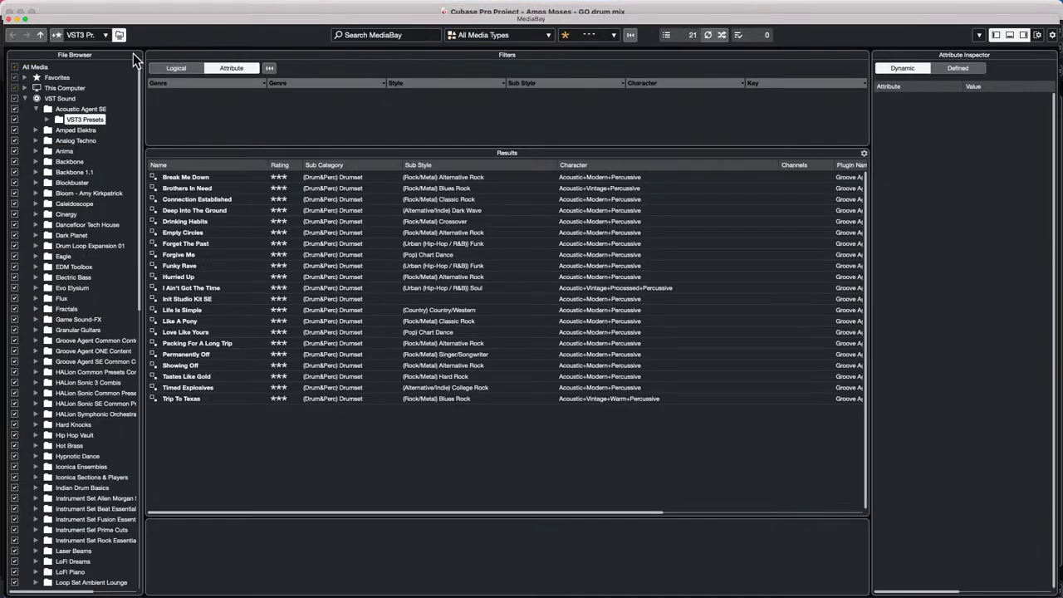
left_click(496, 35)
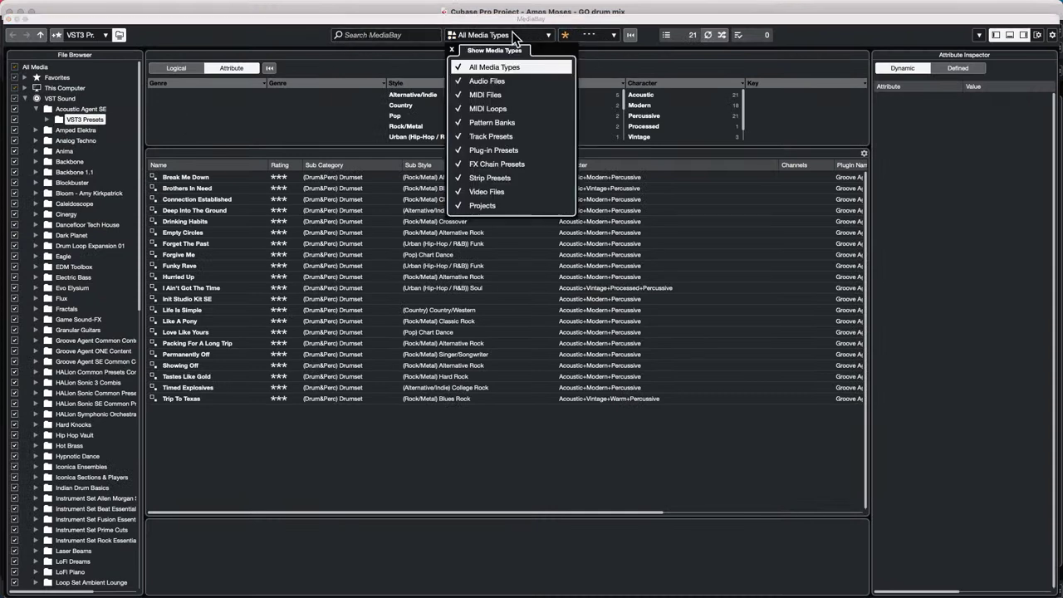
left_click(457, 66)
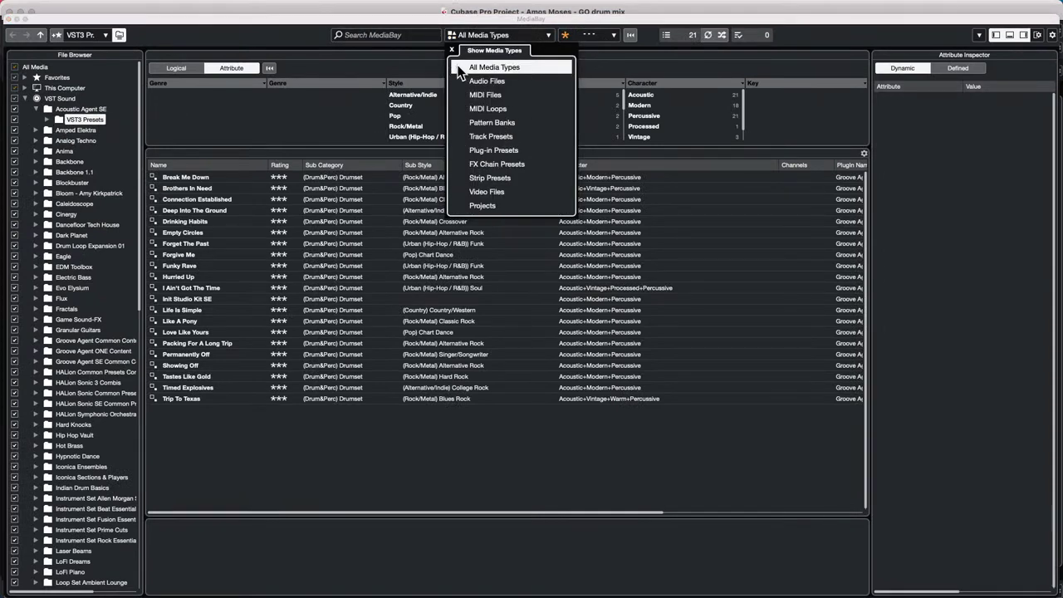
left_click(492, 207)
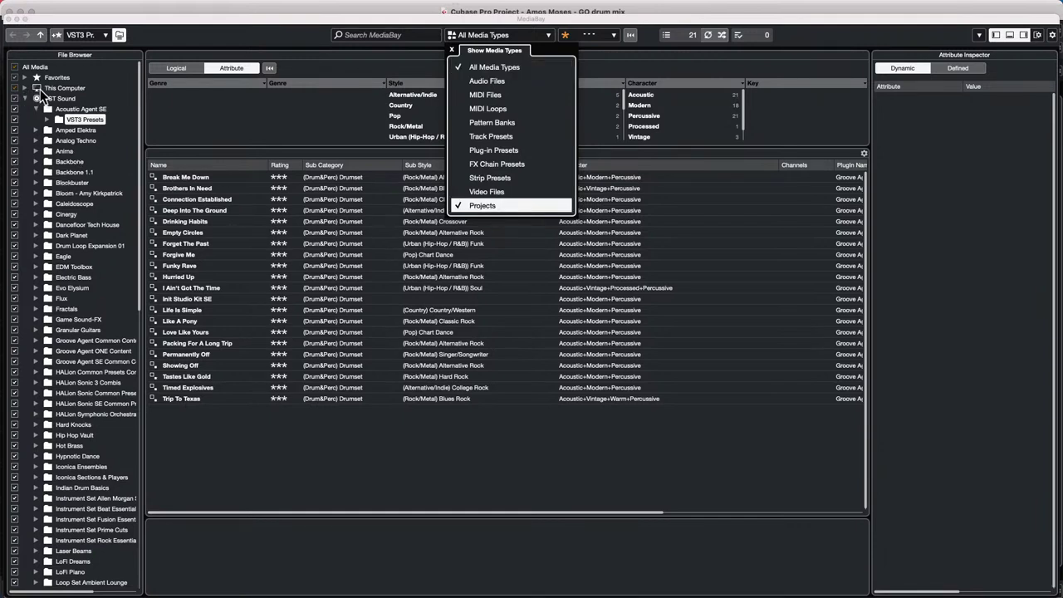
left_click(60, 88)
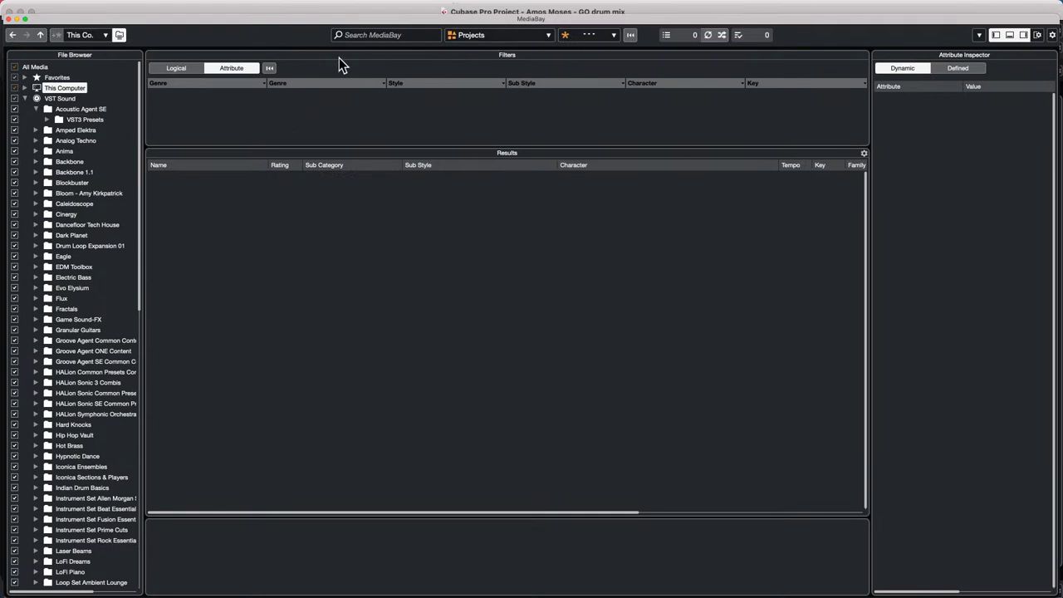
left_click(364, 36)
type("sampler")
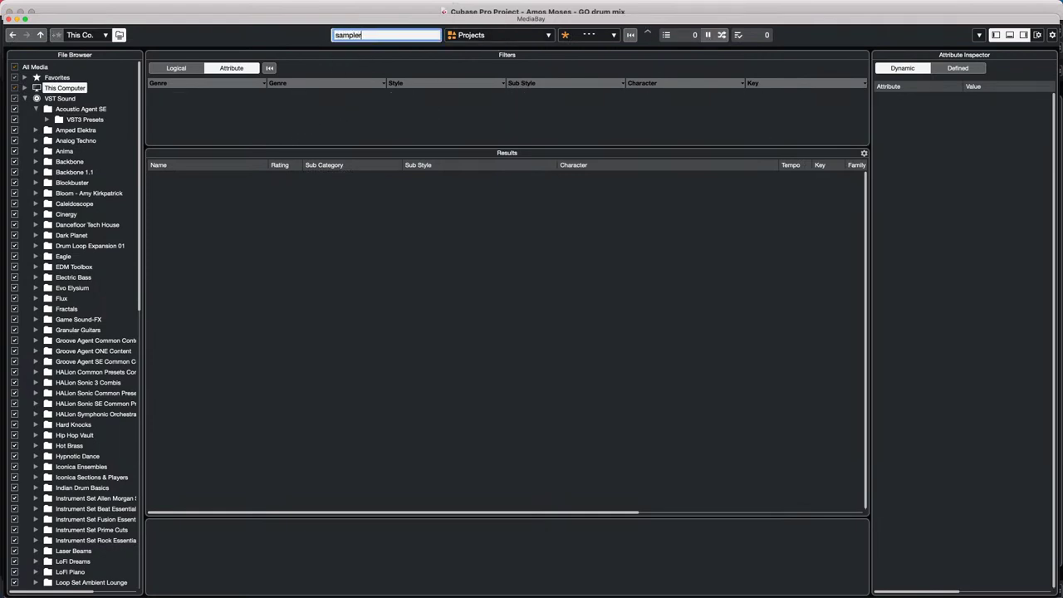
key("Return")
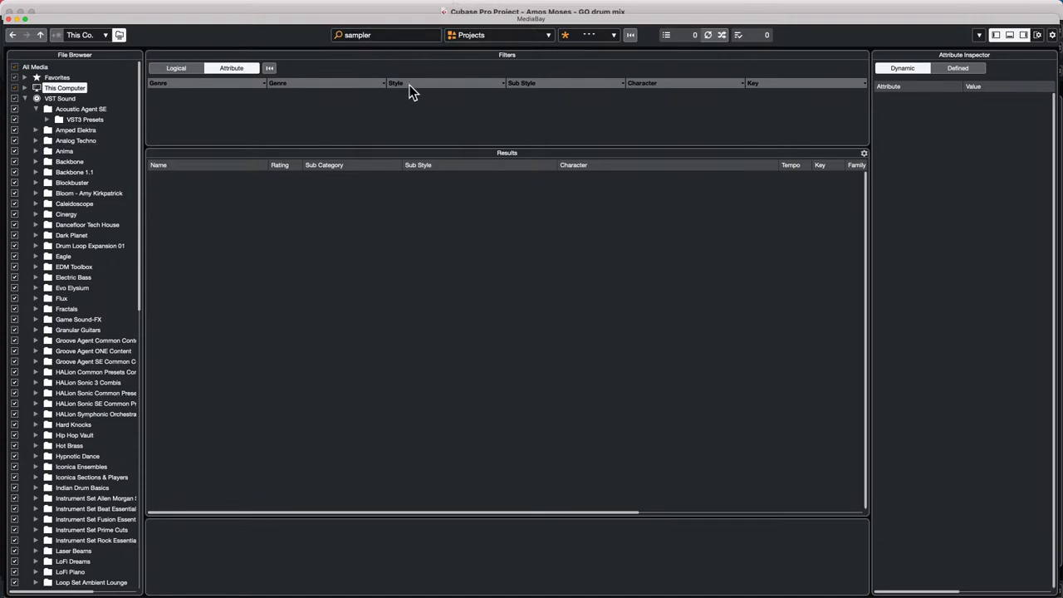
left_click(186, 70)
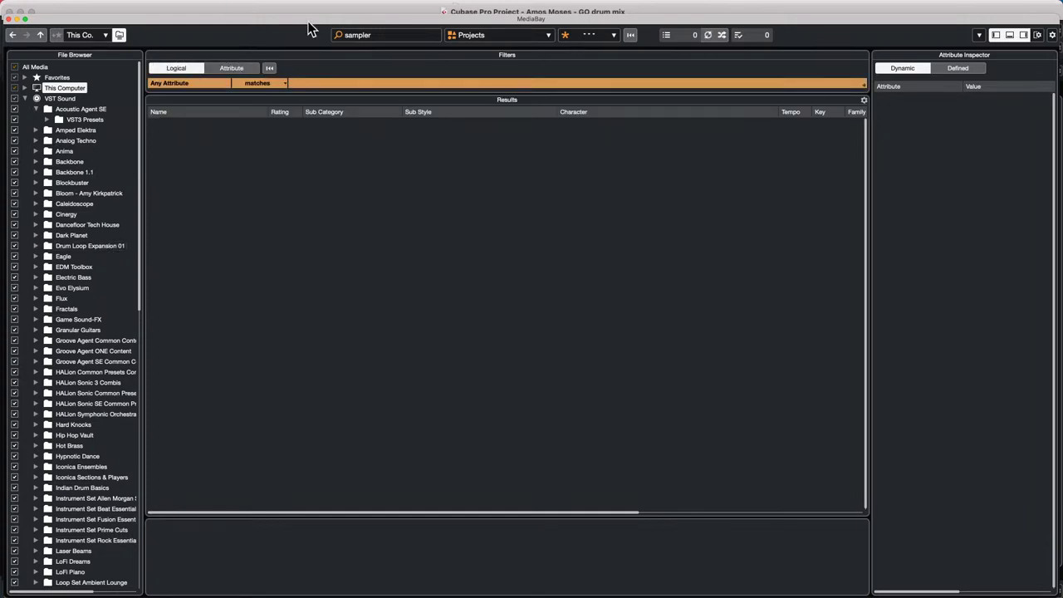
left_click(10, 17)
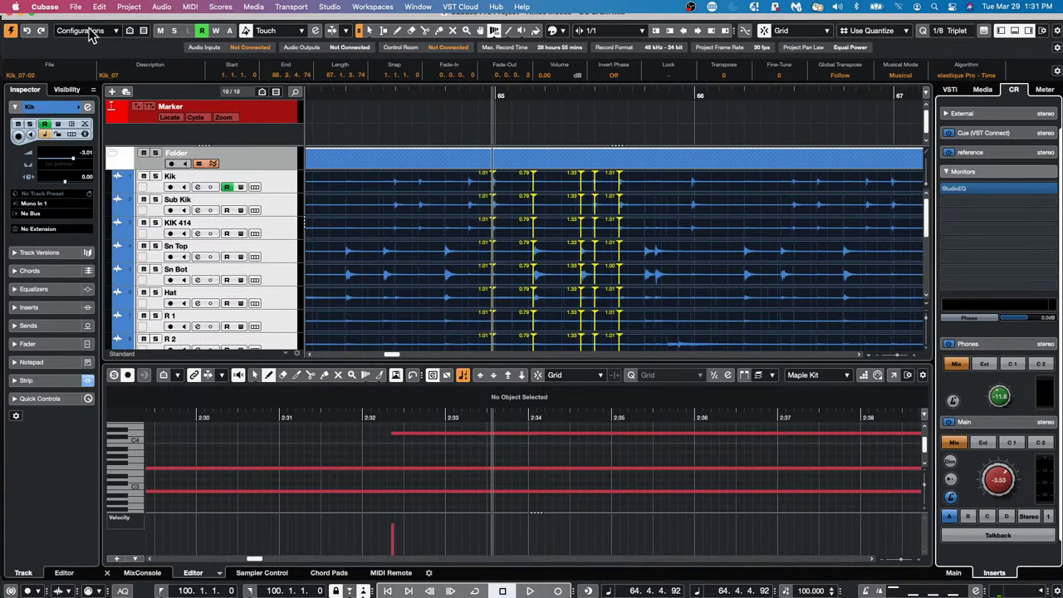
- Check the recent projects, then use File > Open to find glider.cpr in the Projects folder
left_click(75, 7)
mouse_move(115, 249)
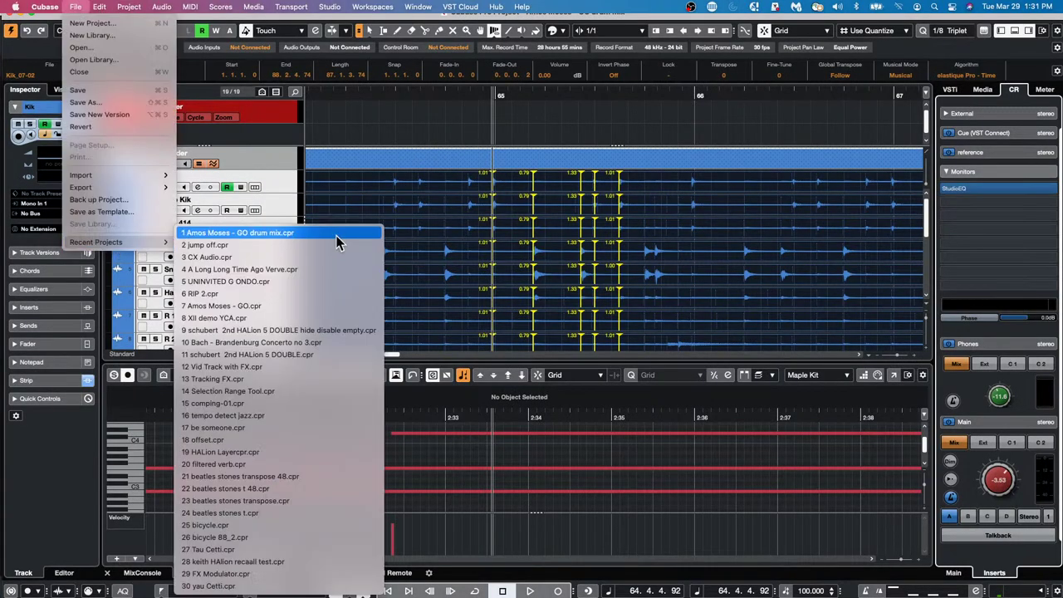
mouse_move(45, 7)
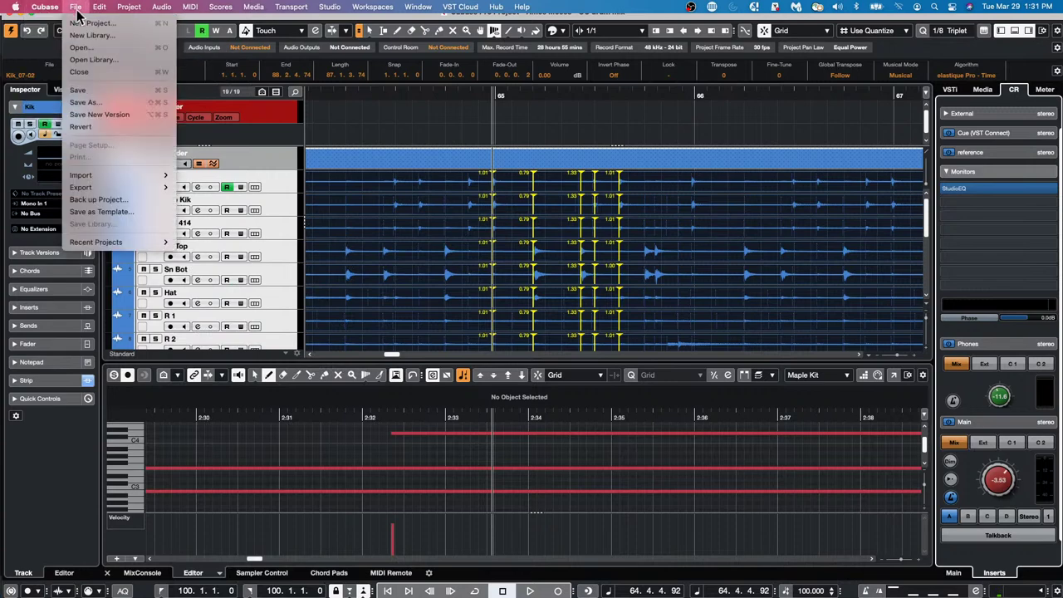
left_click(83, 48)
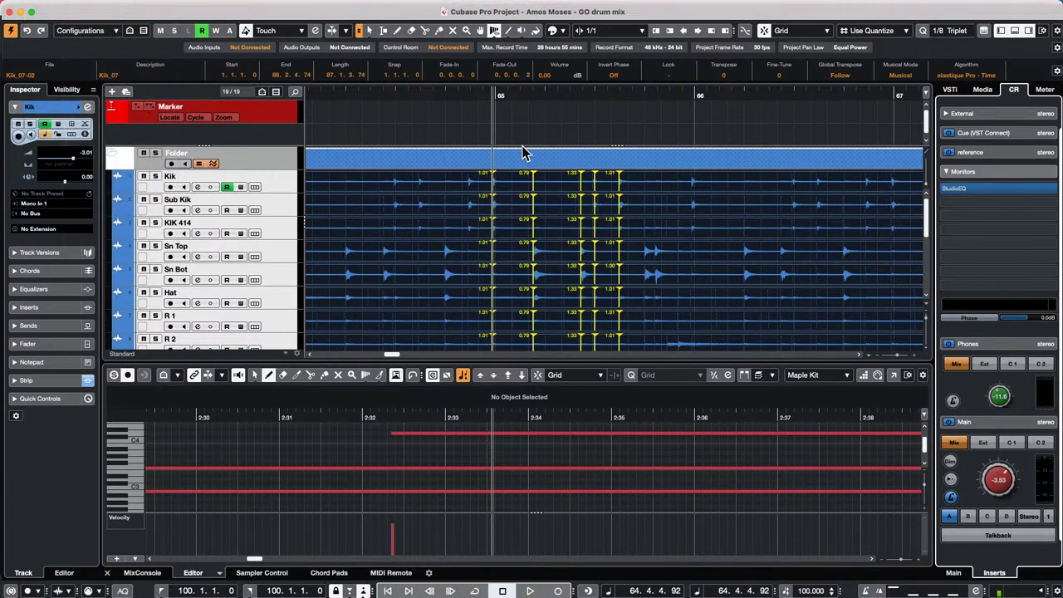
scroll(510, 210, "down", 5)
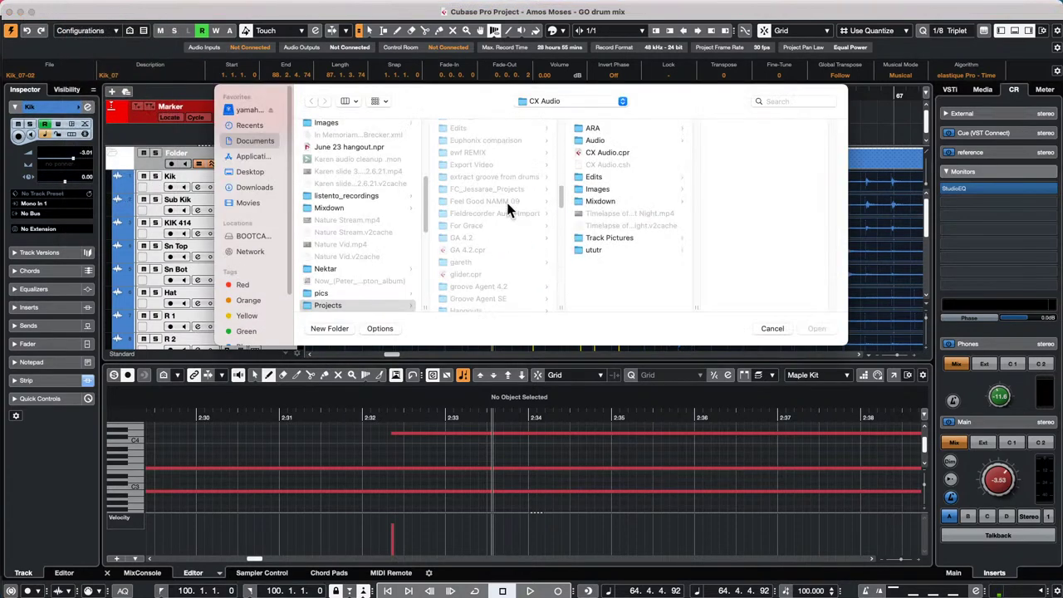
scroll(507, 206, "down", 3)
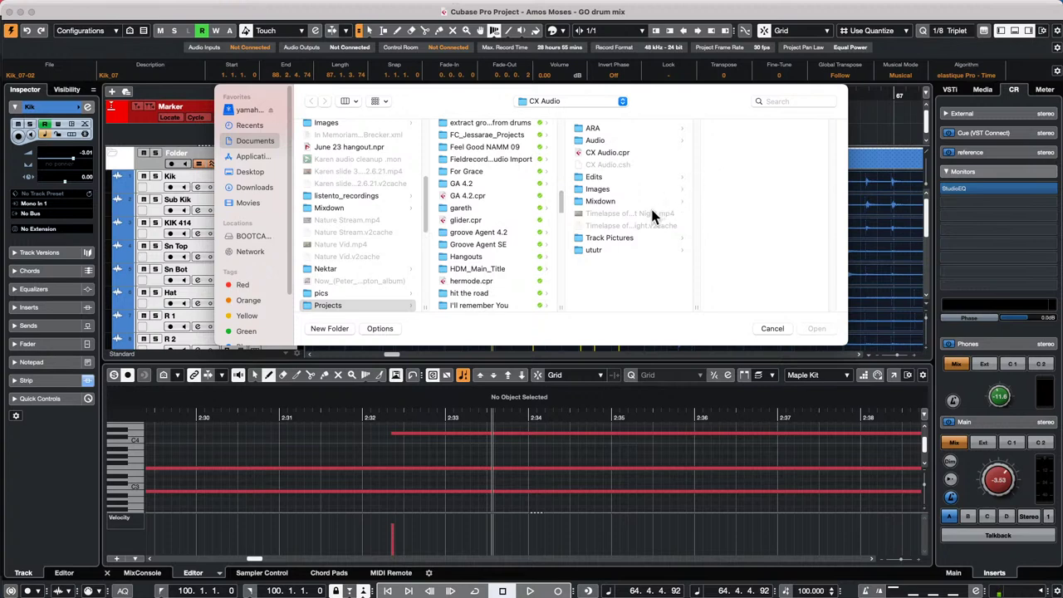
scroll(459, 277, "down", 1)
scroll(461, 277, "down", 10)
scroll(467, 275, "down", 5)
scroll(468, 274, "down", 10)
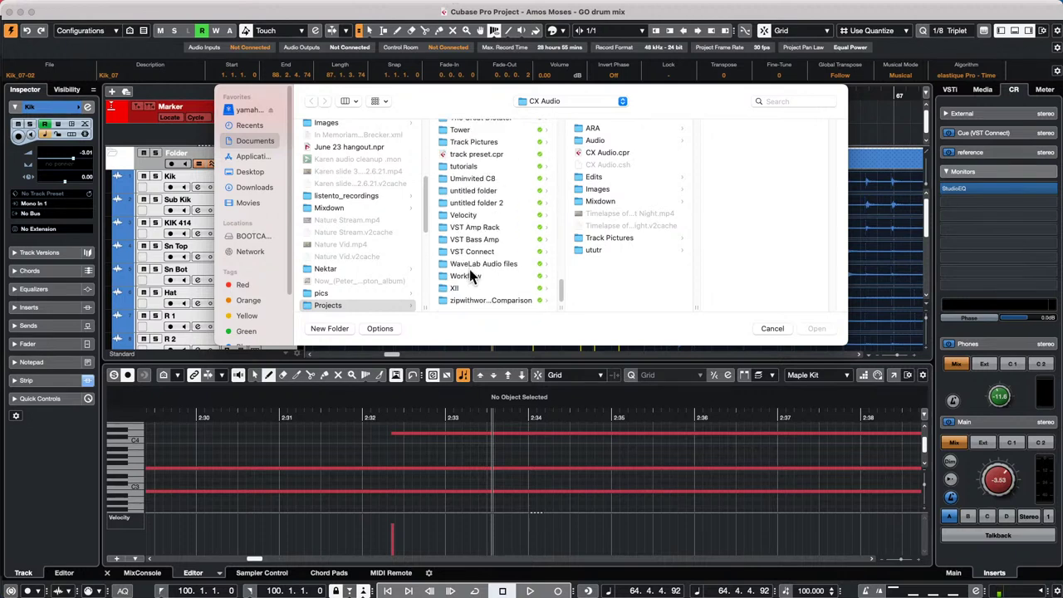
scroll(470, 276, "up", 7)
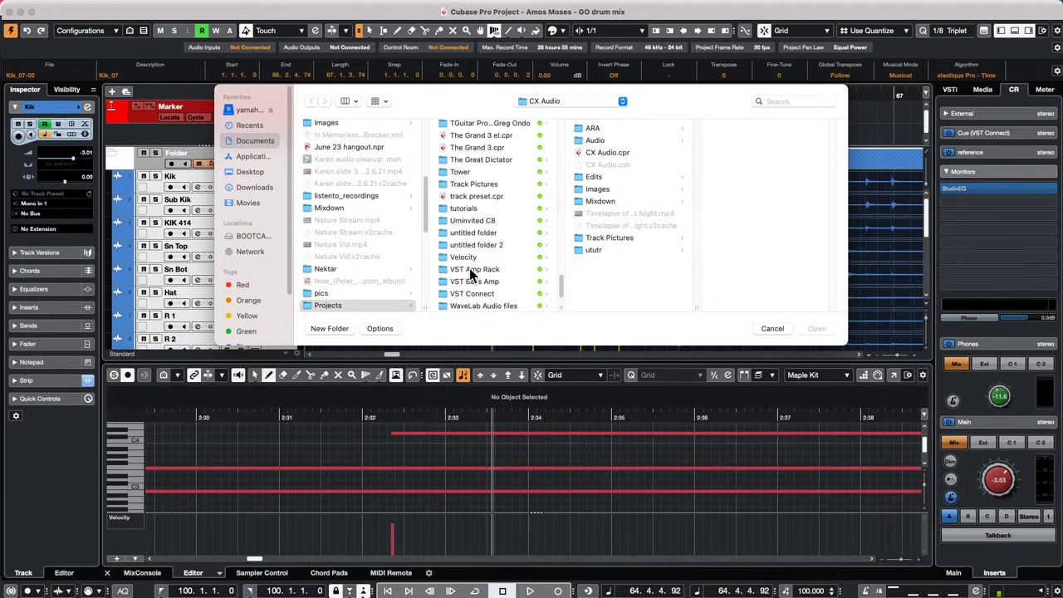
scroll(470, 274, "up", 5)
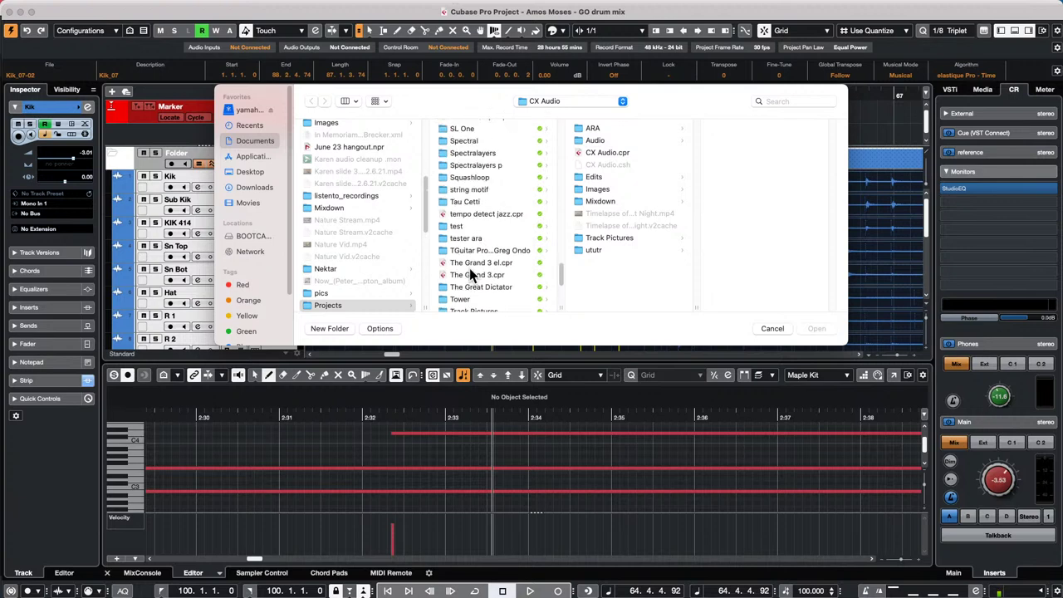
scroll(469, 274, "up", 2)
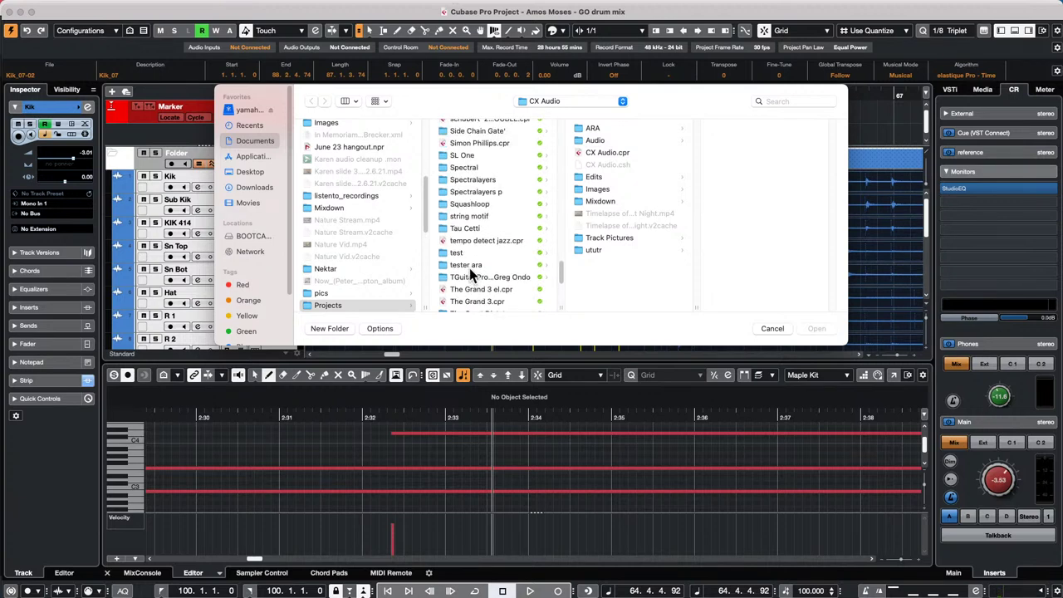
scroll(470, 274, "up", 10)
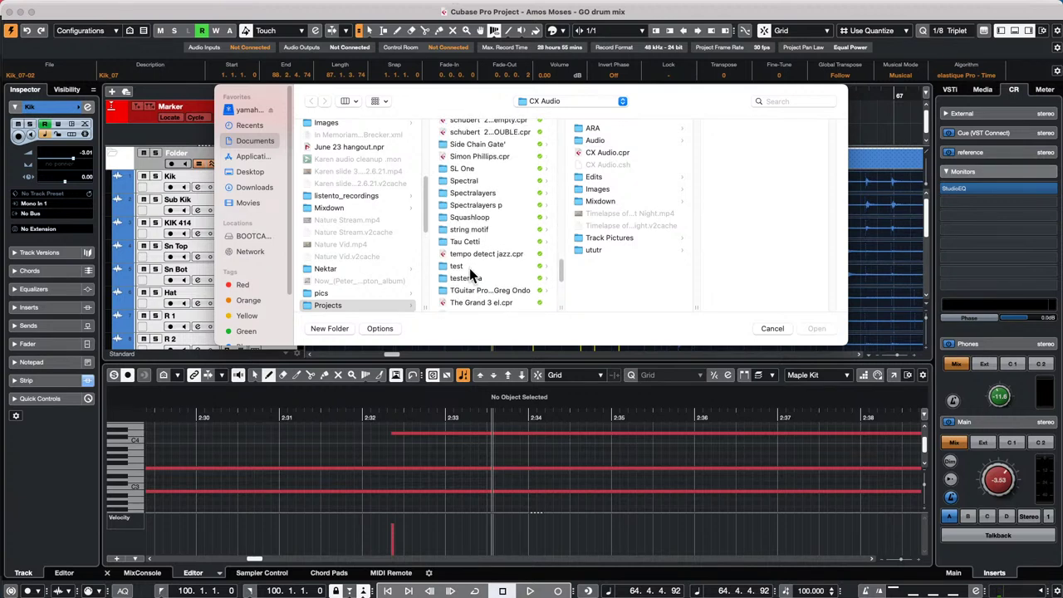
scroll(470, 274, "up", 12)
scroll(470, 275, "up", 15)
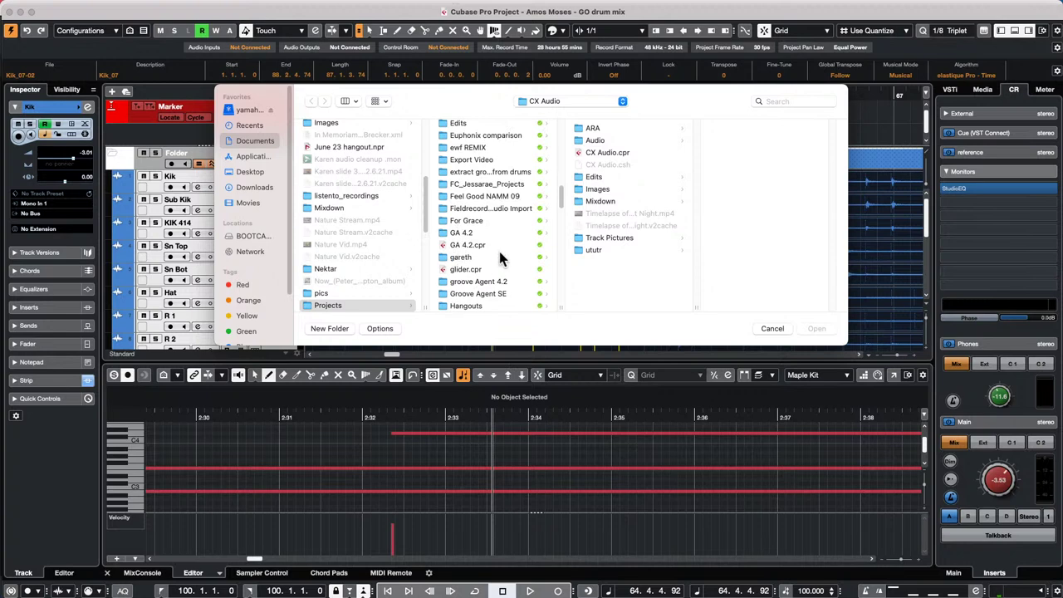
scroll(501, 258, "down", 1)
- Open glider.cpr and activate it as the current project
left_click(471, 269)
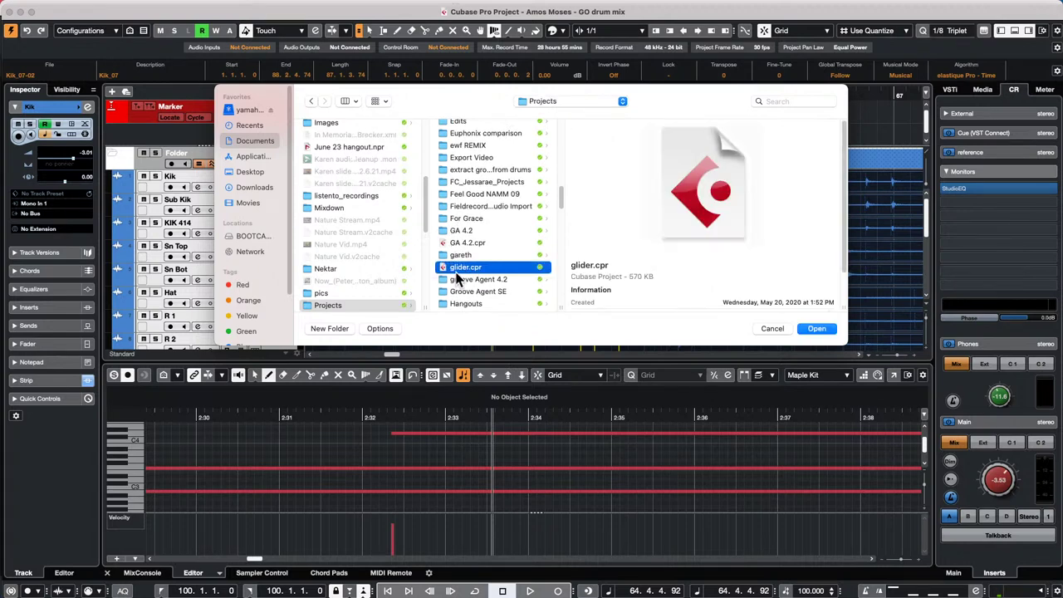
left_click(817, 329)
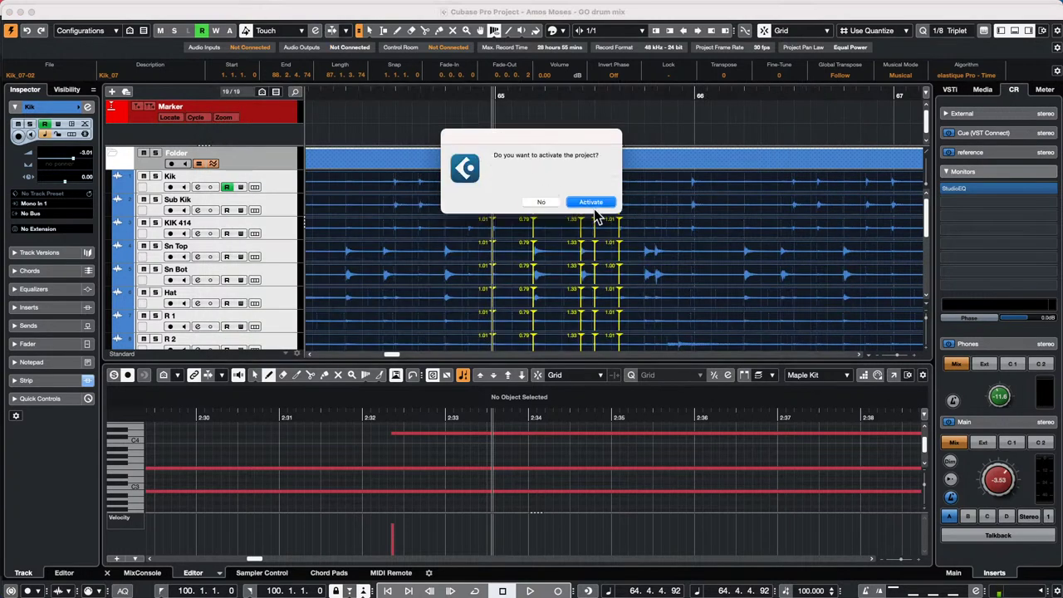
left_click(591, 203)
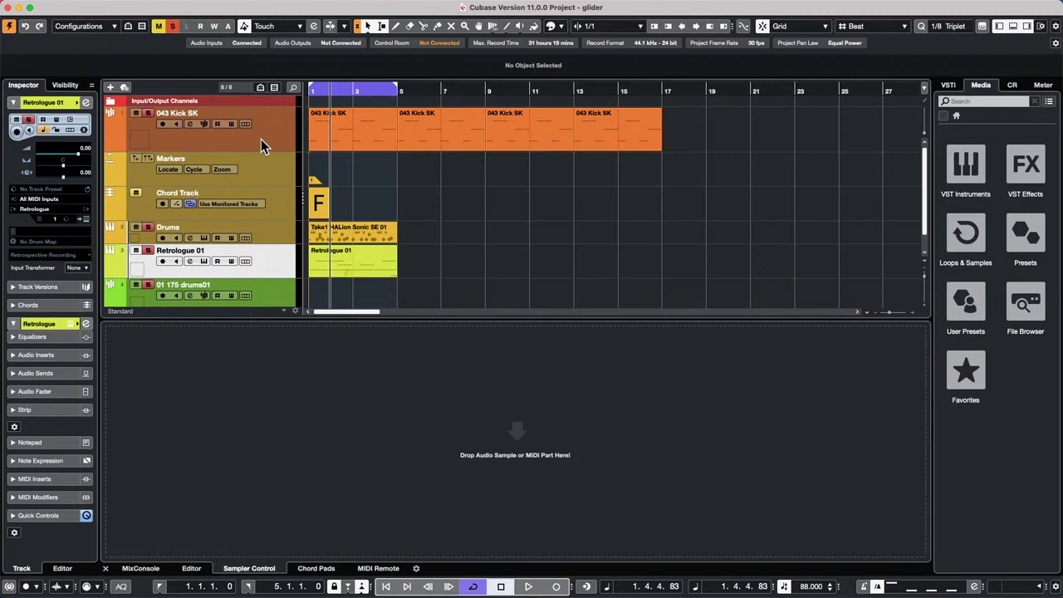
- Browse the File menu, then move from the Scores menu to the Media menu's MediaBay entry
left_click(75, 7)
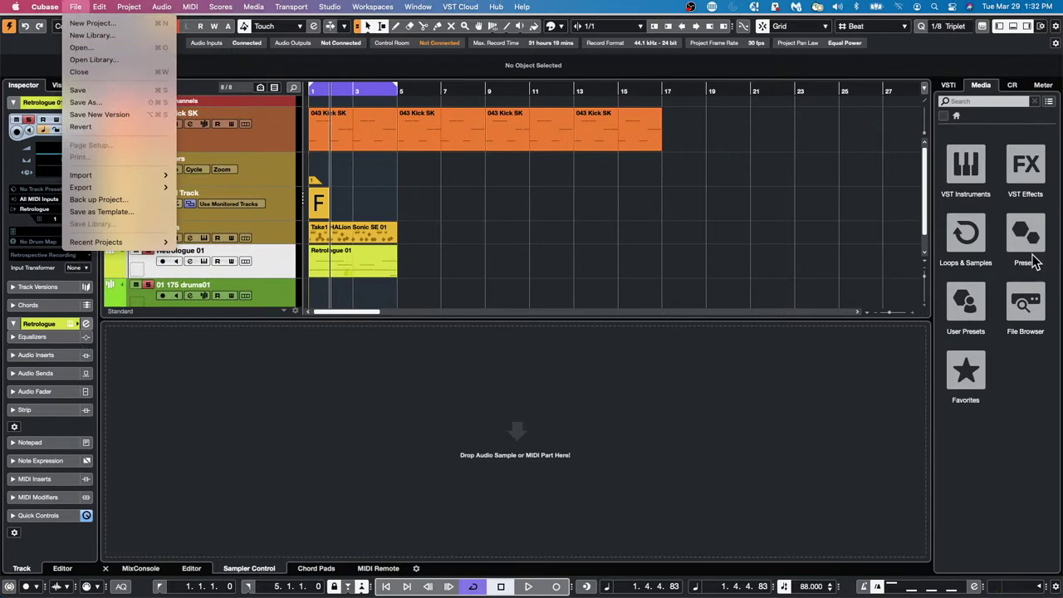
left_click(1010, 79)
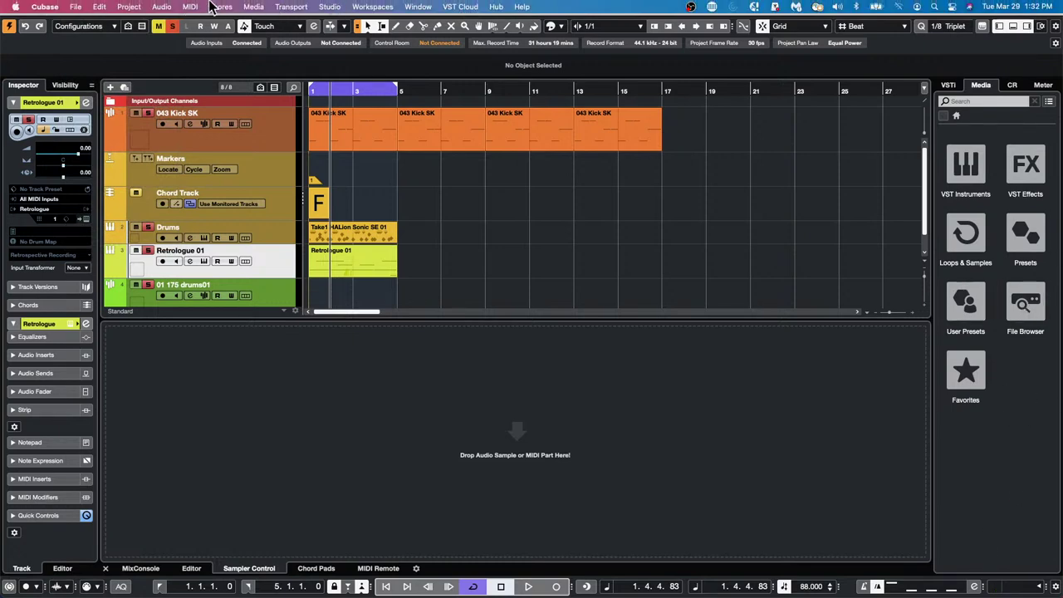
left_click(210, 7)
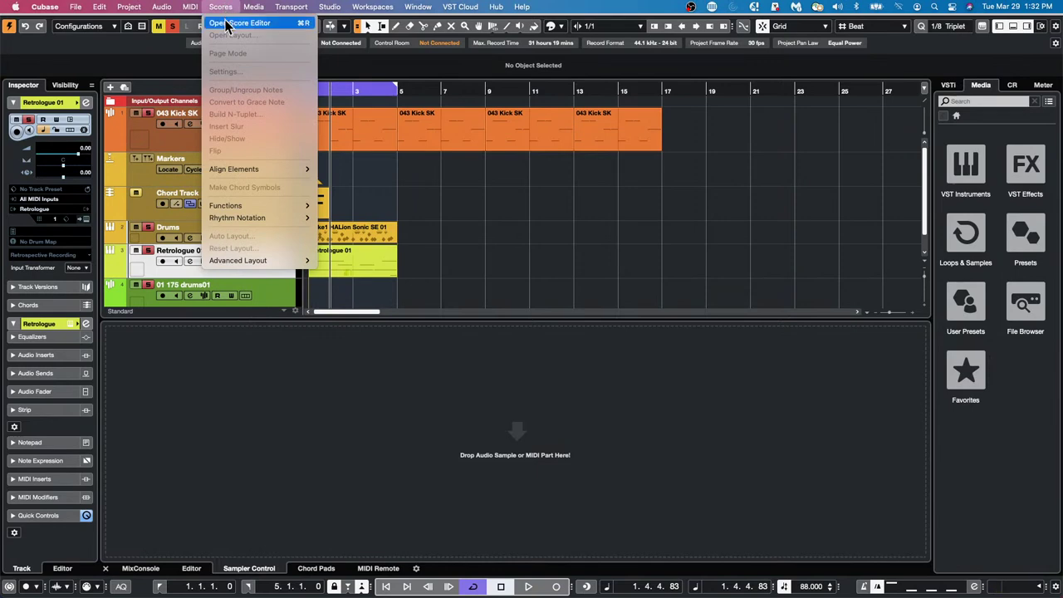
mouse_move(253, 8)
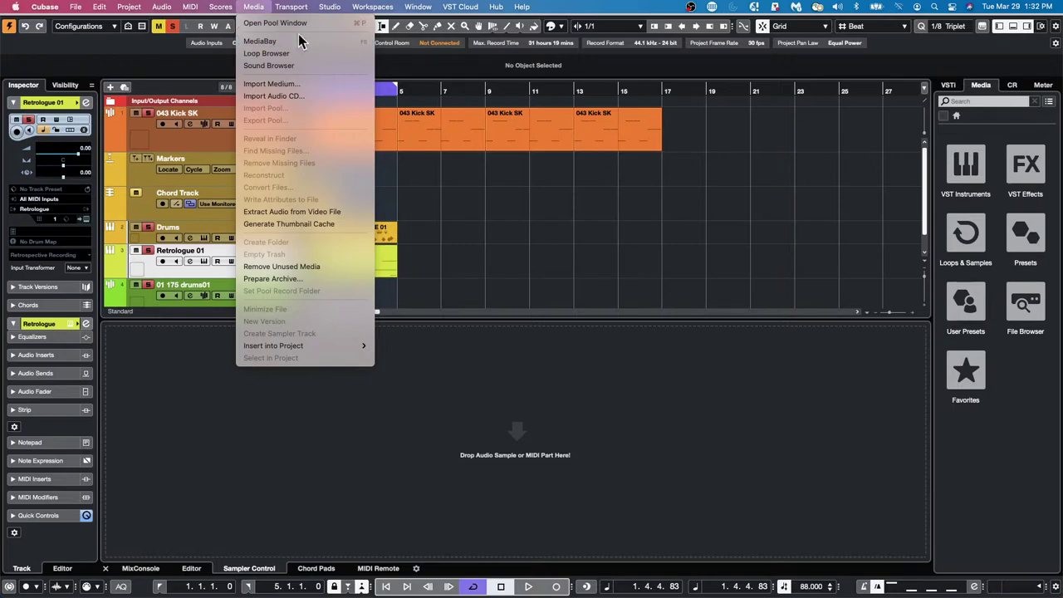
- In MediaBay, navigate the File Browser to the Documents/Projects folder on Macintosh HD
left_click(298, 40)
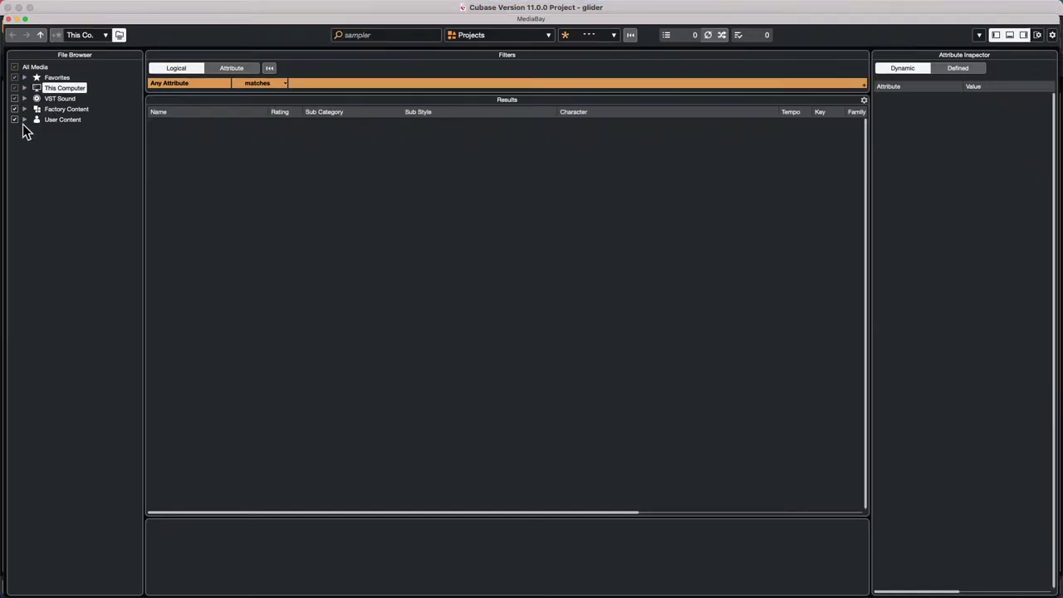
left_click(24, 87)
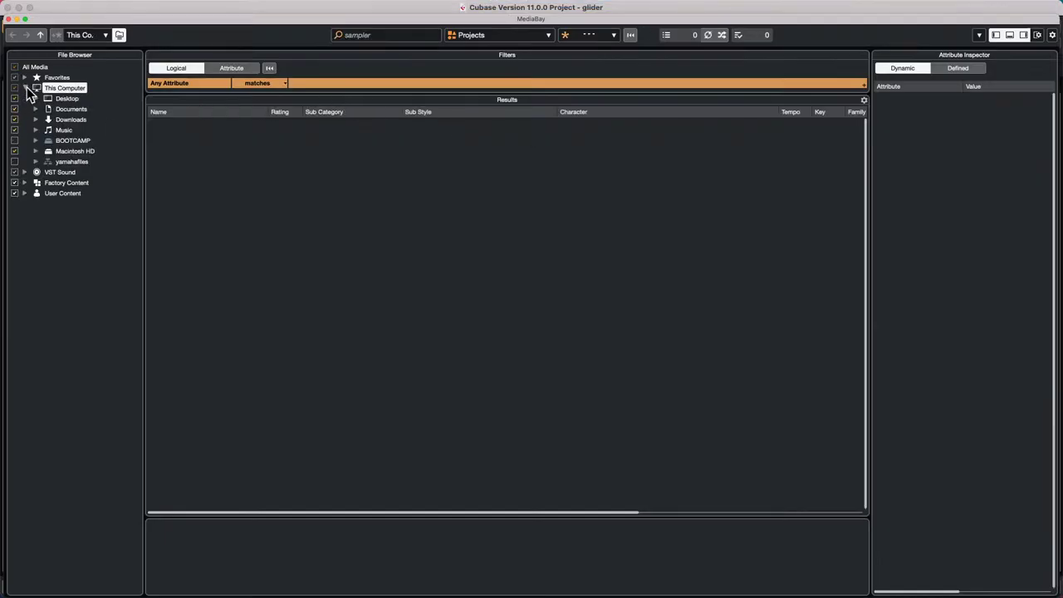
left_click(36, 152)
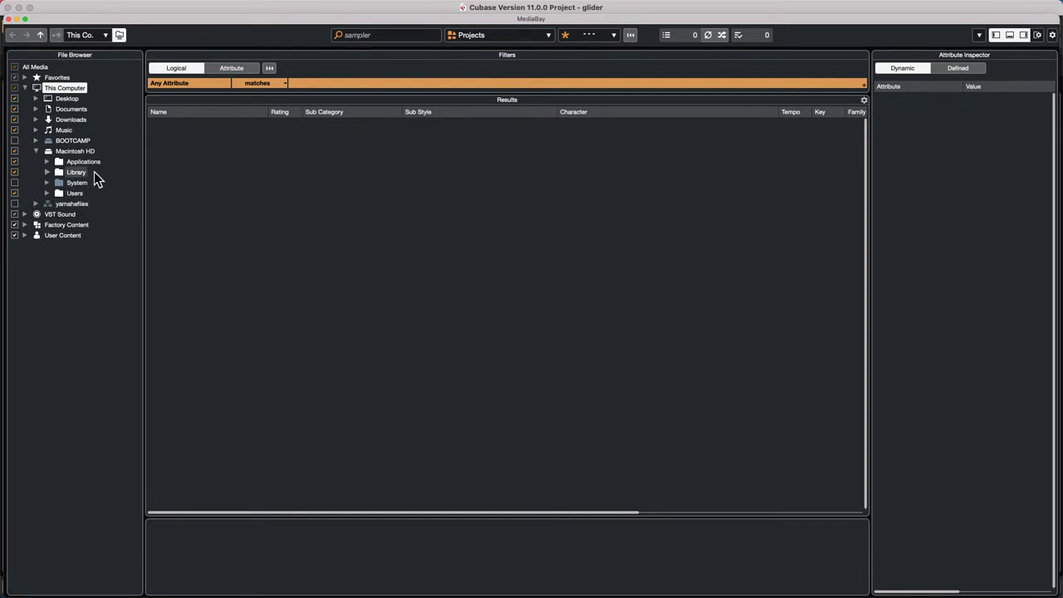
left_click(47, 192)
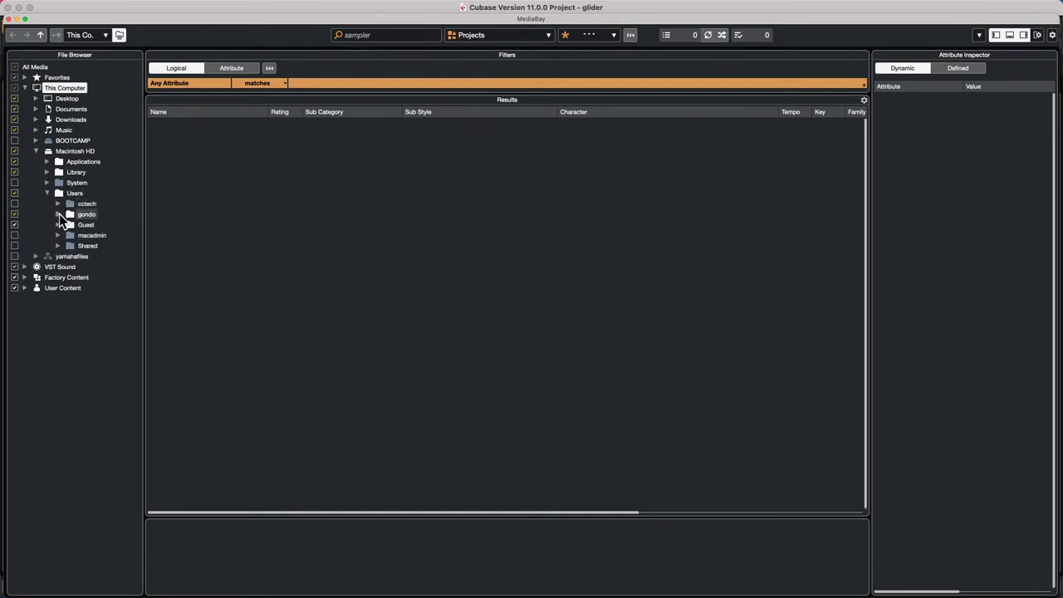
left_click(58, 214)
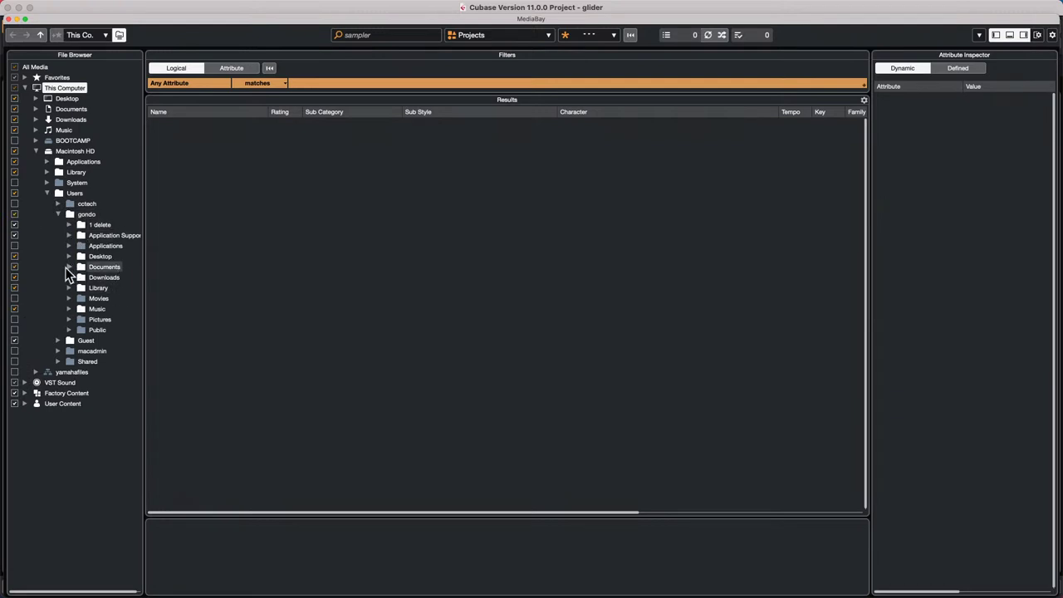
left_click(66, 267)
left_click(69, 268)
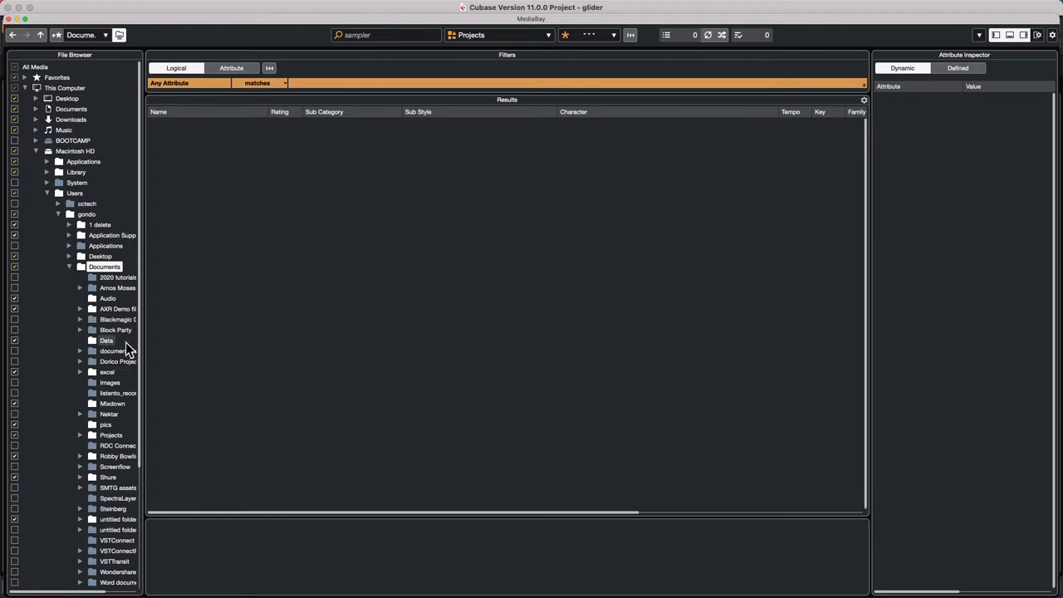
left_click(107, 437)
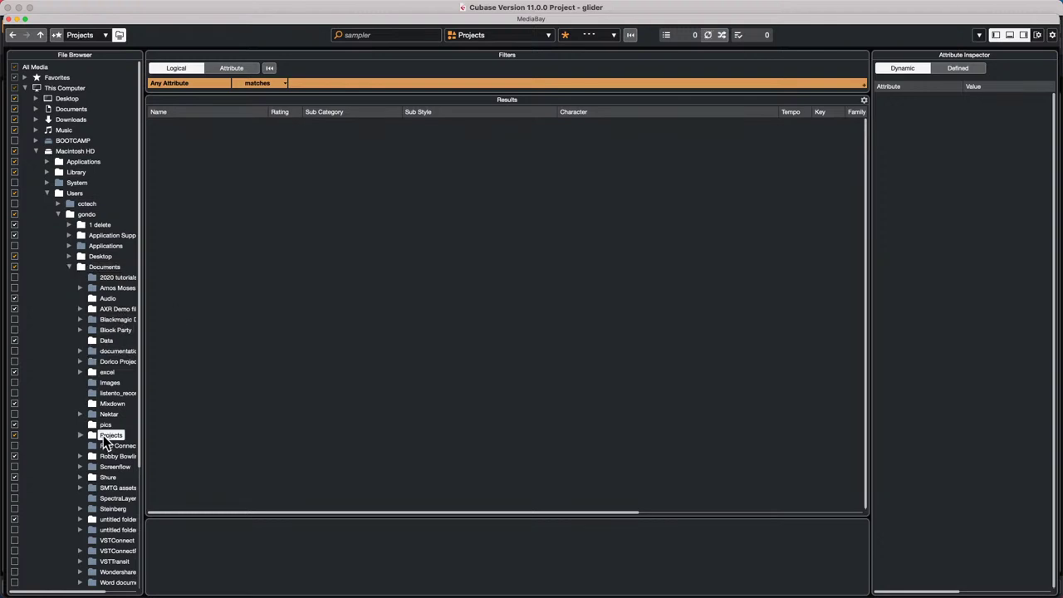
- Rescan the Projects folder, widen the folder tree and switch result filtering to attributes
right_click(102, 437)
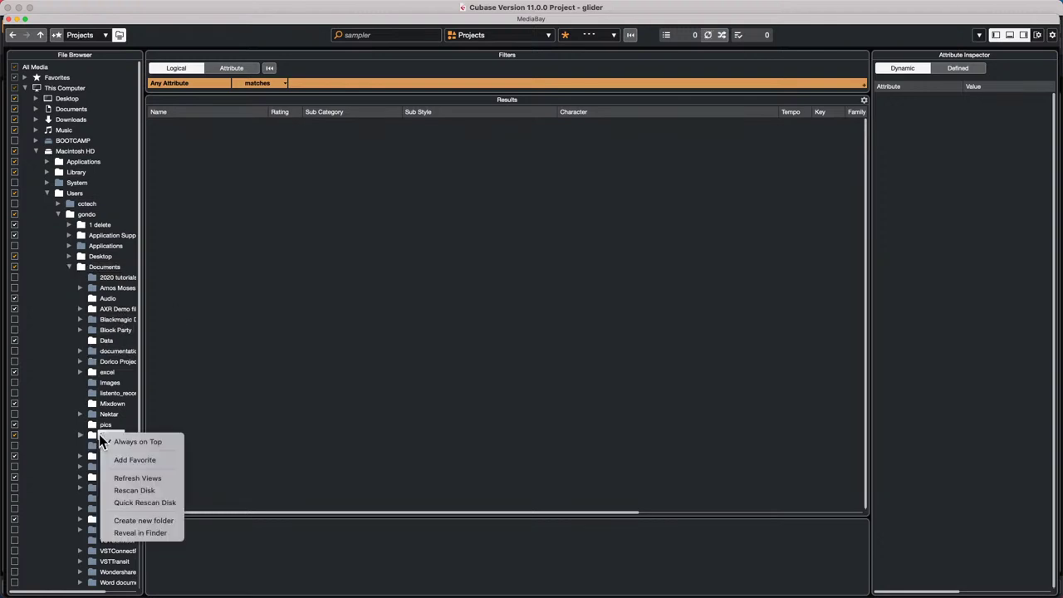
left_click(153, 491)
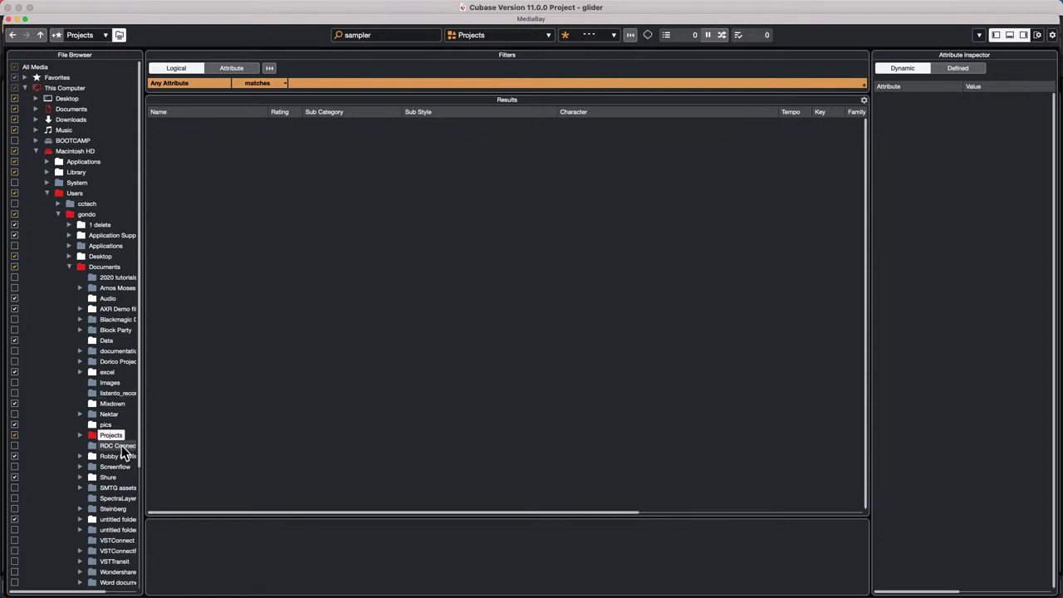
left_click(79, 435)
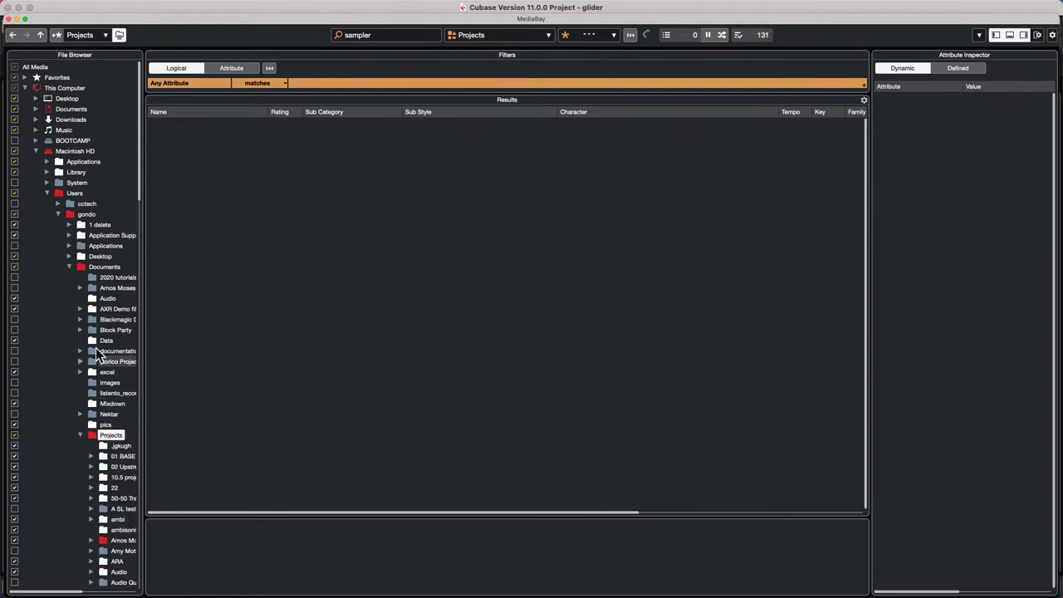
left_click_drag(144, 467, 242, 469)
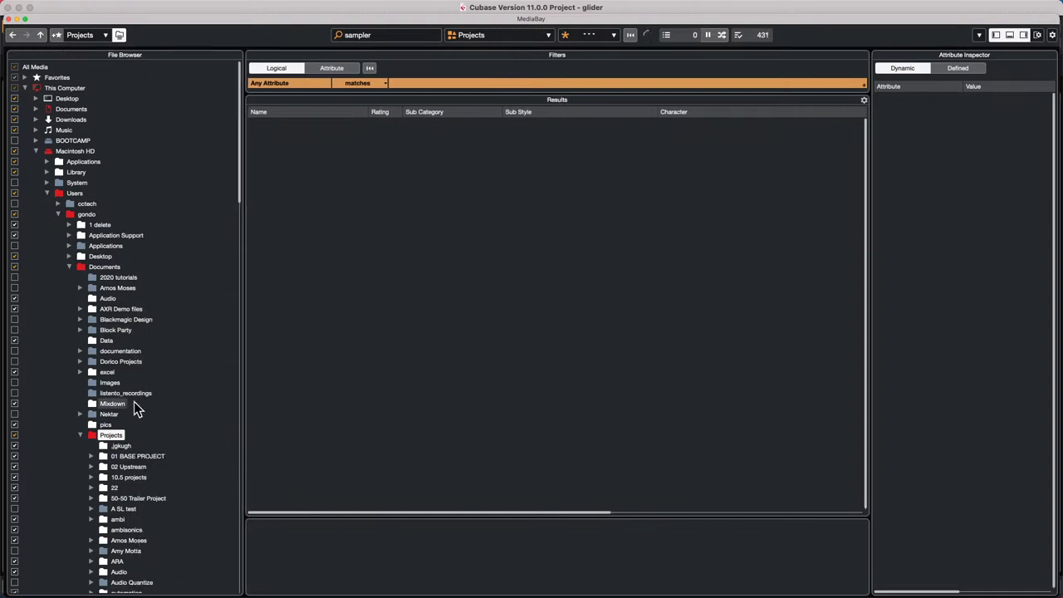
scroll(135, 404, "down", 1)
scroll(135, 407, "down", 3)
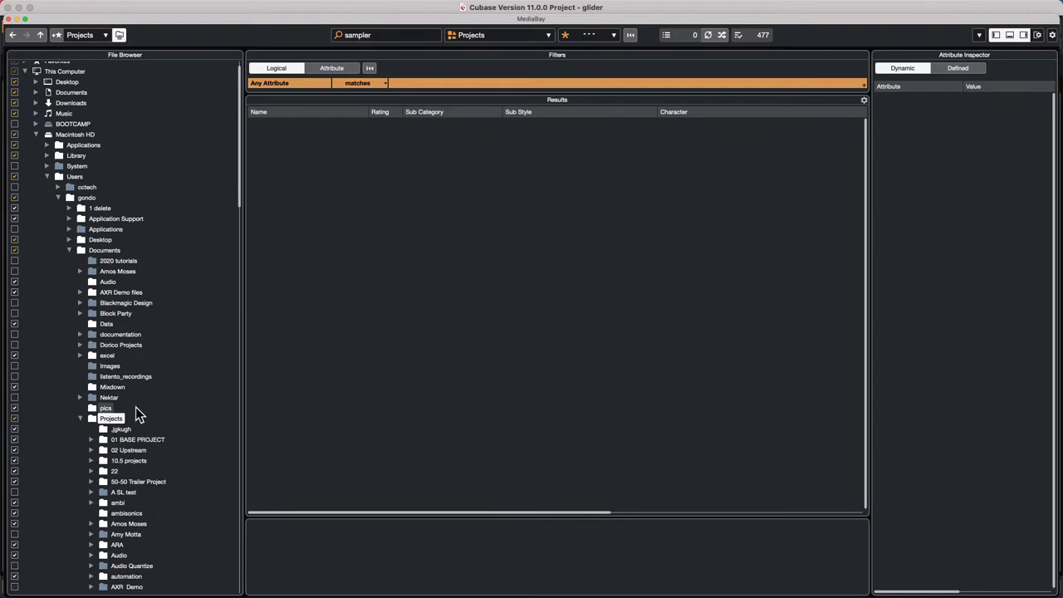
left_click(334, 69)
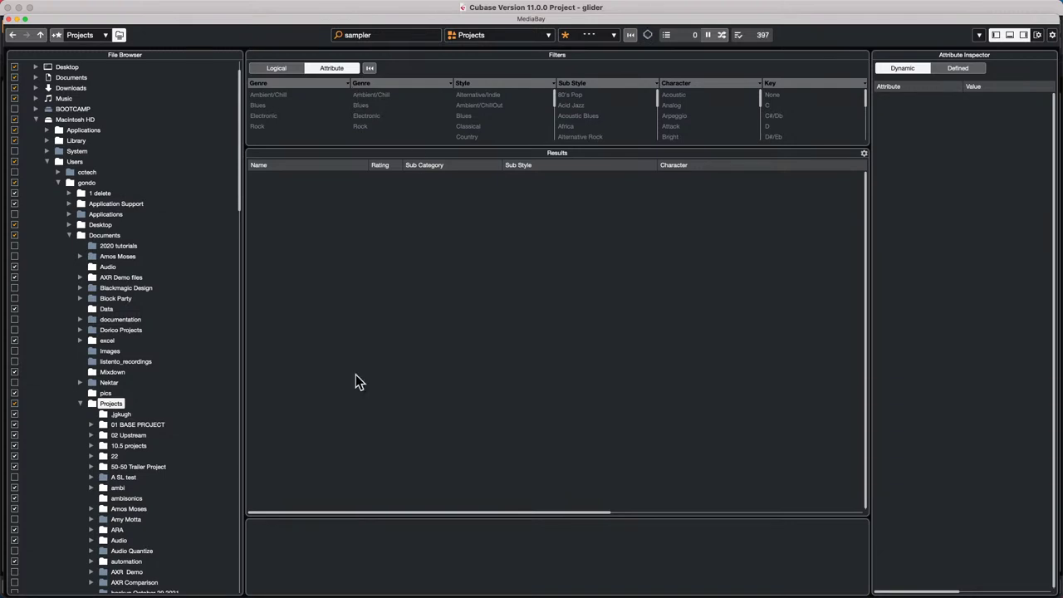
scroll(142, 357, "down", 2)
scroll(142, 354, "down", 8)
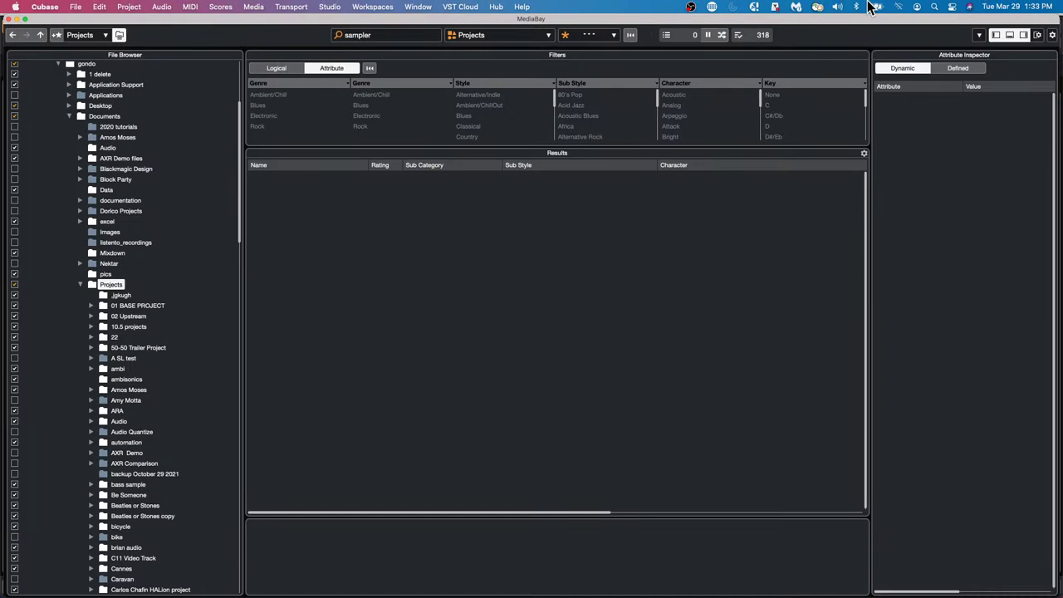
- Search Spotlight for 'sampler tra' and reopen the results
left_click(933, 6)
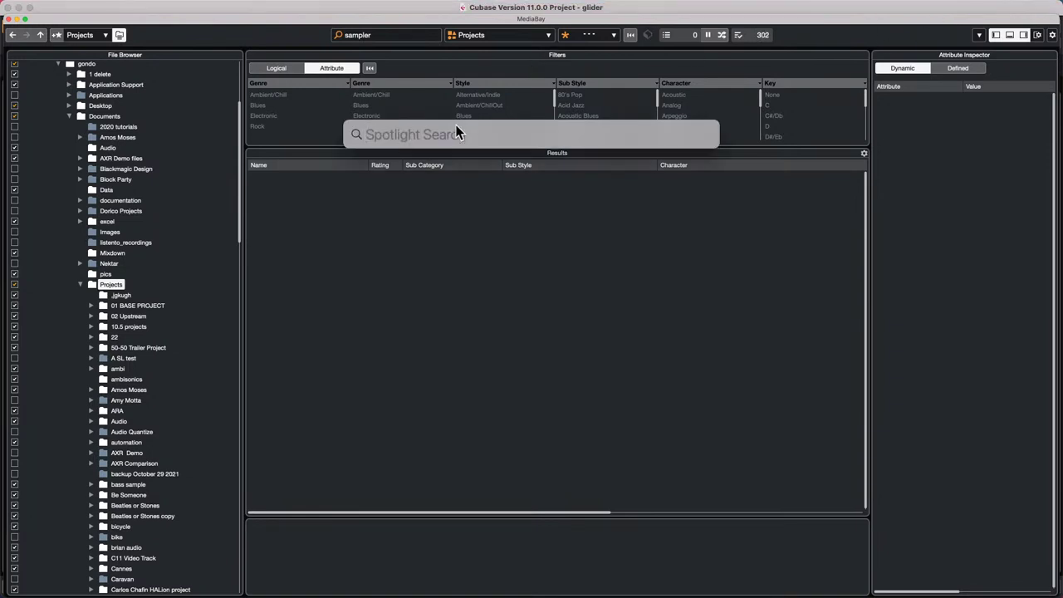
type("sampl")
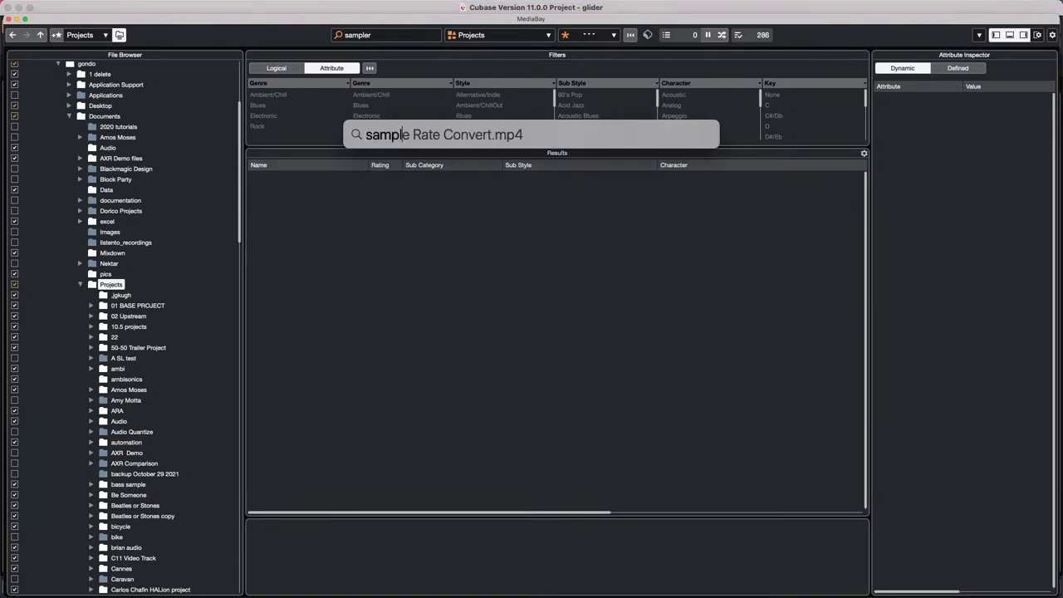
type("er track")
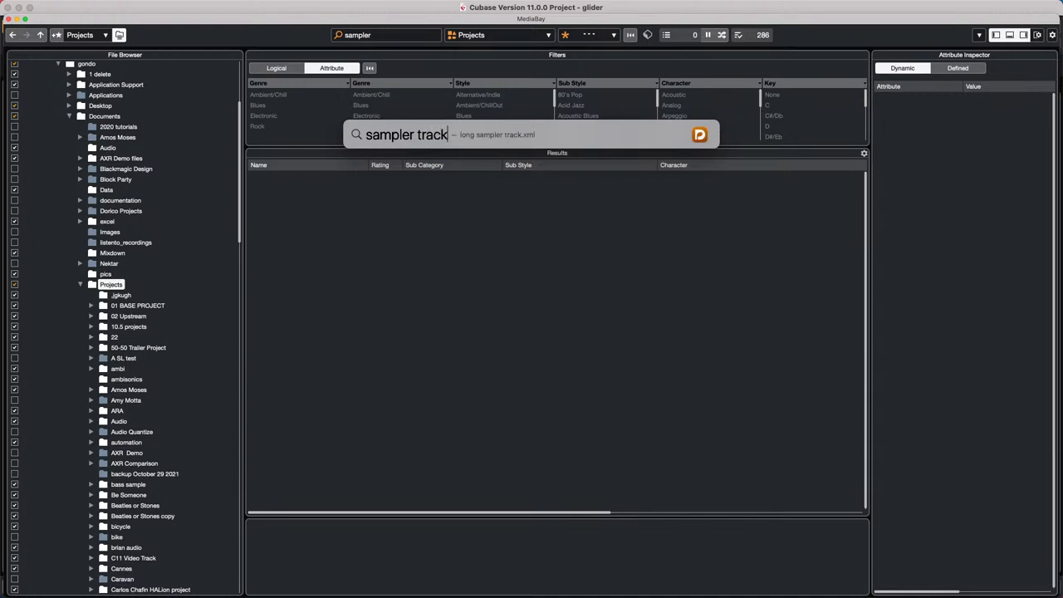
key("Return")
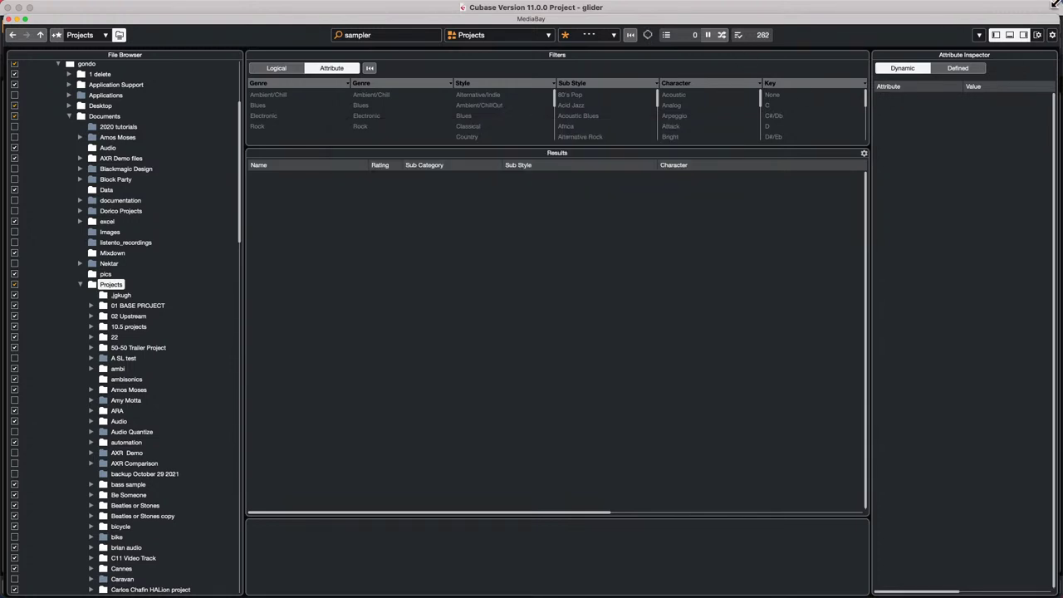
key("super+space")
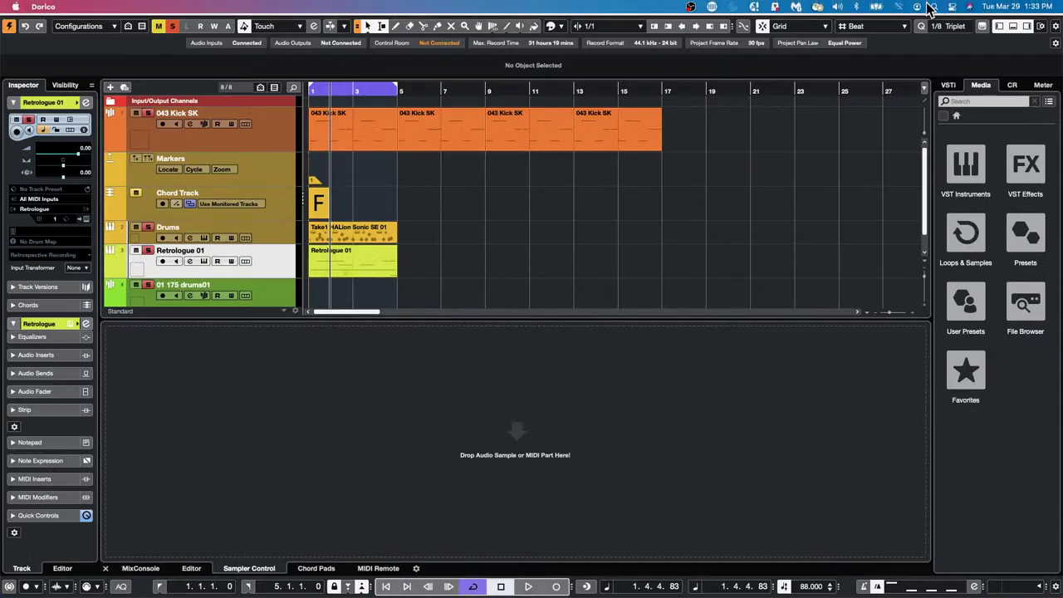
key("super+space")
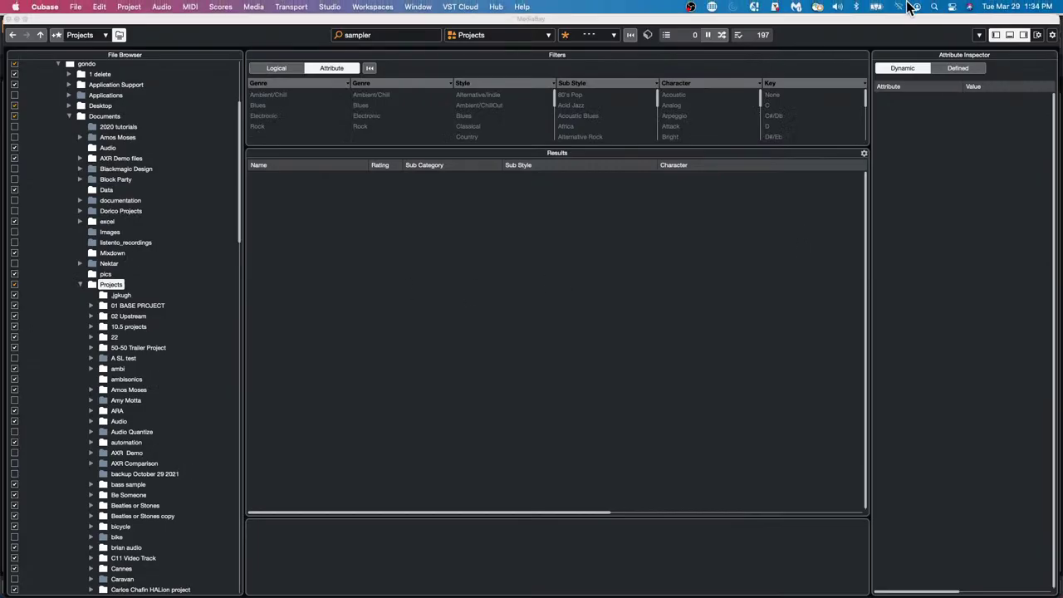
left_click(931, 8)
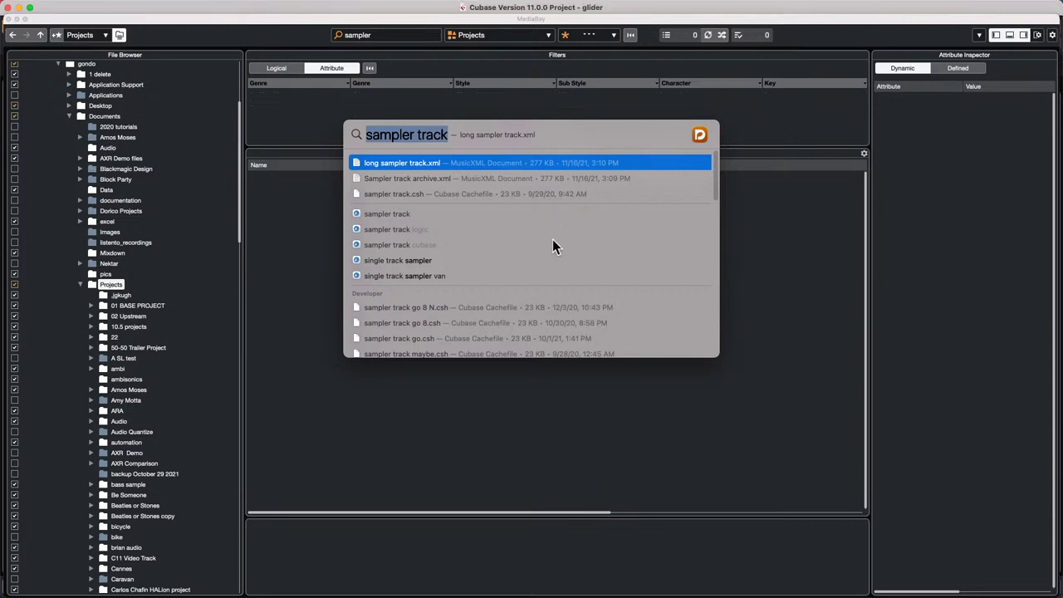
- Scroll the search results and open the Sampler Track 808 Example folder
scroll(523, 264, "down", 3)
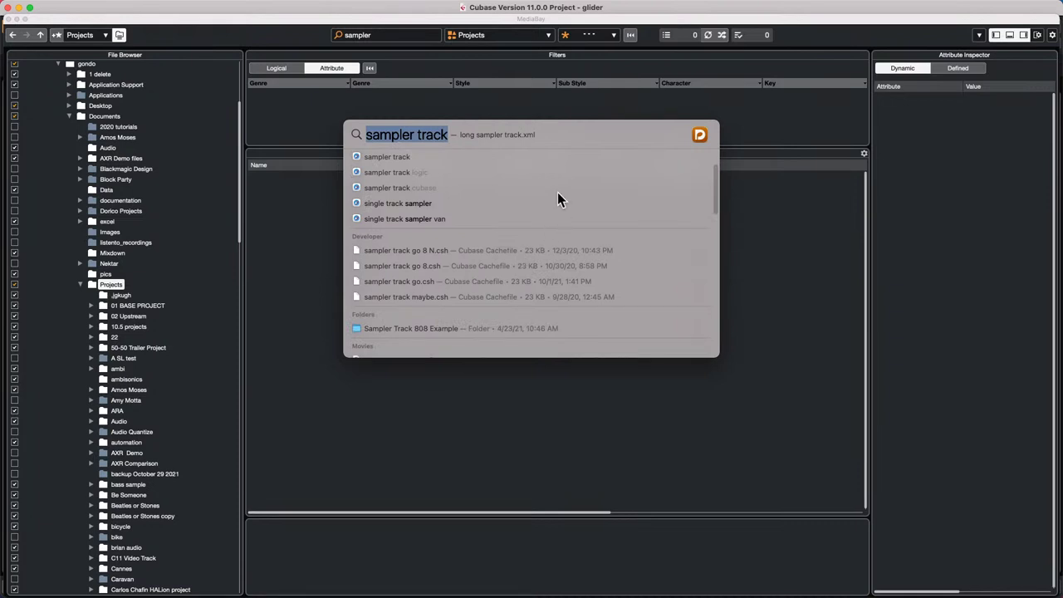
scroll(557, 195, "down", 3)
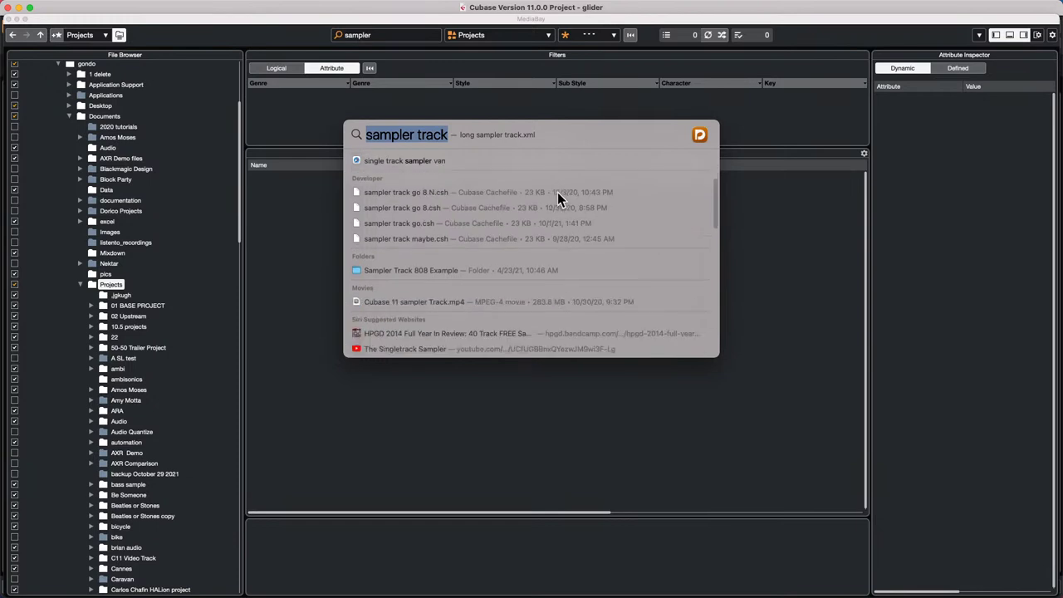
scroll(558, 193, "down", 6)
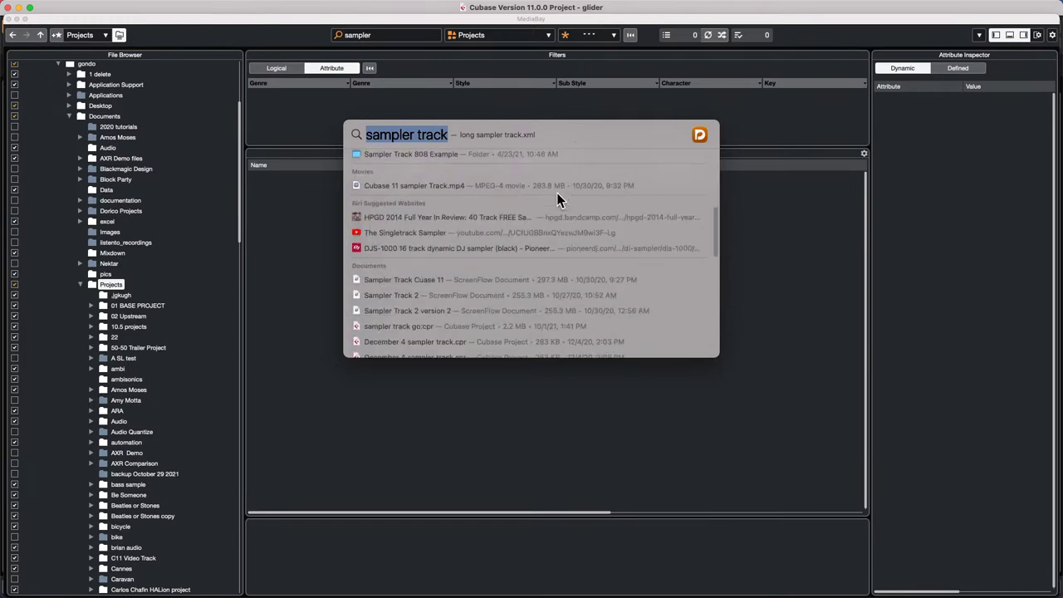
scroll(557, 200, "down", 6)
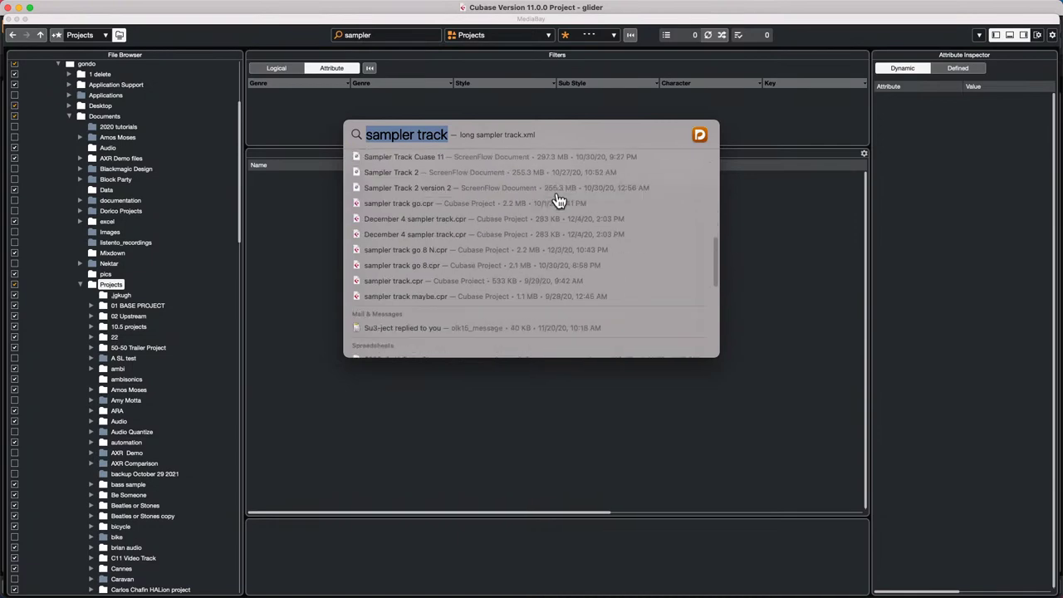
scroll(559, 201, "down", 10)
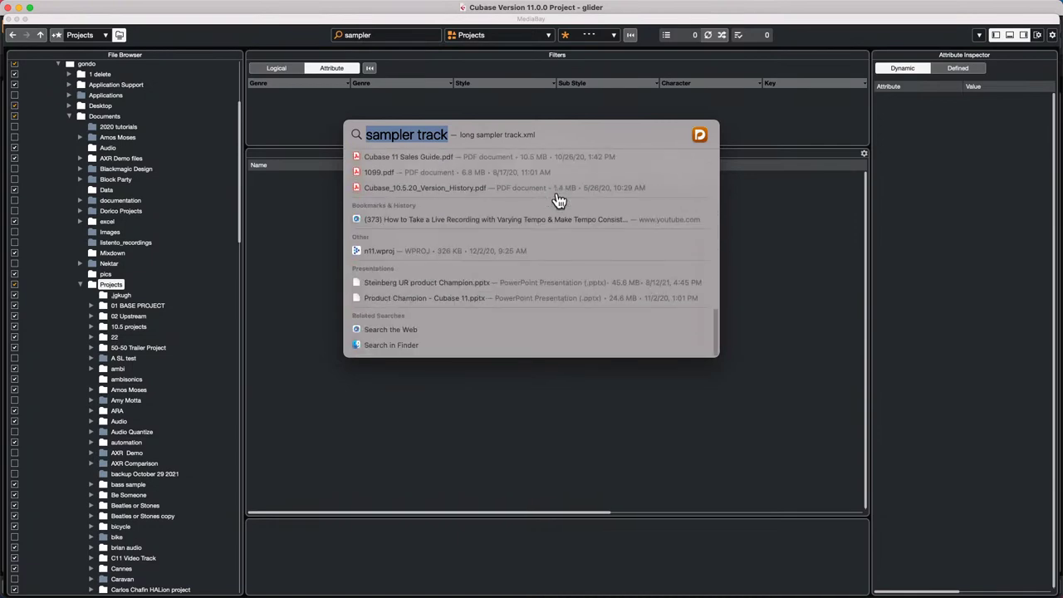
scroll(559, 201, "up", 15)
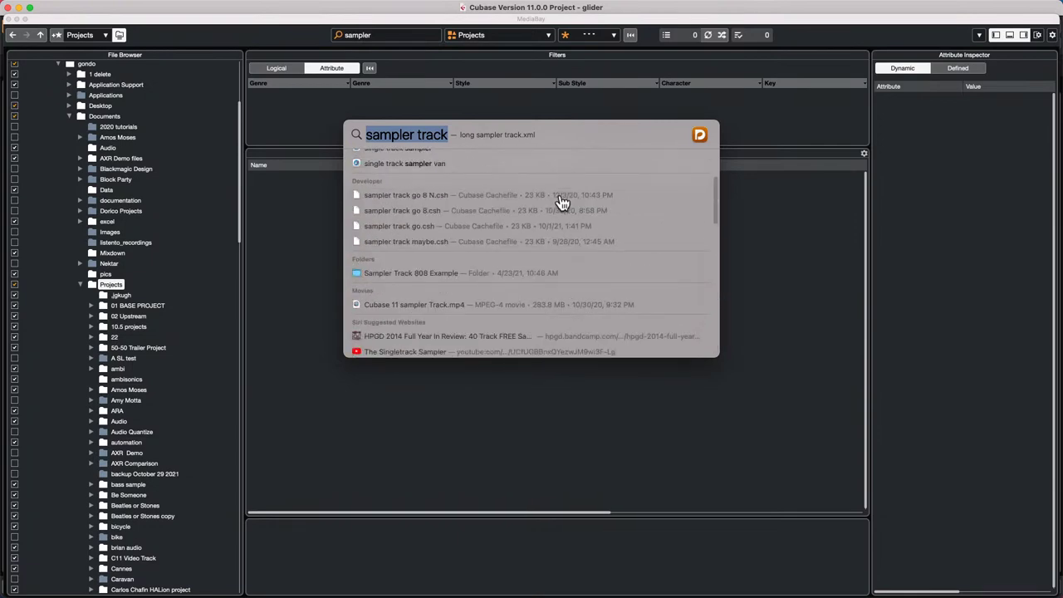
scroll(563, 202, "up", 3)
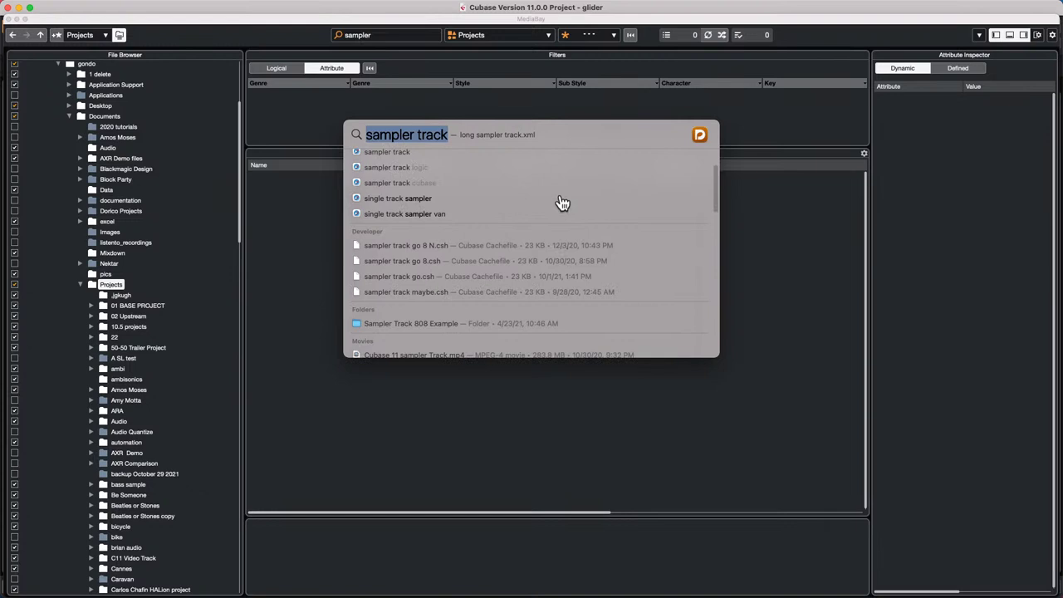
scroll(562, 202, "up", 2)
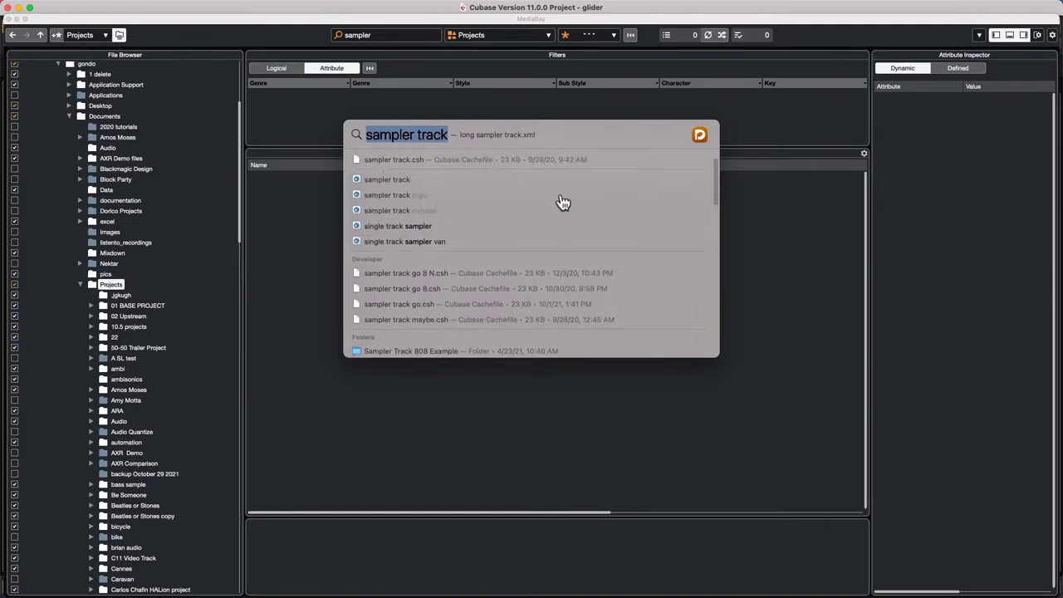
scroll(562, 202, "up", 3)
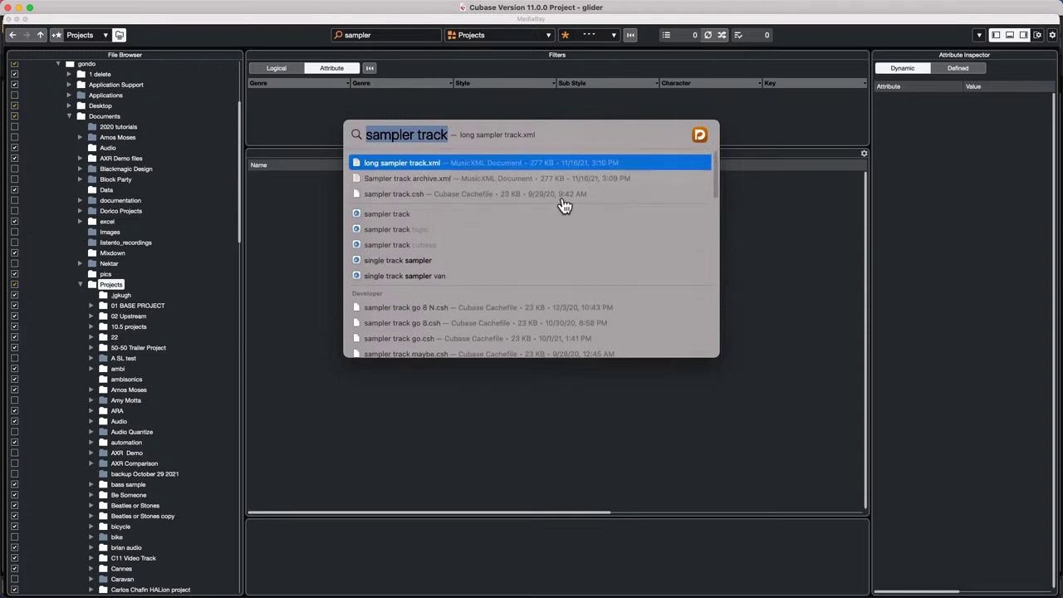
scroll(564, 206, "down", 3)
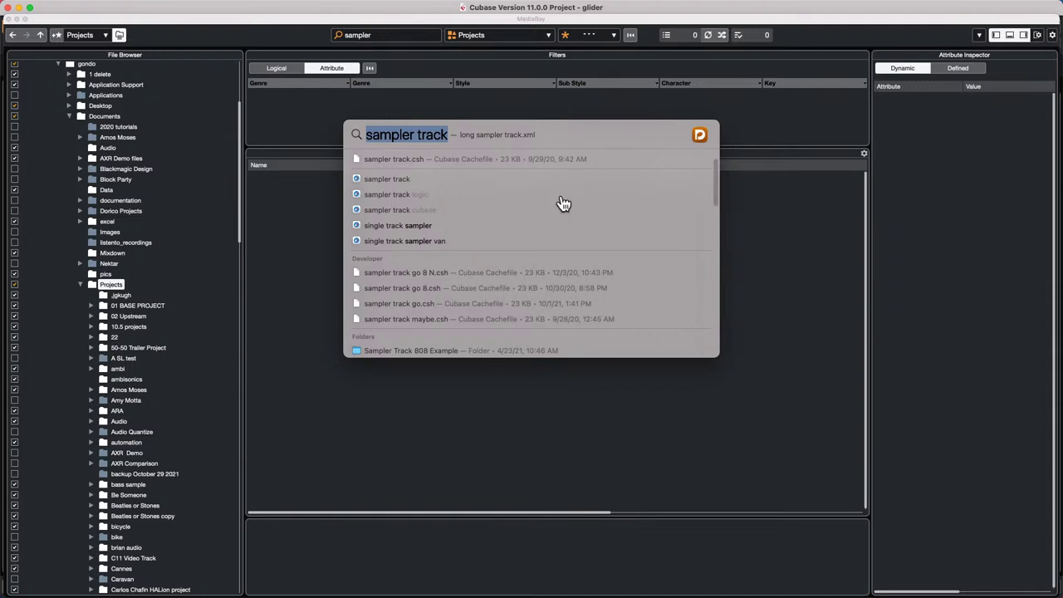
scroll(511, 305, "down", 1)
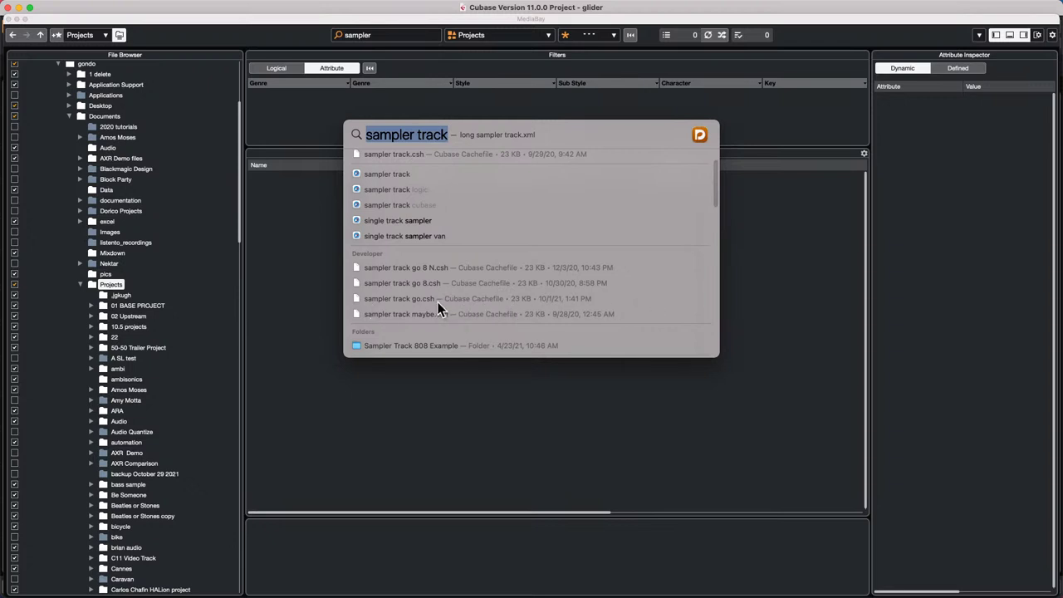
left_click(381, 304)
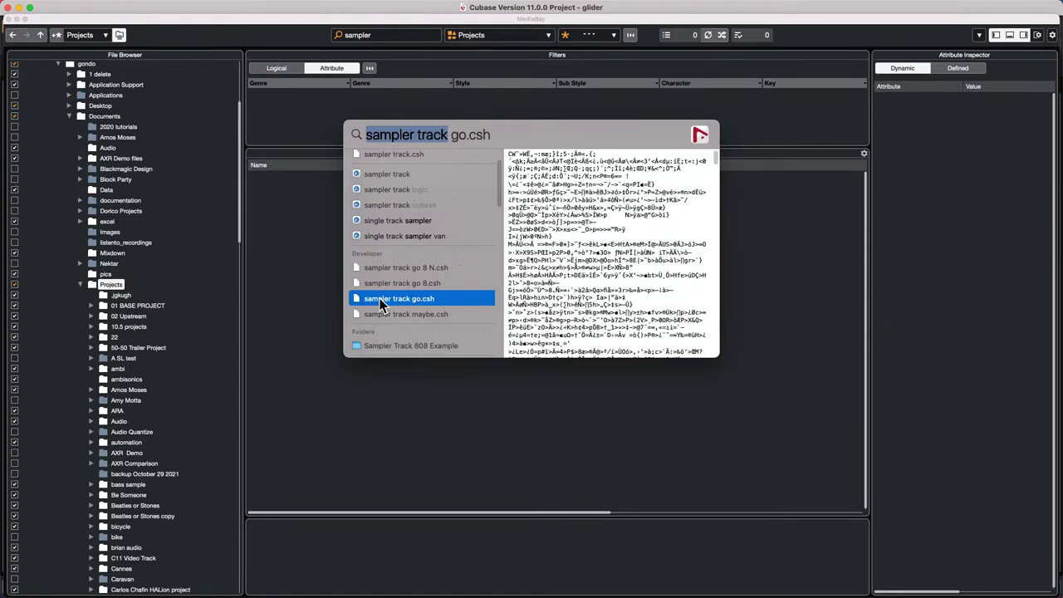
left_click(410, 345)
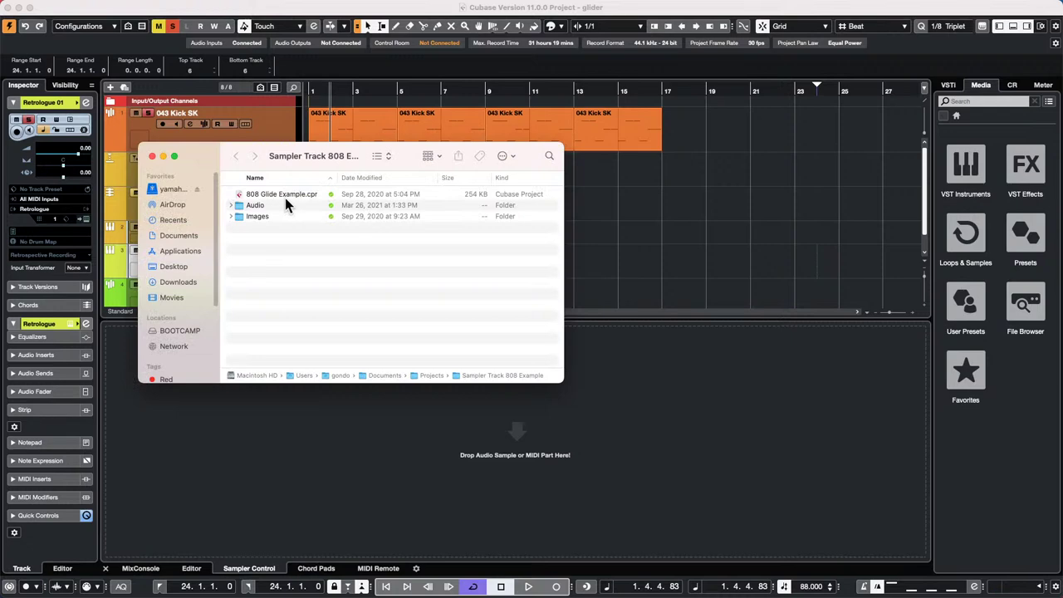
- Open 808 Glide Example.cpr in its default app, then list its Open With alternatives
left_click(303, 192)
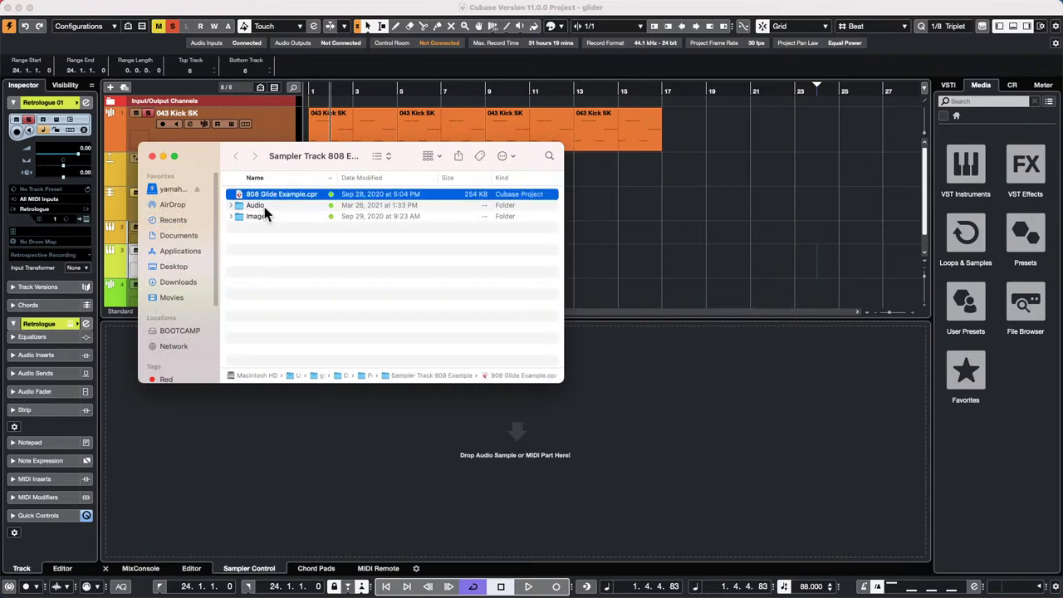
double_click(296, 194)
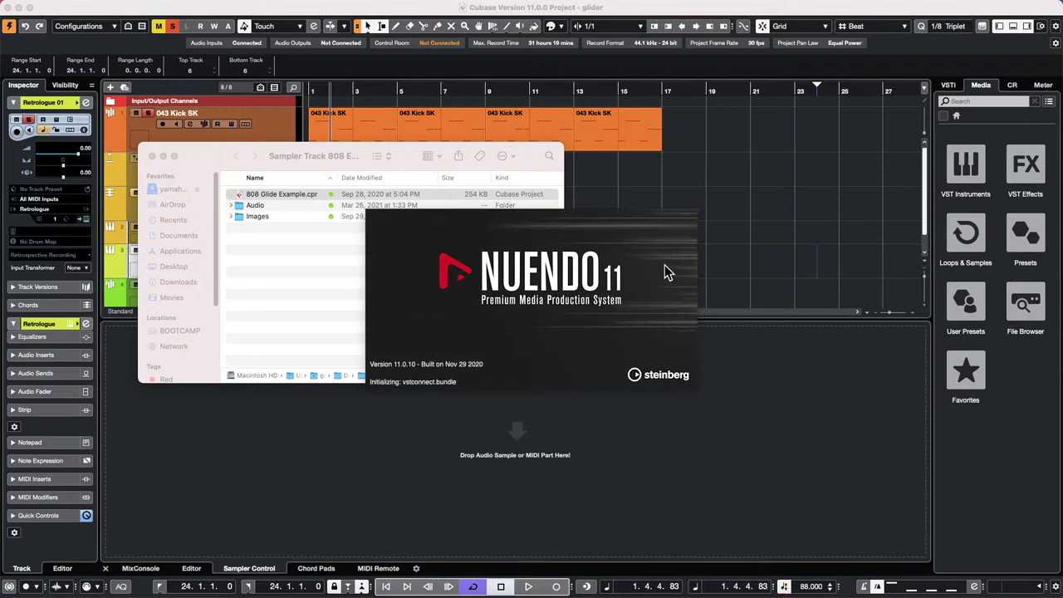
left_click(300, 262)
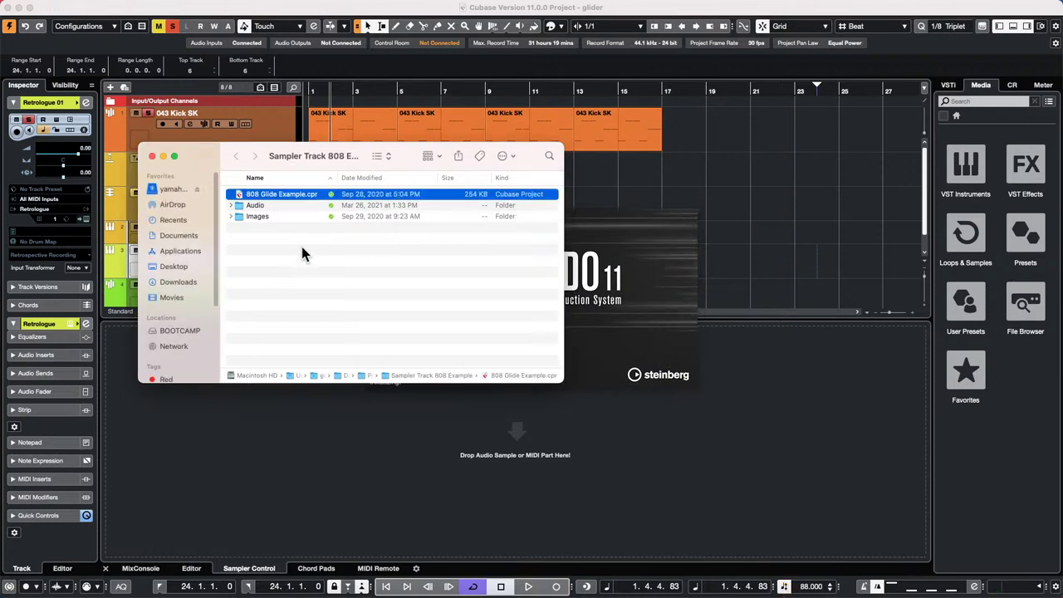
right_click(299, 193)
mouse_move(382, 212)
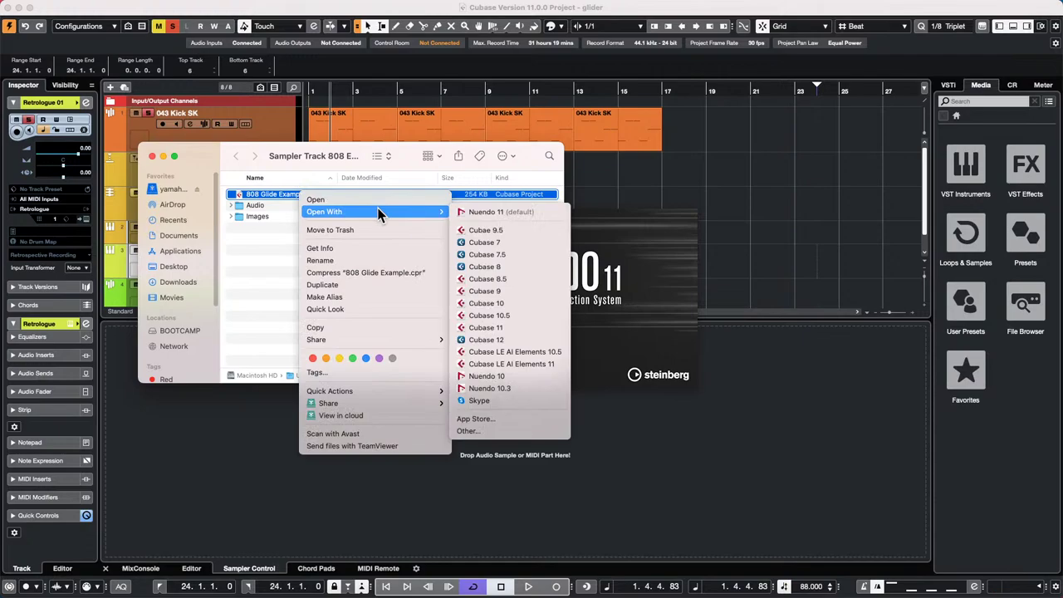
- Open 808 Glide Example.cpr with Cubase 11 and activate the project
left_click(521, 336)
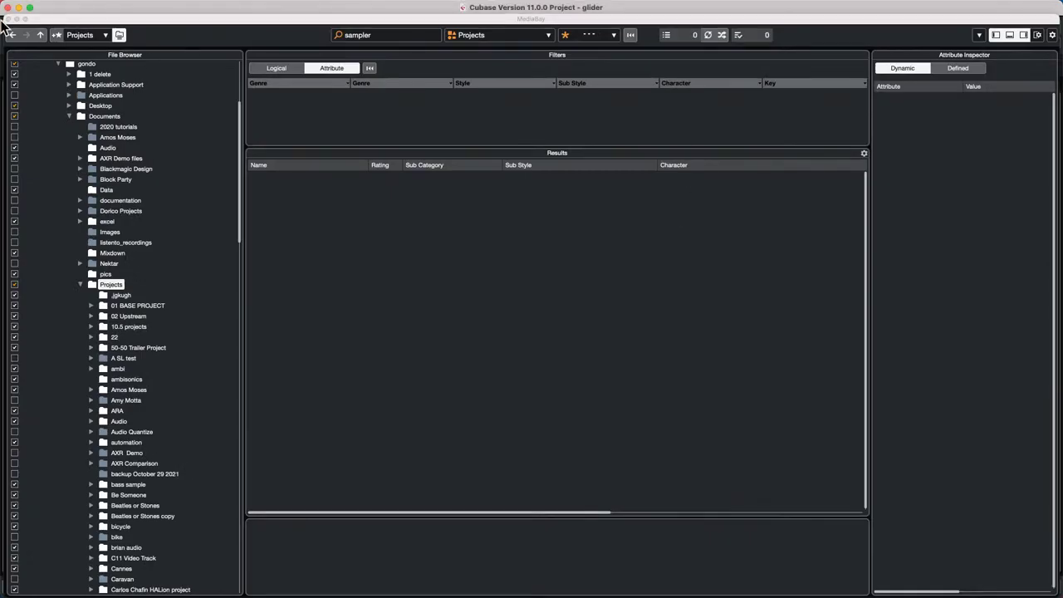
left_click(817, 328)
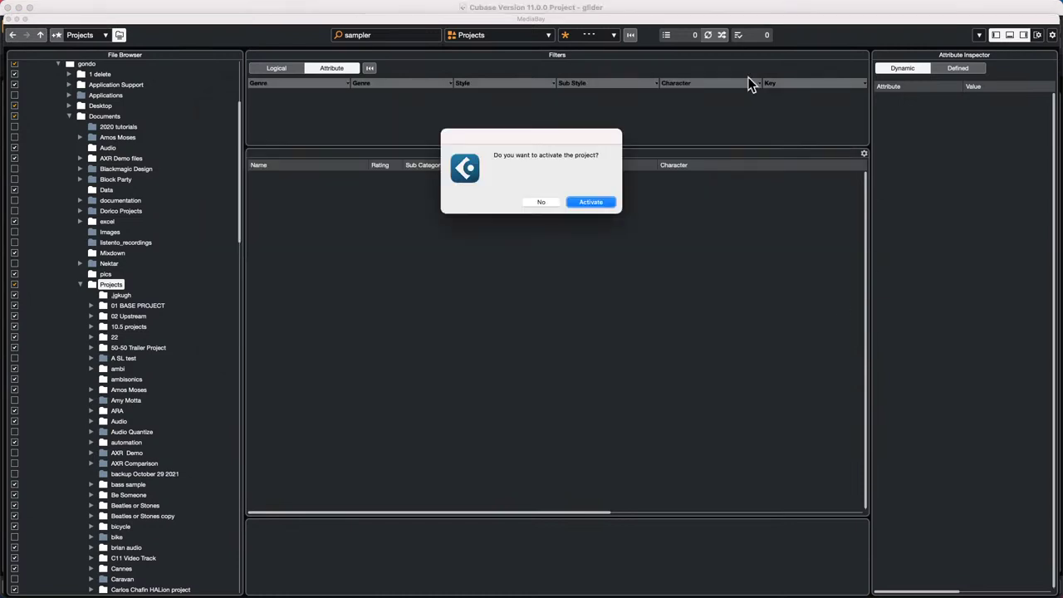
left_click(601, 205)
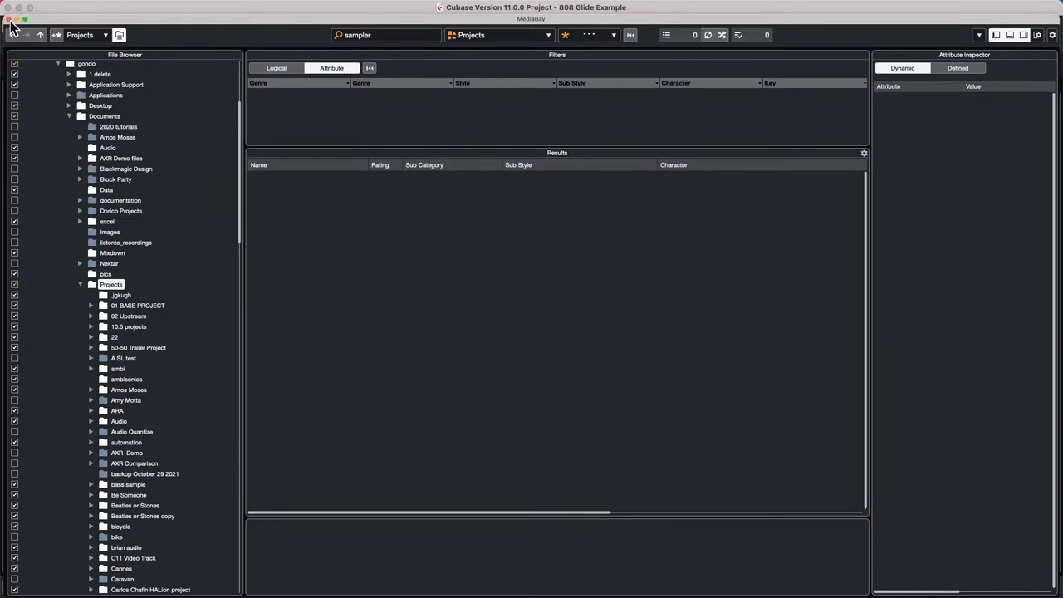
- Close MediaBay, start playback, dismiss the warning and switch applications
left_click(9, 18)
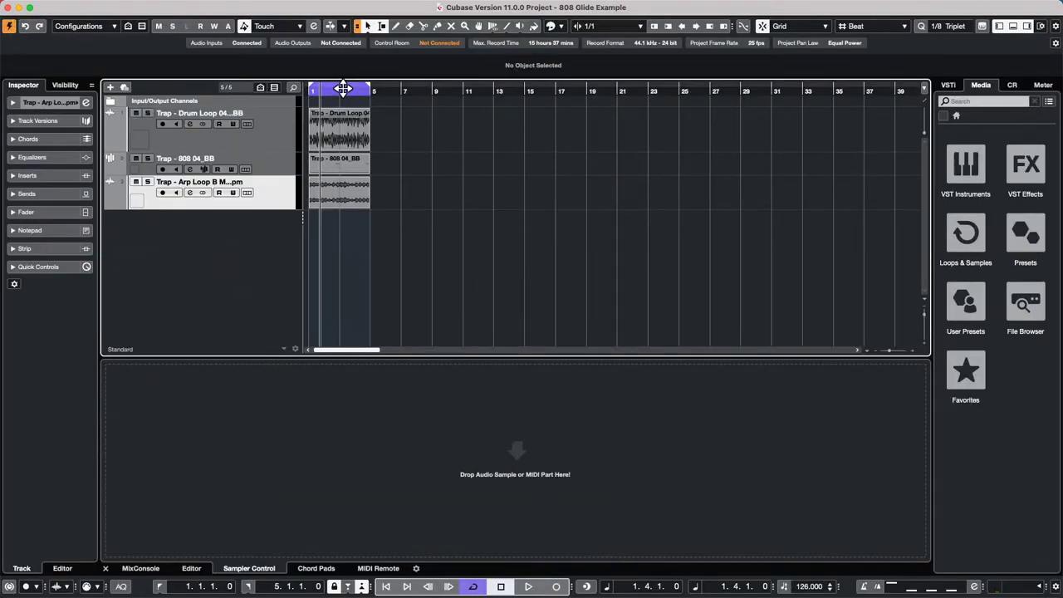
key("space")
key("space")
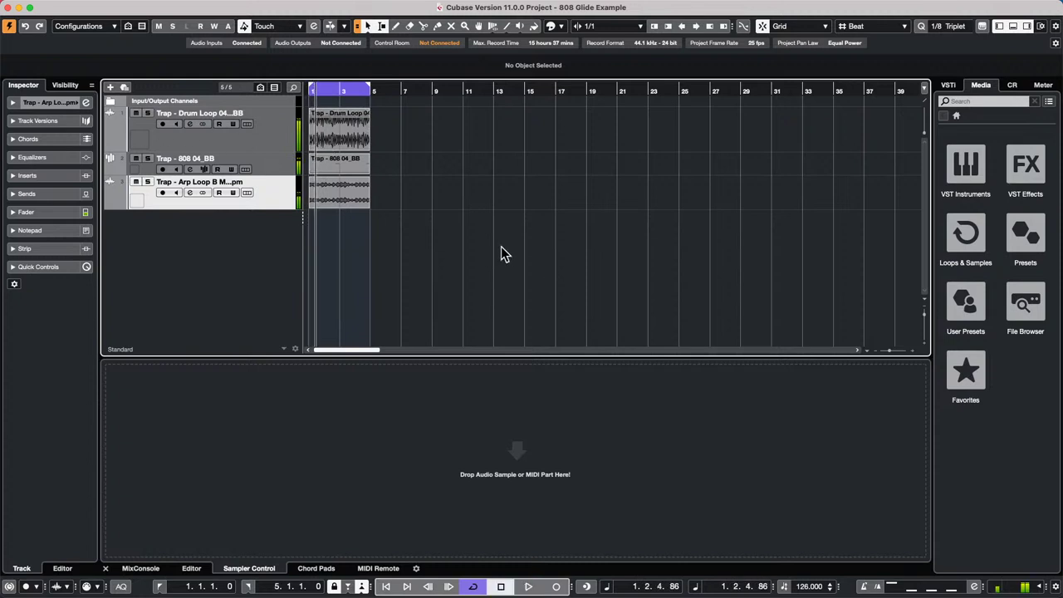
mouse_move(50, 6)
key("Return")
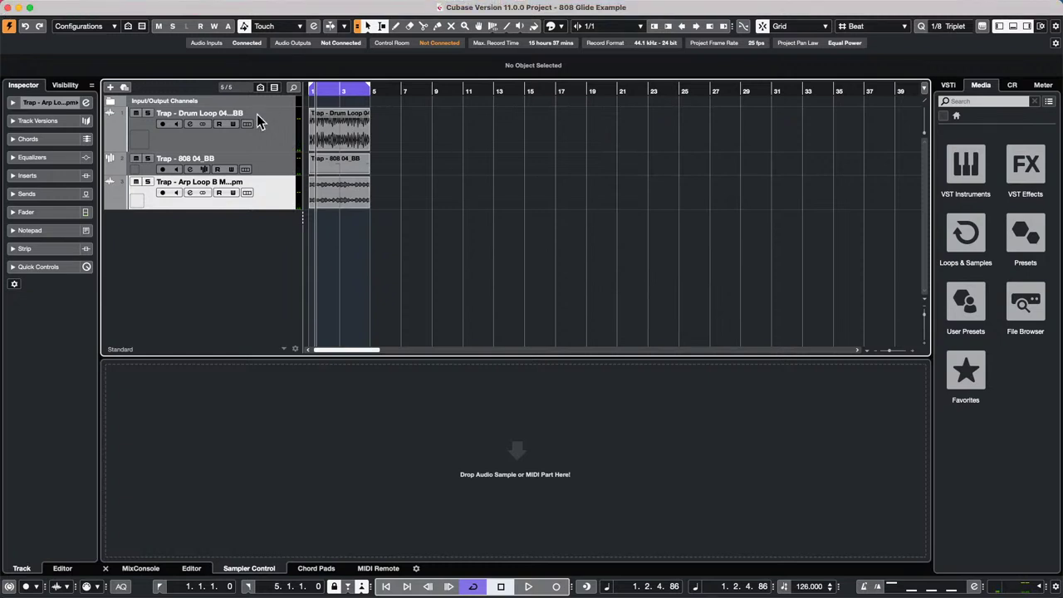
key("super+Tab")
key("super+Tab")
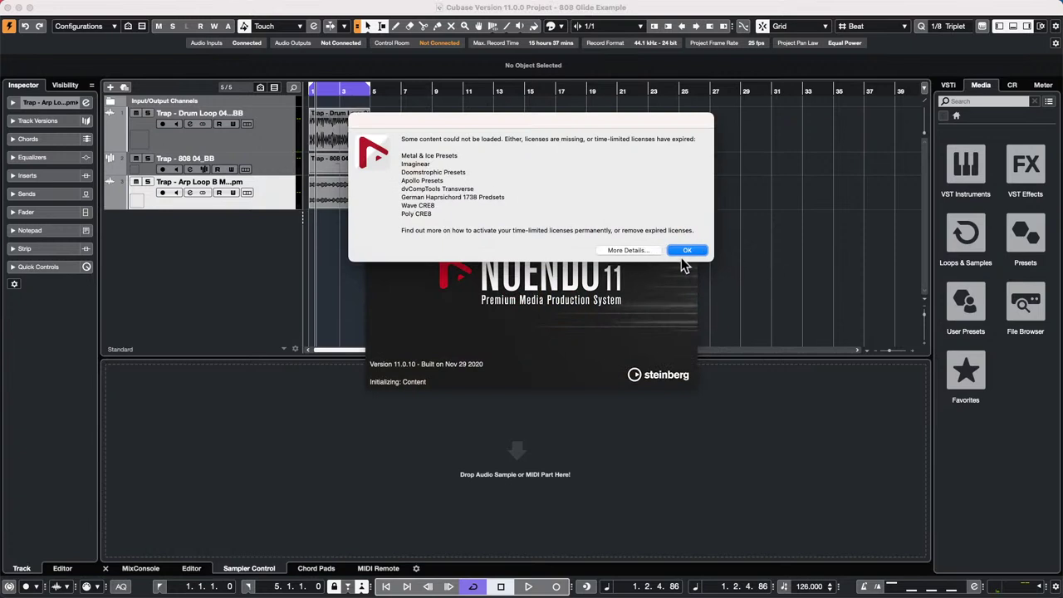
- Dismiss Nuendo's licence, network, driver, project-folder and Hub dialogs, then quit Nuendo
left_click(686, 252)
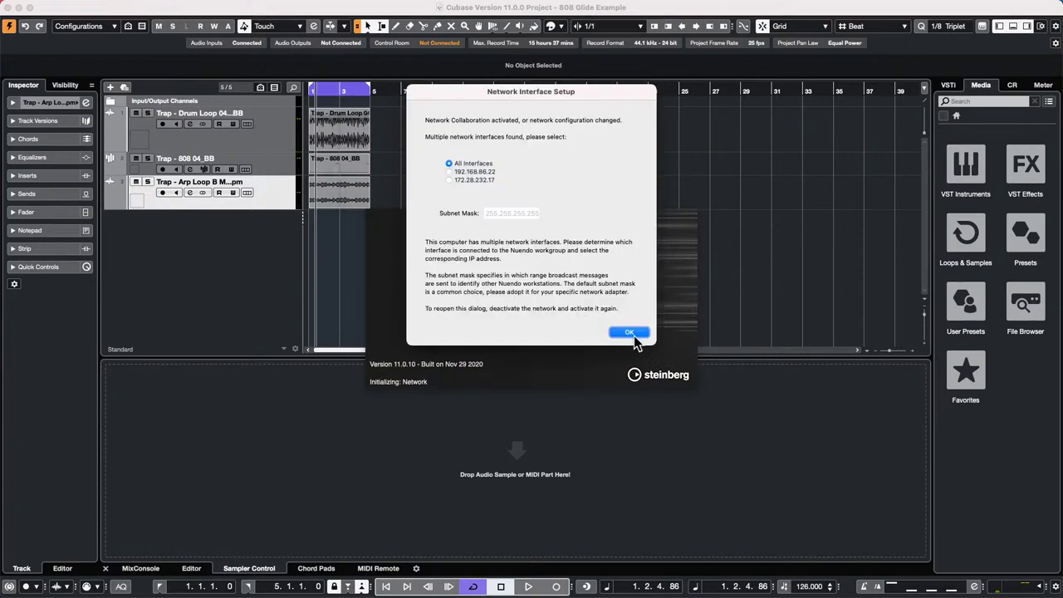
left_click(636, 334)
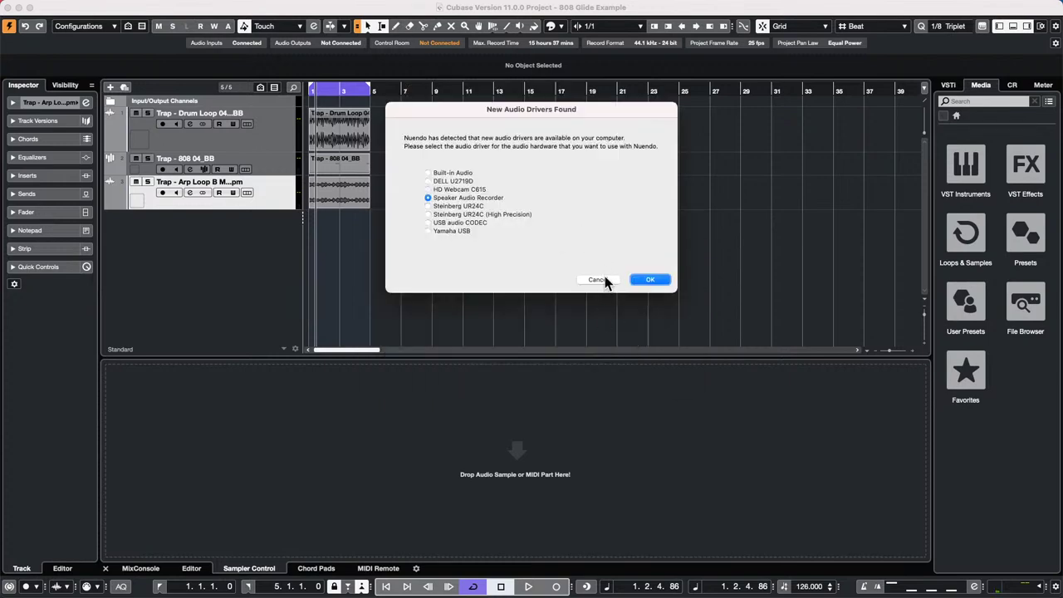
left_click(605, 278)
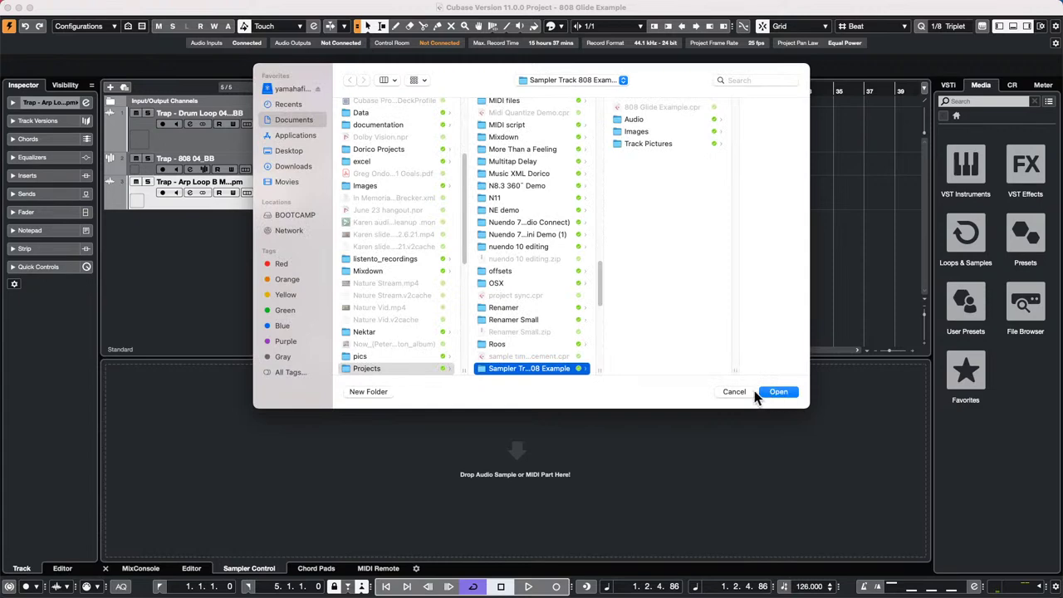
left_click(734, 392)
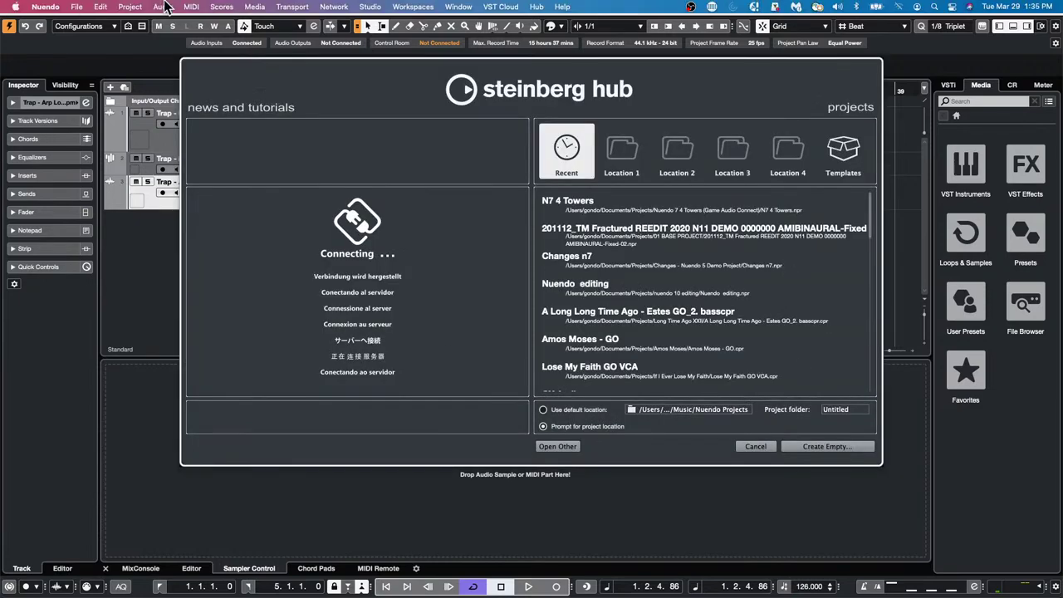
left_click(42, 6)
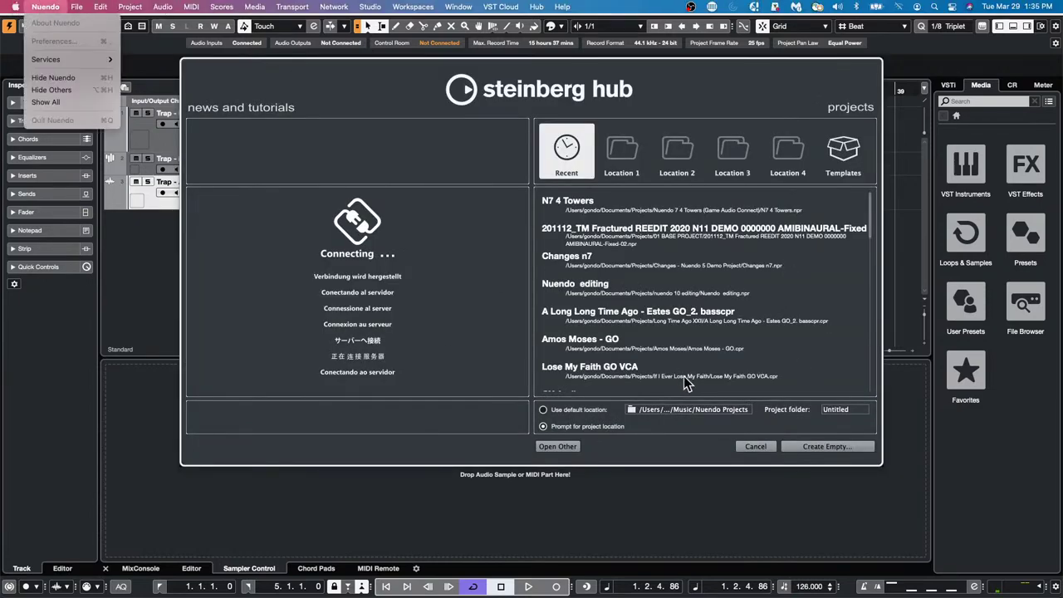
left_click(778, 459)
left_click(768, 449)
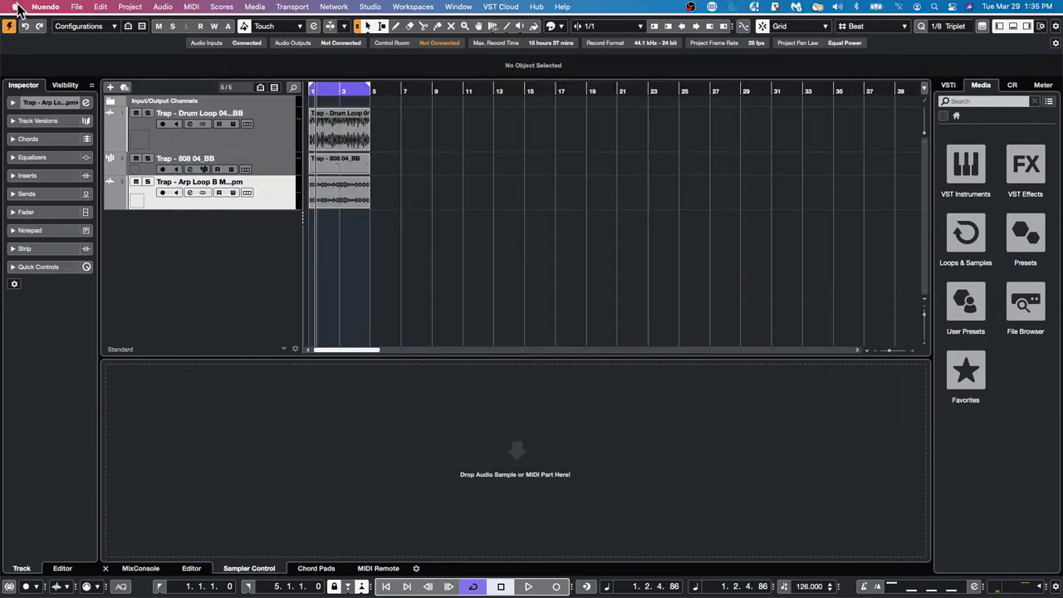
left_click(40, 8)
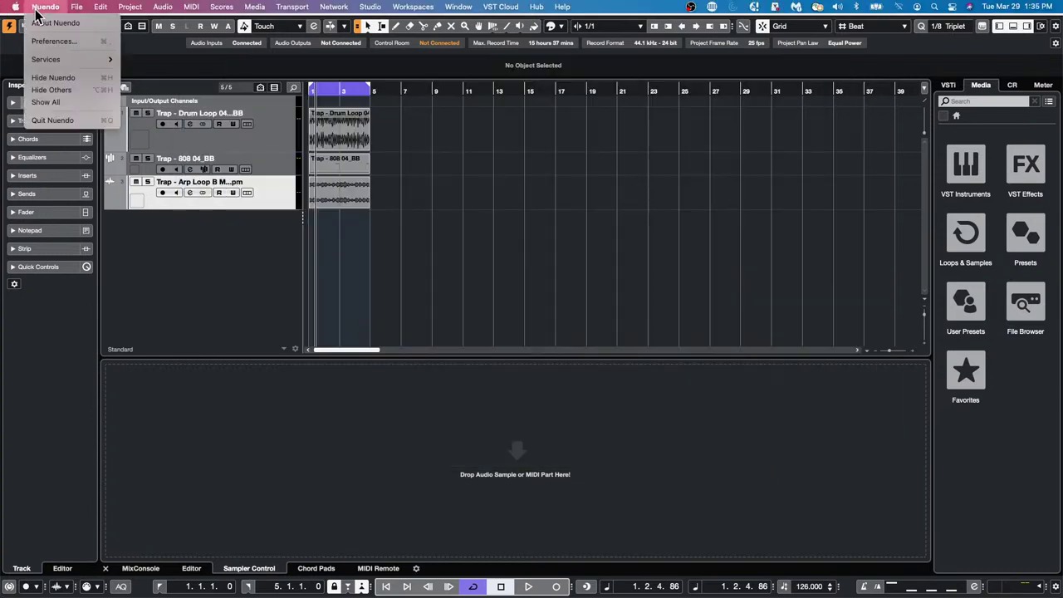
left_click(57, 122)
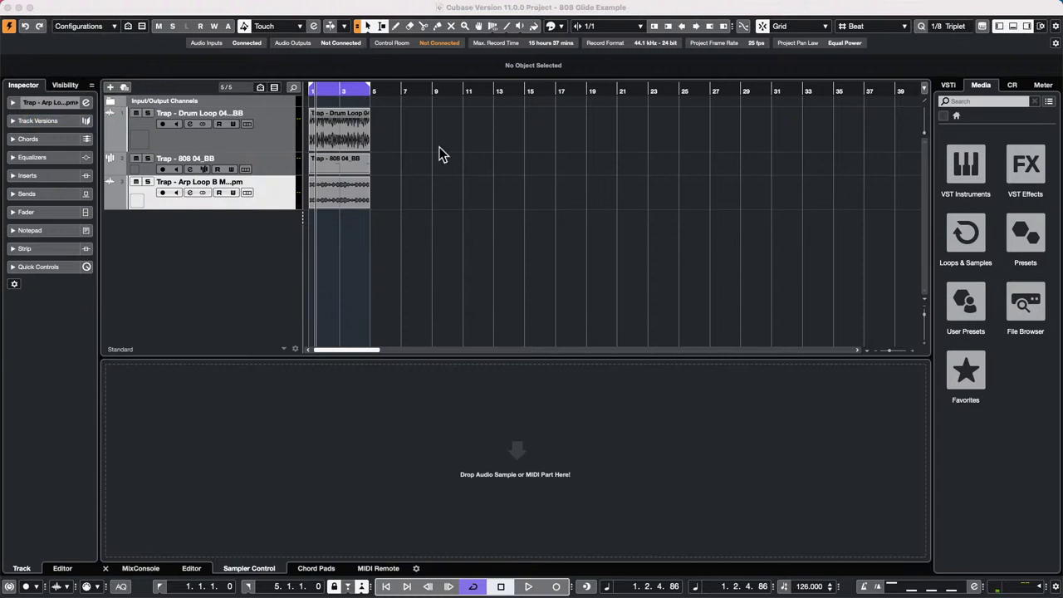
- Back in Cubase, play the project from the start, stop, and select the 808 track
left_click(345, 105)
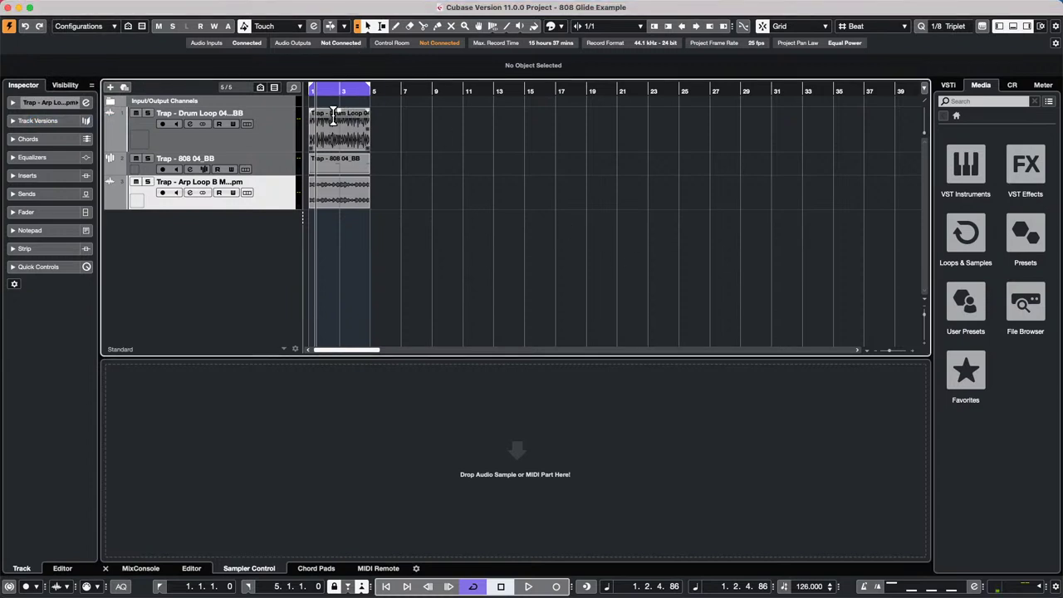
left_click_drag(349, 90, 218, 93)
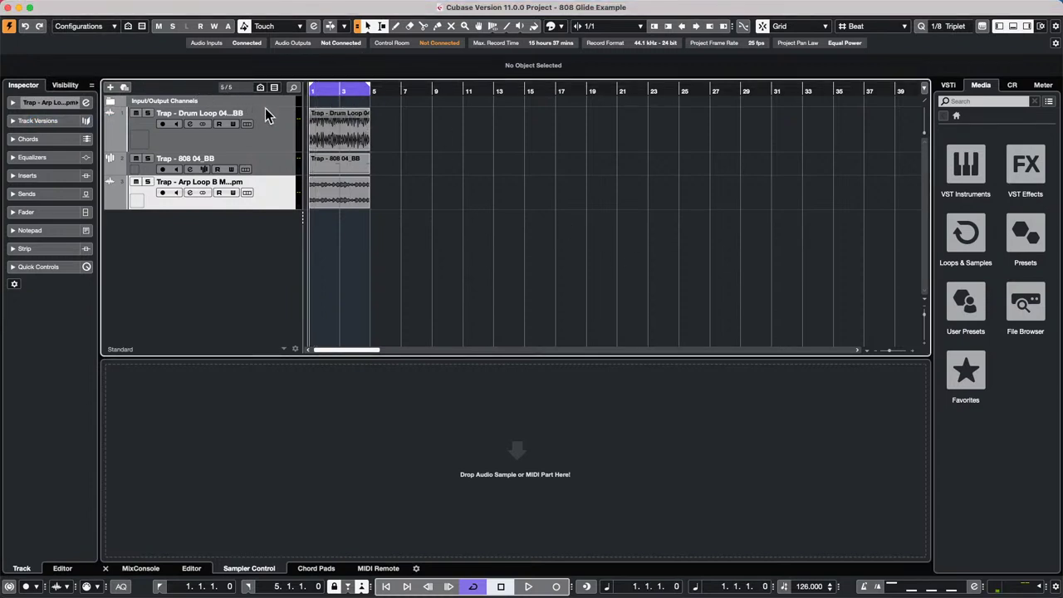
key("space")
key("space")
left_click(254, 133)
left_click(256, 202)
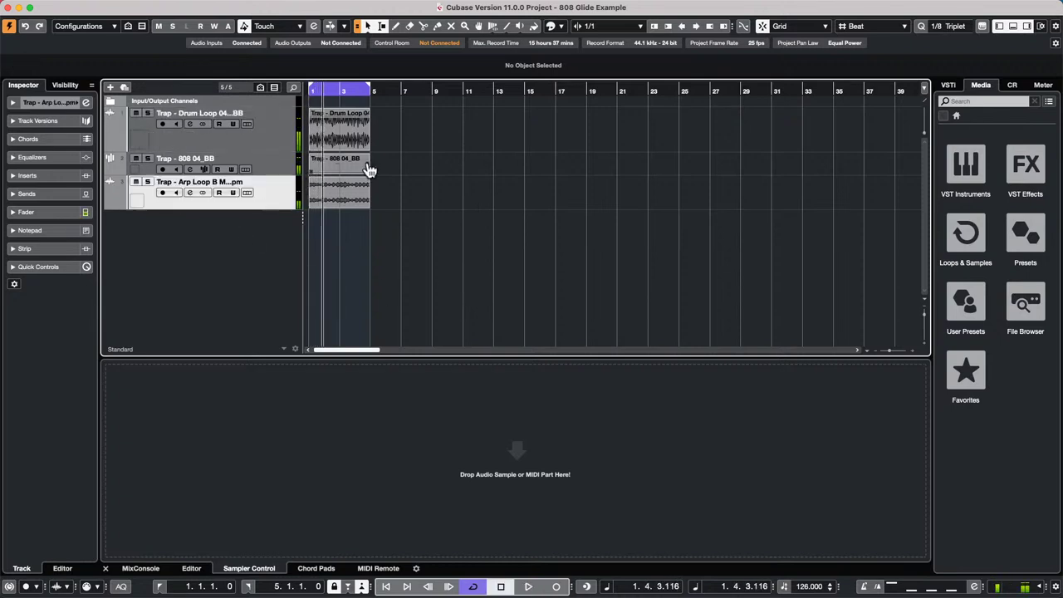
left_click(290, 169)
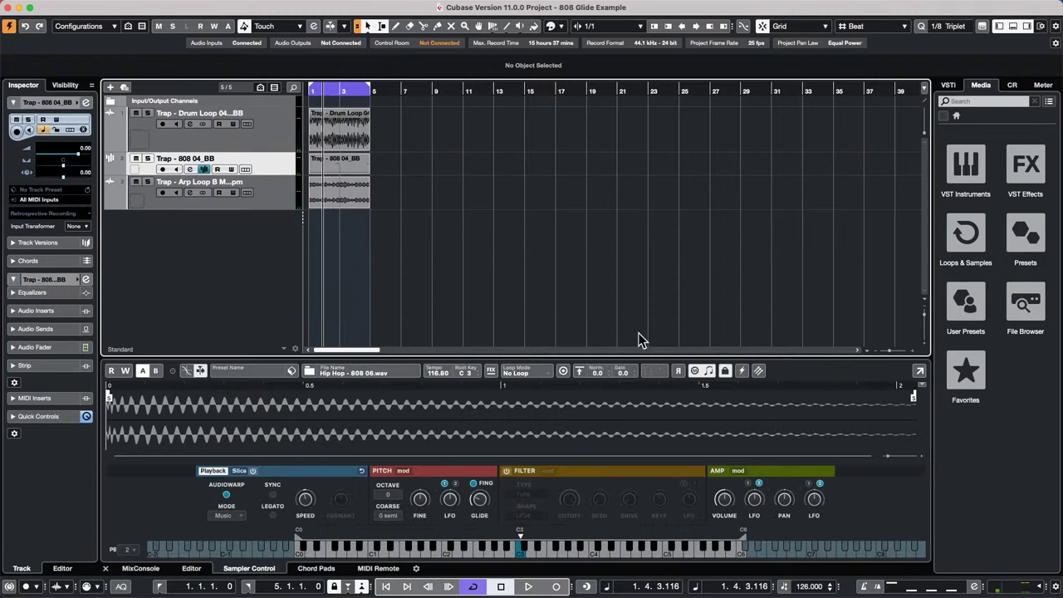
- Route the Yamaha HS7 control-room monitor to the Steinberg UR24C in Audio Connections
key("F4")
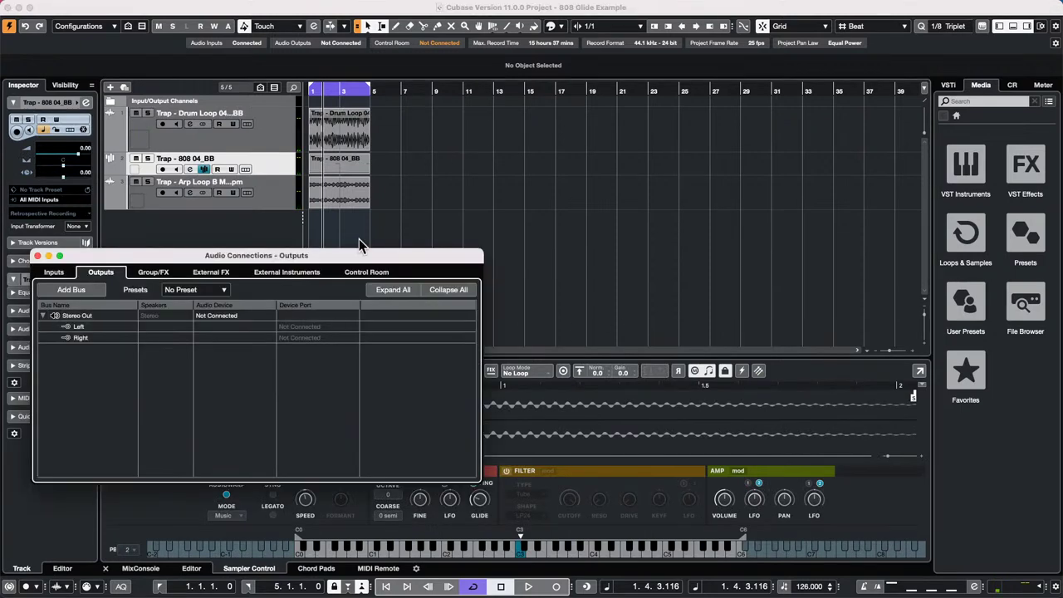
left_click(368, 274)
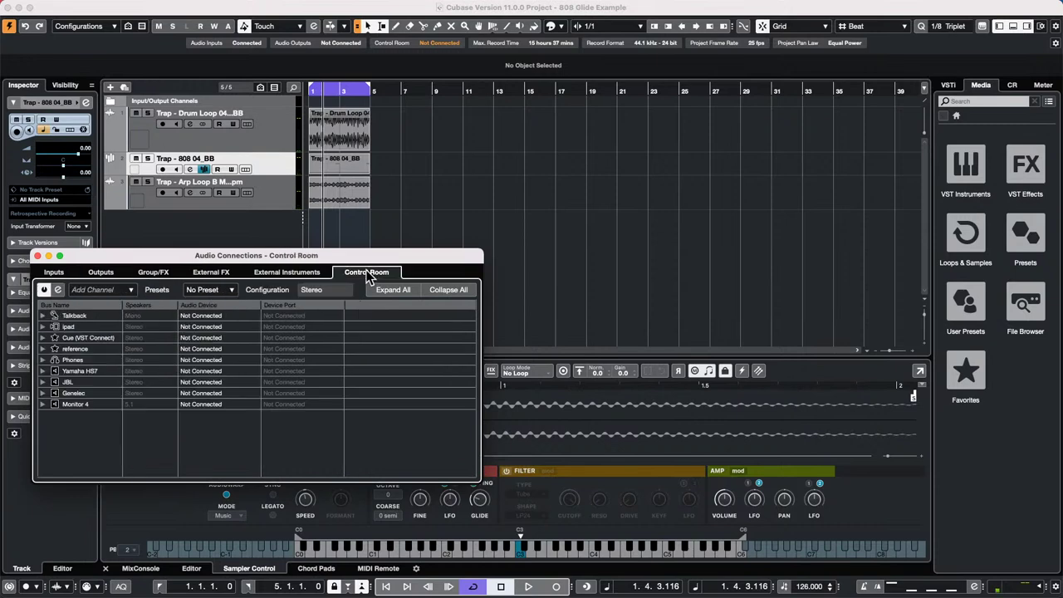
left_click(43, 371)
left_click(238, 371)
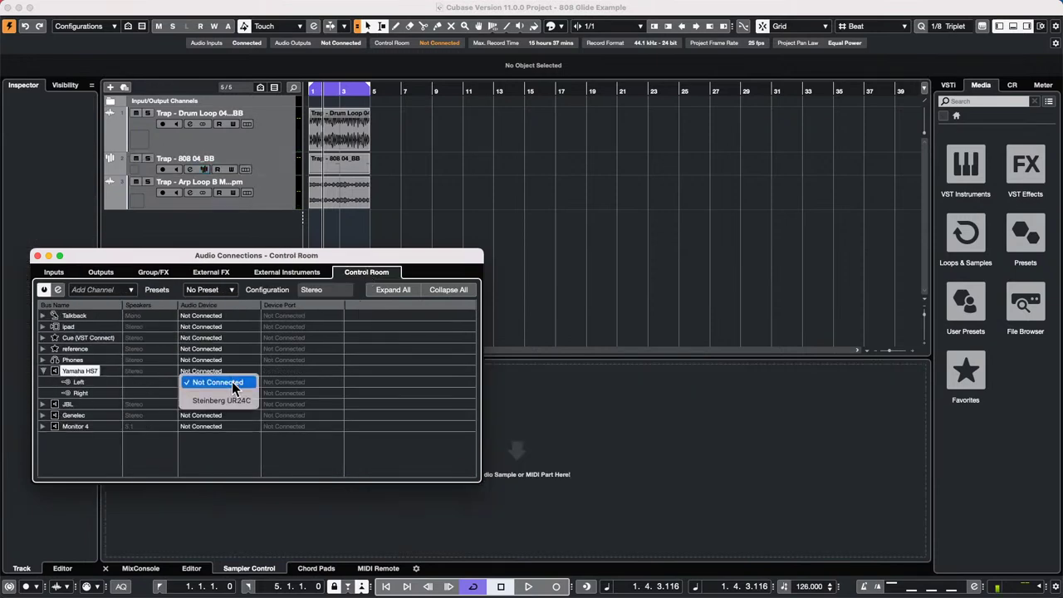
left_click(238, 399)
left_click(37, 256)
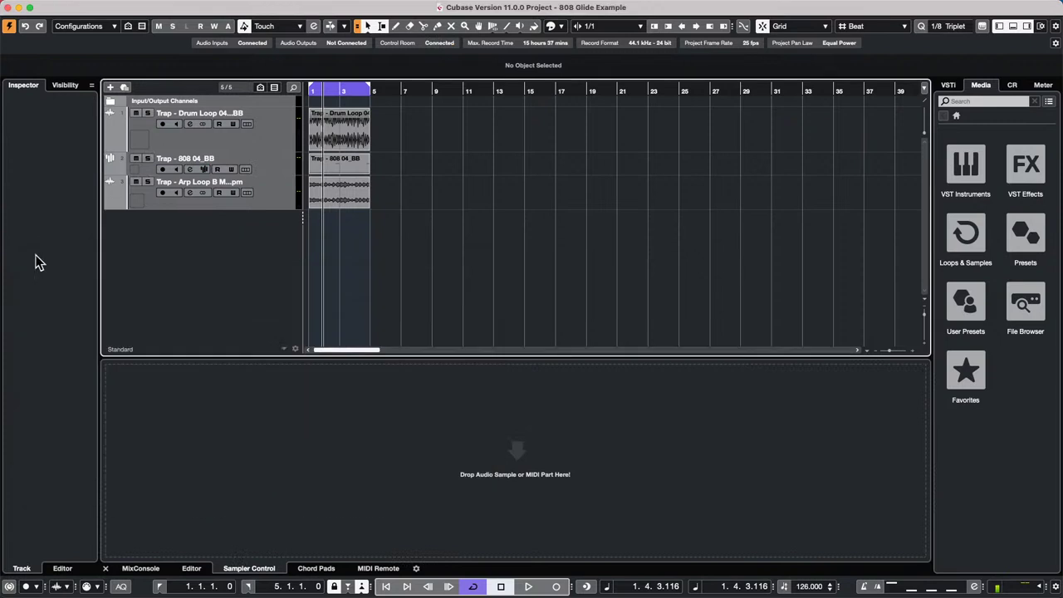
- Play the project from the start, stop, and show the 808 track's sampler
left_click_drag(332, 92, 102, 154)
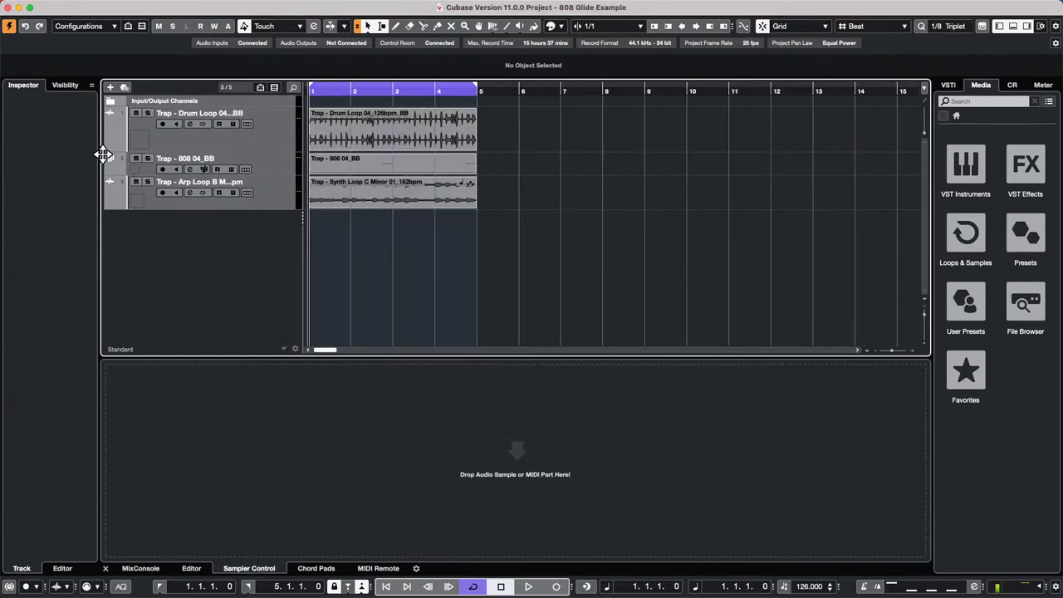
key("space")
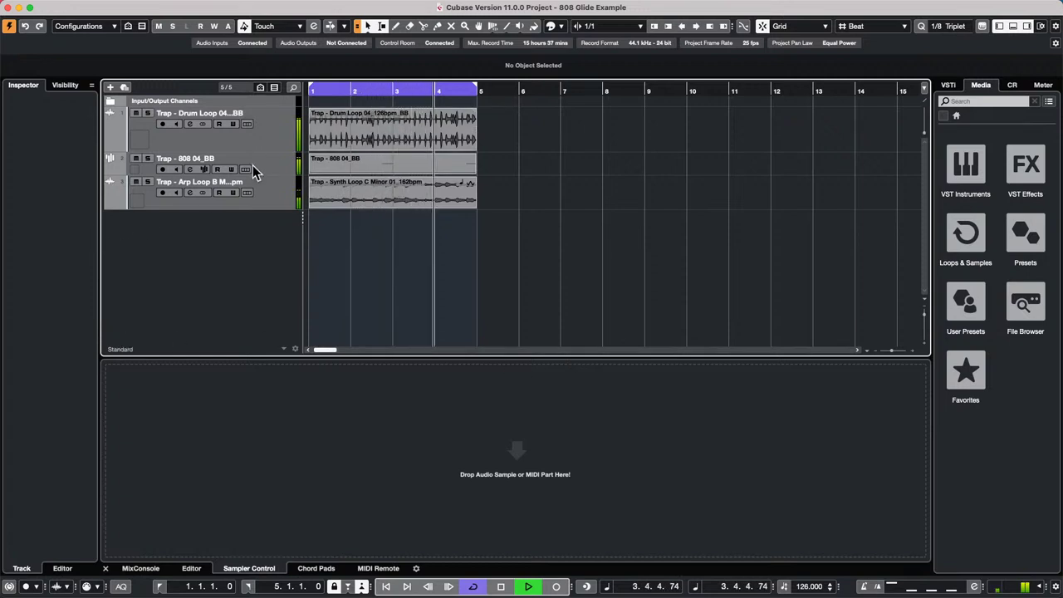
key("space")
left_click(280, 173)
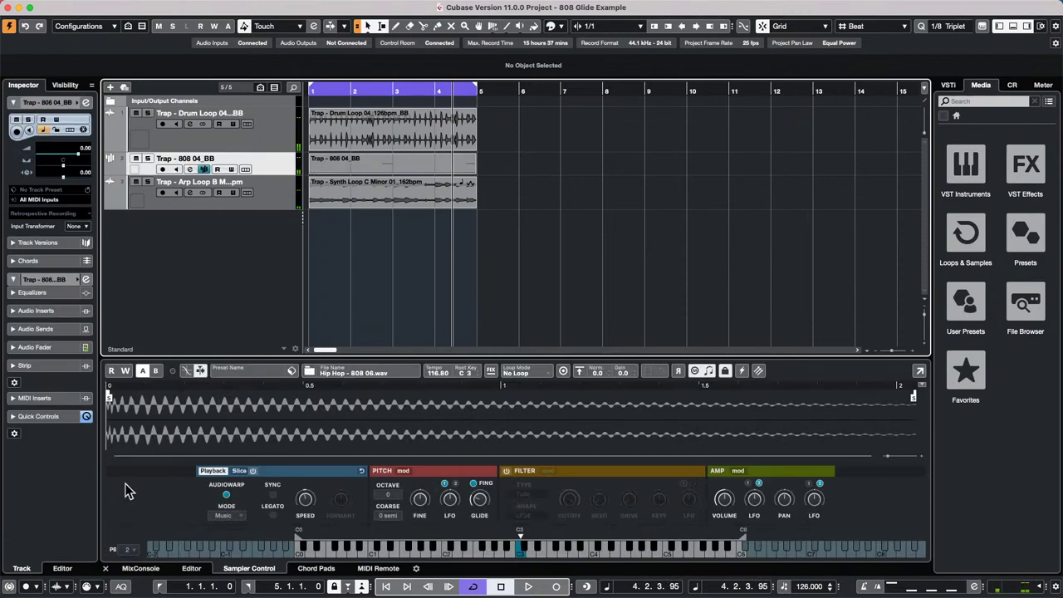
- Record-enable the 808 track, toggle its Sampler AudioWarp off and on, then close the project
left_click(162, 170)
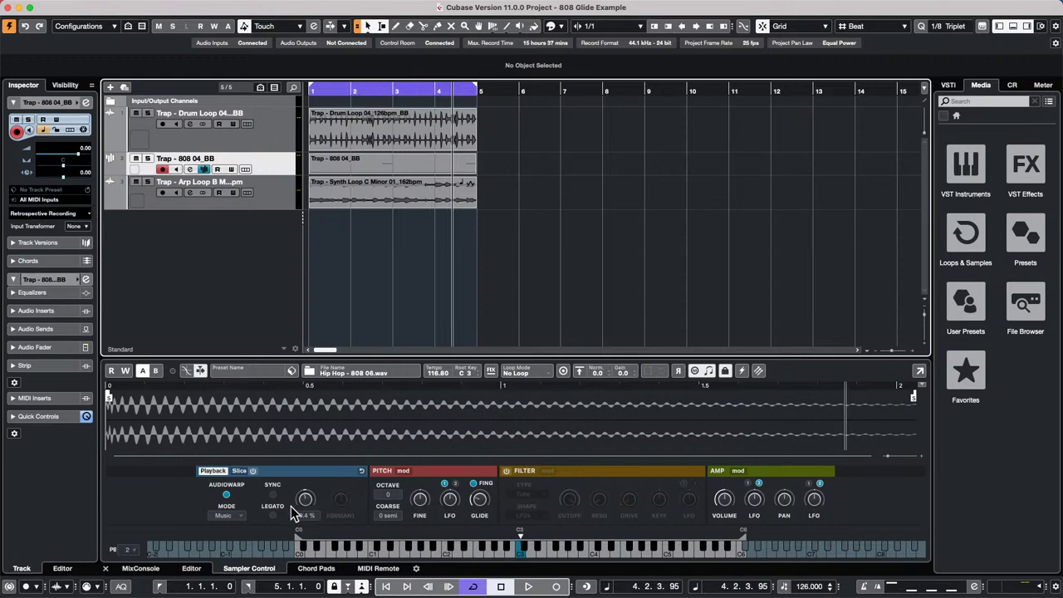
left_click(225, 494)
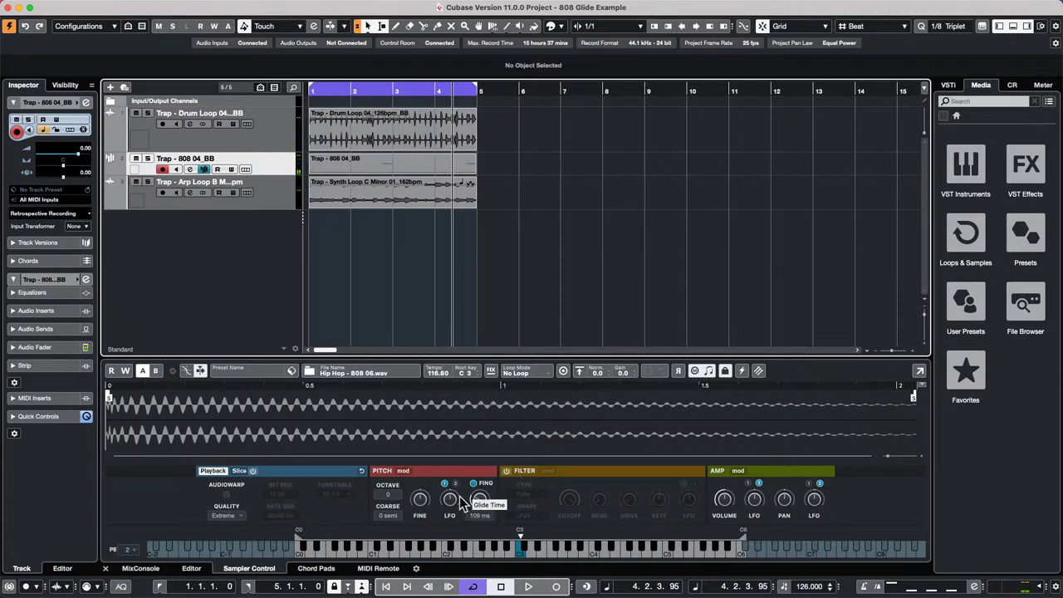
left_click(226, 494)
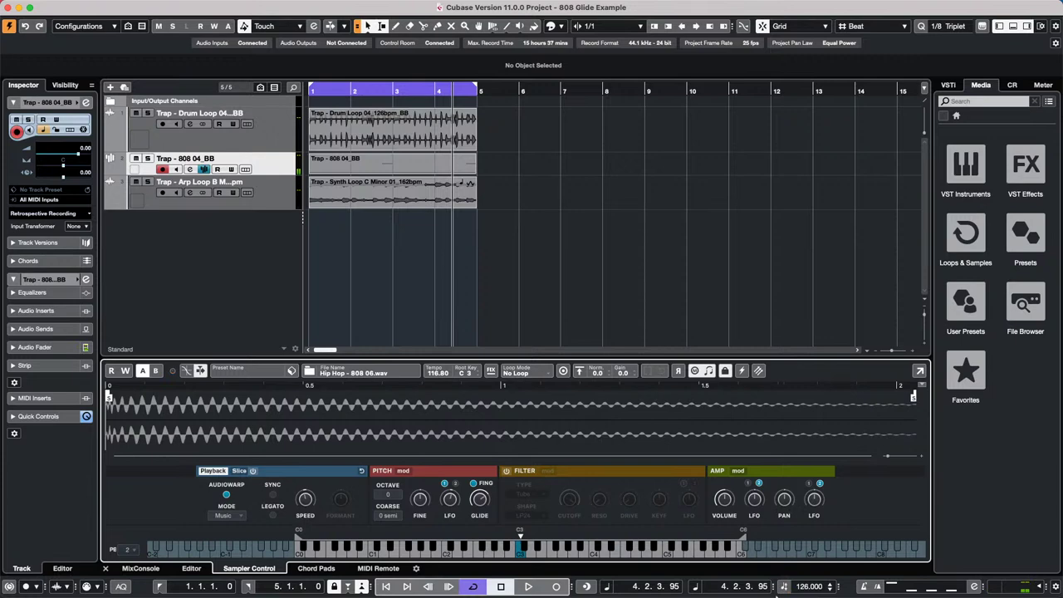
left_click(705, 371)
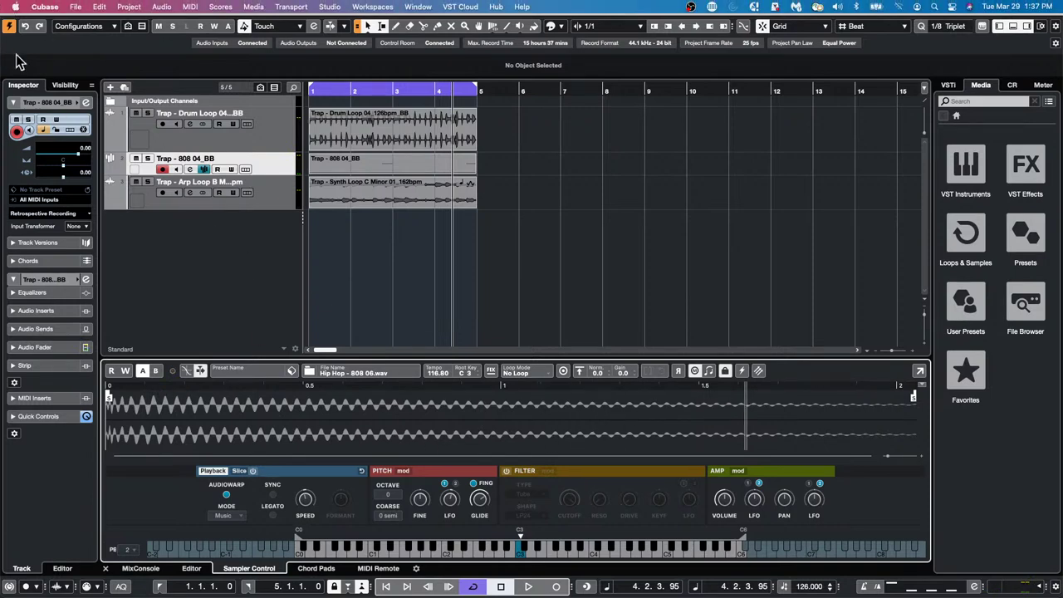
left_click(7, 7)
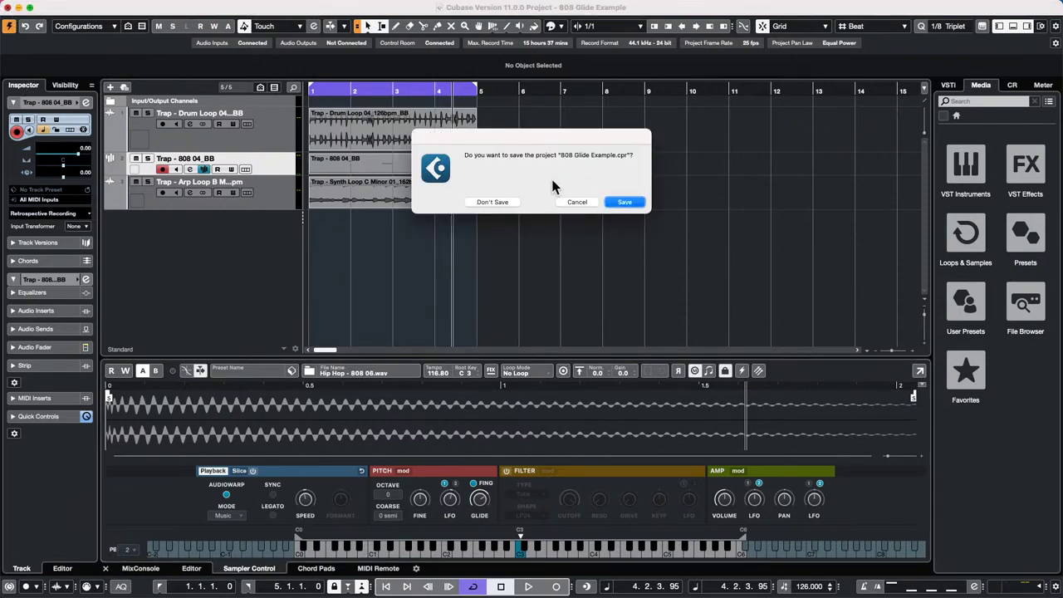
- Discard the changes to the 808 Glide Example project so the glider project is left open
left_click(495, 202)
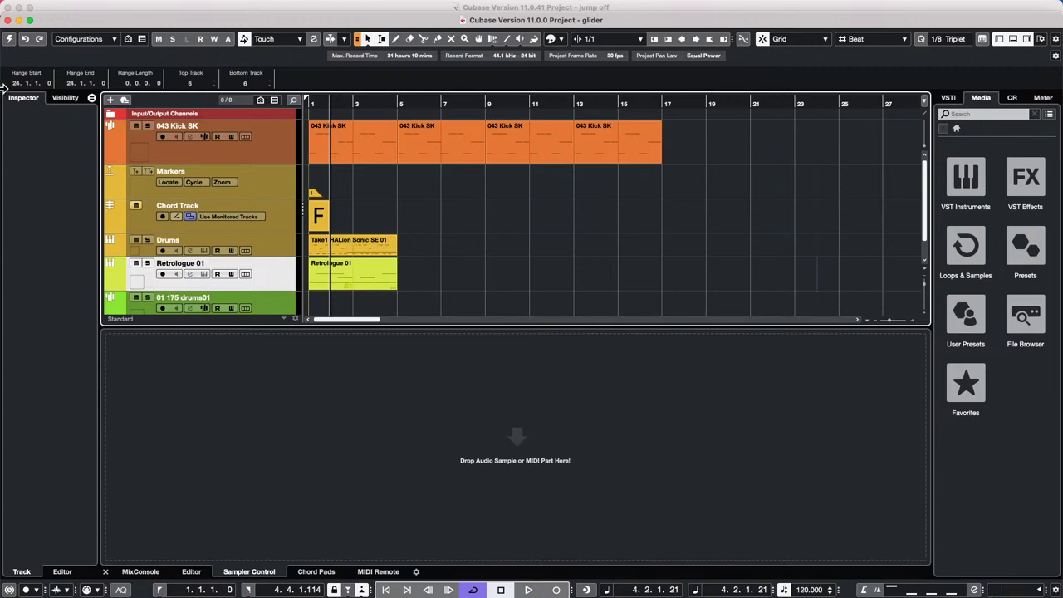
- Close the MediaBay and open the Retrologue 01 part in its own Key Editor window
double_click(362, 284)
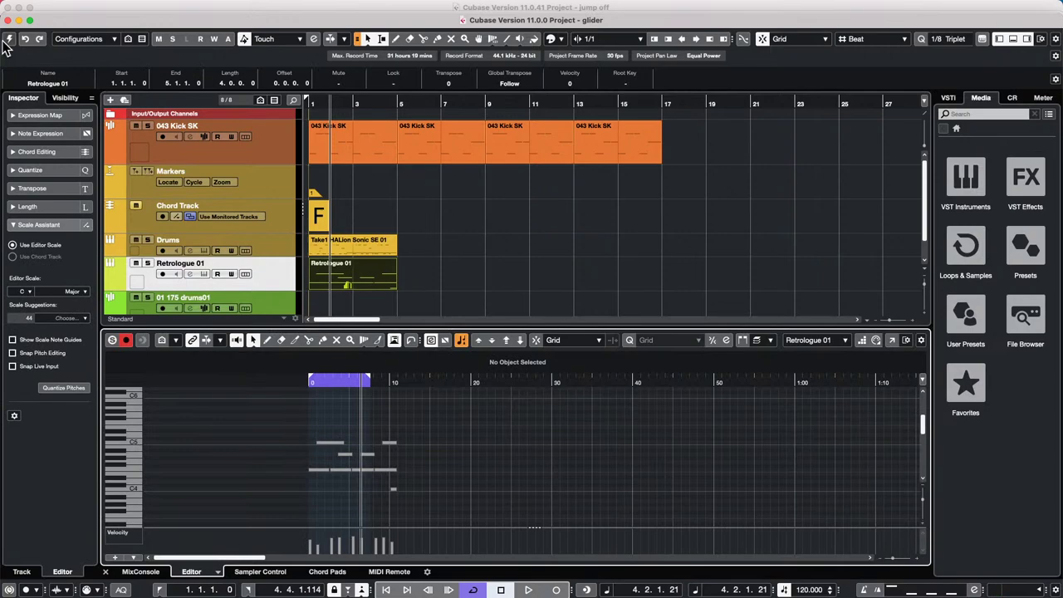
left_click(7, 40)
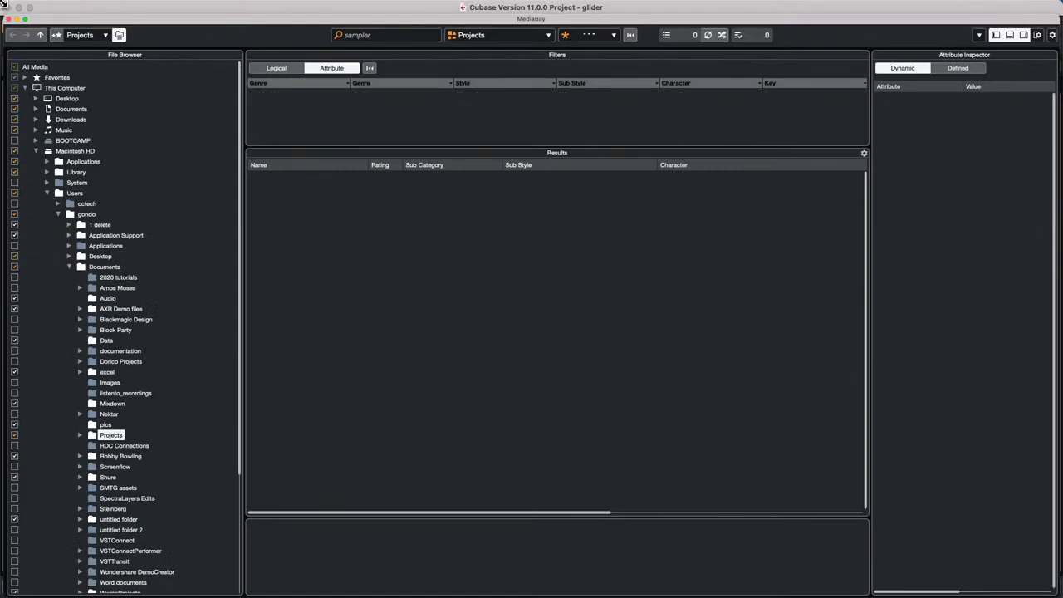
left_click(9, 19)
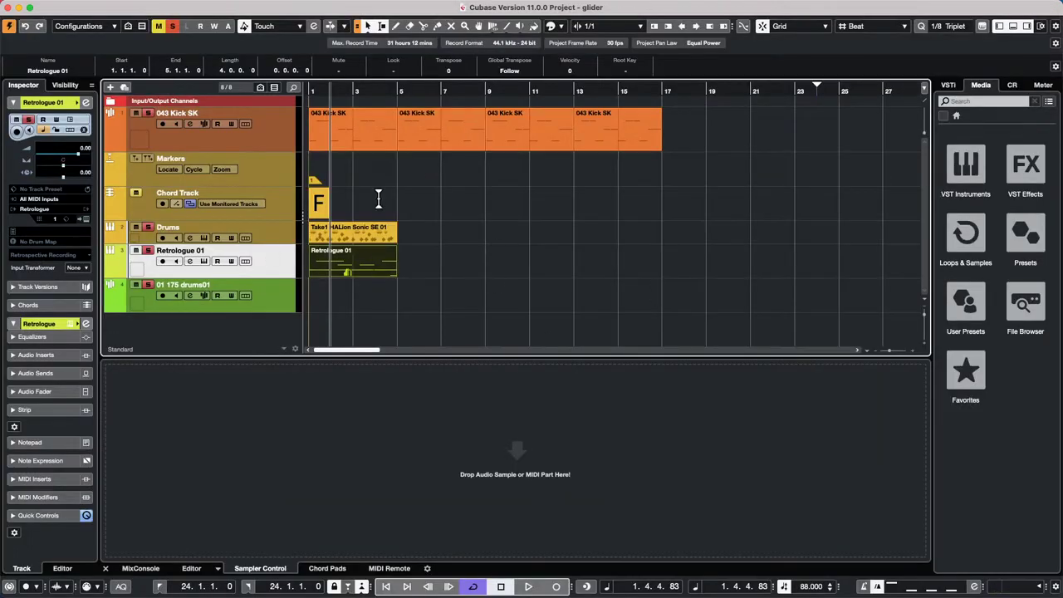
double_click(357, 269)
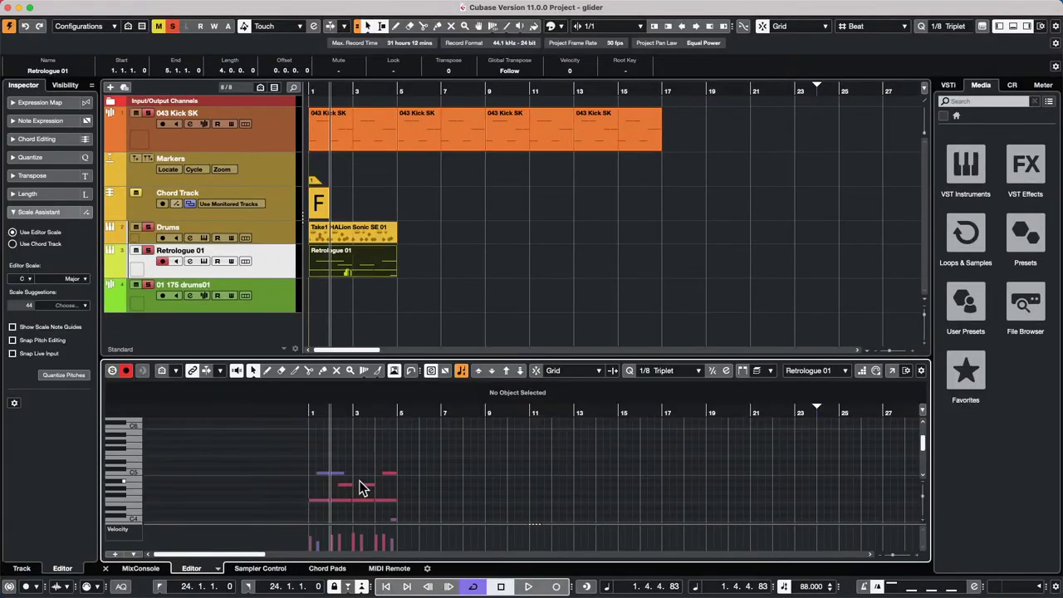
left_click(891, 370)
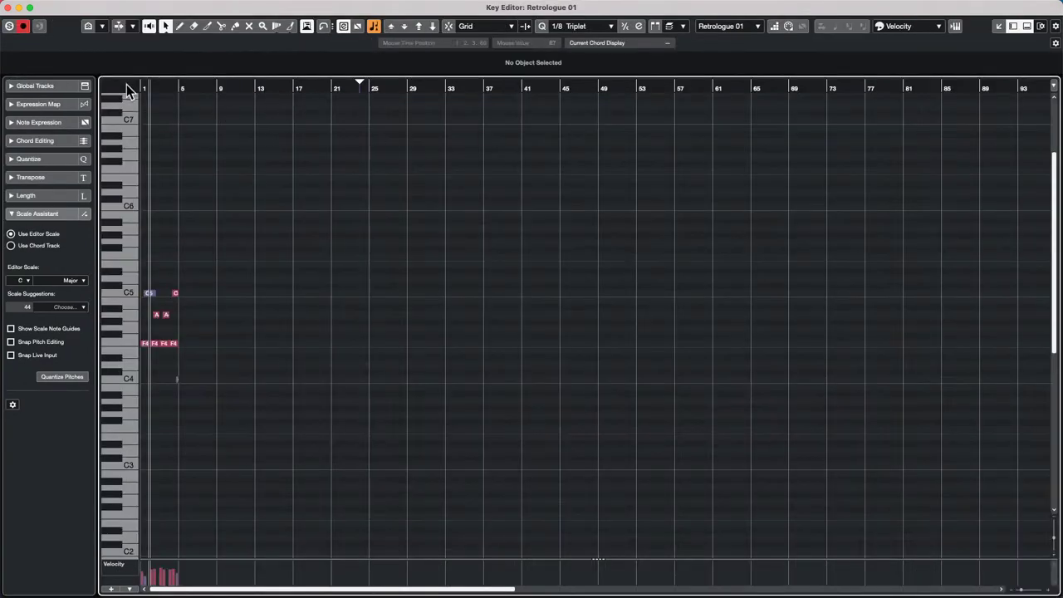
- Zoom in on the Retrologue 01 notes so bars 1–8 fill the grid with taller rows
left_click_drag(152, 85, 83, 138)
key("shift+h")
key("shift+h")
key("shift+h")
key("shift+h")
key("shift+h")
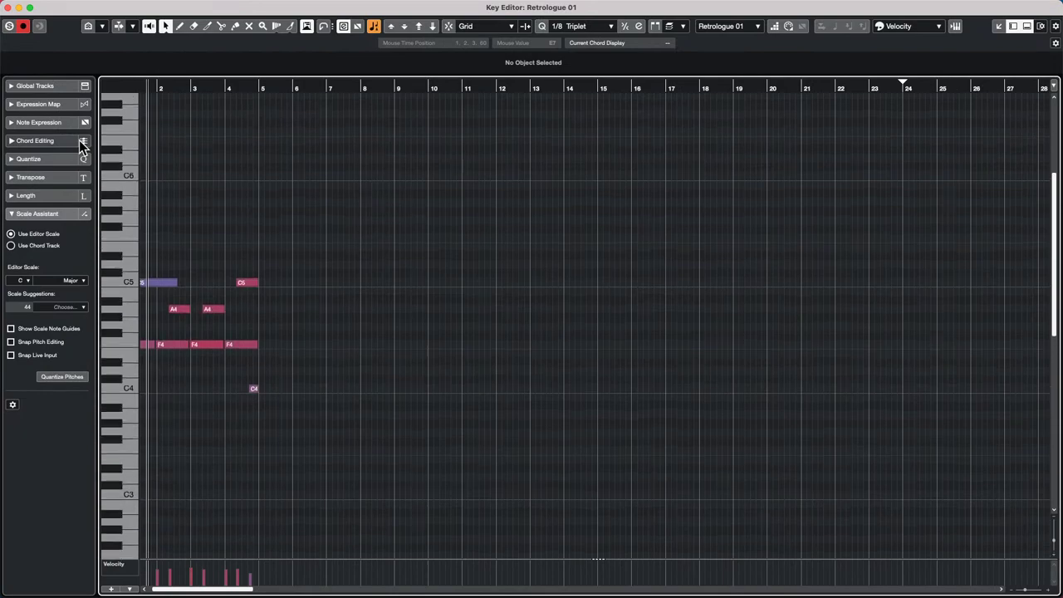
key("h")
key("h")
key("h")
key("h")
key("h")
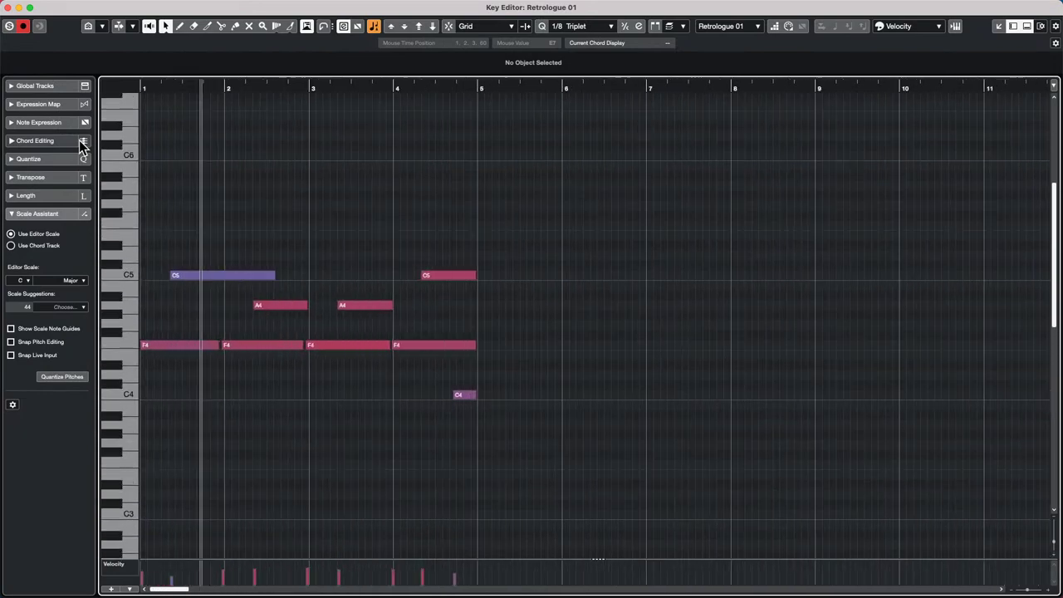
key("h")
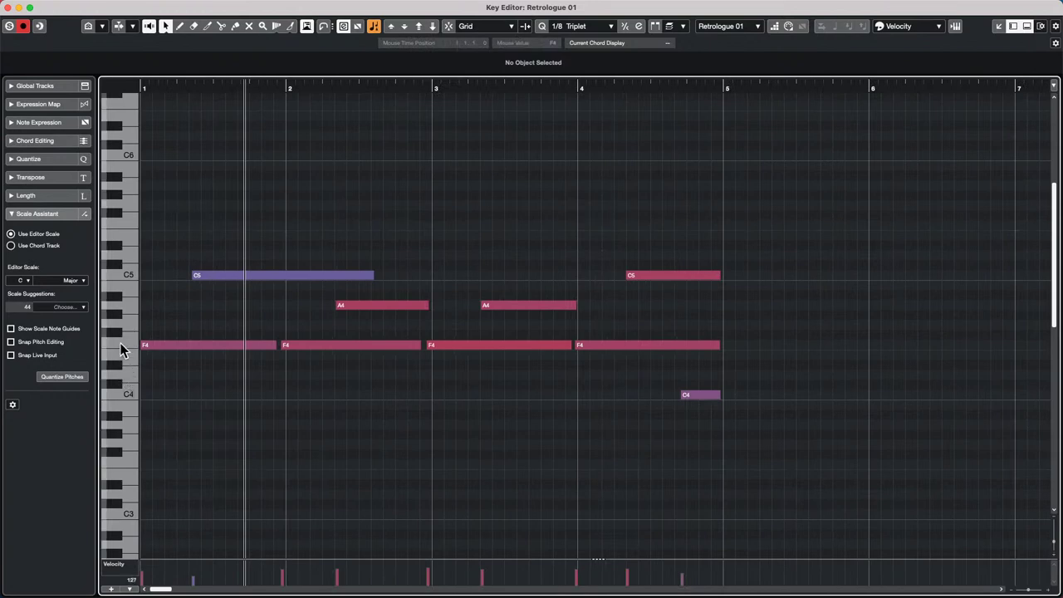
- Select all four F4 notes at once from the F4 key on the keyboard
left_click(120, 343)
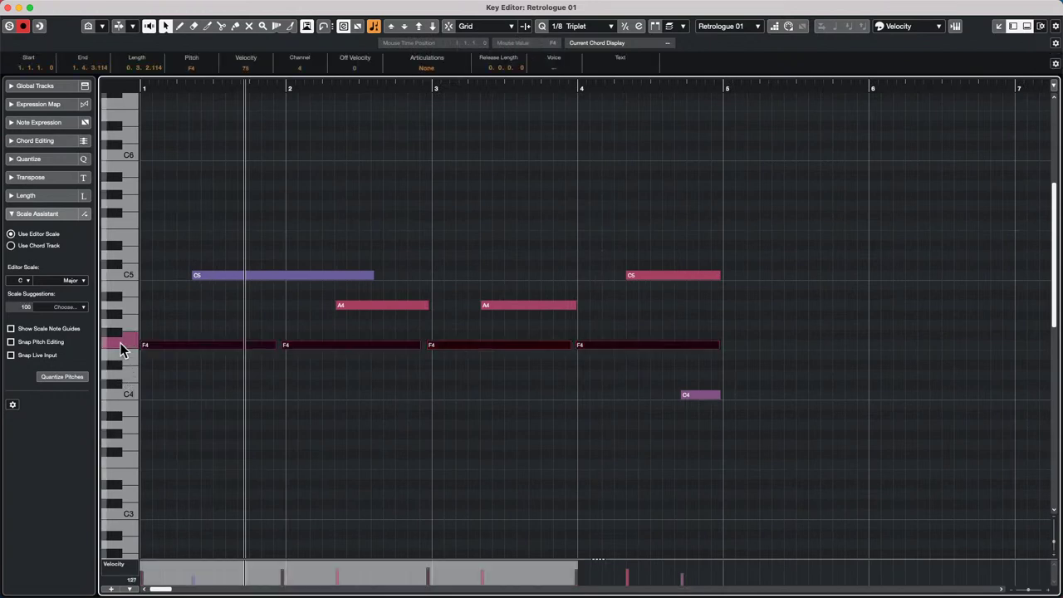
left_click(161, 368)
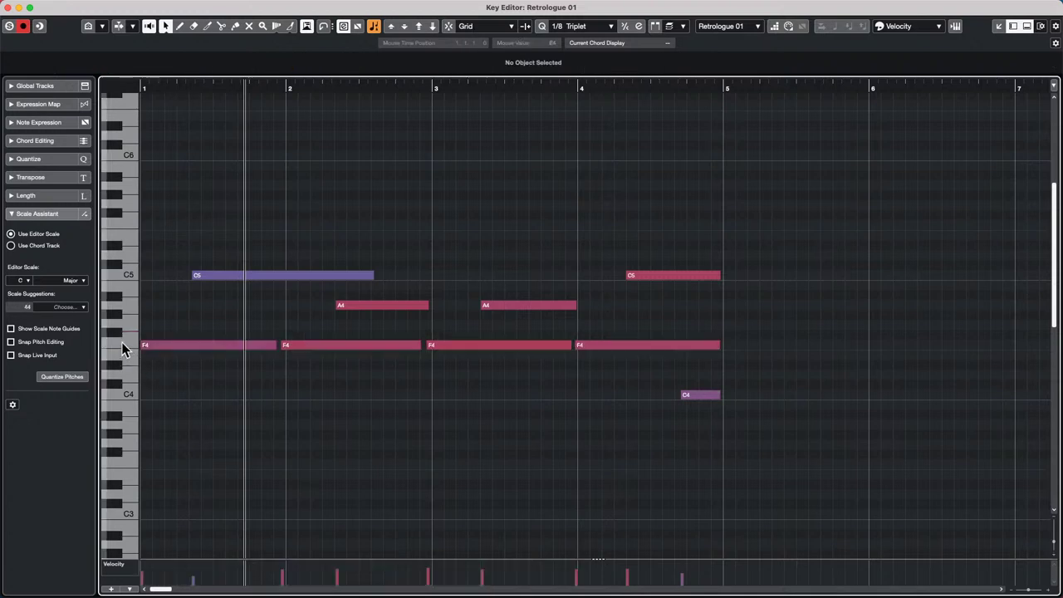
left_click(123, 345)
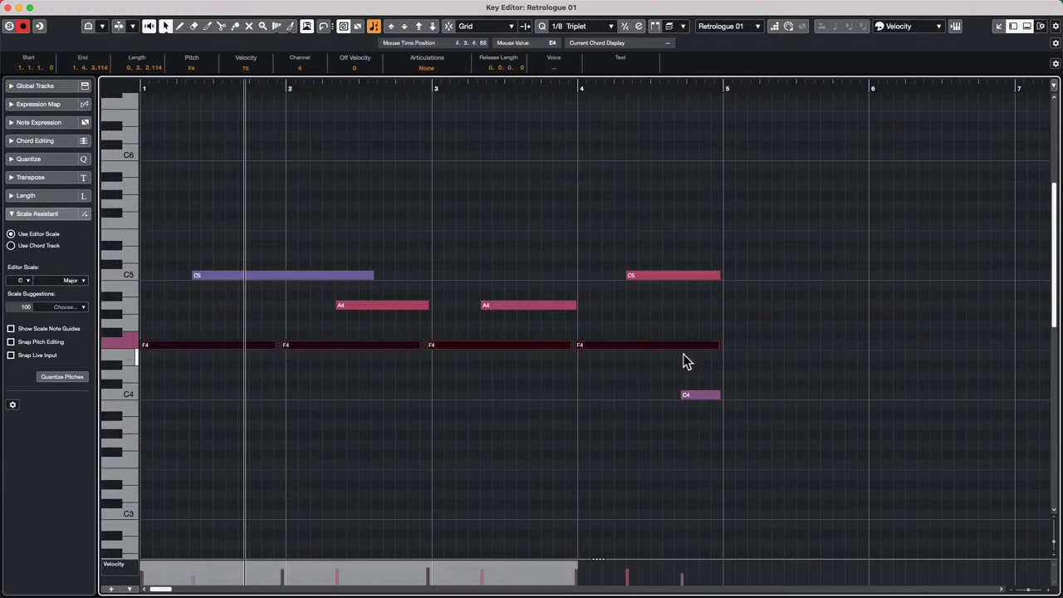
left_click(344, 425)
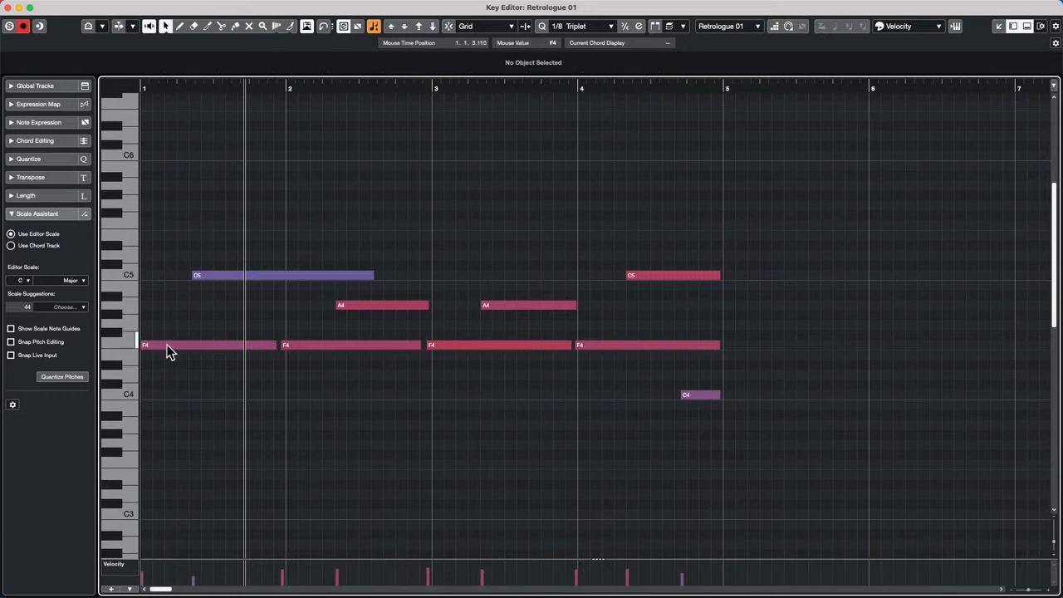
left_click(166, 348)
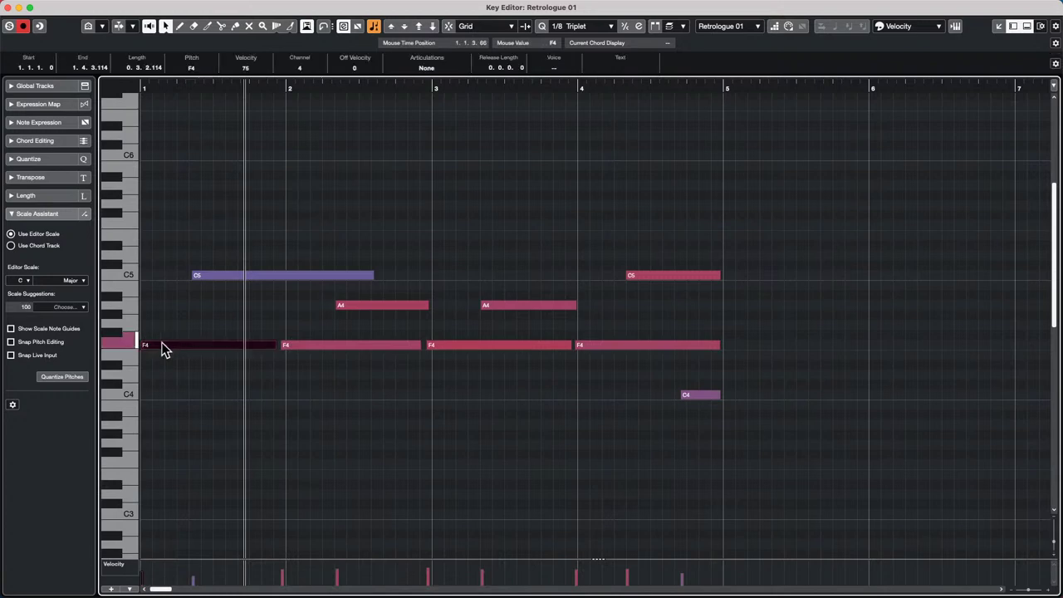
left_click(172, 382)
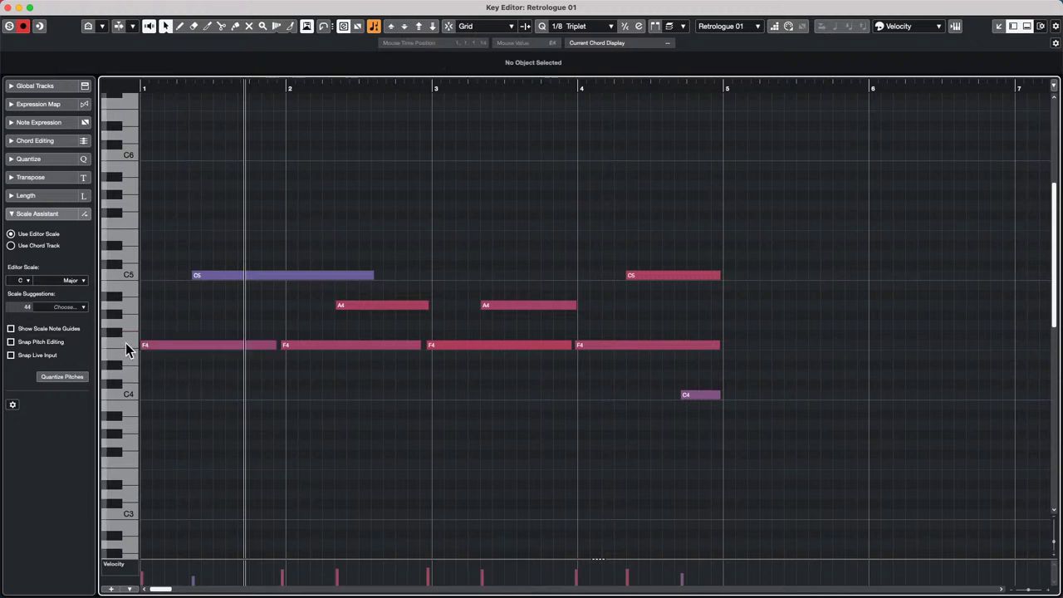
left_click(125, 342)
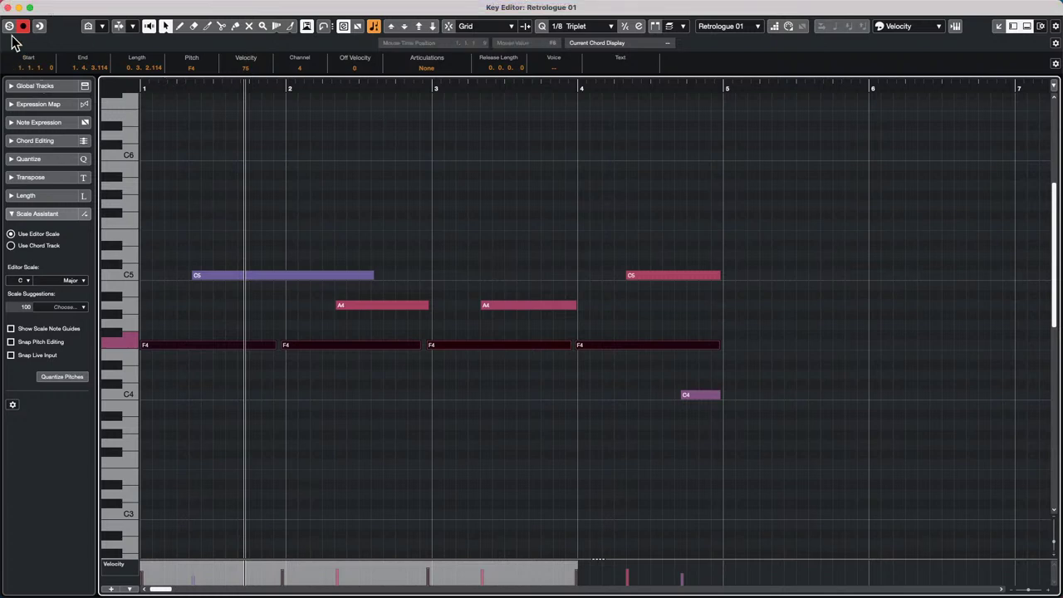
- Close the Key Editor and erase the Retrologue 01 MIDI part with the Erase tool
left_click(9, 7)
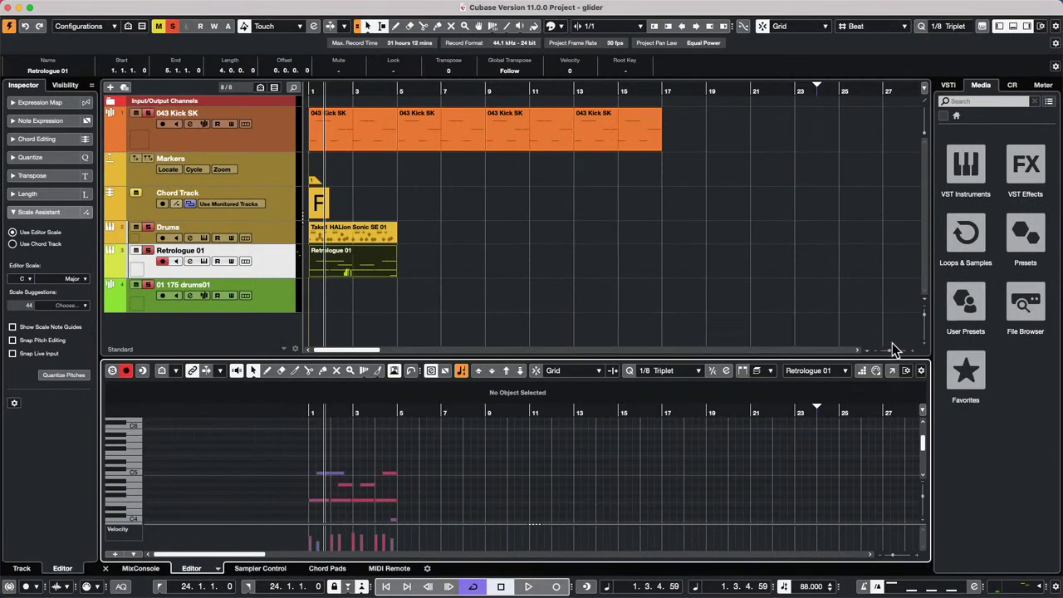
right_click(422, 308)
left_click(470, 309)
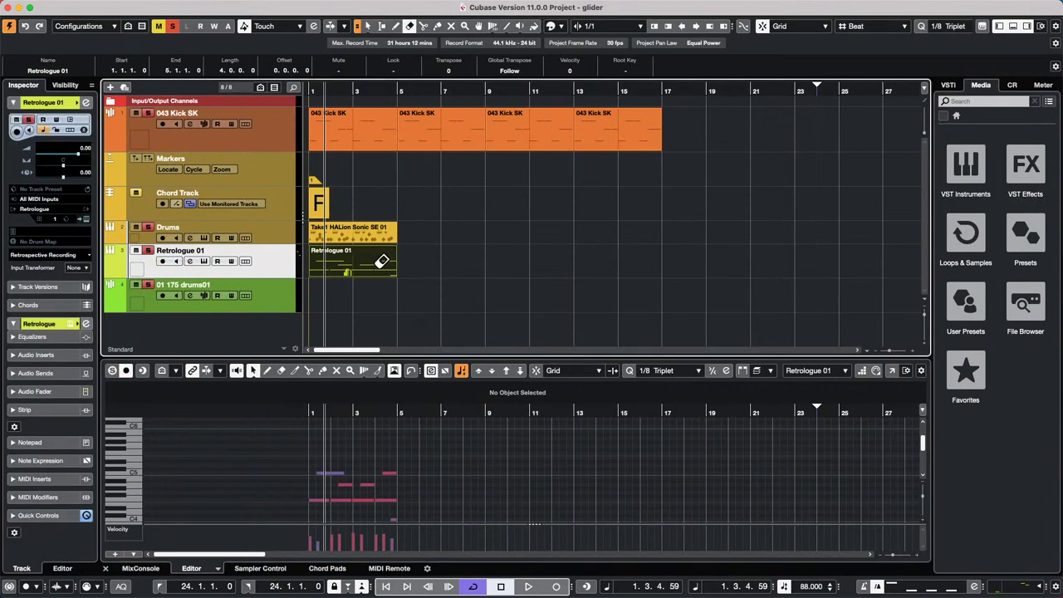
left_click(385, 258)
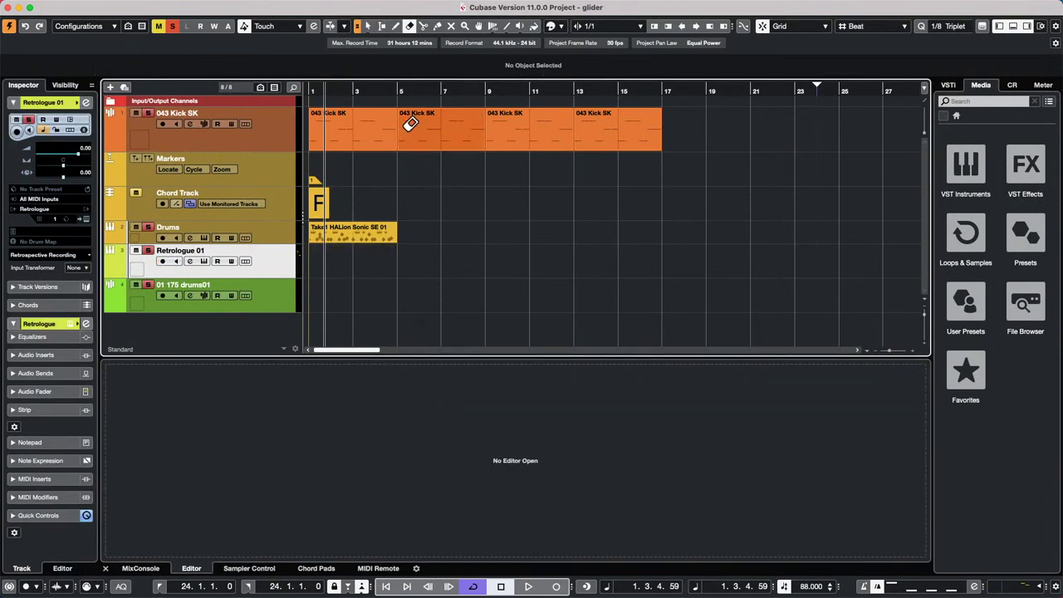
- Move the Retrologue 01 track to the top of the track list
right_click(271, 123)
left_click(260, 291)
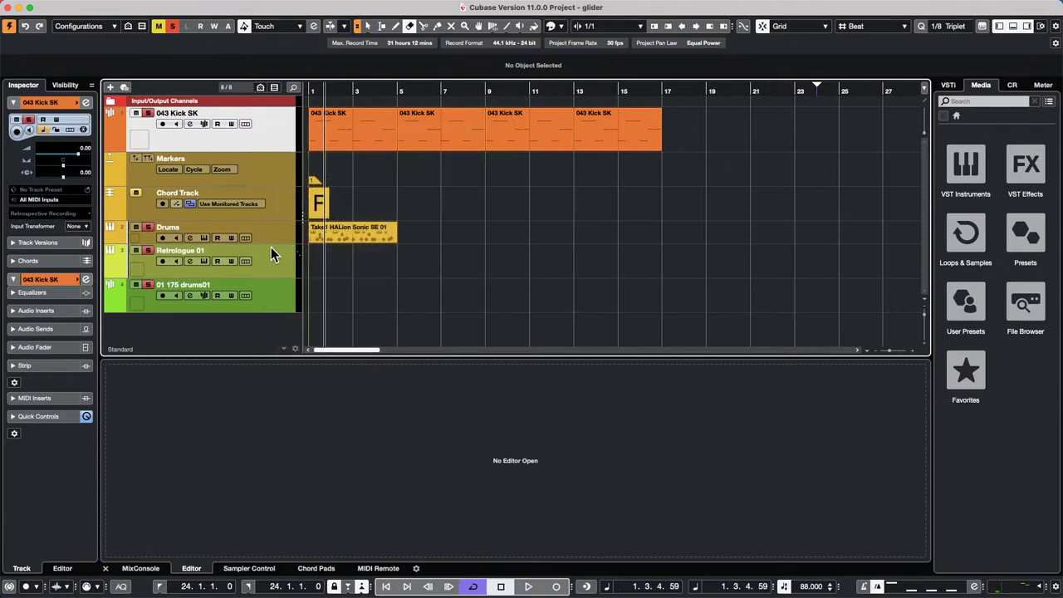
left_click_drag(277, 253, 279, 114)
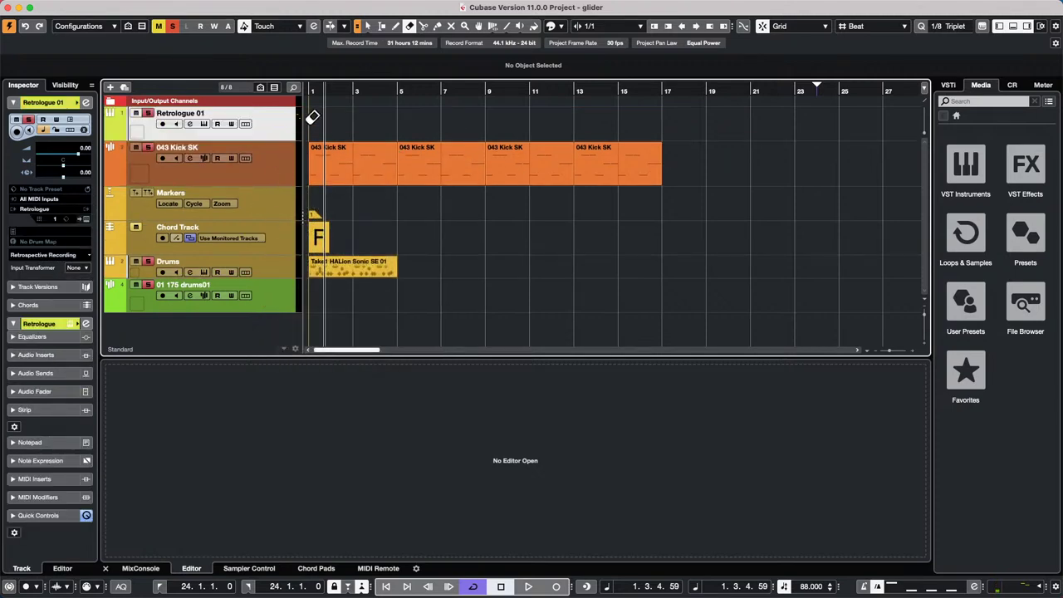
right_click(267, 133)
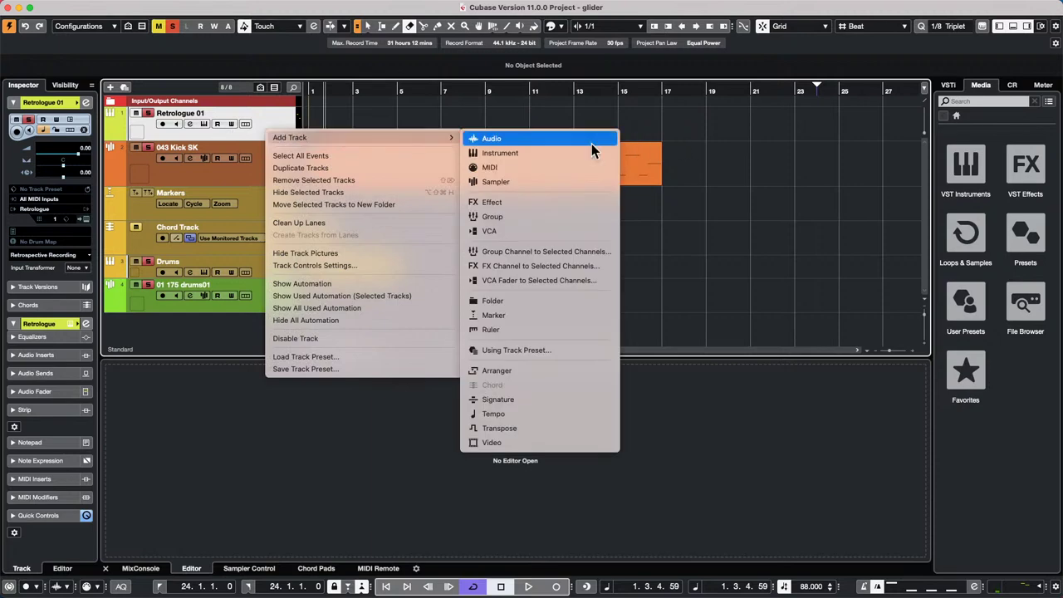
mouse_move(448, 138)
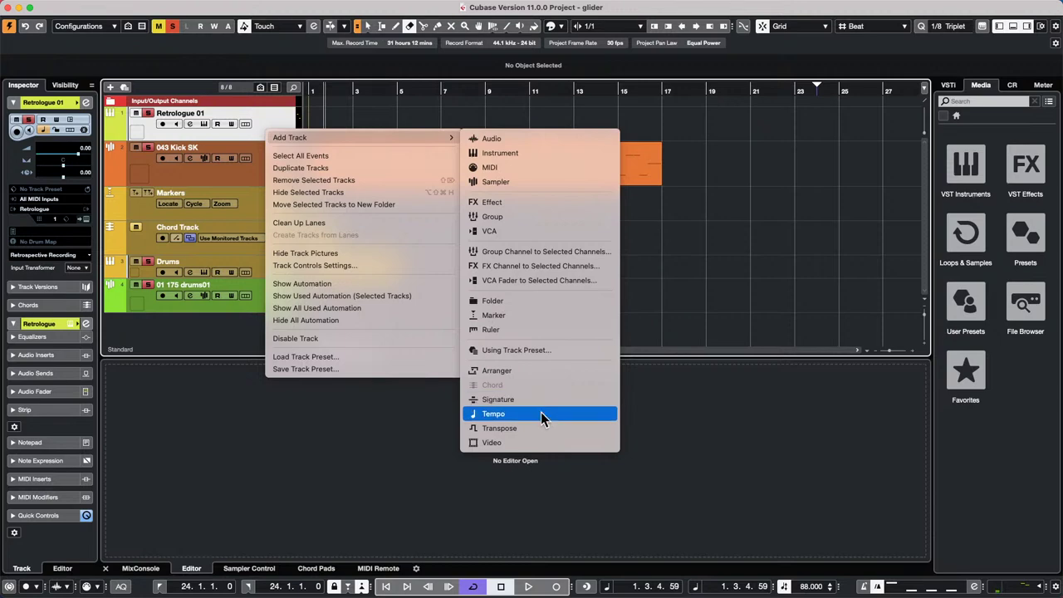
left_click(414, 101)
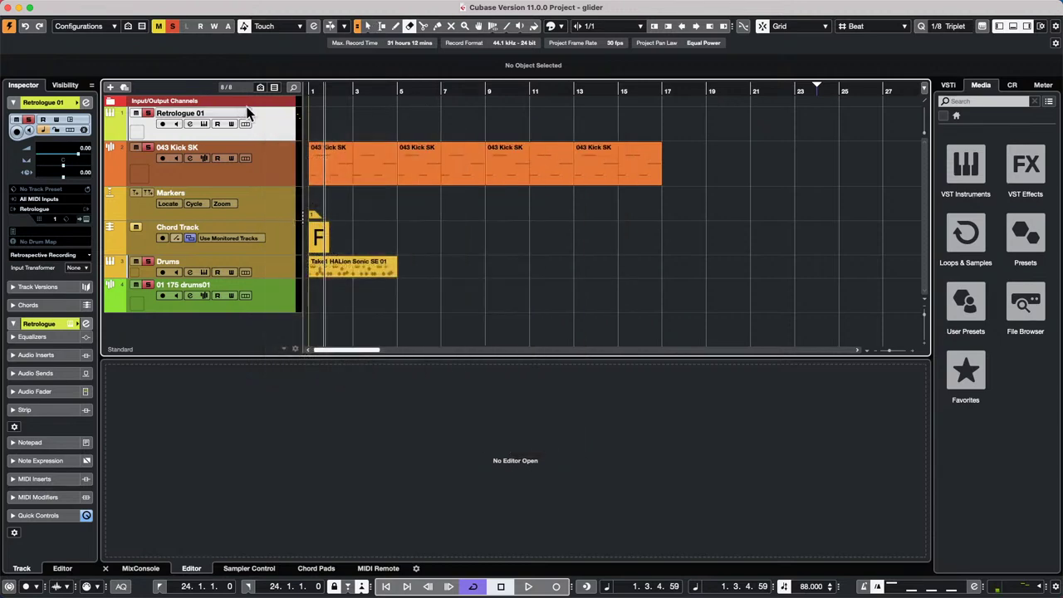
- Move the Chord Track to the top and select its F chord event
left_click(279, 244)
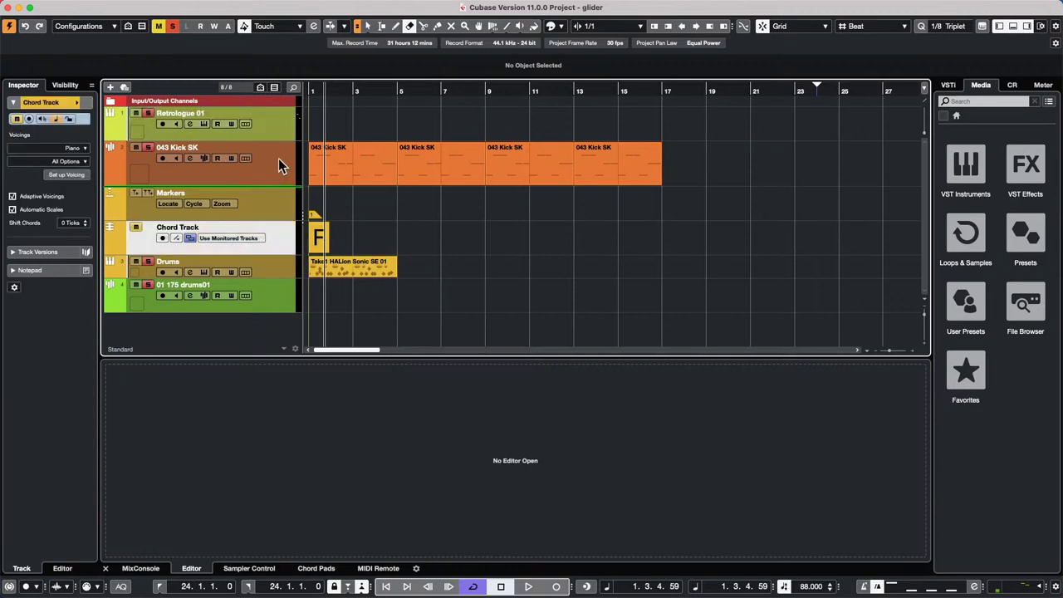
left_click_drag(278, 127, 278, 127)
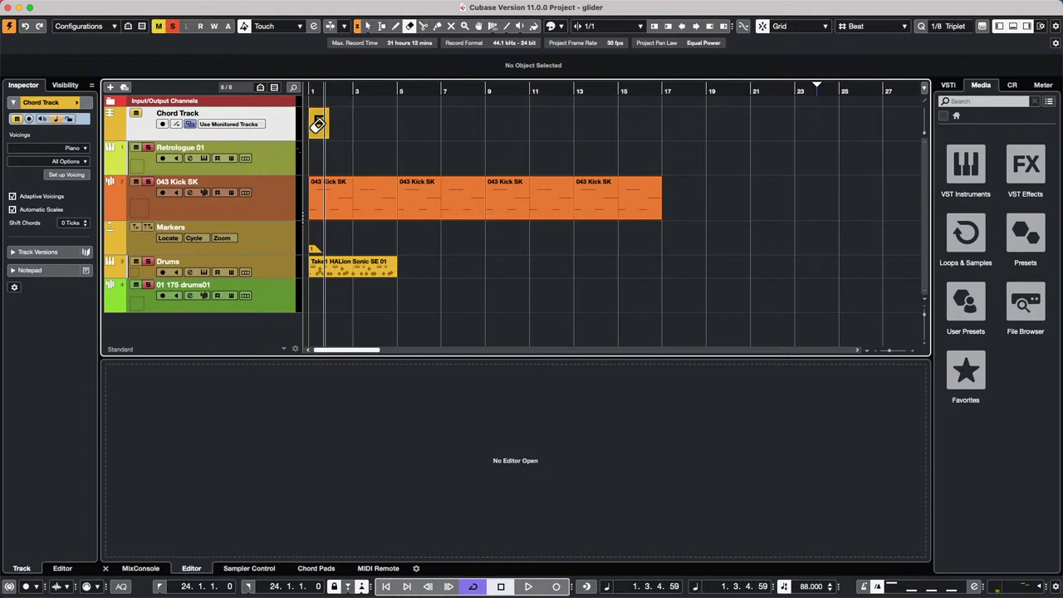
right_click(315, 126)
left_click(316, 132)
left_click(316, 137)
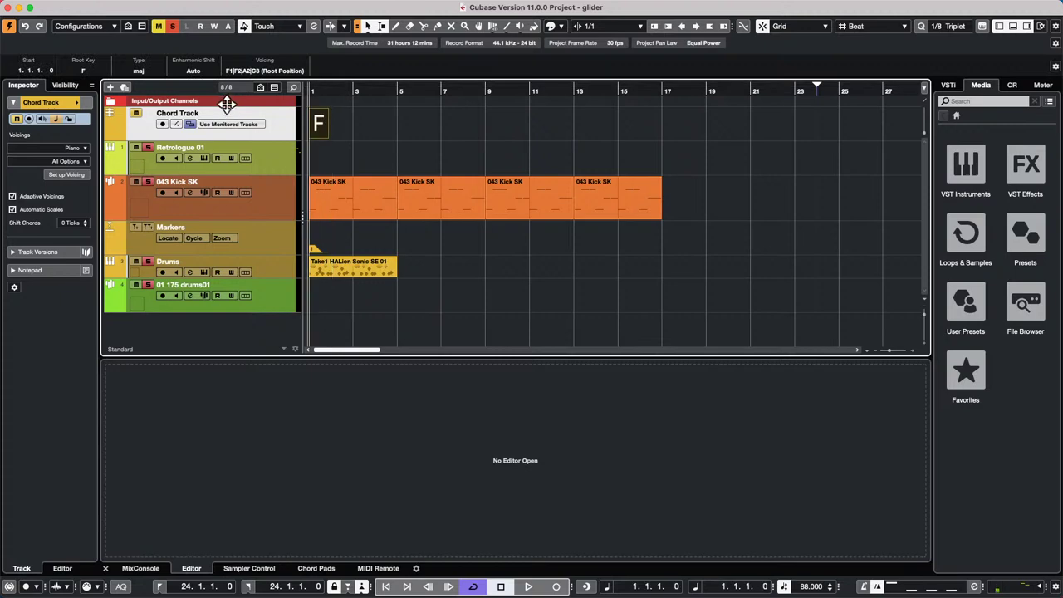
- In the Chord Editor, add F/A at bar 2 and C/G at bar 3 after the F chord
key("h")
key("h")
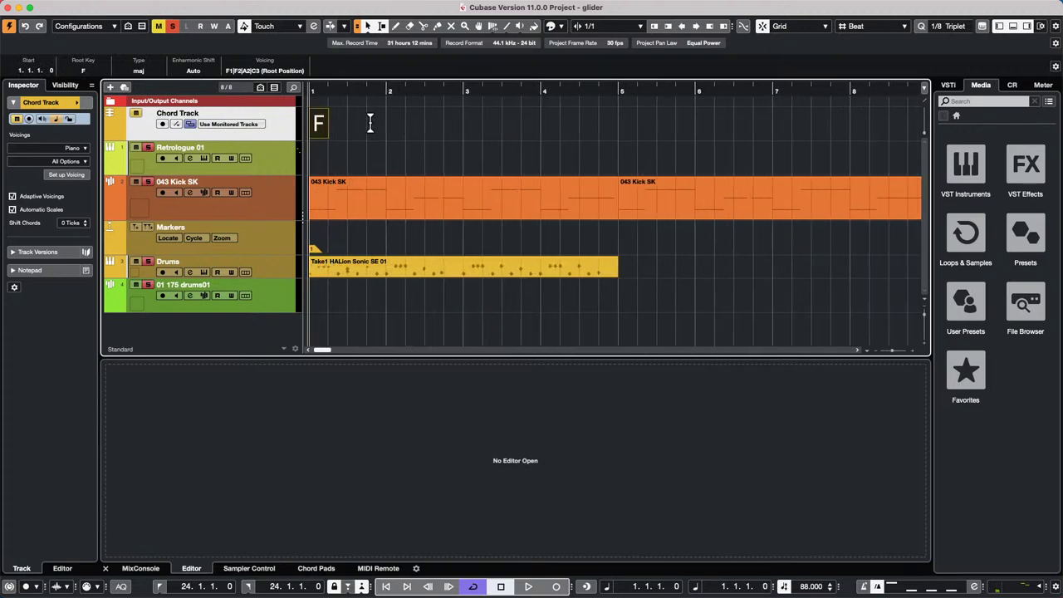
double_click(317, 130)
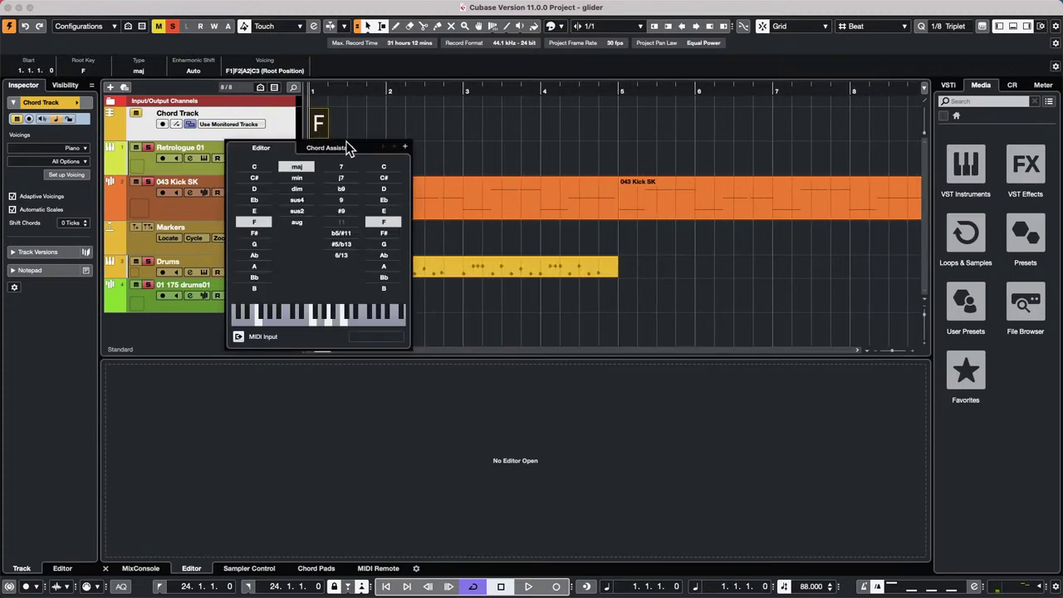
left_click(405, 147)
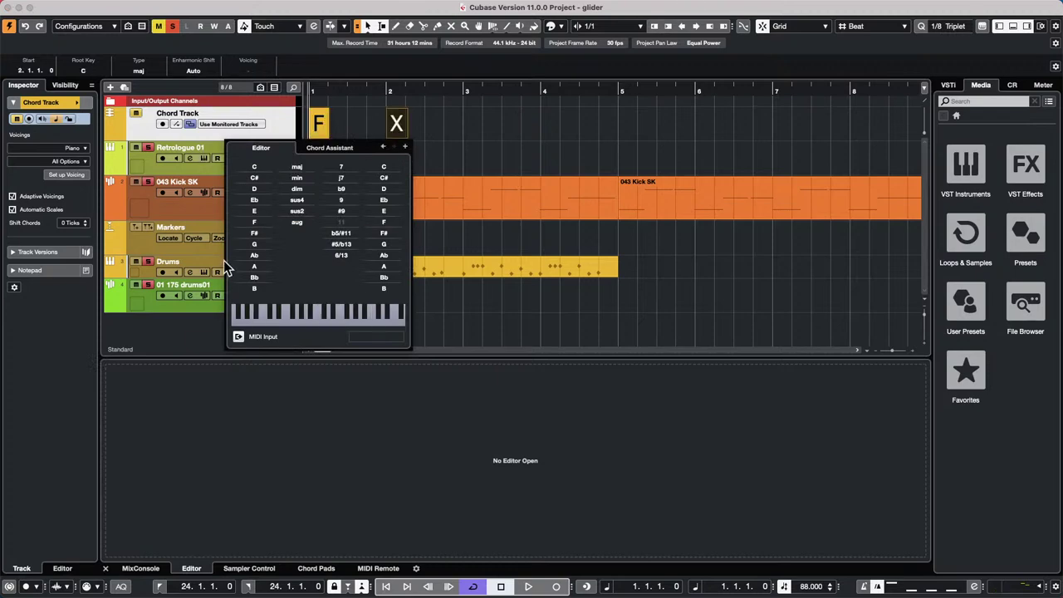
left_click(262, 224)
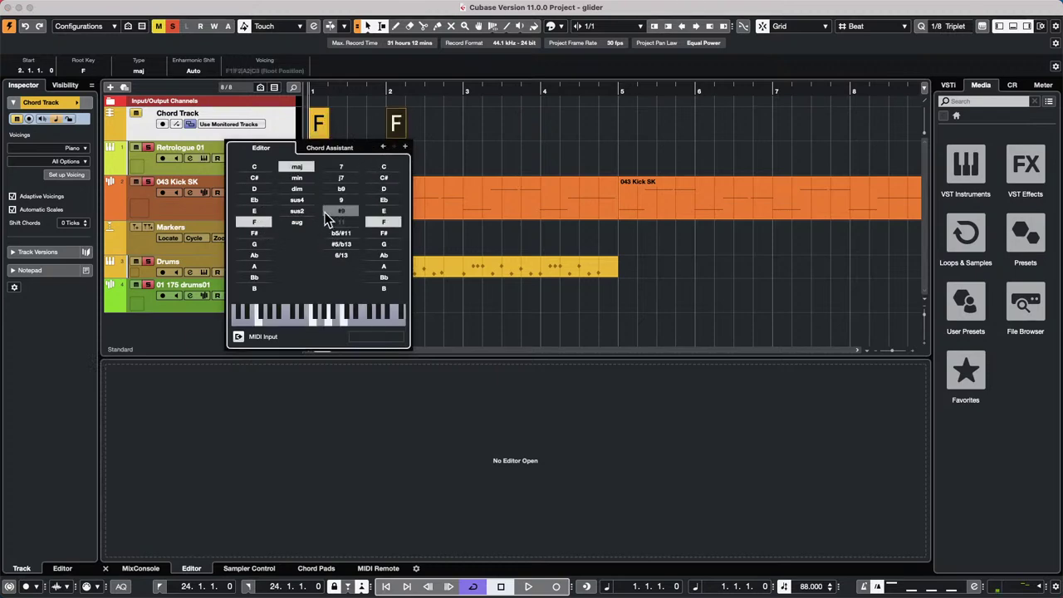
left_click(396, 266)
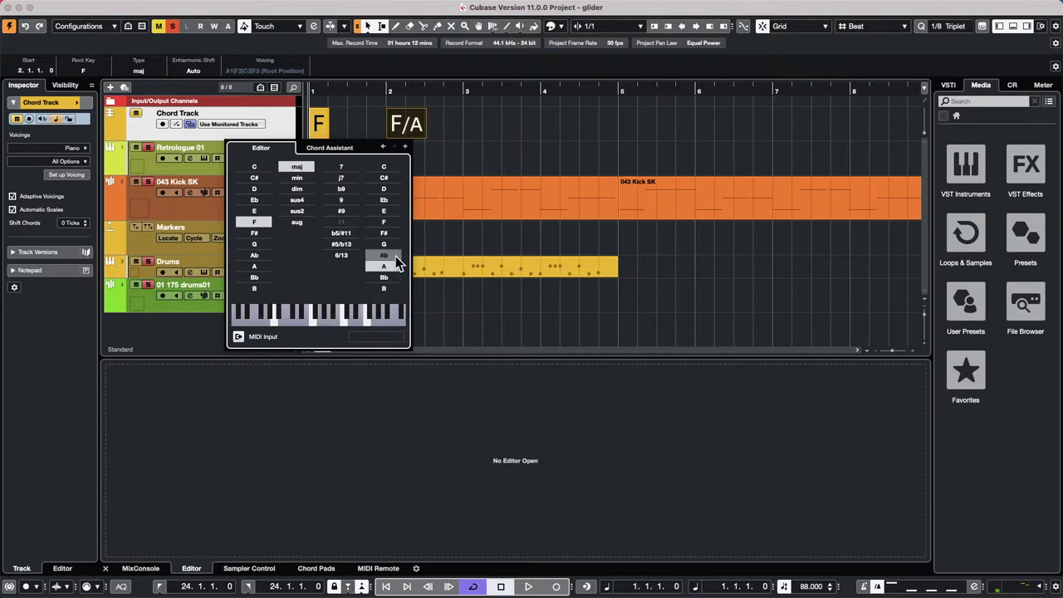
left_click(405, 147)
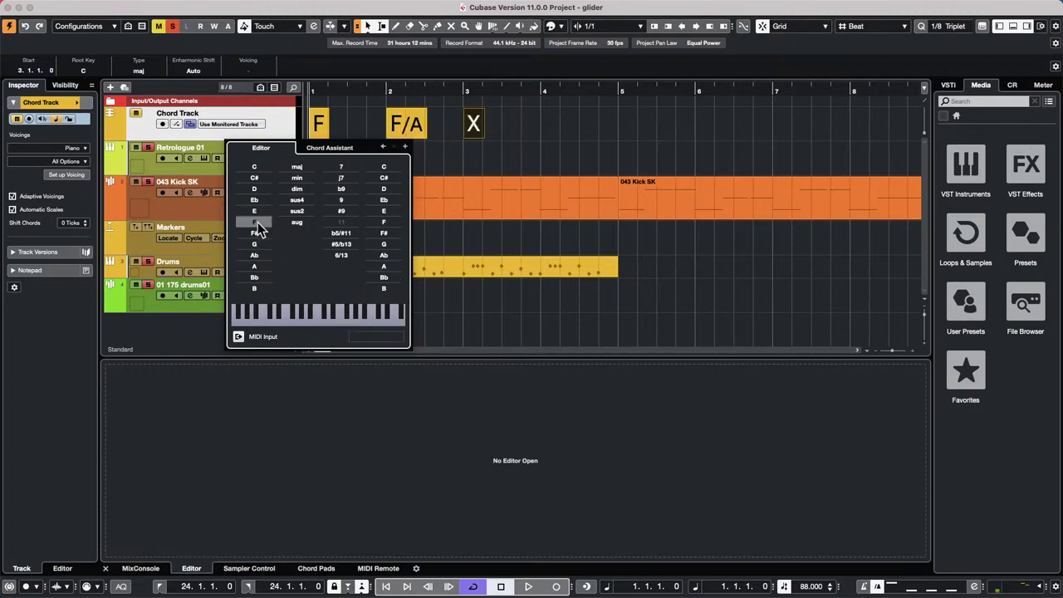
left_click(254, 165)
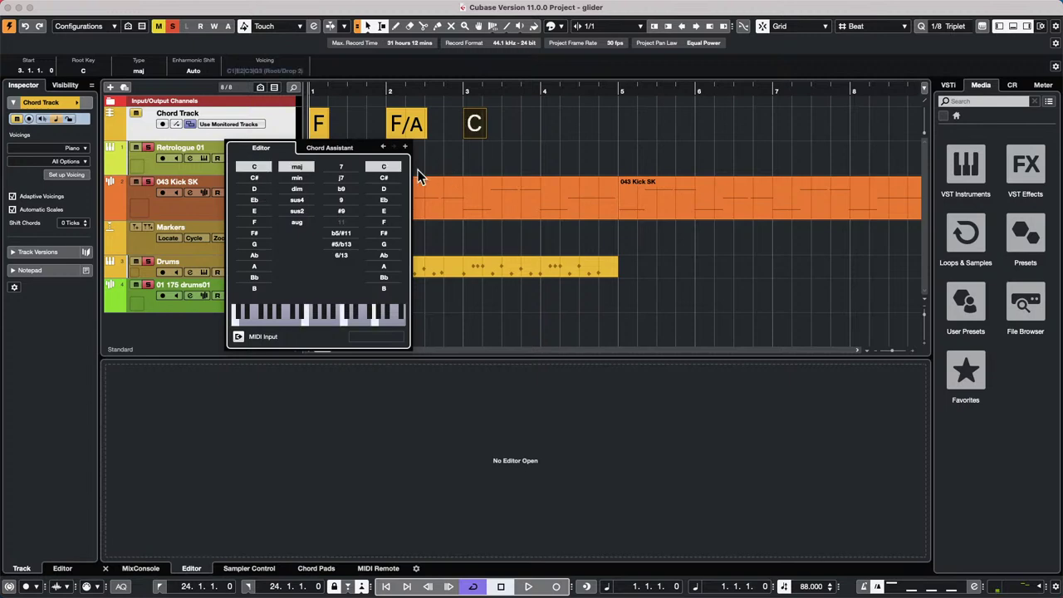
left_click(383, 243)
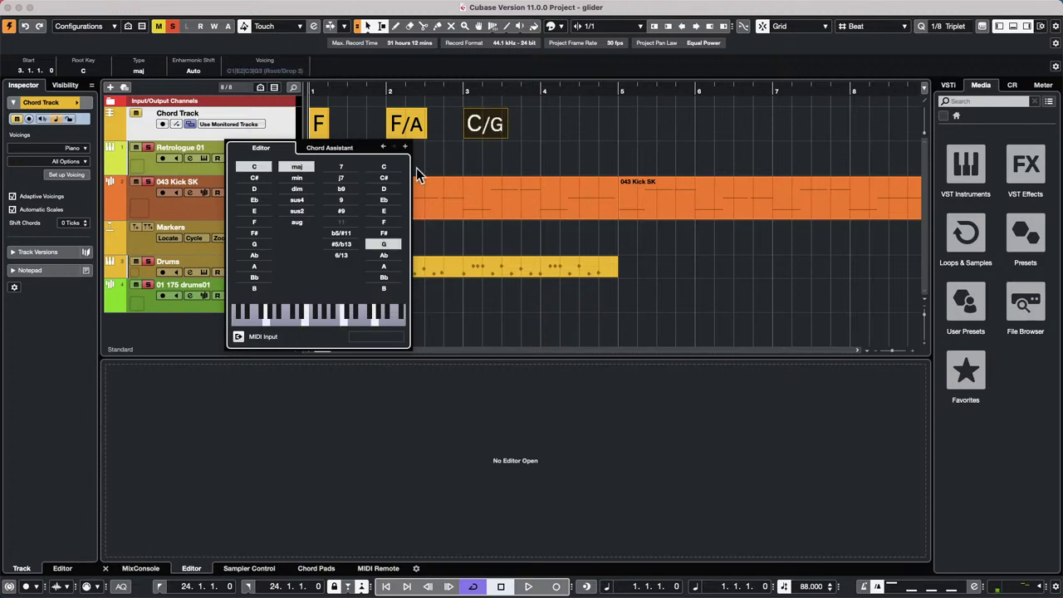
- Add a C chord at bar 4, then drag all four chords onto the Retrologue 01 track
left_click(405, 147)
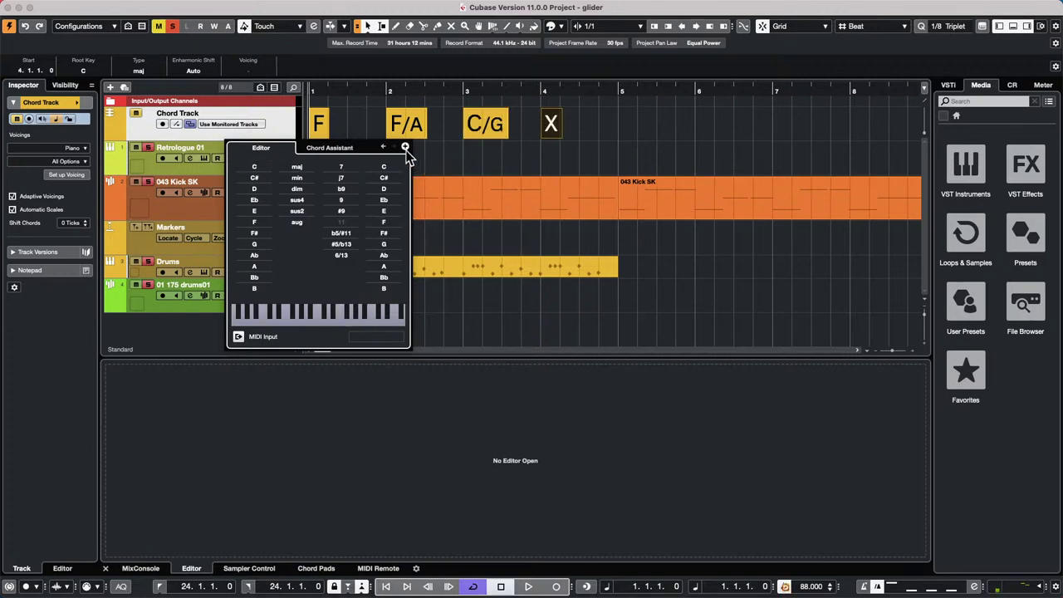
left_click(264, 170)
mouse_move(606, 129)
left_mouse_down()
mouse_move(294, 136)
mouse_move(323, 153)
mouse_move(327, 179)
left_mouse_up()
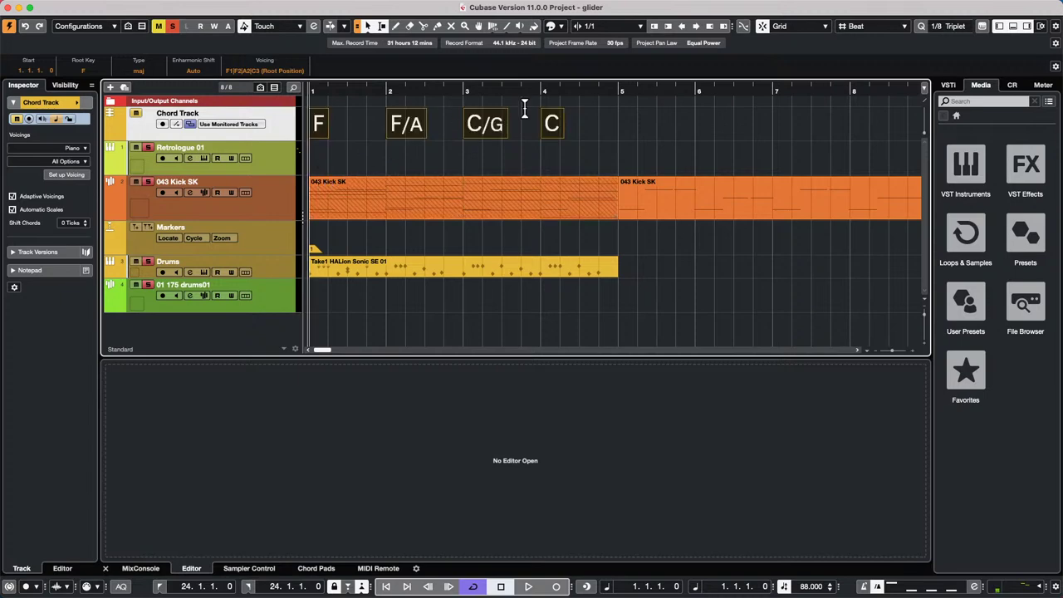
mouse_move(556, 146)
left_mouse_down()
mouse_move(547, 164)
mouse_move(564, 165)
left_mouse_up()
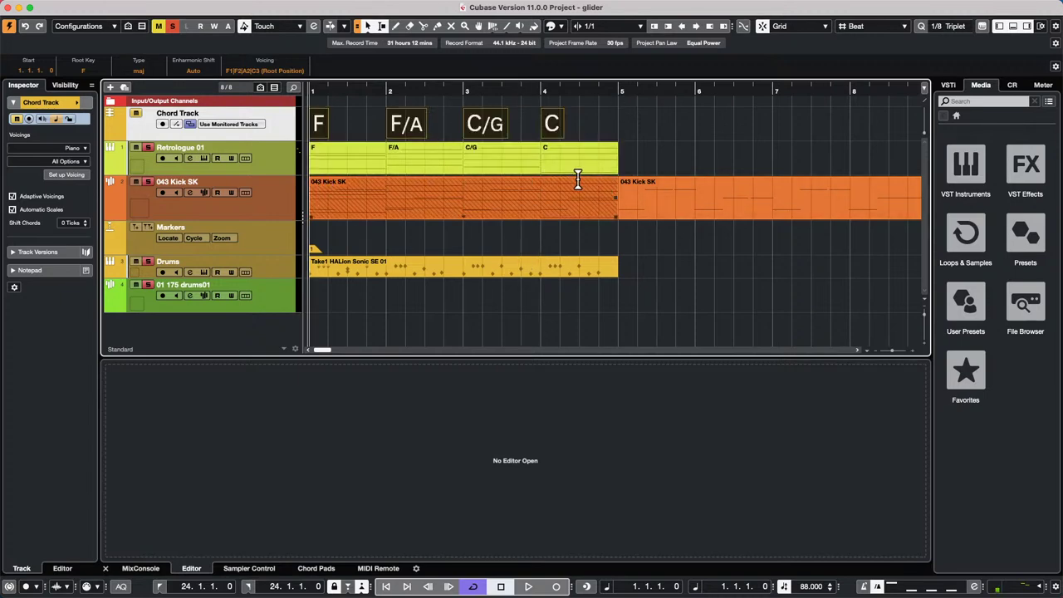
- Glue the Retrologue 01 parts into one part with the Glue tool
right_click(366, 191)
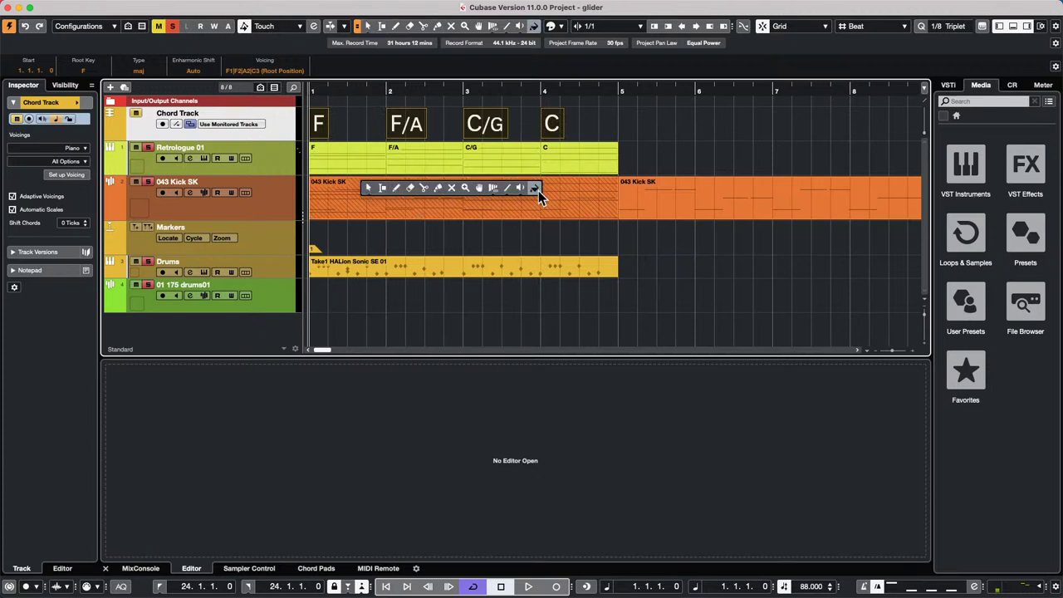
left_click(438, 188)
left_click(382, 154)
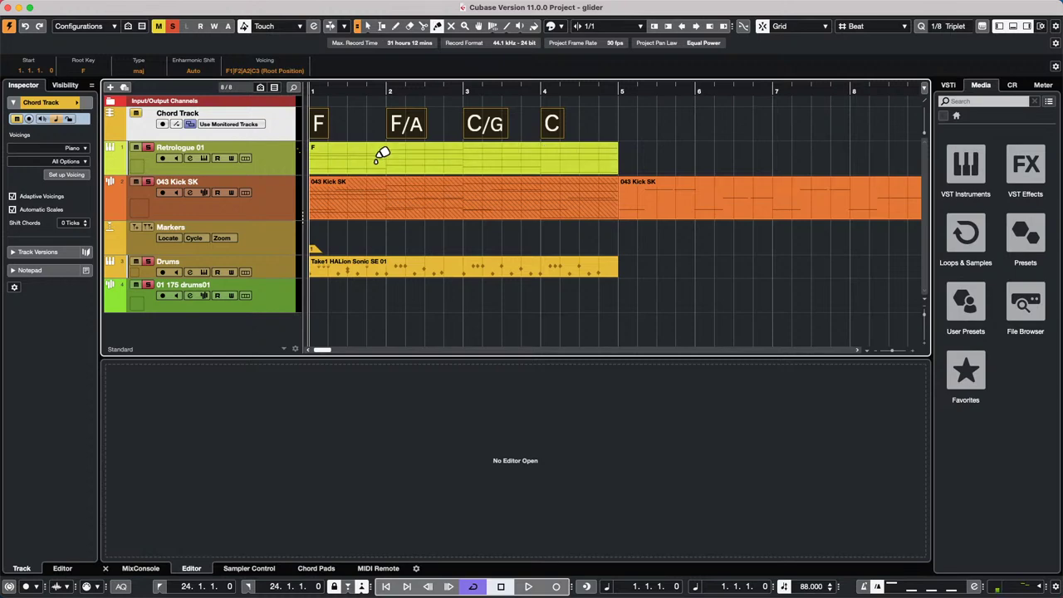
key("1")
- Open the glued part's notes in a separate full-size Key Editor window
double_click(376, 162)
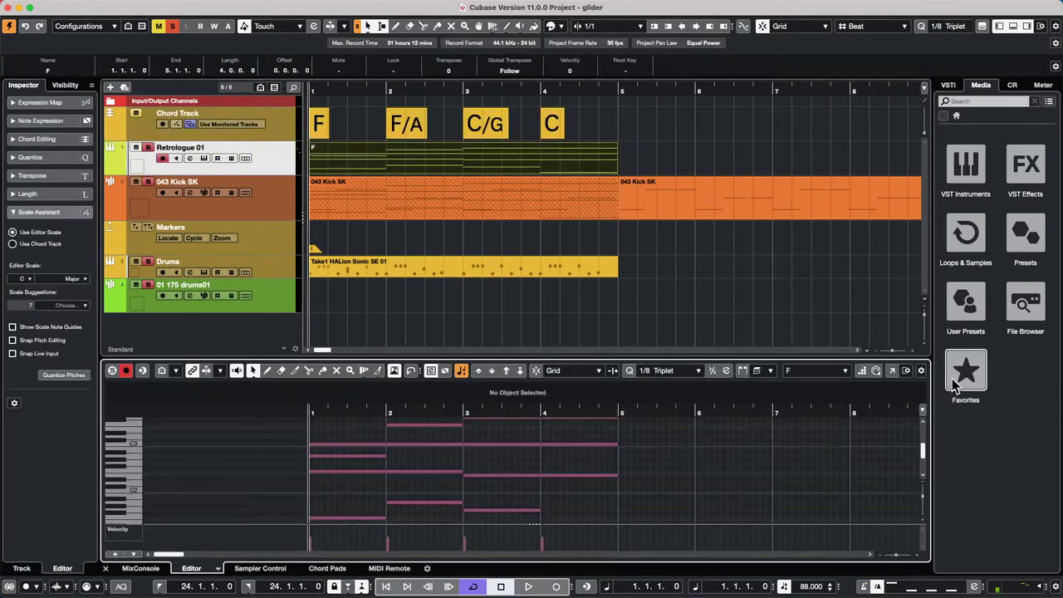
left_click(889, 371)
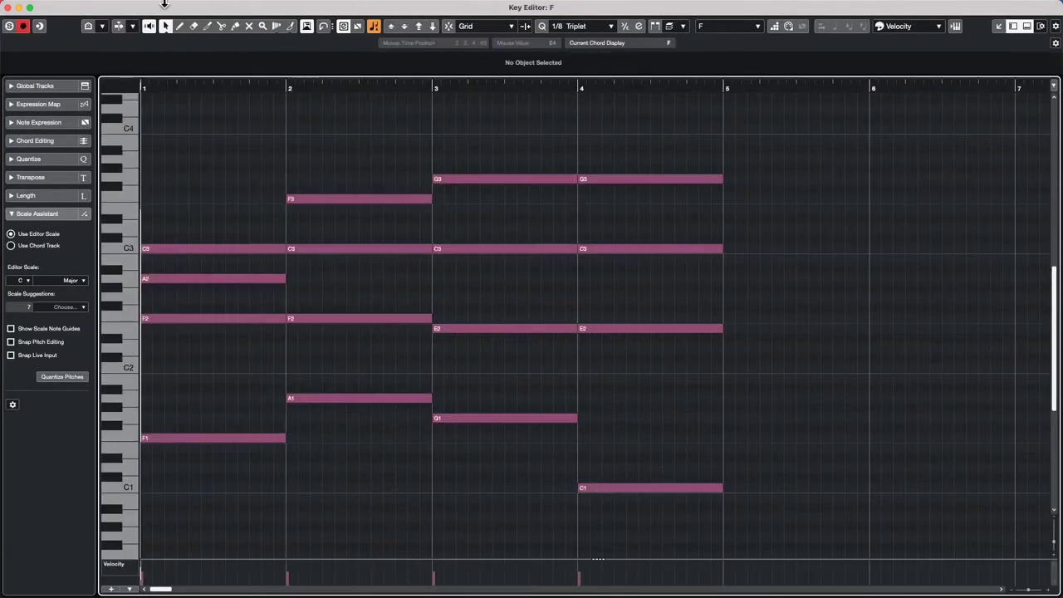
left_click(218, 7)
- Open the Logical Editor setup and set its function to Select
mouse_move(188, 7)
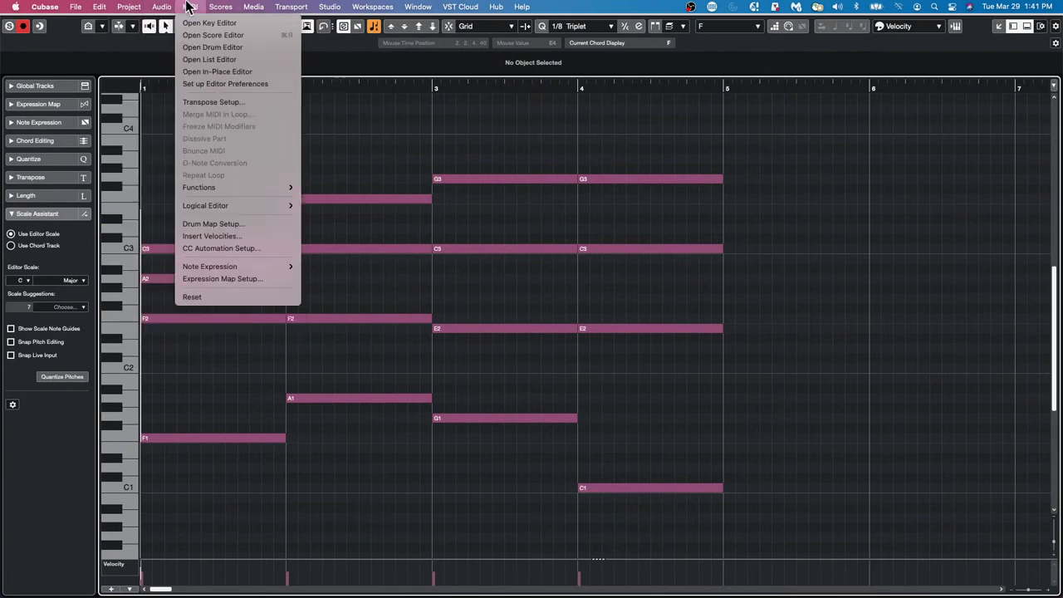
mouse_move(225, 206)
left_click(344, 206)
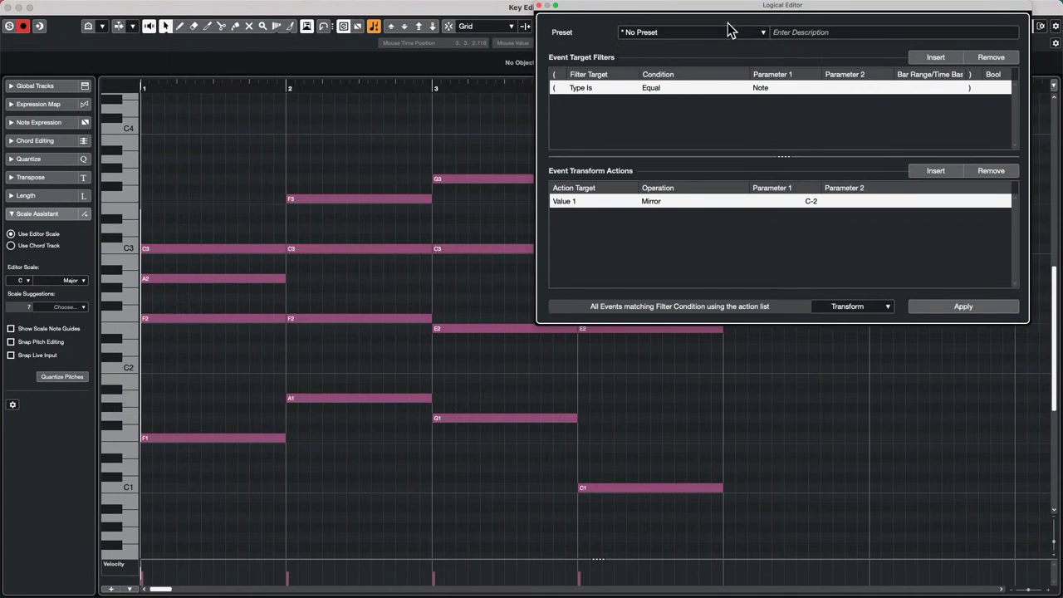
left_click(863, 307)
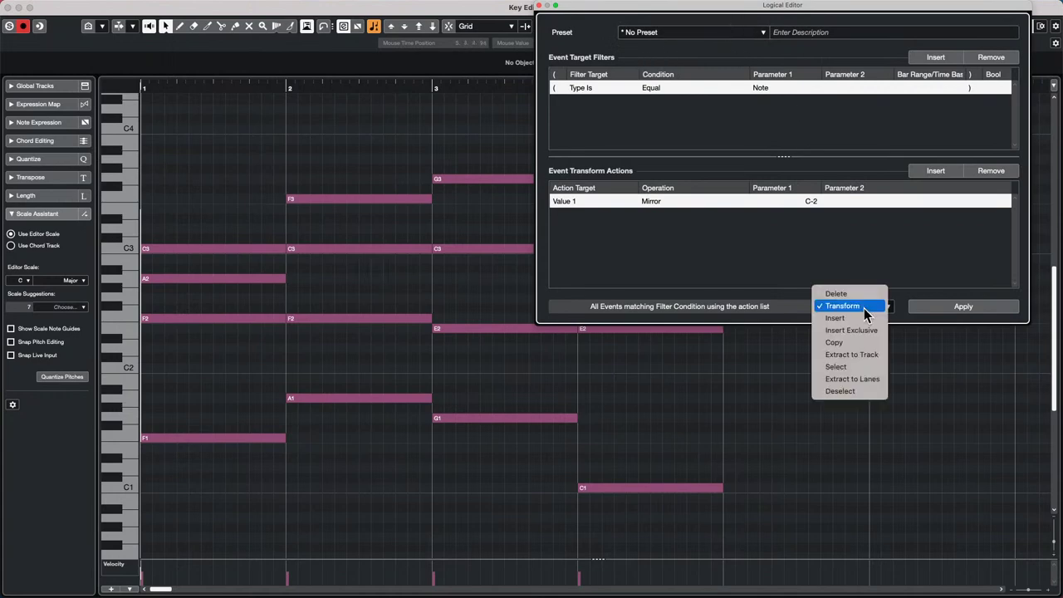
left_click(850, 367)
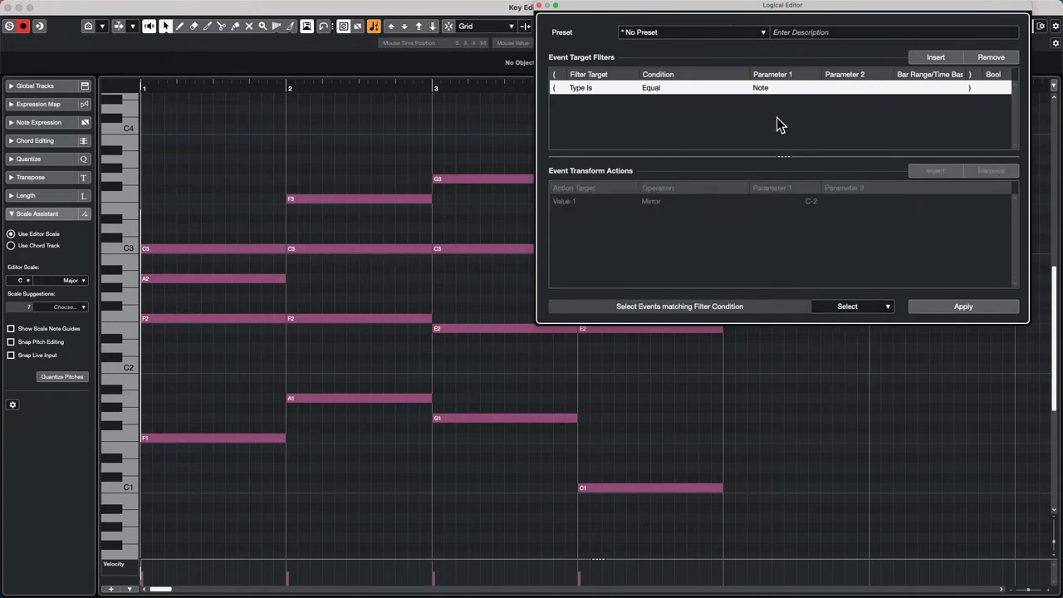
- Add a filter Context Variable Equal Note Number in Chord 0 and apply it to select bass notes
left_click(946, 55)
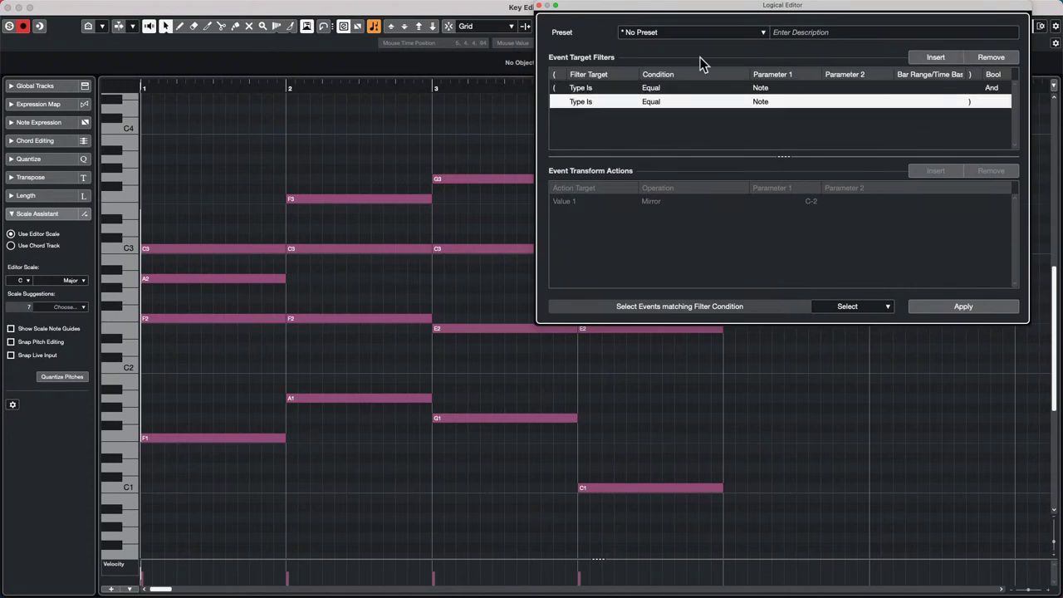
left_click(610, 102)
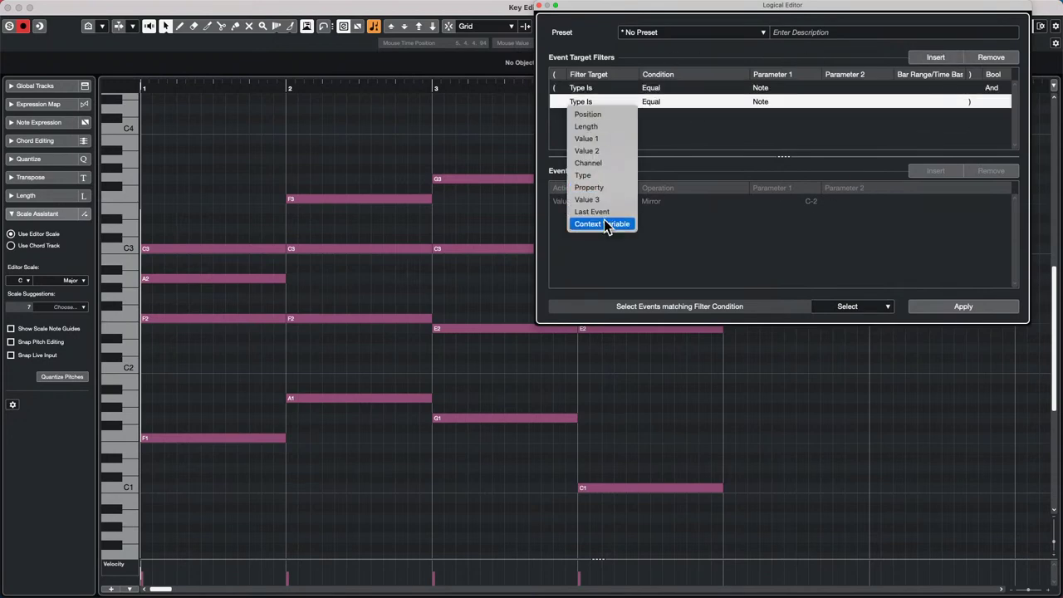
left_click(662, 104)
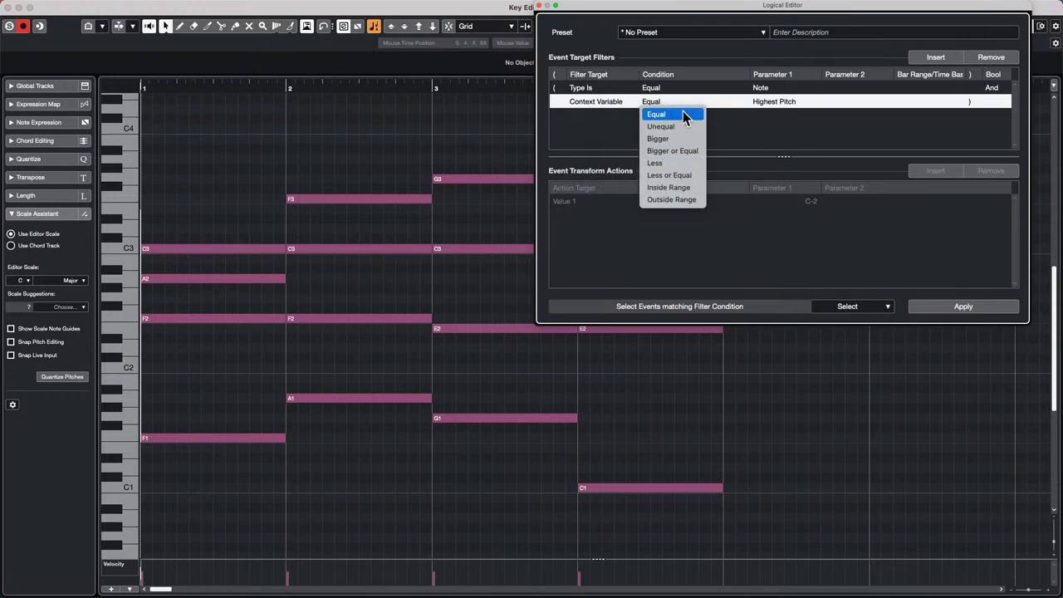
left_click(792, 100)
left_click(789, 102)
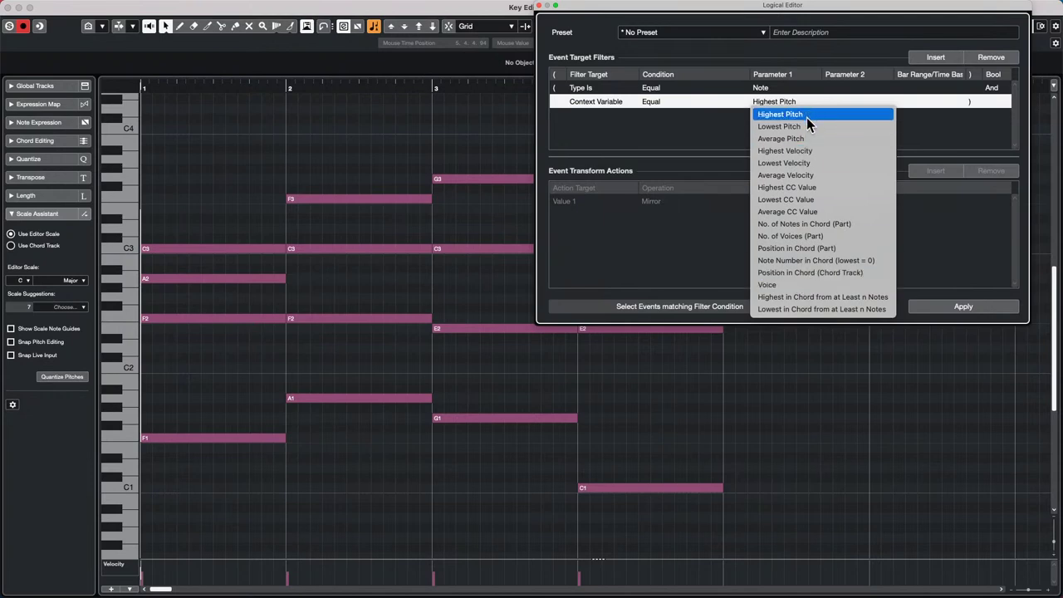
left_click(643, 20)
left_click_drag(646, 20, 398, 101)
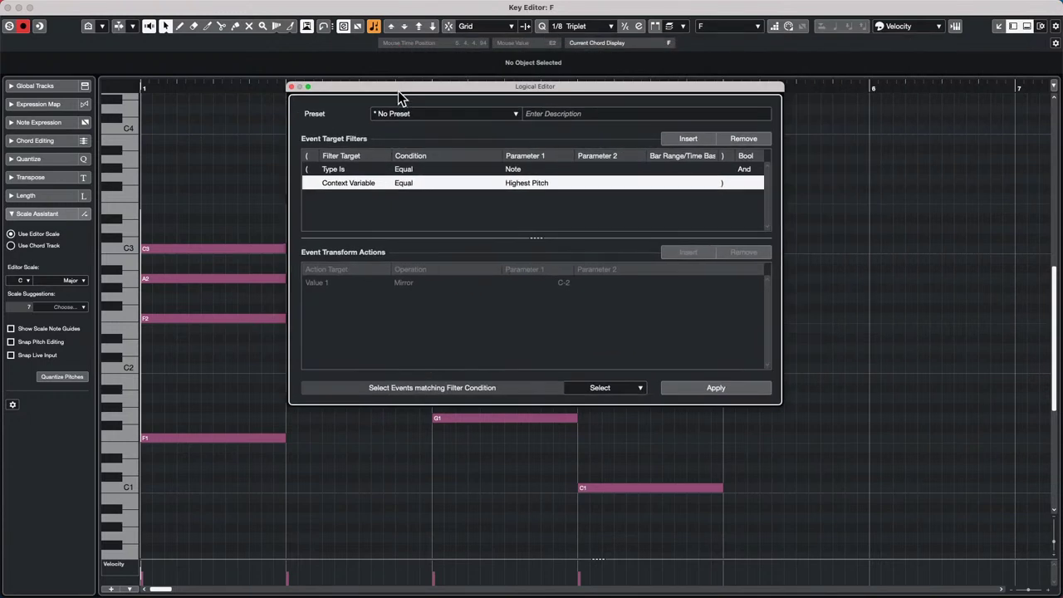
left_click(540, 185)
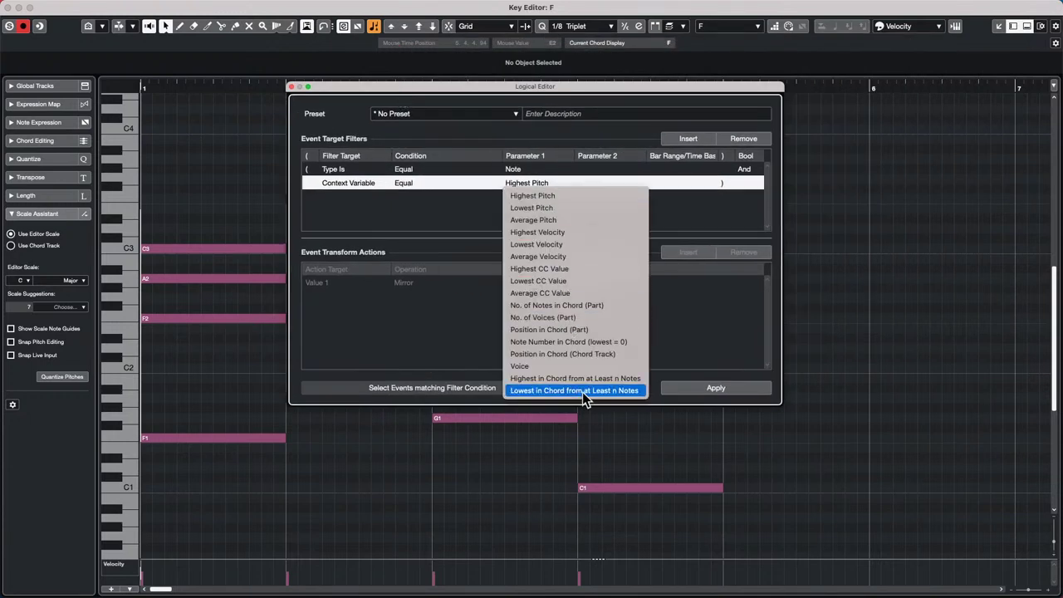
left_click(625, 346)
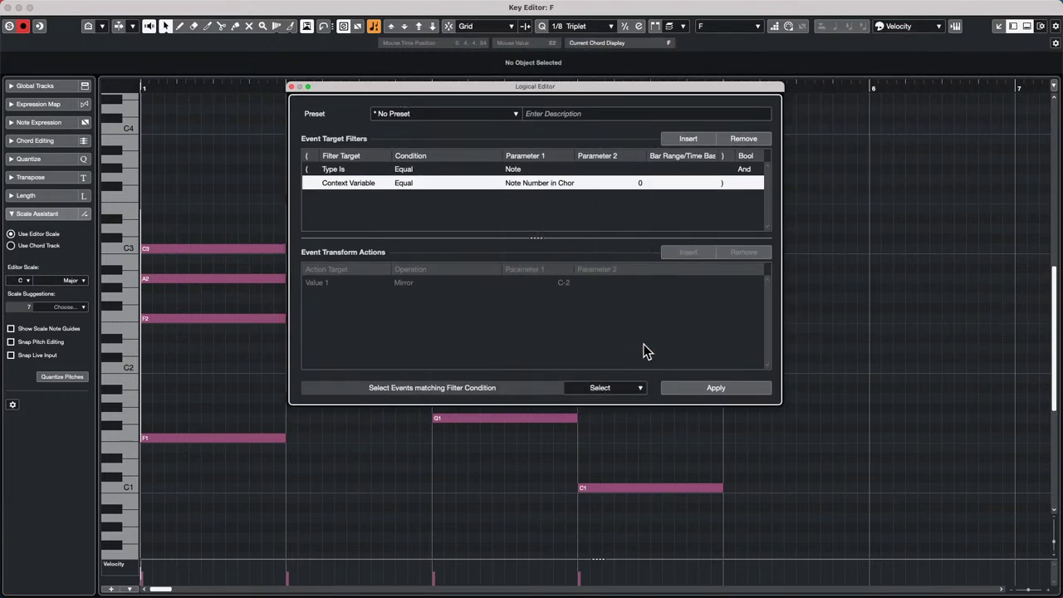
left_click(719, 388)
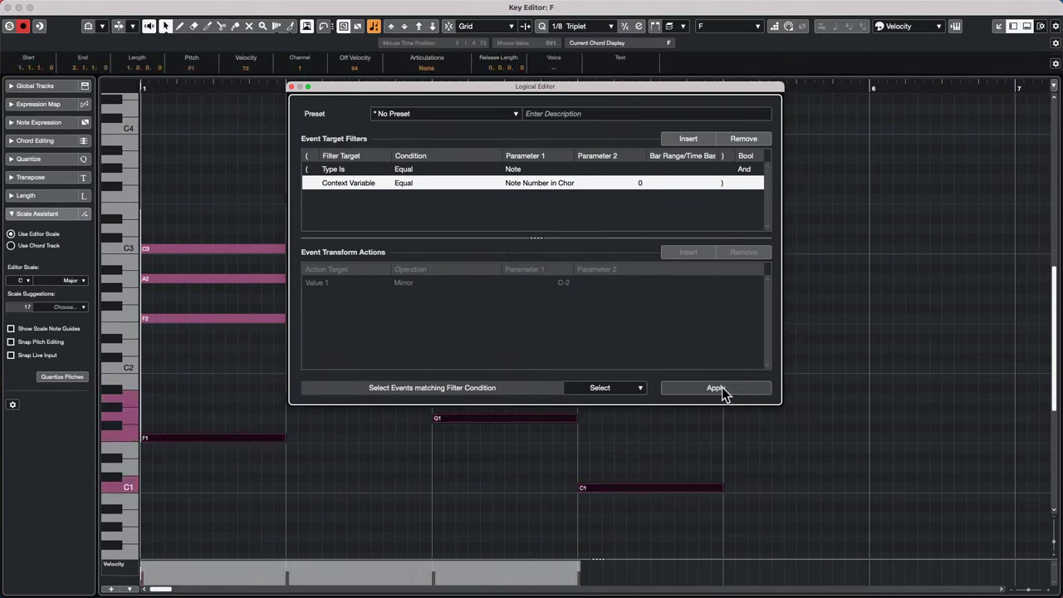
left_click_drag(533, 92, 777, 62)
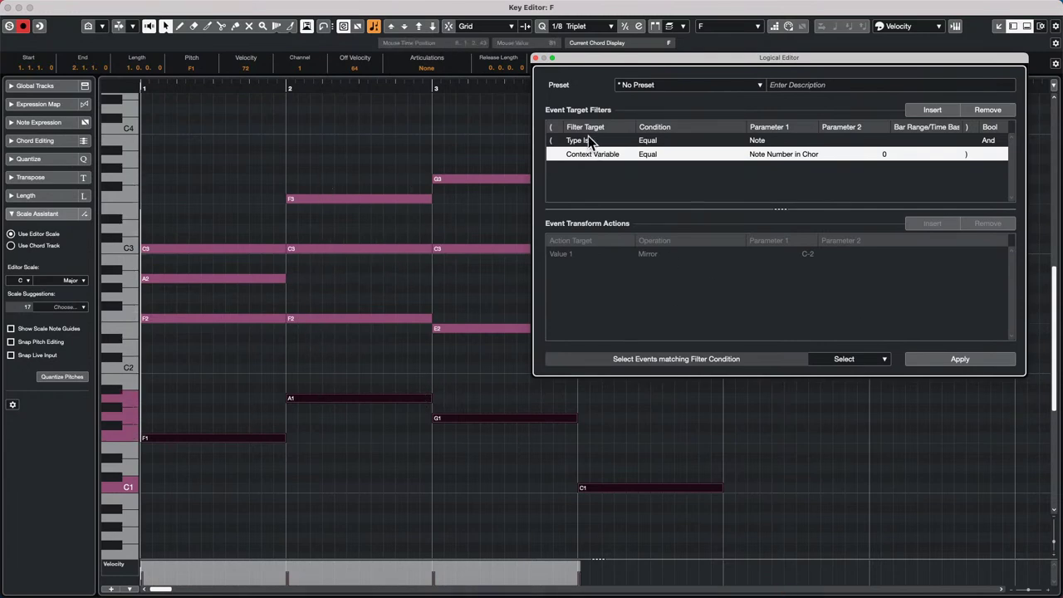
- Close the Logical Editor and Key Editor windows, then refocus the Retrologue 01 part in the lower-zone editor
left_click(535, 58)
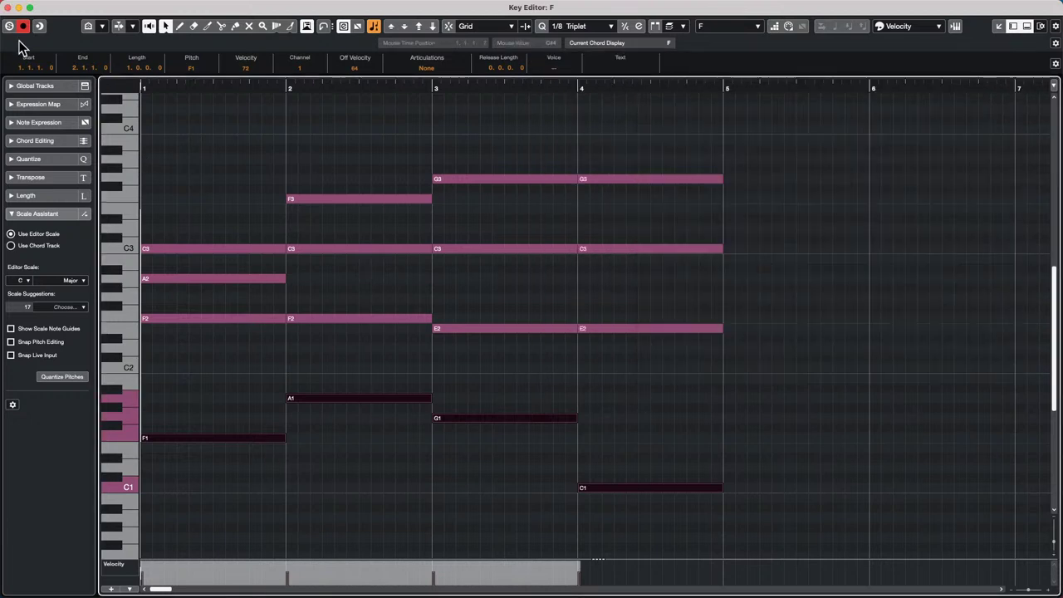
left_click(10, 7)
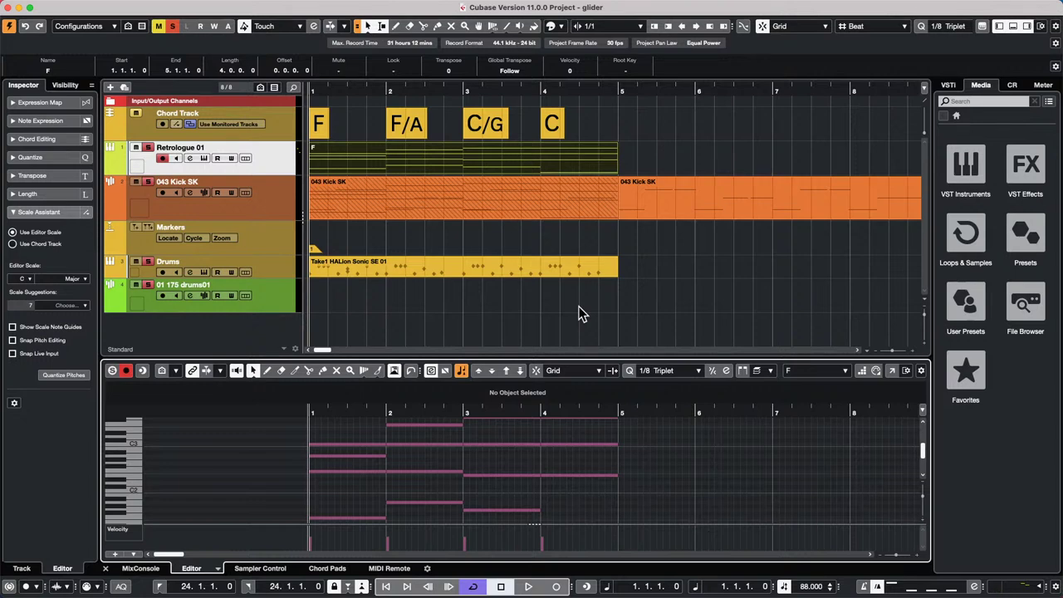
left_click(267, 154)
double_click(386, 165)
- From the Editor Scale list, add a new musical scale, rename it with a custom name, and save
left_click(84, 280)
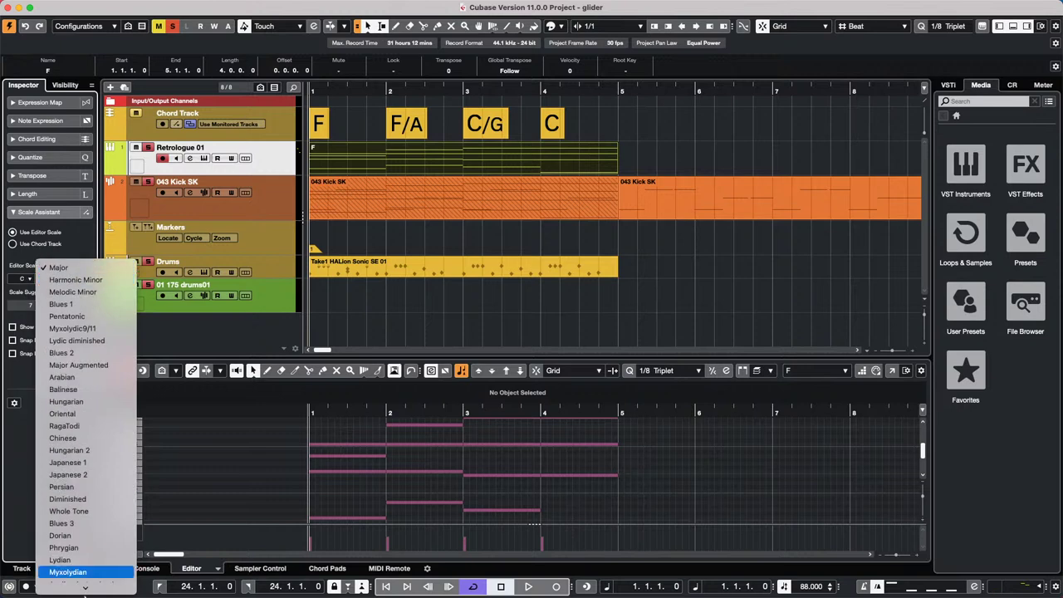
left_click(83, 586)
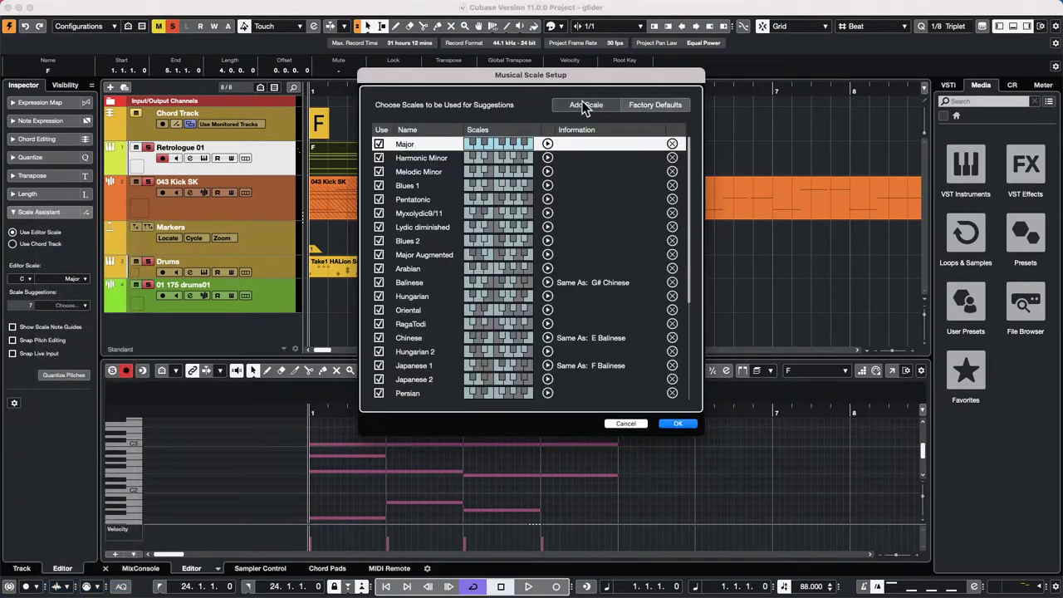
left_click(584, 104)
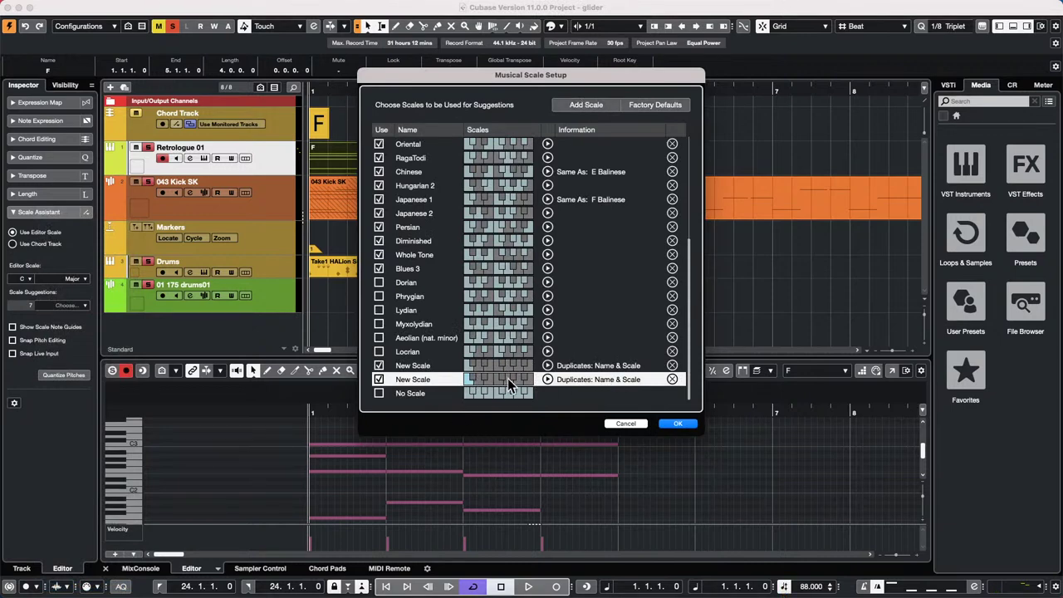
double_click(408, 379)
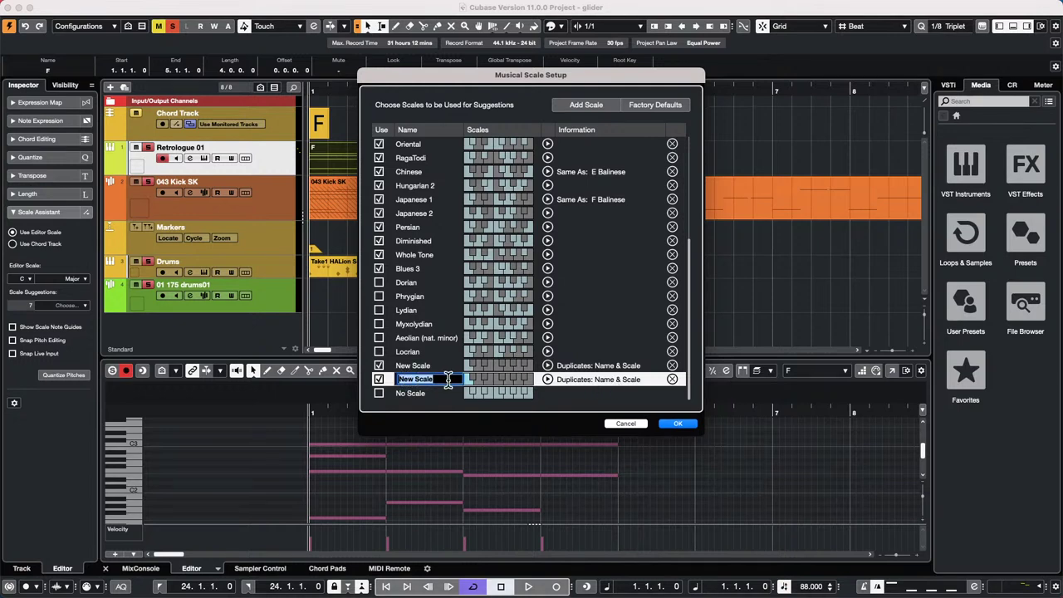
type("Taylor")
key("Return")
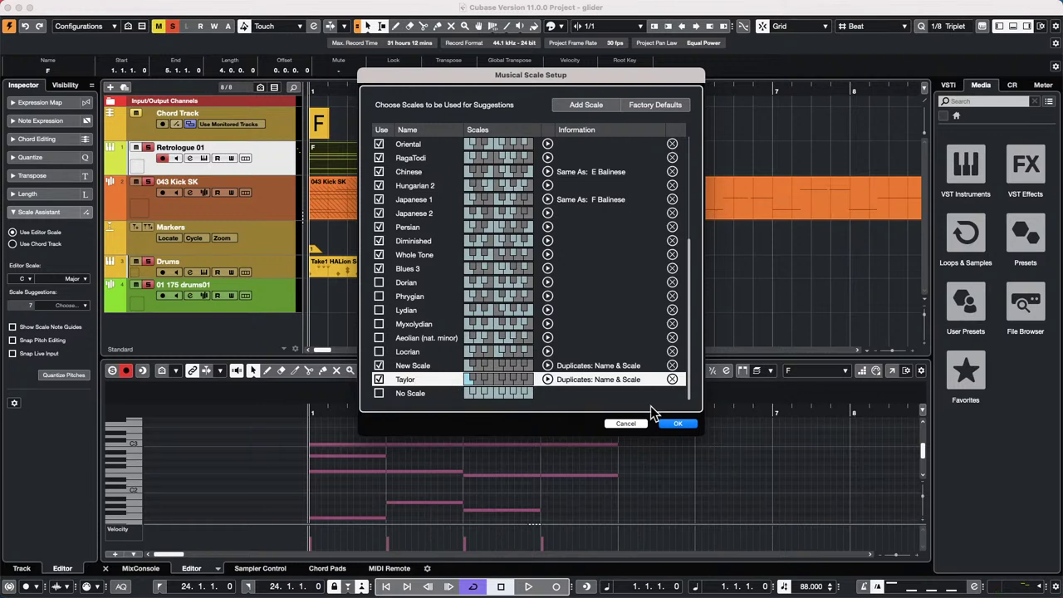
left_click(684, 425)
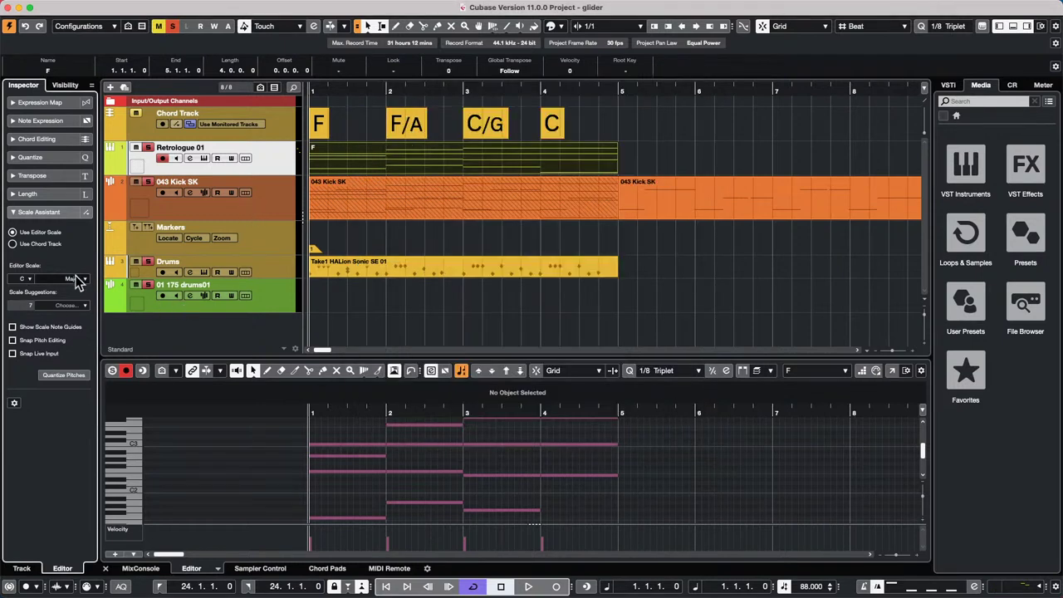
- Reopen Musical Scale Setup to check the new scale in the list, then close it
left_click(76, 278)
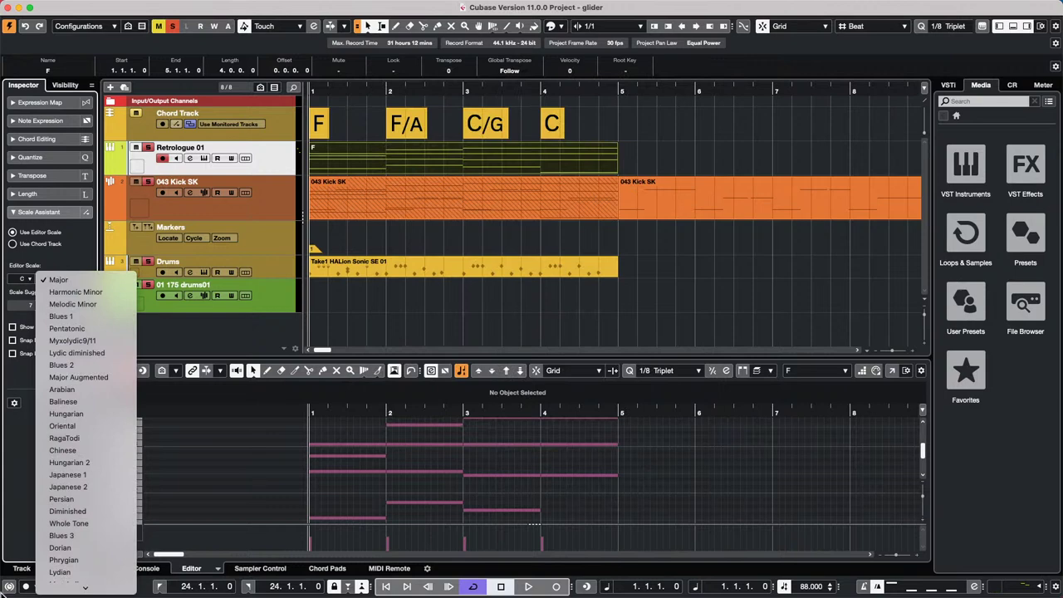
mouse_move(86, 587)
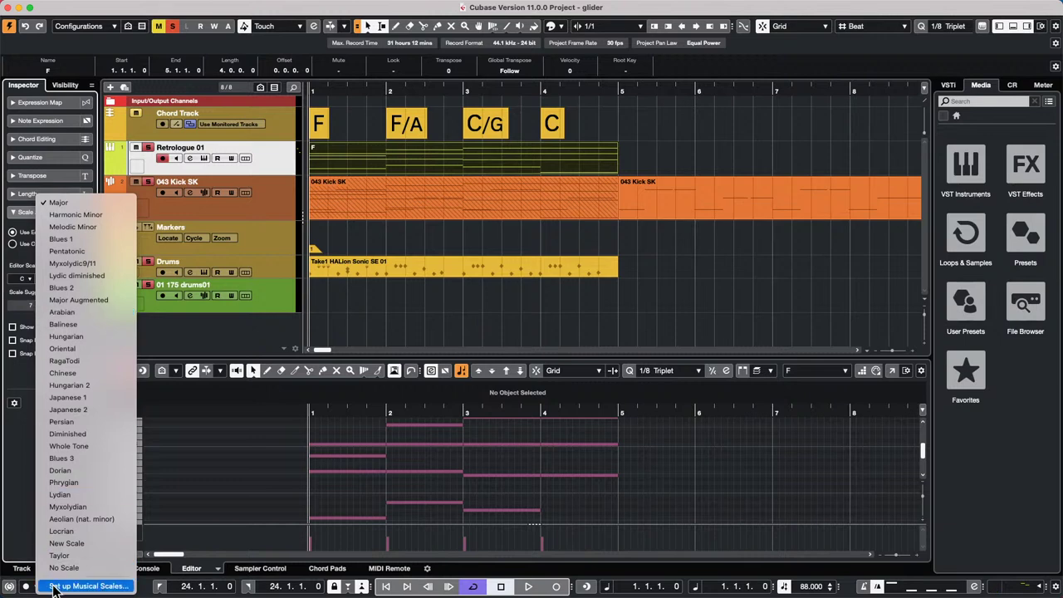
left_click(83, 586)
scroll(495, 232, "down", 5)
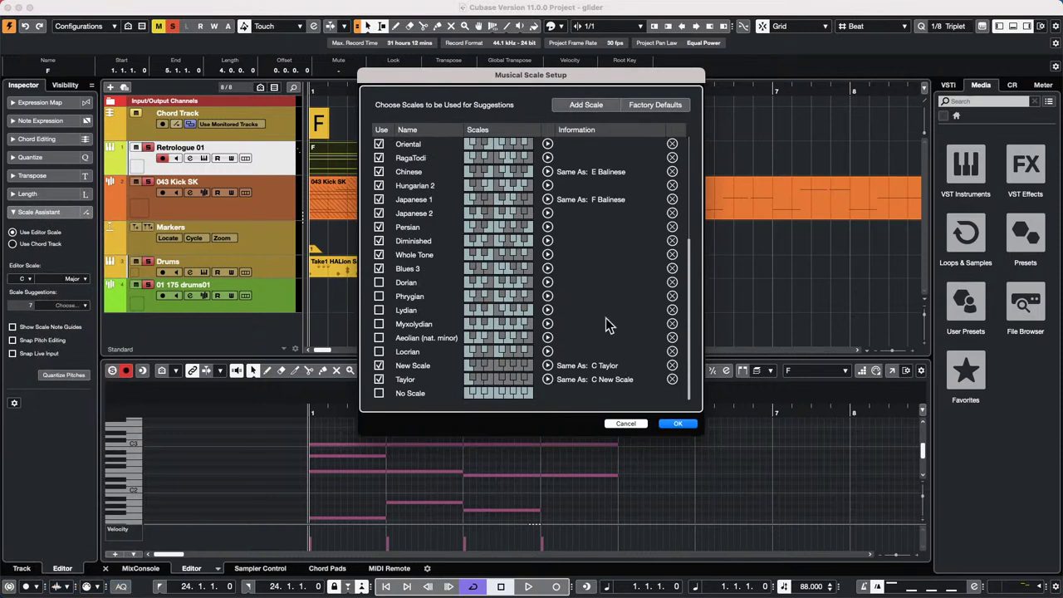
left_click(677, 424)
mouse_move(587, 7)
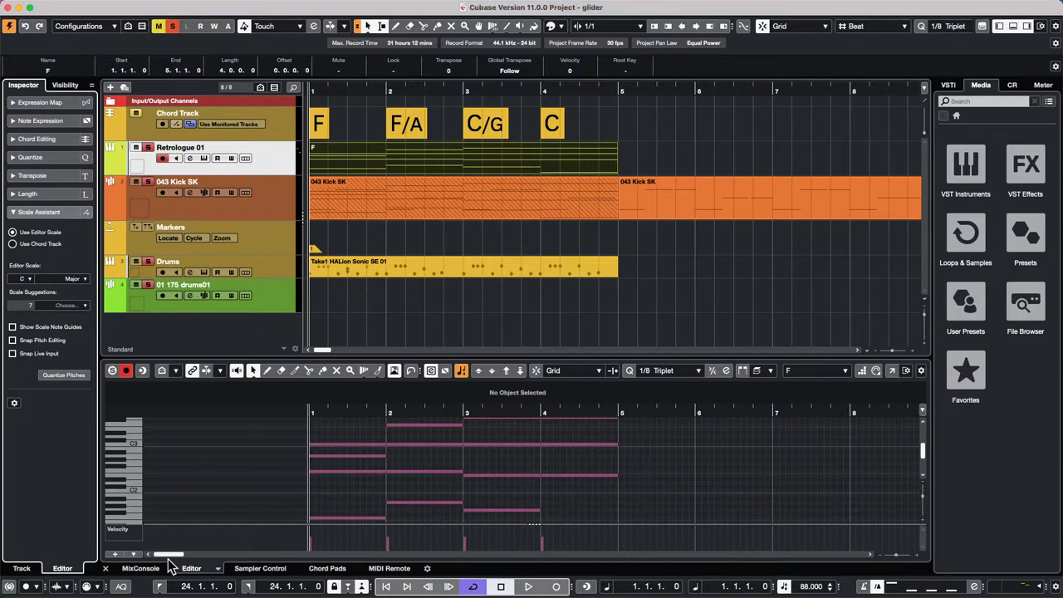
- Show the MixConsole in the lower zone and pull the 01 175 drums01 fader down slightly
left_click(140, 569)
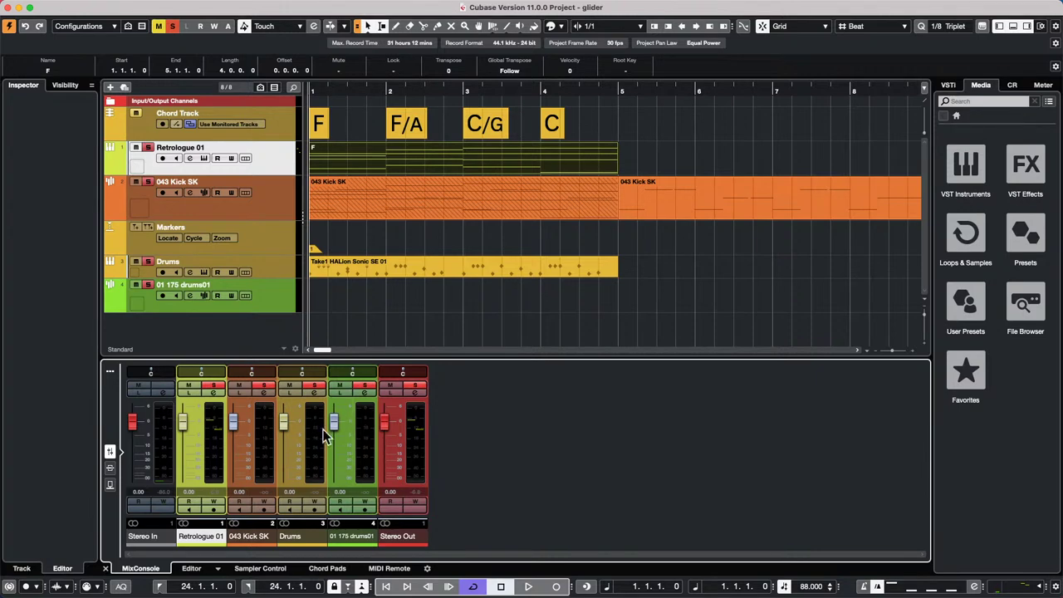
mouse_move(335, 421)
left_mouse_down()
mouse_move(337, 449)
mouse_move(336, 411)
mouse_move(329, 439)
mouse_move(338, 413)
mouse_move(342, 444)
mouse_move(334, 428)
left_mouse_up()
- Show the Control Room's monitor inserts with StudioEQ, then select the 043 Kick SK audio event
left_click(1013, 86)
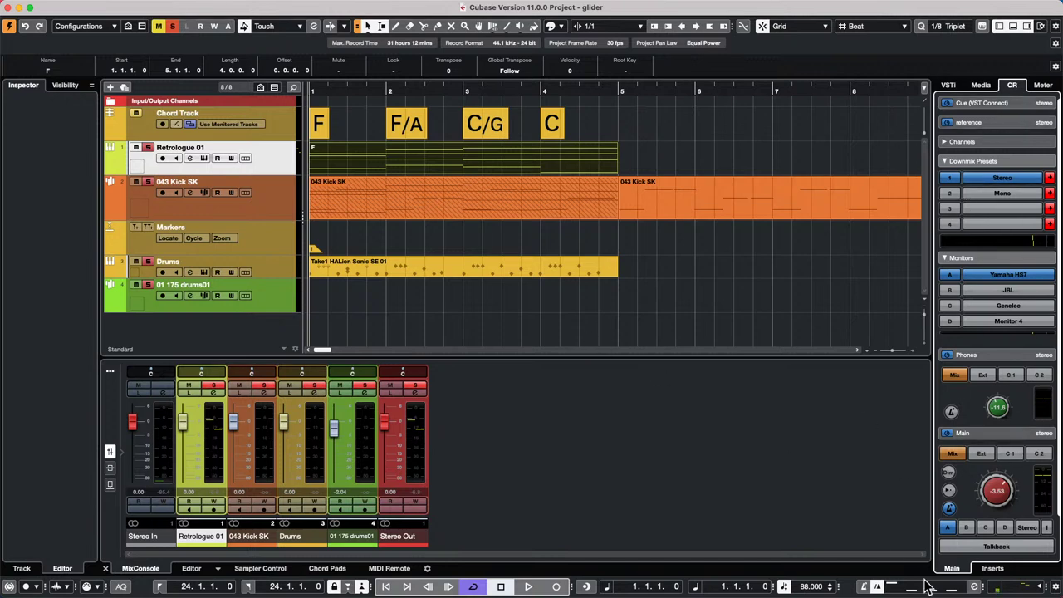
left_click(993, 568)
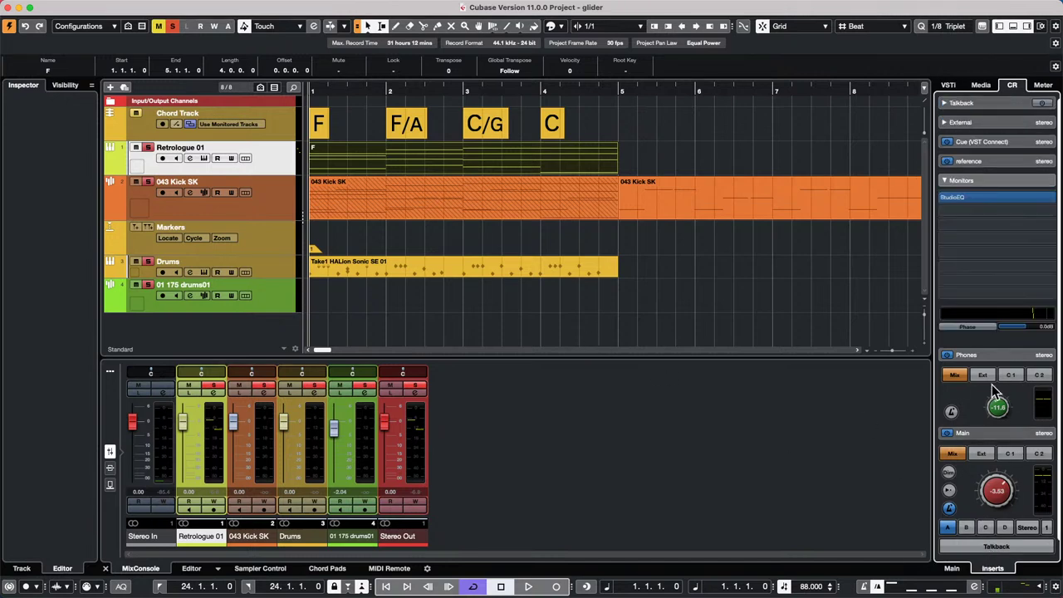
left_click(562, 180)
- Create a new empty project, dismissing the Hub and the file dialog
left_click(76, 6)
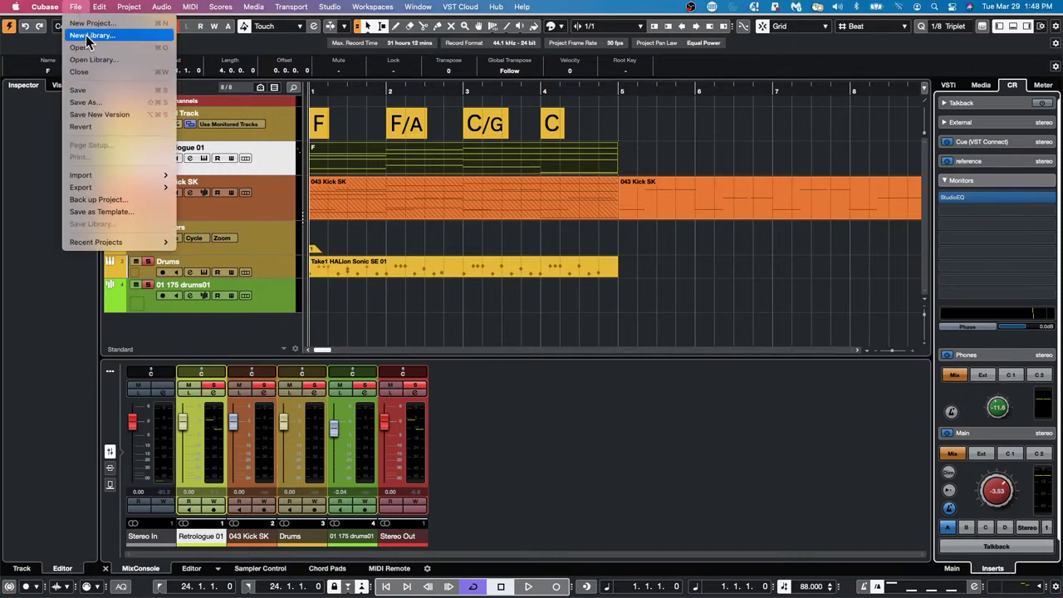
left_click(96, 24)
left_click(771, 421)
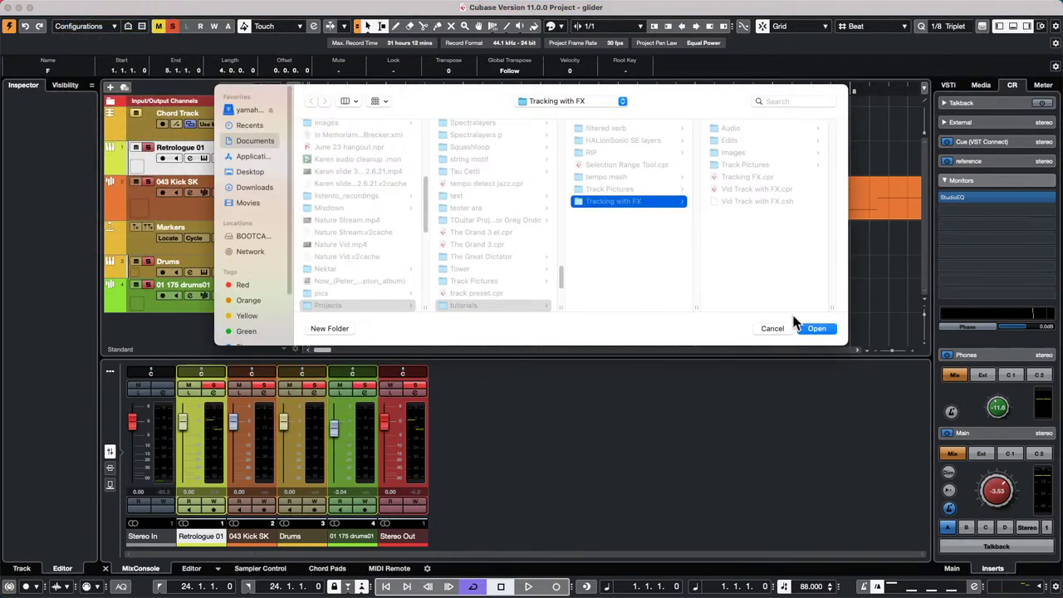
left_click(826, 331)
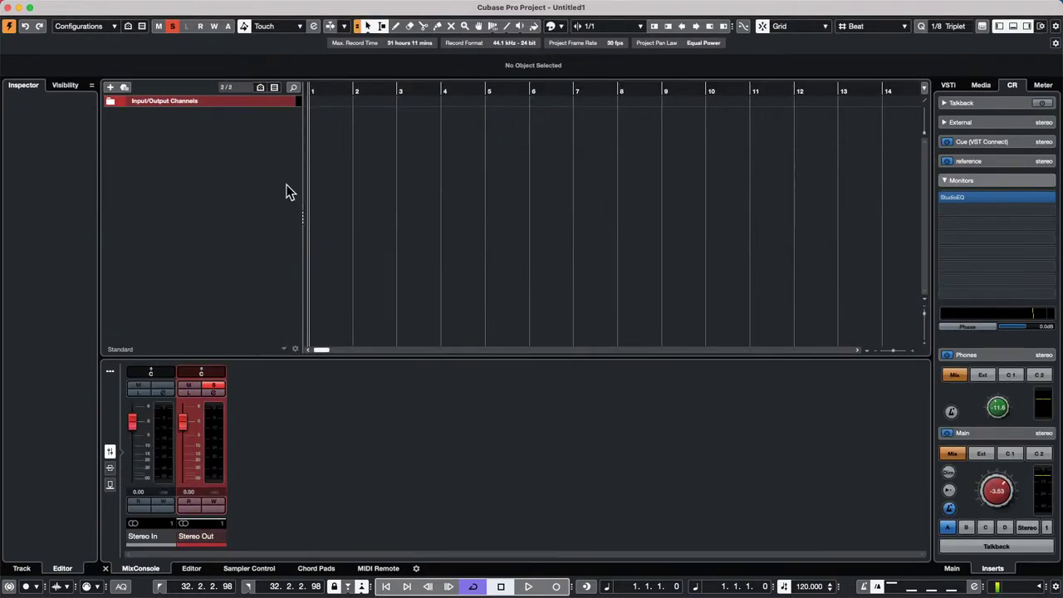
- Add eight stereo audio tracks, Audio 01 through Audio 08
right_click(211, 141)
left_click(259, 150)
triple_click(555, 263)
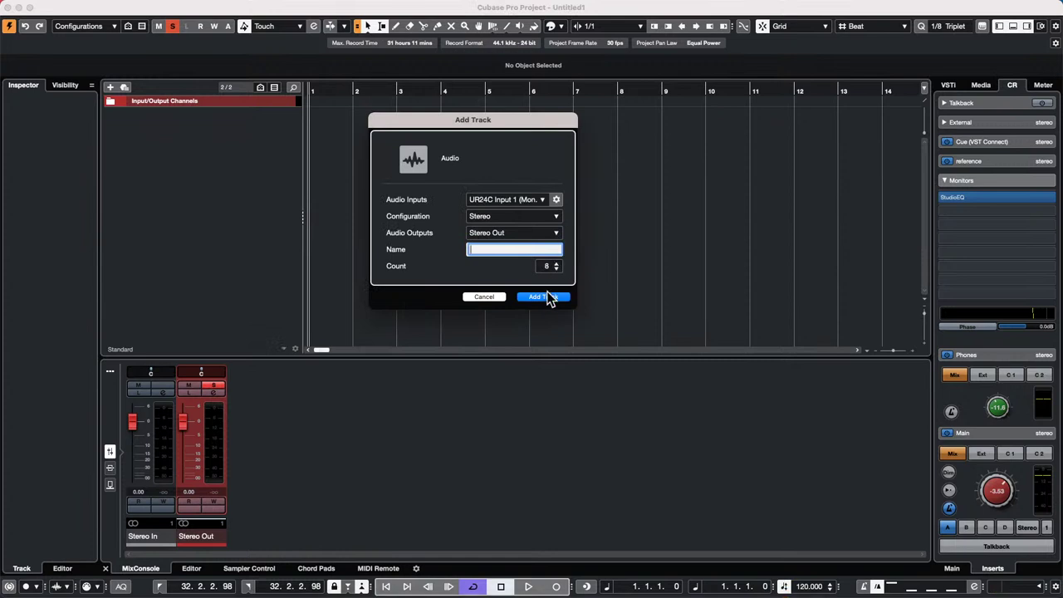
left_click(544, 297)
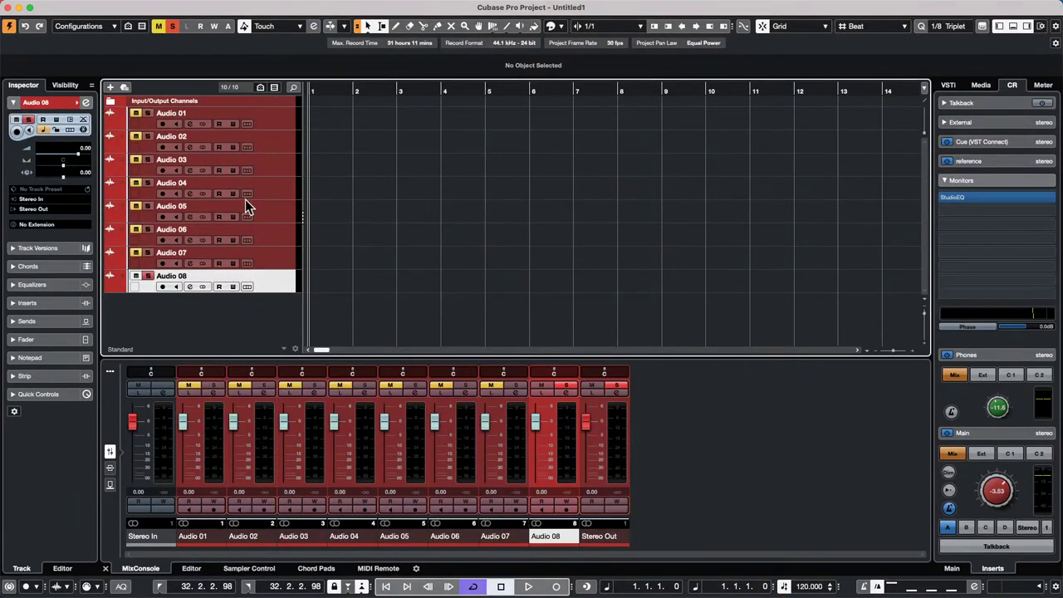
- Unsolo Audio 08, select Audio 01–08, and show the MixConsole Inserts section
left_click(171, 27)
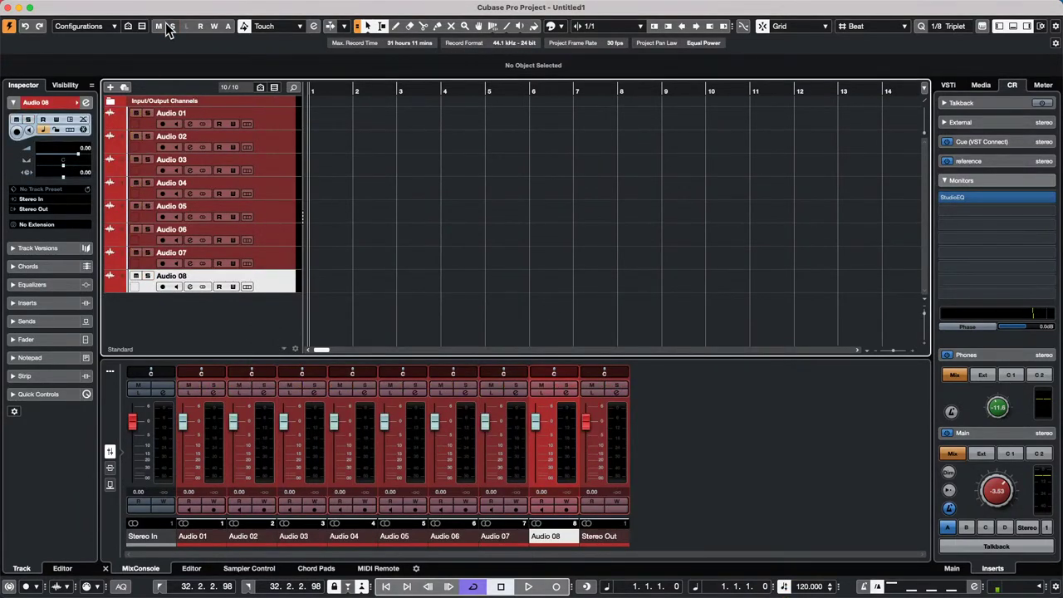
left_click(214, 447)
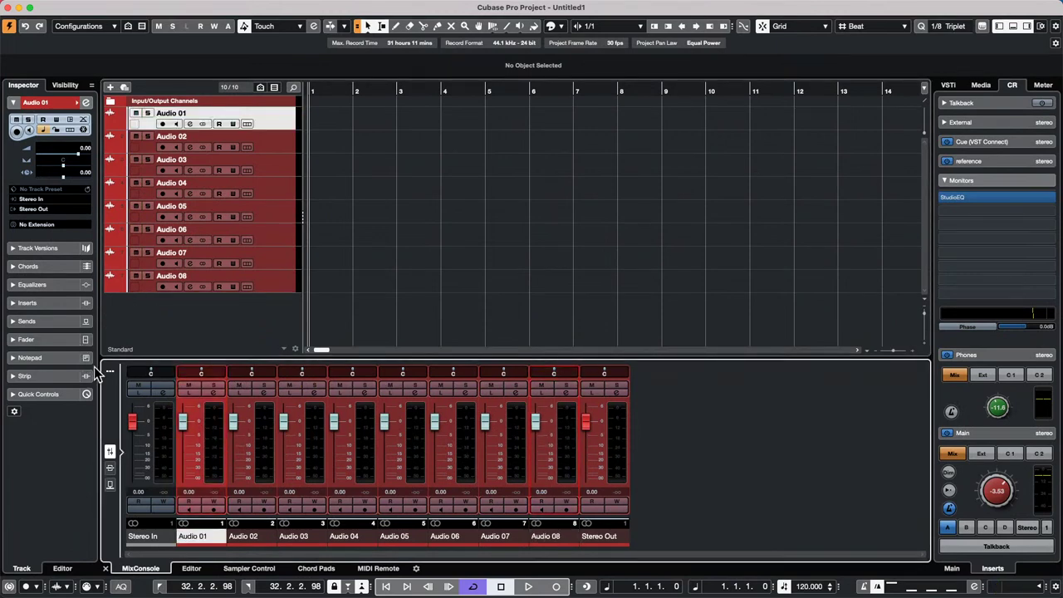
left_click(560, 457, "shift")
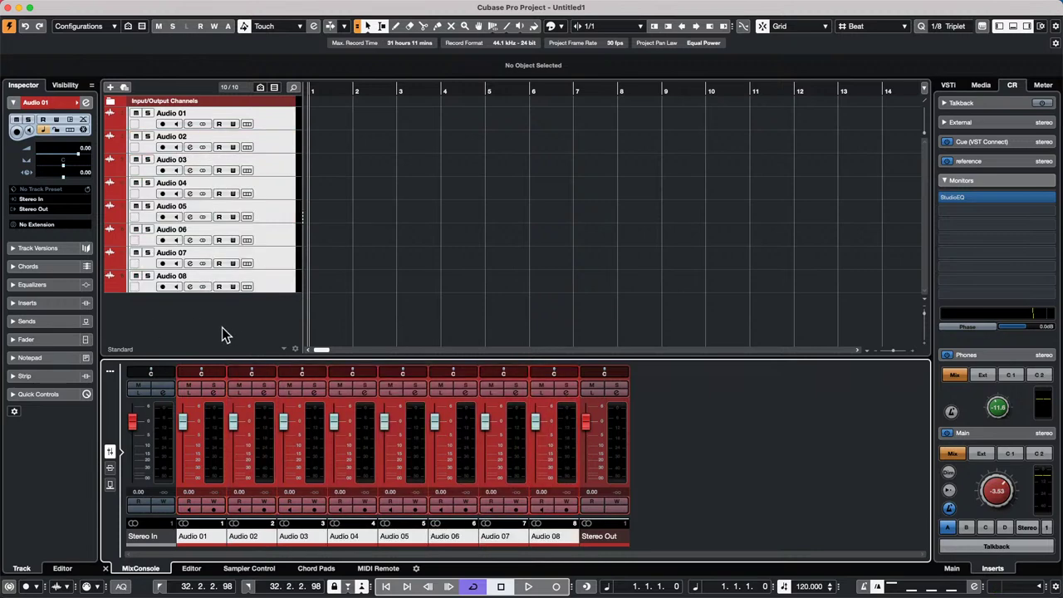
left_click(110, 370)
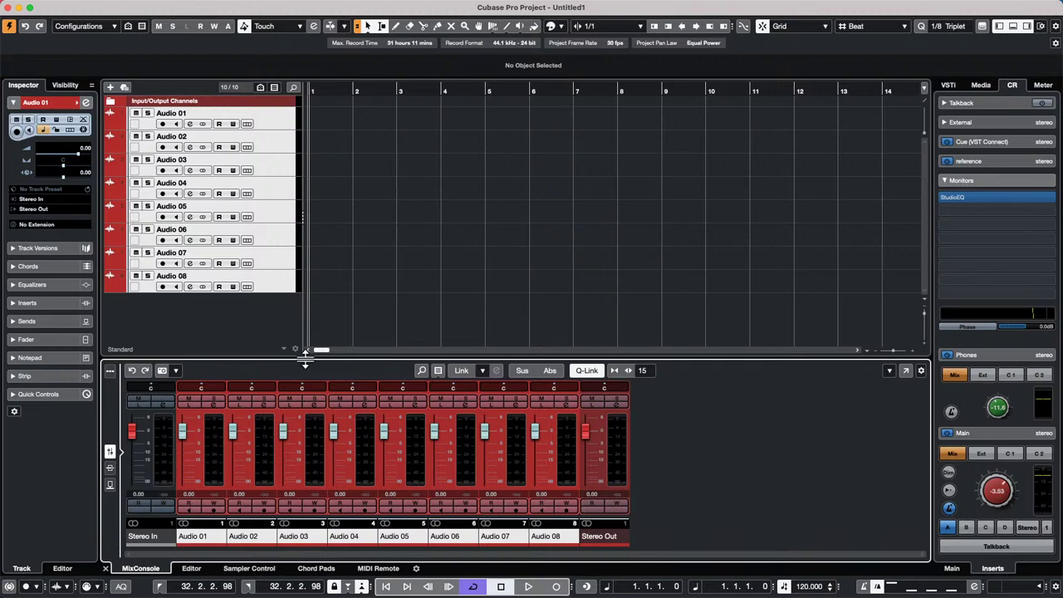
left_click_drag(304, 355, 304, 304)
left_click(109, 441)
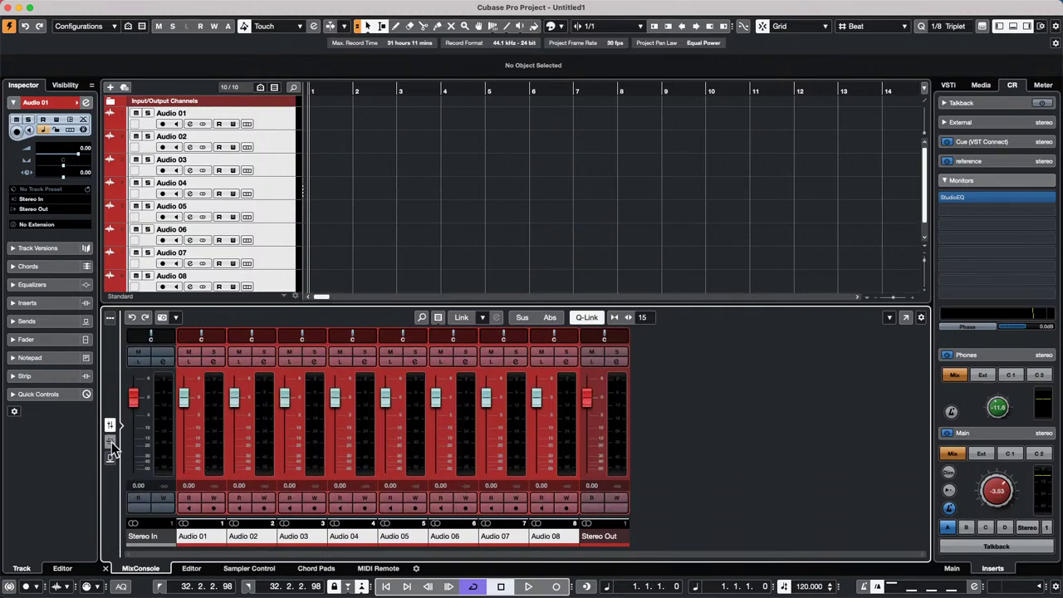
- Load Compressor into insert slot 1 on all eight selected channels
left_click(216, 388)
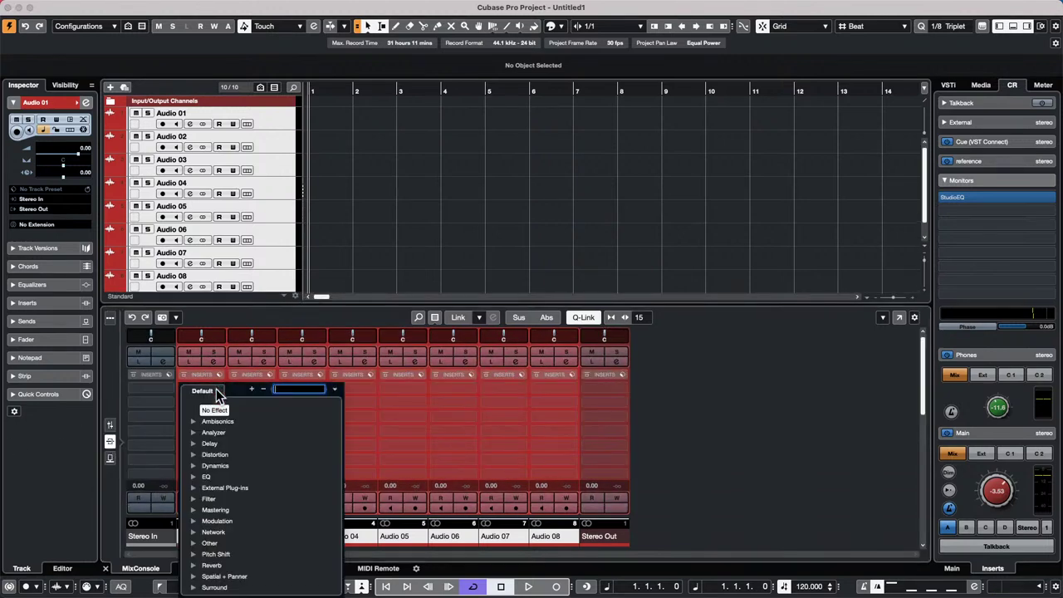
left_click(193, 432)
left_click(193, 455)
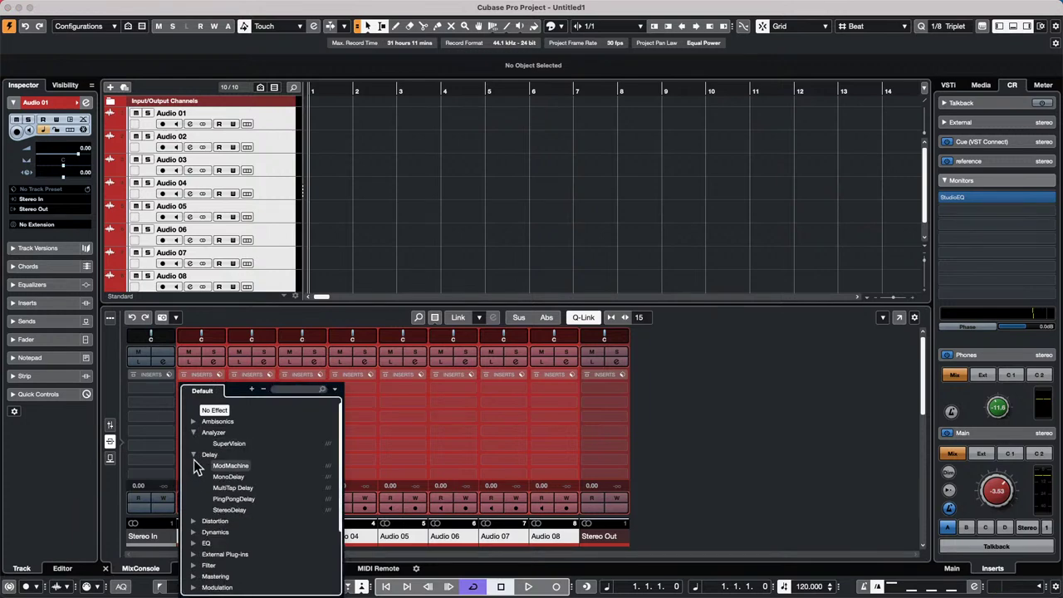
left_click(193, 532)
left_click(230, 554)
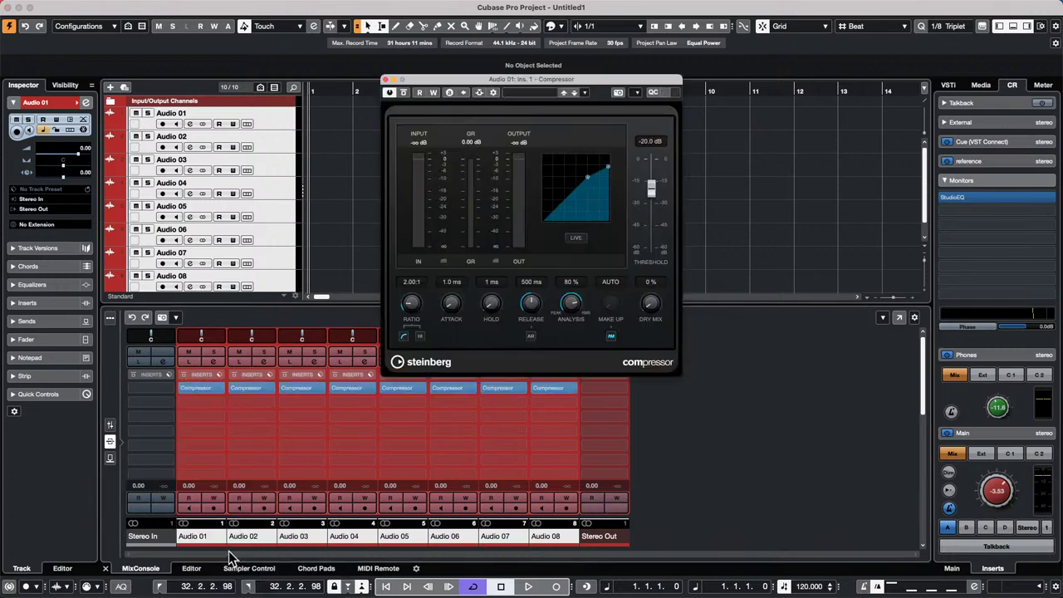
- Load DualFilter into slot 2 and Frequency into slot 3 on all channels
left_click(217, 403)
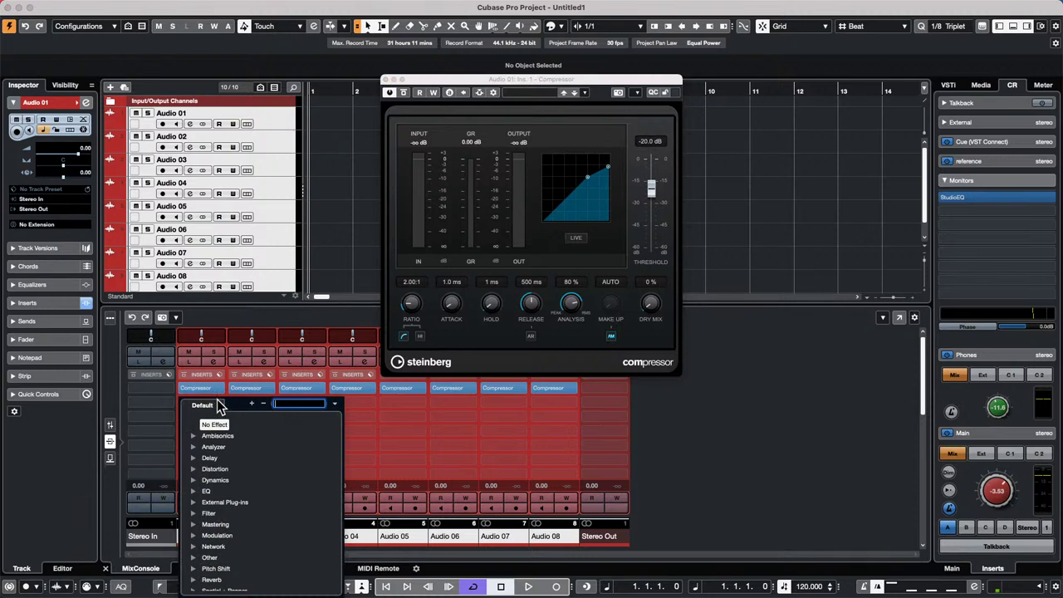
left_click(194, 513)
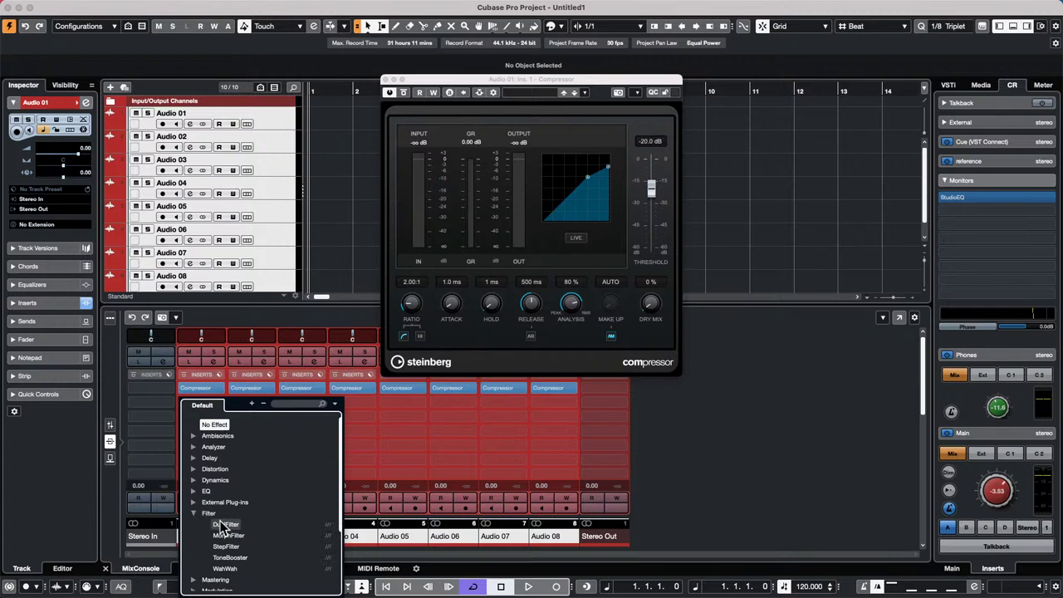
left_click(224, 524)
left_click(222, 415)
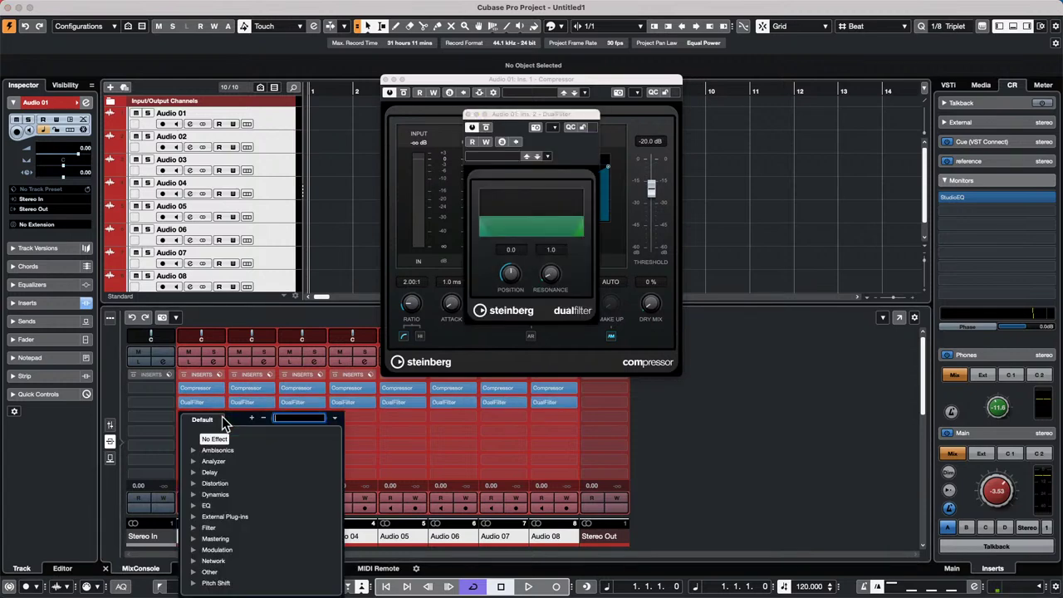
left_click(195, 506)
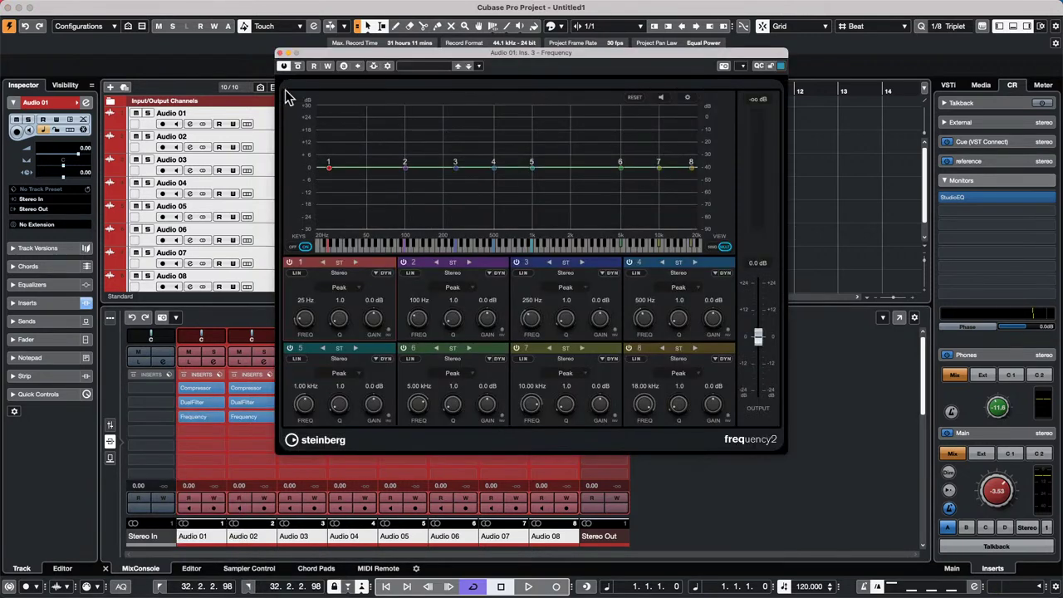
left_click(279, 52)
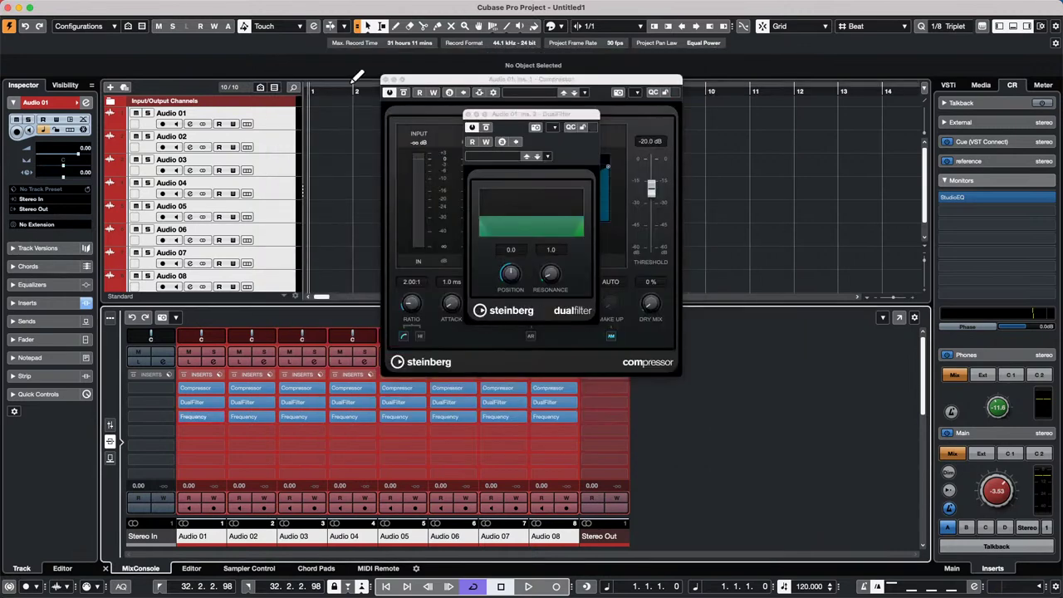
- Close the Compressor and DualFilter windows and explore Audio 01's insert rack options
left_click(385, 81)
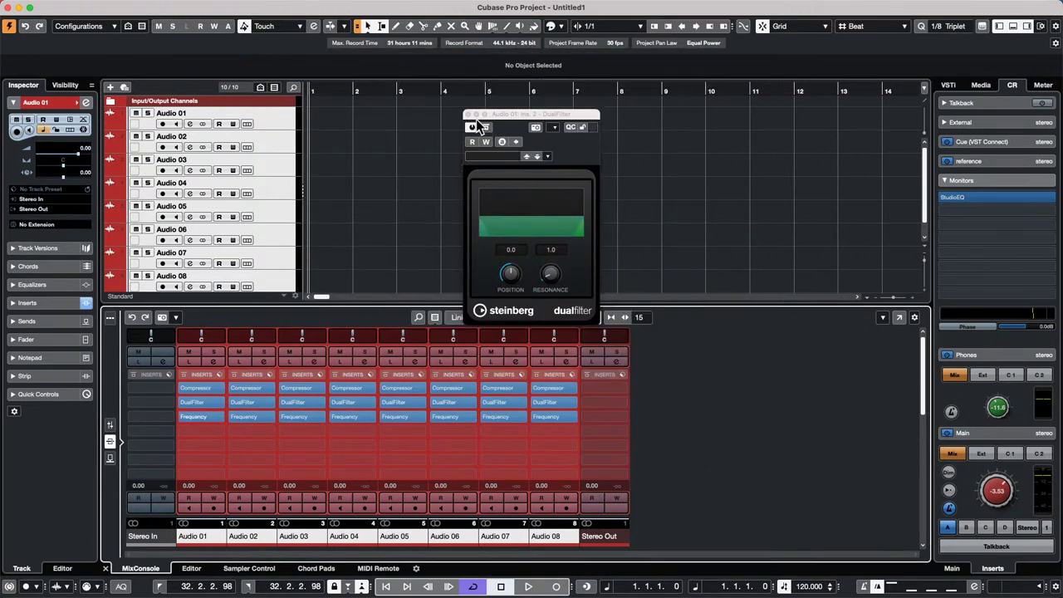
left_click(467, 114)
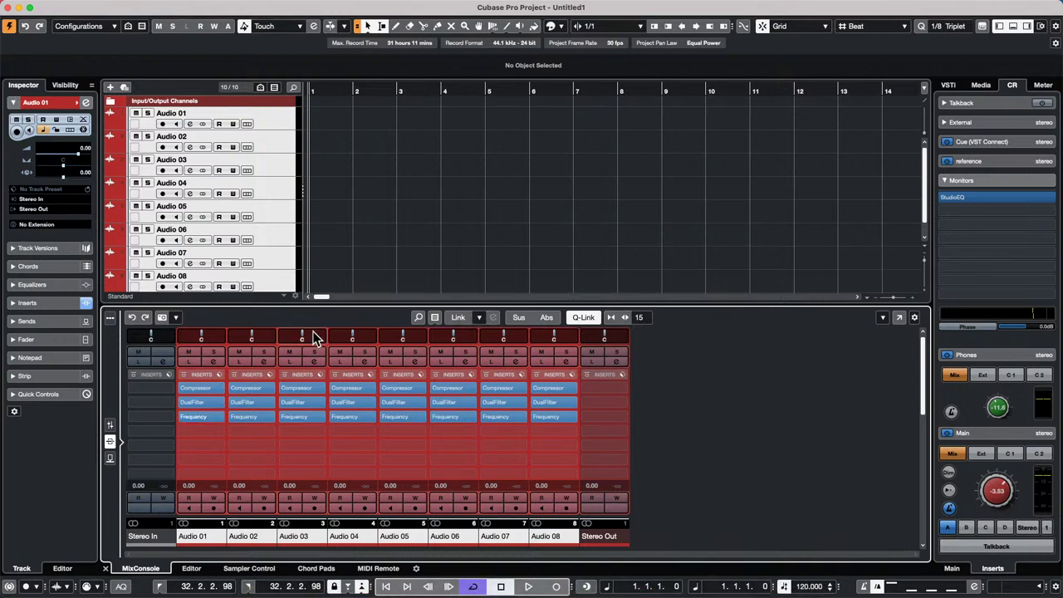
left_click(220, 374)
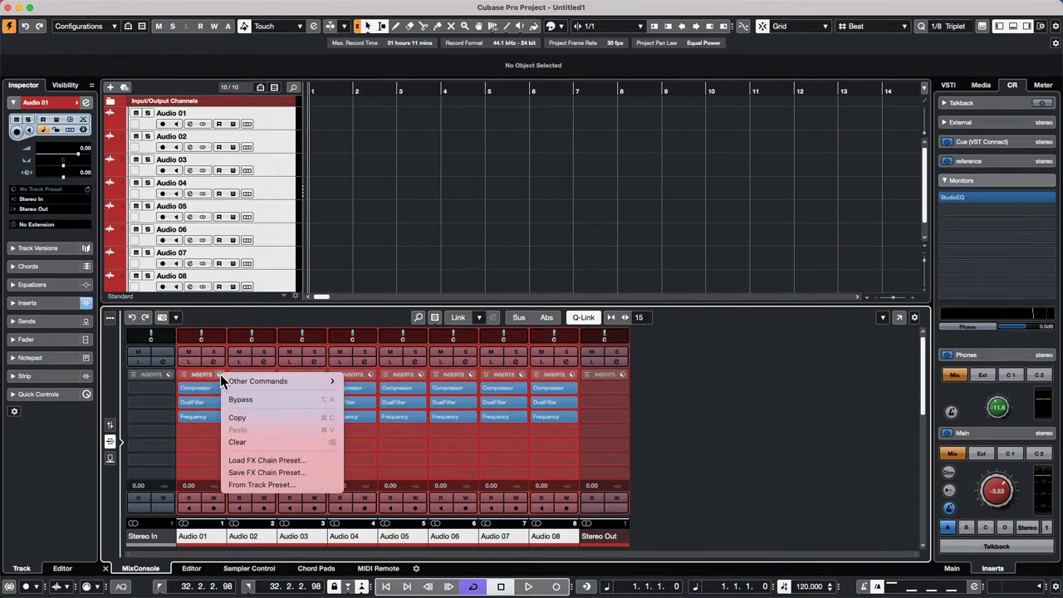
left_click(240, 442)
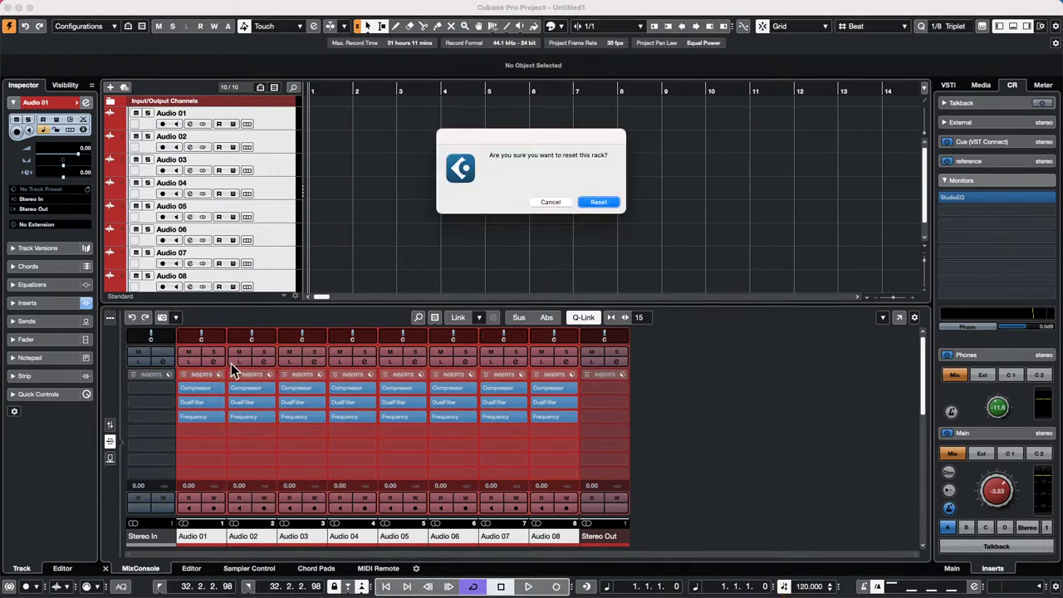
left_click(559, 202)
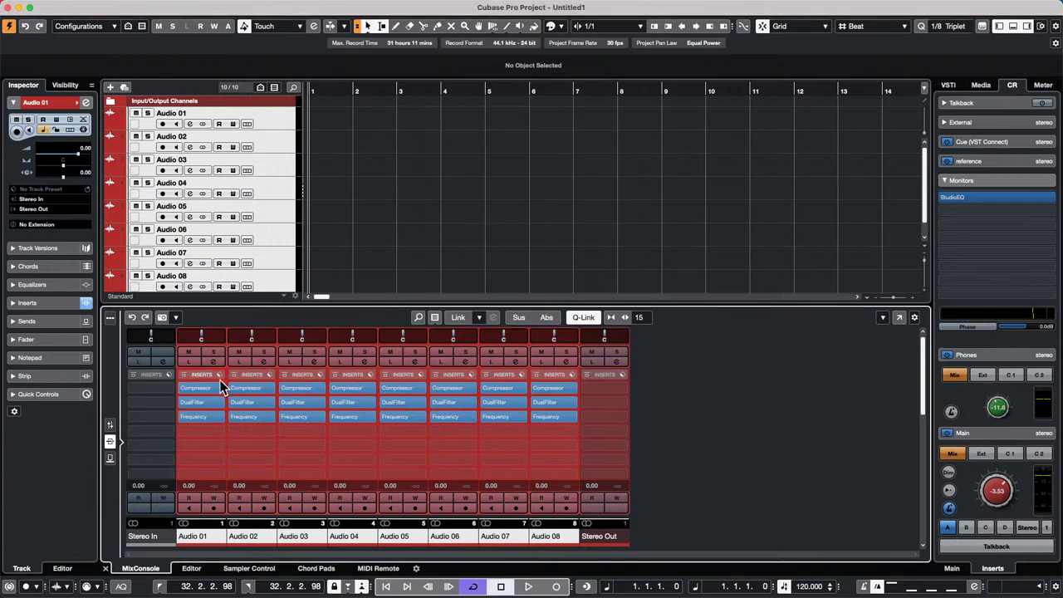
left_click(220, 375)
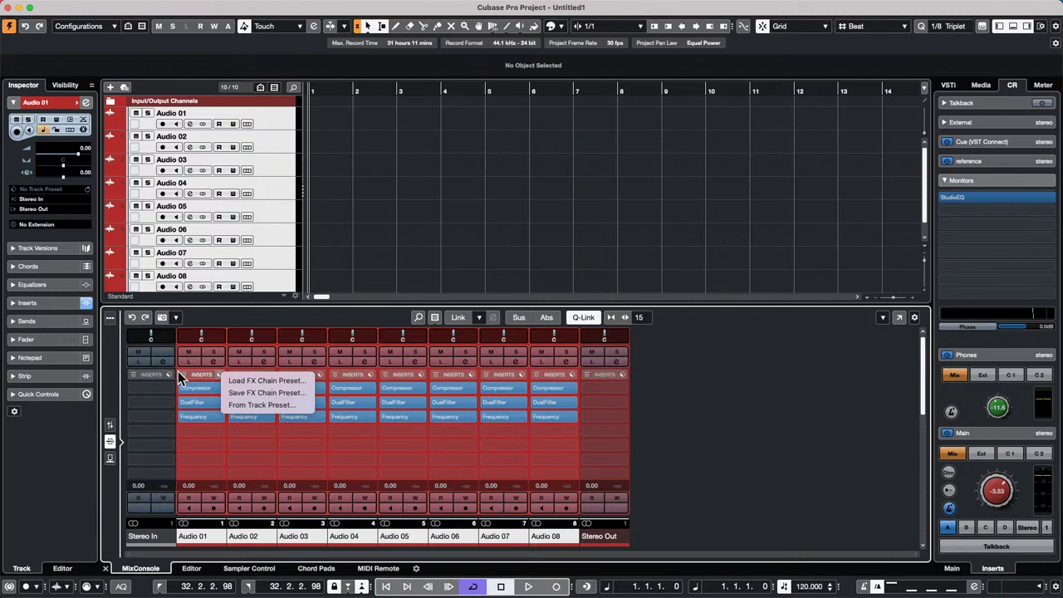
left_click(208, 377)
left_click(218, 374)
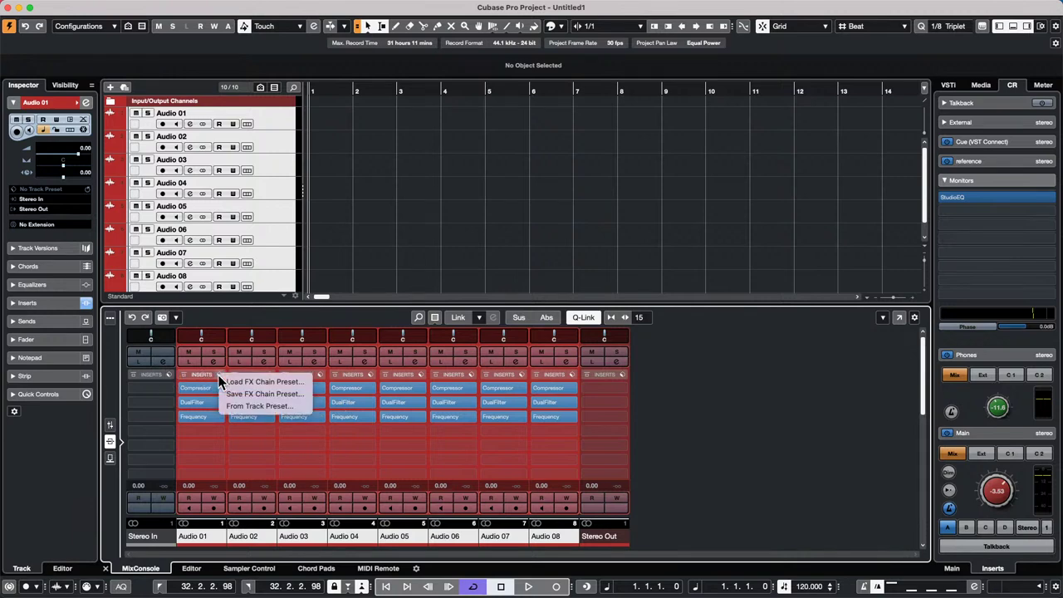
left_click(213, 379)
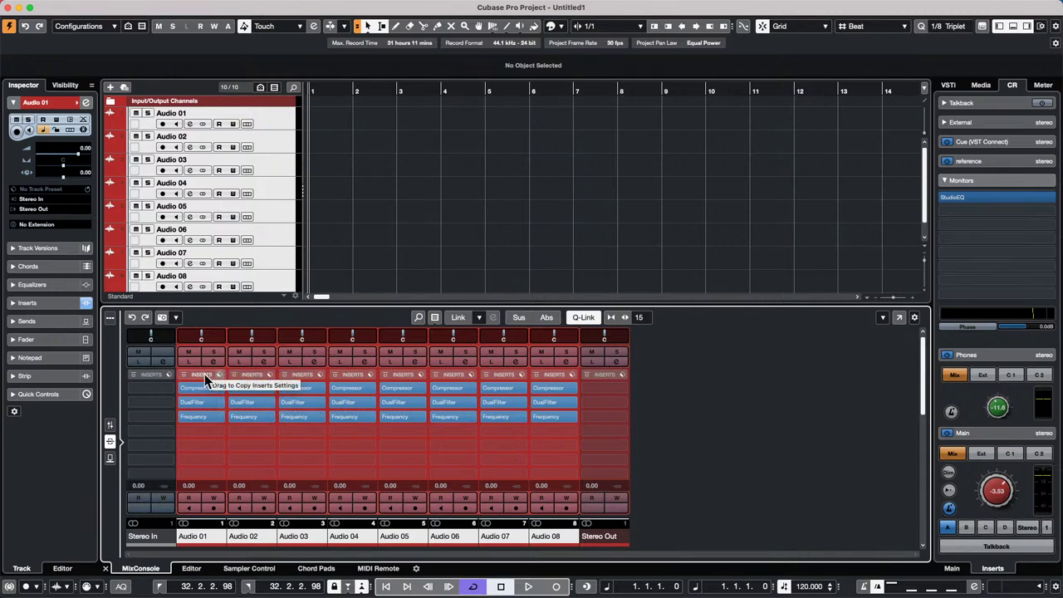
left_click(184, 374)
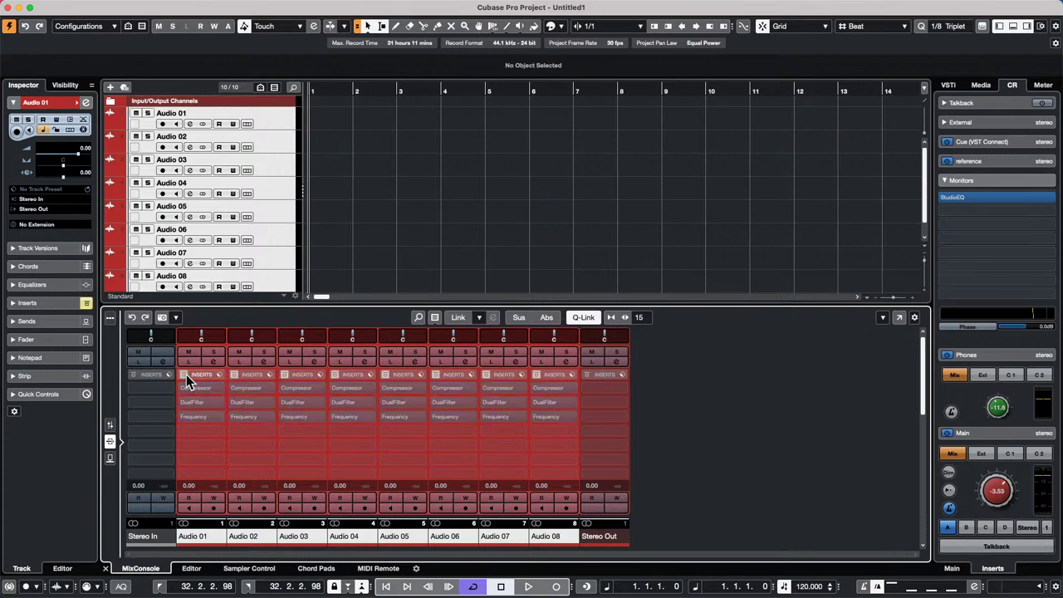
left_click(186, 375)
- Clear Audio 01's insert rack and confirm the Reset
right_click(215, 374)
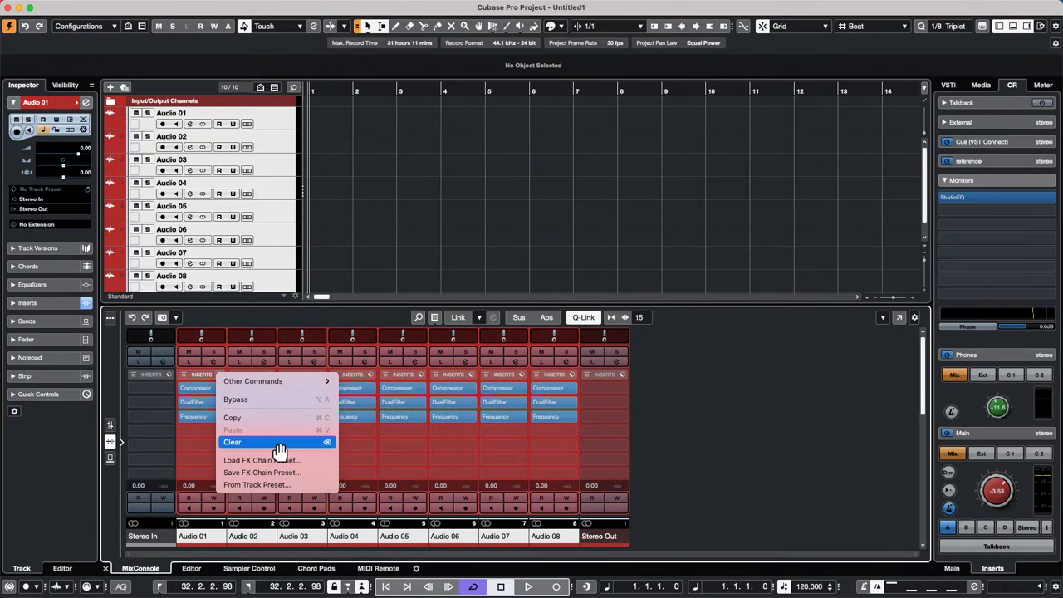
left_click(280, 444)
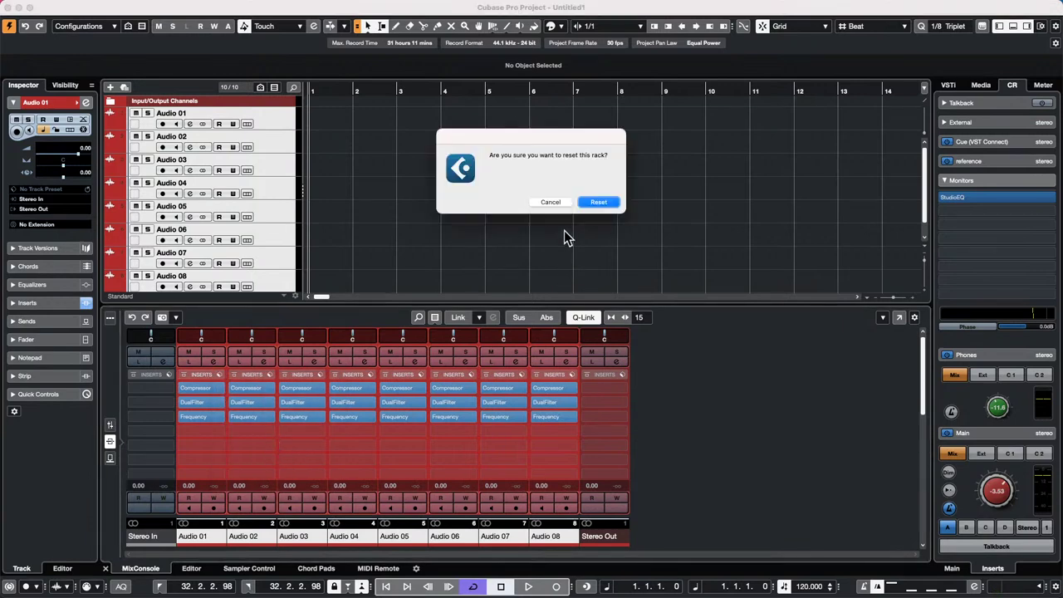
left_click(594, 204)
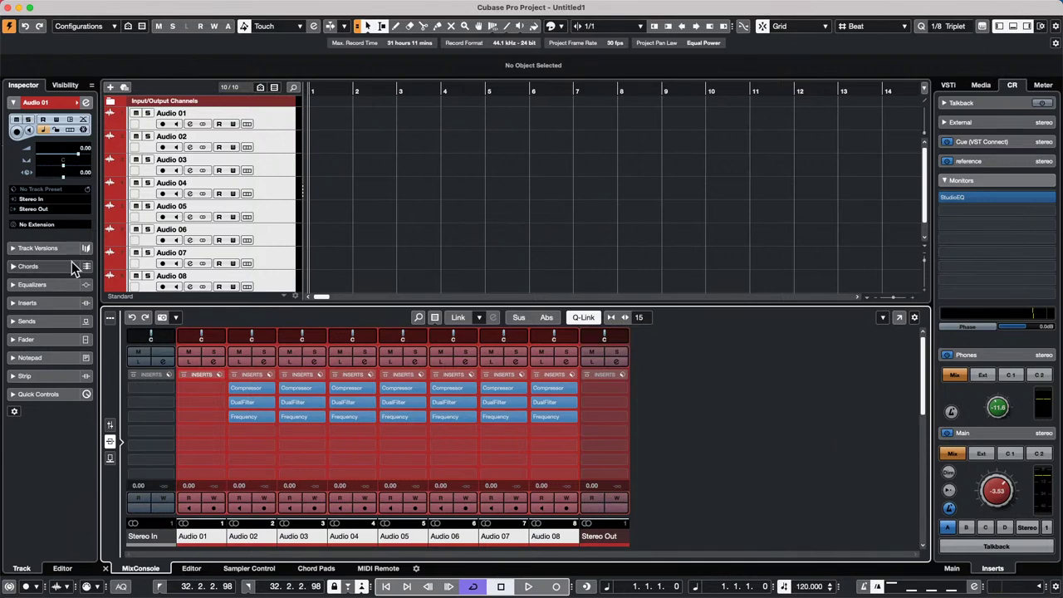
- Select Audio 02 and show its insert effects in the inspector
left_click(282, 142)
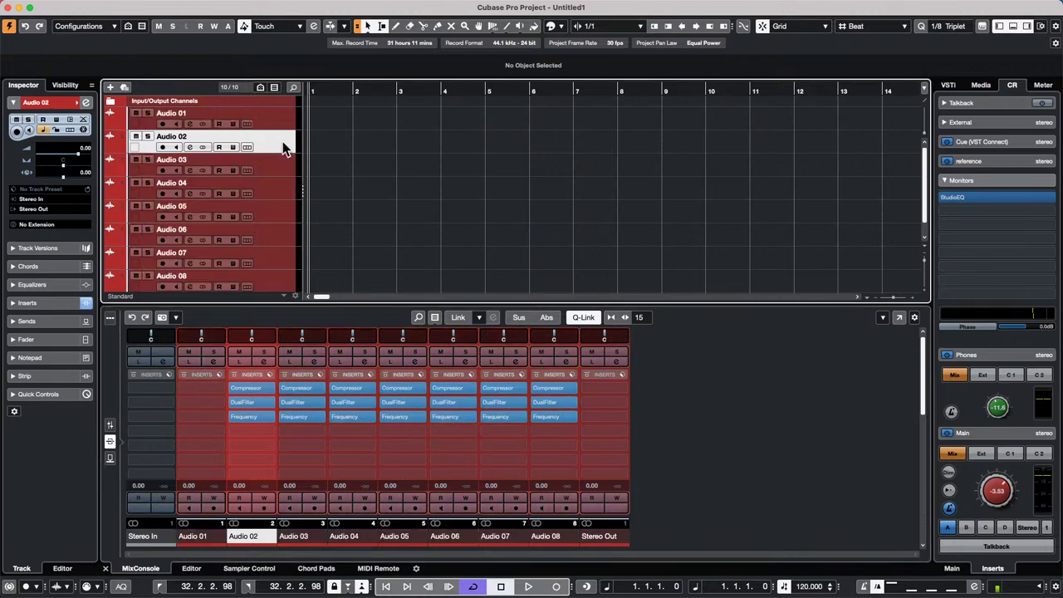
left_click(34, 303)
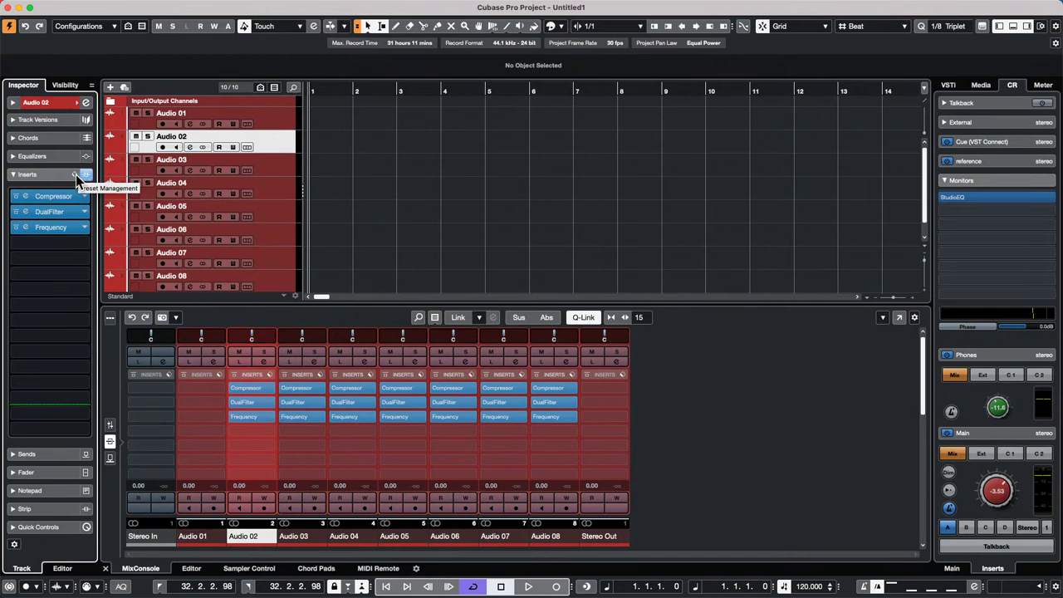
left_click(76, 174)
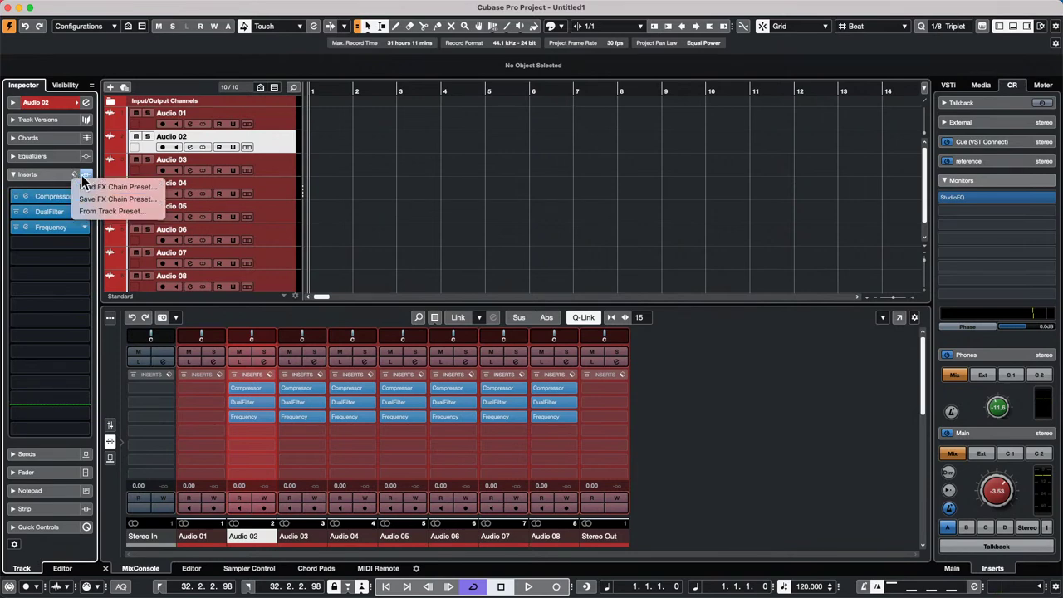
left_click(83, 176)
right_click(75, 179)
left_click(72, 176)
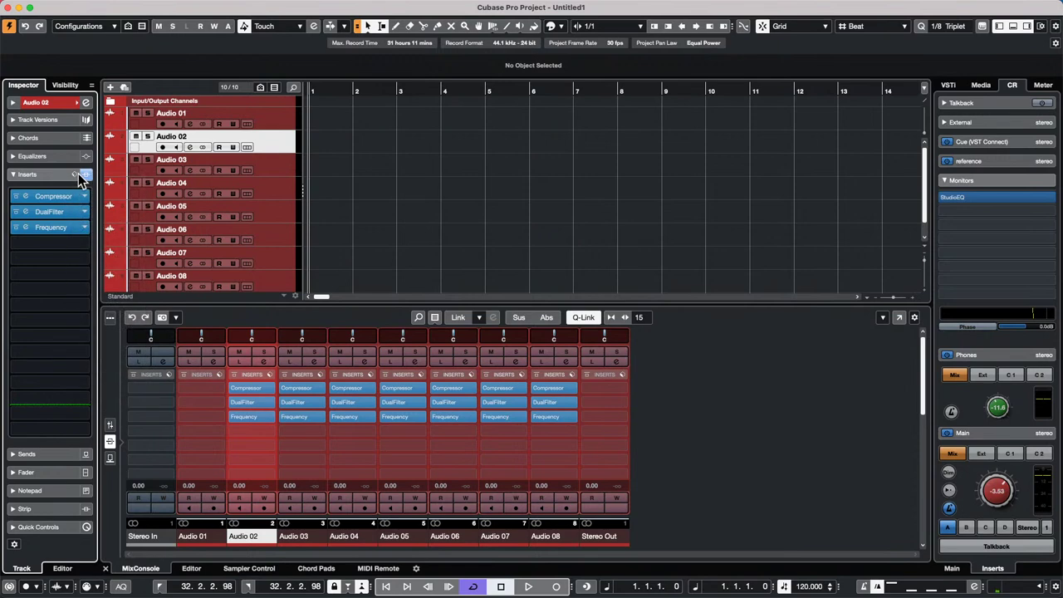
right_click(90, 175)
left_click(60, 175)
left_click(74, 177)
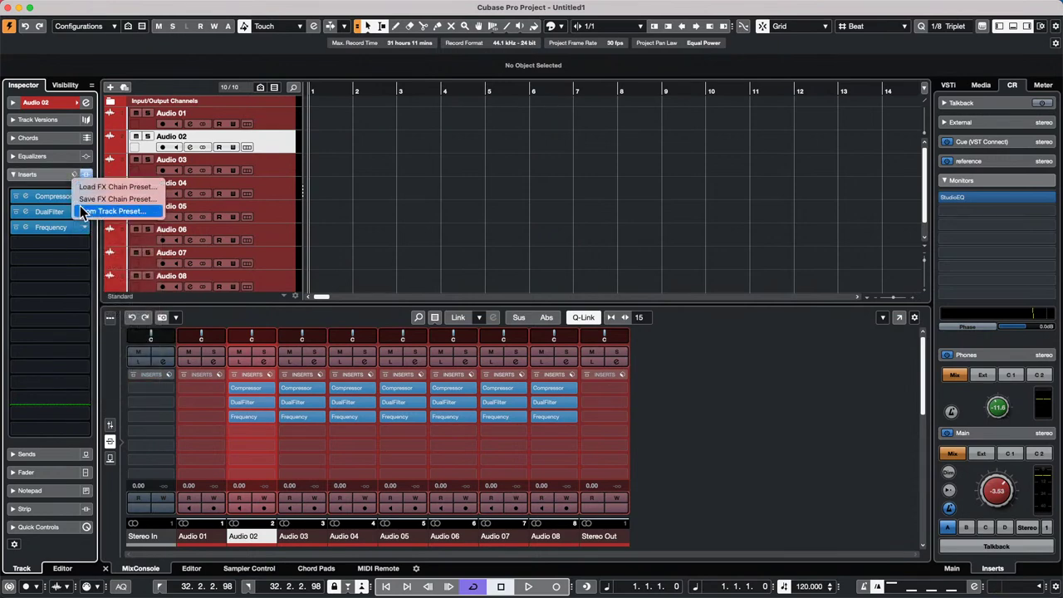
left_click(67, 176)
left_click(81, 177)
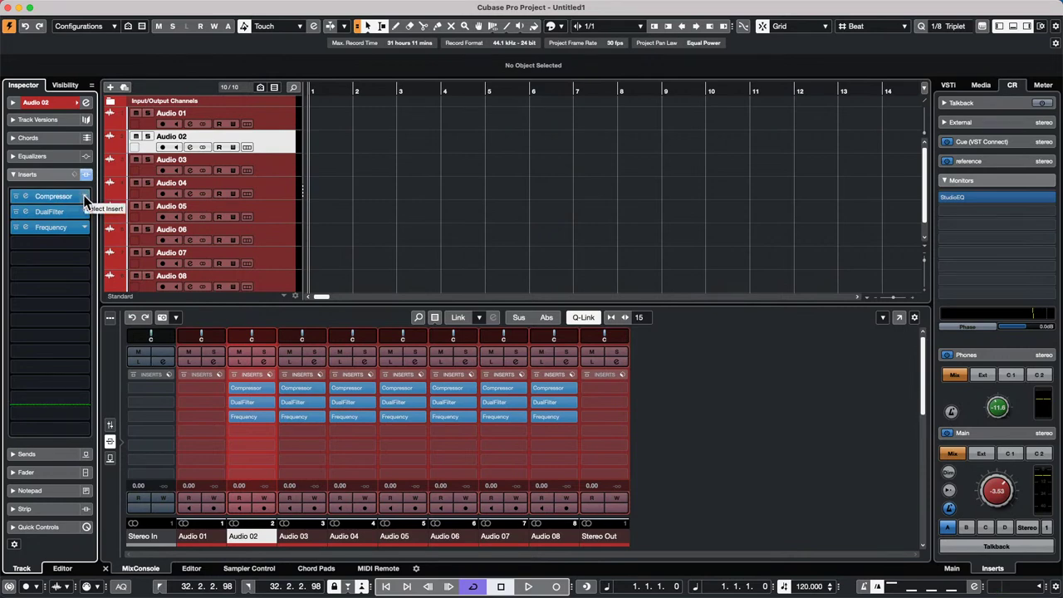
- Clear all inserts from Audio 02's rack and confirm the Reset
right_click(85, 197)
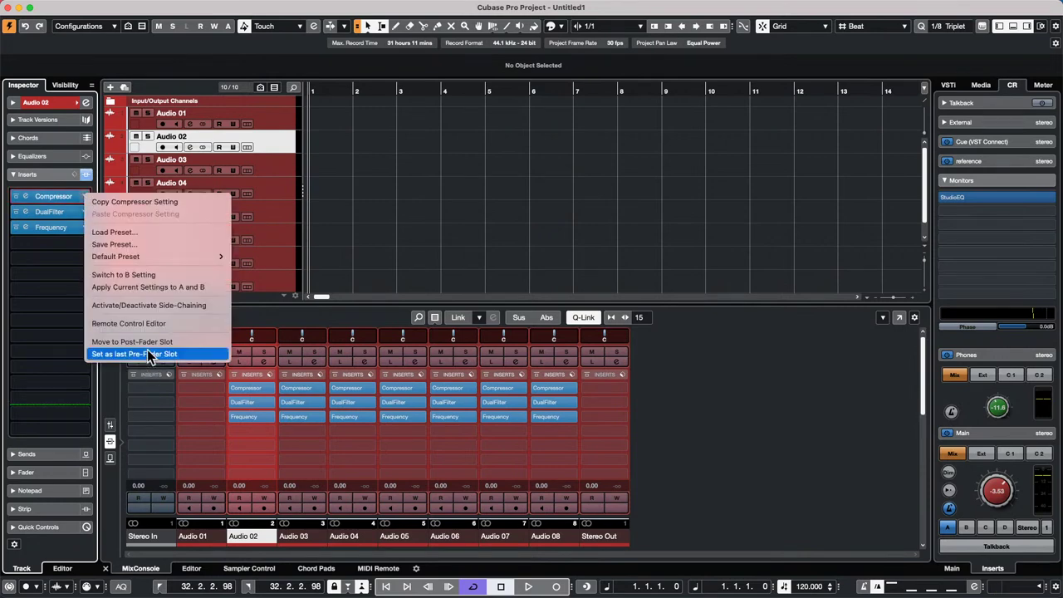
left_click(172, 233)
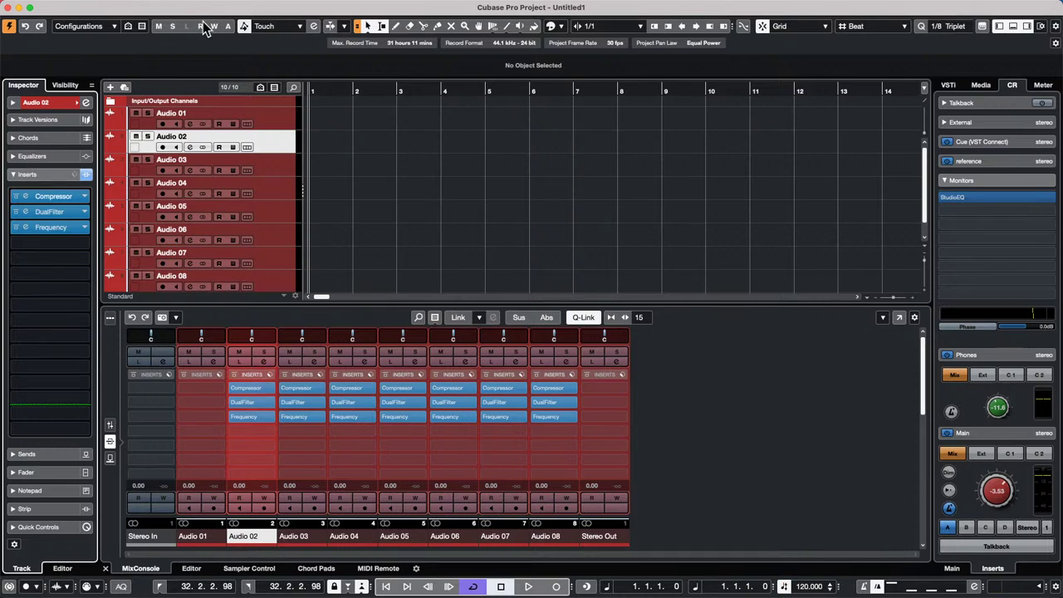
scroll(273, 240, "down", 1)
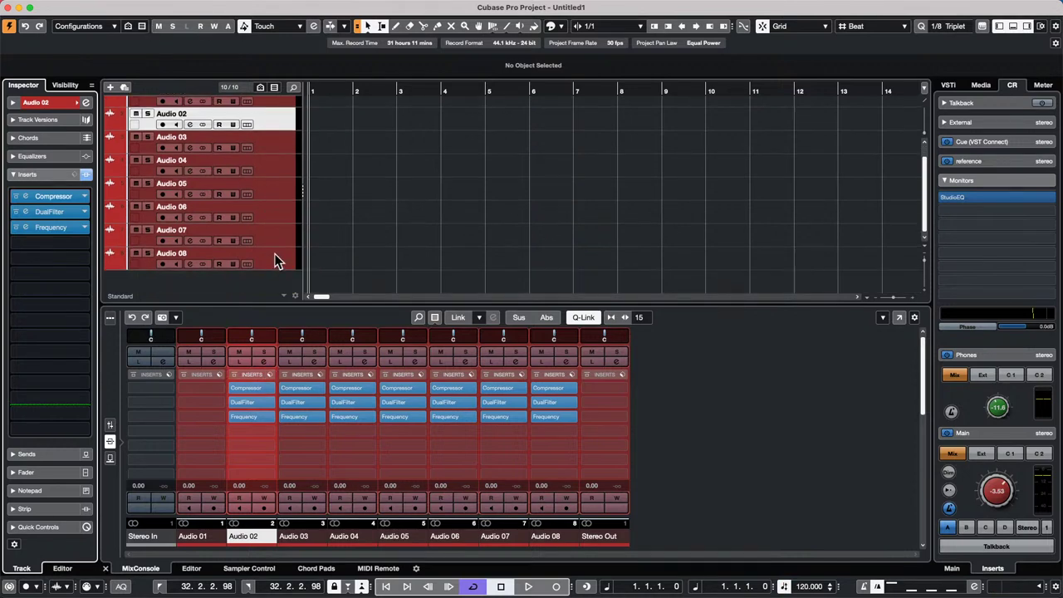
right_click(273, 243)
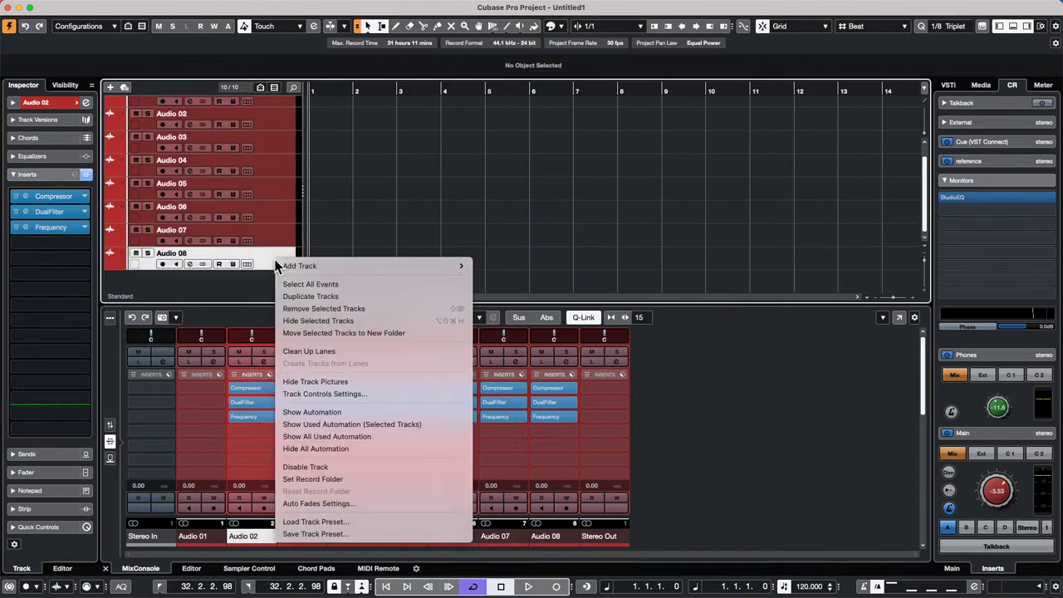
right_click(279, 115)
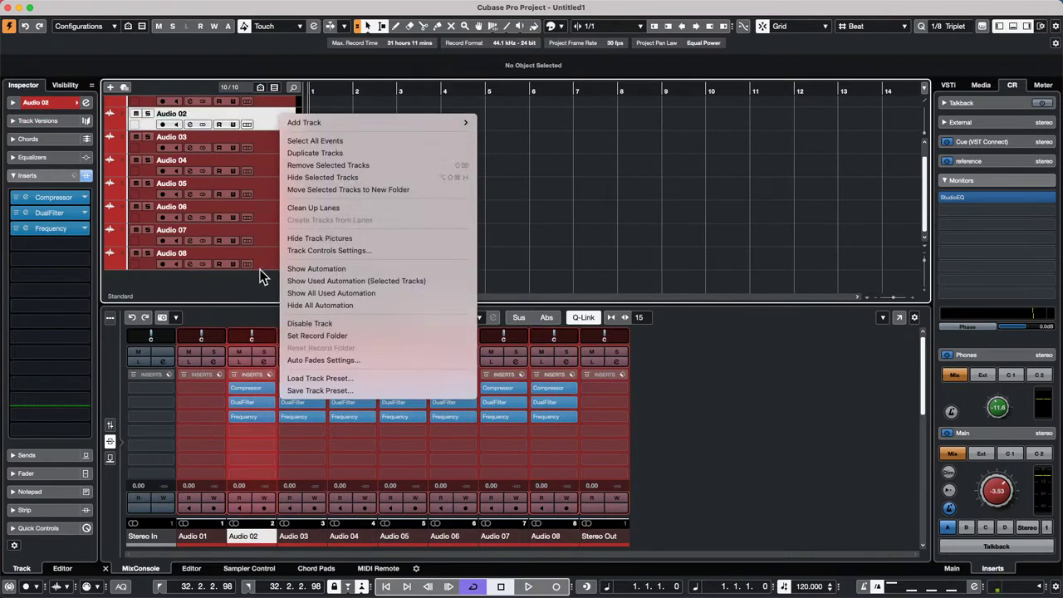
left_click(266, 274)
left_click(273, 266)
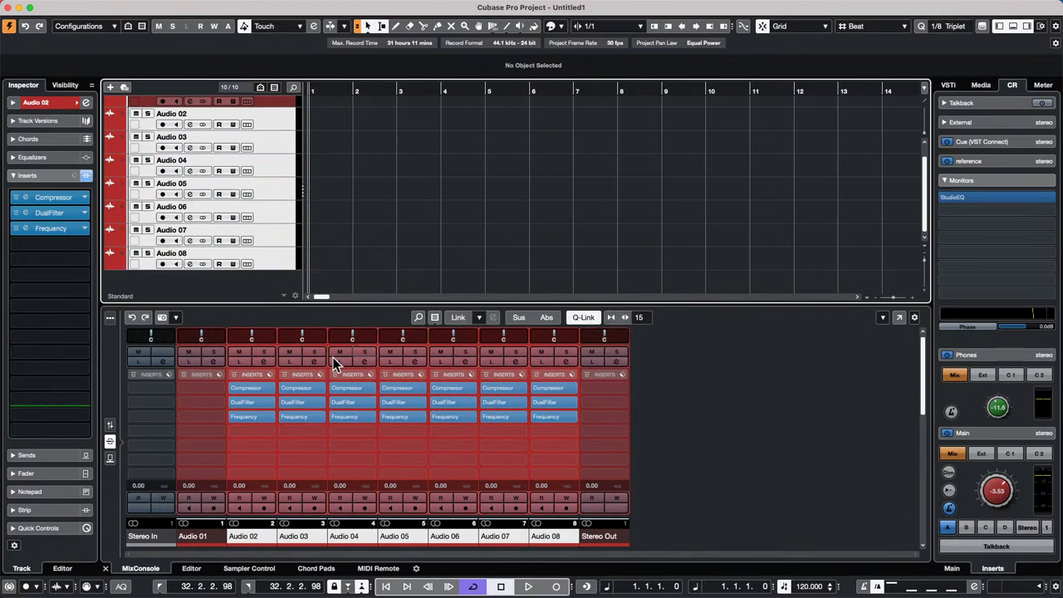
right_click(268, 377)
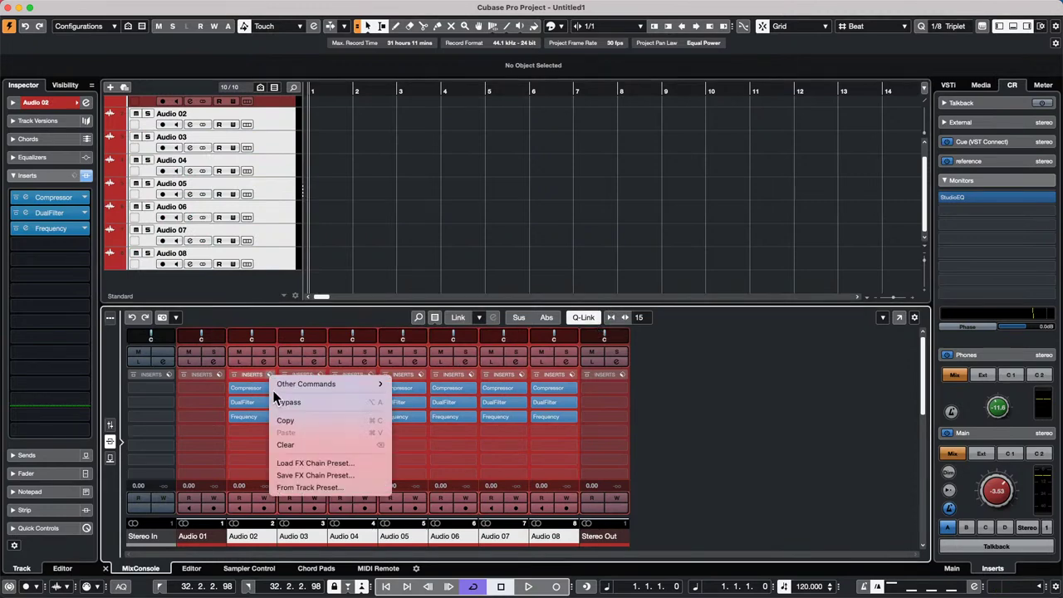
left_click(286, 445)
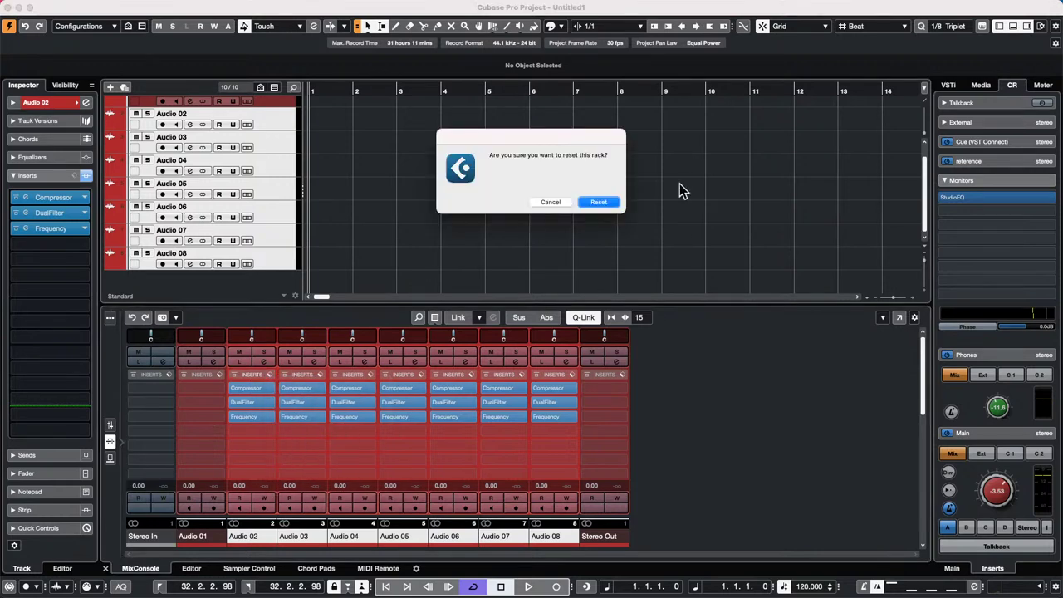
left_click(599, 203)
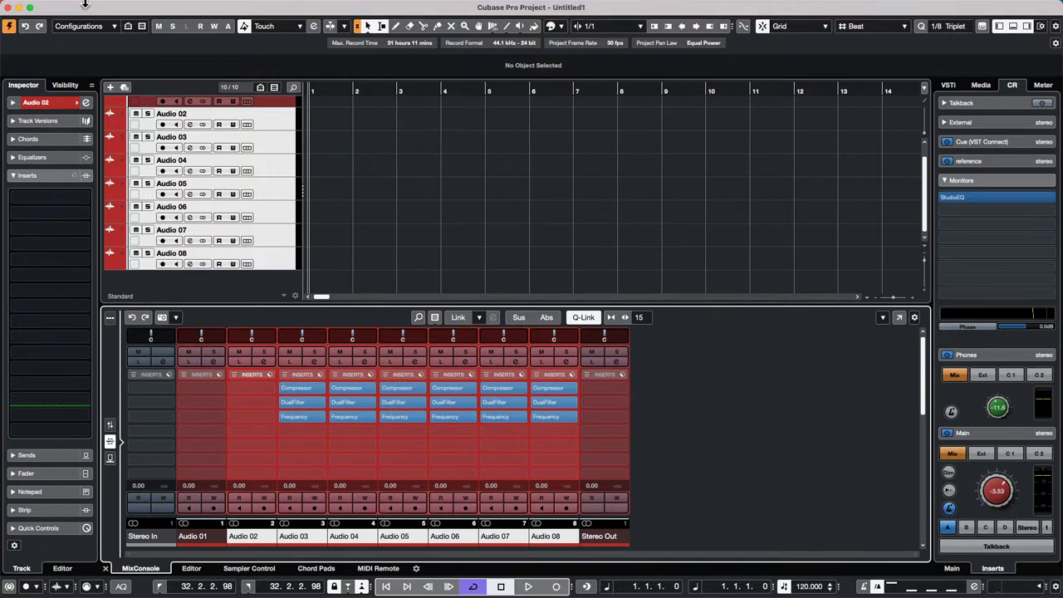
- Open the Project Logical Editor and filter for events with Media Type Effect
left_click(125, 7)
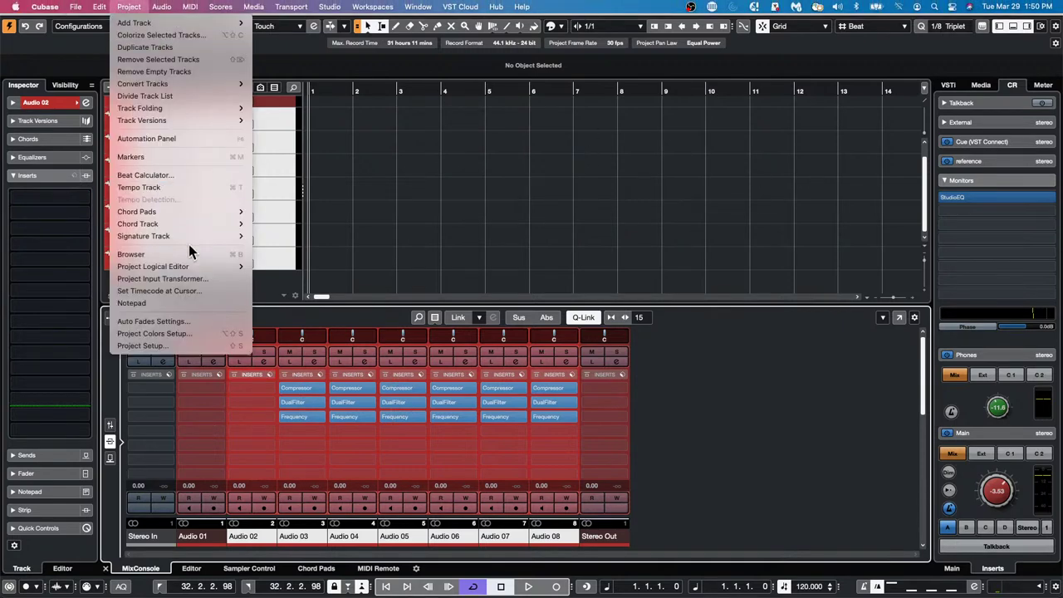
mouse_move(189, 266)
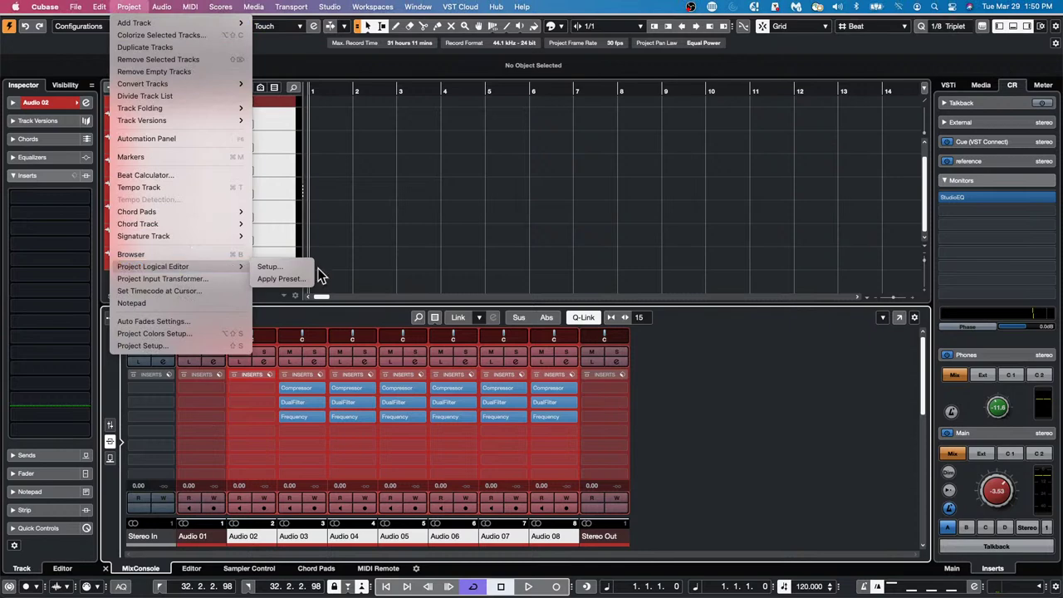
left_click(287, 266)
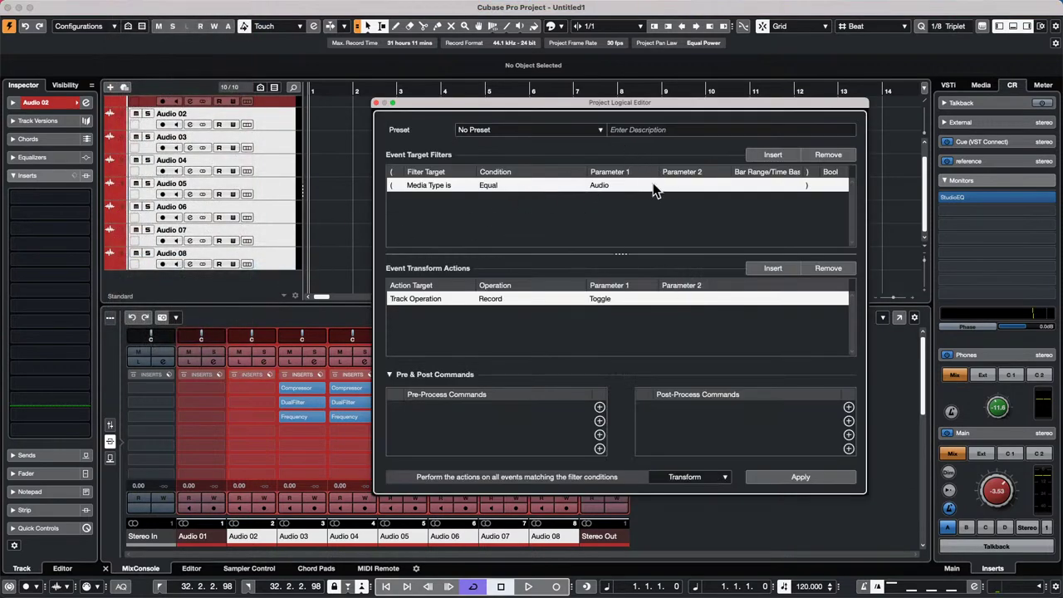
left_click(609, 186)
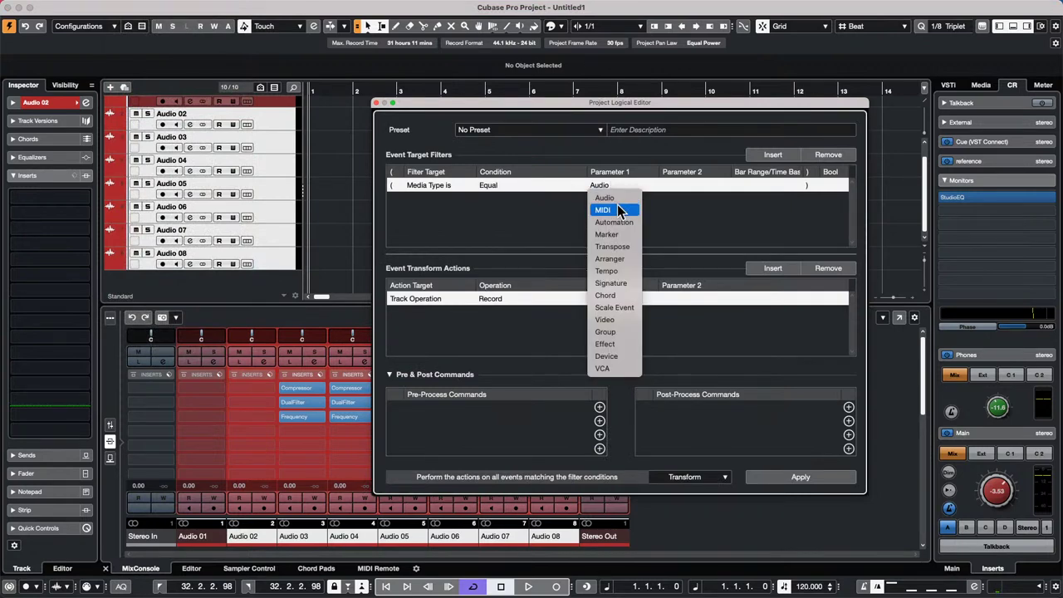
left_click(619, 345)
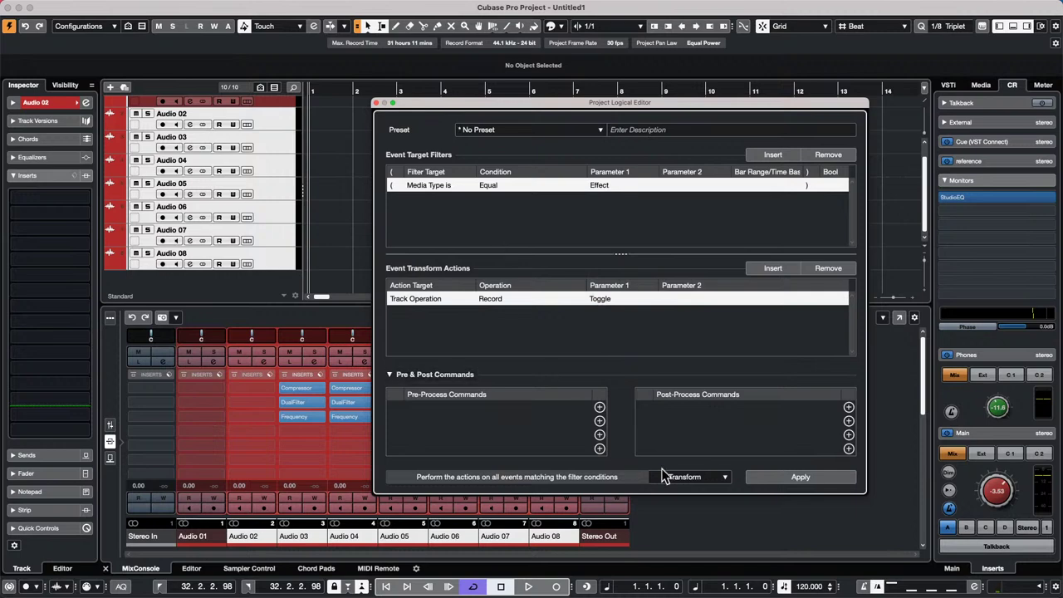
- Set the operation to Delete and expand the Factory Presets list
left_click(701, 477)
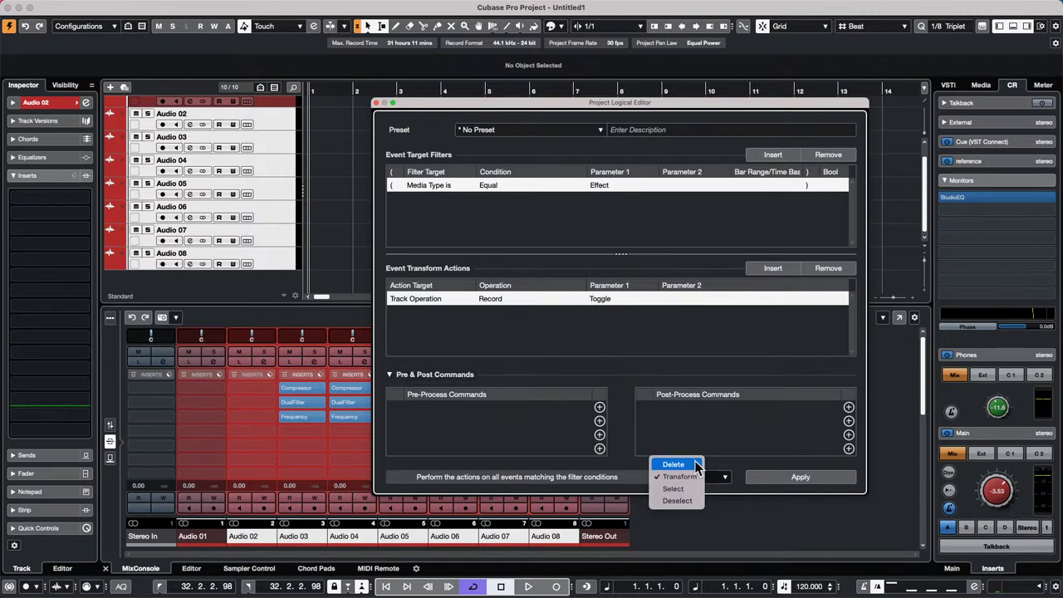
left_click(675, 465)
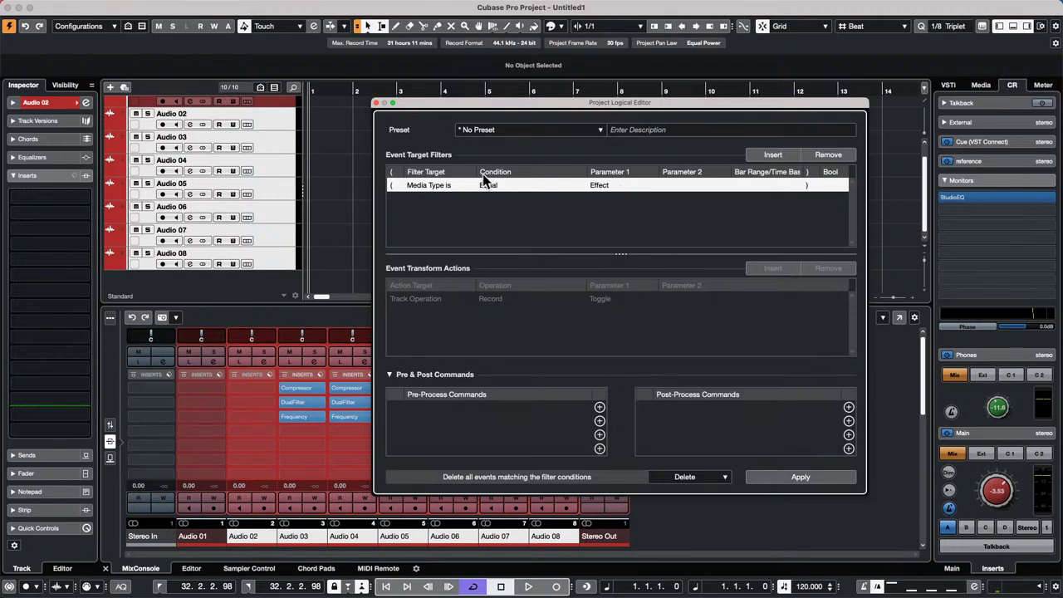
left_click(518, 132)
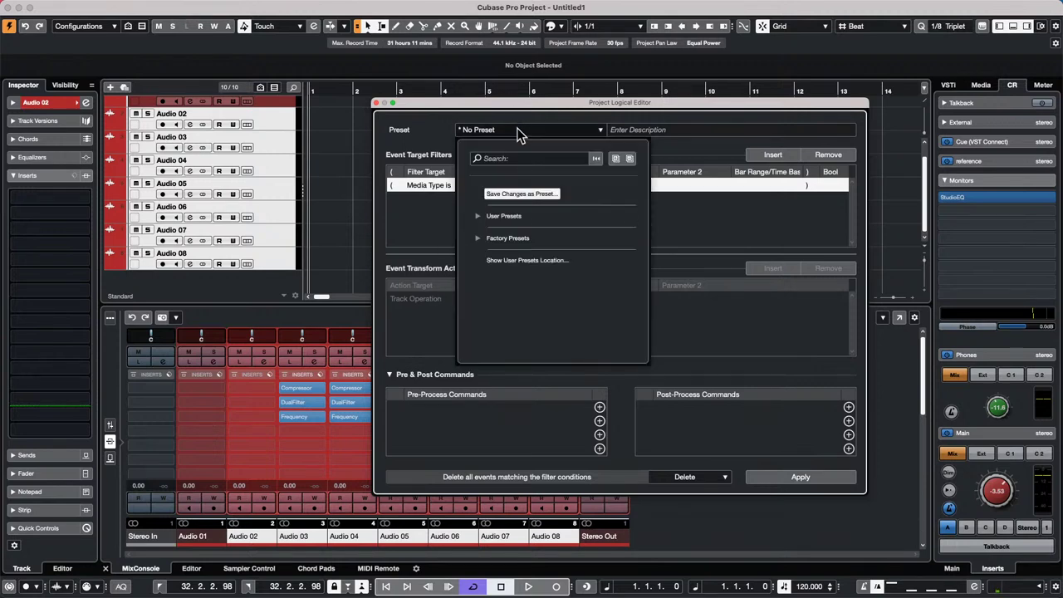
left_click(479, 240)
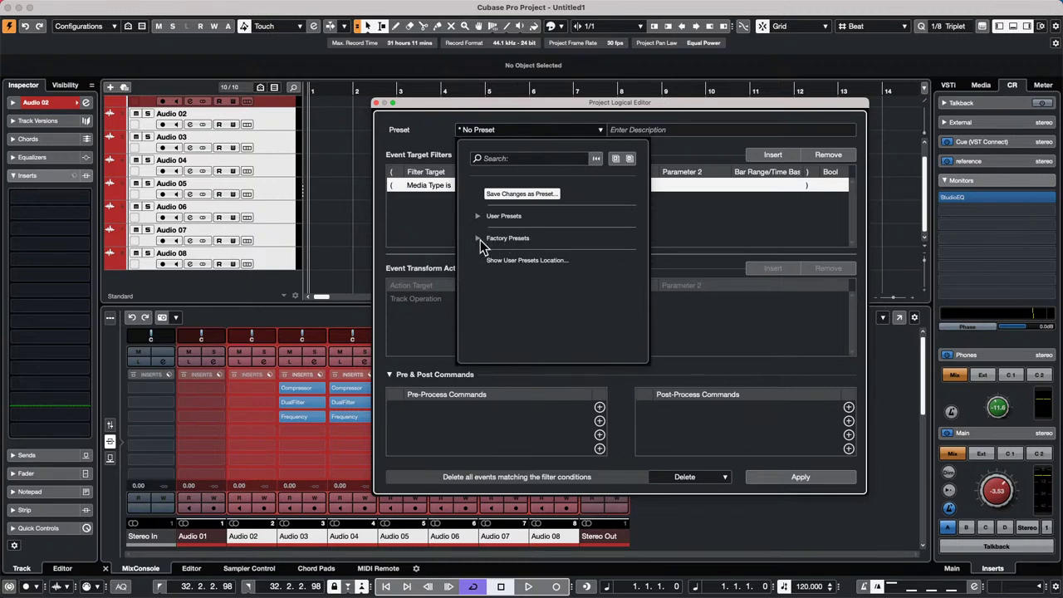
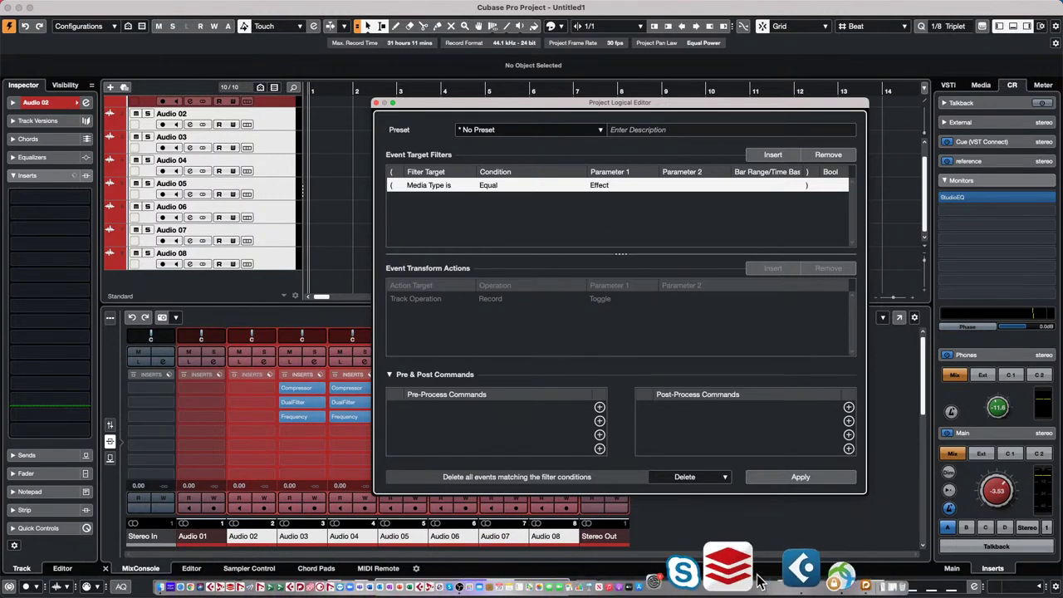
- Force-quit the frozen Cubase from its dock icon and relaunch Cubase 12
right_click(765, 571)
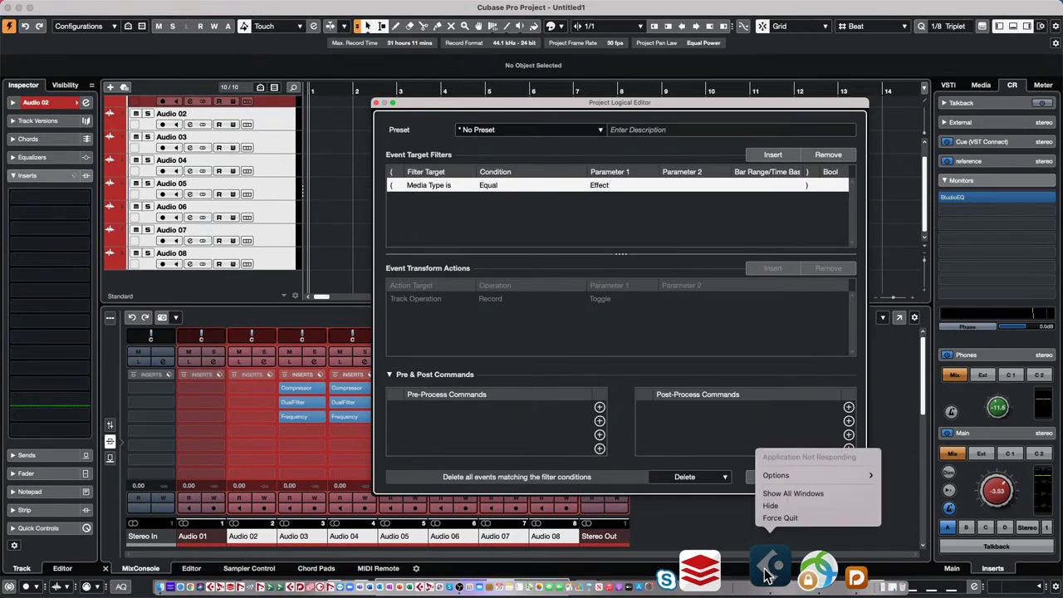
left_click(772, 517)
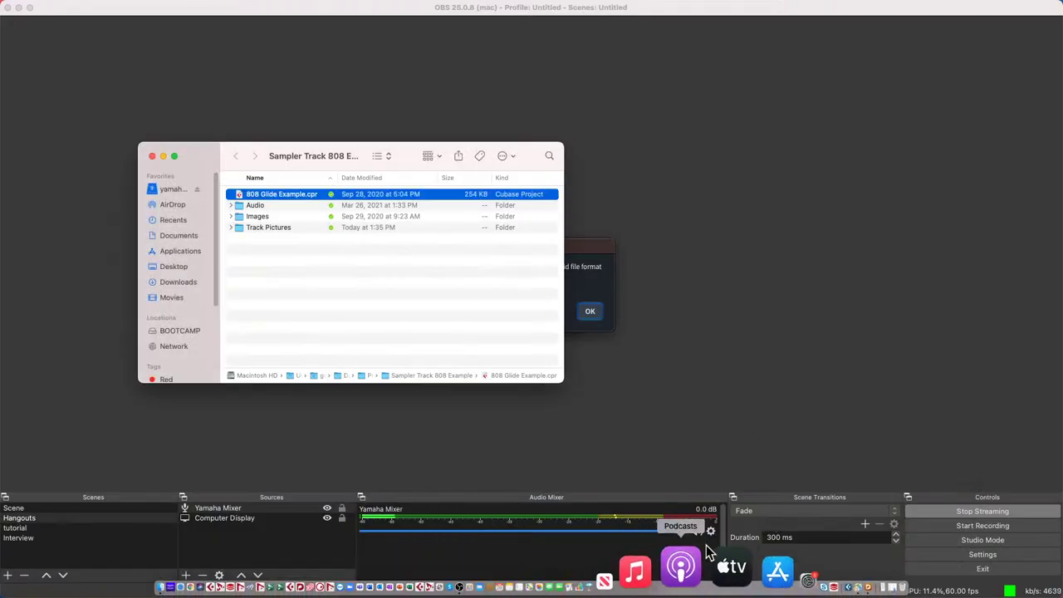
left_click(770, 567)
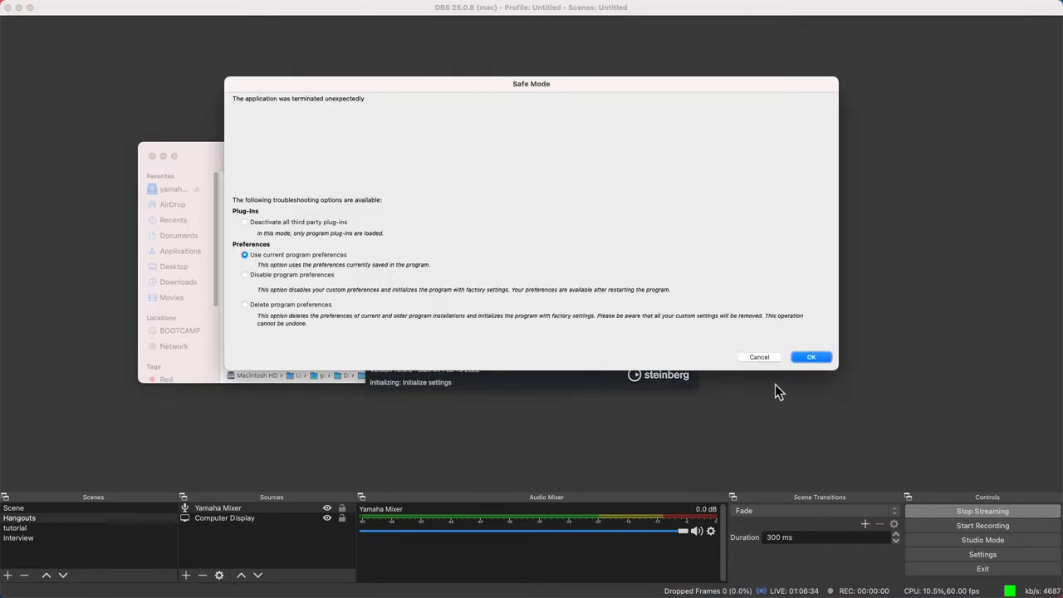
- Continue startup with current preferences, dismiss the license notice, and accept the Steinberg UR24C driver
left_click(812, 357)
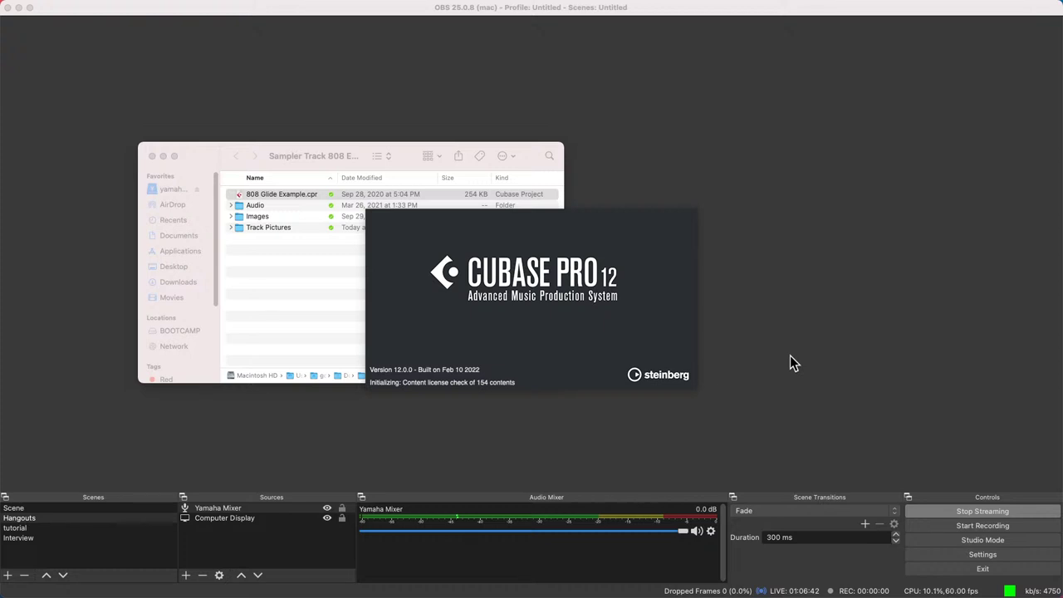
key("Return")
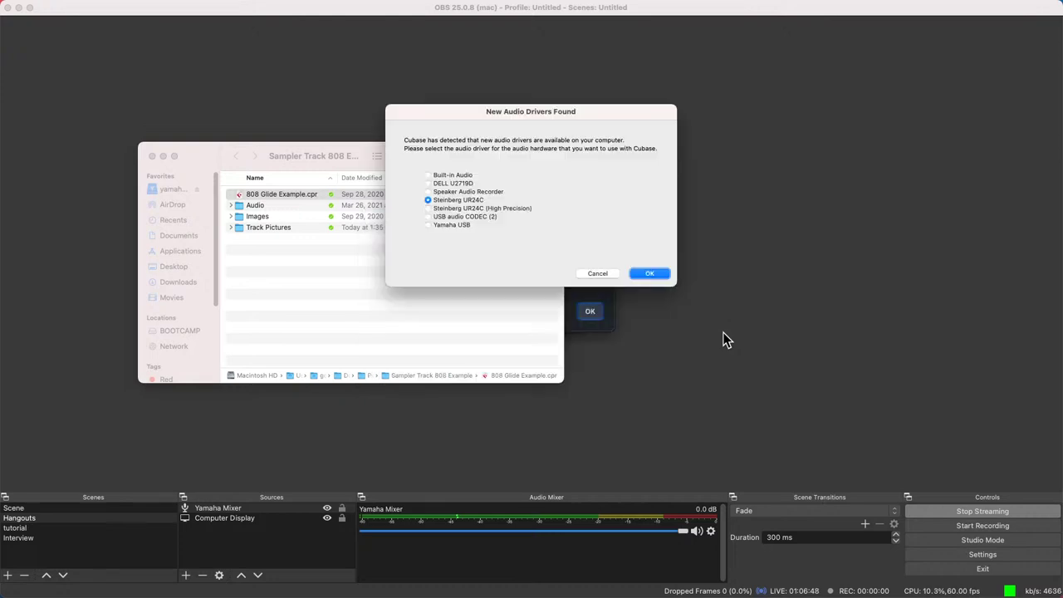
left_click(652, 274)
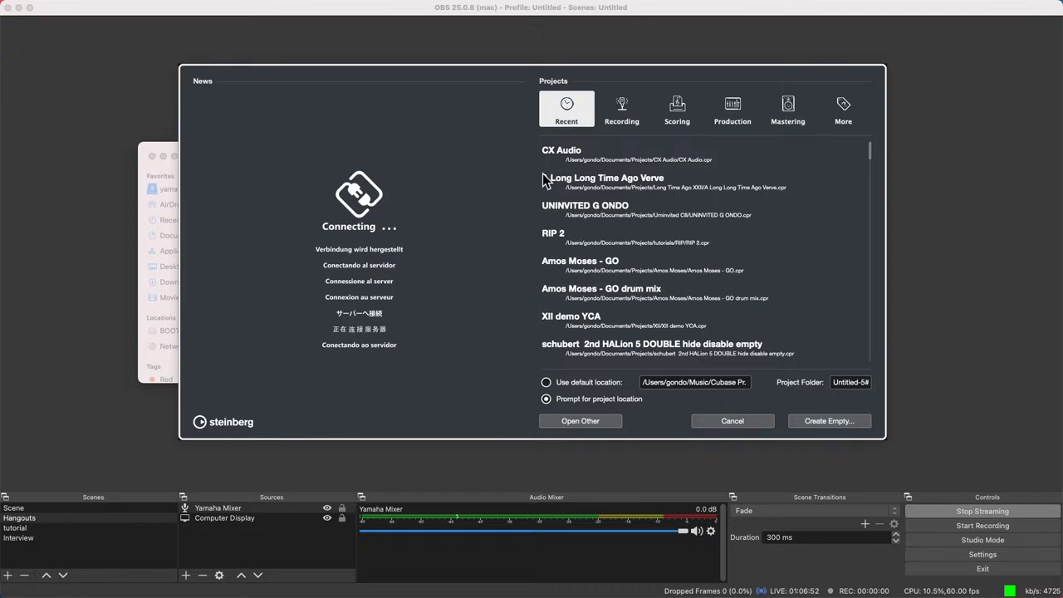
- Create an empty project in the suggested folder and bring up Audio Connections with F4
left_click(840, 424)
left_click(780, 331)
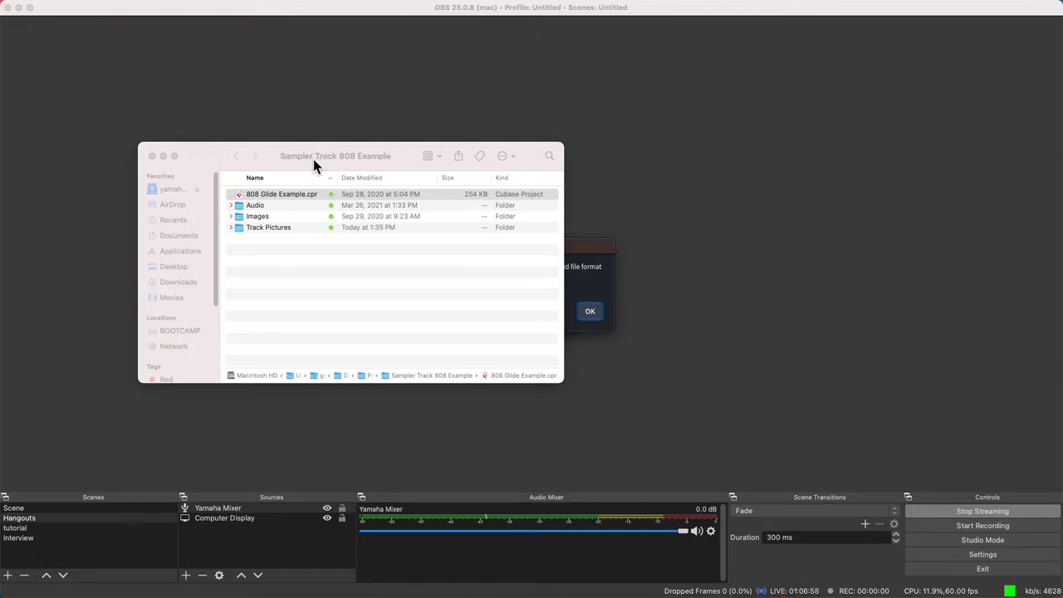
key("F4")
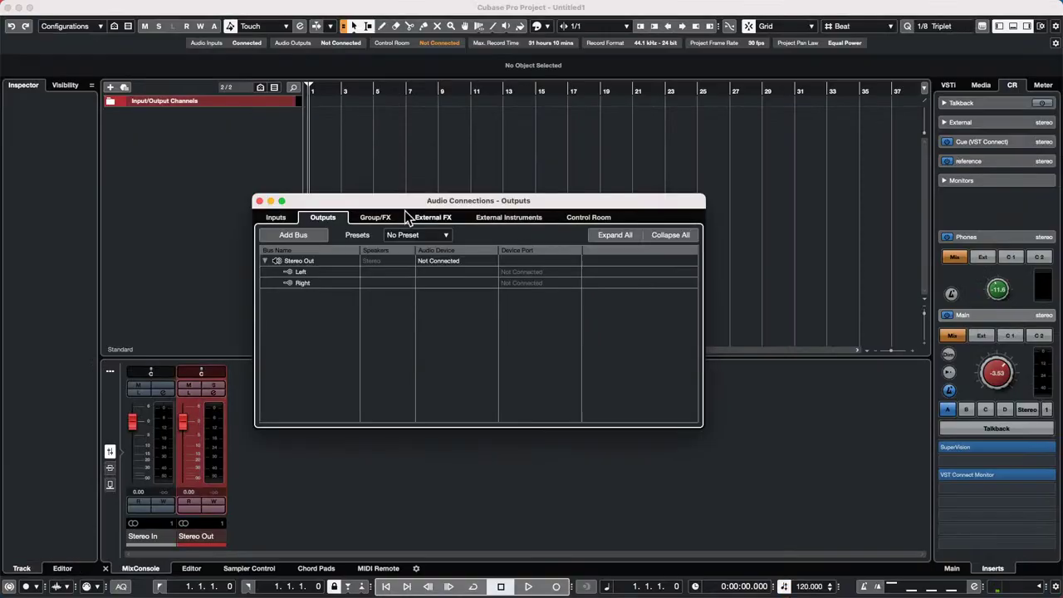
- In Control Room connections, set the Yamaha HS7 monitor's audio device to Steinberg UR24C
left_click(588, 217)
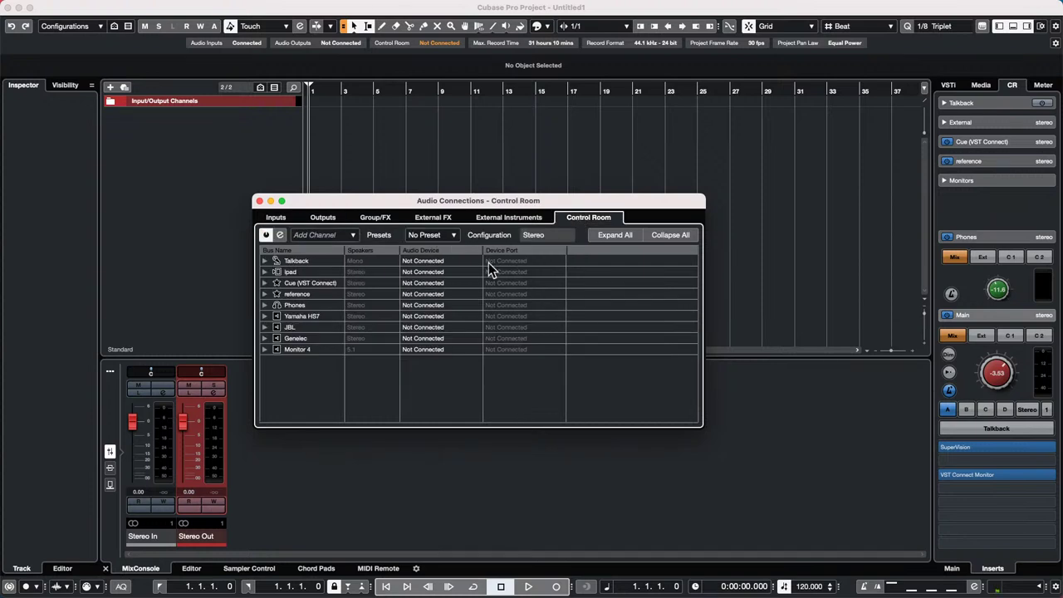
left_click(264, 316)
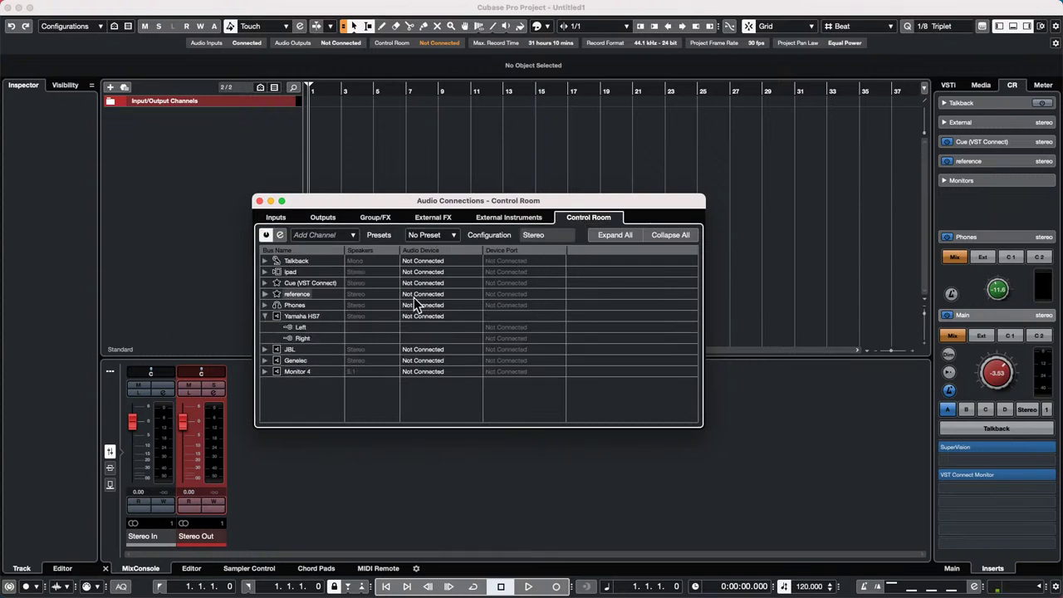
left_click(454, 319)
left_click(454, 343)
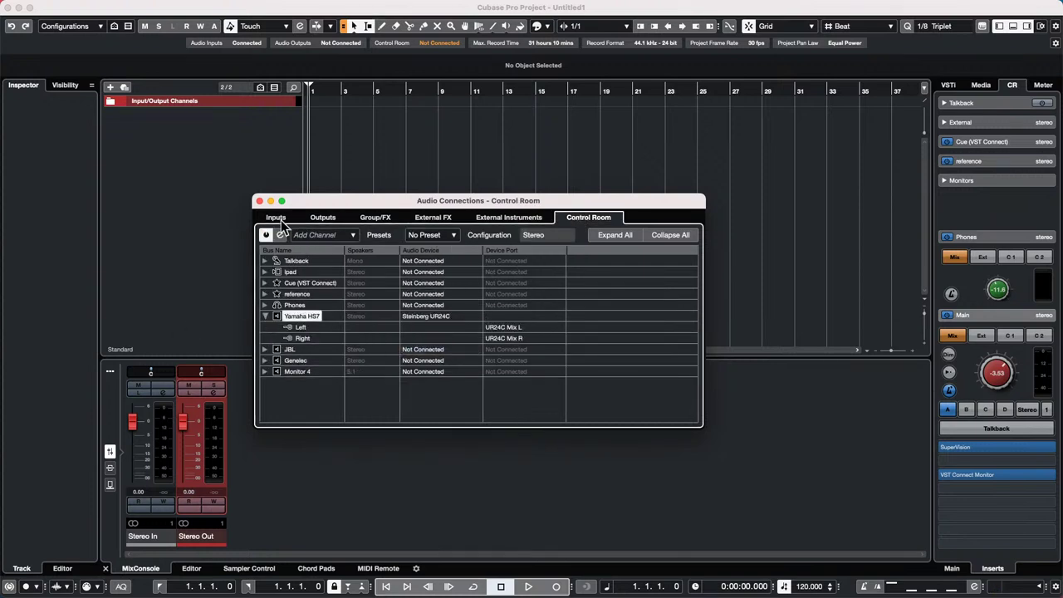
left_click(259, 200)
- Add four stereo audio tracks and select Audio 01 through Audio 04
right_click(229, 158)
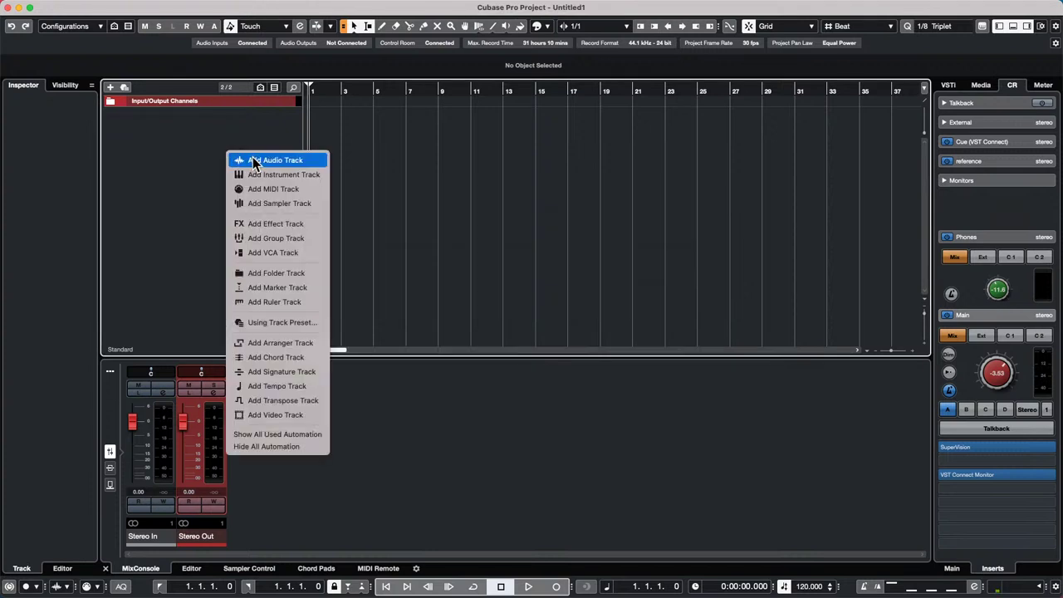
left_click(301, 161)
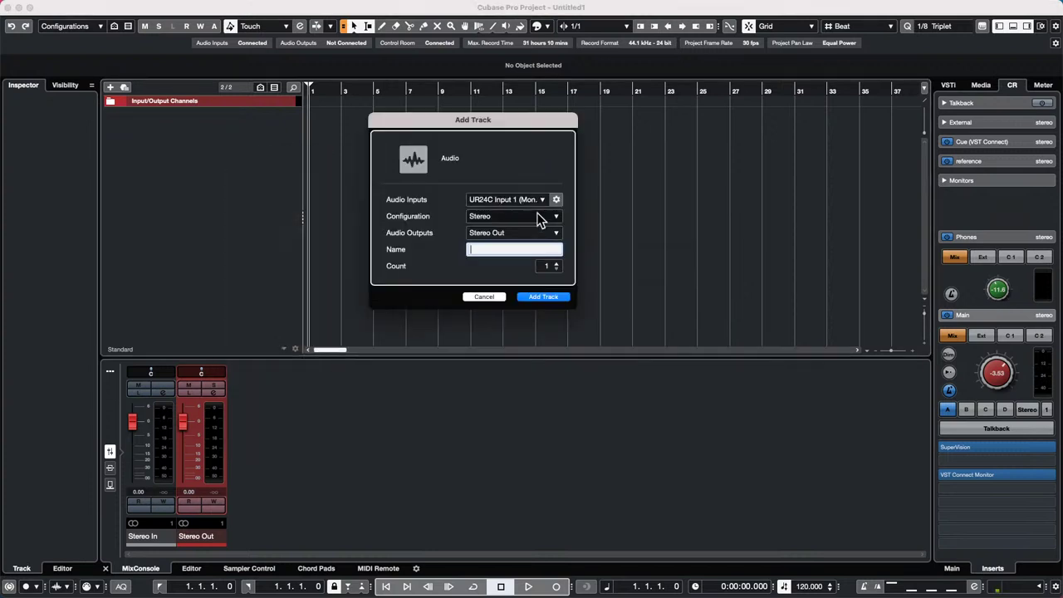
left_click(548, 297)
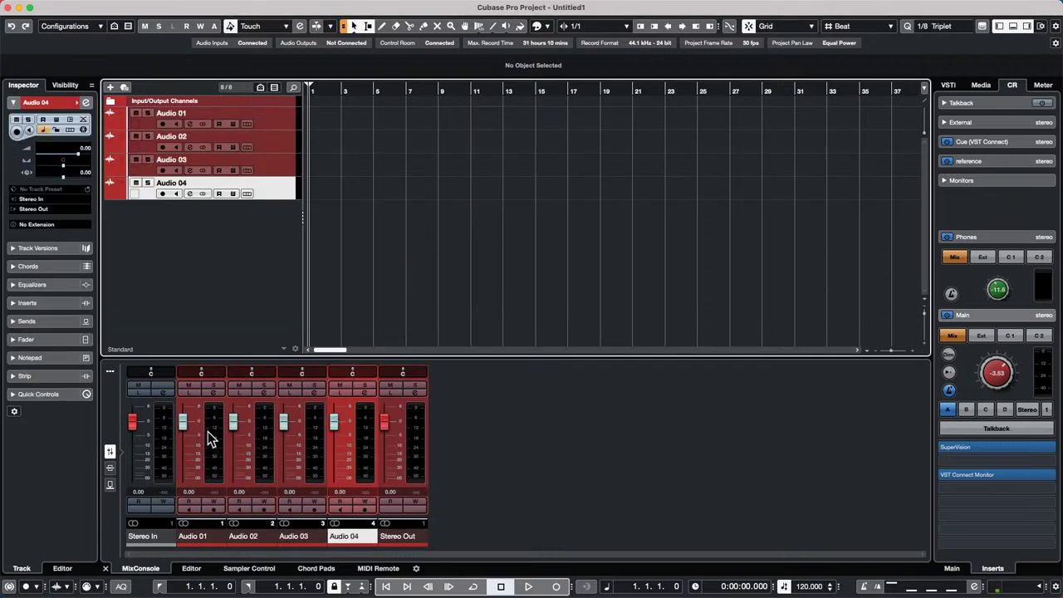
left_click(212, 440)
left_click(369, 444, "shift")
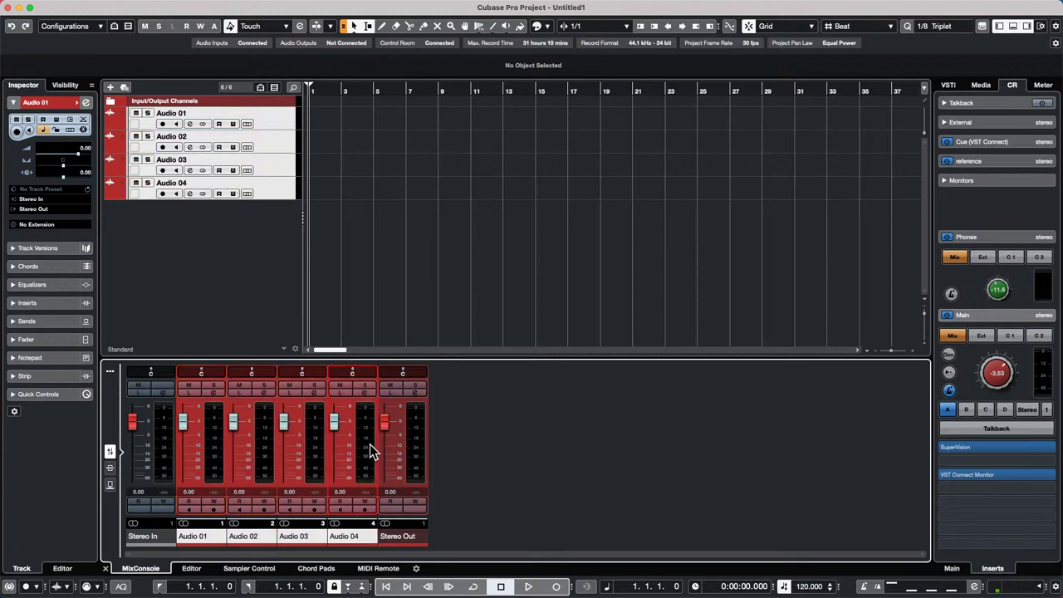
- Show the mixer's insert racks and put Delay > ModMachine in insert slot 1 on Audio 01–04
left_click(109, 468)
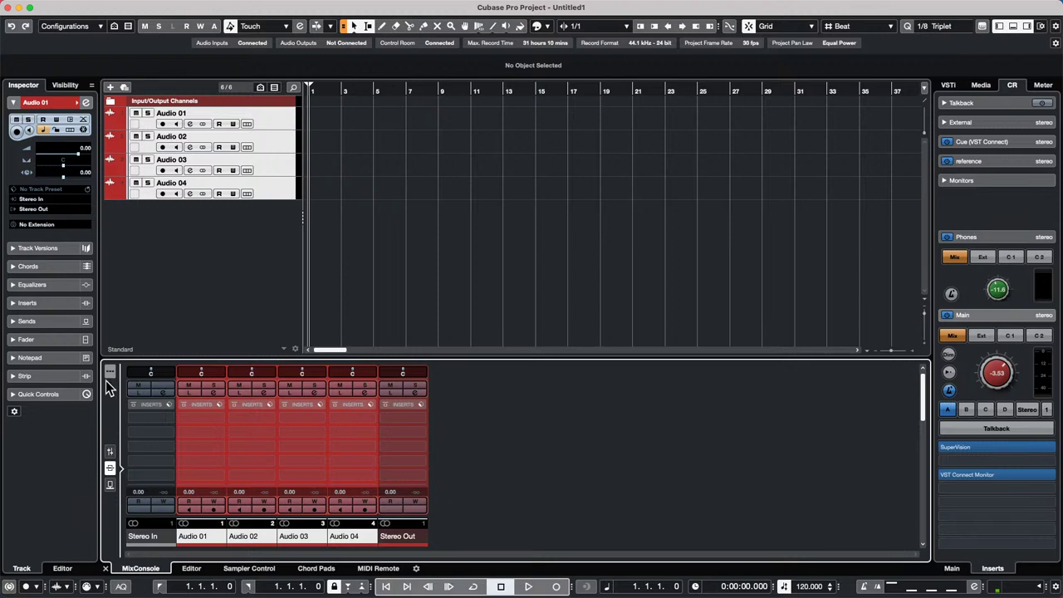
left_click(218, 417)
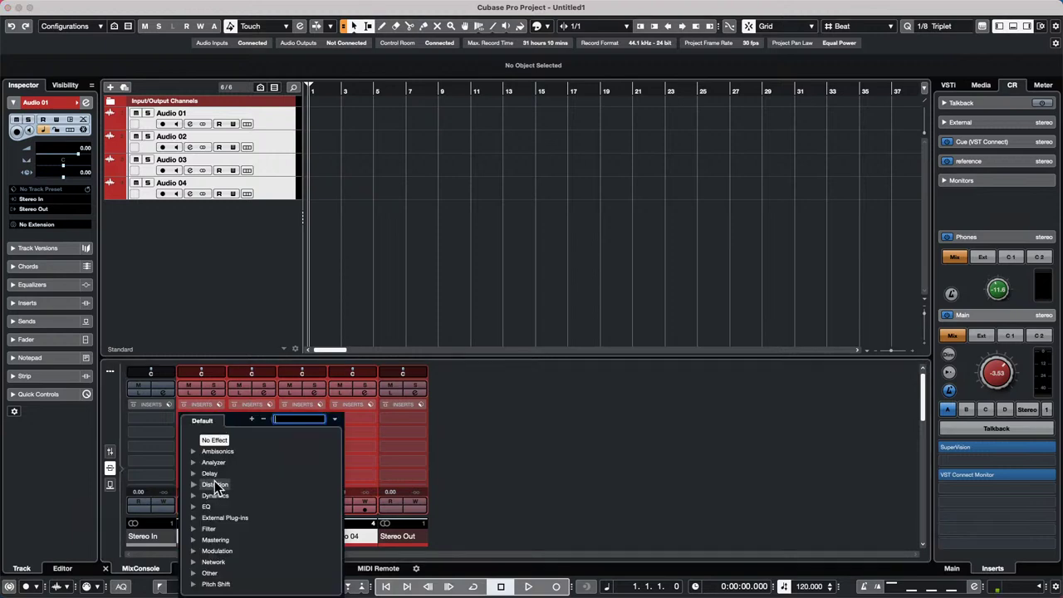
left_click(194, 473)
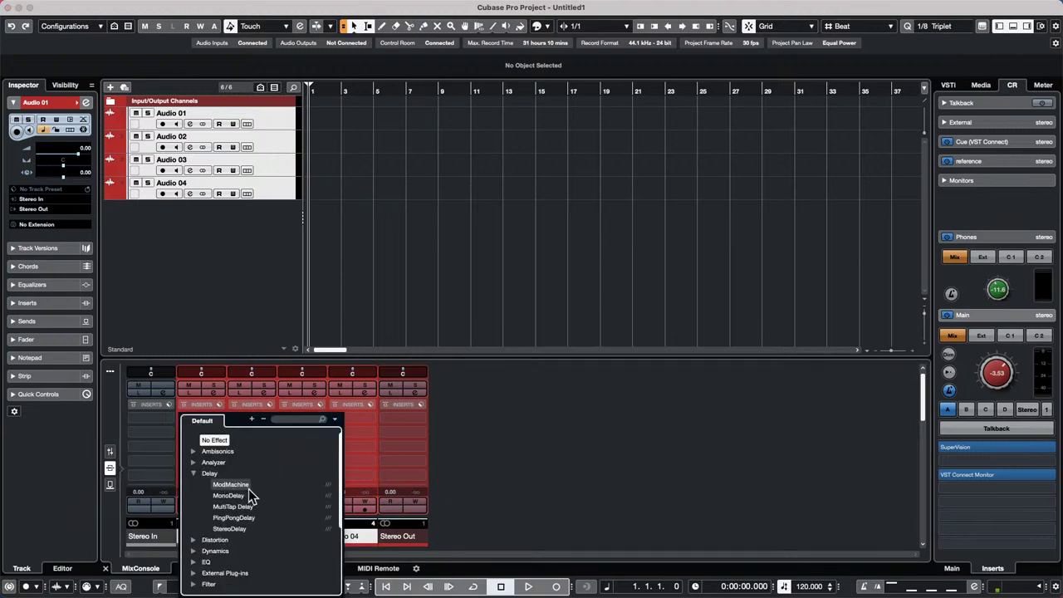
left_click(238, 484)
- Put Filter > StepFilter in insert slot 2 on all four channels and close the StepFilter and ModMachine editors
left_click(218, 433)
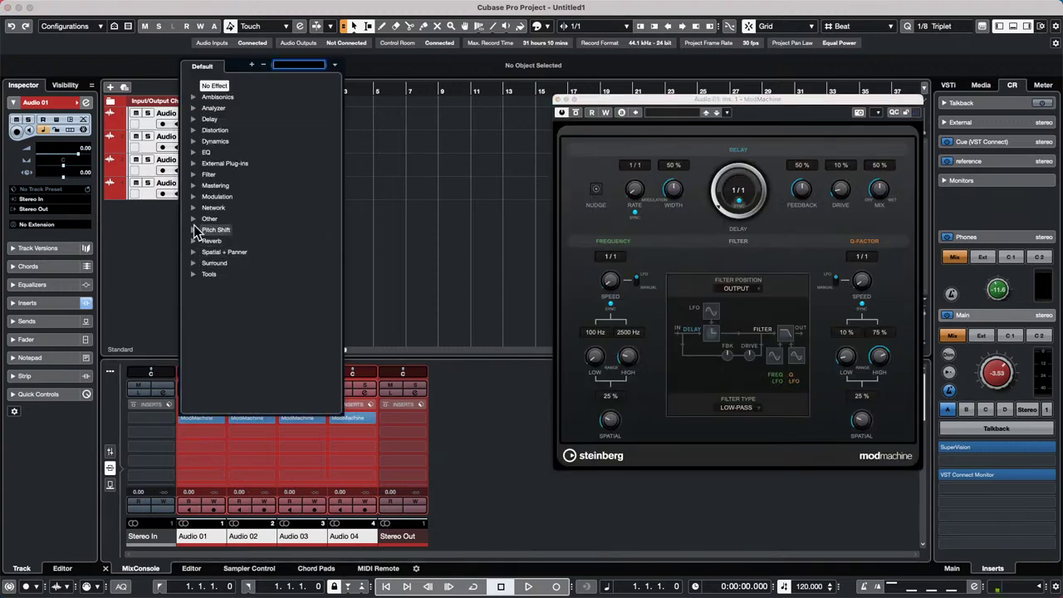
left_click(196, 178)
left_click(232, 209)
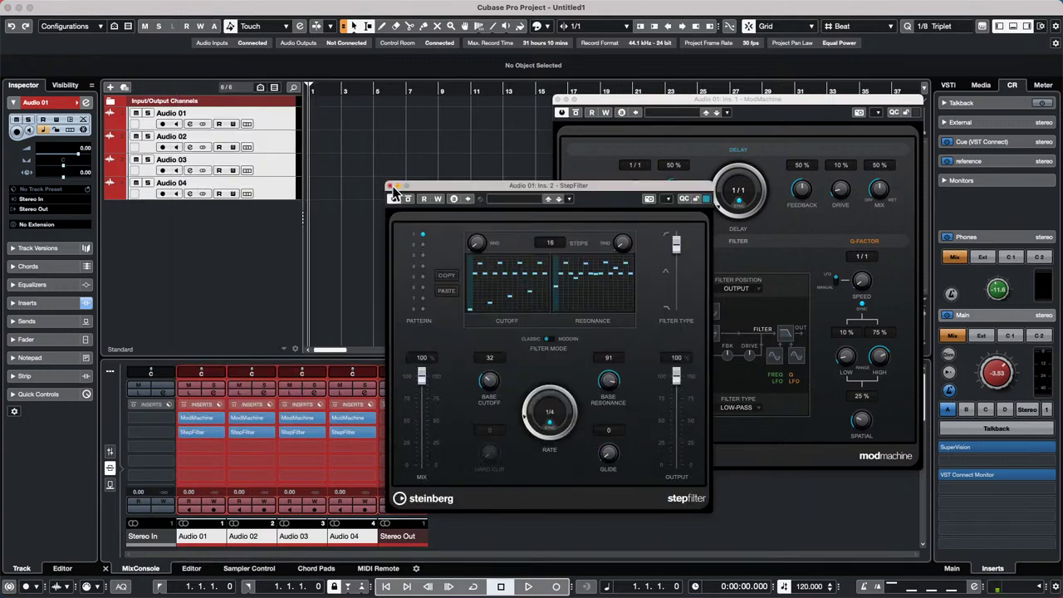
left_click(392, 186)
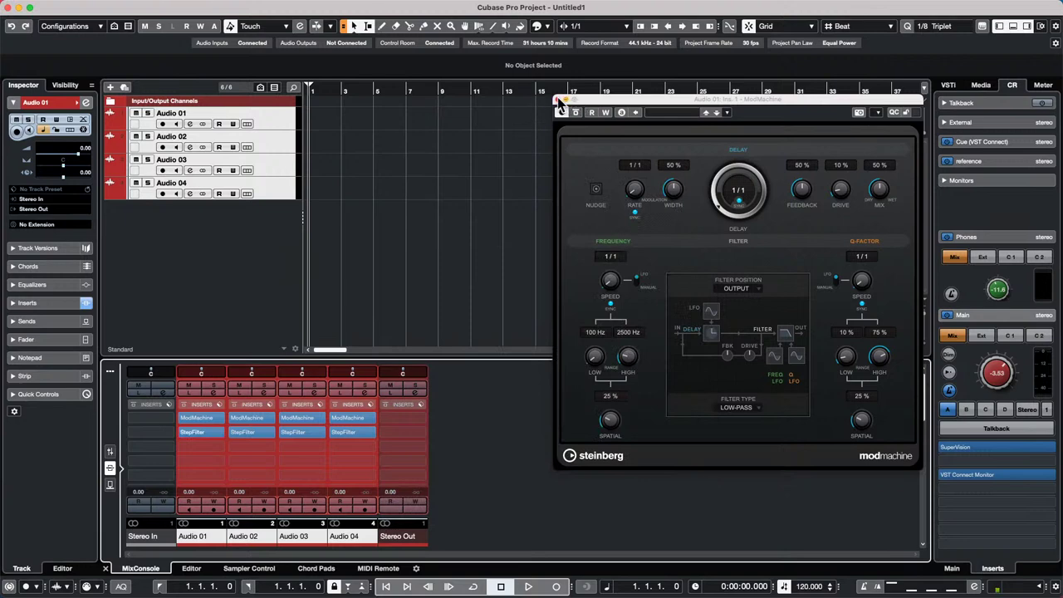
left_click(557, 99)
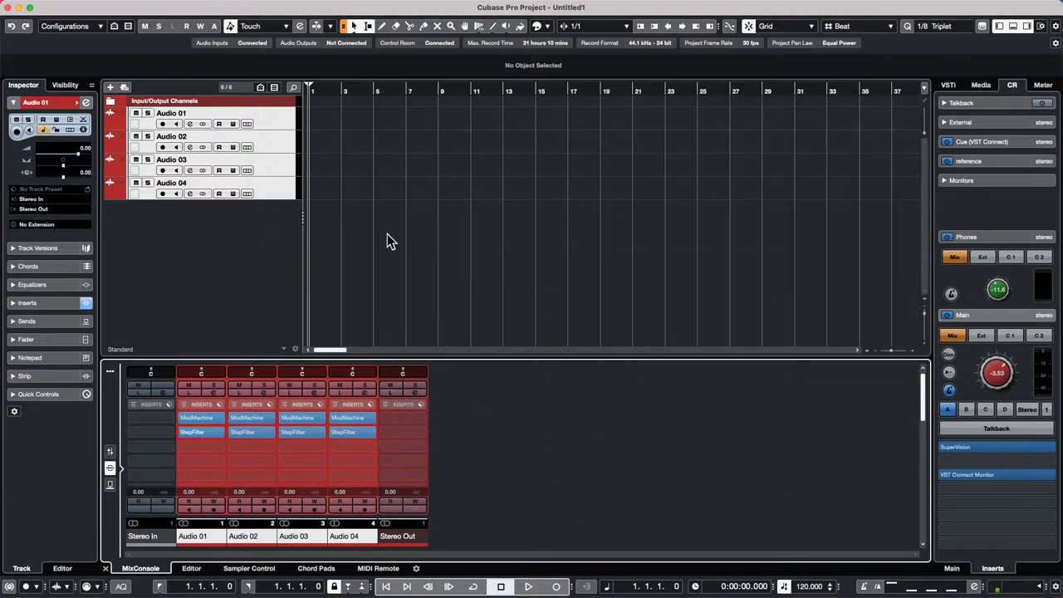
- Open the Project Logical Editor from the menu bar
left_click(291, 7)
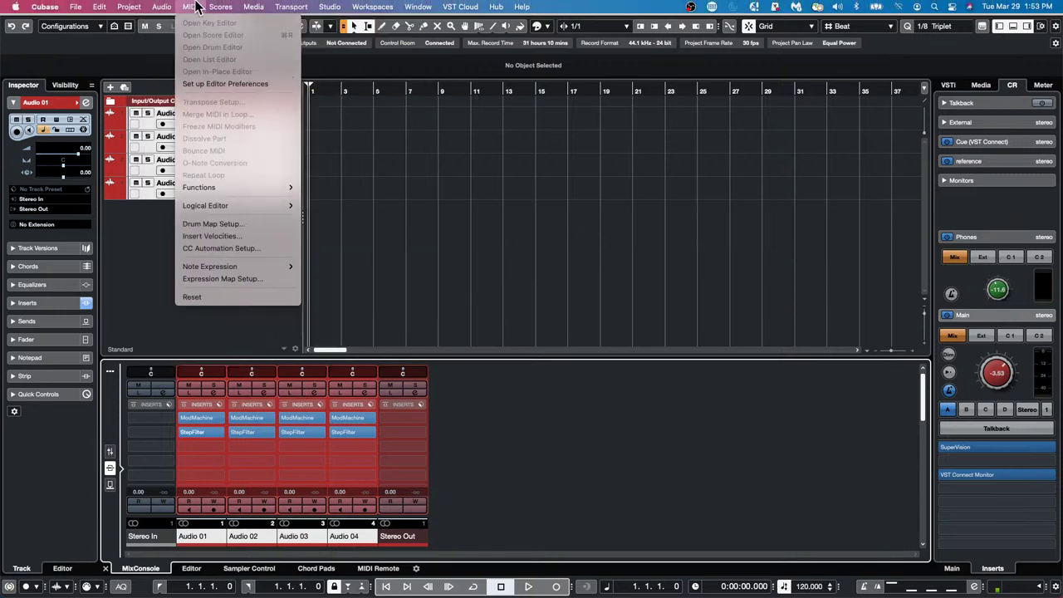
mouse_move(133, 7)
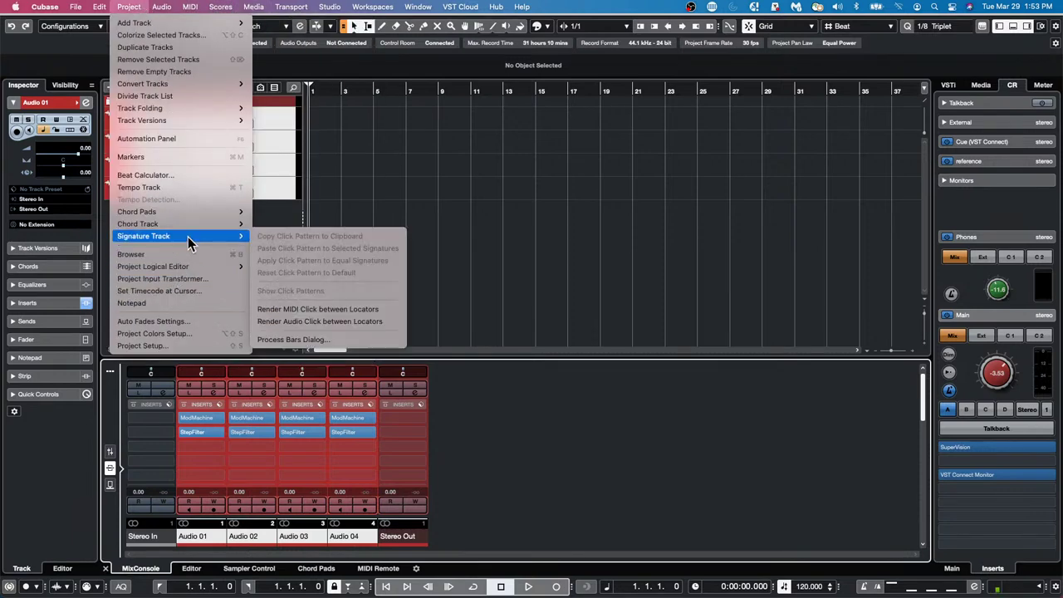
mouse_move(225, 265)
left_click(296, 269)
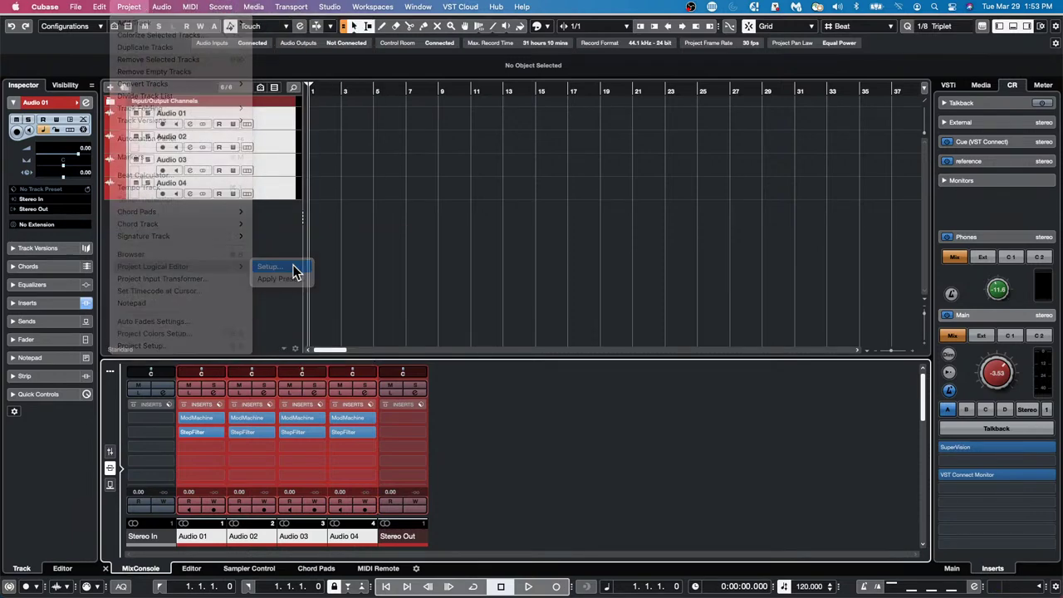
- Browse the preset list's Tracks group, then search presets for 'Inse'
left_click(596, 128)
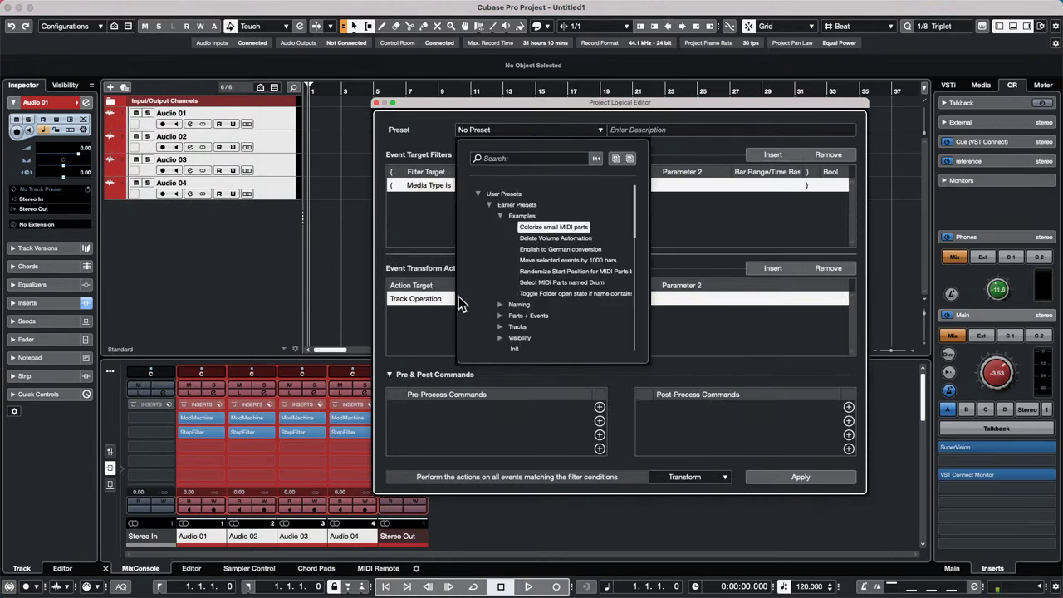
left_click(500, 327)
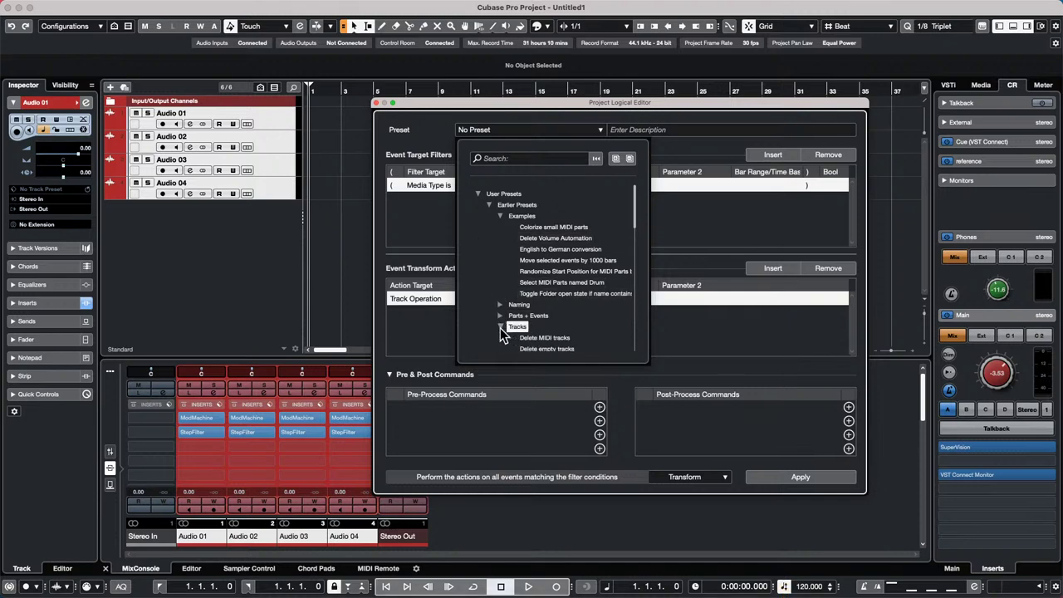
scroll(522, 264, "down", 5)
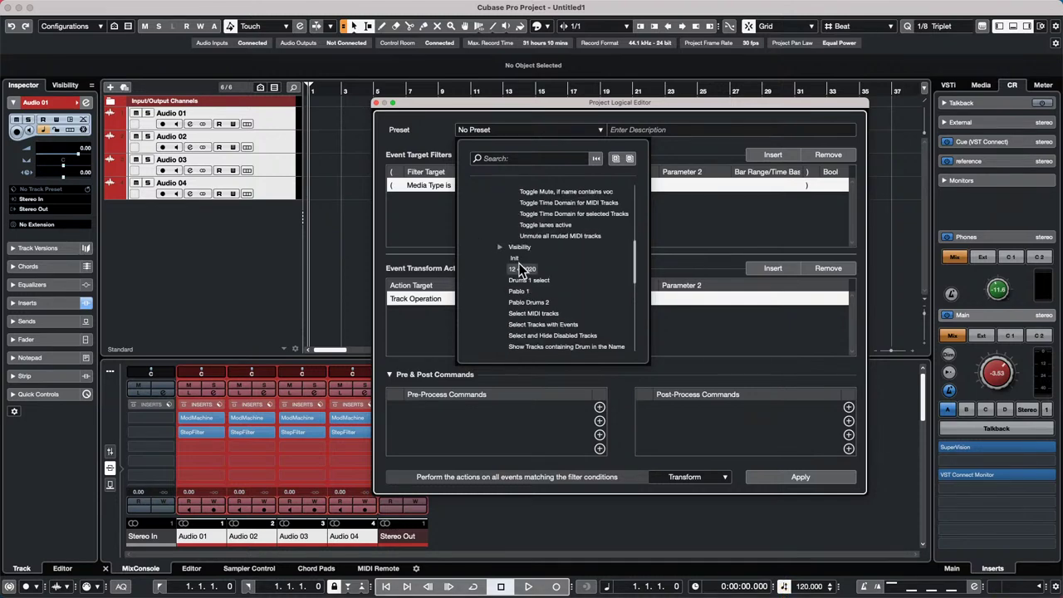
scroll(593, 293, "down", 5)
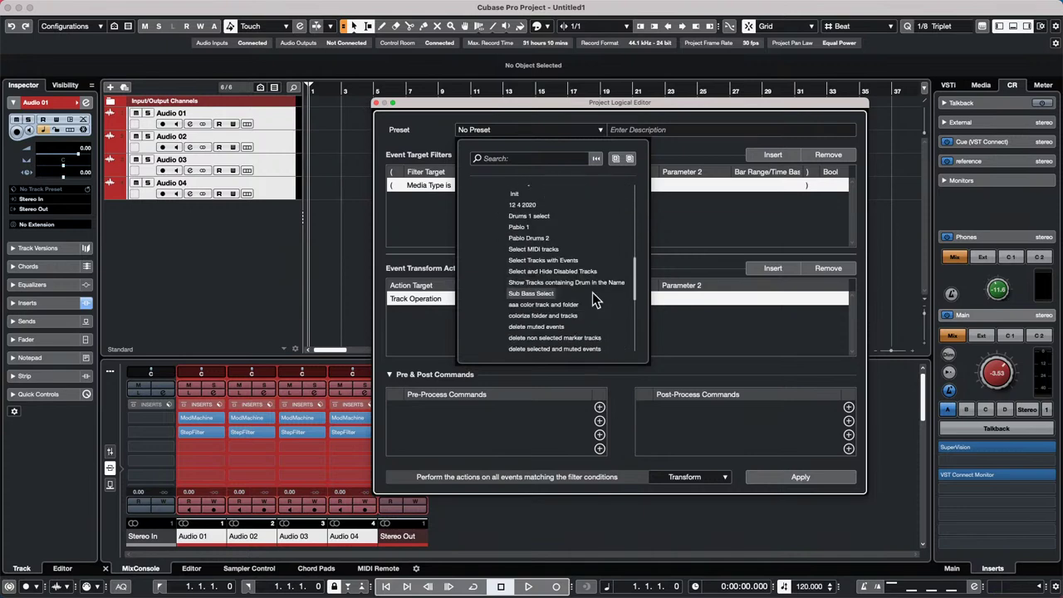
scroll(592, 294, "down", 3)
scroll(592, 298, "down", 3)
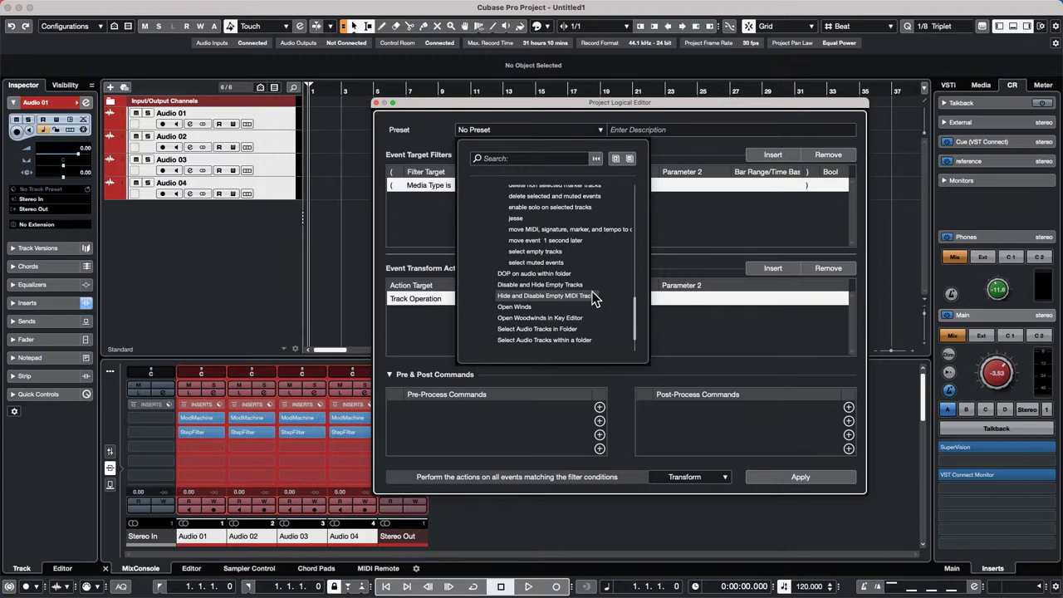
scroll(593, 299, "down", 2)
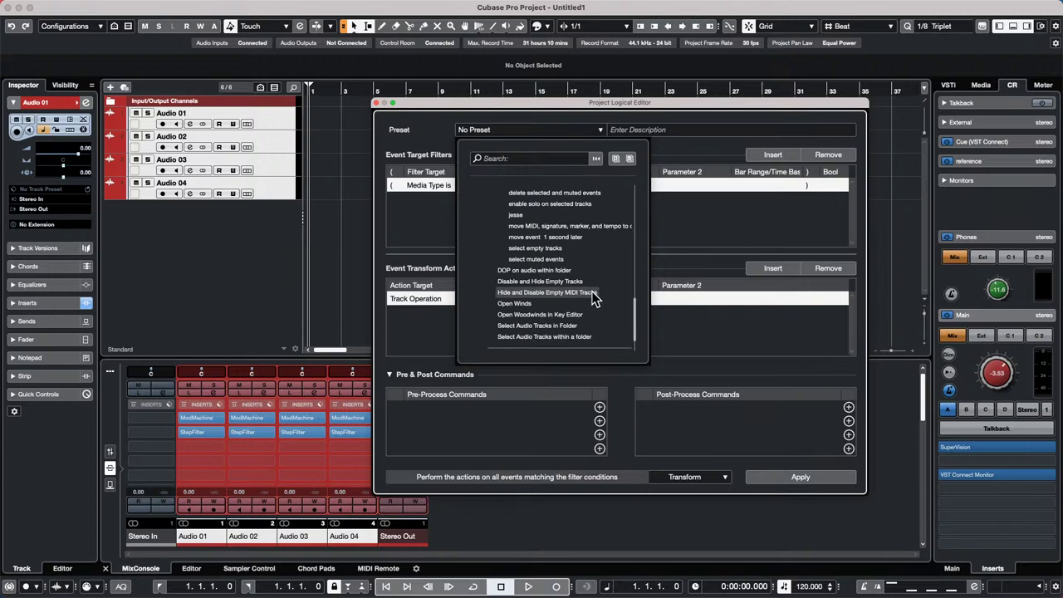
scroll(591, 291, "up", 3)
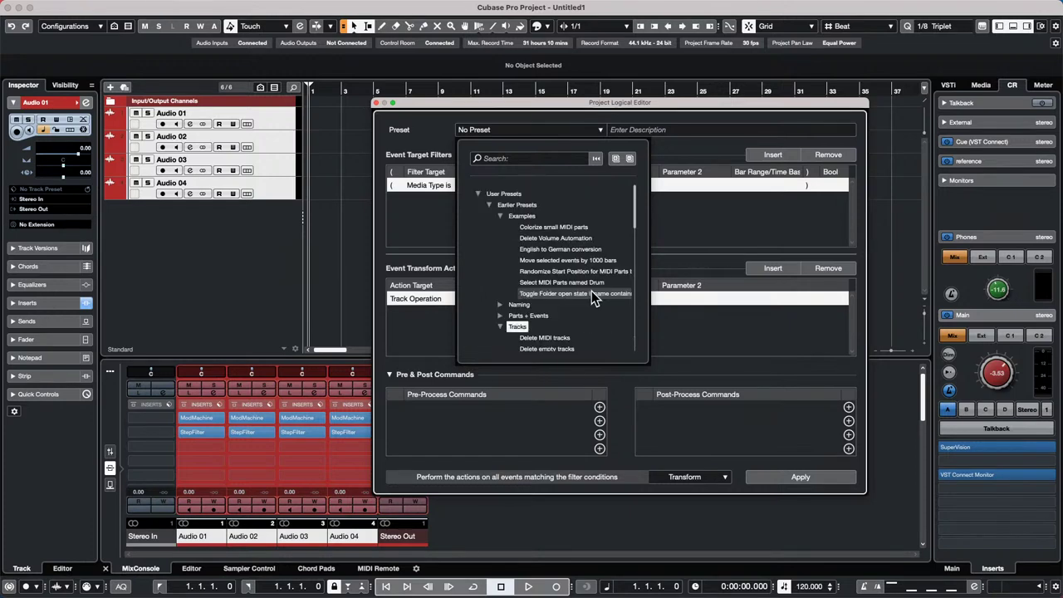
left_click(523, 158)
type("Inse")
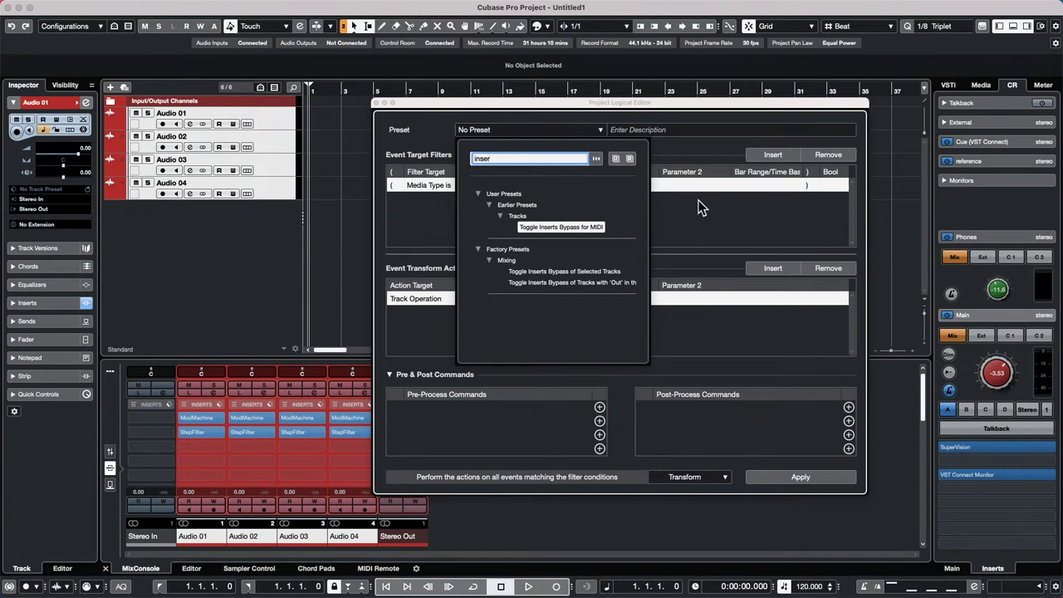
- Load 'Toggle Inserts Bypass of Selected Tracks' and apply it twice to bypass and restore the inserts
left_click(546, 272)
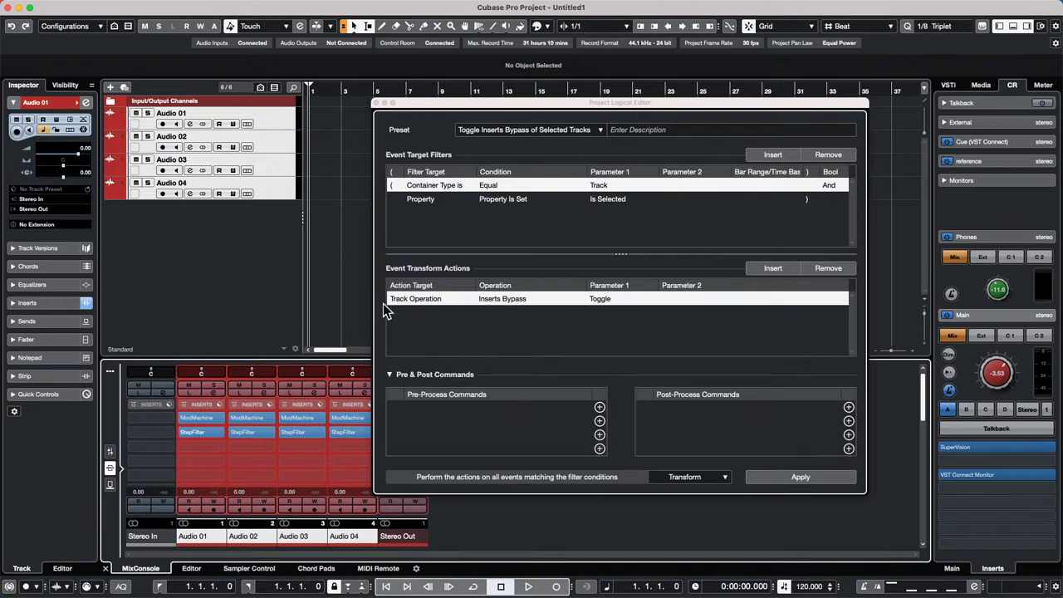
left_click(497, 299)
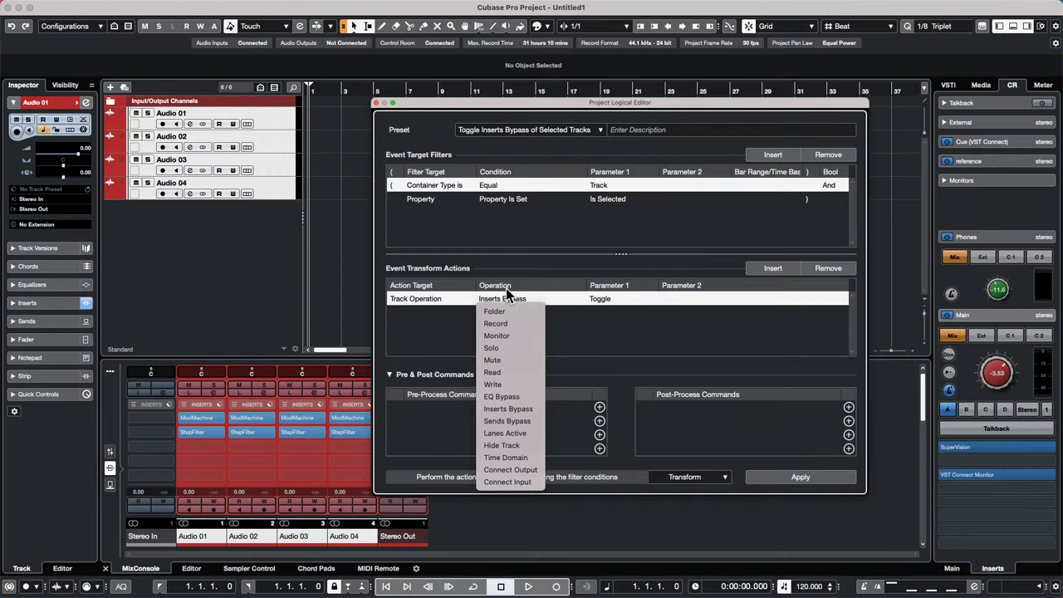
left_click(600, 318)
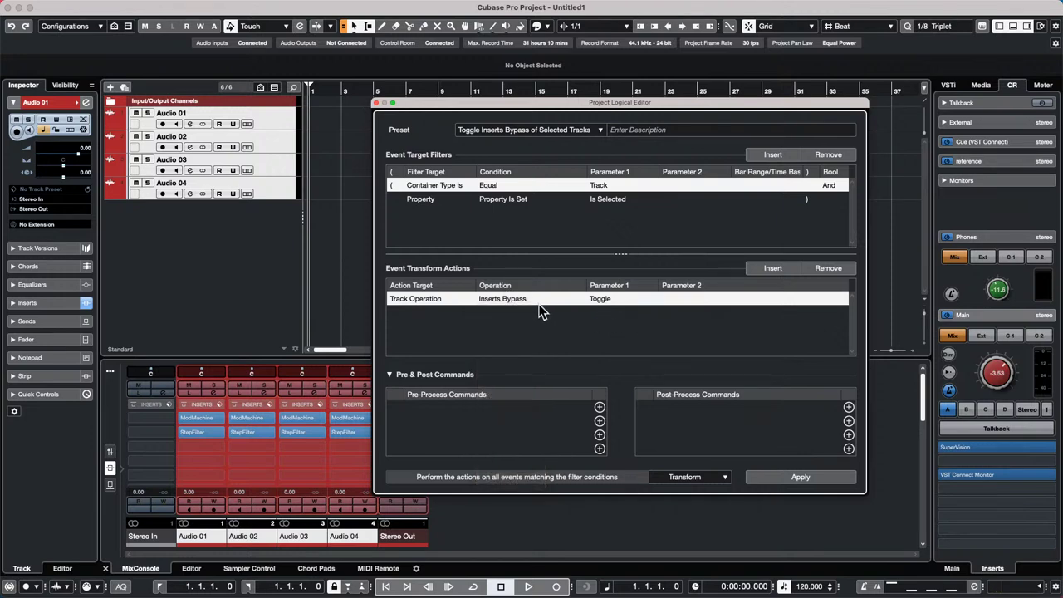
left_click(791, 473)
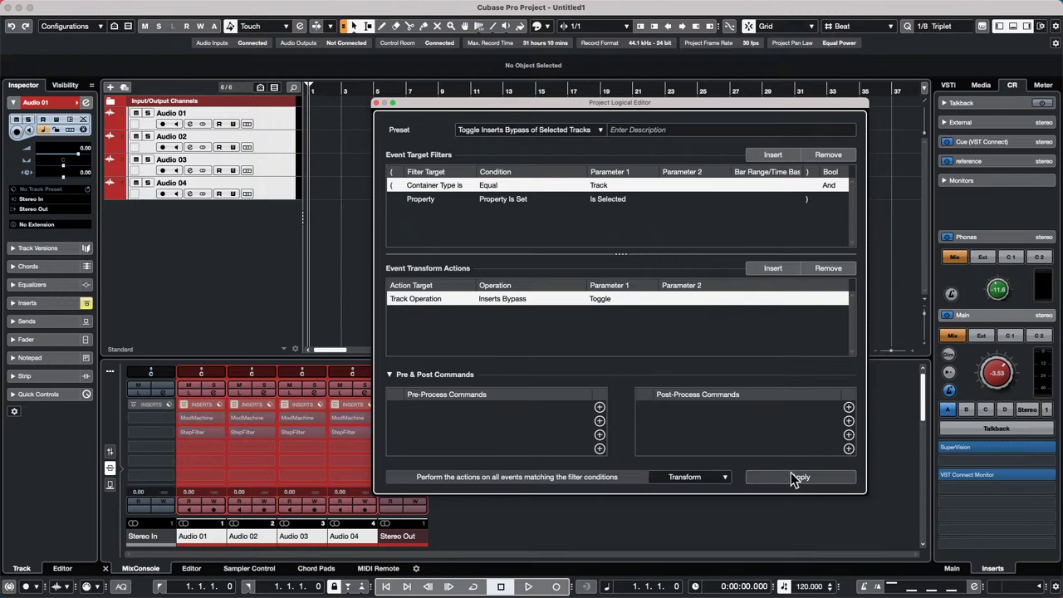
left_click(790, 472)
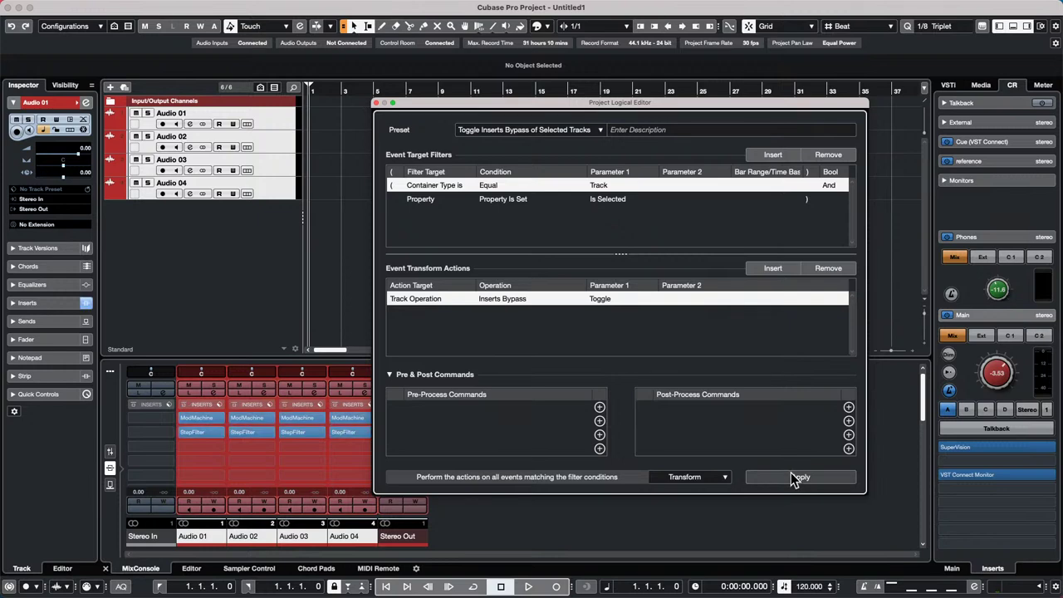
- Recheck the operation list without changes and close the Project Logical Editor
left_click(515, 299)
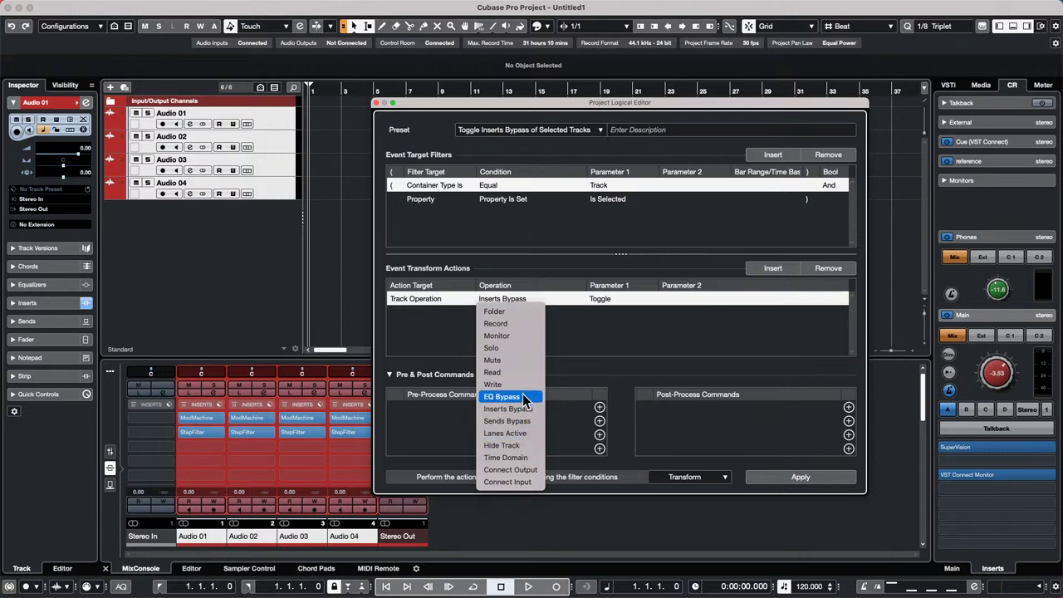
left_click(557, 315)
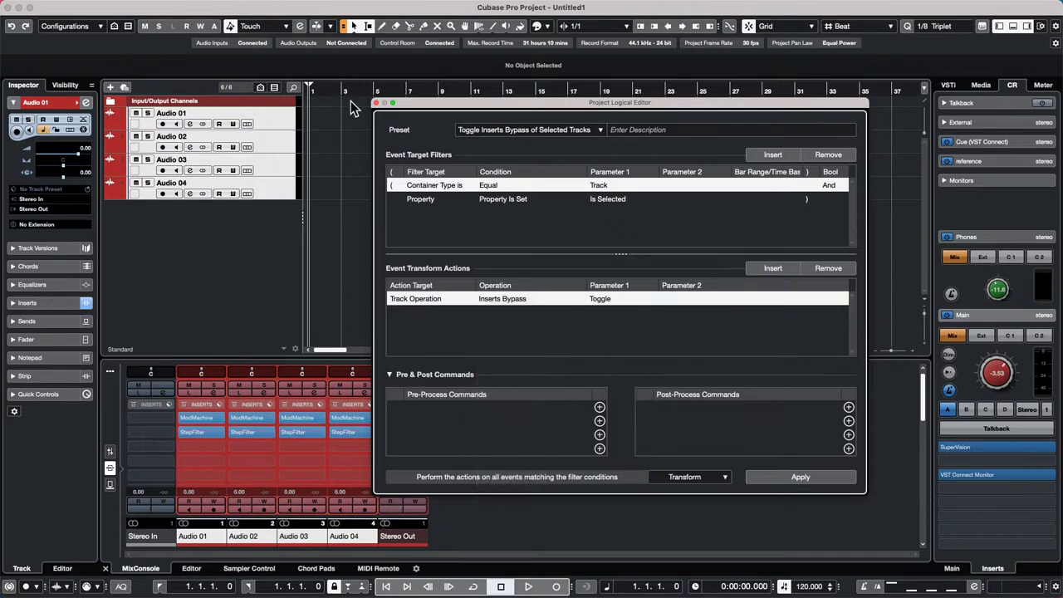
left_click(376, 103)
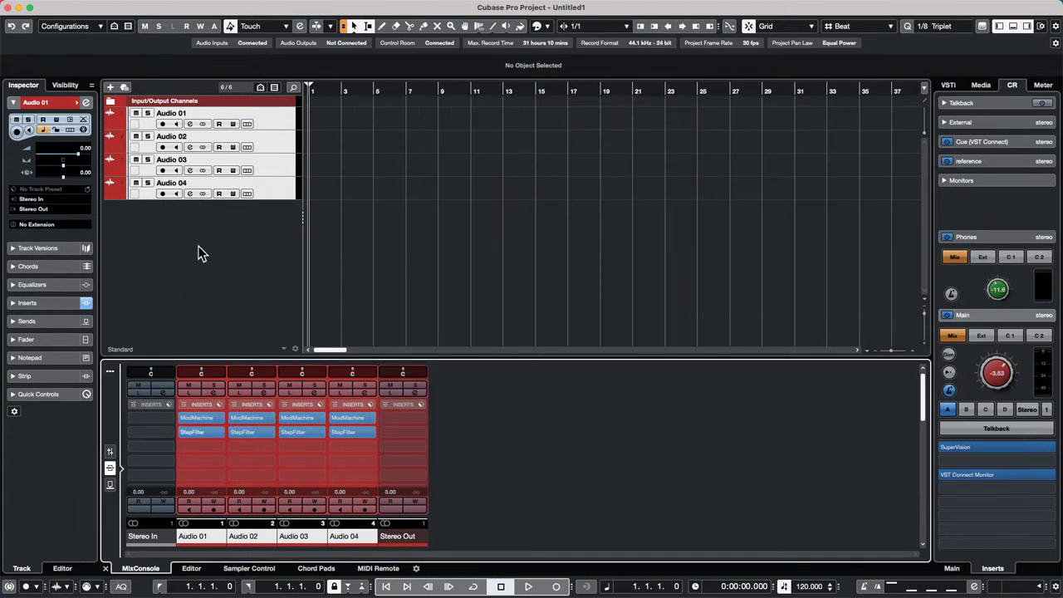
- Add a new stereo audio track, Audio 05, from the track list
right_click(233, 234)
left_click(254, 237)
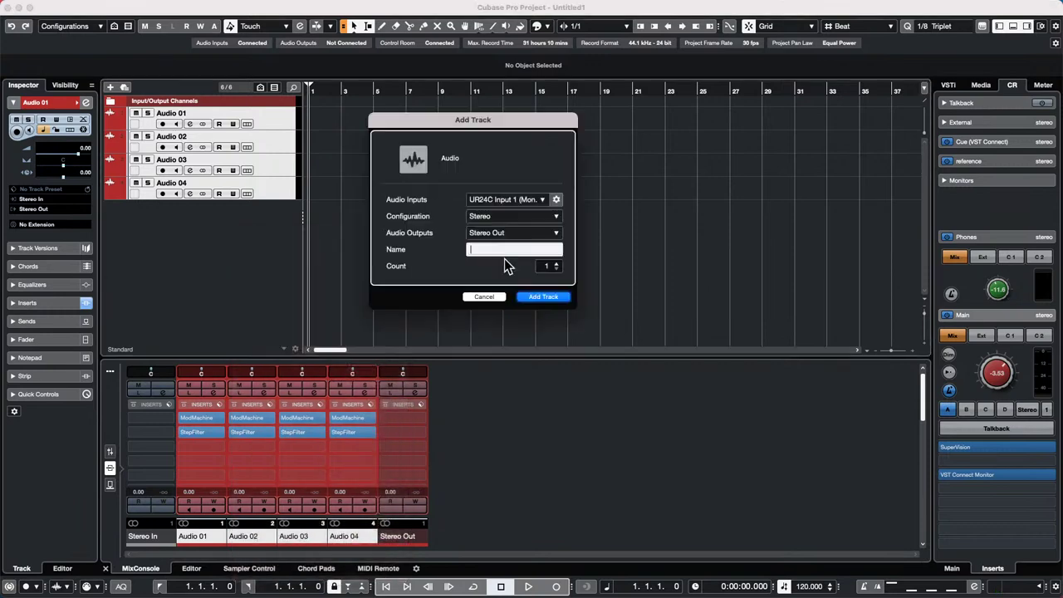
left_click(552, 306)
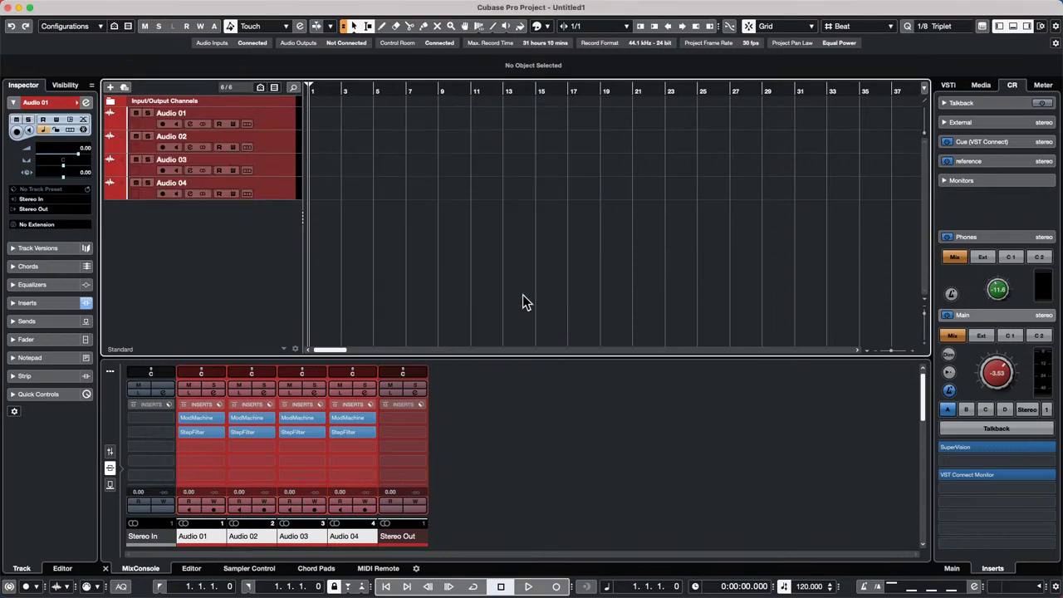
- Reveal the MixConsole toolbar using its '...' button
right_click(276, 218)
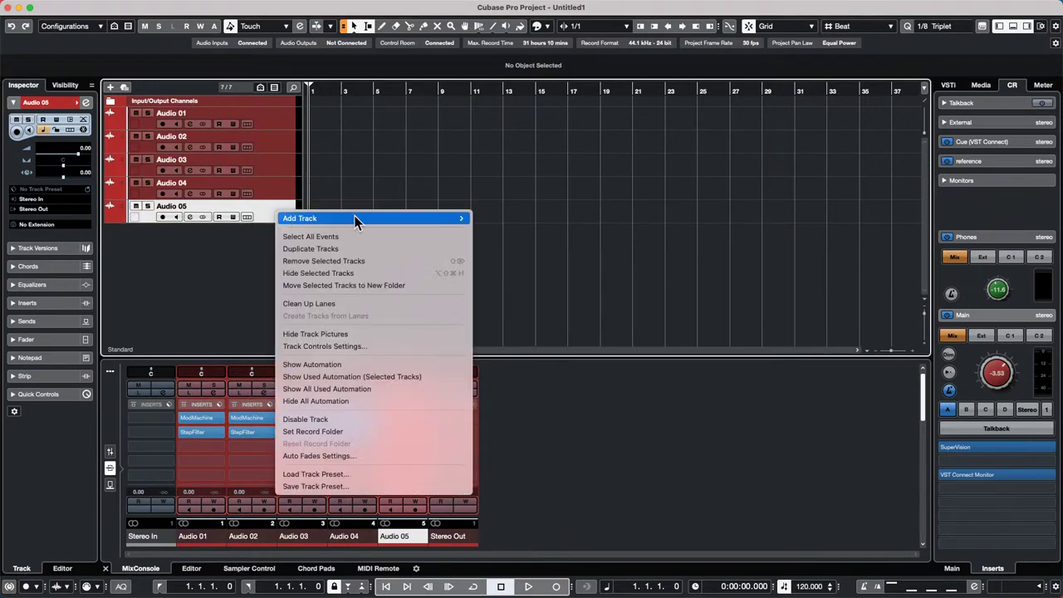
left_click(172, 284)
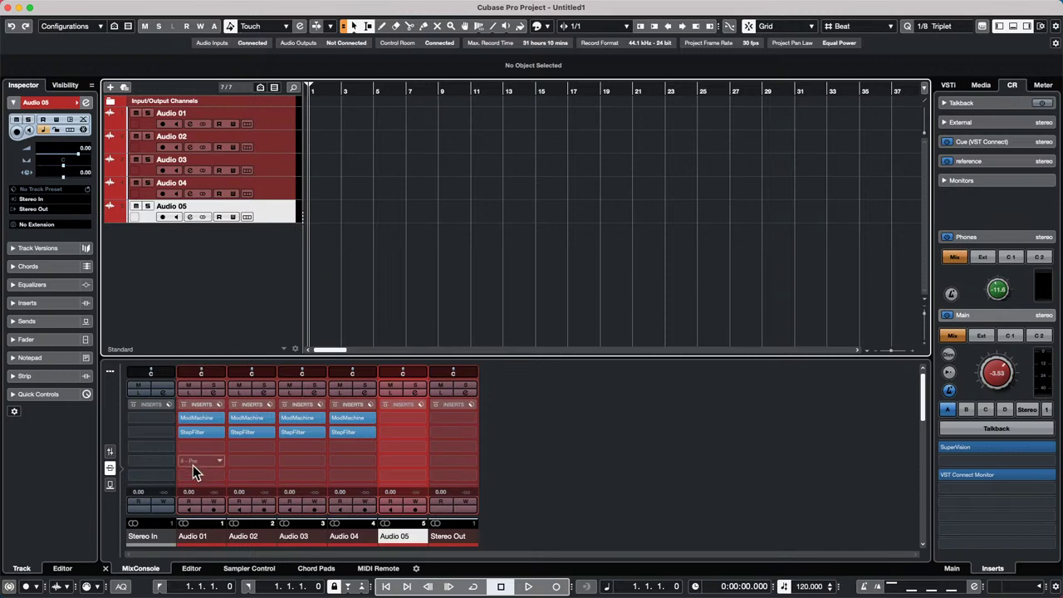
right_click(218, 406)
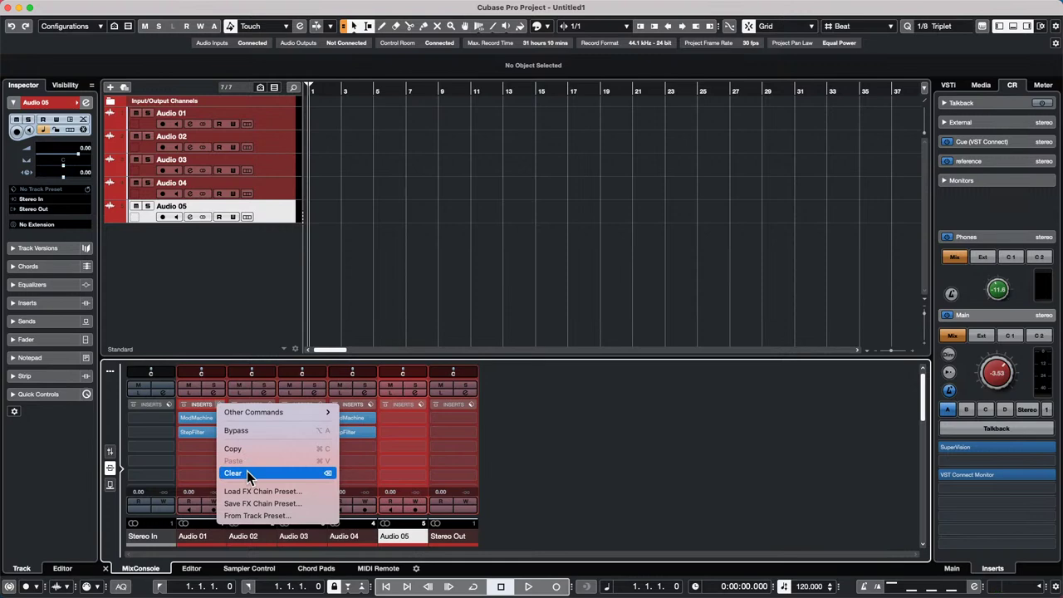
left_click(110, 371)
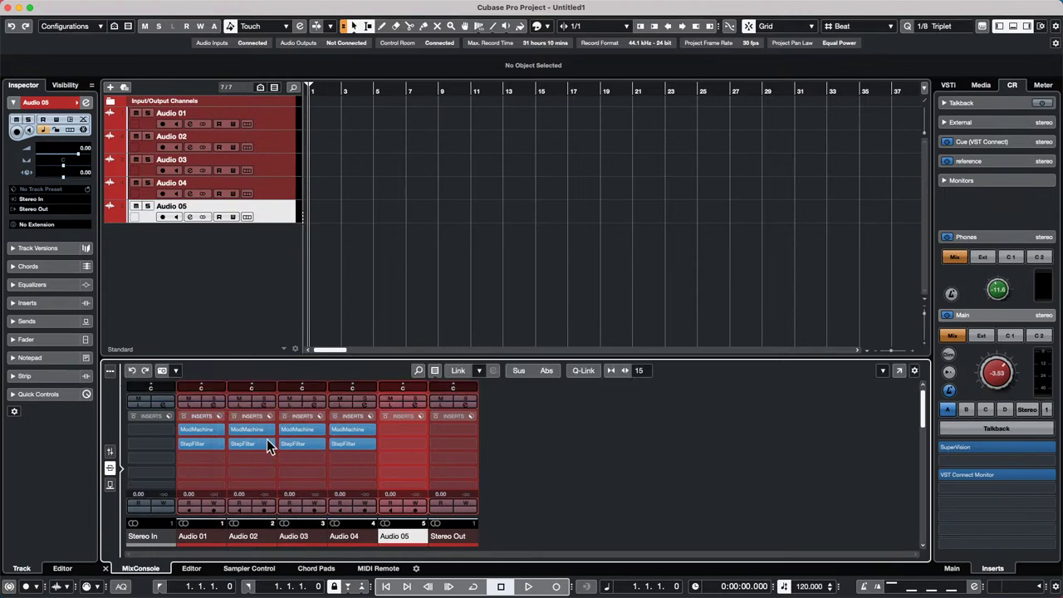
- Create link group Link 1 with inserts included
left_click(462, 371)
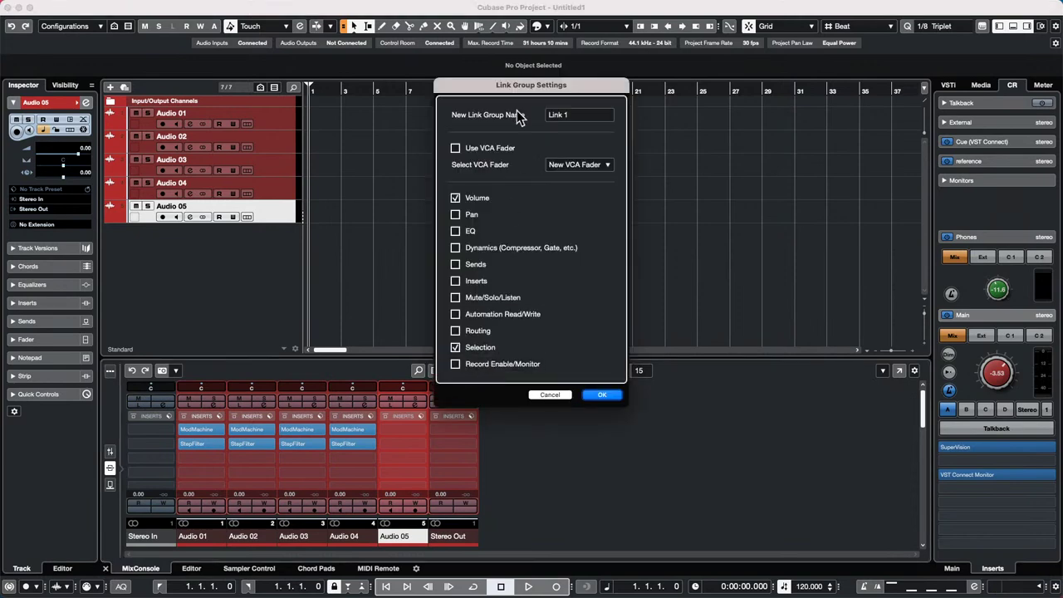
left_click(455, 280)
left_click(606, 395)
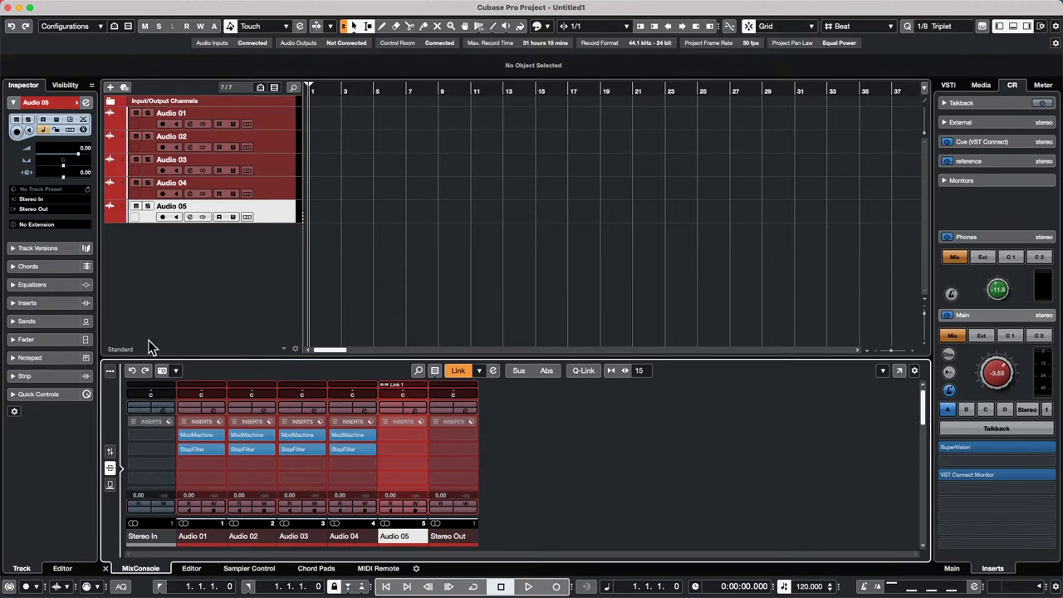
- Select Audio 01–04 and link them as Link 2, sharing volume, inserts and selection
left_click(288, 119)
right_click(279, 189)
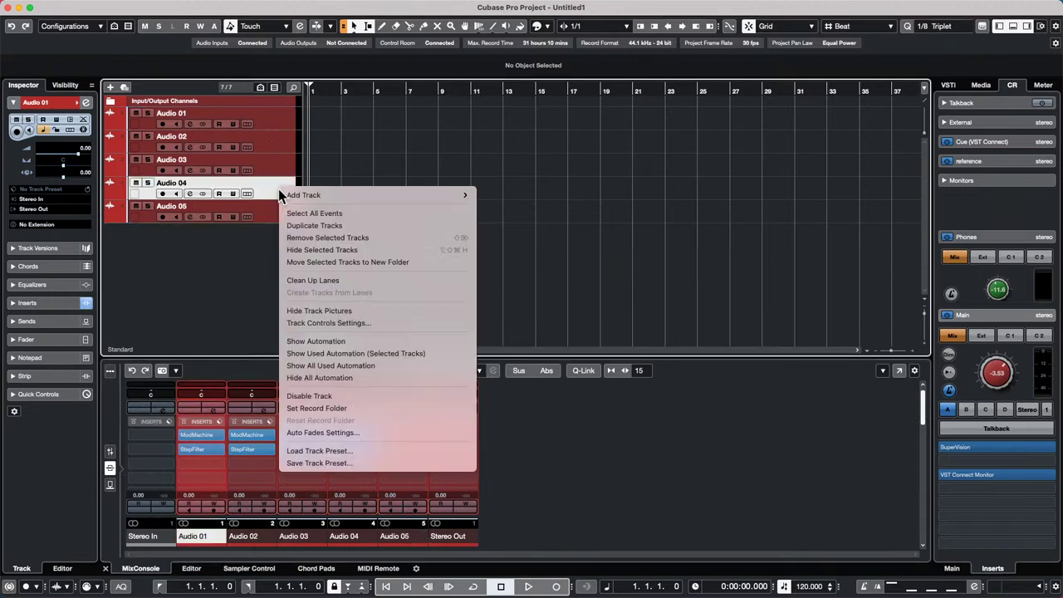
left_click(279, 120)
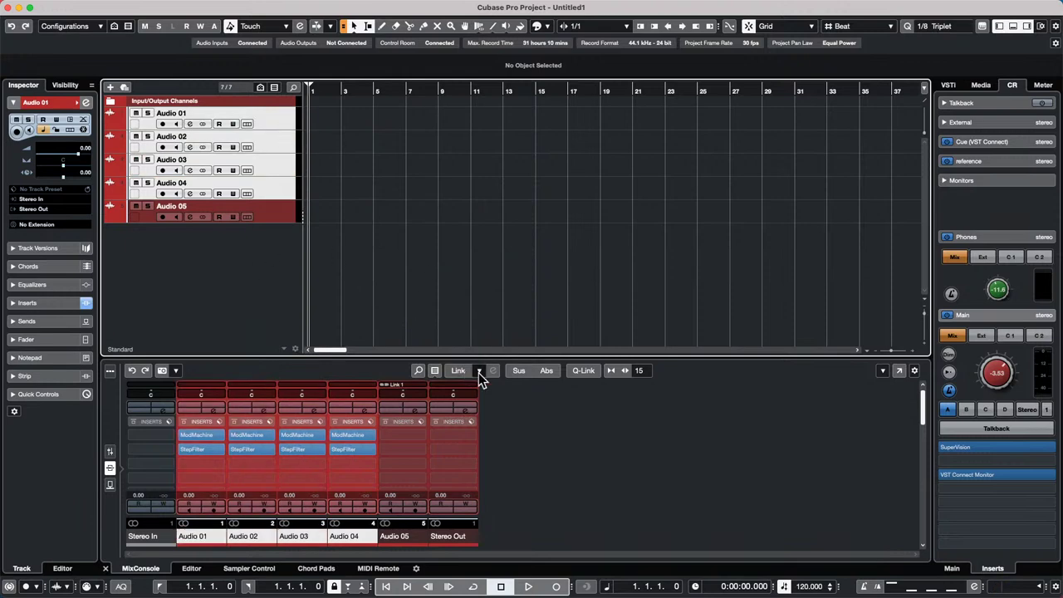
left_click(462, 371)
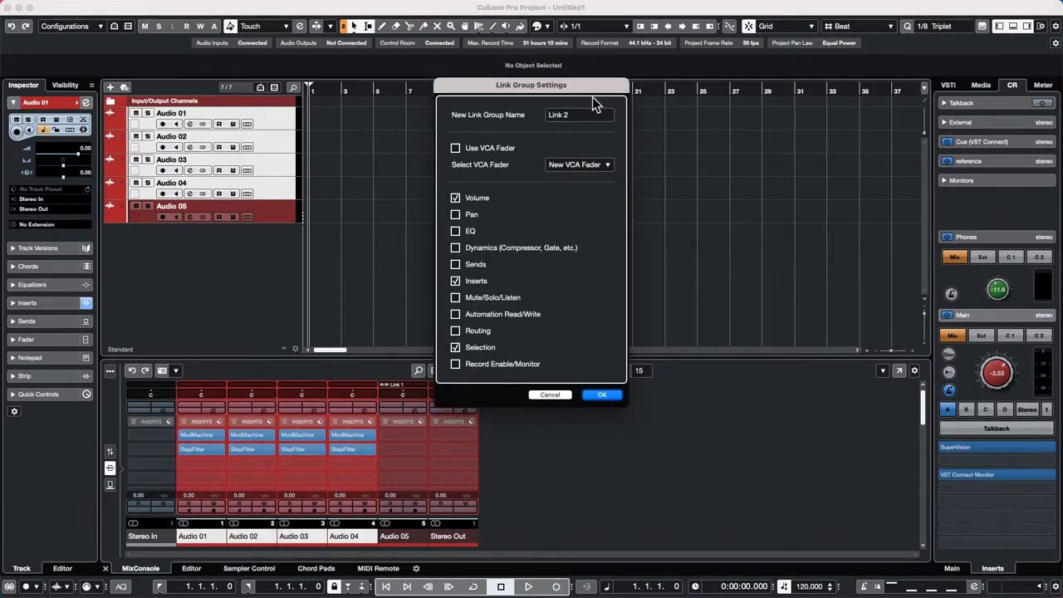
left_click(602, 395)
- Clear all inserts from Audio 01's rack and confirm the Reset
right_click(218, 421)
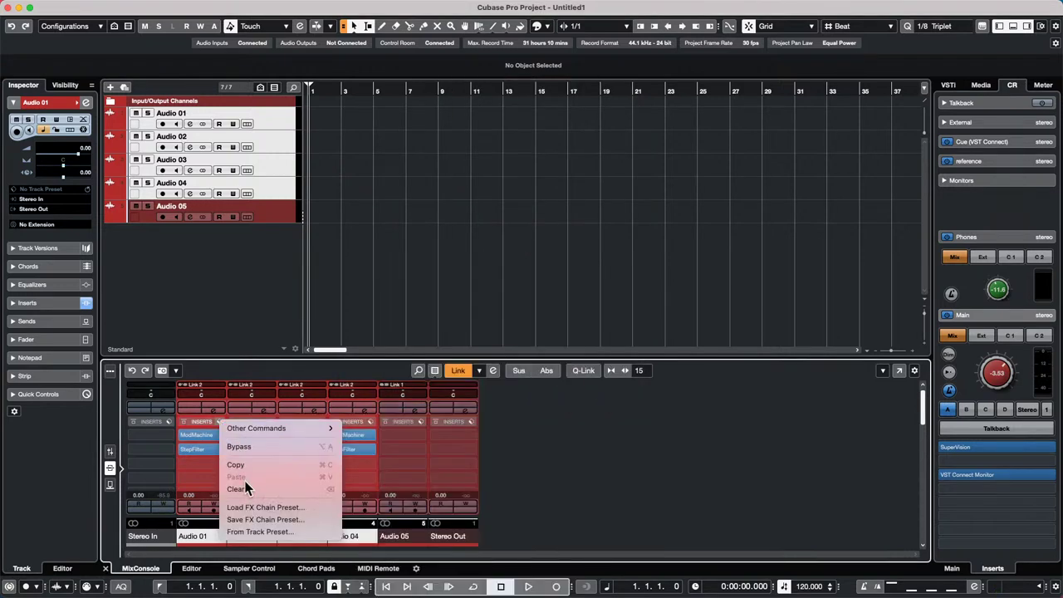
left_click(243, 488)
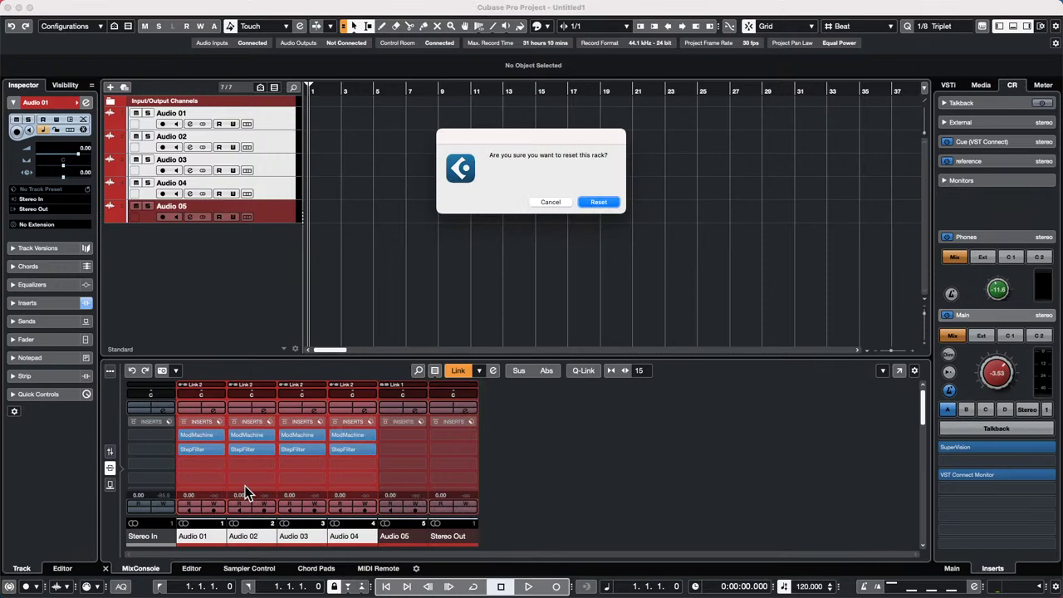
left_click(599, 201)
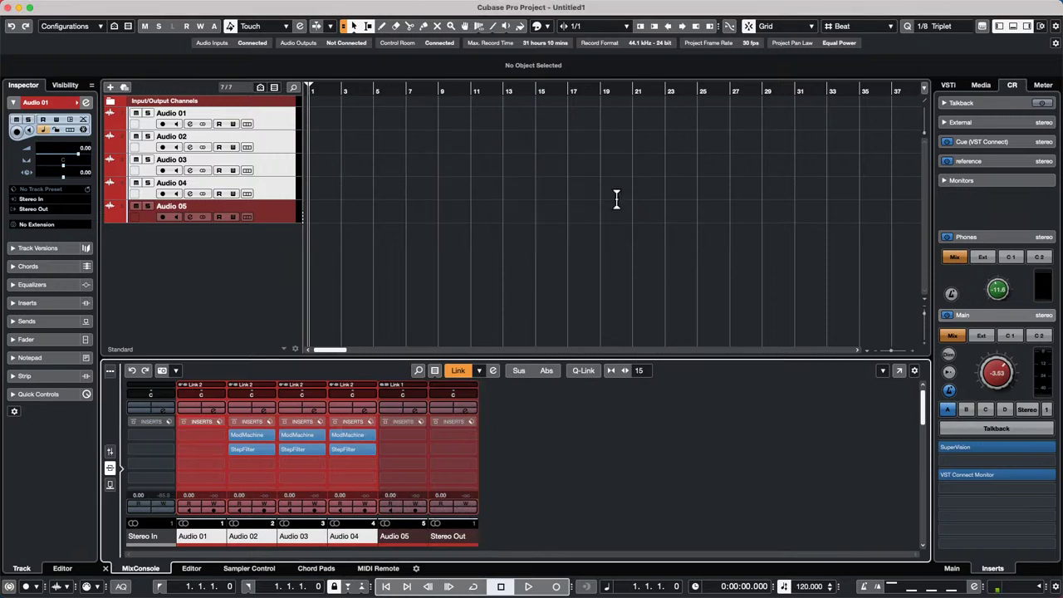
- Set the StepFilter and ModMachine slots to No Effect on the linked channels
left_click(269, 450)
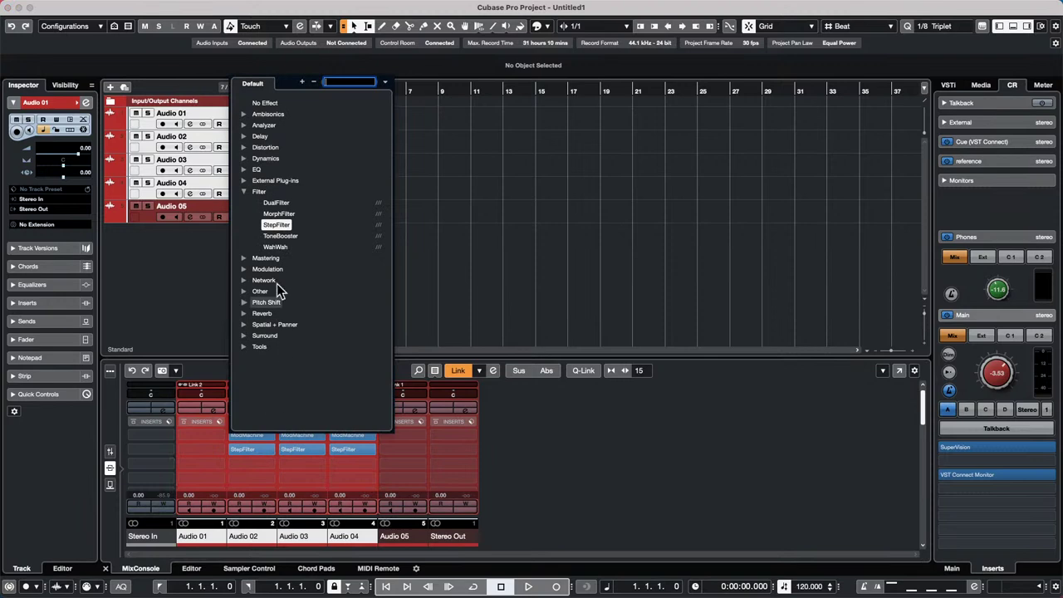
left_click(271, 102)
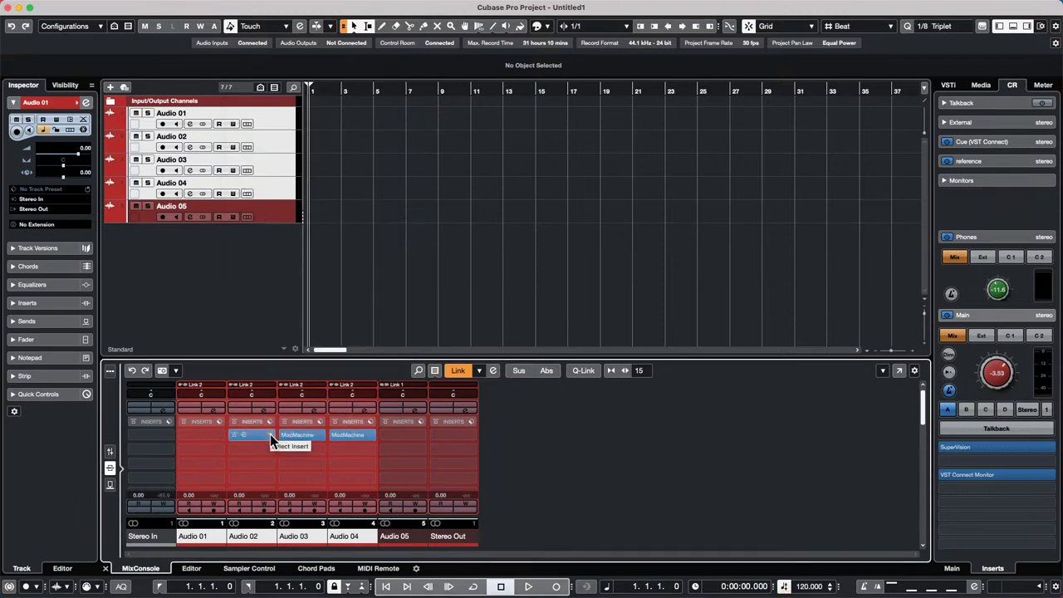
left_click(270, 434)
left_click(265, 89)
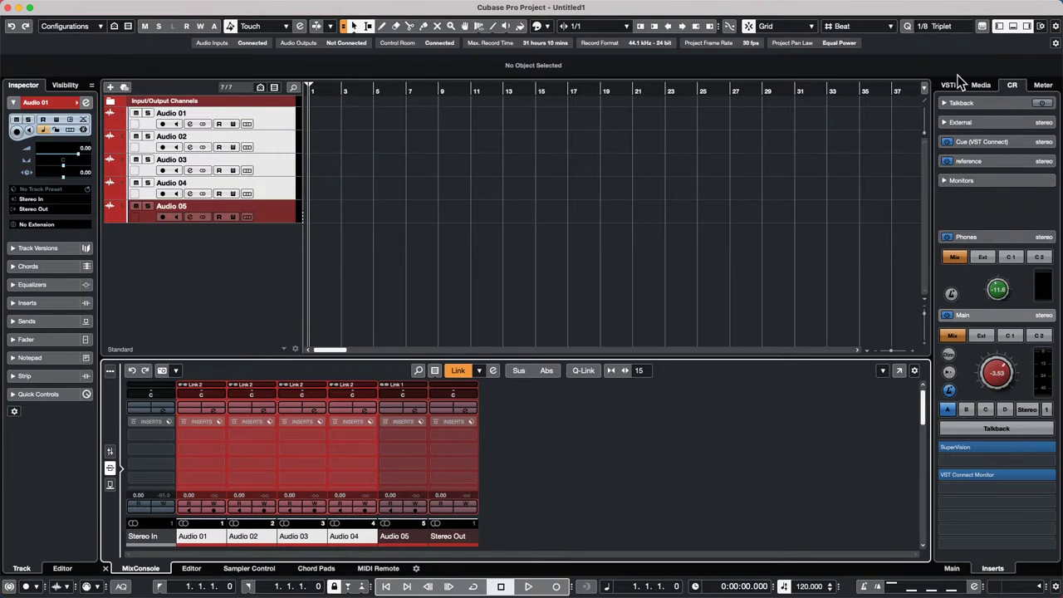
- Uncheck Status Line in Set up Window Layout to hide the status line
left_click(1054, 46)
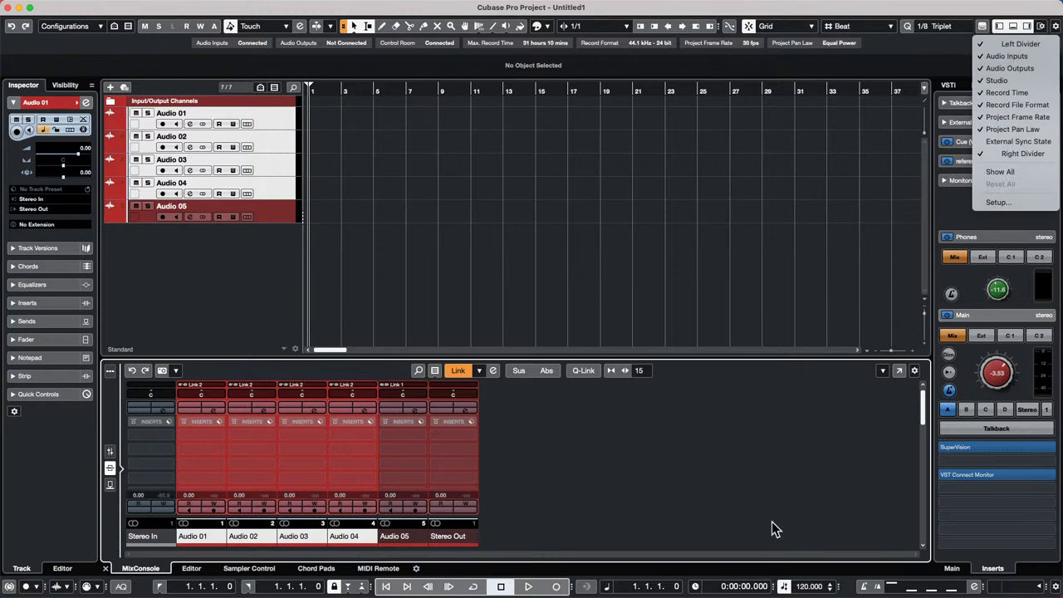
left_click(1040, 25)
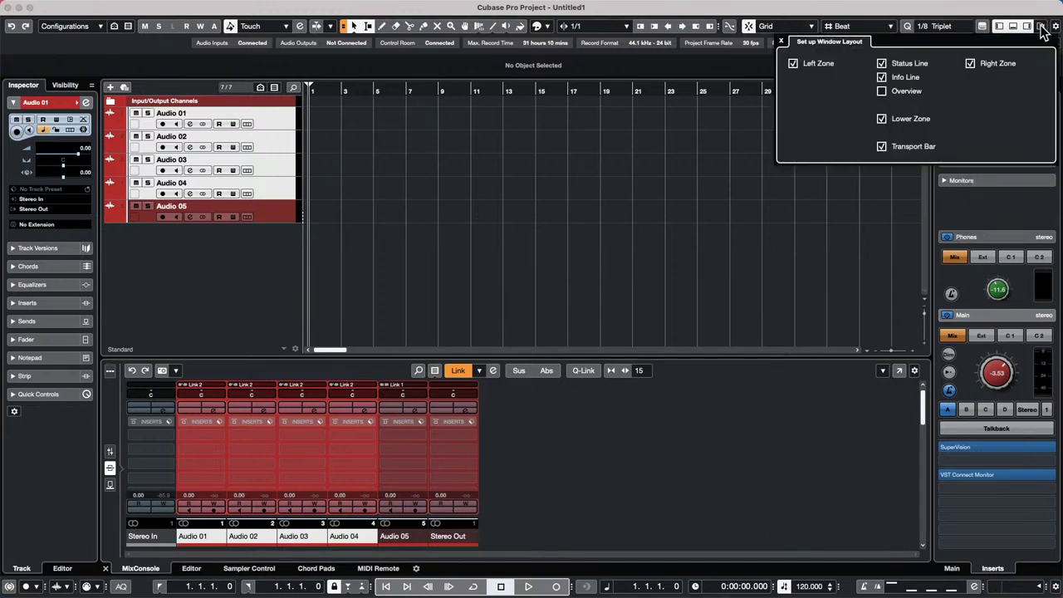
left_click(882, 65)
left_click(568, 135)
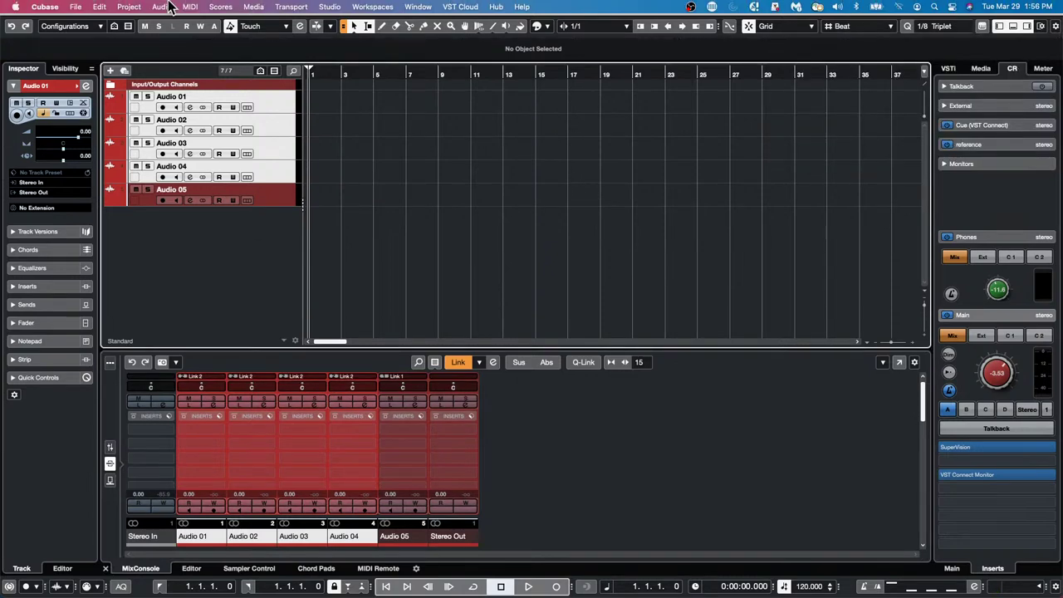
- Save the project with Save As under the name 'March 29 live stream' in the Tracking with FX folder
left_click(75, 7)
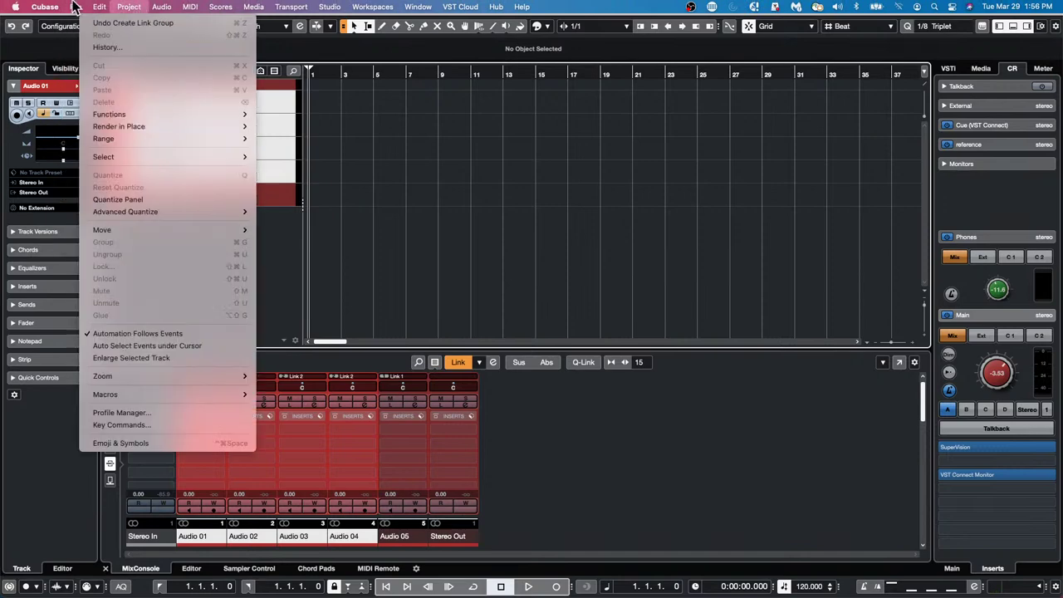
left_click(83, 103)
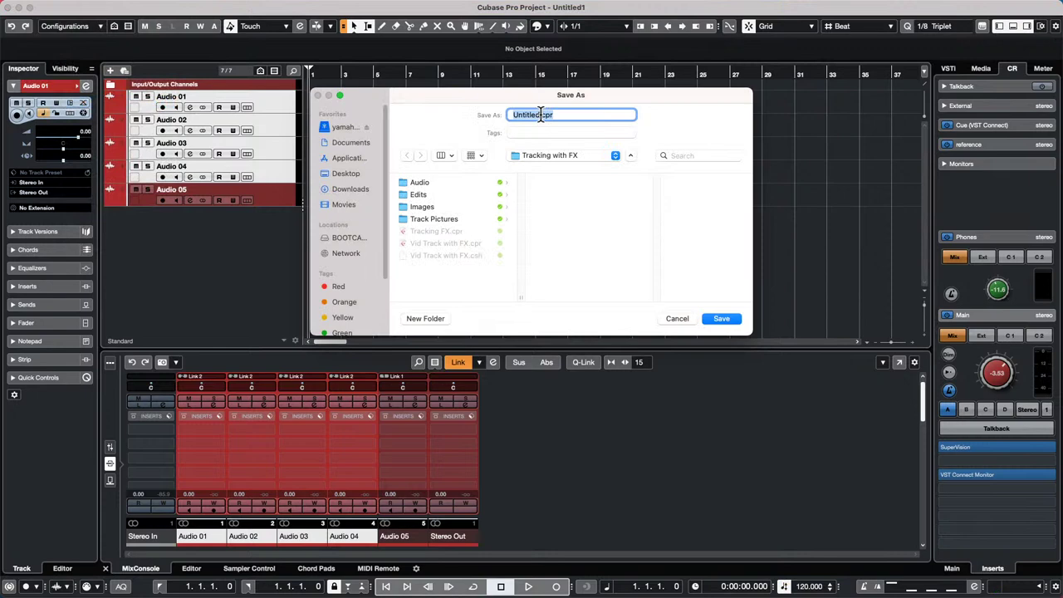
type("March 29 live stream")
key("Return")
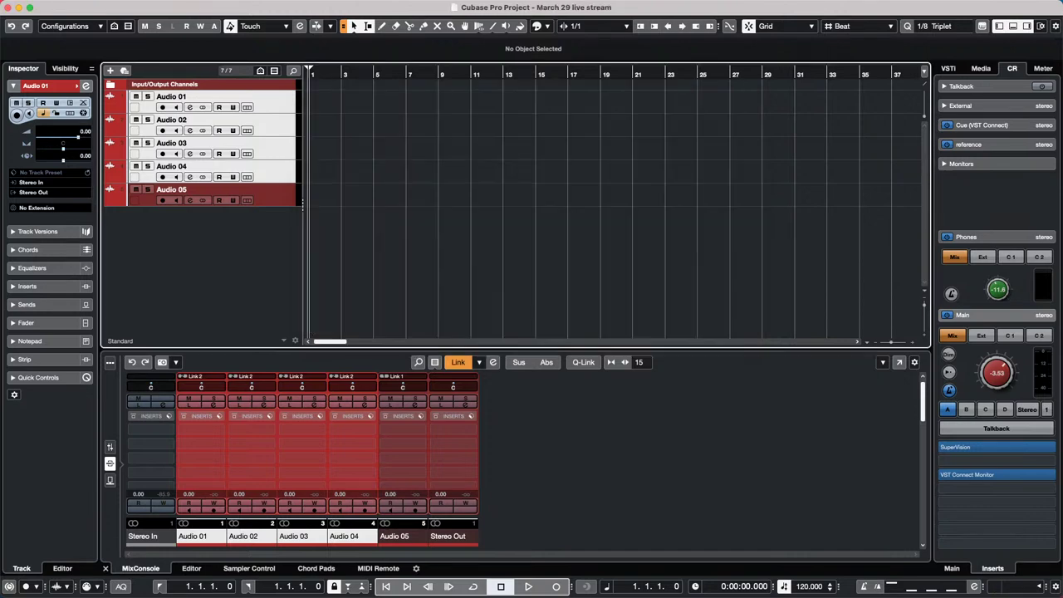
- Close the March 29 live stream project and create a new empty project, Untitled1, in a chosen folder
left_click(9, 7)
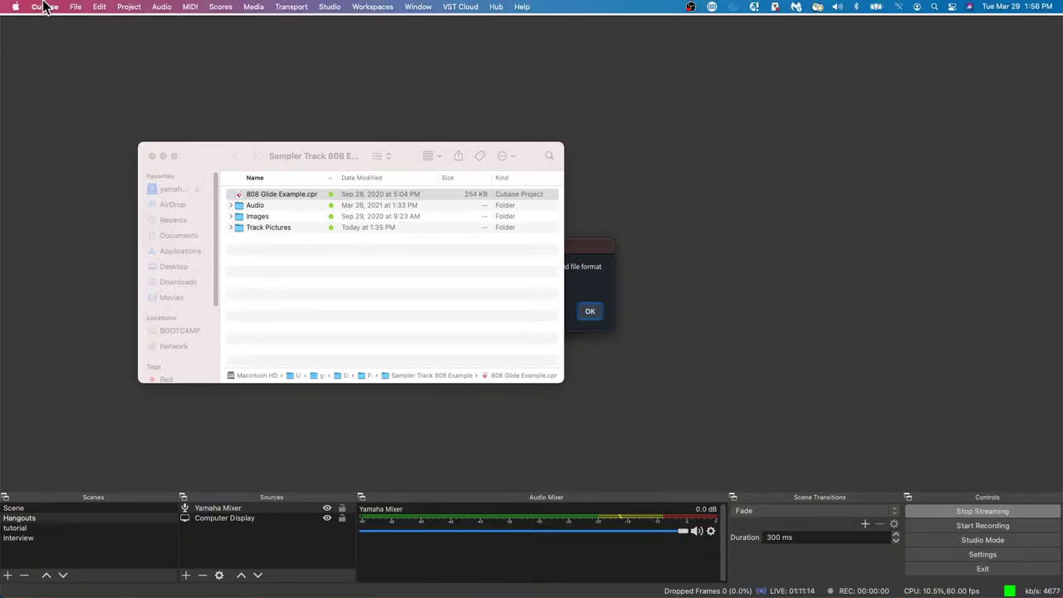
left_click(98, 8)
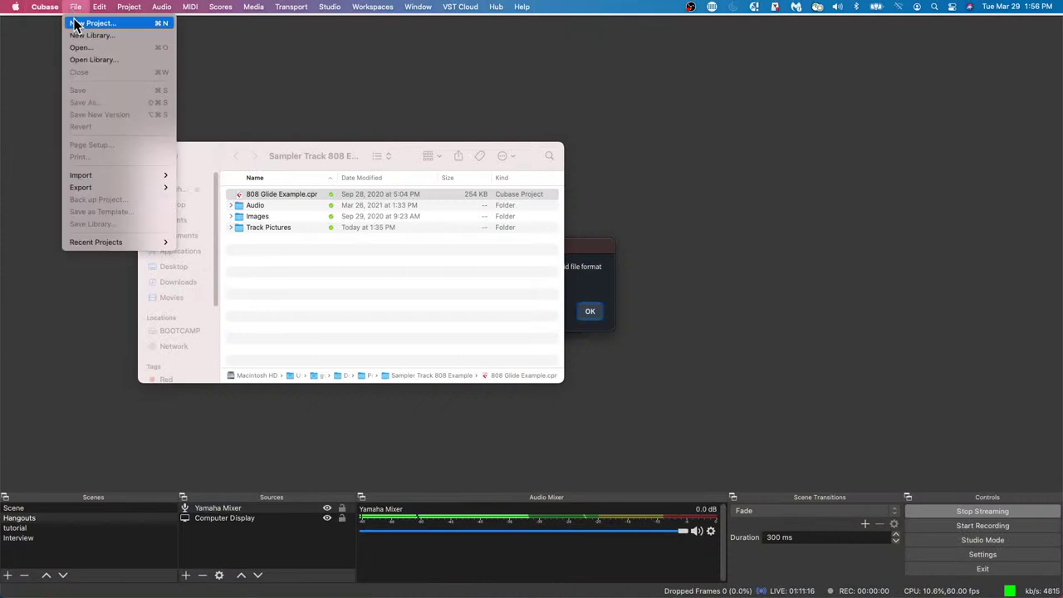
left_click(91, 24)
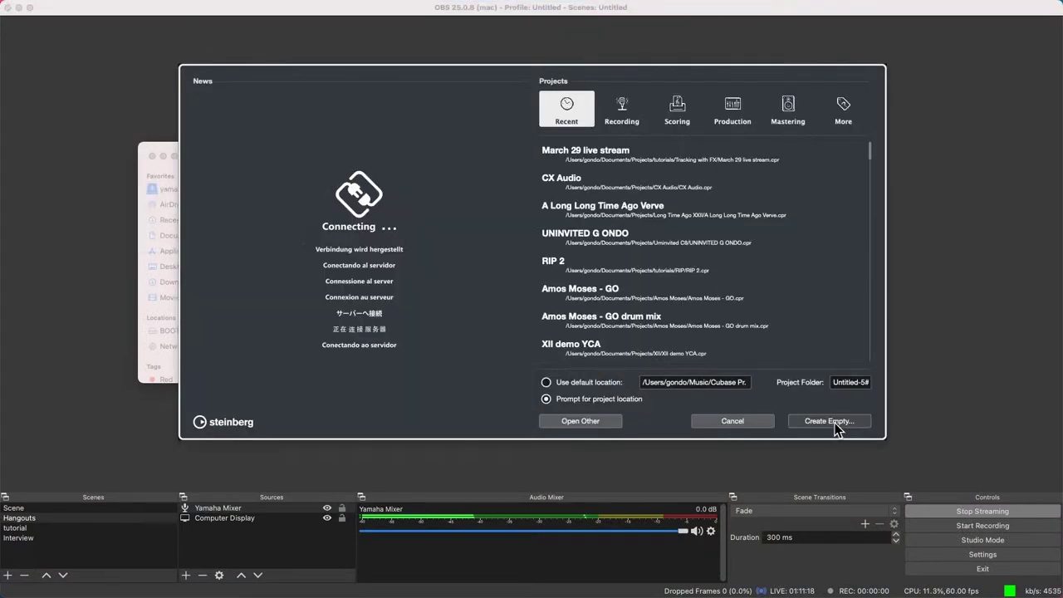
left_click(833, 423)
left_click(811, 333)
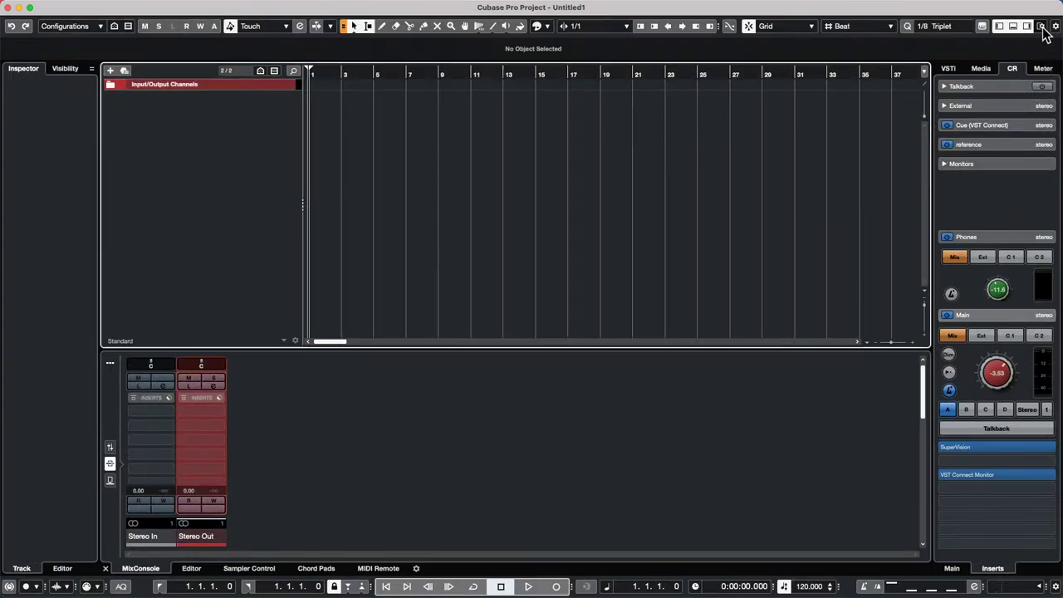
- Re-enable Status Line in the Set up Window Layout options for Untitled1
left_click(1041, 26)
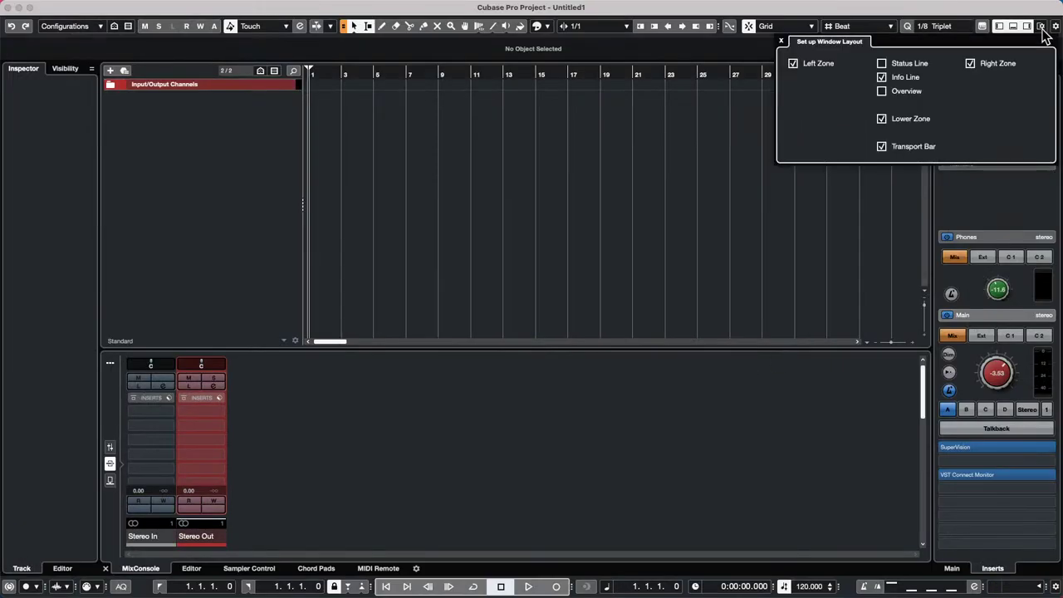
left_click(649, 147)
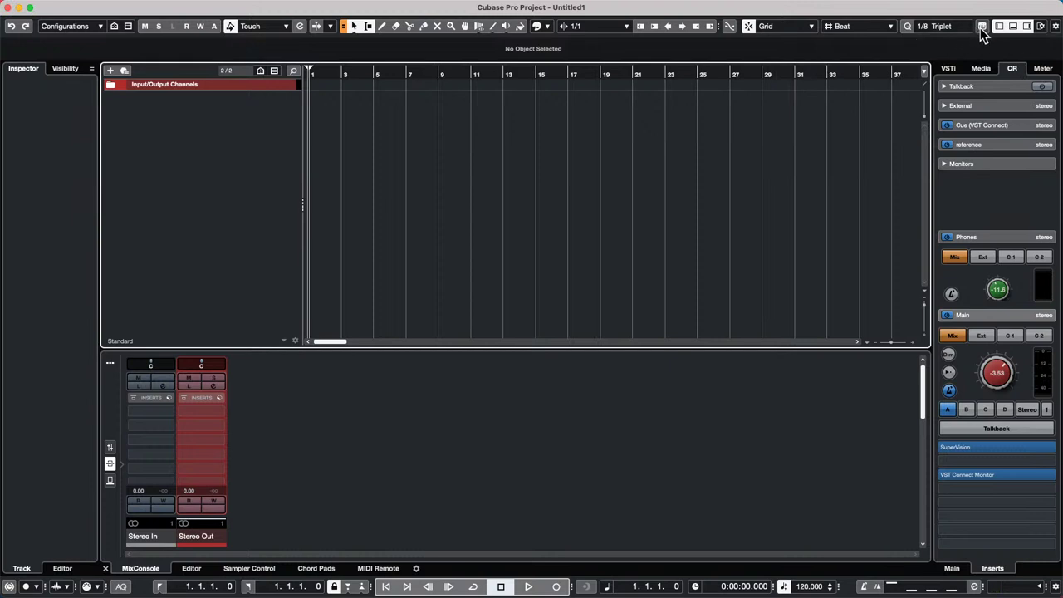
left_click(1041, 27)
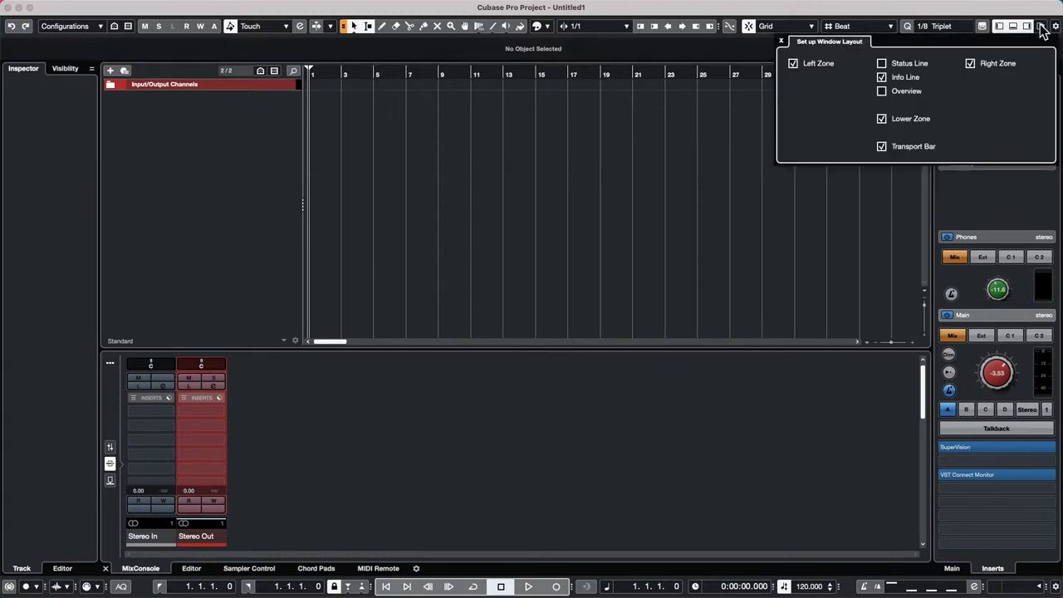
left_click(881, 63)
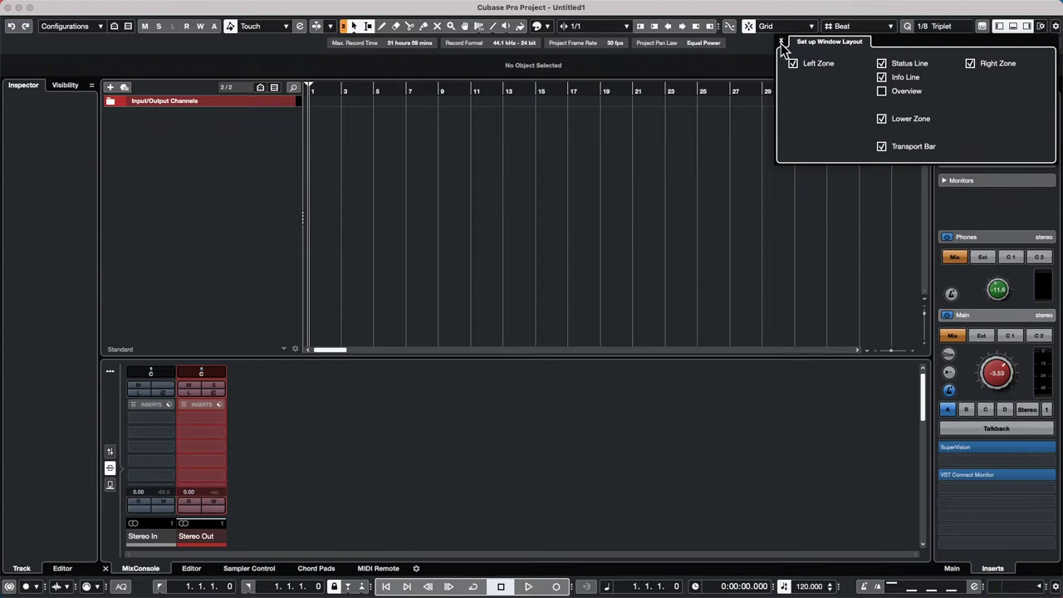
- Open the Control Room from the Studio menu, show its monitoring controls, and move and enlarge it
left_click(329, 7)
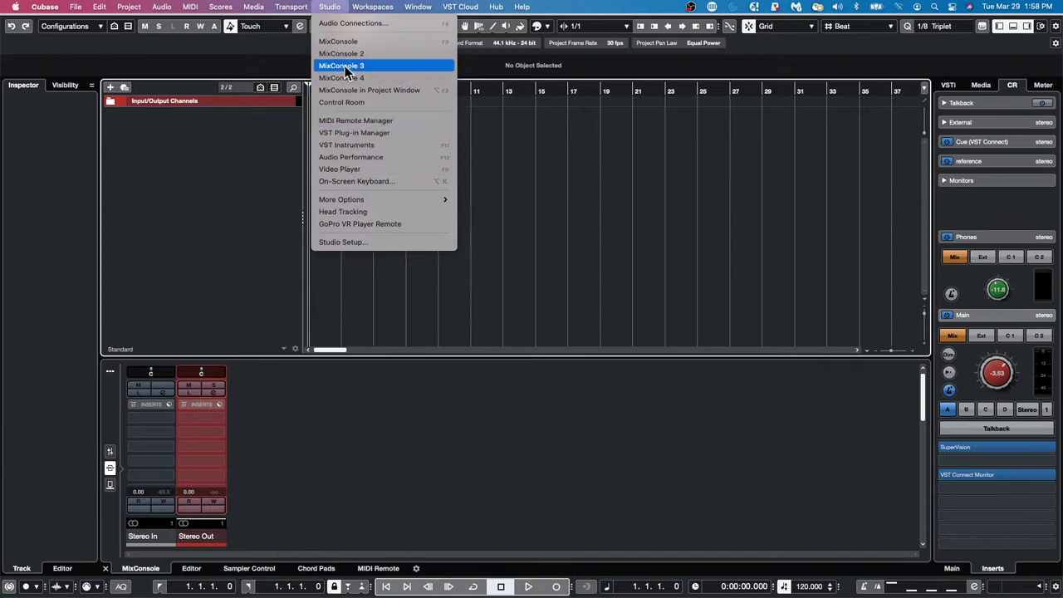
left_click(342, 102)
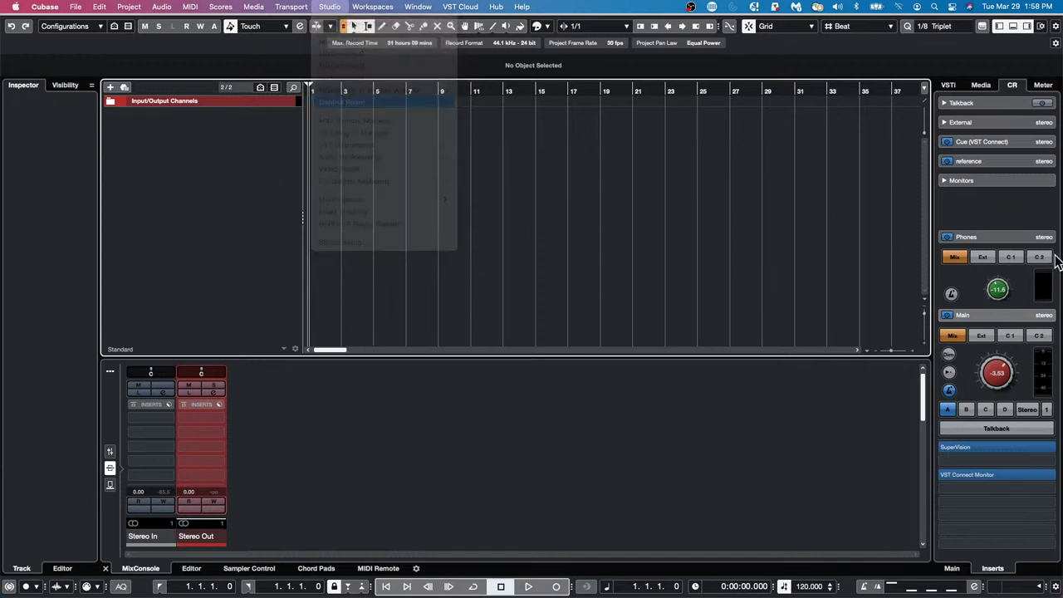
left_click(701, 99)
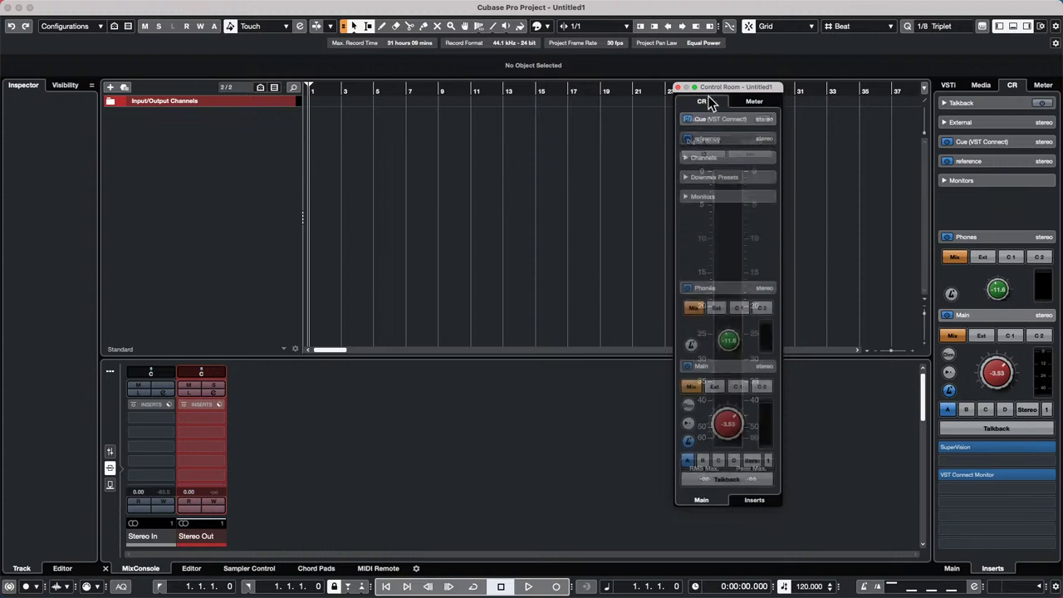
left_click_drag(715, 93, 743, 54)
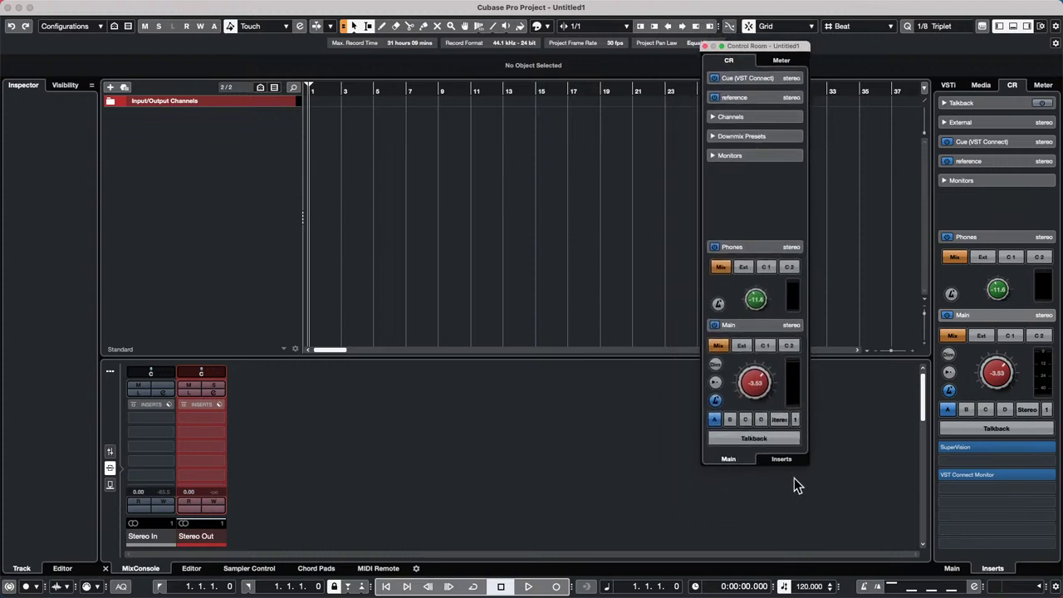
left_click_drag(803, 467, 939, 548)
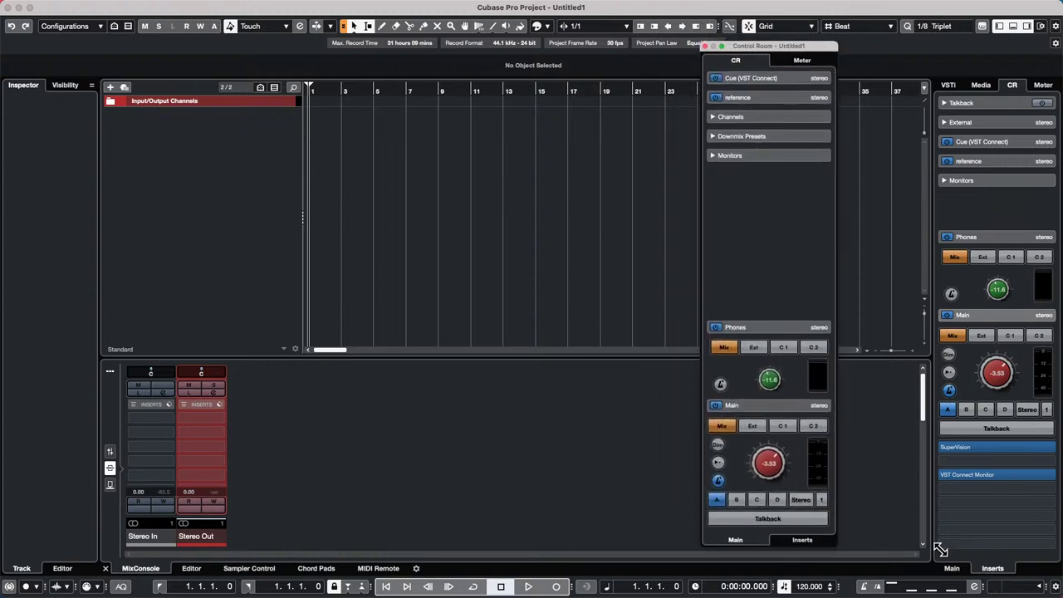
- Close the floating Control Room and reopen it from Studio > Control Room as a separate window
left_click(372, 6)
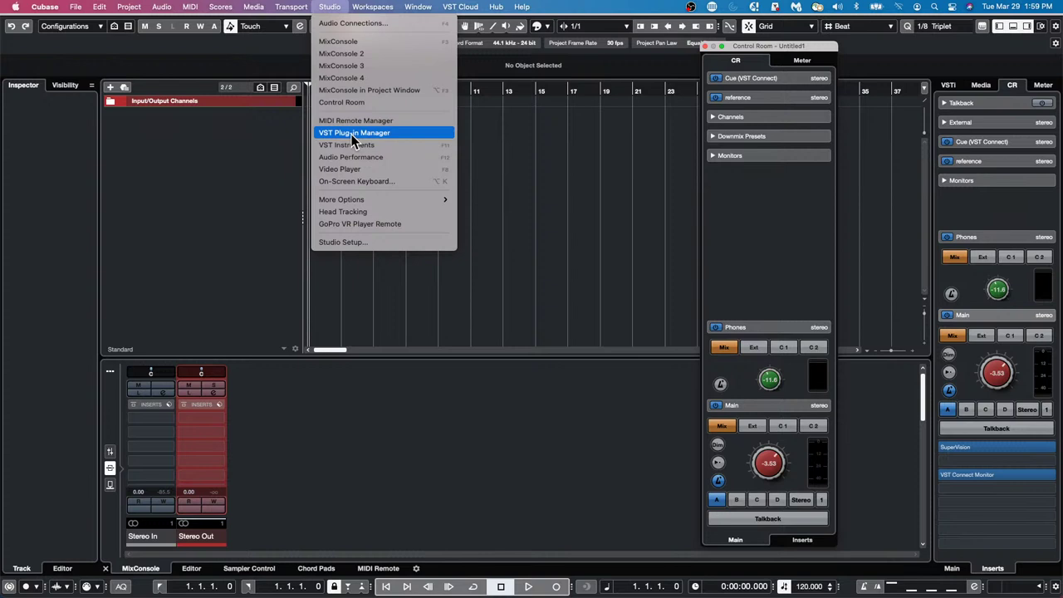
left_click(899, 147)
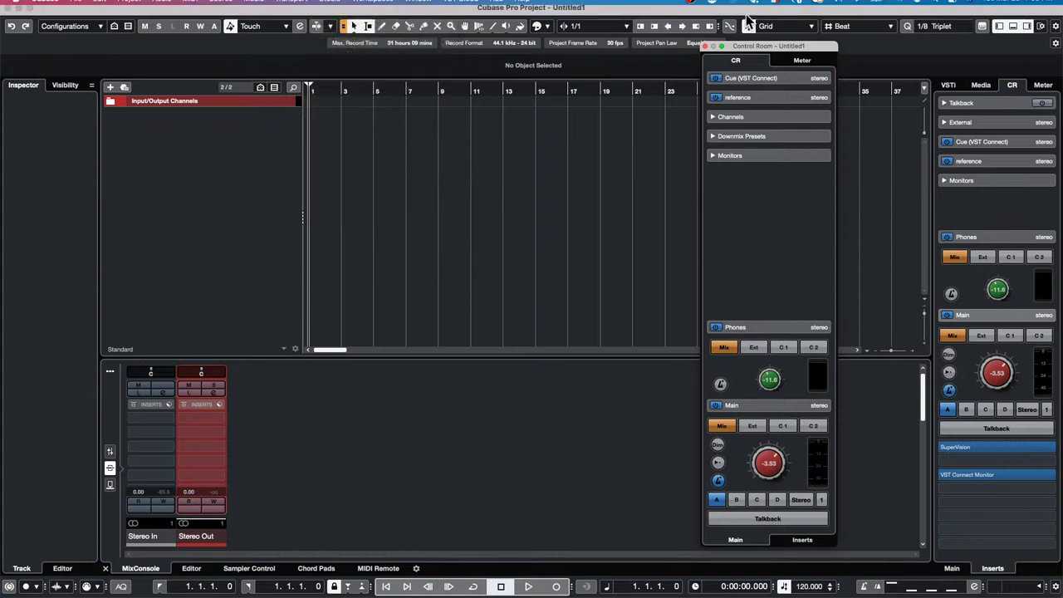
left_click_drag(792, 48, 1026, 53)
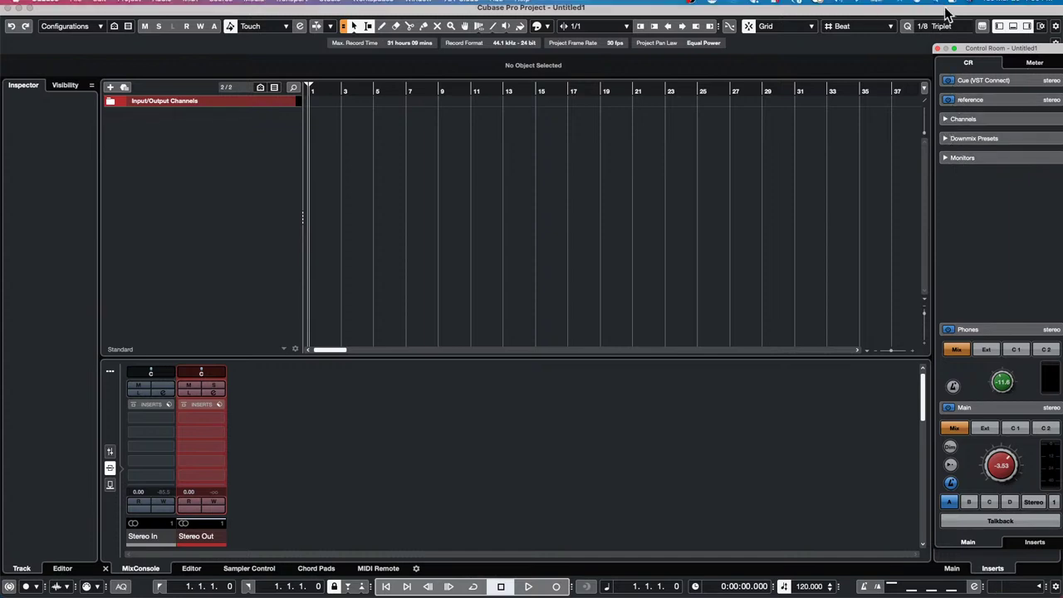
left_click(937, 48)
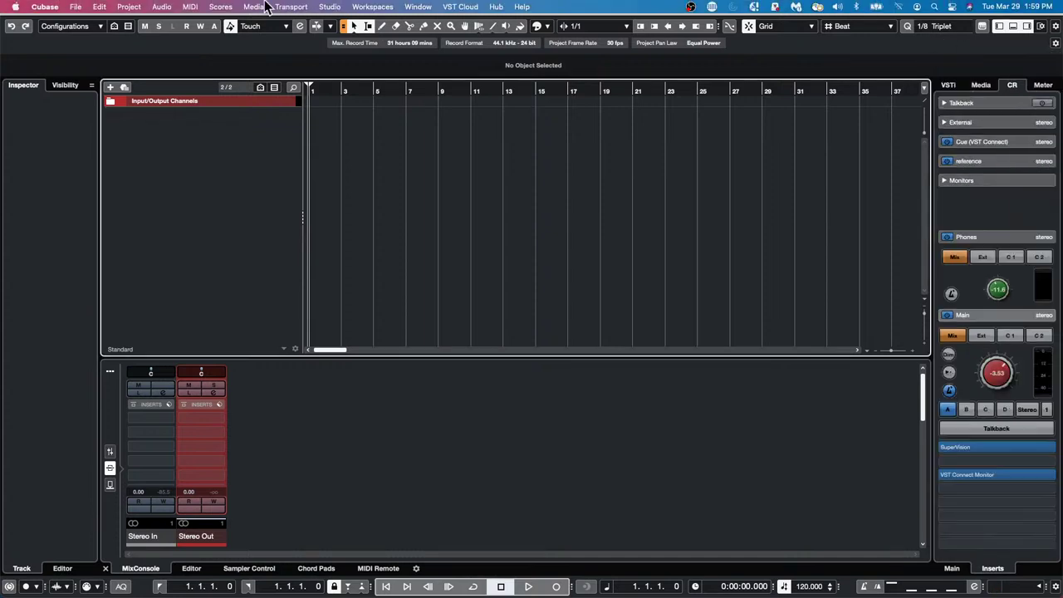
left_click(340, 7)
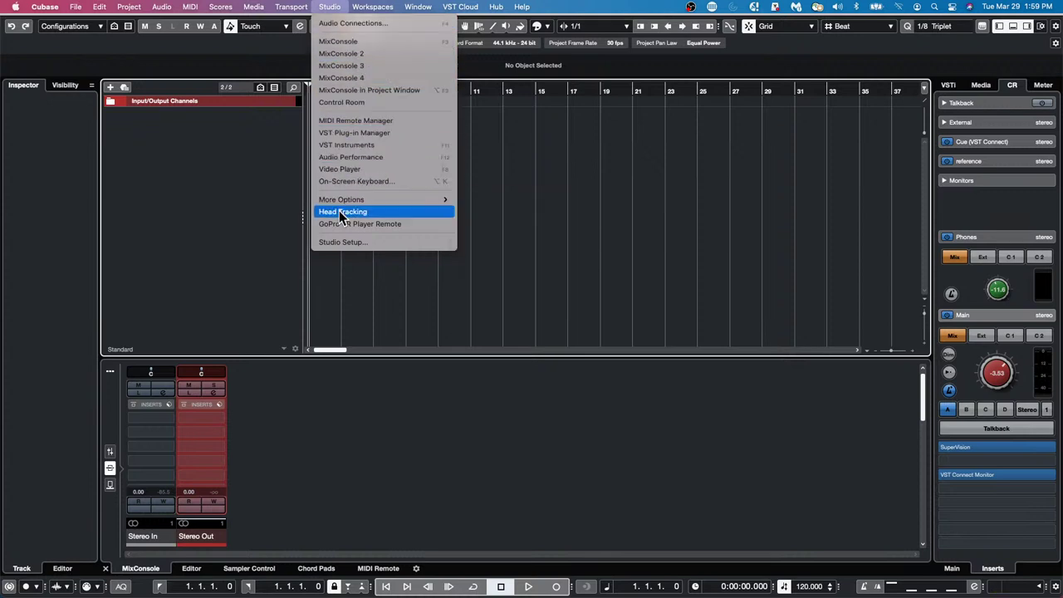
left_click(343, 101)
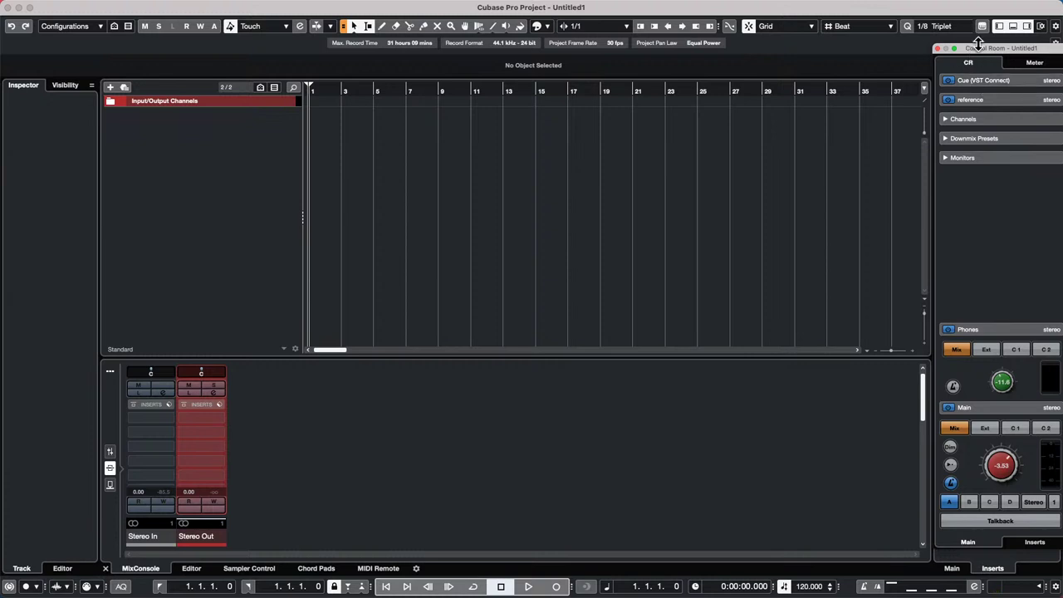
- Rearrange and resize the Control Room and project windows, and show the Control Room's master meter
left_click_drag(986, 50, 793, 71)
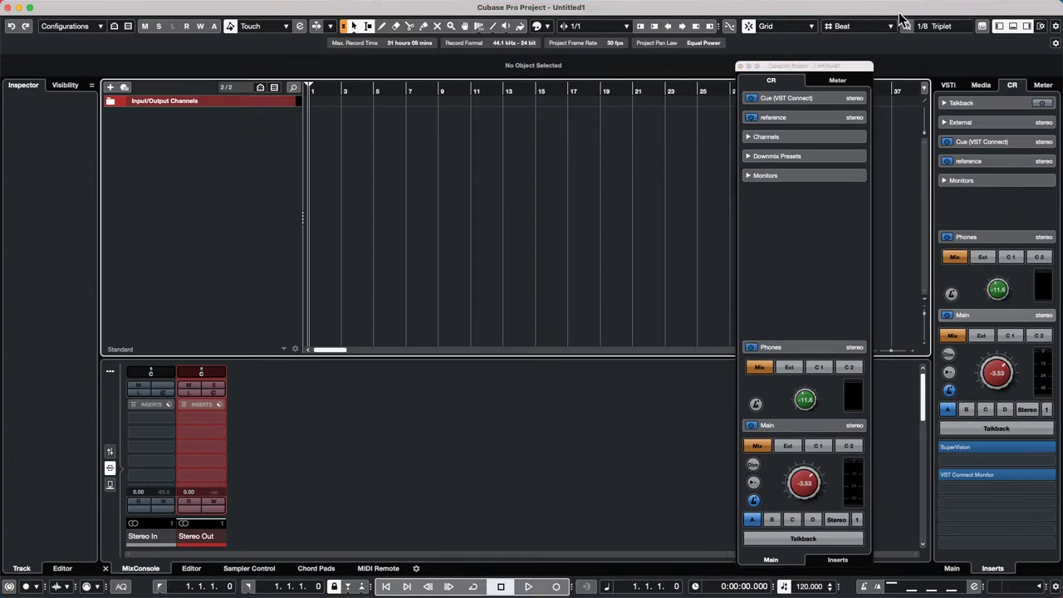
left_click_drag(903, 19, 870, 18)
left_click_drag(1028, 148, 858, 28)
left_click_drag(843, 71, 1034, 29)
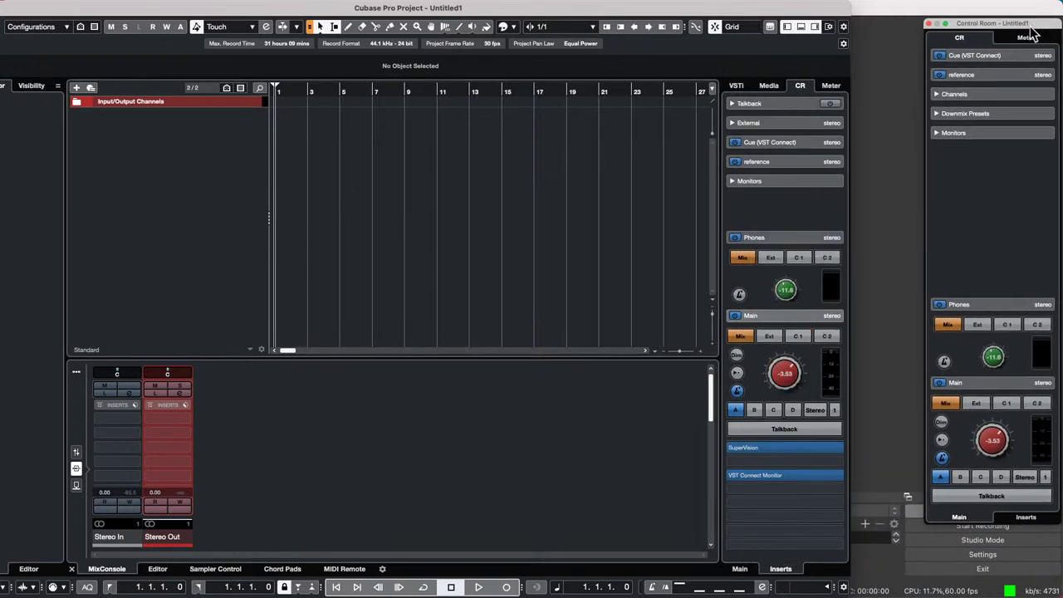
left_click_drag(951, 525, 955, 577)
left_click_drag(851, 552, 924, 552)
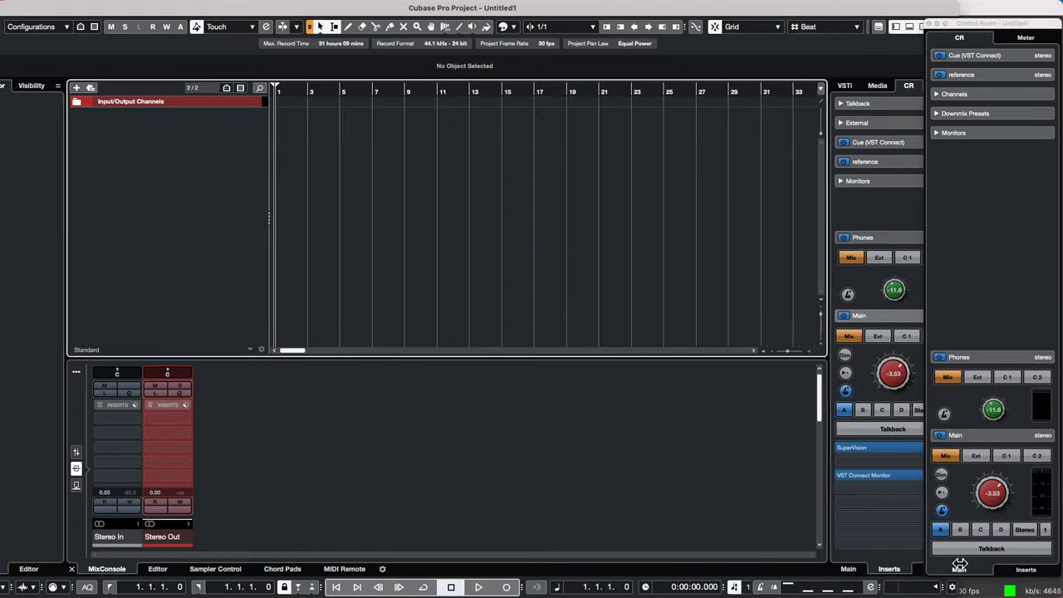
left_click(1018, 36)
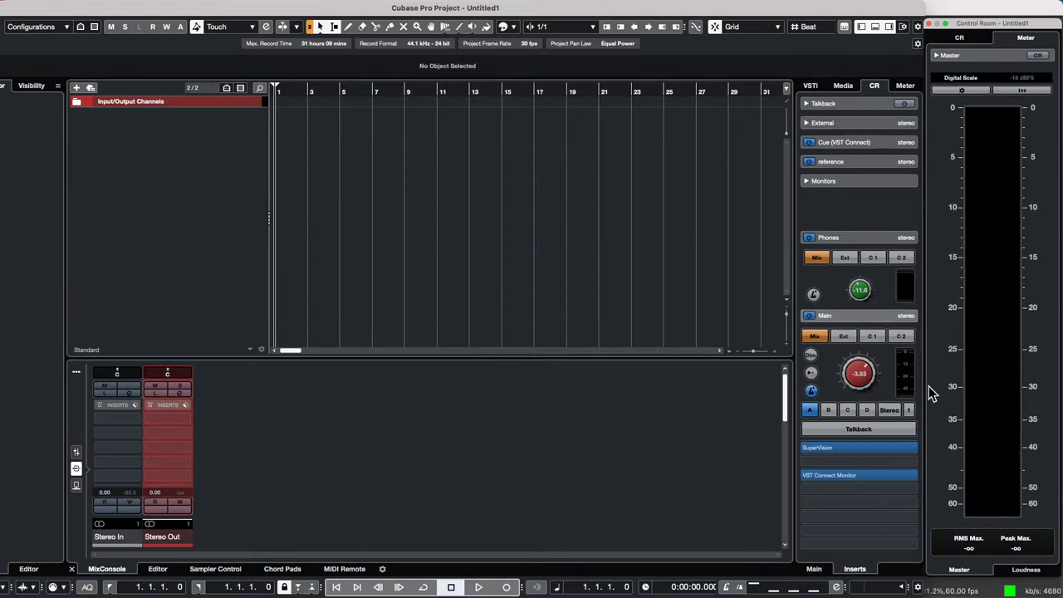
- Close the Control Room window and maximize the Untitled1 project window to fill the screen
left_click(925, 23)
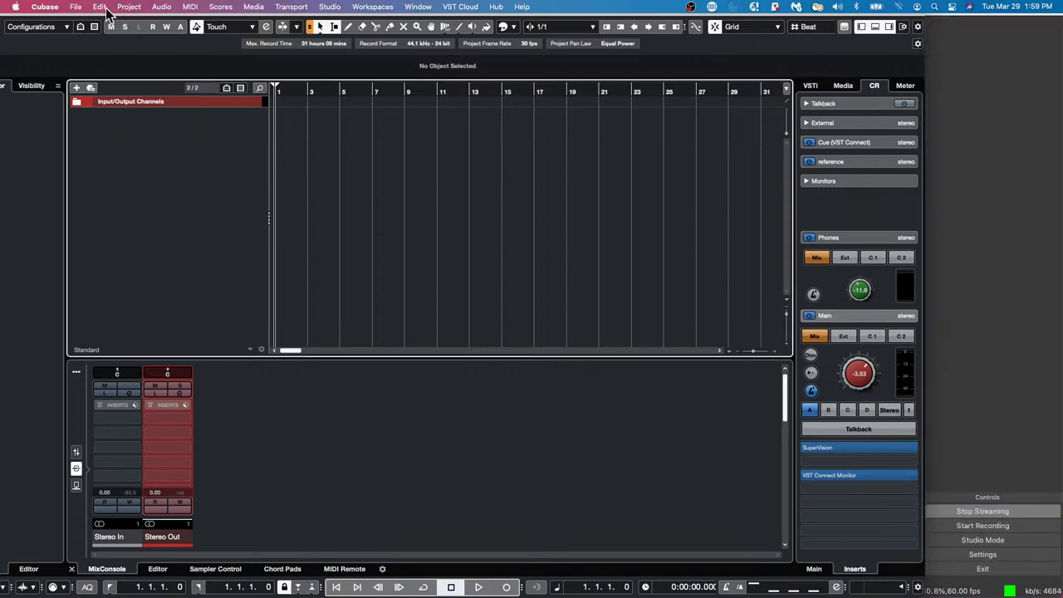
left_click_drag(74, 11, 152, 23)
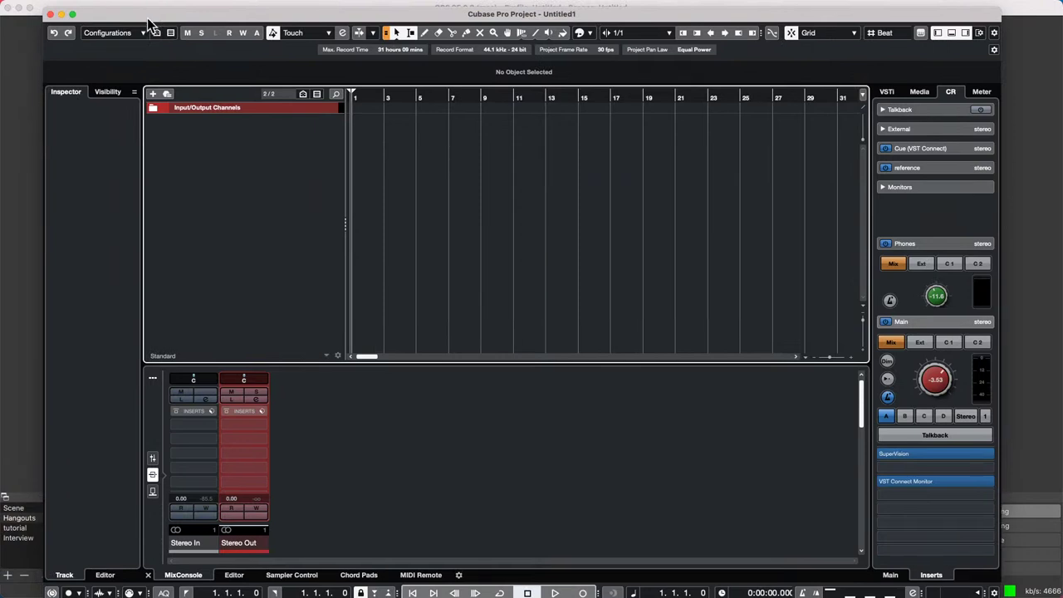
left_click(73, 14)
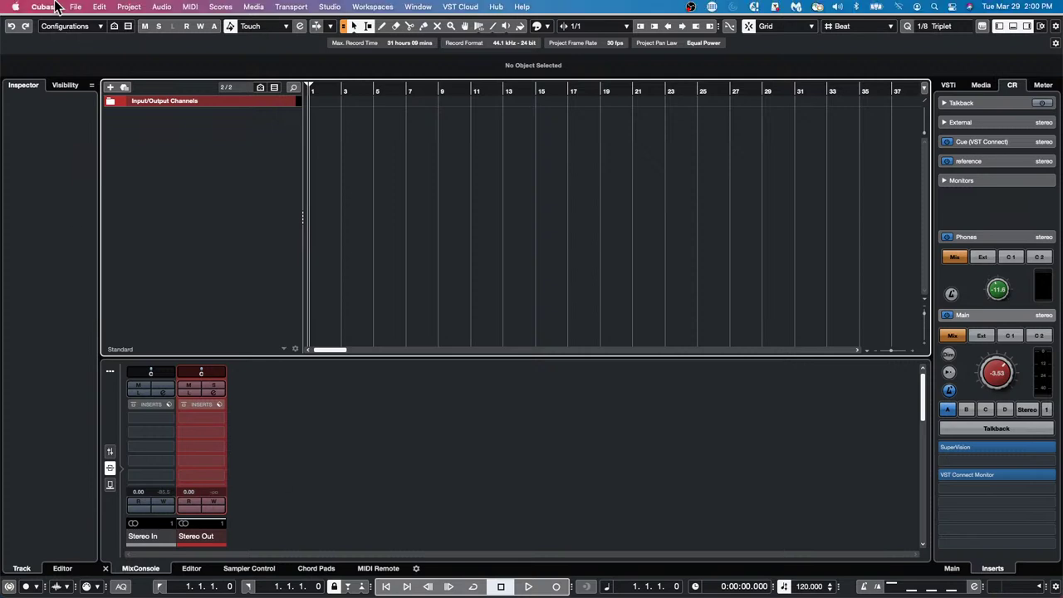
- Open 'Amos Moses - GO.cpr' from Recent Projects and activate it so its drum, bass and guitar tracks load
left_click(71, 7)
mouse_move(110, 241)
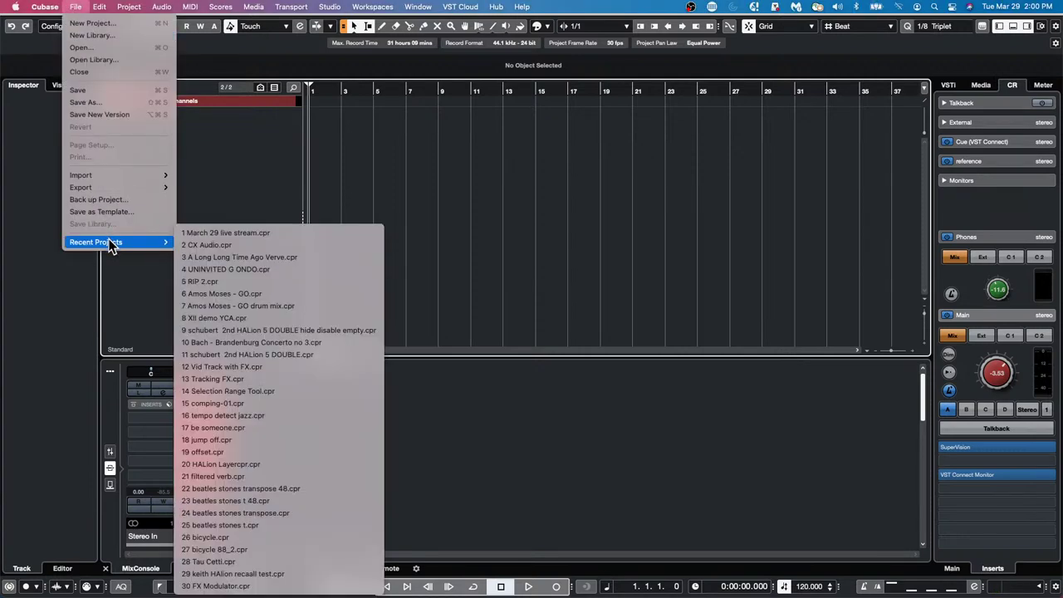
left_click(301, 292)
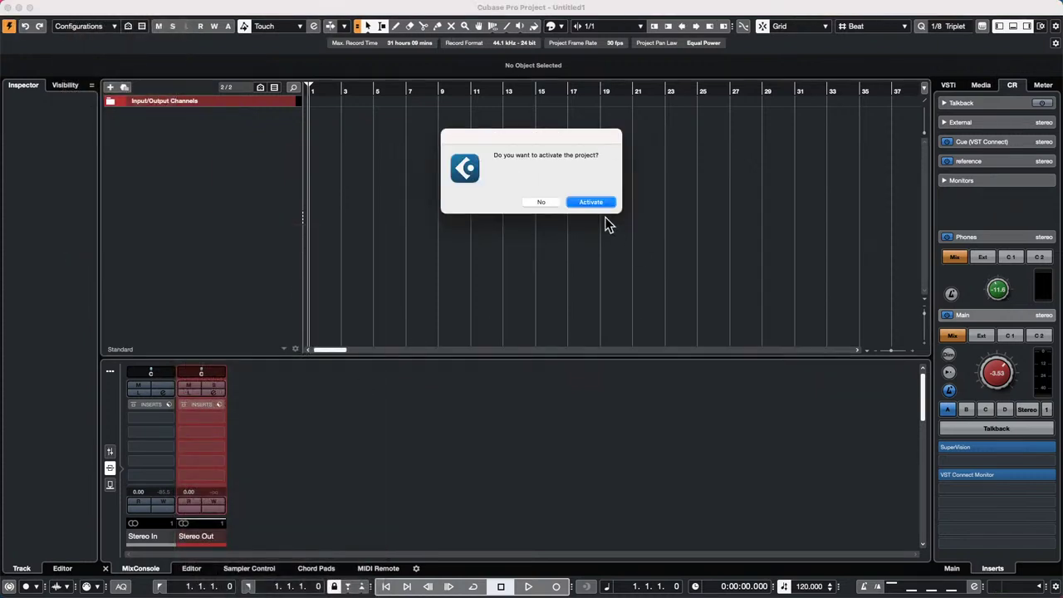
left_click(587, 205)
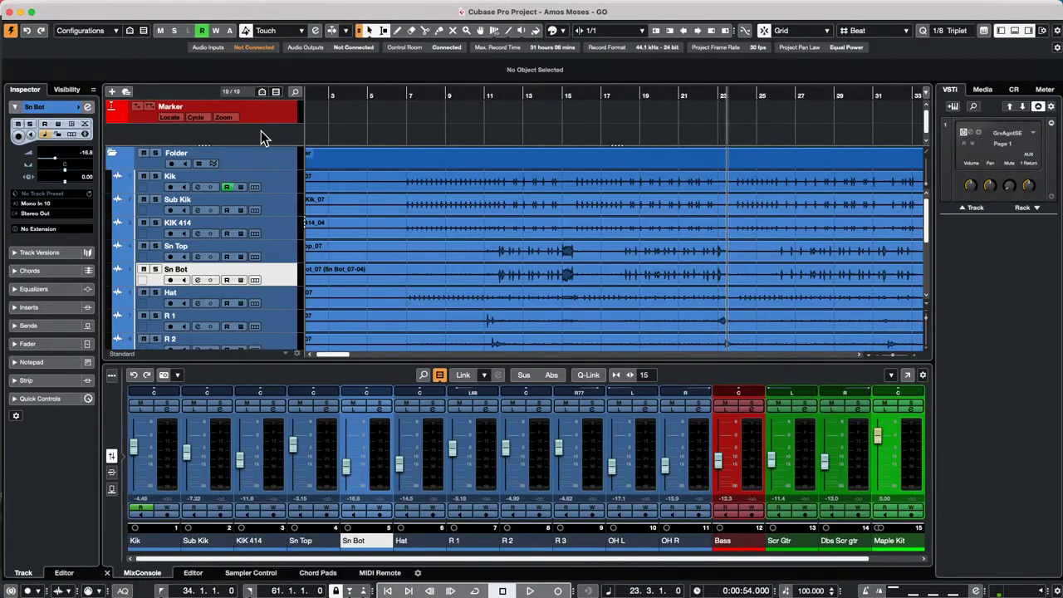
scroll(264, 181, "down", 5)
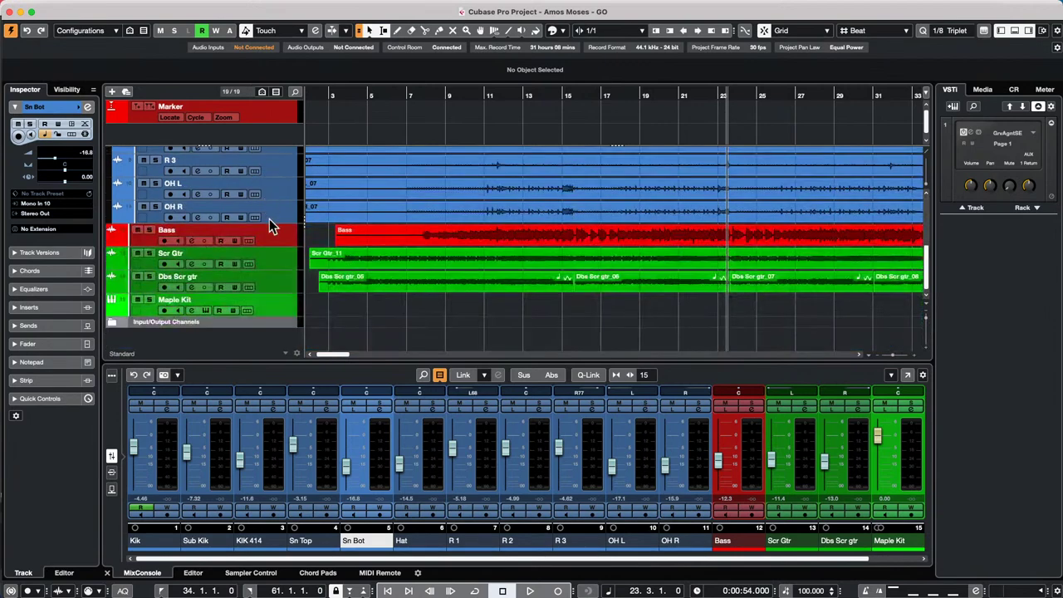
- Add a Signature track below Dbs Scr gtr and return the playback position to bar 1
right_click(274, 279)
mouse_move(332, 285)
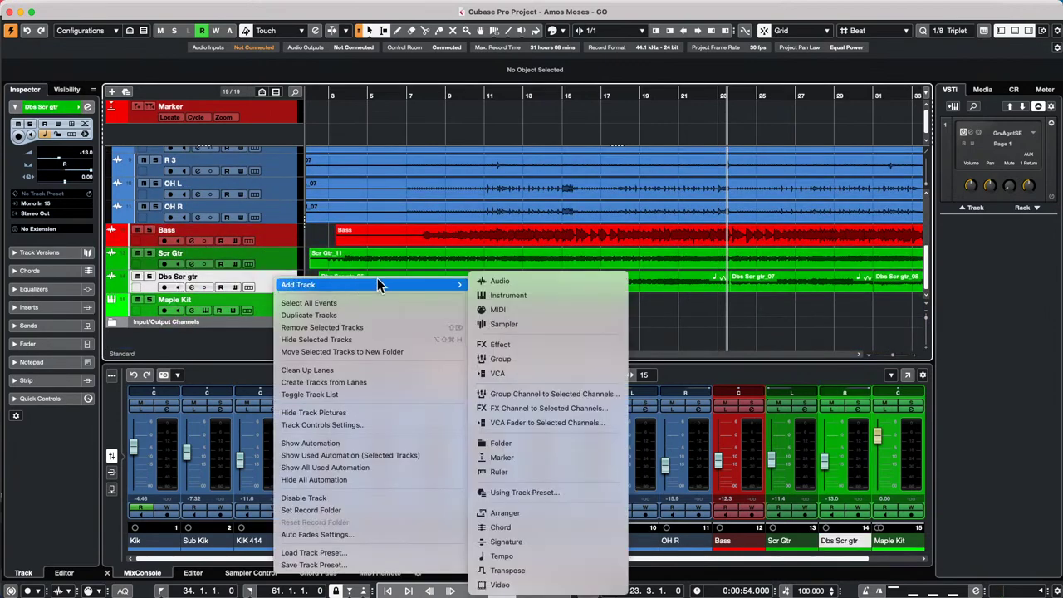
left_click(548, 541)
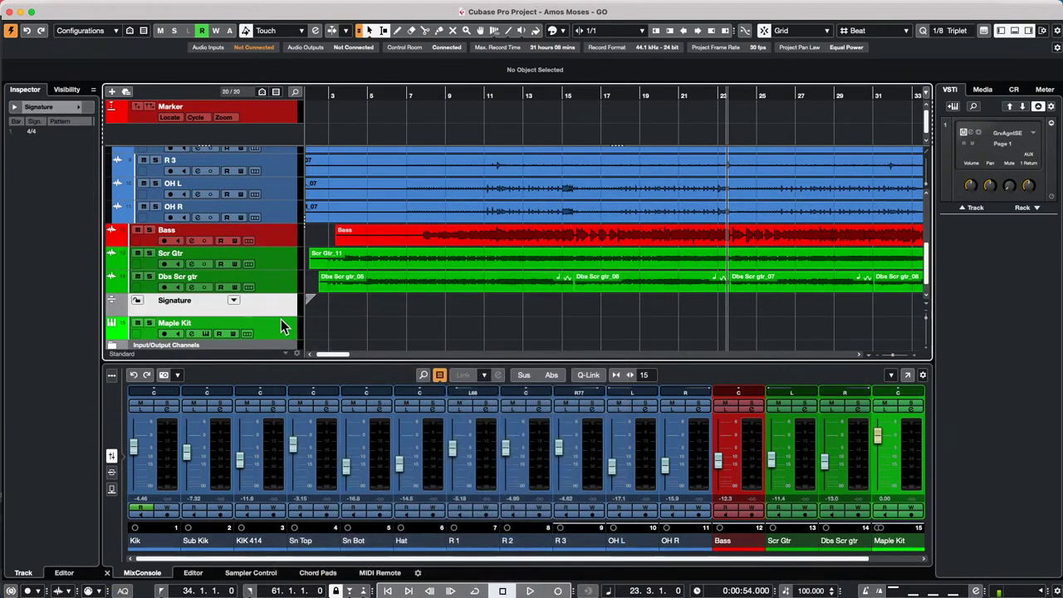
left_click_drag(318, 96, 198, 95)
- With the Draw tool, add time signatures 2/4 at bar 9, 7/8 at bar 13 and 5/8 at bar 15
right_click(426, 310)
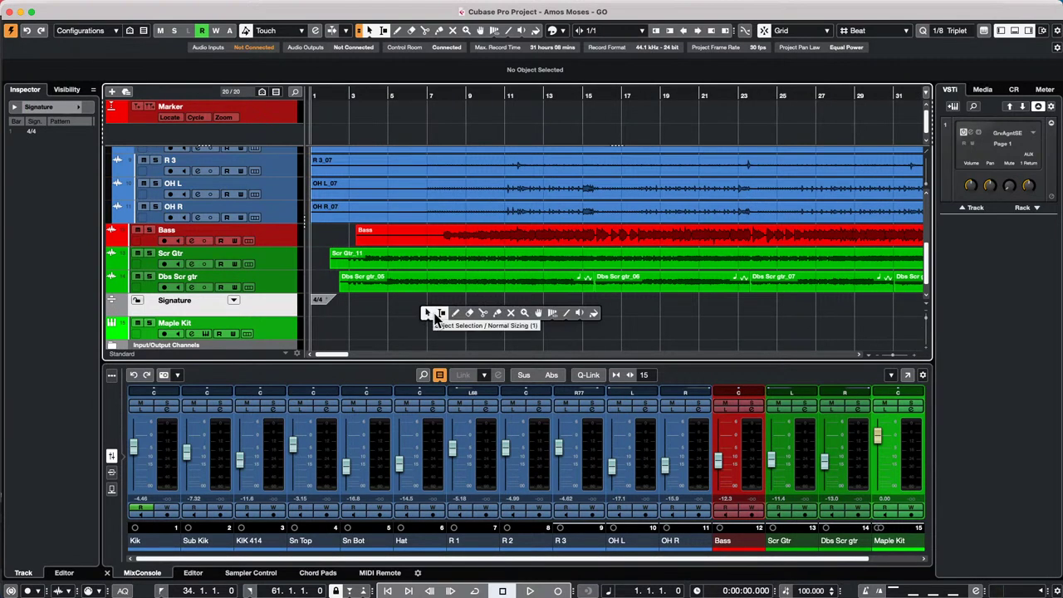
left_click(457, 315)
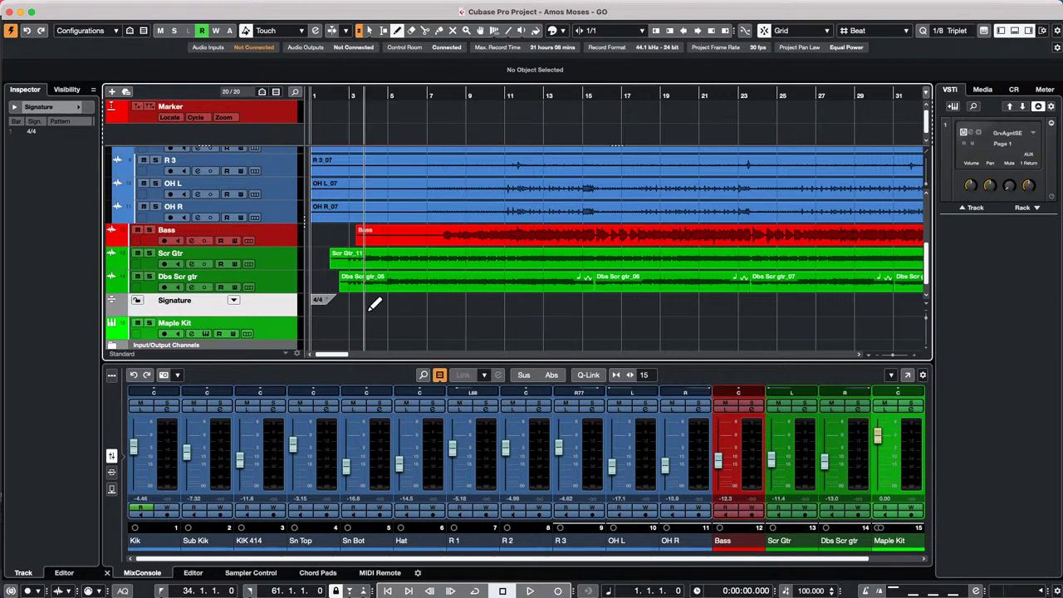
left_click(467, 301)
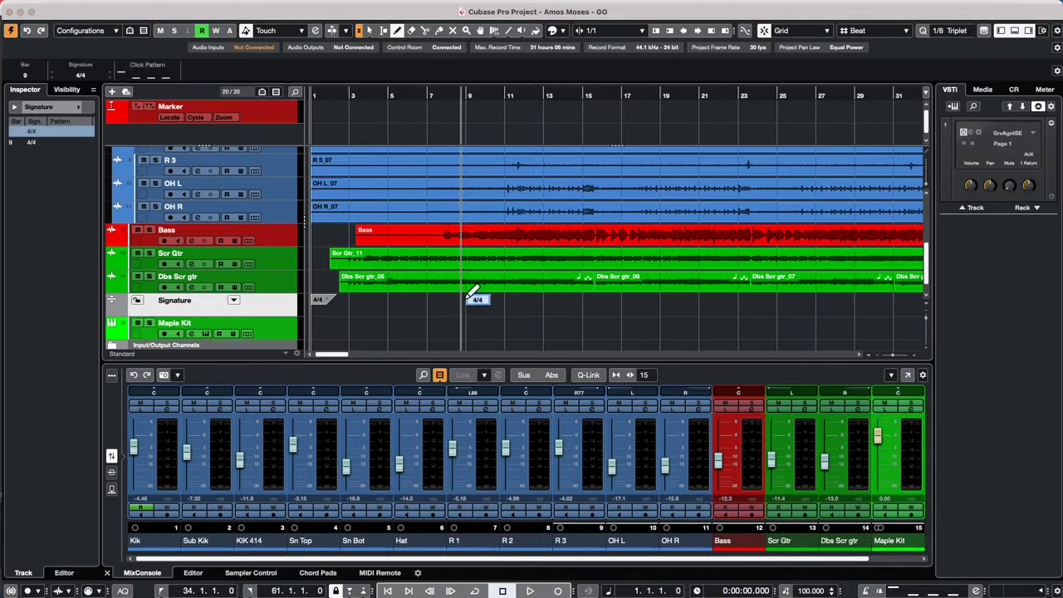
type("2/4")
key("Return")
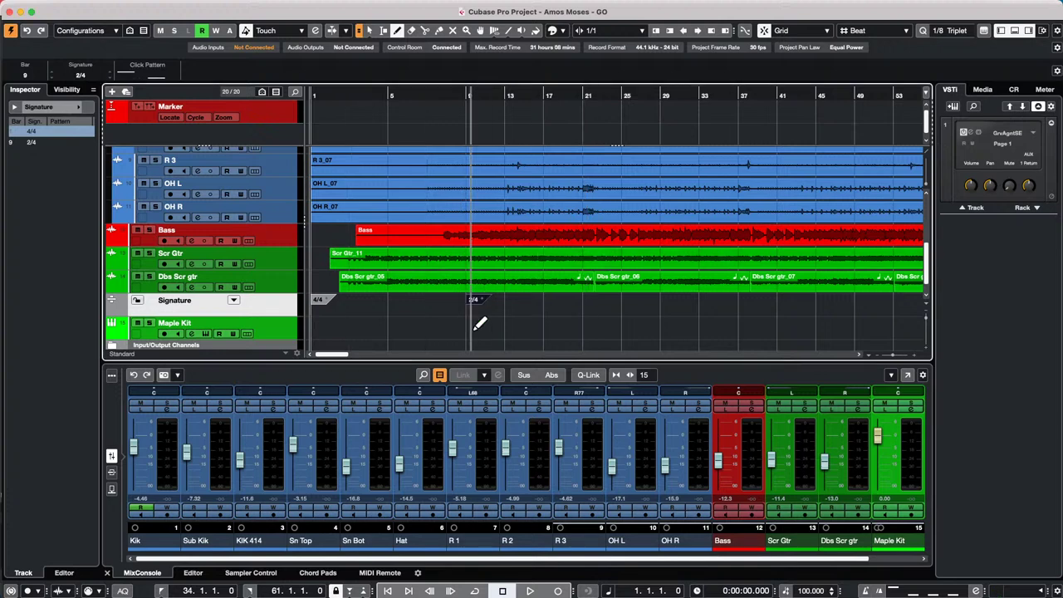
left_click(516, 302)
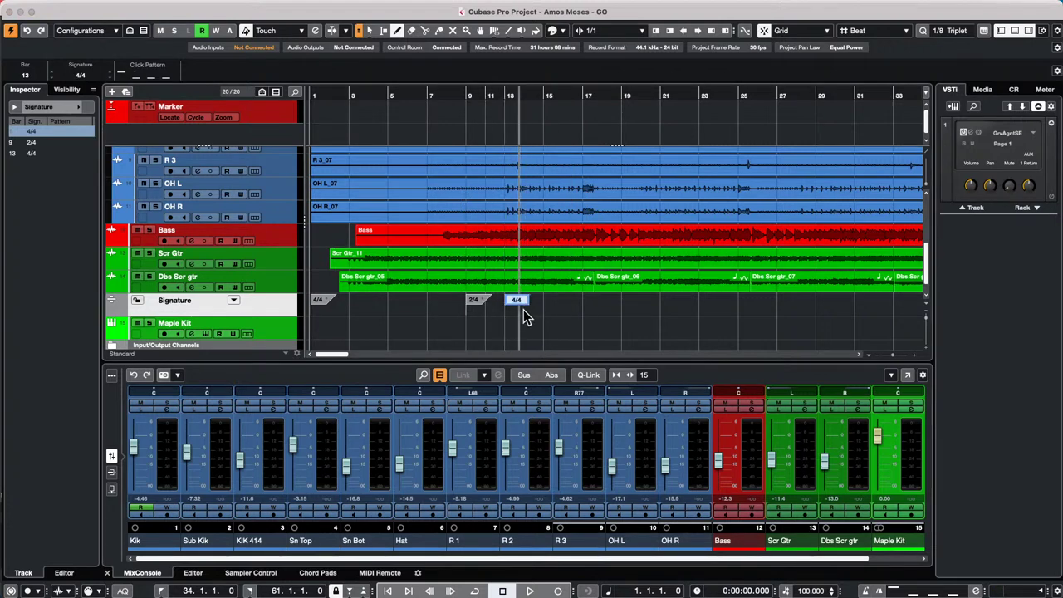
type("7/8")
key("Return")
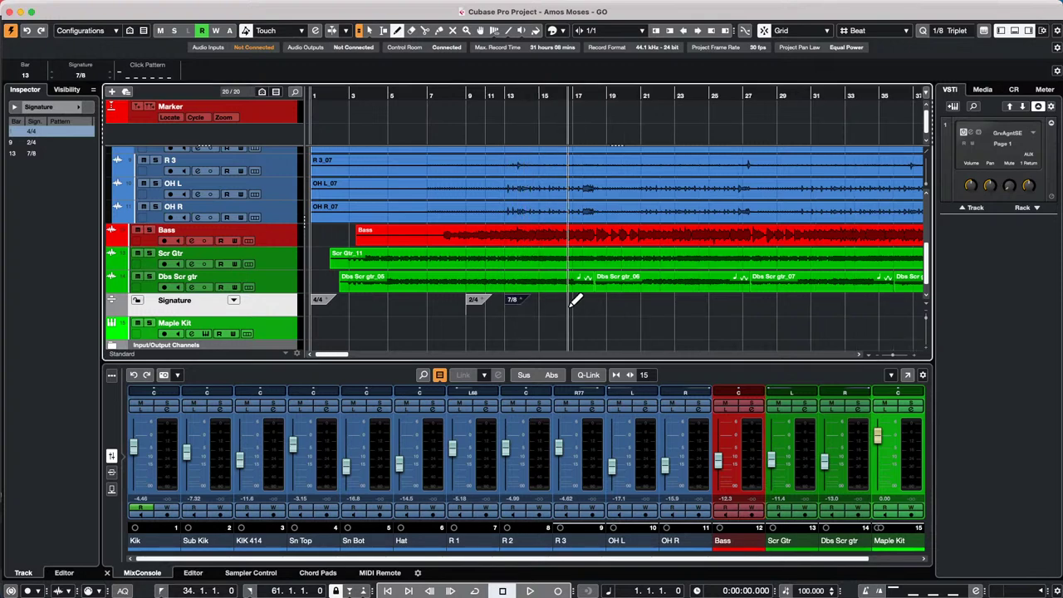
left_click(540, 312)
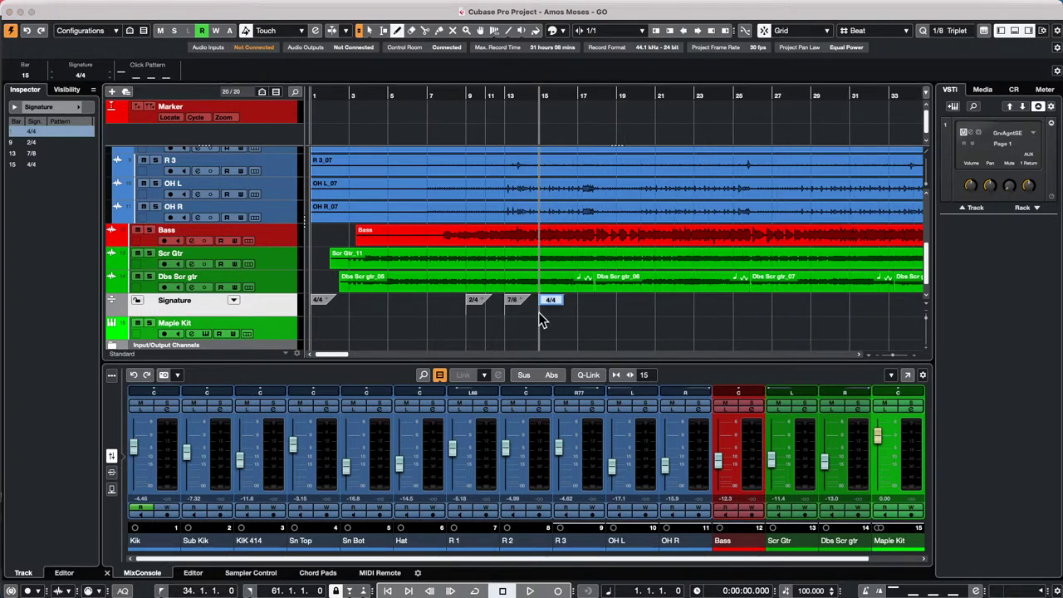
type("5/8")
key("Return")
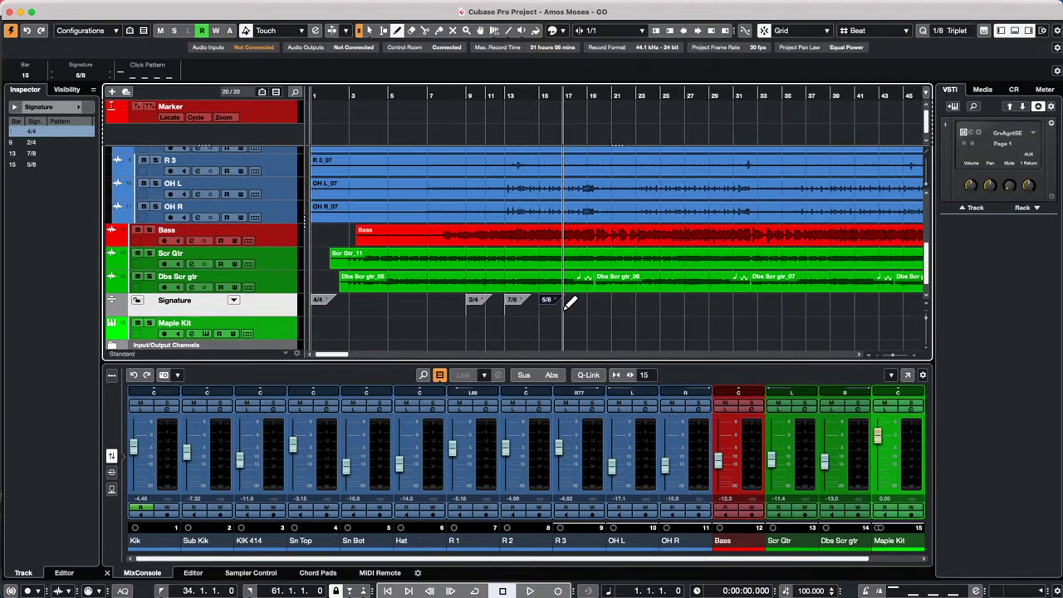
- Add 4/4 at bar 17, undo the signature changes back to plain 4/4, and open Preferences
left_click(567, 312)
key("Return")
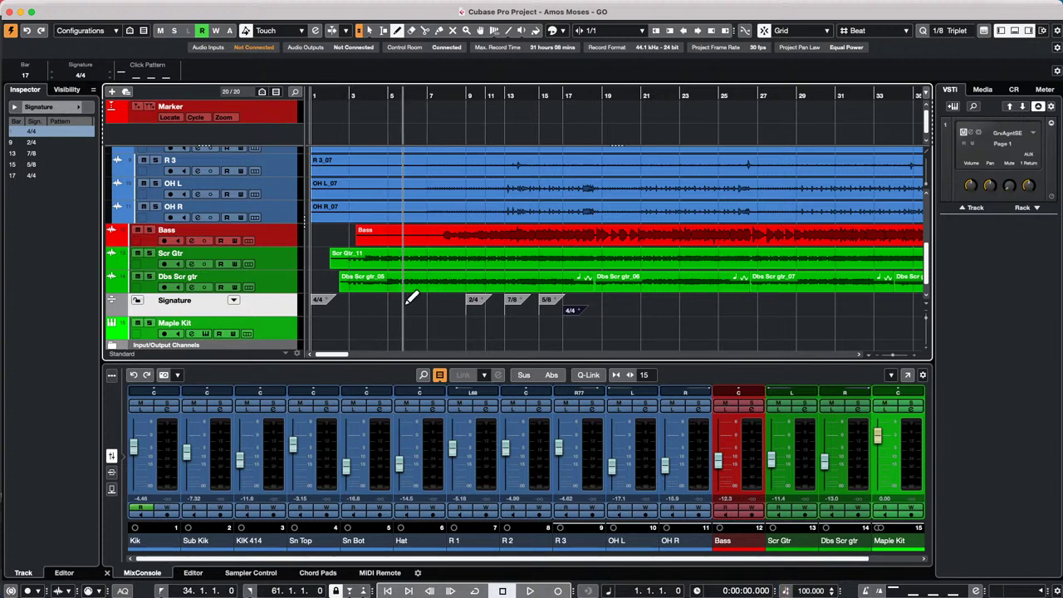
key("super+z")
key("super+z")
key("super+z")
key("super+z")
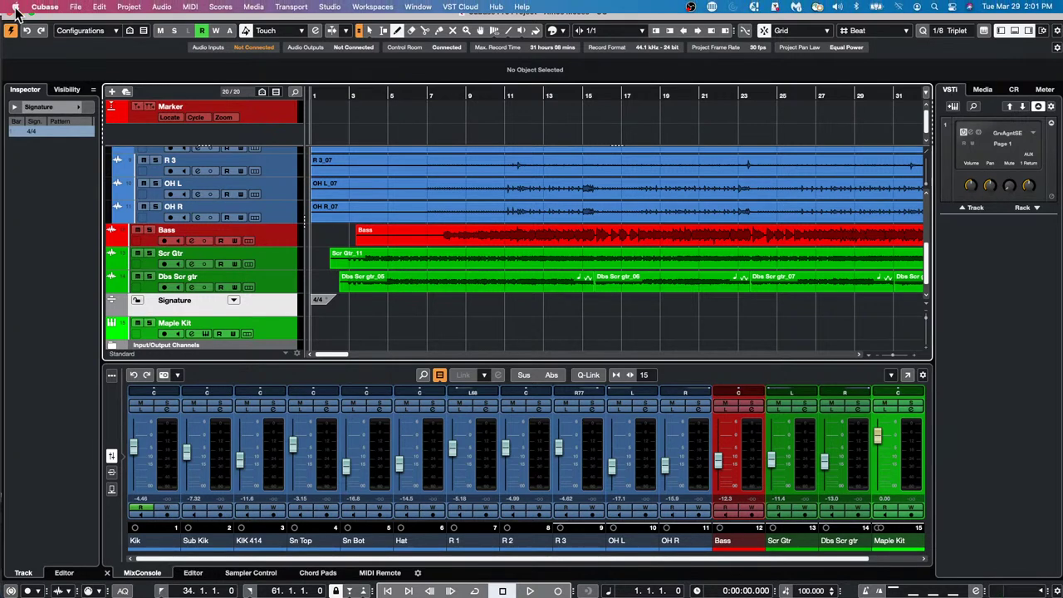
left_click(57, 8)
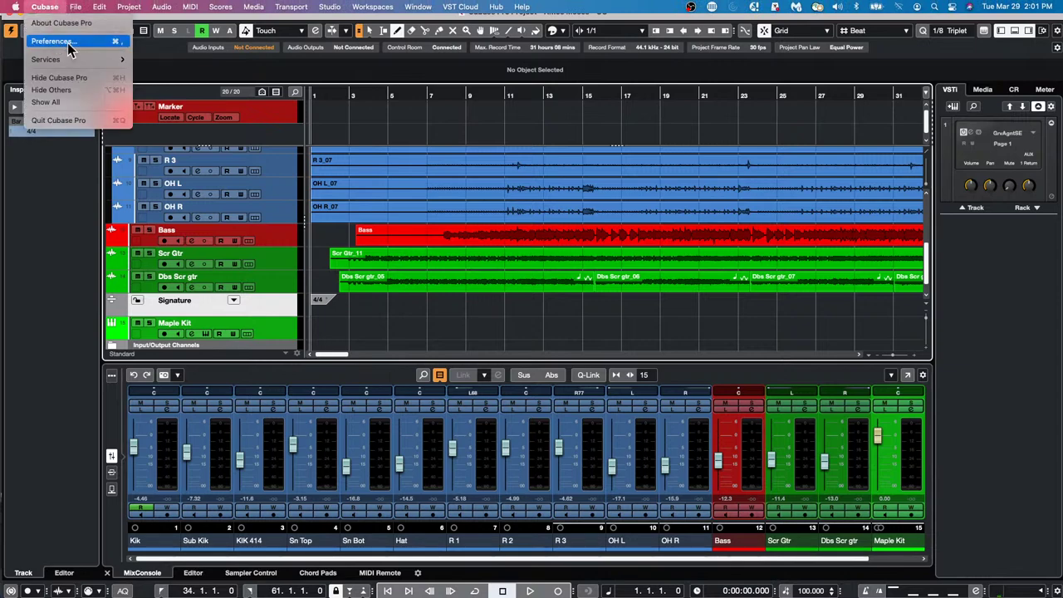
left_click(53, 41)
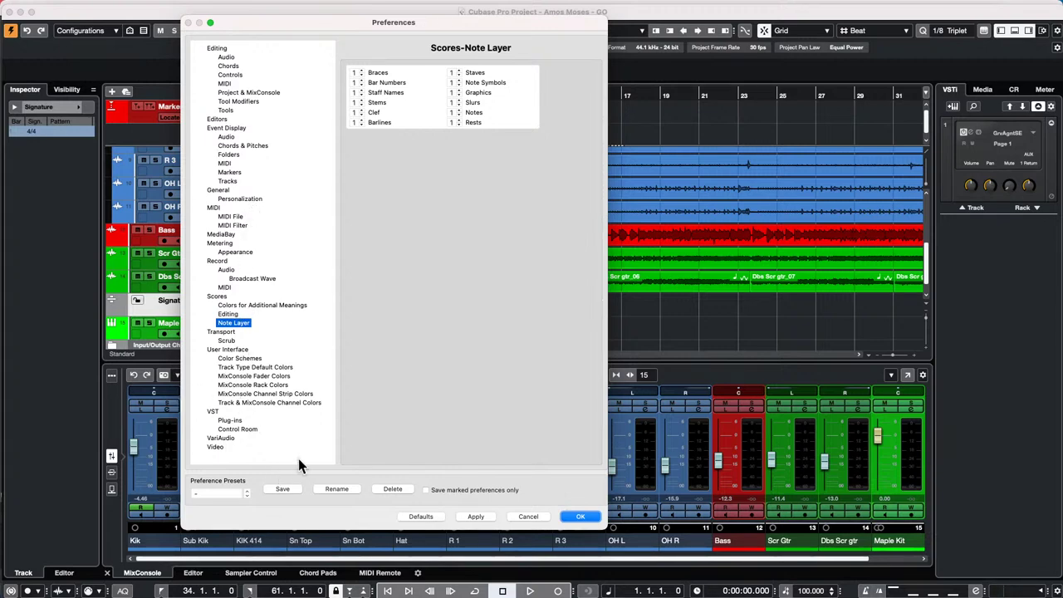
- Review the VST Plug-ins preferences, with Plug-in Editors 'Always on Top' enabled, and confirm with OK
left_click(236, 421)
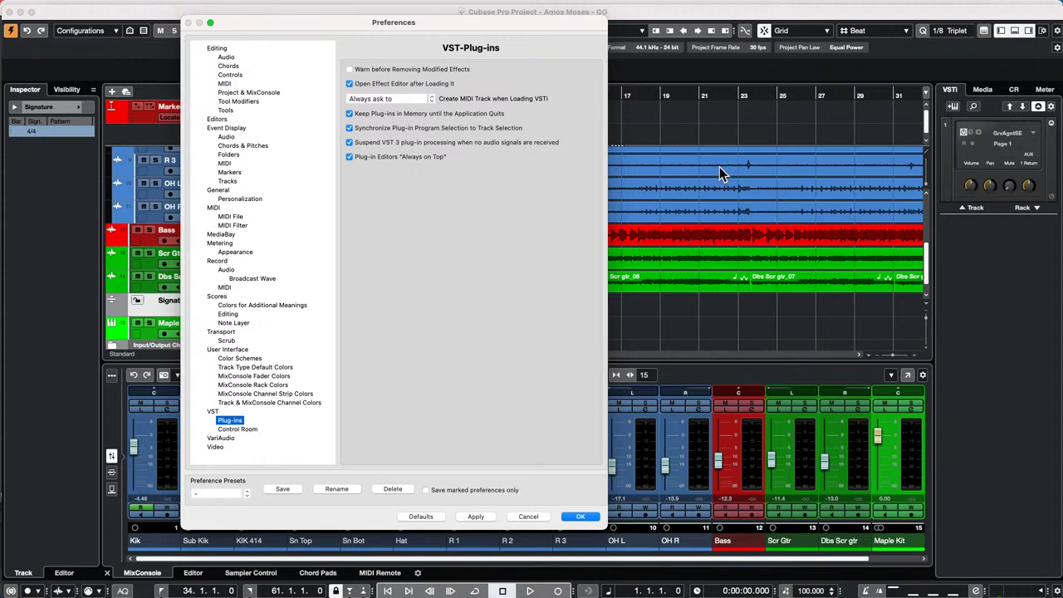
left_click(580, 516)
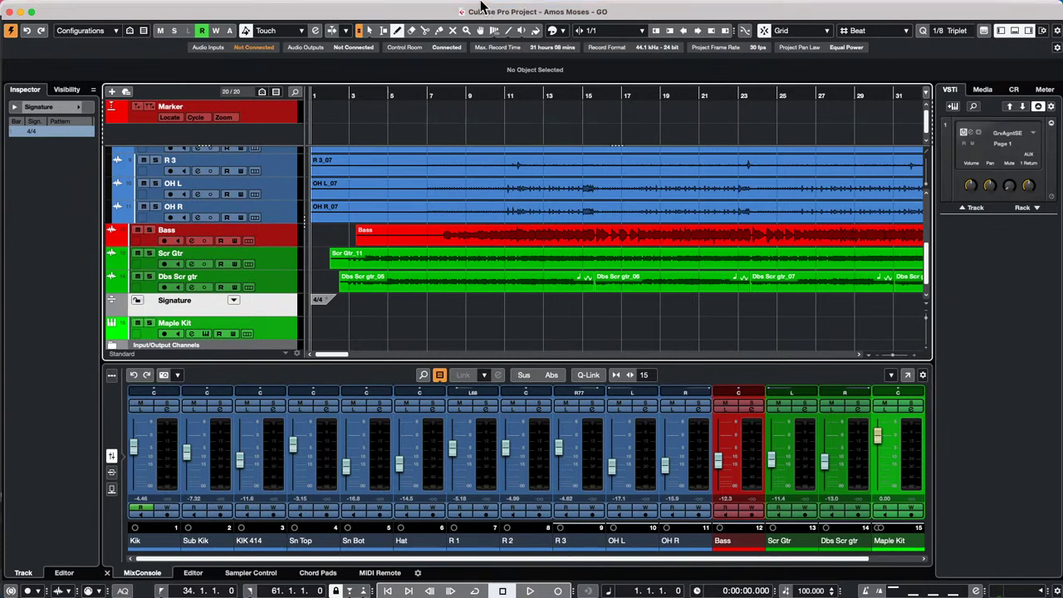
- Show the Window menu listing Amos Moses - GO, Untitled1 and the Pool
left_click(418, 7)
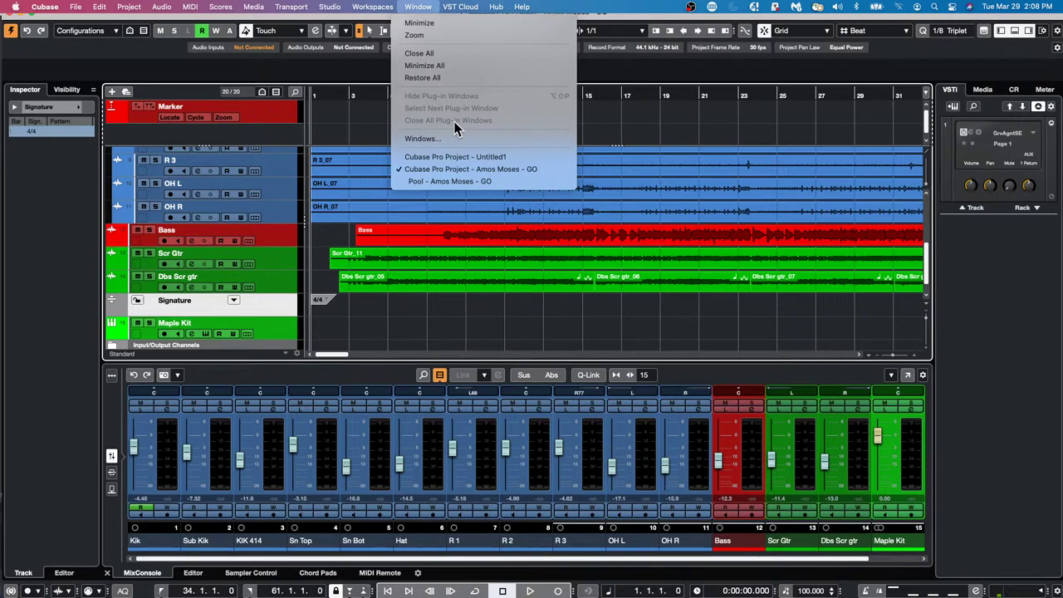
- Open Studio Setup's Audio System page: UR24C driver, 32 bit float precision, normal ASIO-Guard level
mouse_move(322, 10)
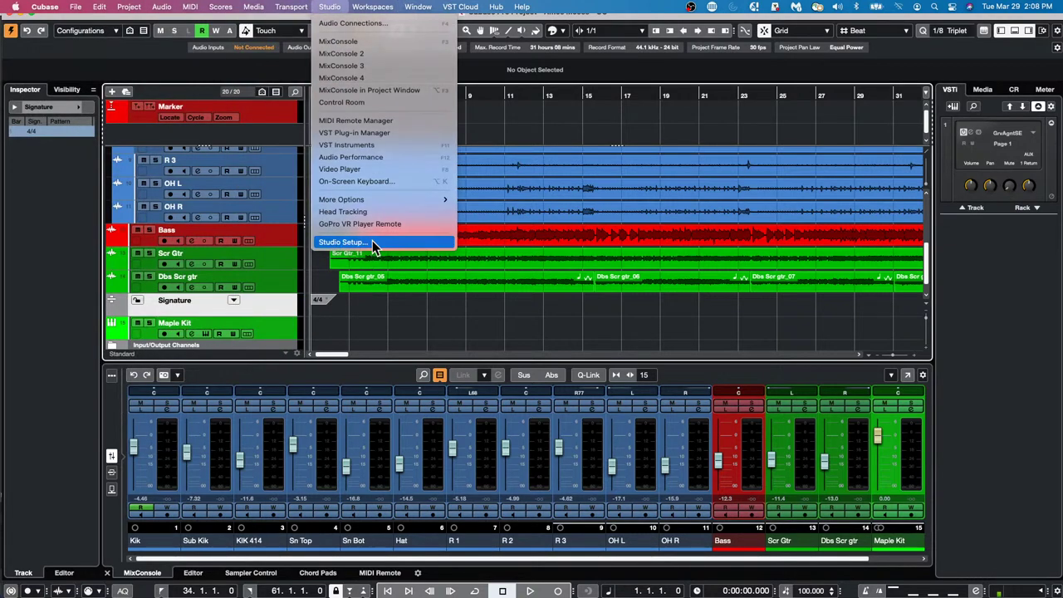
left_click(372, 240)
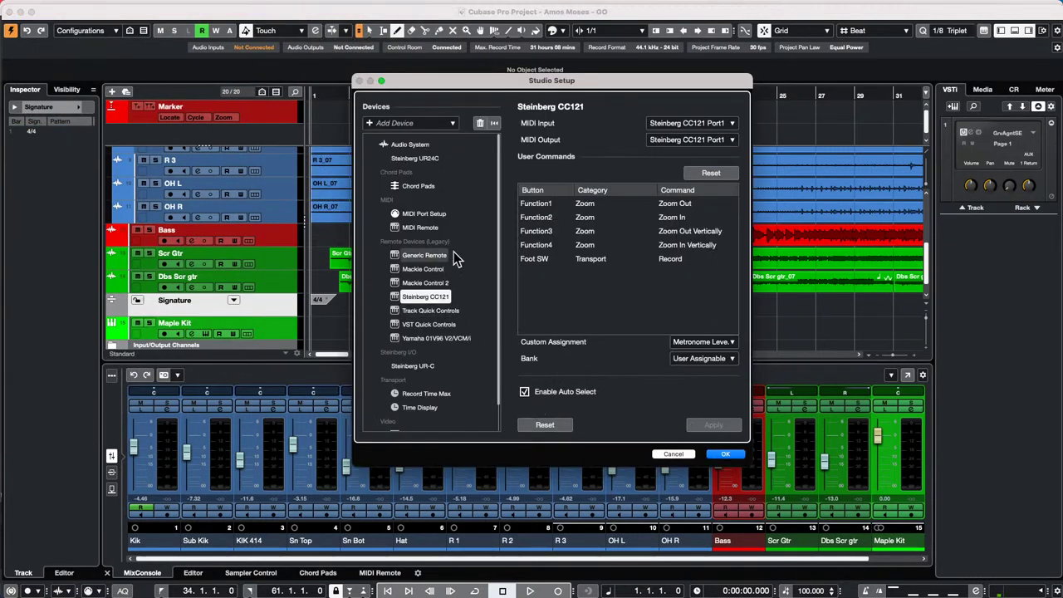
left_click(407, 145)
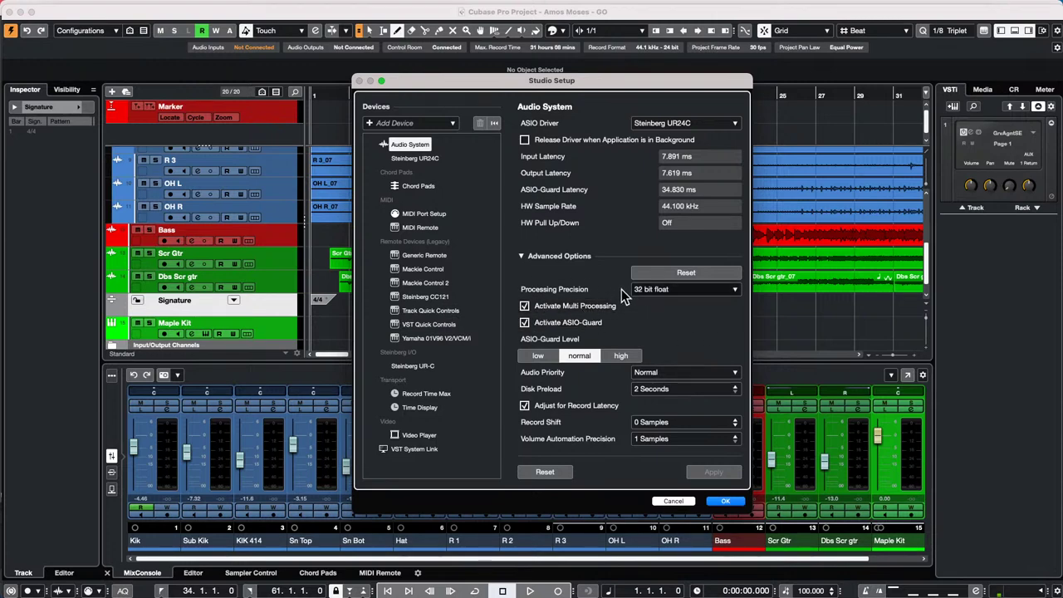
- Confirm the Studio Setup dialog with OK to get back to the Amos Moses project
left_click(734, 501)
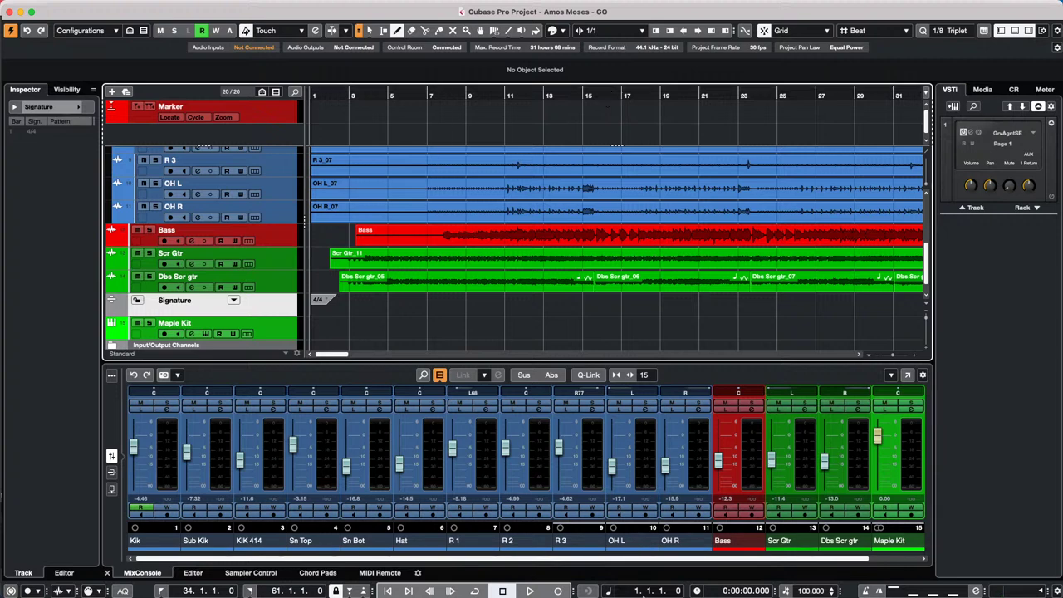
- In Safari, search 'video support in Nuendo cubase' and open Steinberg's video support article
mouse_move(363, 596)
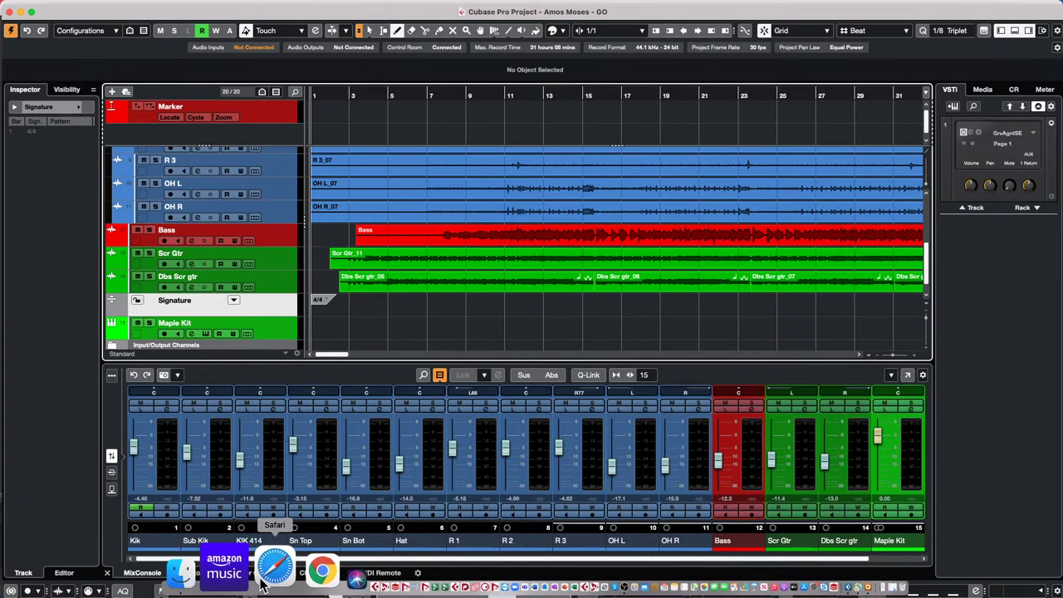
left_click(267, 573)
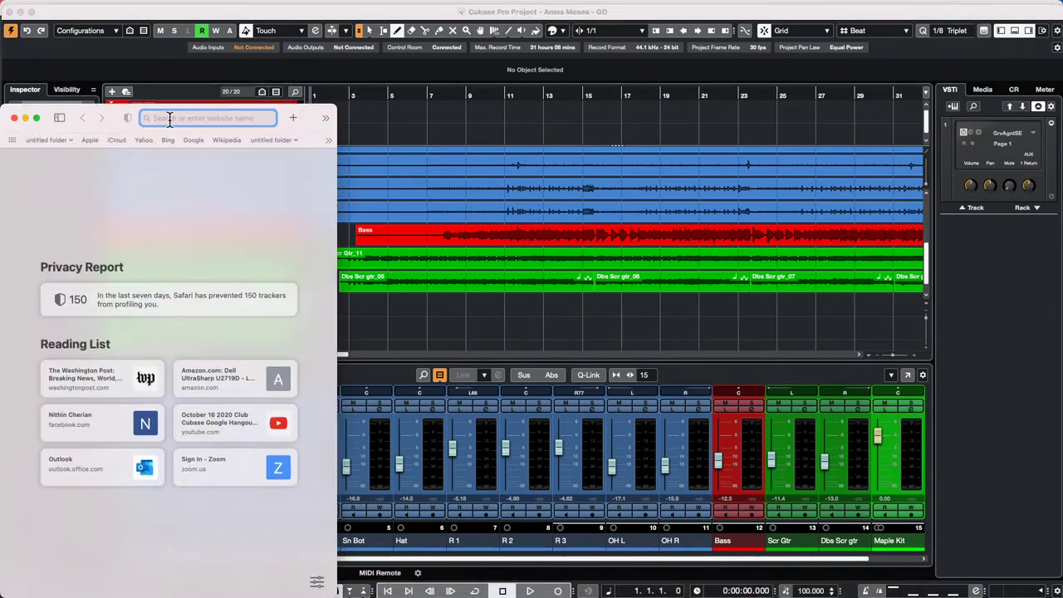
type("vi")
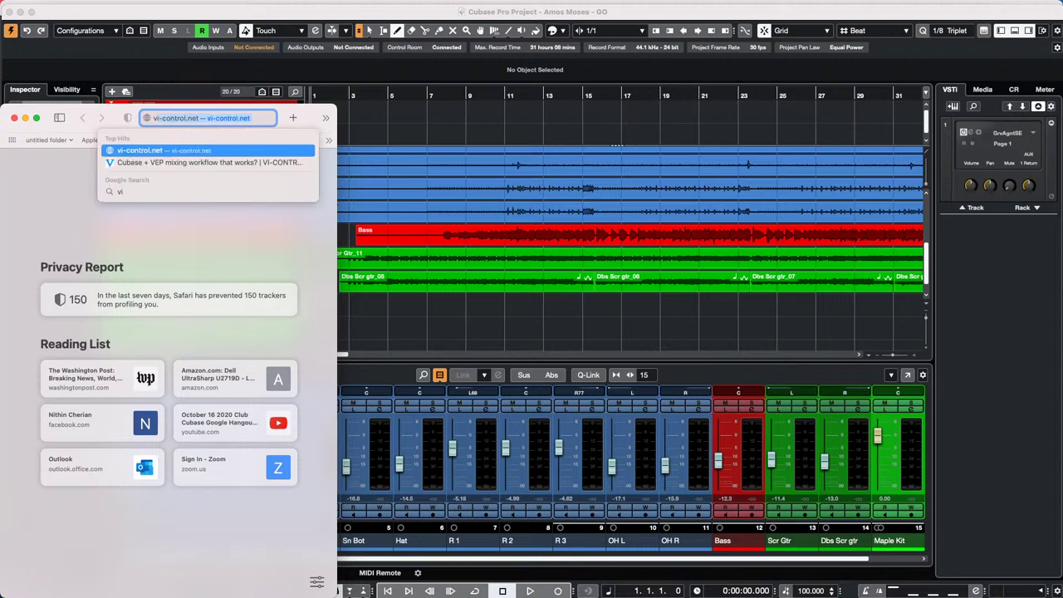
type("deo su")
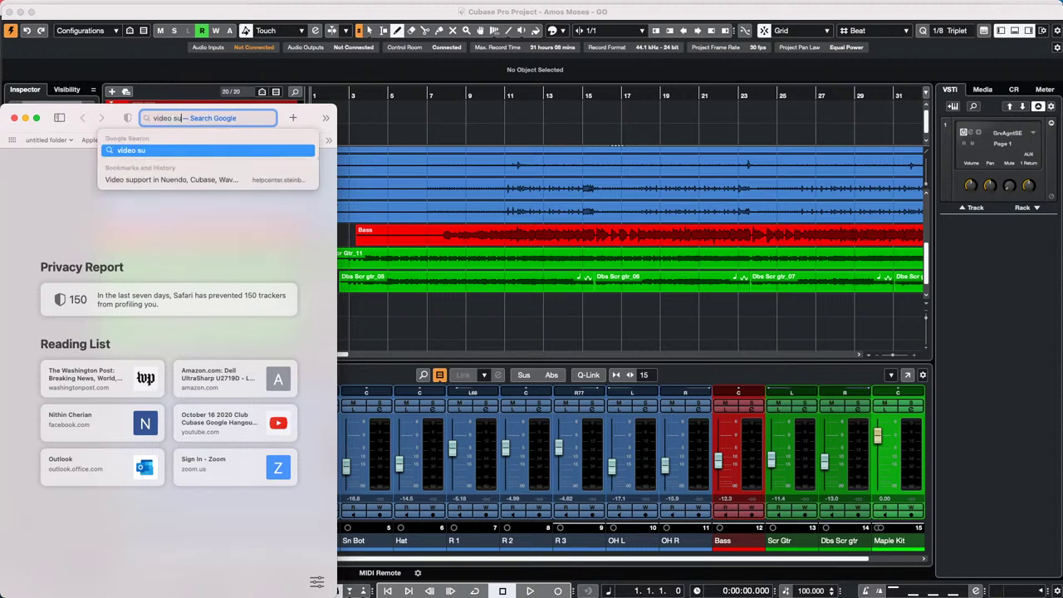
type("pport in Nue")
type("ndo cubas")
type("e")
key("Return")
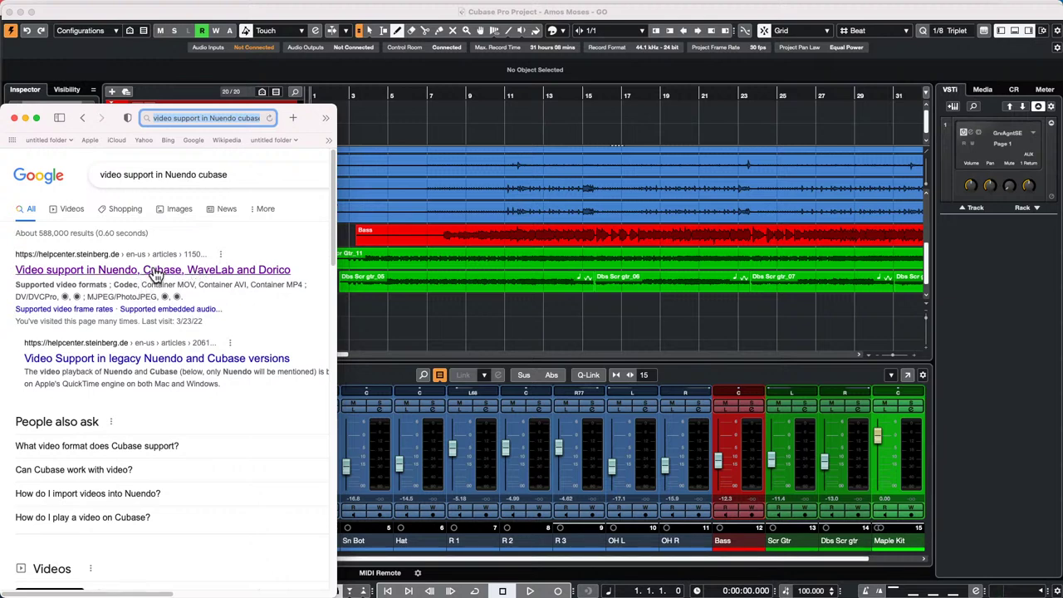
left_click(189, 275)
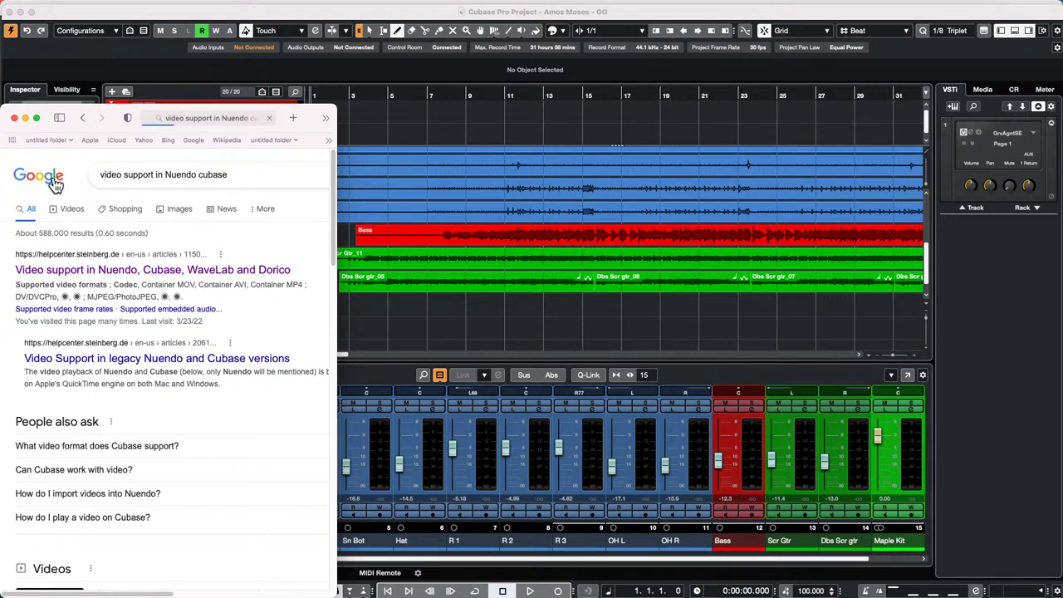
- Make the Safari window full screen and accept the Steinberg site's privacy notice
left_click(37, 118)
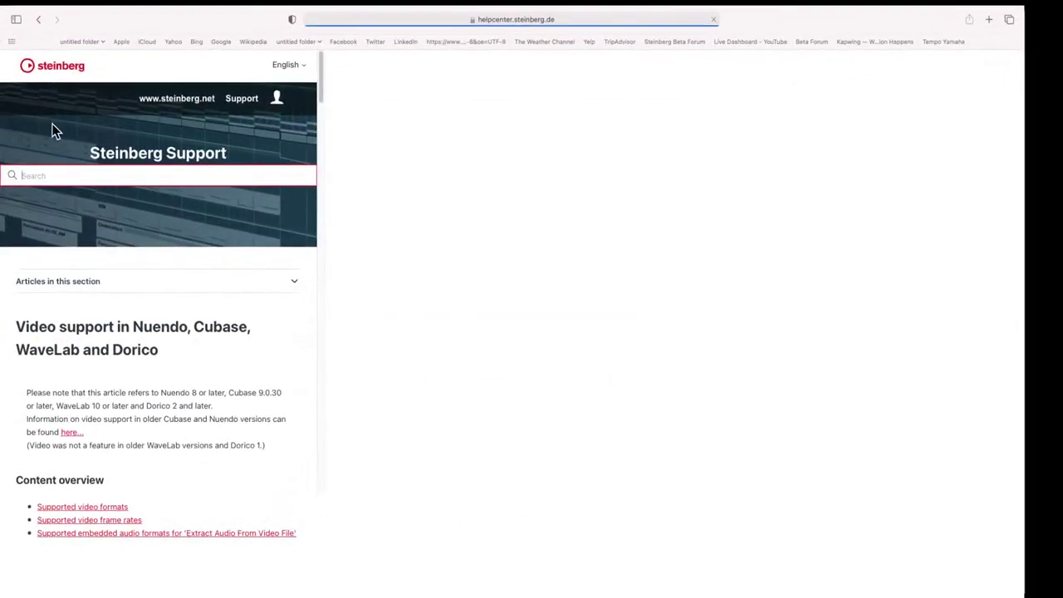
scroll(427, 367, "down", 4)
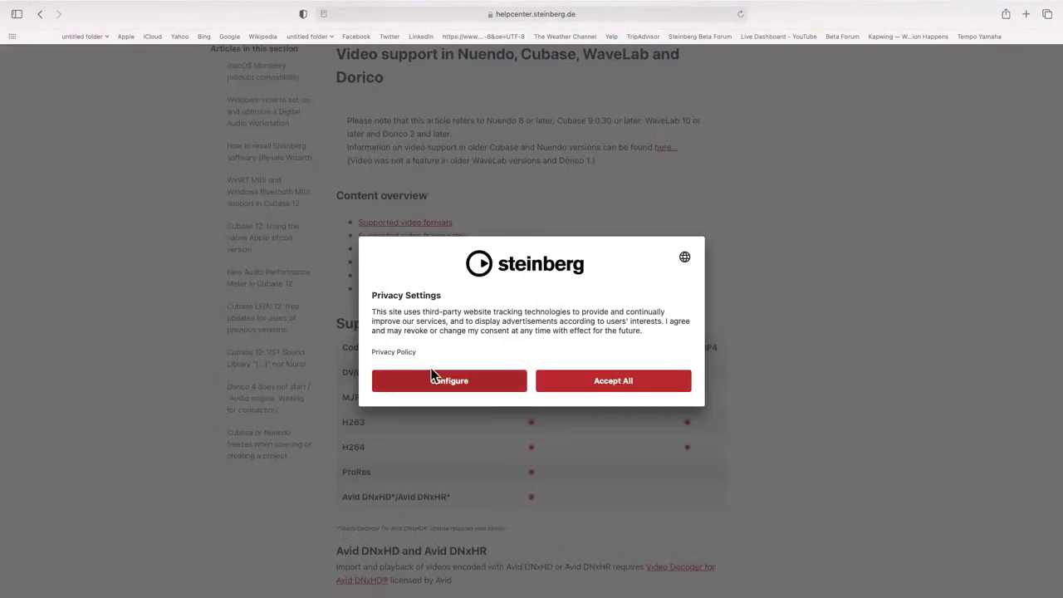
left_click(639, 387)
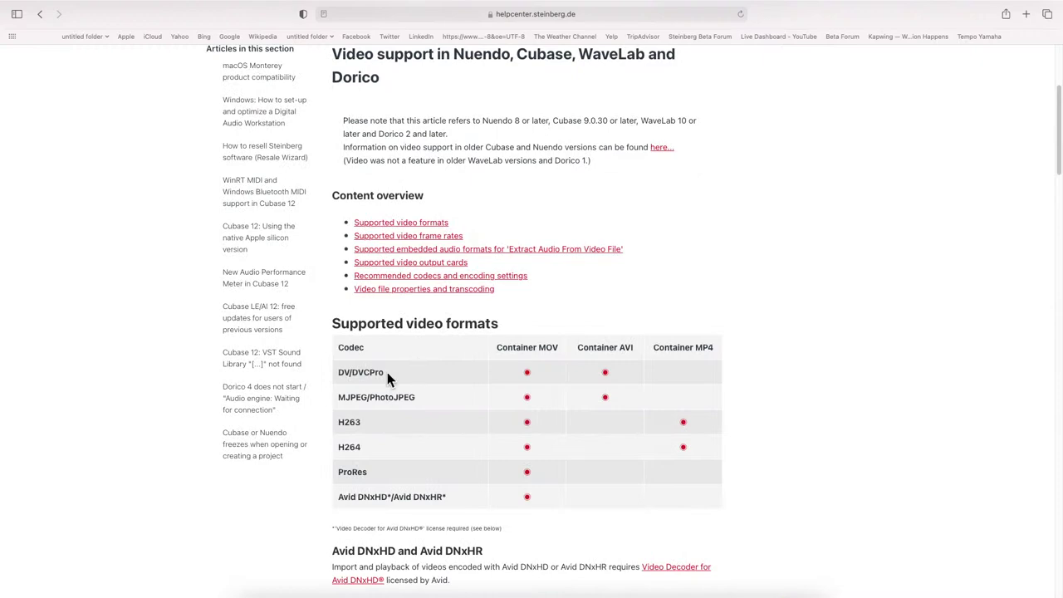
- Scroll through the article and back up to the Supported video formats table
scroll(398, 375, "down", 1)
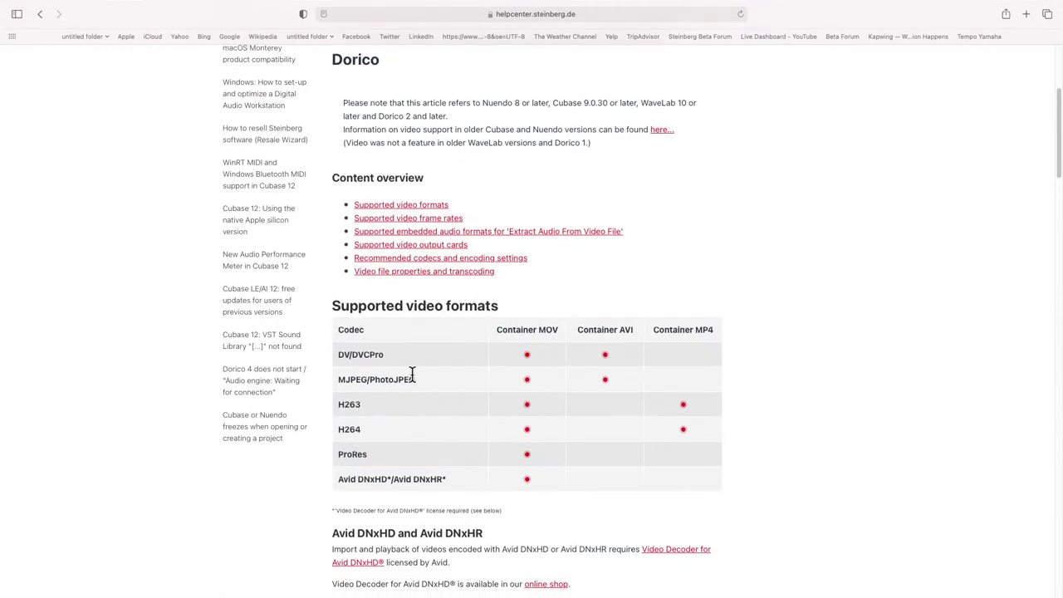
scroll(415, 373, "down", 10)
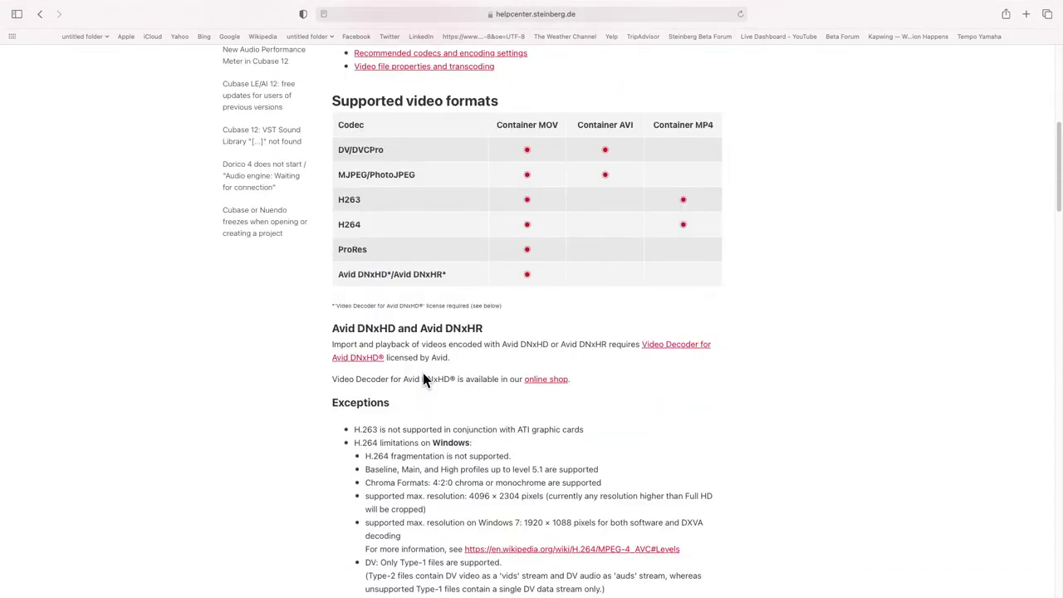
scroll(423, 373, "down", 12)
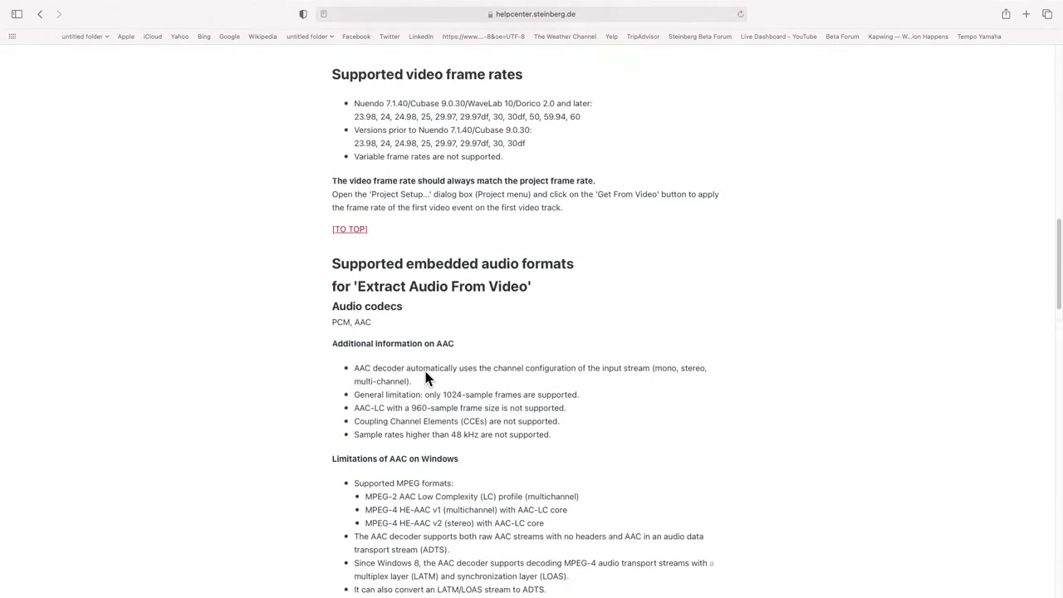
scroll(423, 378, "down", 5)
scroll(424, 377, "down", 10)
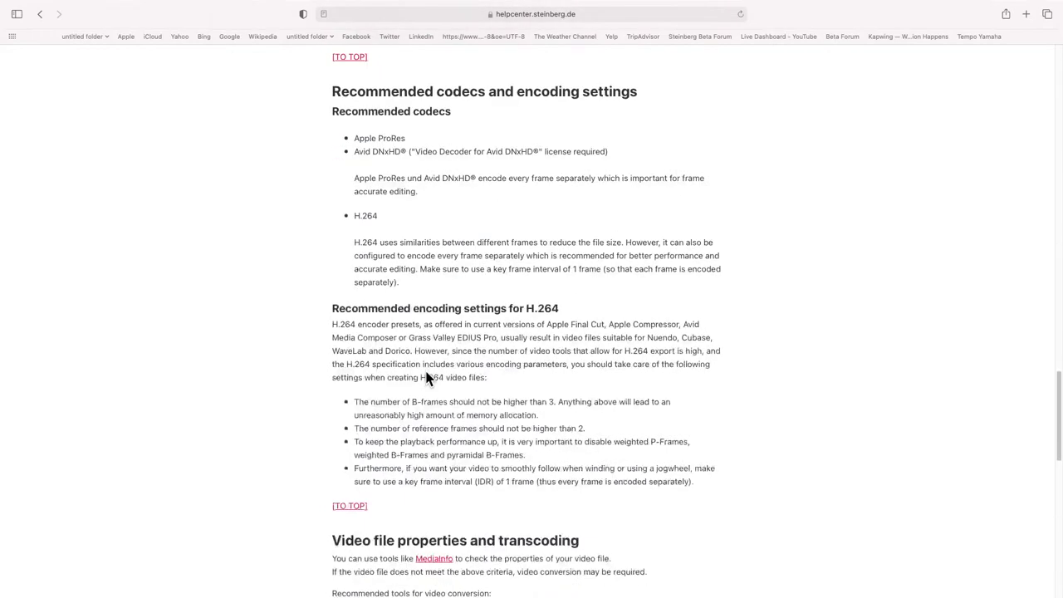
scroll(425, 370, "up", 1)
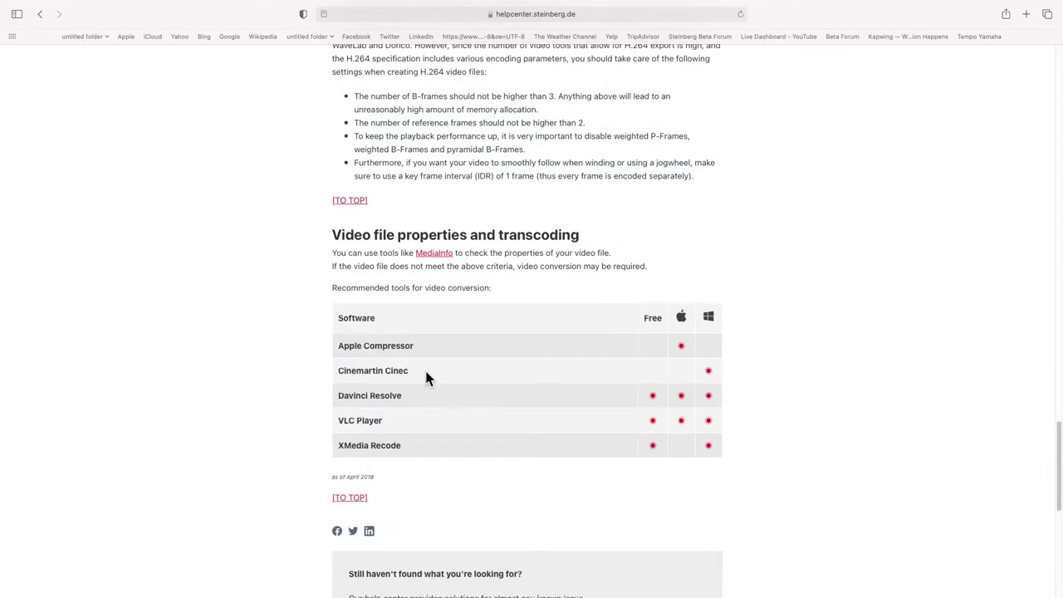
scroll(474, 364, "up", 20)
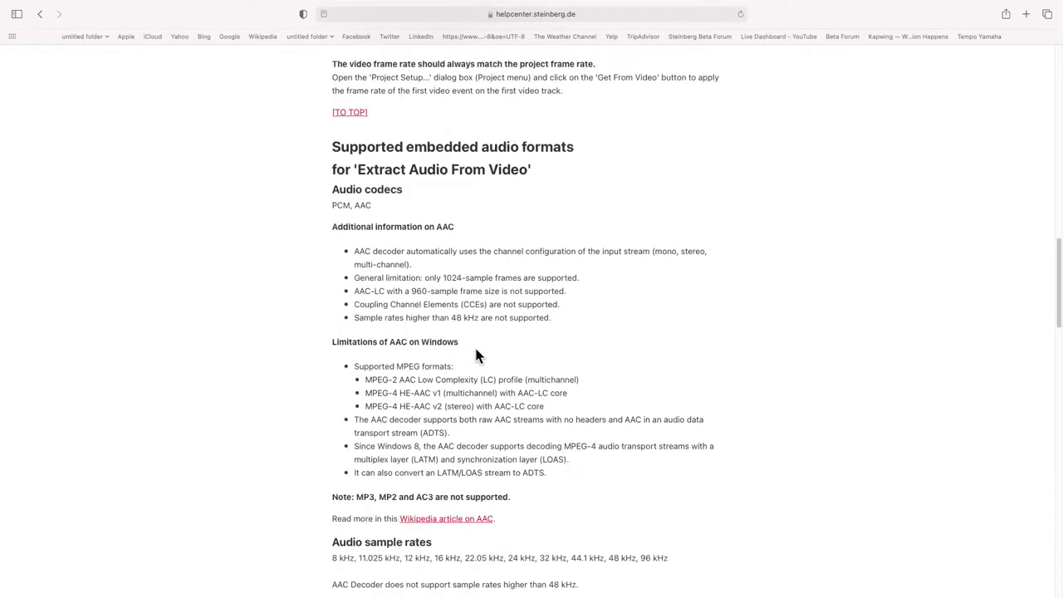
scroll(476, 353, "up", 7)
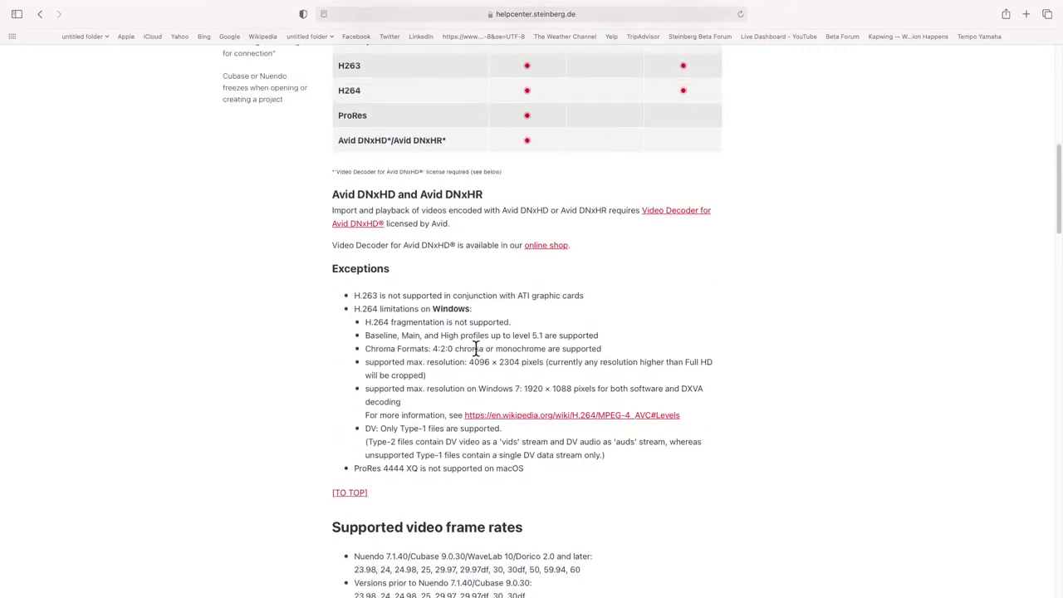
scroll(476, 349, "up", 2)
mouse_move(318, 8)
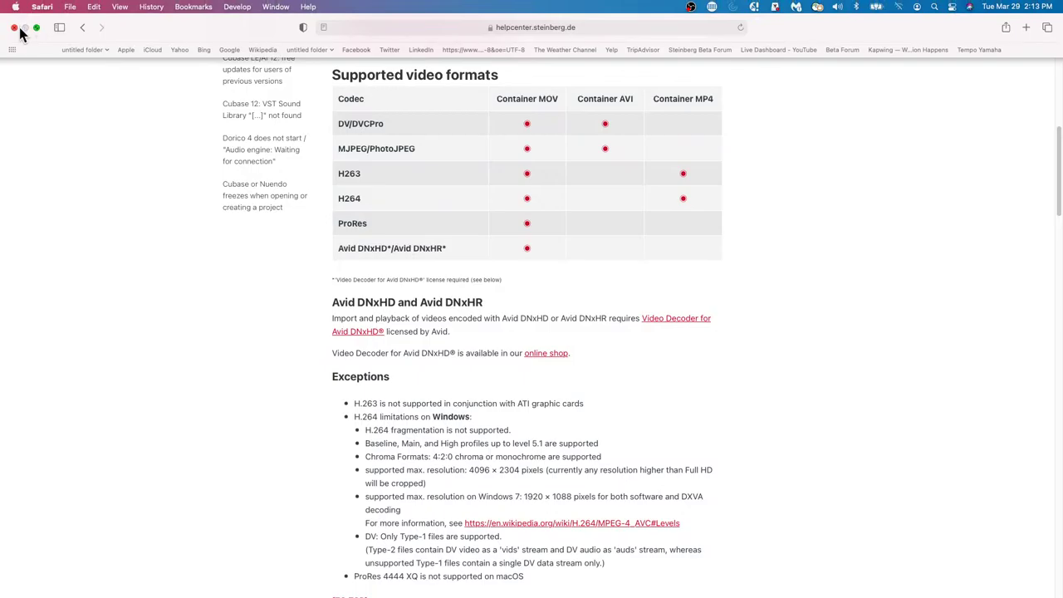
- Close the Safari help page window to return to the Cubase project
left_click(14, 29)
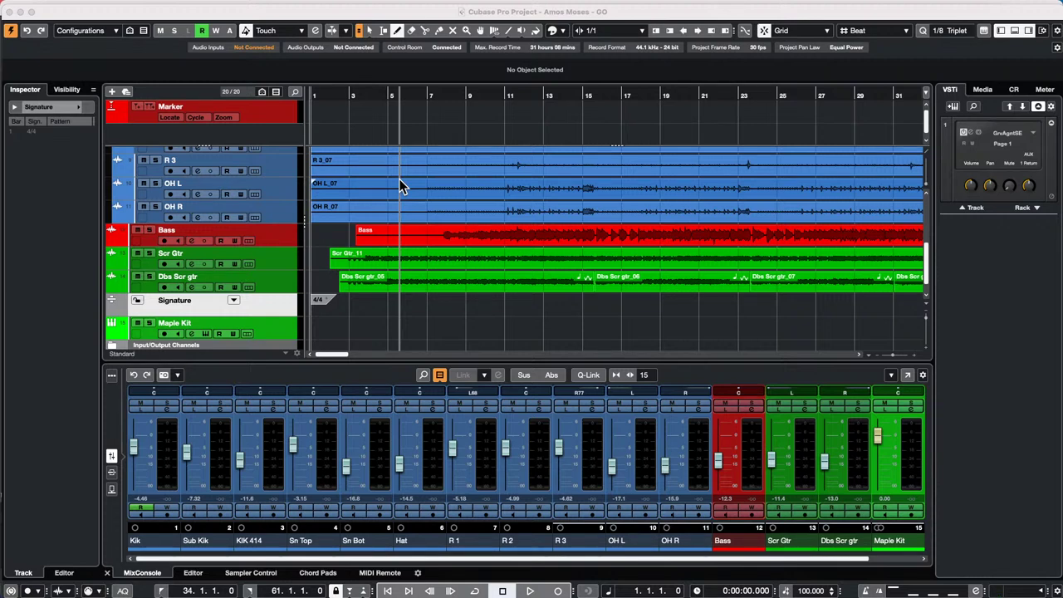
- Place the playhead at bar 9 and insert a marker there
left_click(414, 106)
left_click(470, 113)
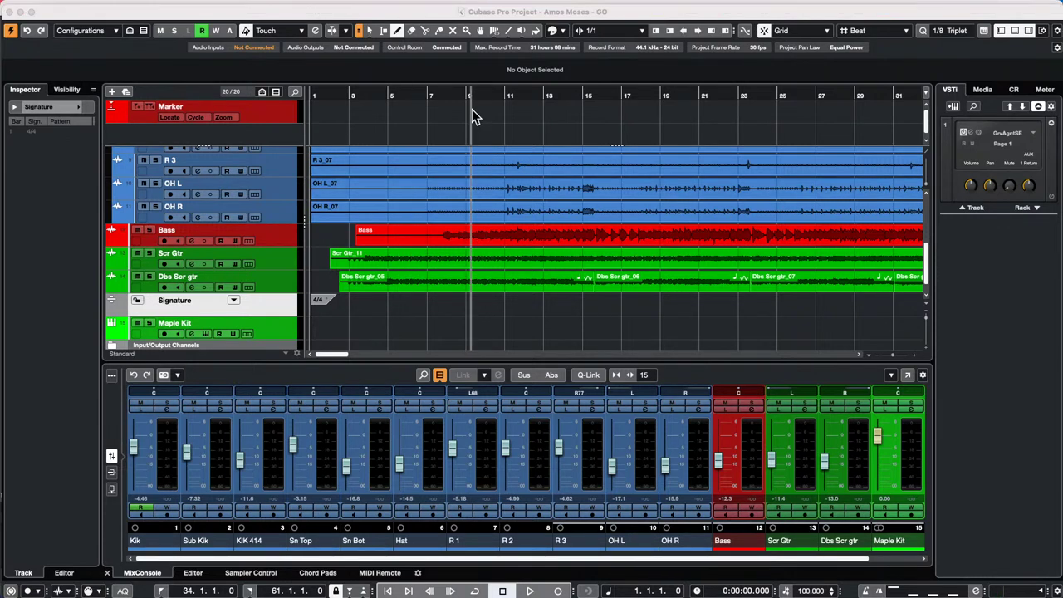
key("Insert")
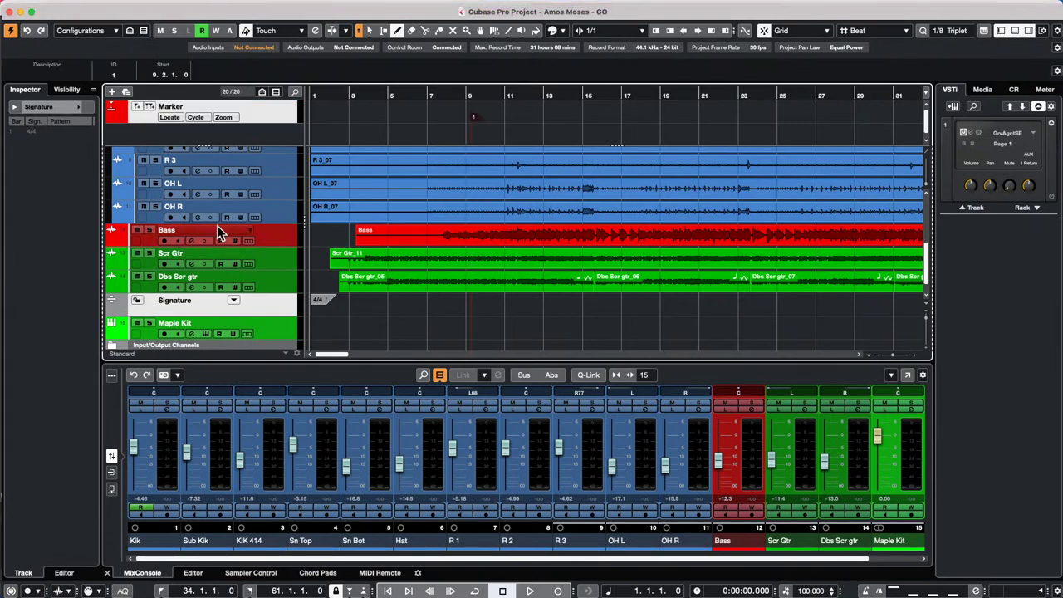
- Select the Maple Kit track, check its channel settings, and make its lane taller
scroll(211, 279, "down", 1)
left_click(292, 309)
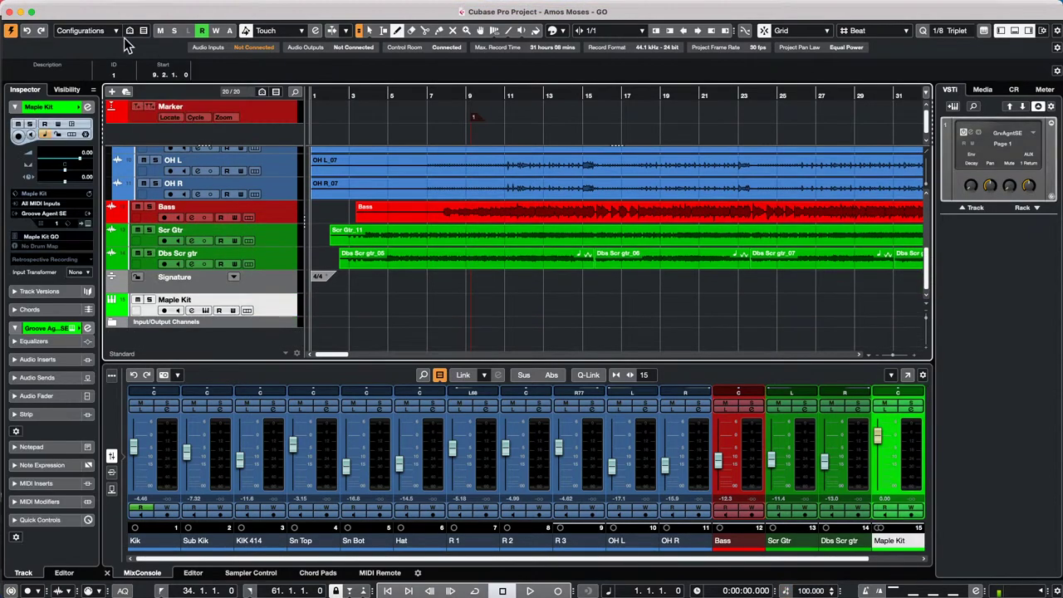
left_click(87, 107)
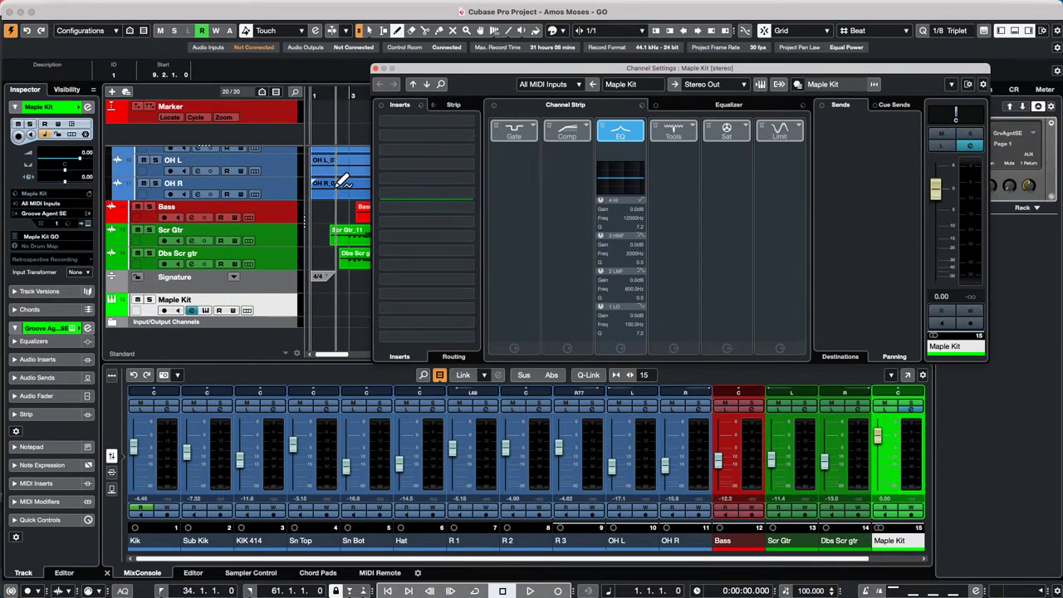
scroll(341, 183, "up", 5)
left_click(374, 67)
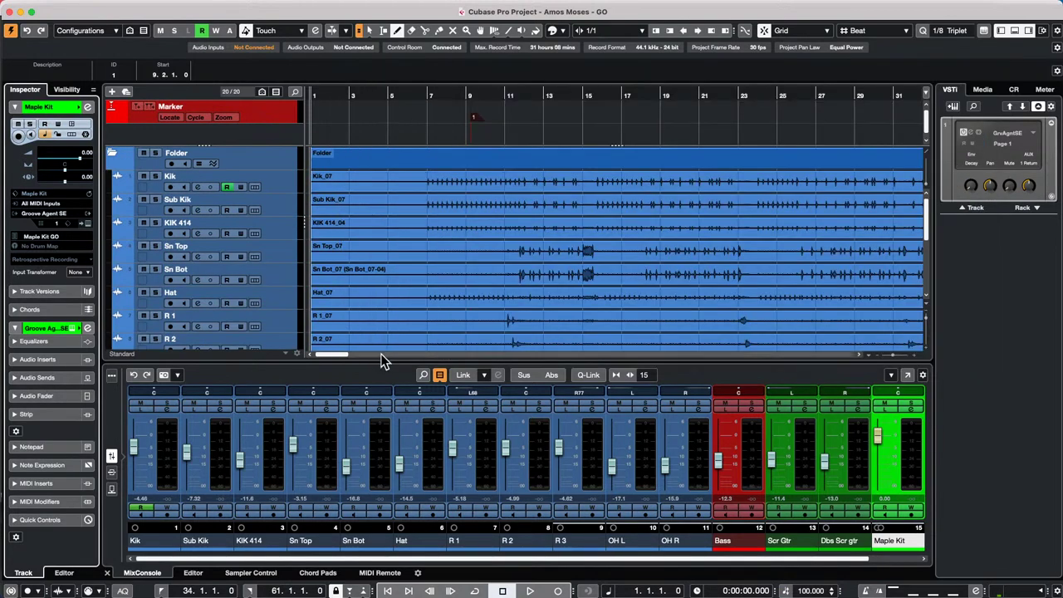
scroll(357, 274, "down", 5)
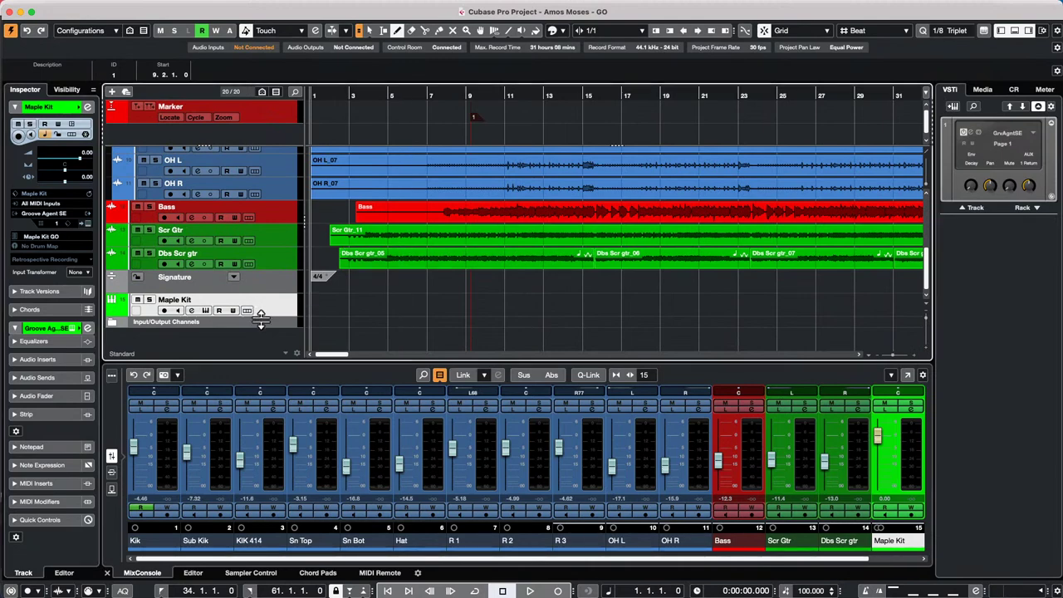
left_click_drag(260, 318, 260, 329)
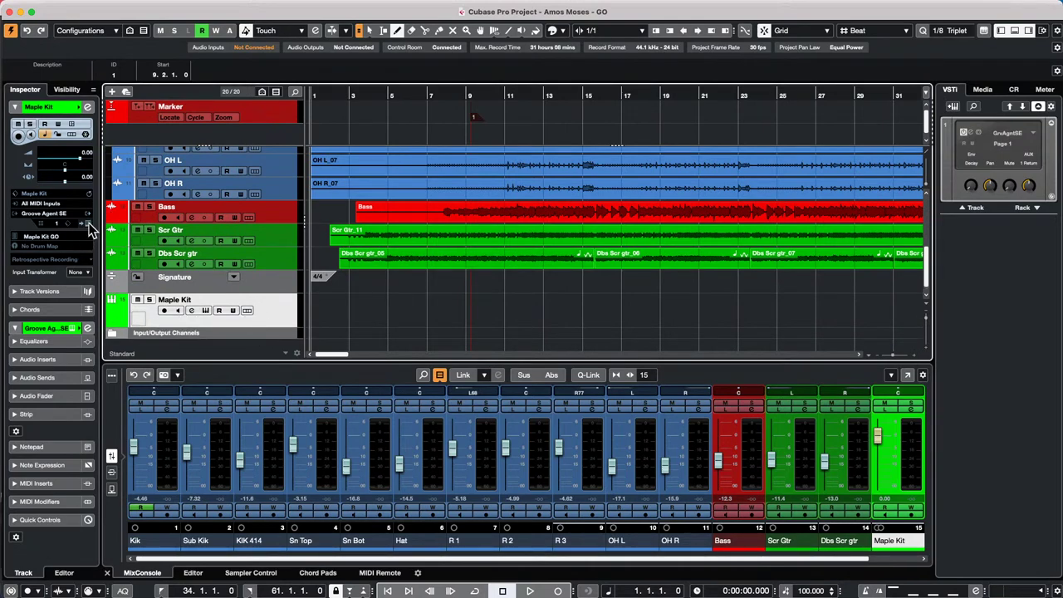
- Open Groove Agent SE on Maple Kit, restore the selection tool, and move its window up-left
left_click(89, 224)
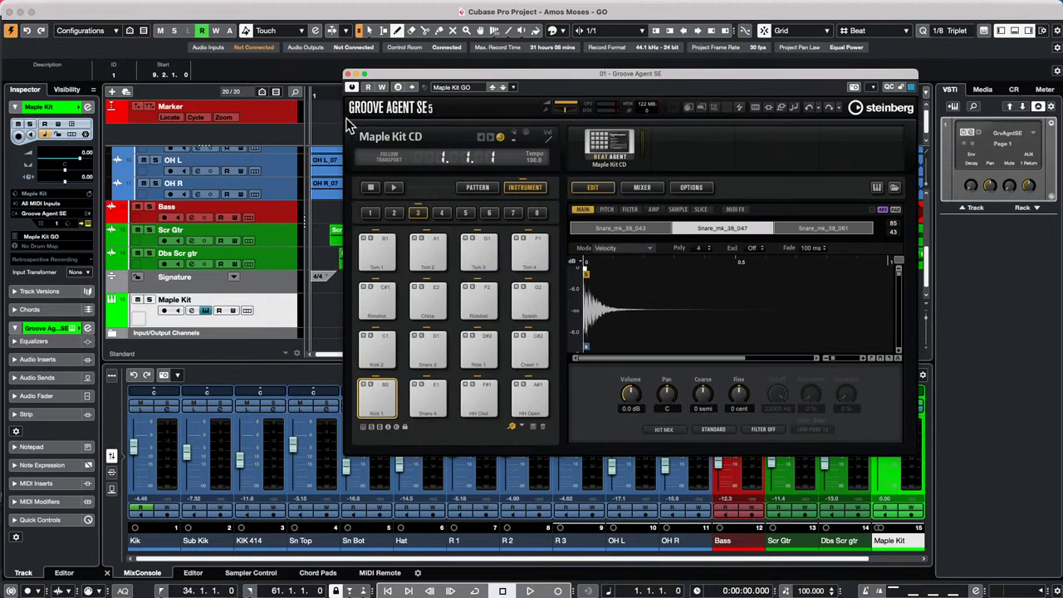
left_click(323, 210)
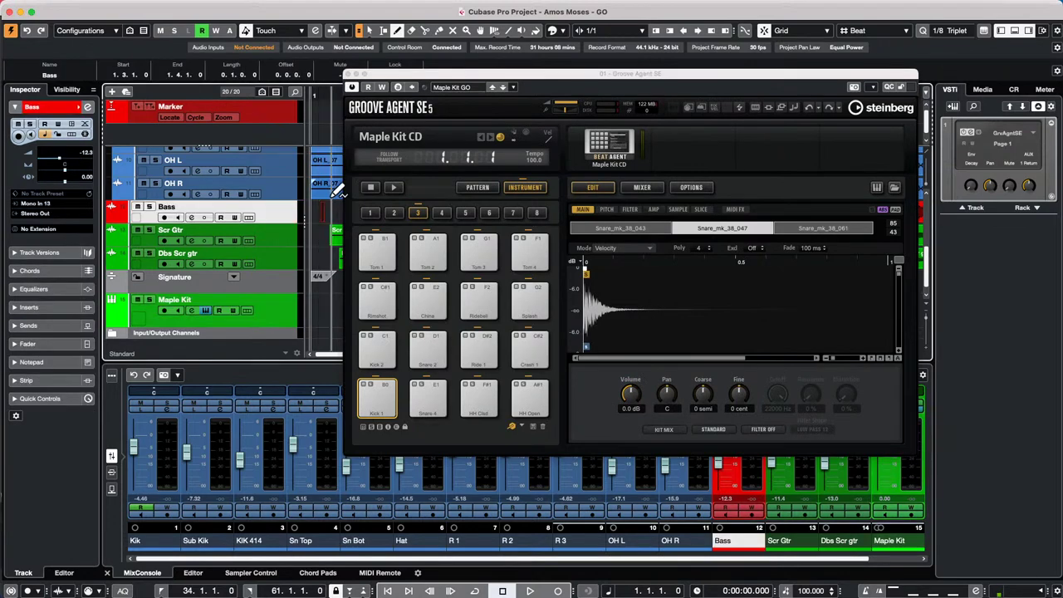
right_click(316, 200)
left_click(319, 199)
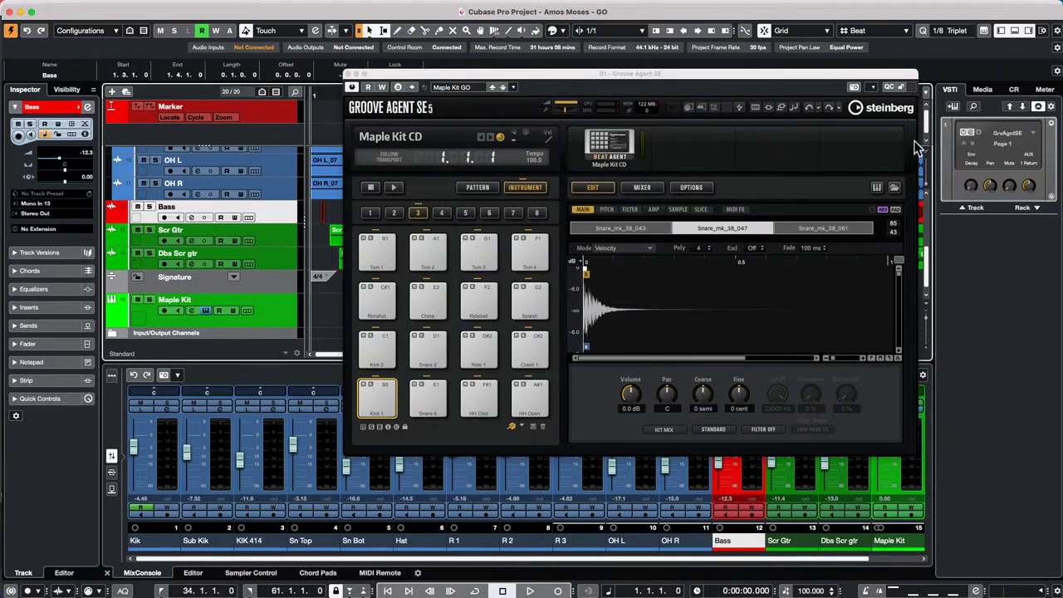
left_click_drag(840, 75, 712, 63)
- From the Media tab's GA SE Library, load FC01_AK_1_TOM2_RT onto Kick 1 and FC01_AK_1_HHO_RT onto Snare 4
left_click(983, 89)
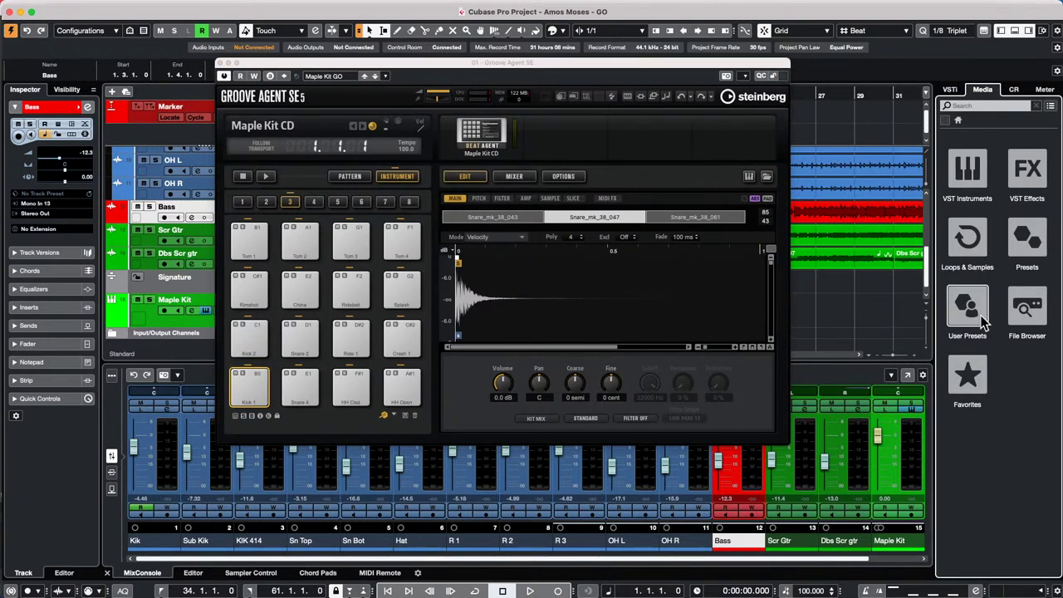
left_click(965, 255)
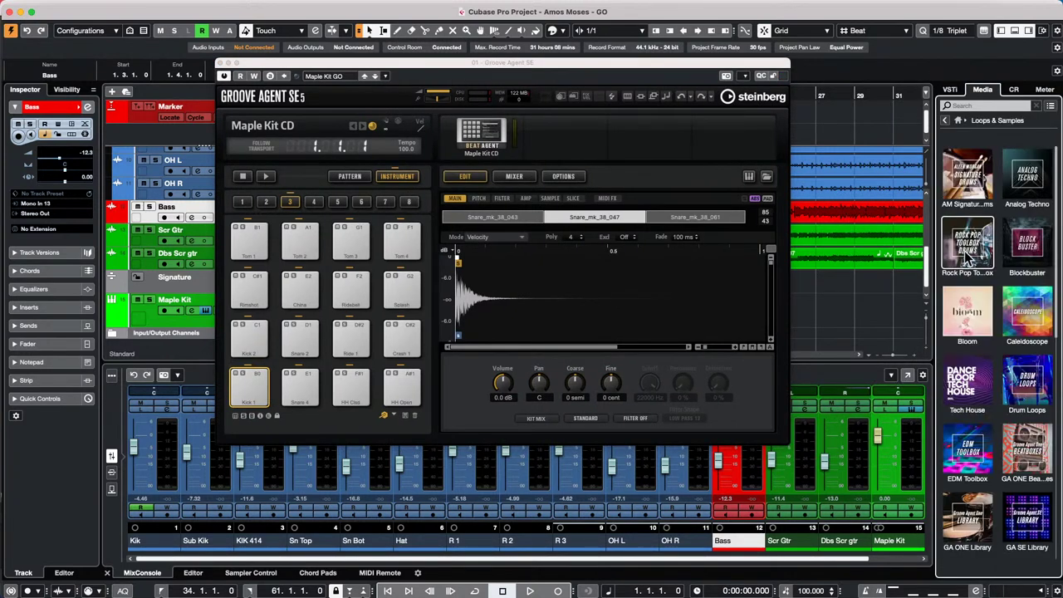
left_click(1037, 540)
left_click_drag(993, 382, 237, 382)
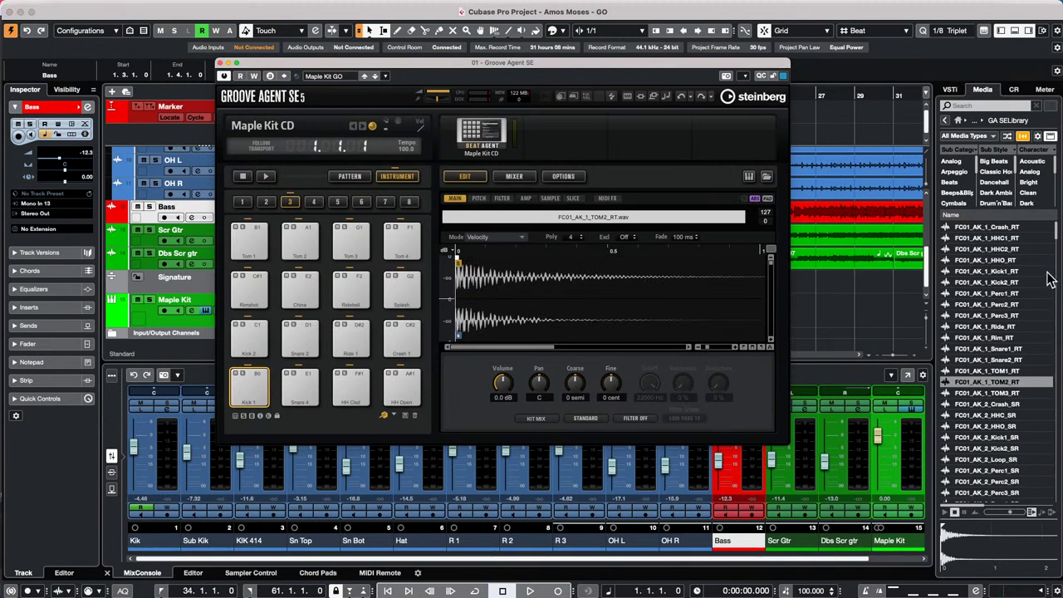
left_click_drag(1007, 260, 295, 387)
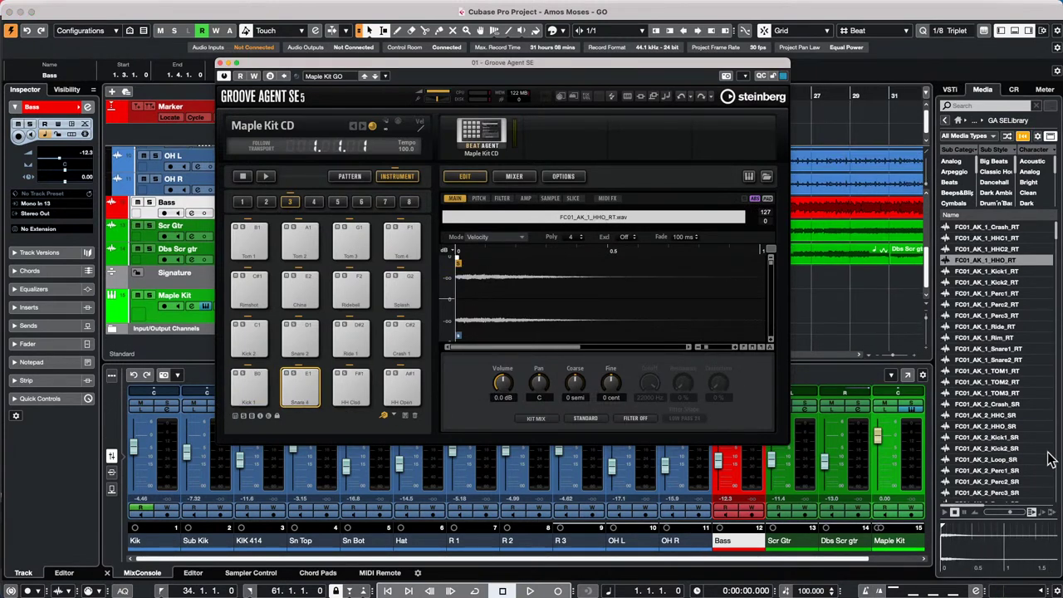
- Load FC01_DK_2_Crash_RT onto HH Clsd, the Perc3 sample onto Kick 2, and two more library samples onto pads
scroll(1007, 459, "down", 5)
scroll(967, 490, "down", 5)
left_click_drag(980, 481, 351, 387)
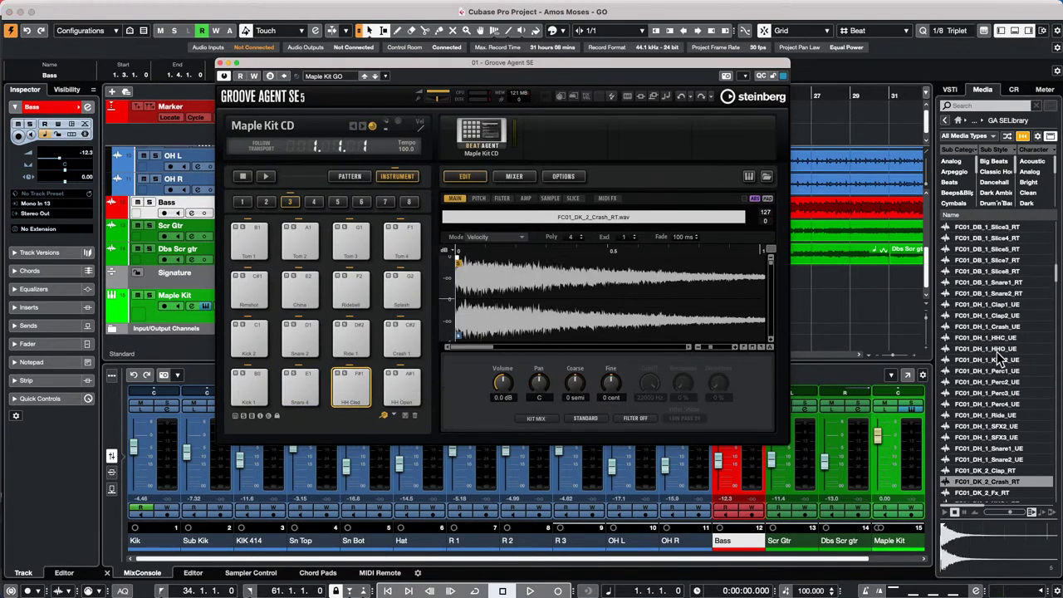
scroll(994, 357, "down", 5)
left_click_drag(992, 470, 251, 340)
scroll(988, 374, "down", 5)
left_click_drag(984, 460, 301, 349)
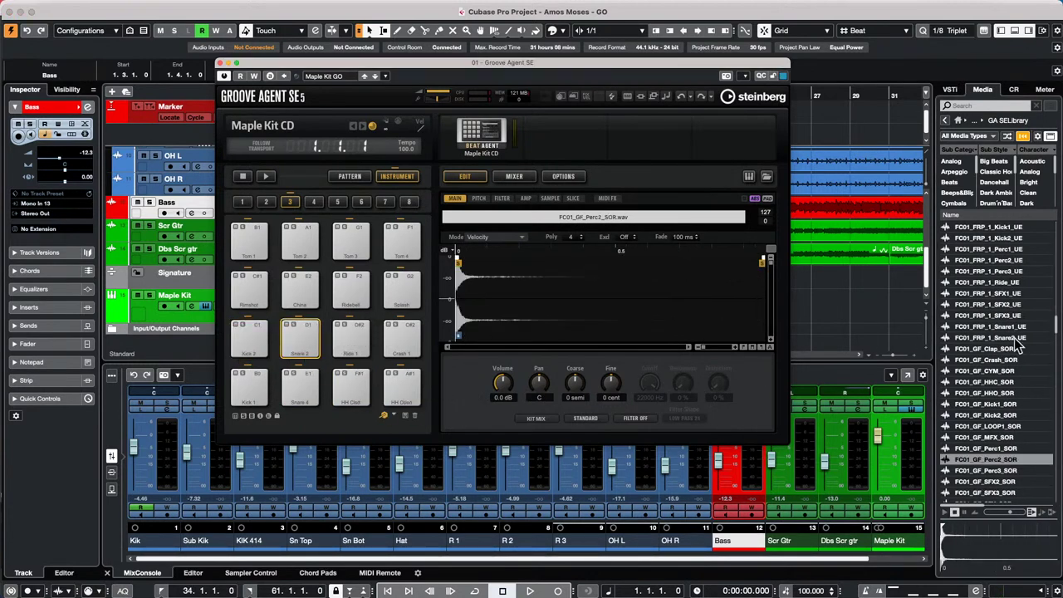
scroll(969, 374, "down", 5)
left_click_drag(986, 426, 355, 340)
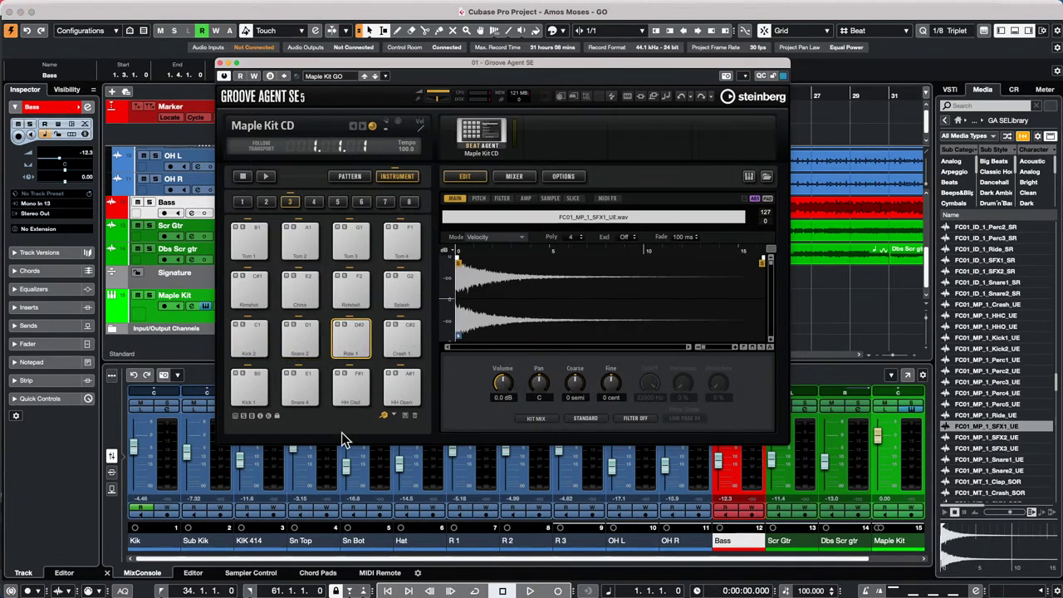
- Audition the Kick 1, Snare 2, Ride 1, HH Open, HH Clsd and Snare 4 pads
left_click(251, 389)
left_click(293, 339)
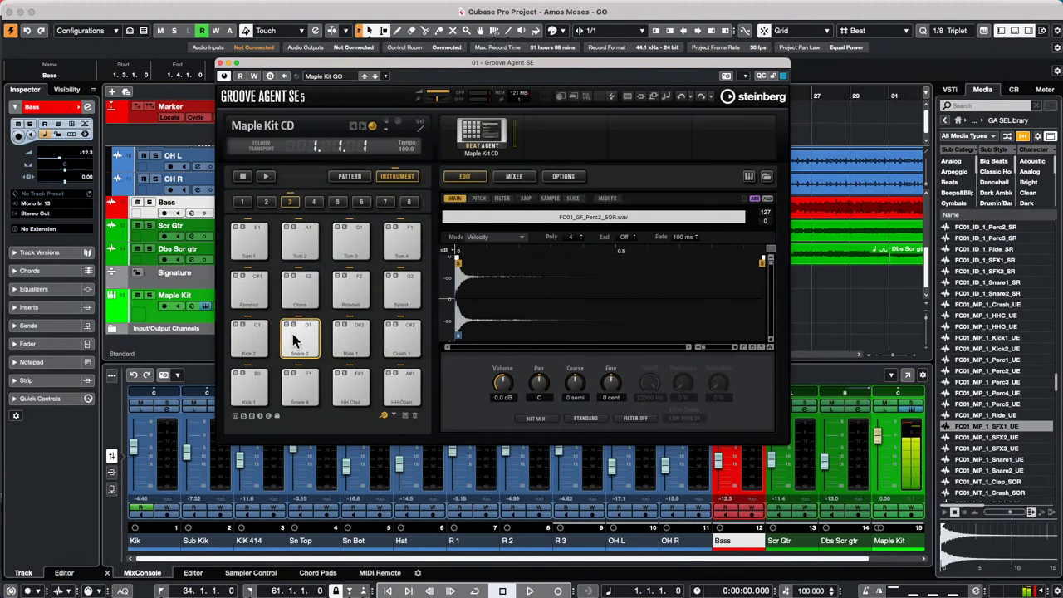
left_click(348, 337)
left_click(402, 386)
left_click(351, 386)
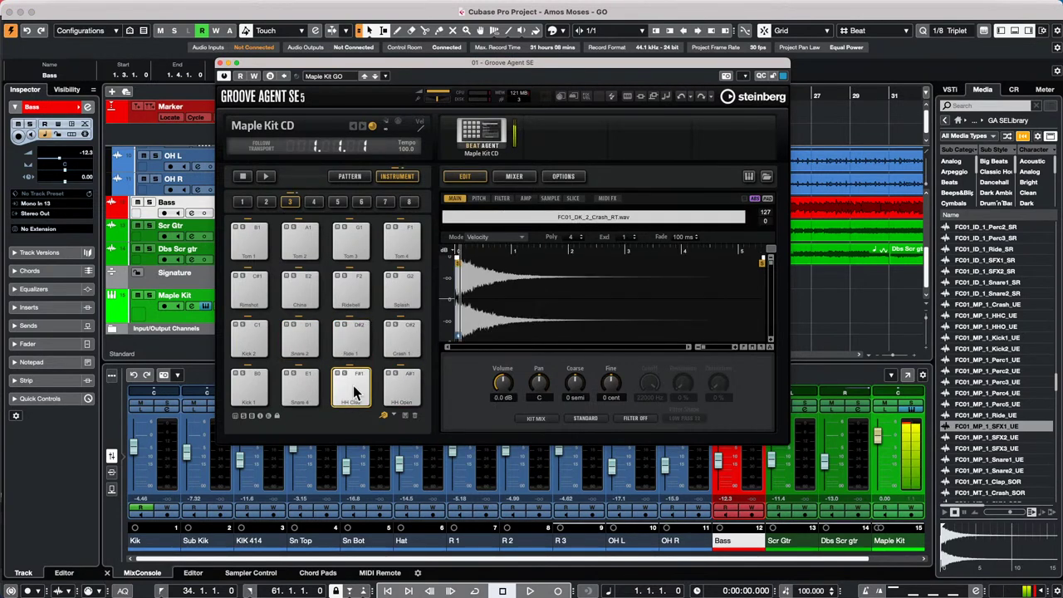
left_click(310, 382)
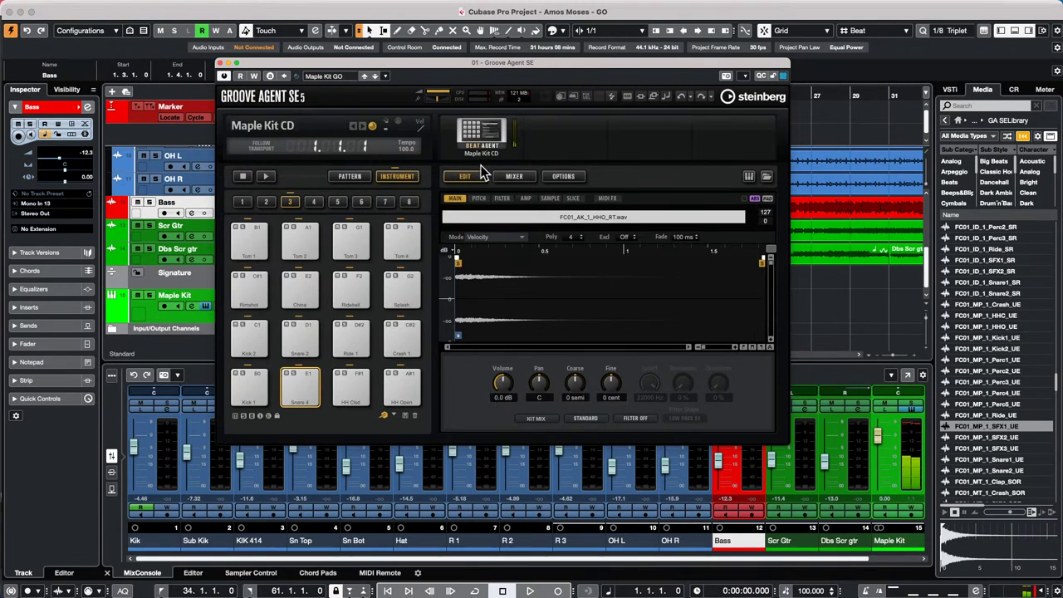
- Choose Export Kit With Samples from the kit options, then cancel the export
right_click(471, 130)
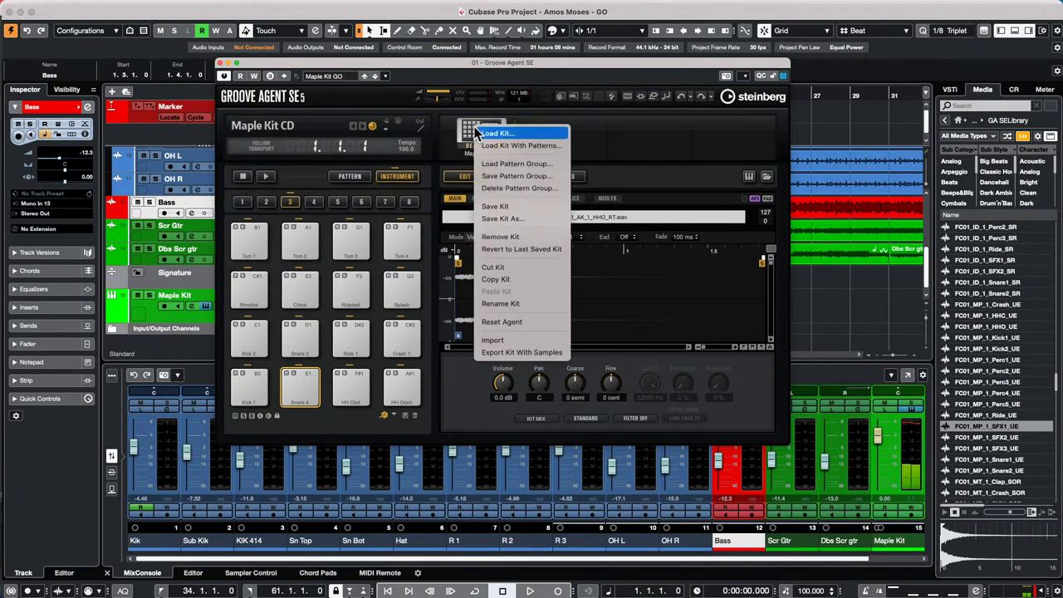
left_click(669, 126)
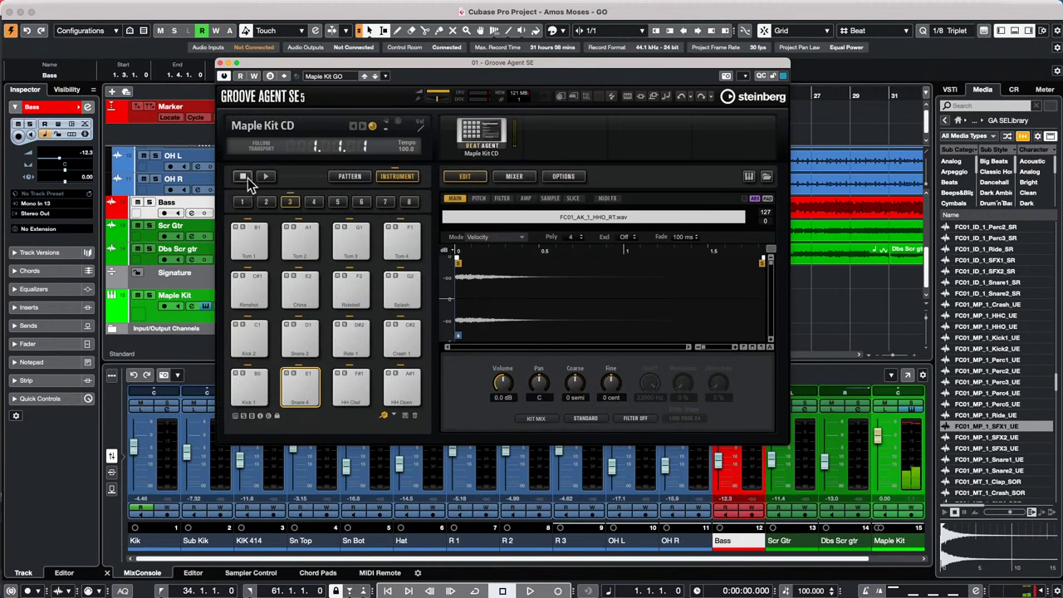
right_click(485, 134)
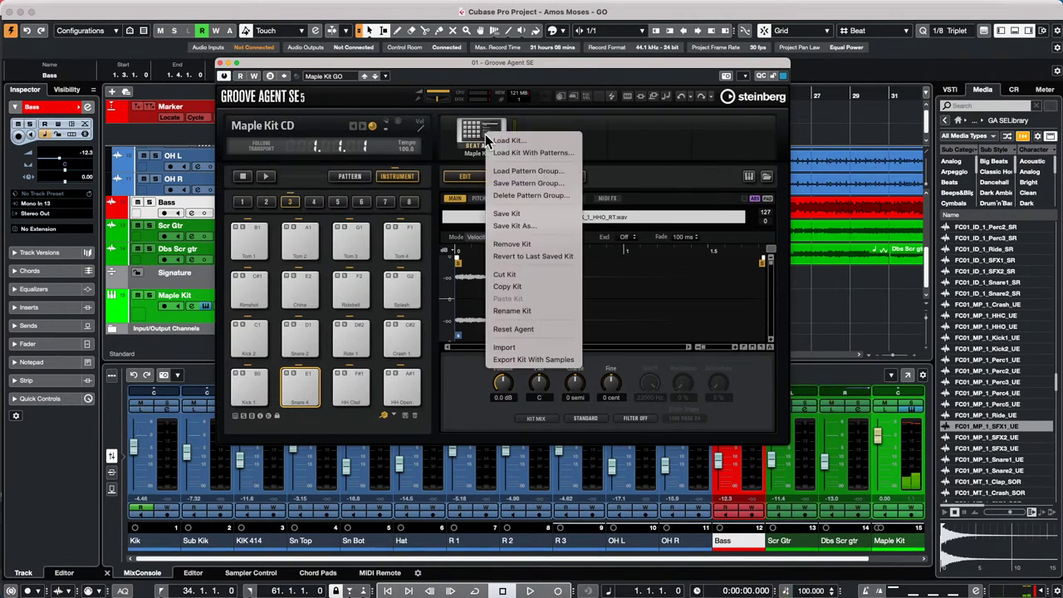
left_click(566, 361)
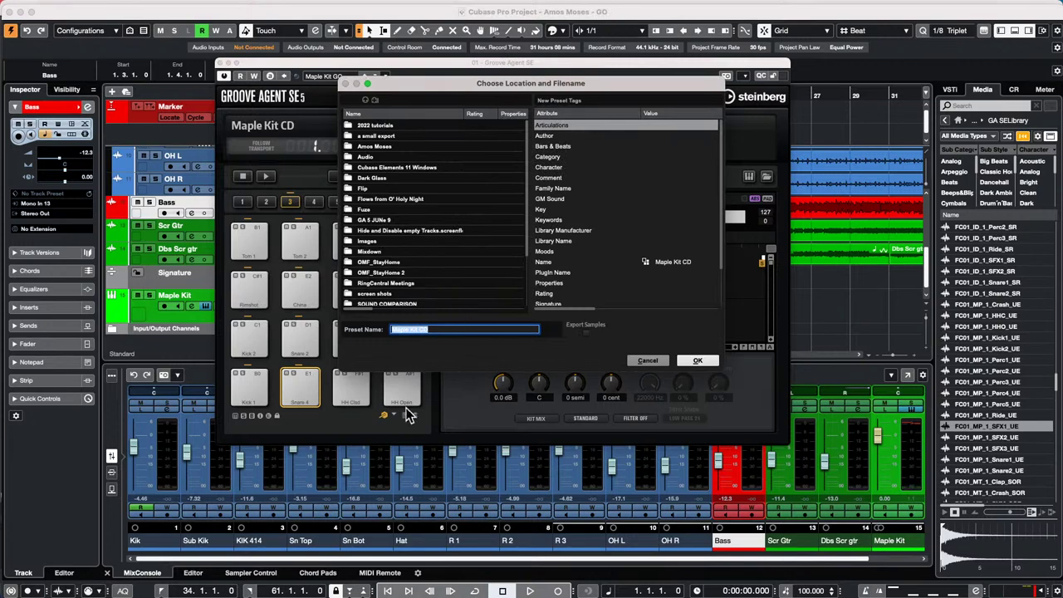
left_click(653, 362)
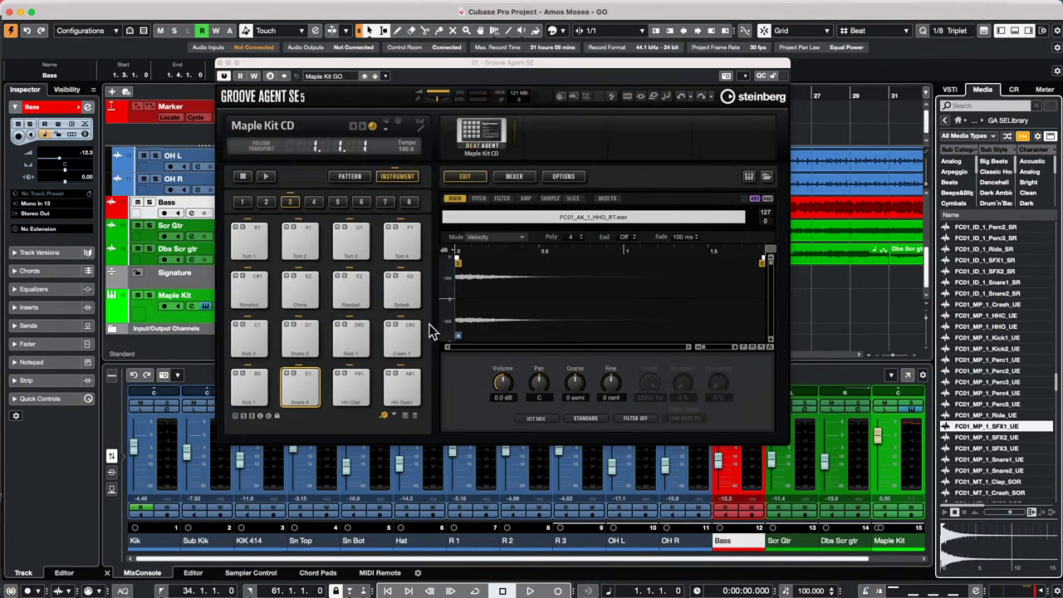
- Dismiss the kit options and close the Groove Agent SE window
right_click(485, 135)
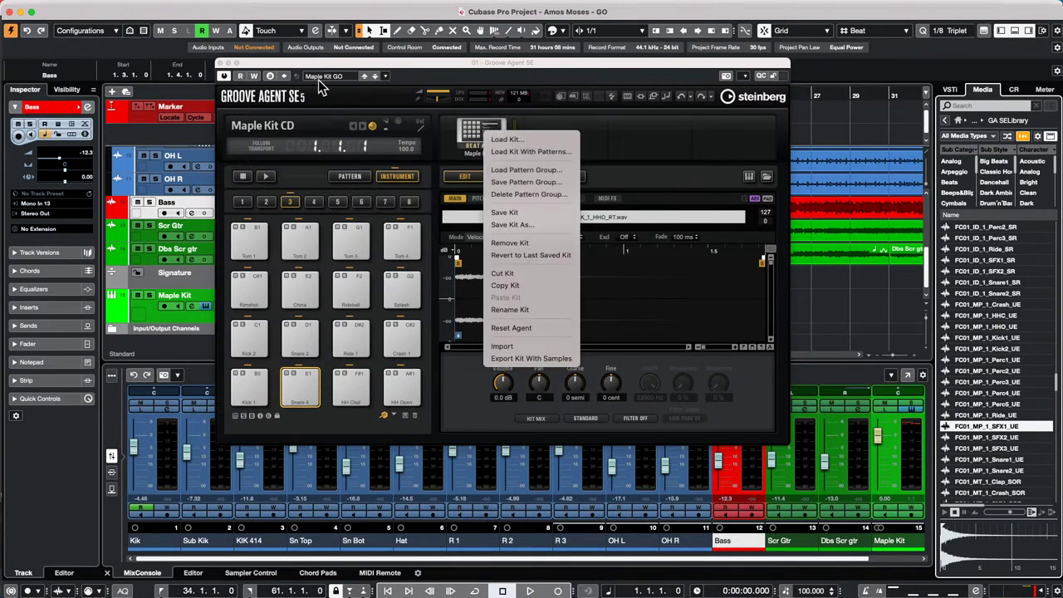
left_click(592, 122)
right_click(459, 131)
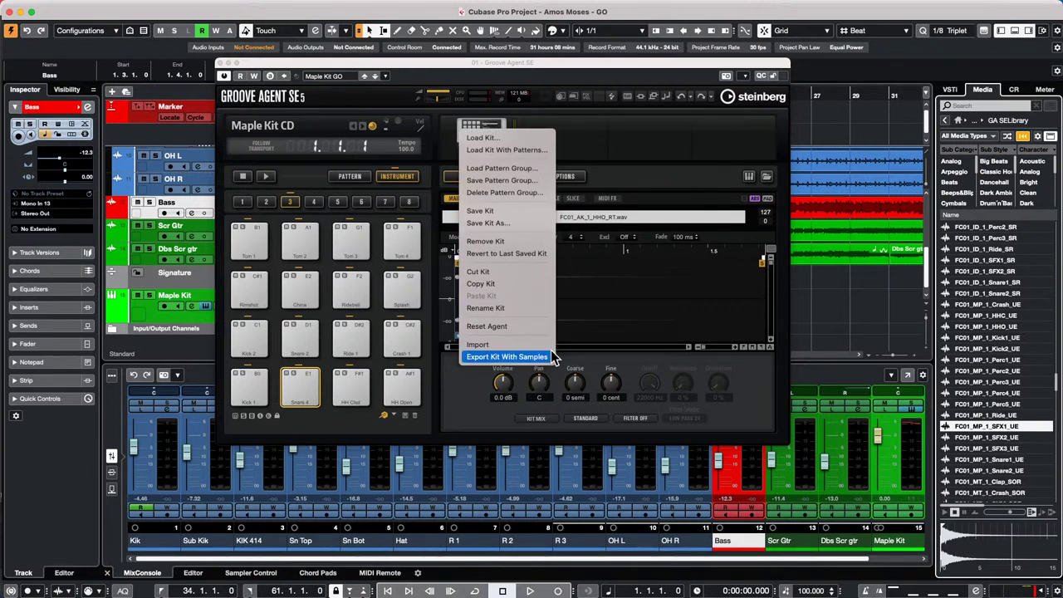
left_click(221, 64)
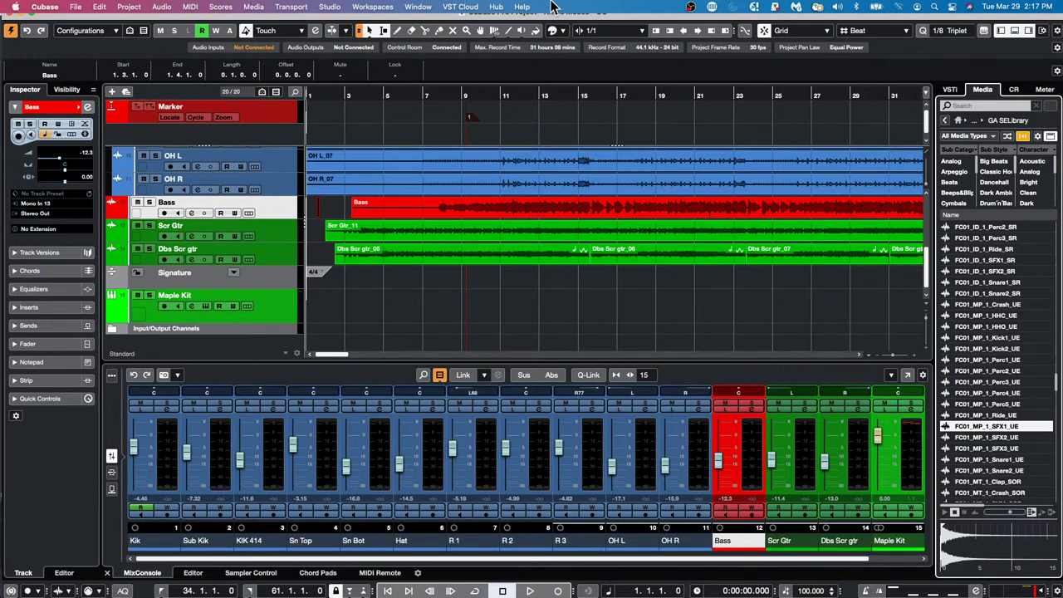
left_click(551, 93)
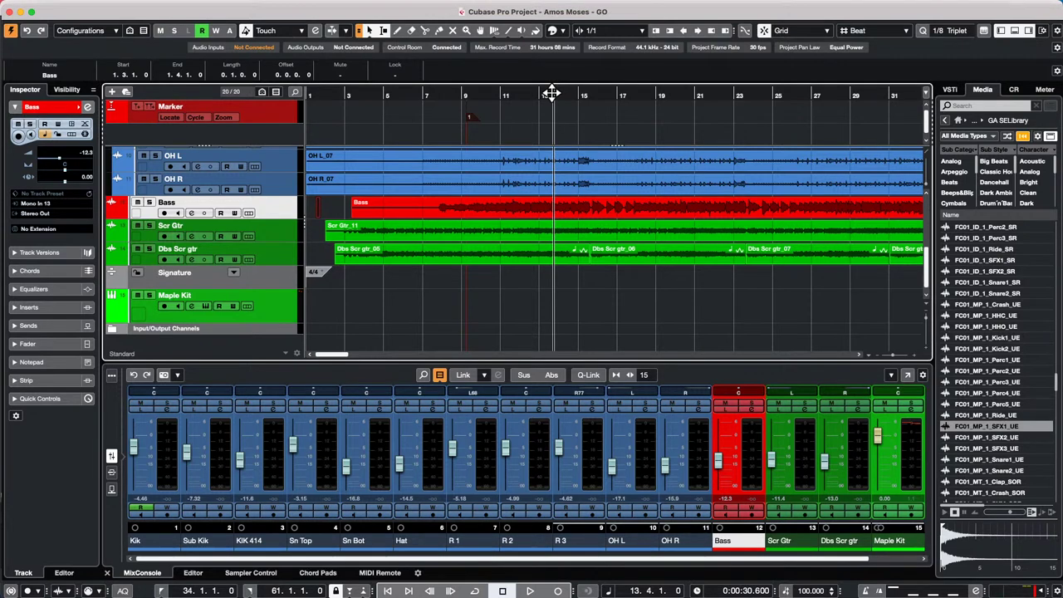
key("space")
key("space")
key("Home")
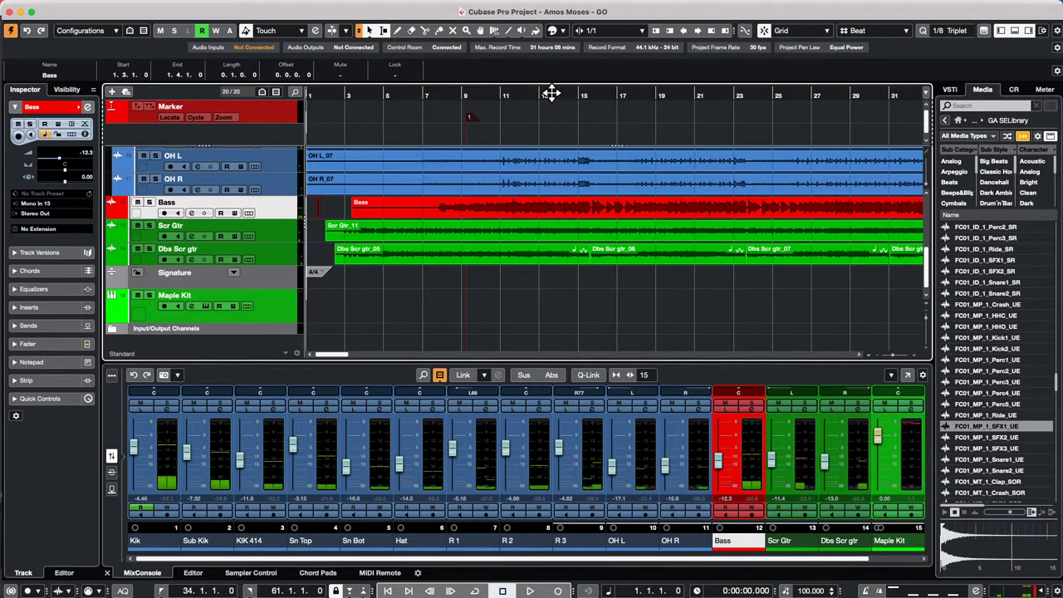
key("space")
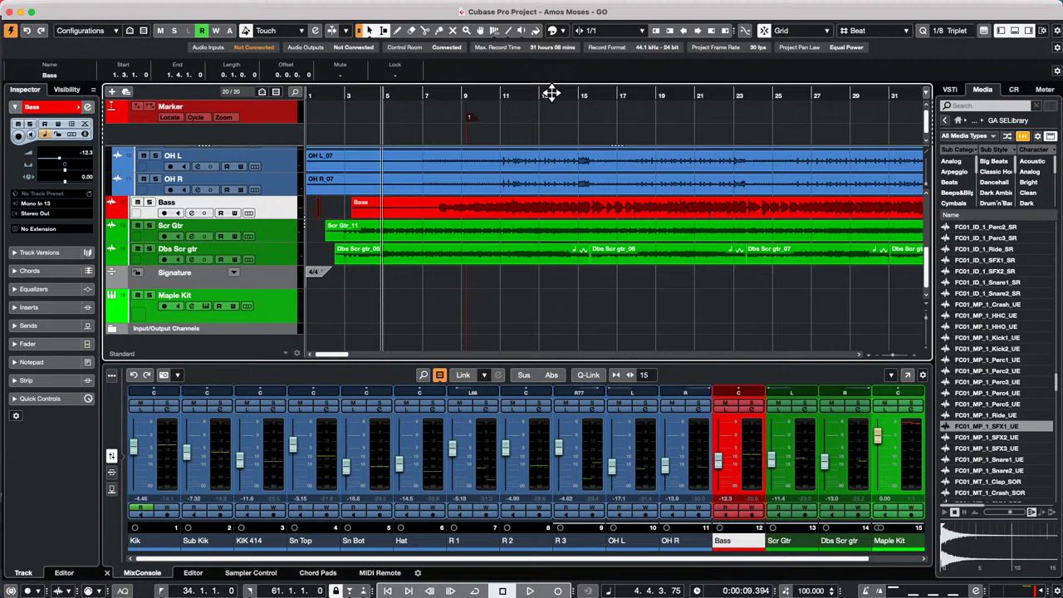
key("Home")
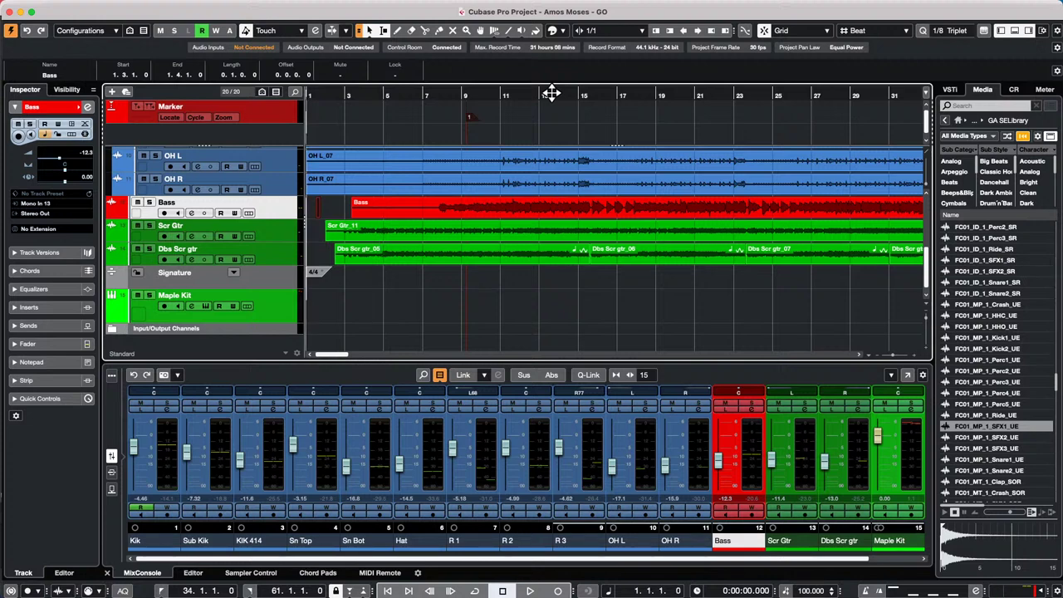
key("space")
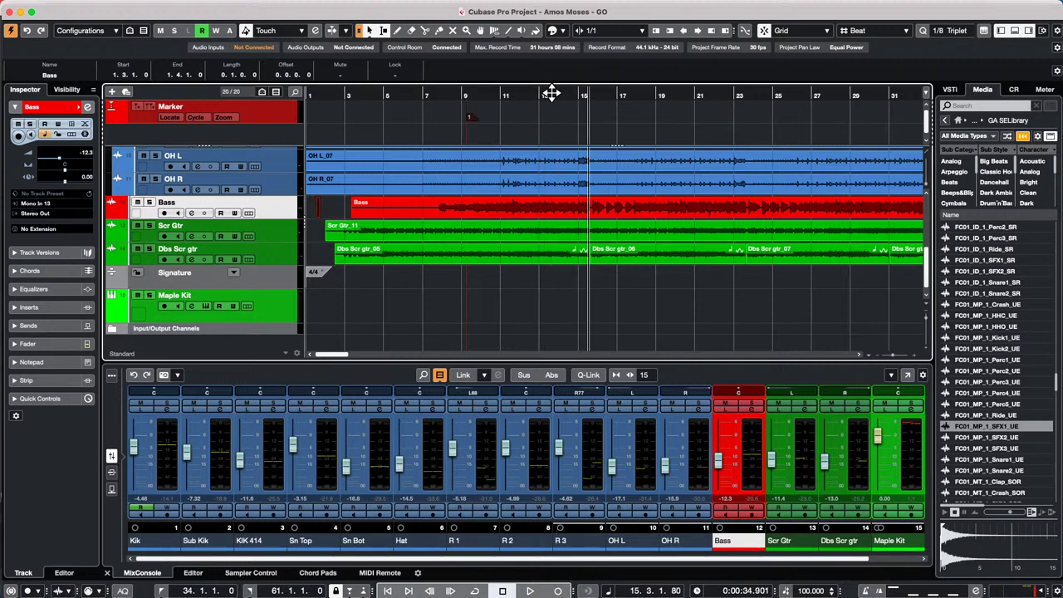
key("Home")
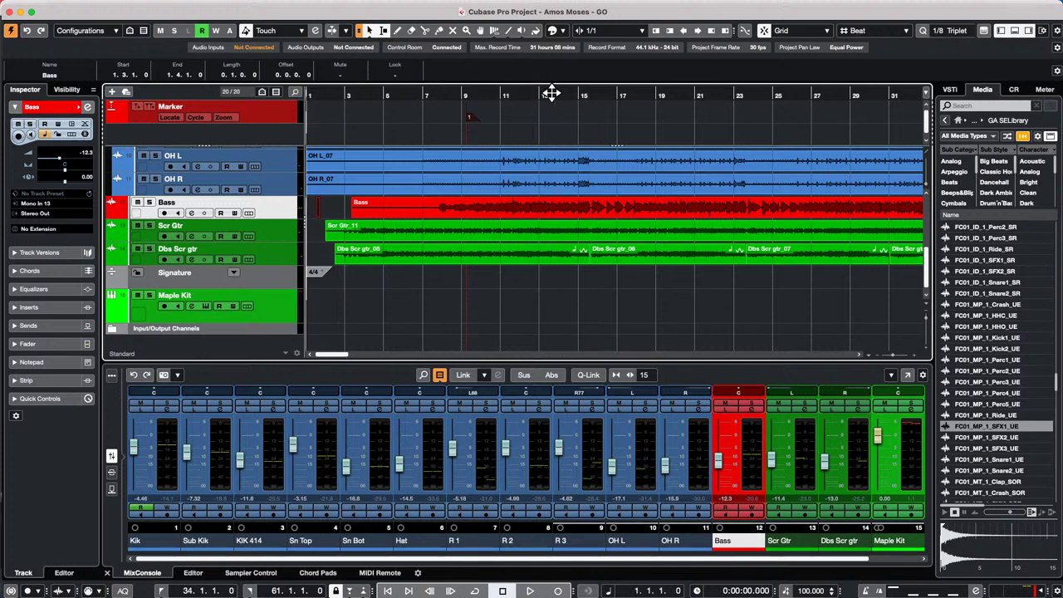
left_click(658, 89)
key("Home")
- Drag the OH R track's lower border down to make its lane taller
left_click_drag(279, 198, 278, 232)
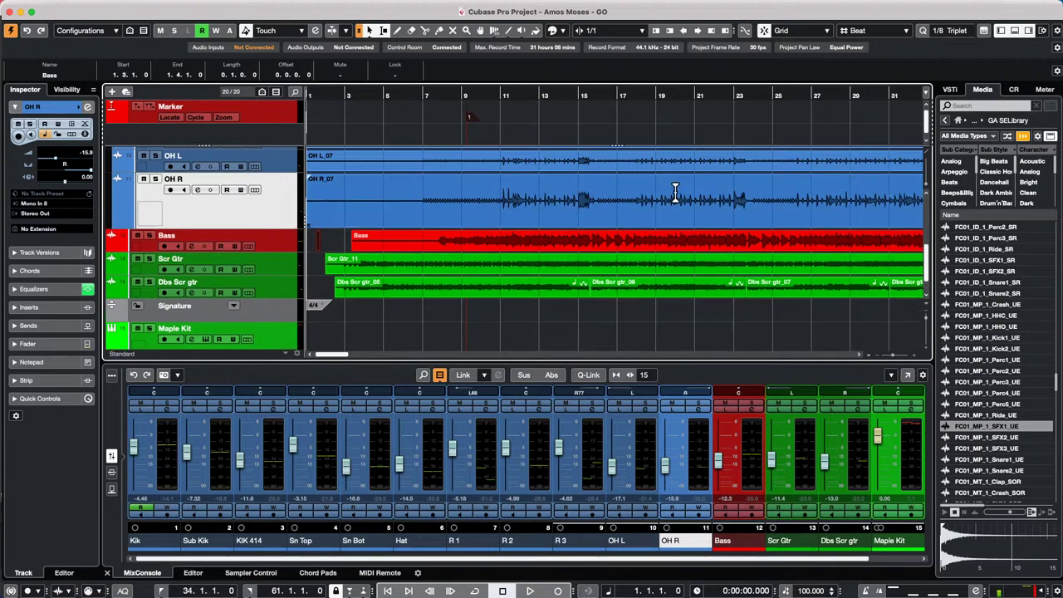
- Select the OH R_07 event, switch to the Time Warp tool, and zoom in on bars 11–16
left_click(508, 220)
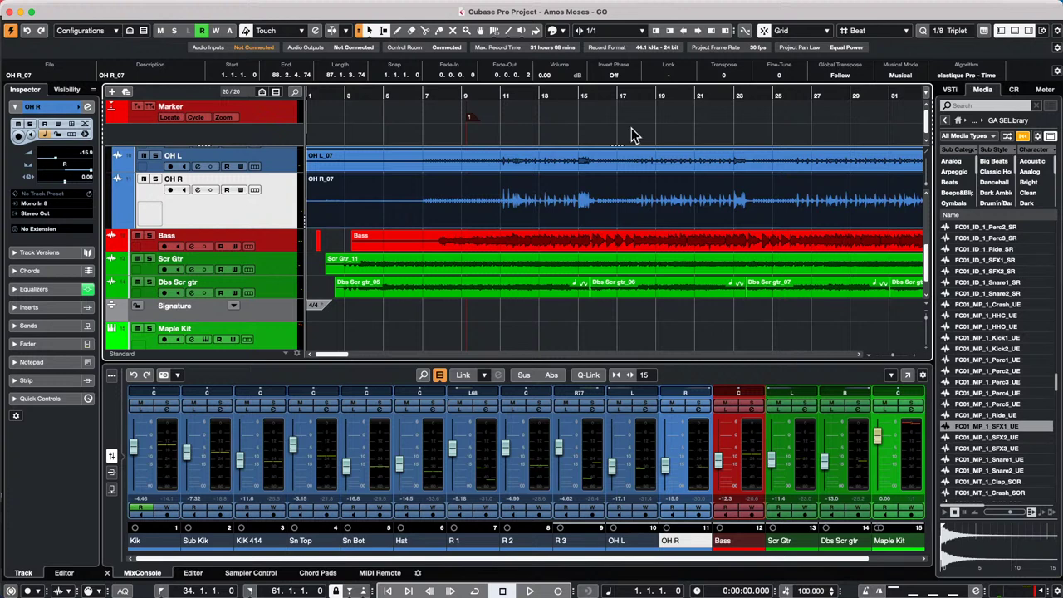
right_click(548, 197)
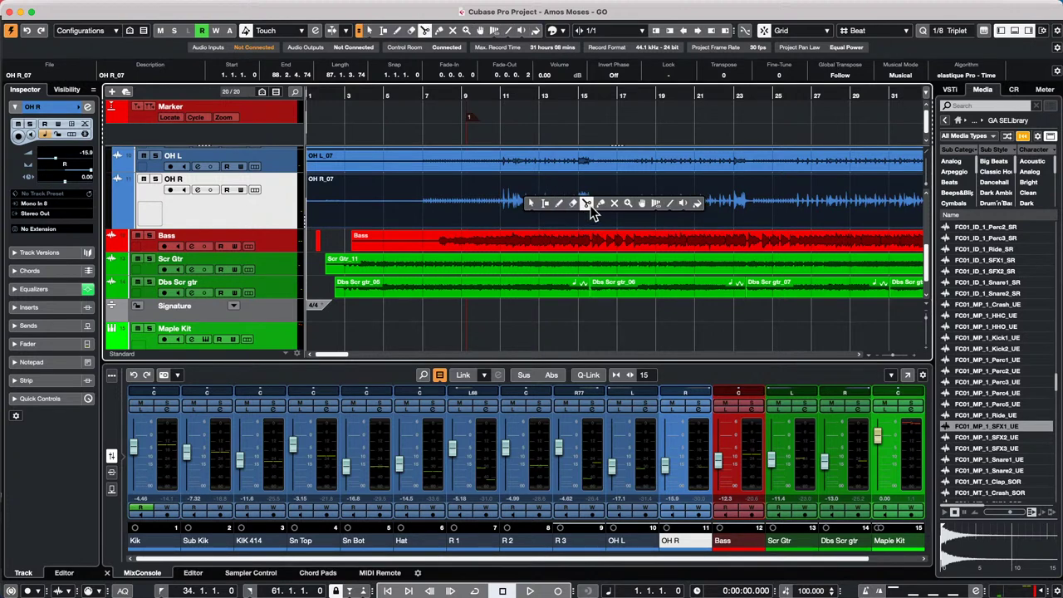
left_click(655, 204)
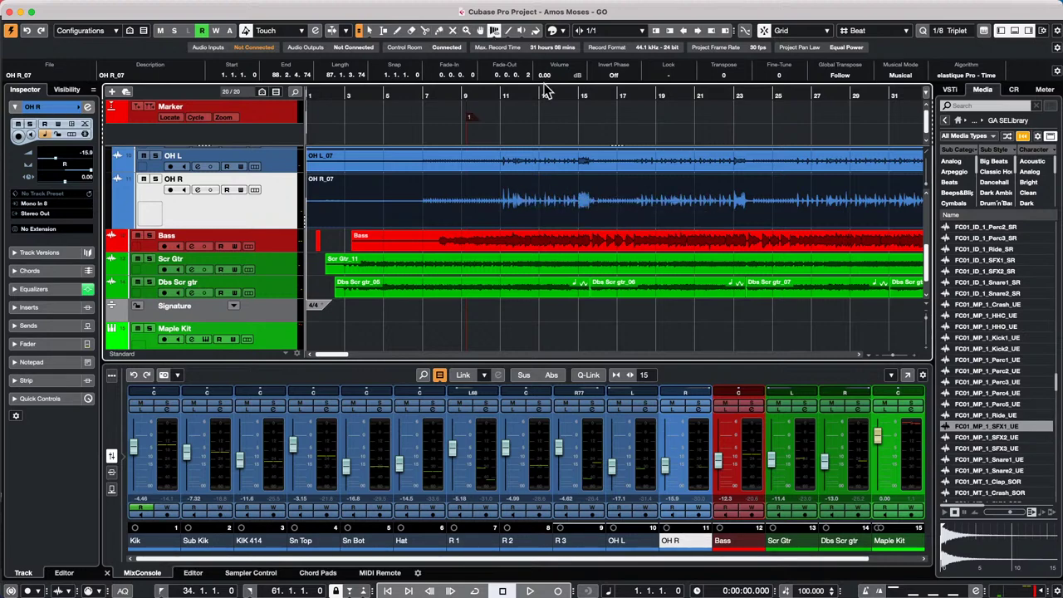
left_click_drag(540, 98, 554, 153)
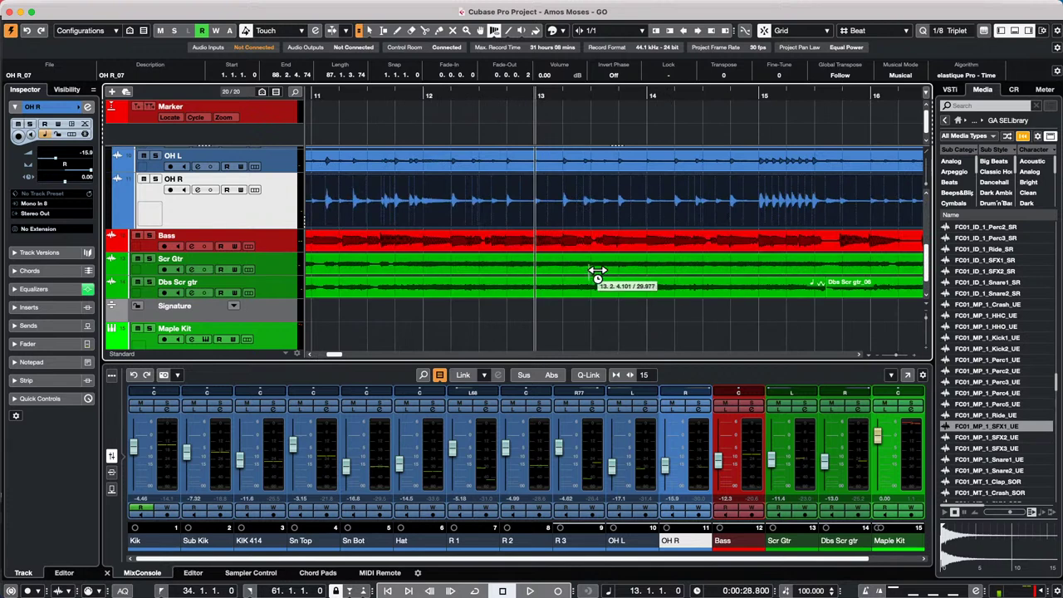
- Place six warp markers on OH R drum hits between bars 13 and 14
left_click(563, 216)
left_click(584, 216)
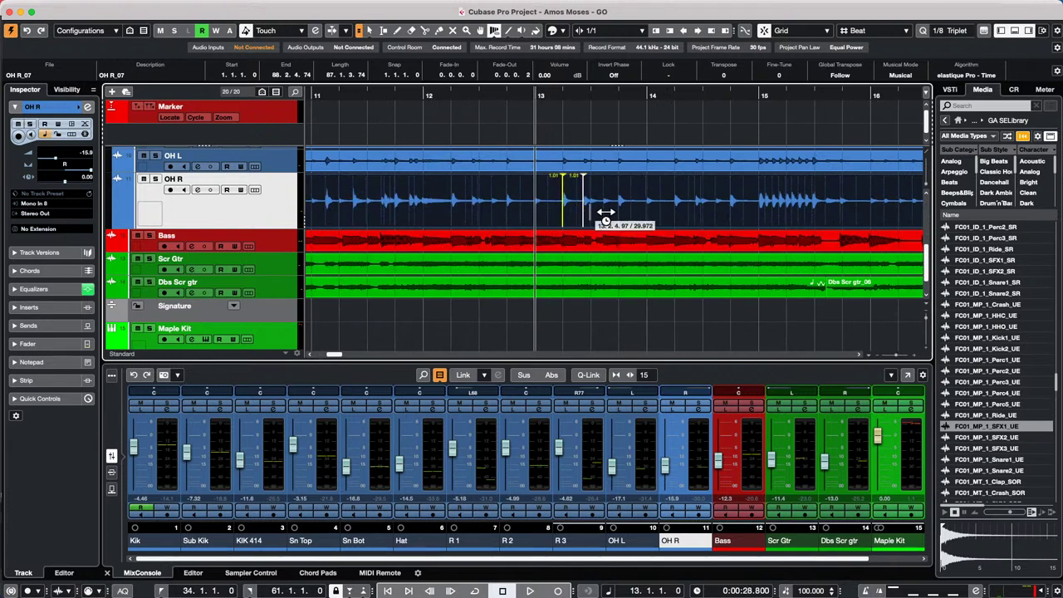
left_click(603, 215)
left_click(618, 214)
left_click(646, 214)
left_click(674, 214)
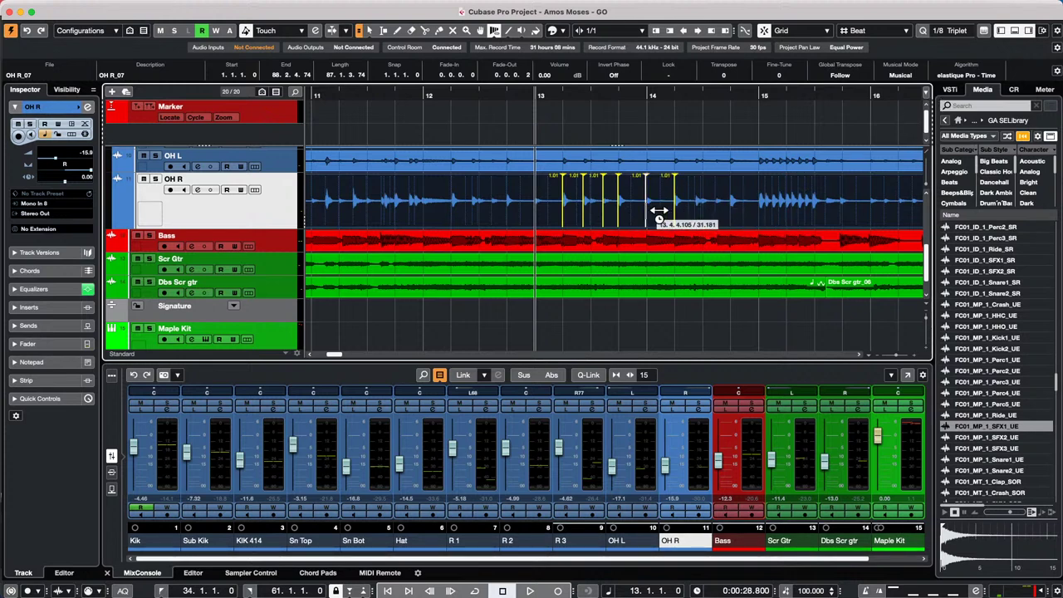
- Drag three warp markers to new times, then undo the moves and remove all markers
left_click_drag(658, 212, 671, 213)
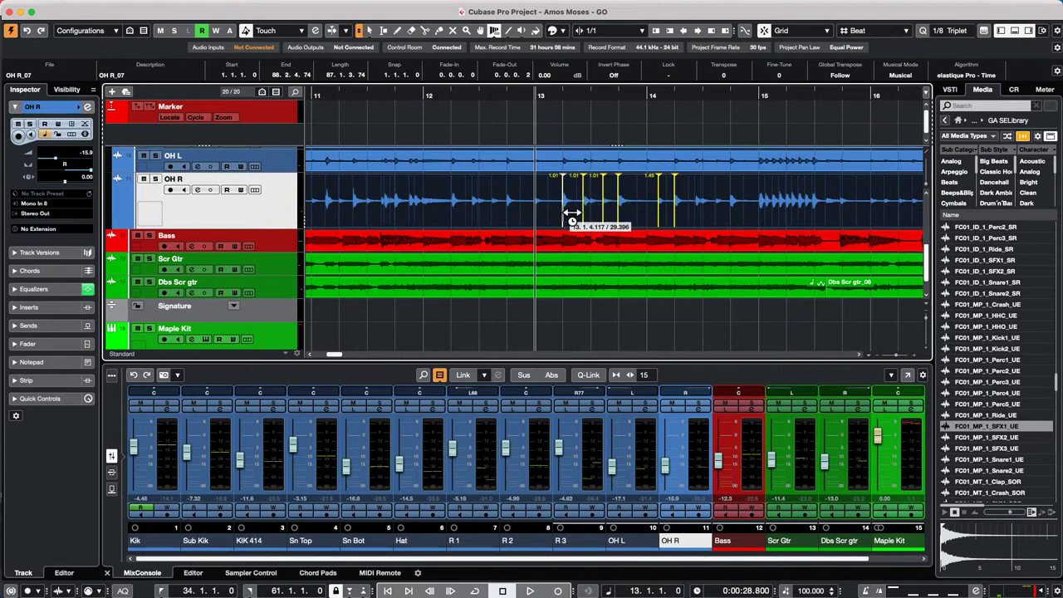
left_click_drag(571, 217, 535, 218)
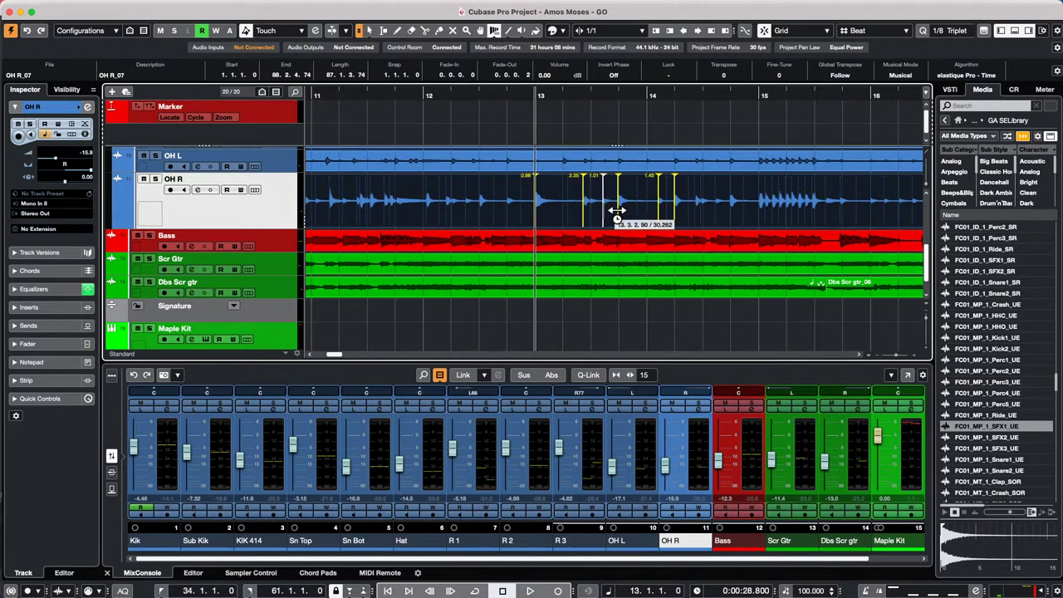
mouse_move(623, 214)
left_mouse_down()
mouse_move(664, 213)
mouse_move(651, 209)
left_mouse_up()
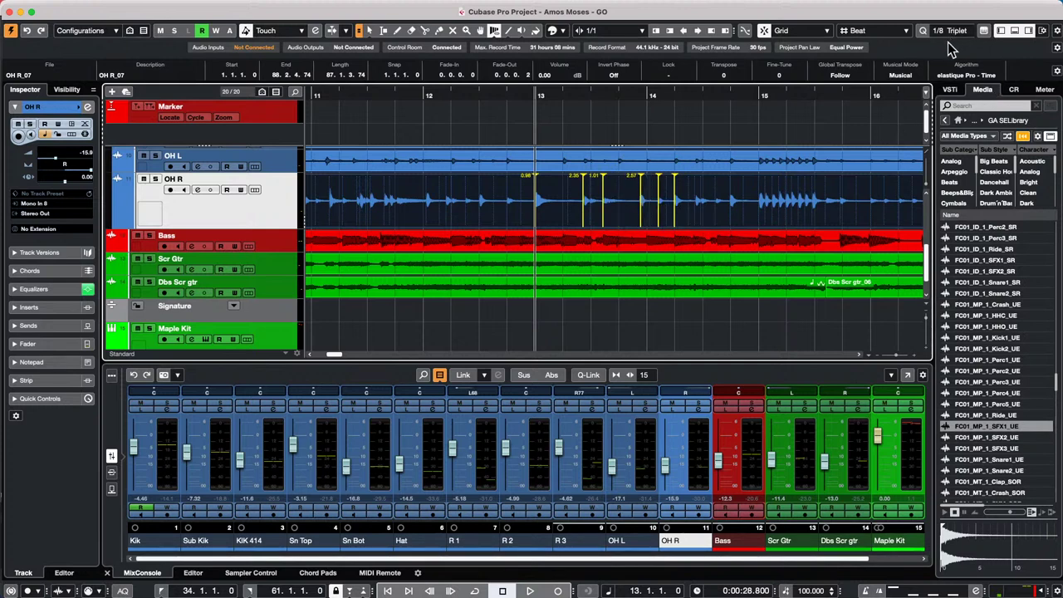
key("super+z")
key("super+z")
key("super+z")
key("super+z")
key("super+z")
key("super+z")
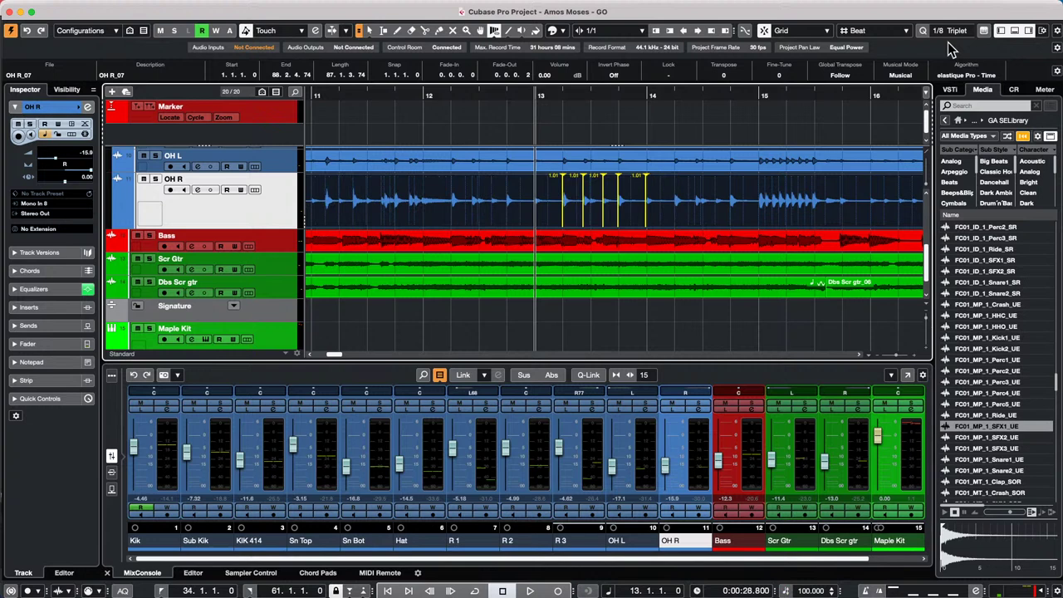
key("super+z")
key("super+z")
key("super+z")
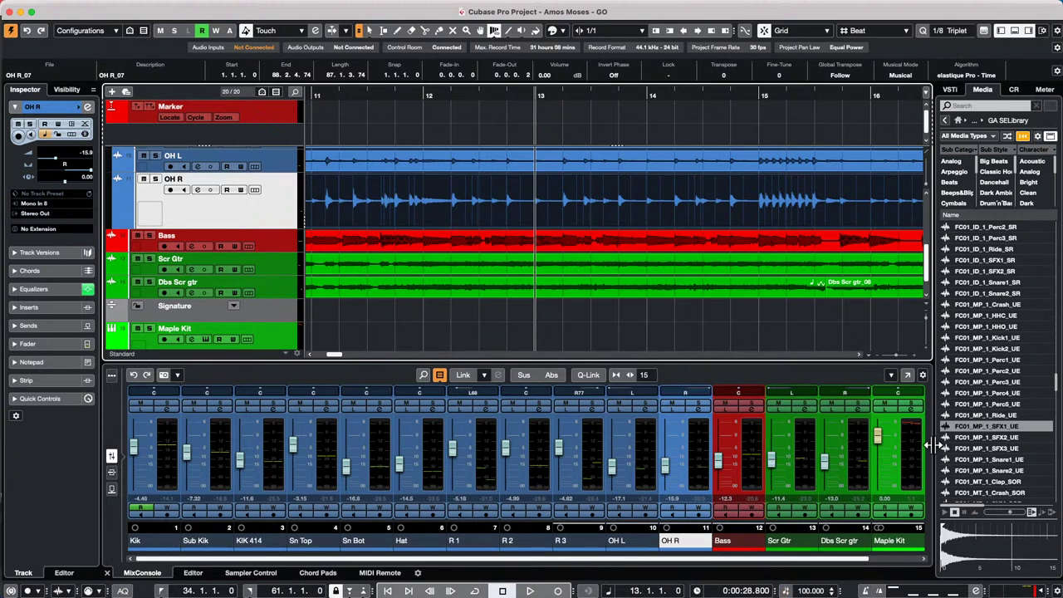
- Switch the ruler to seconds and select the Bass track's audio event
key("1")
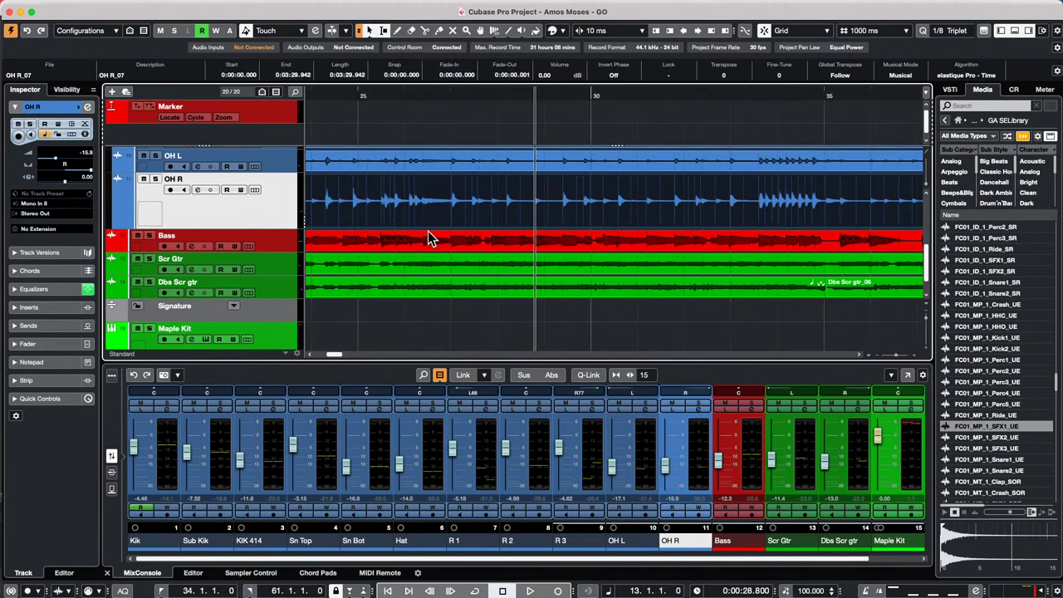
left_click(436, 239)
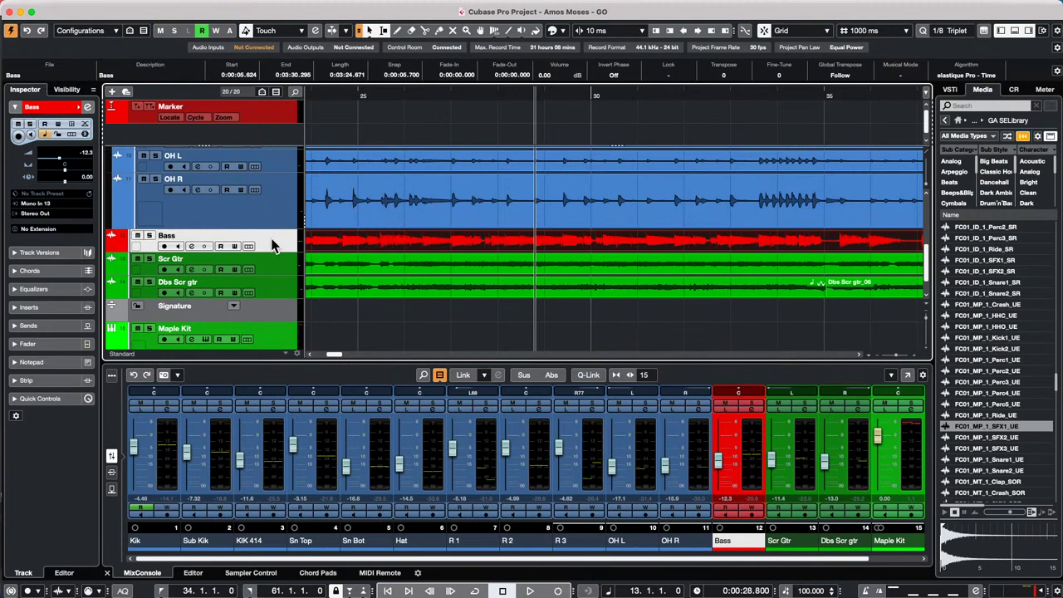
- Load Distortion > VST Bass Amp into the Bass track's first insert slot, then close its window
left_click(53, 307)
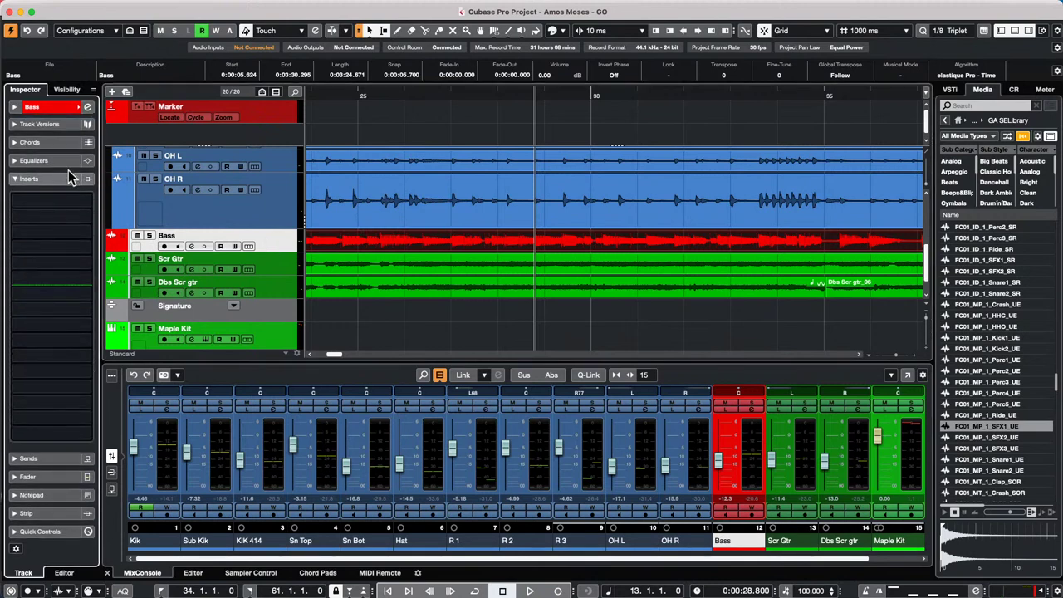
left_click(87, 203)
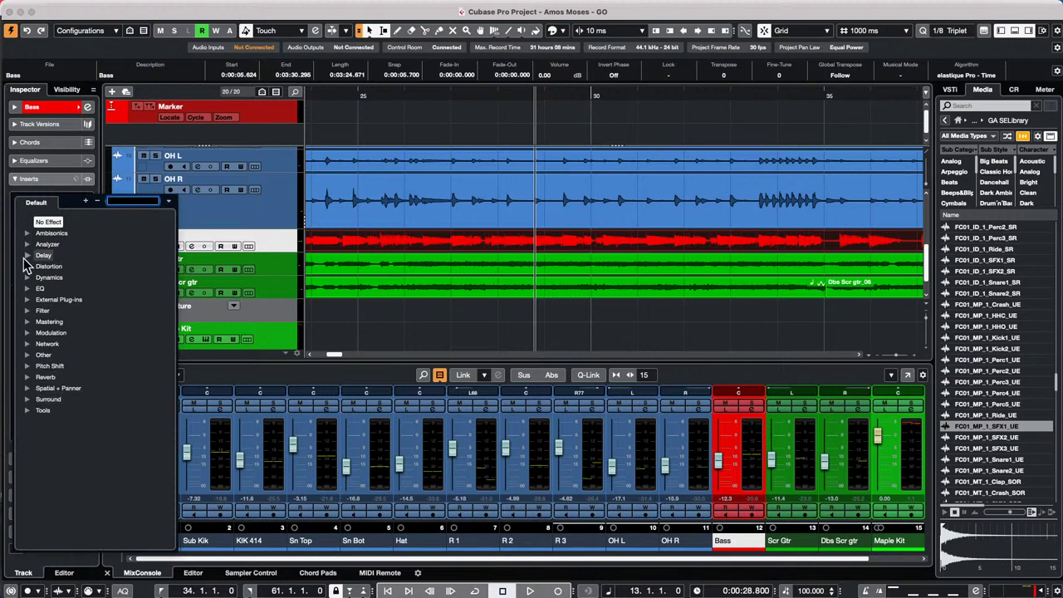
left_click(27, 266)
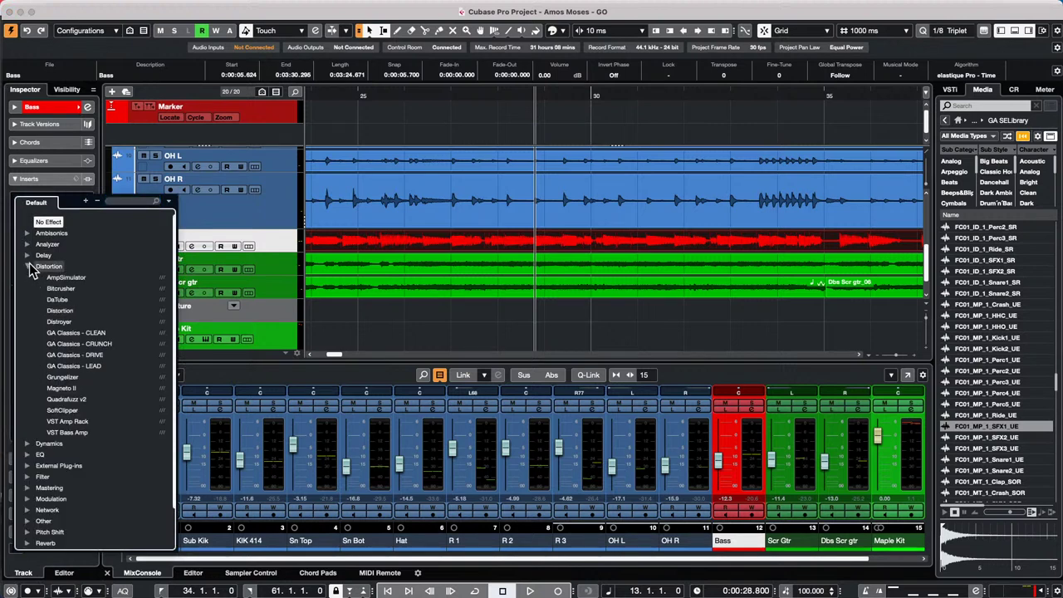
left_click(76, 430)
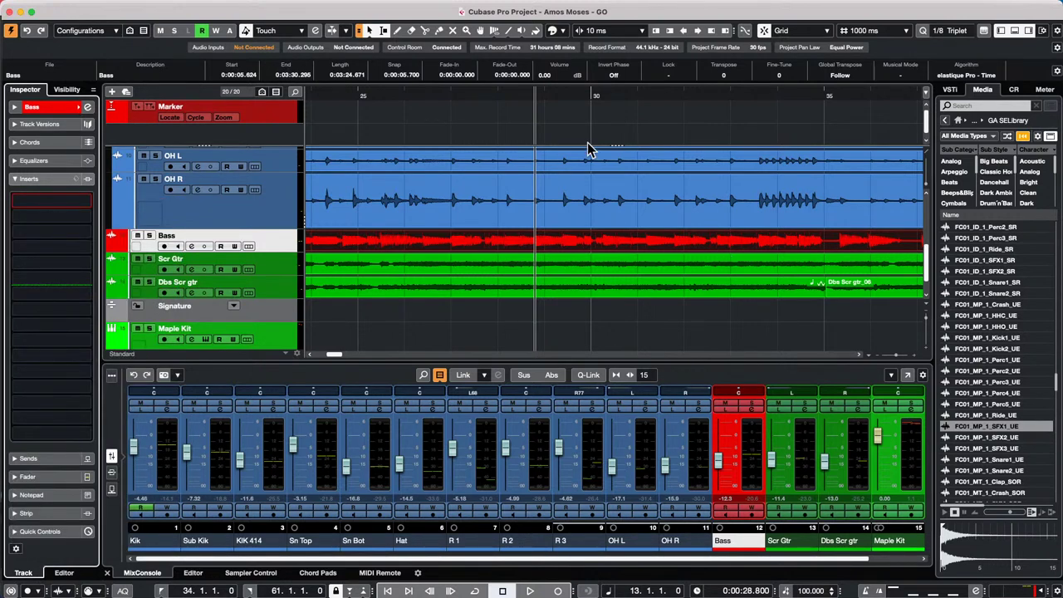
right_click(666, 293)
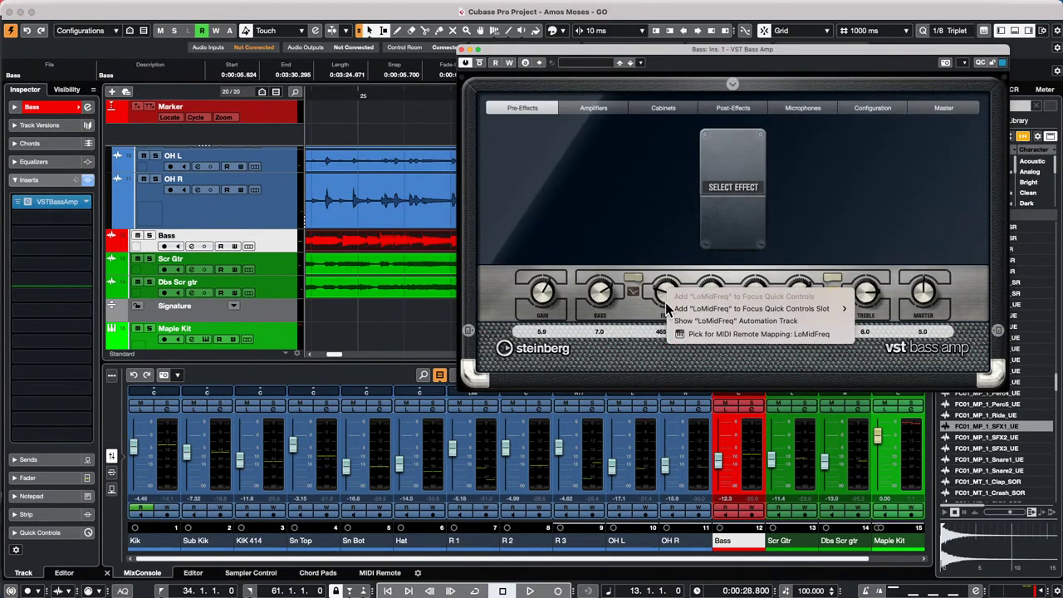
left_click(661, 280)
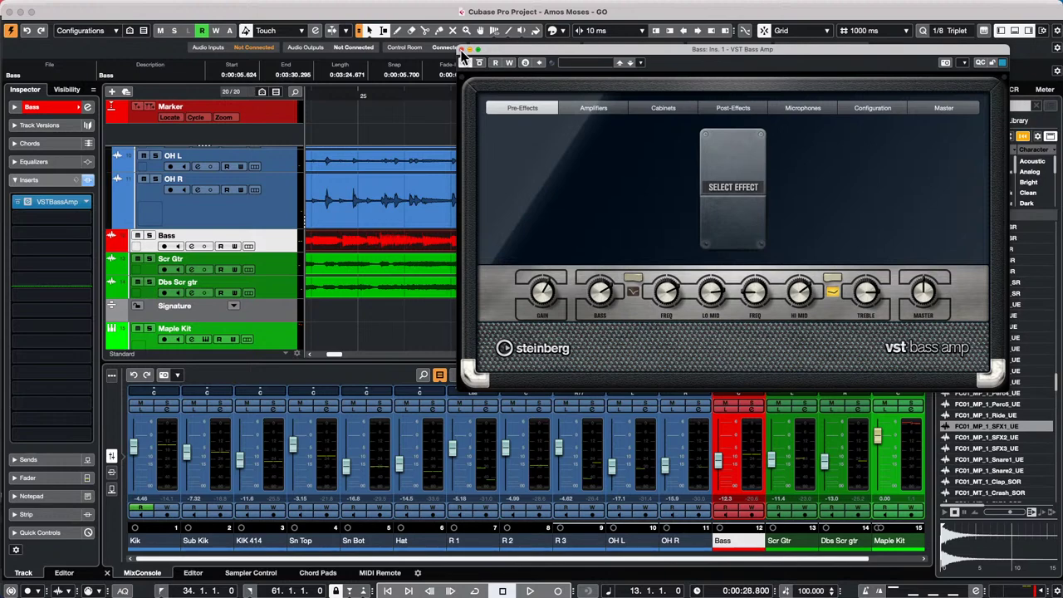
left_click(461, 49)
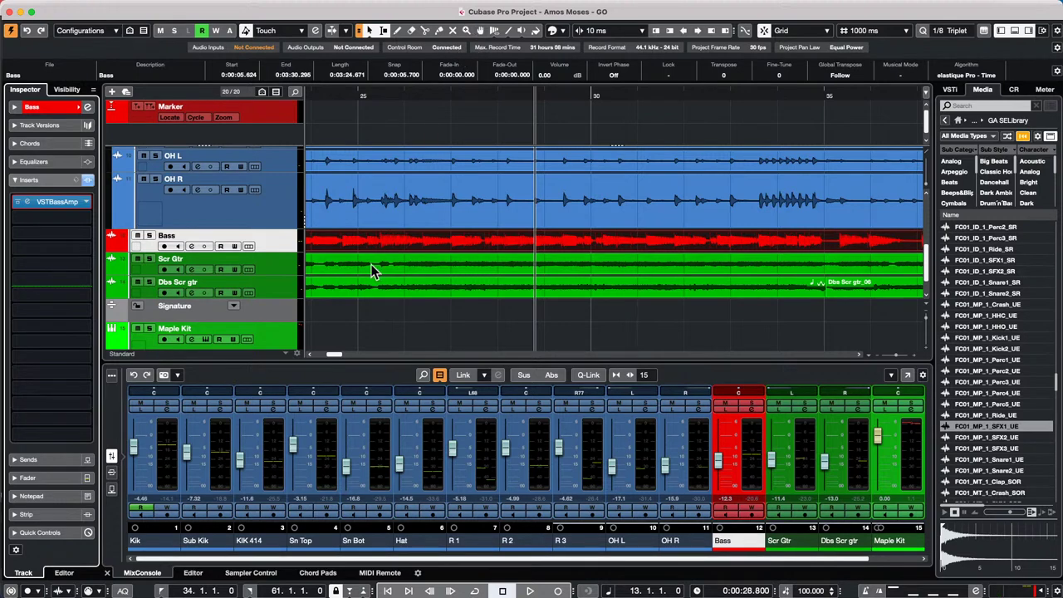
- Open schubert 2nd HALion 5 DOUBLE.cpr from Recent Projects and activate it
left_click(332, 97)
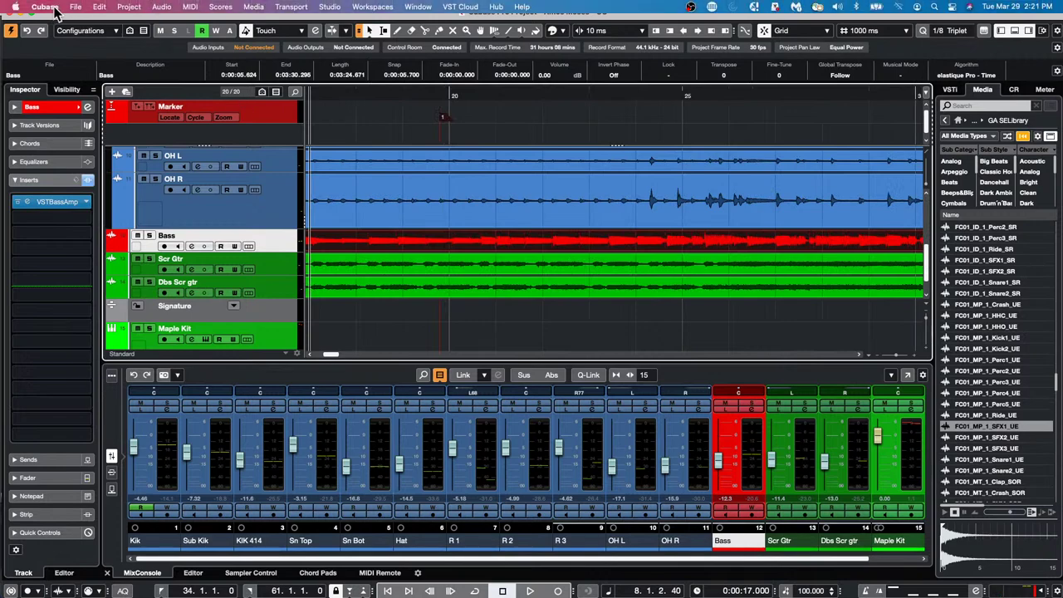
left_click(74, 7)
mouse_move(95, 242)
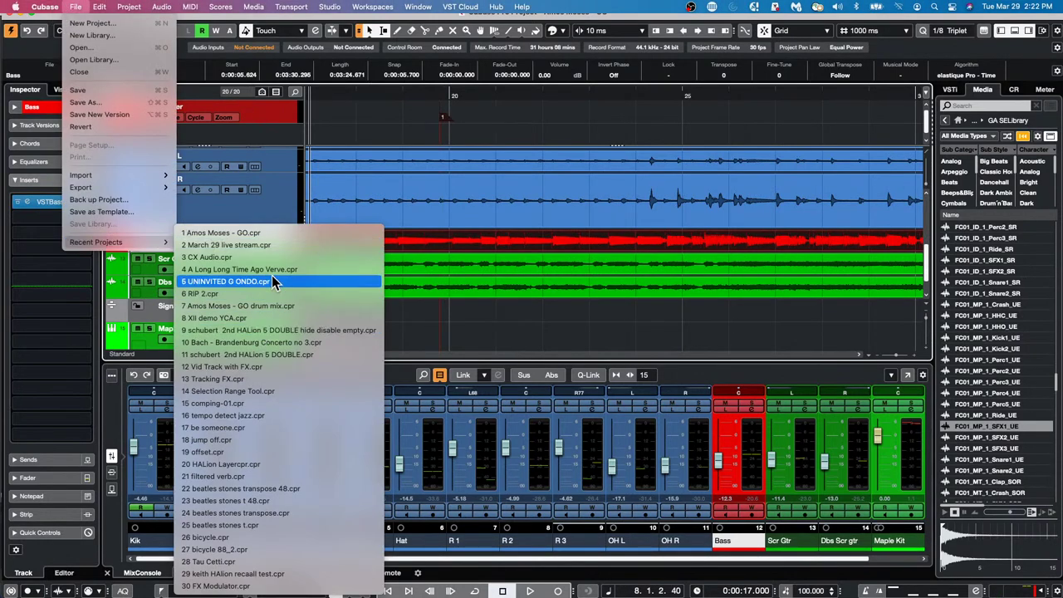
left_click(307, 354)
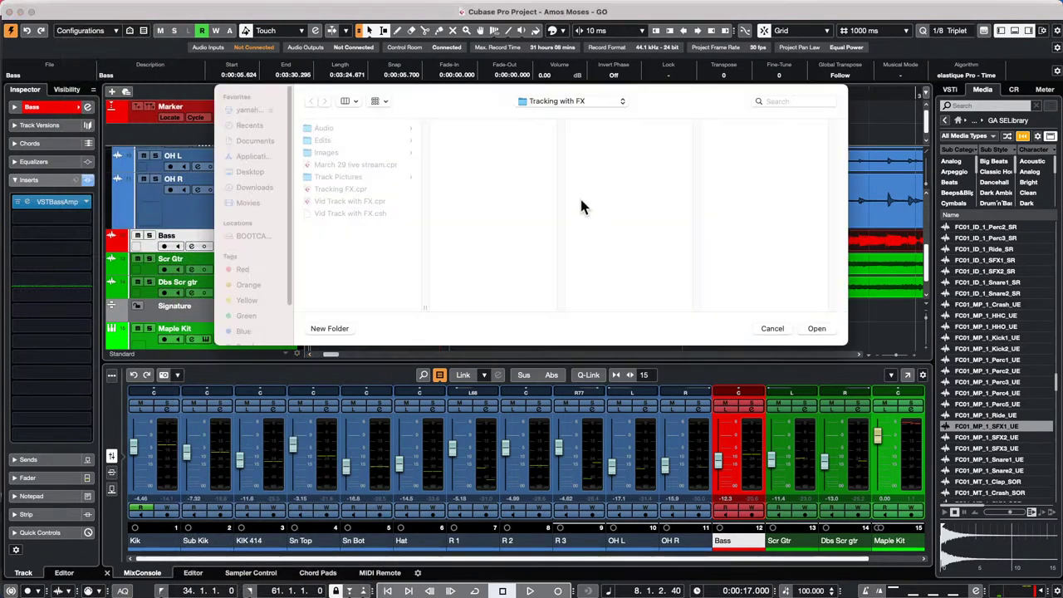
left_click(820, 329)
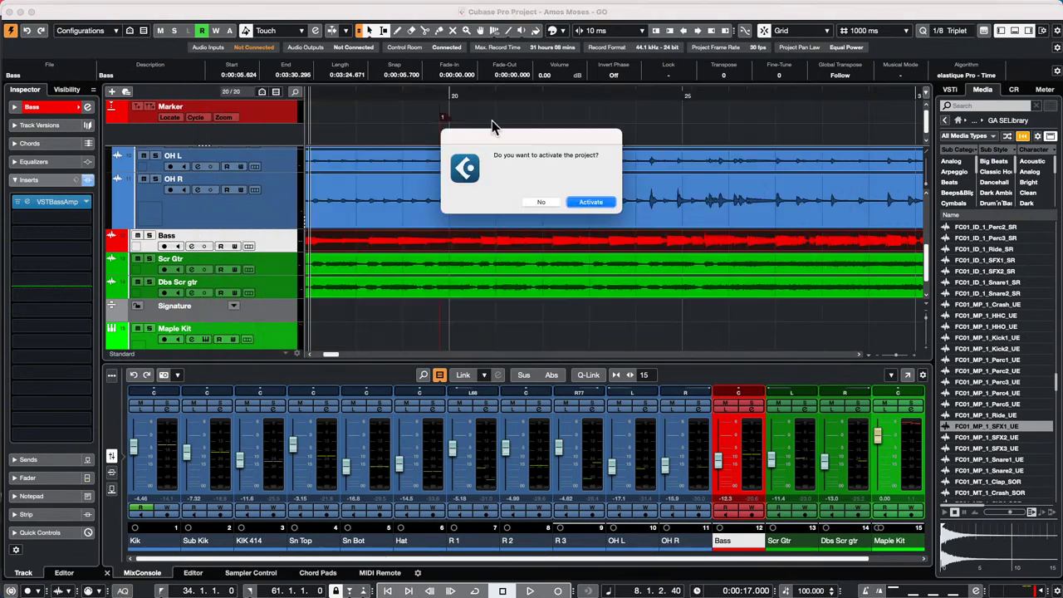
left_click(589, 202)
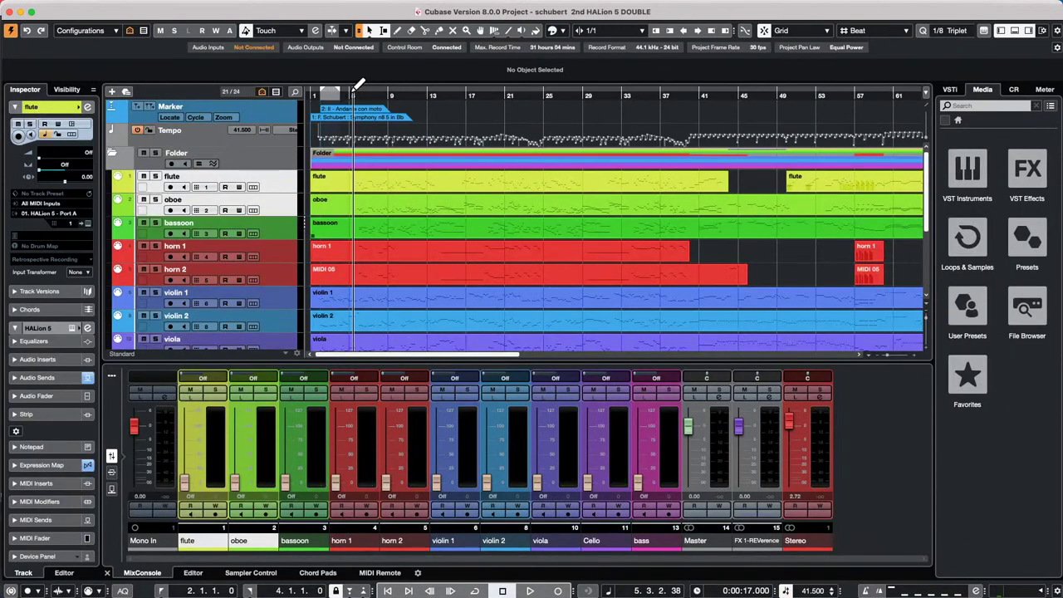
- Zoom out to the whole project, select all parts and delete them
left_click_drag(387, 95, 266, 34)
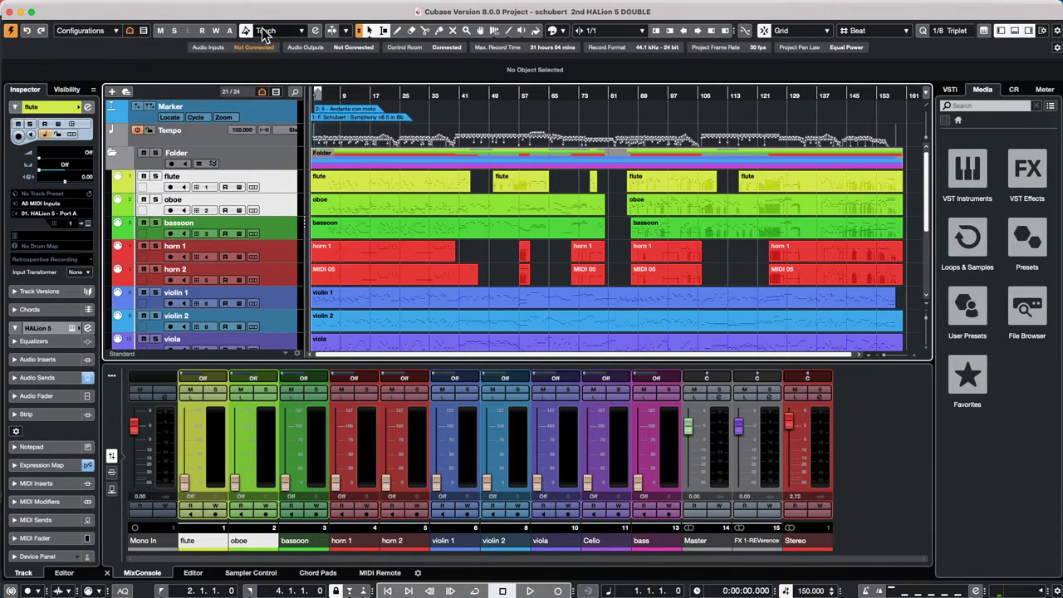
left_click(611, 282)
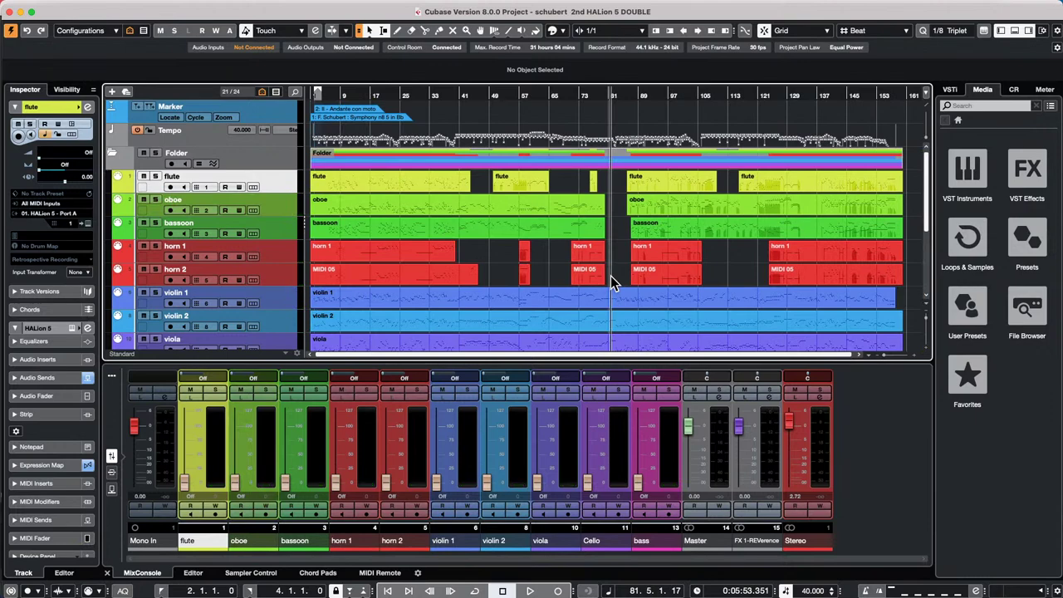
key("super+a")
key("Delete")
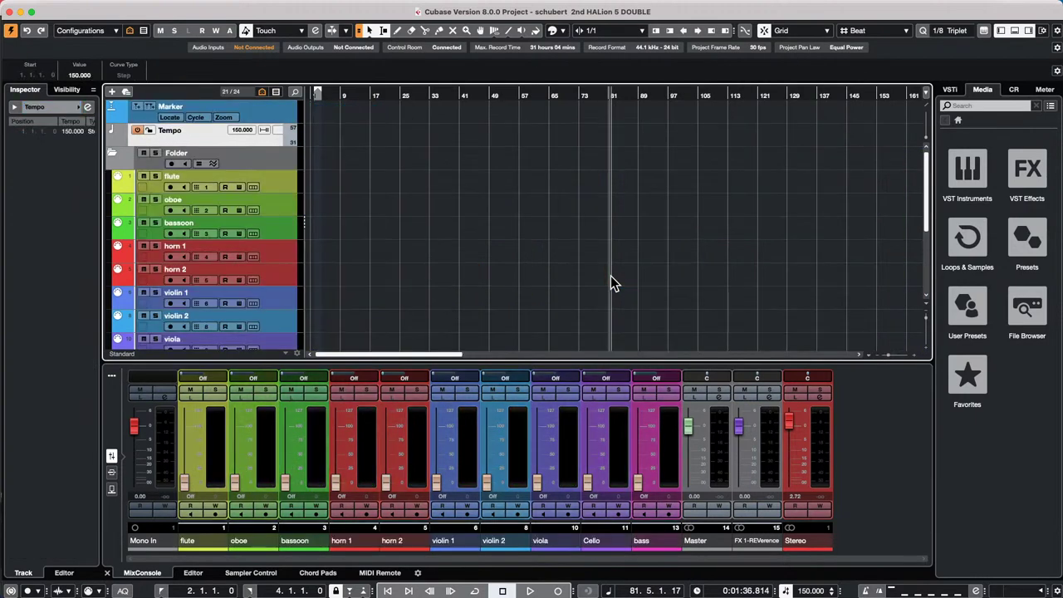
- Review the emptied track list from the Tempo track downward, browsing the Media and File menus
left_click(201, 130)
scroll(240, 191, "down", 5)
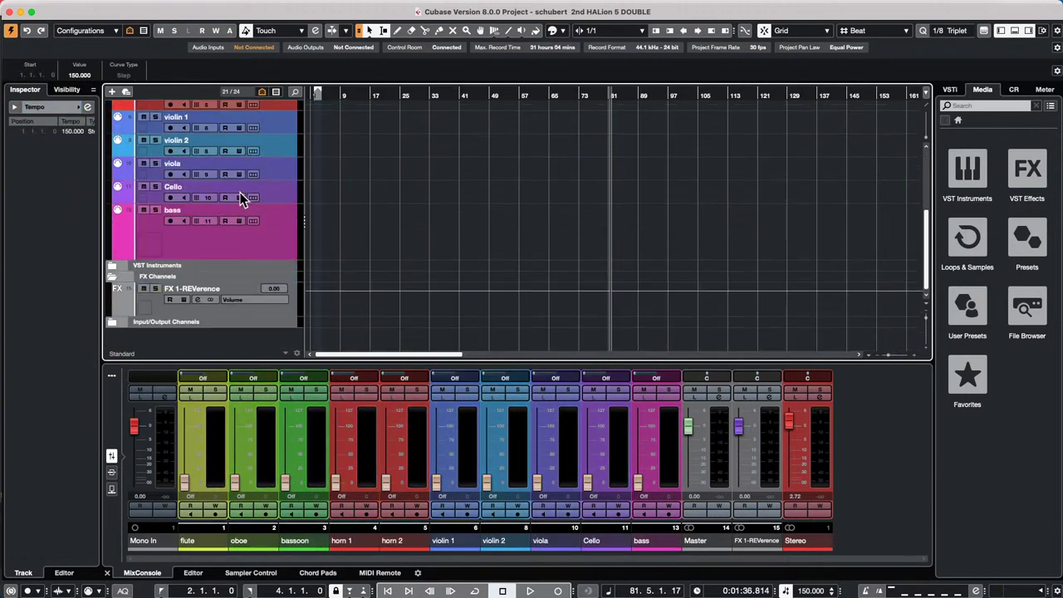
scroll(239, 187, "down", 2)
left_click(254, 7)
left_click(473, 237)
left_click(75, 6)
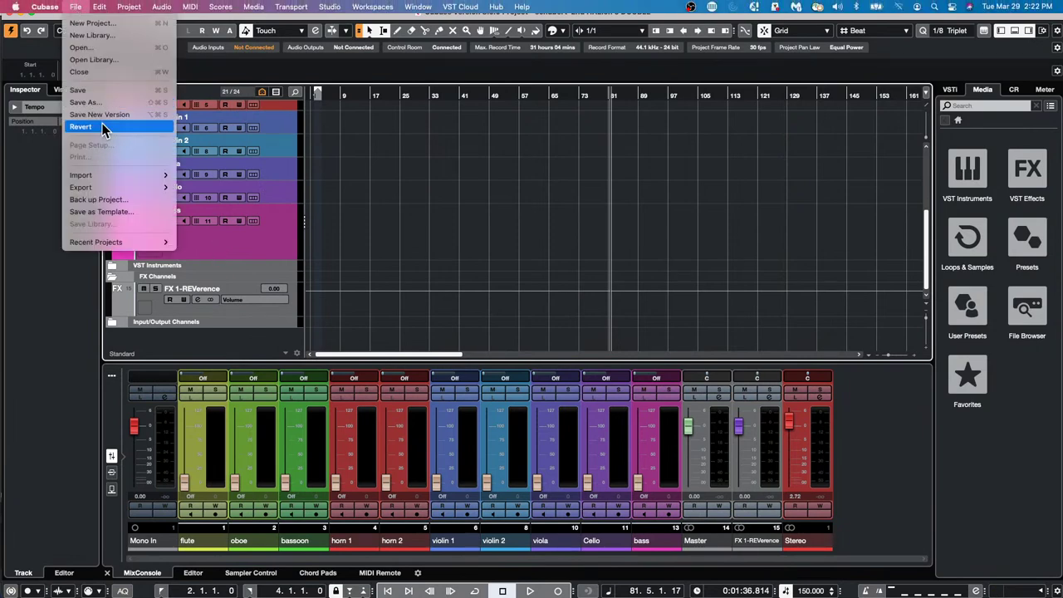
- Save the emptied project as a template named 'template March 29'
left_click(103, 213)
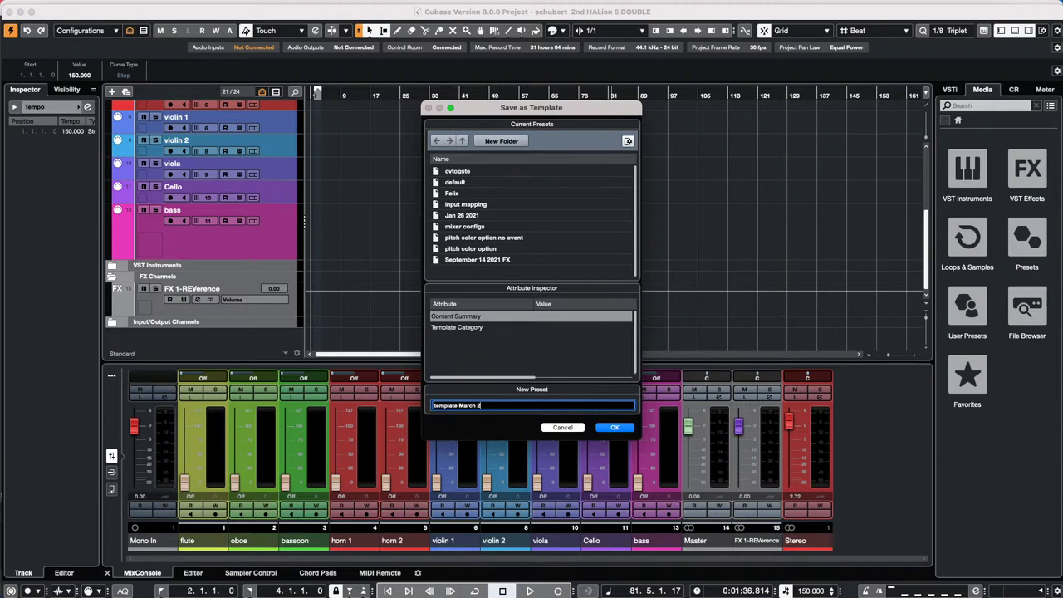
key("Return")
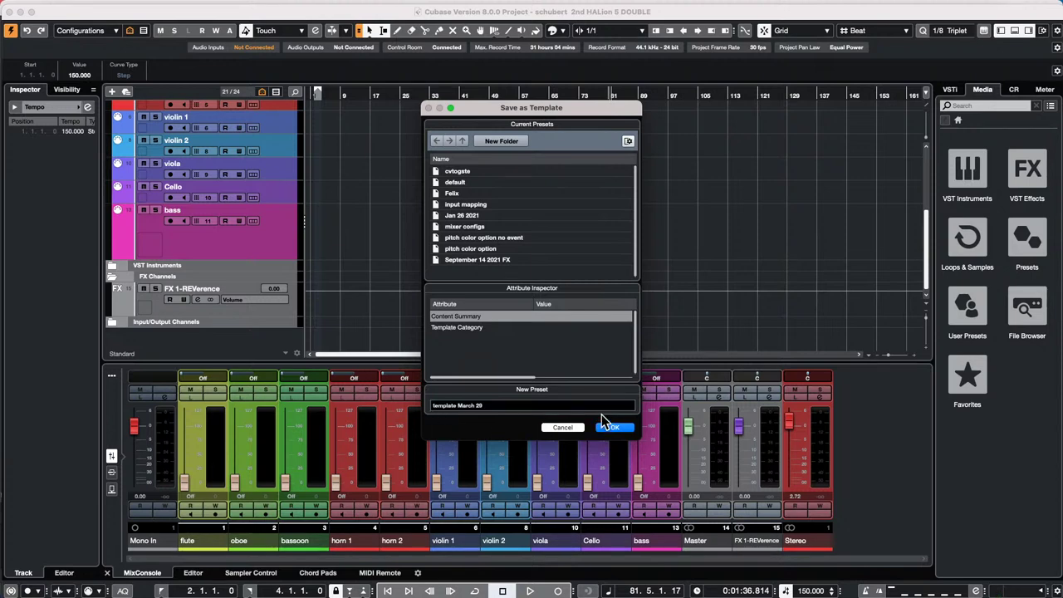
left_click(613, 427)
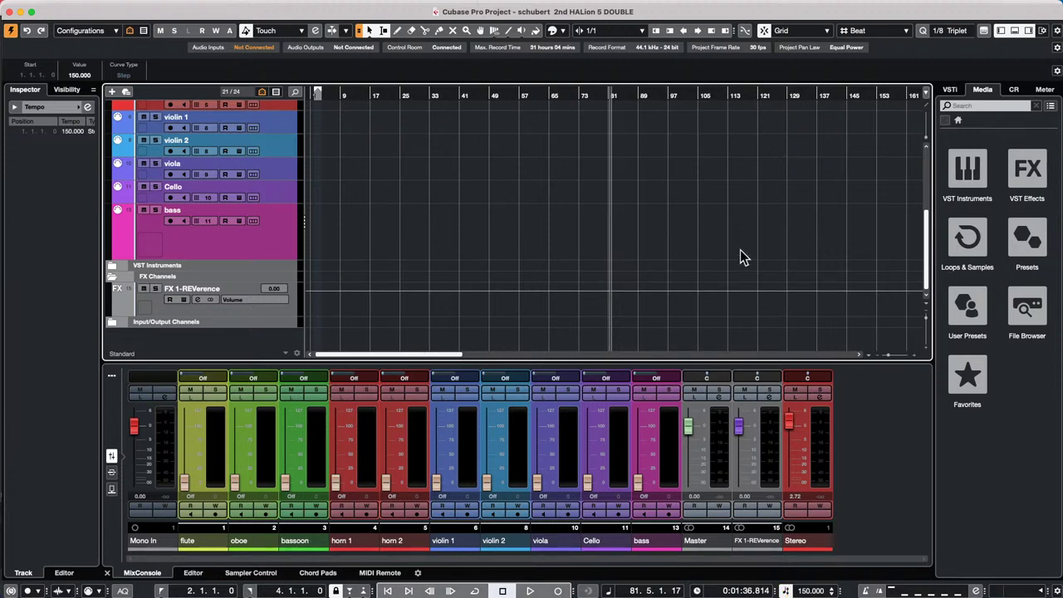
mouse_move(191, 4)
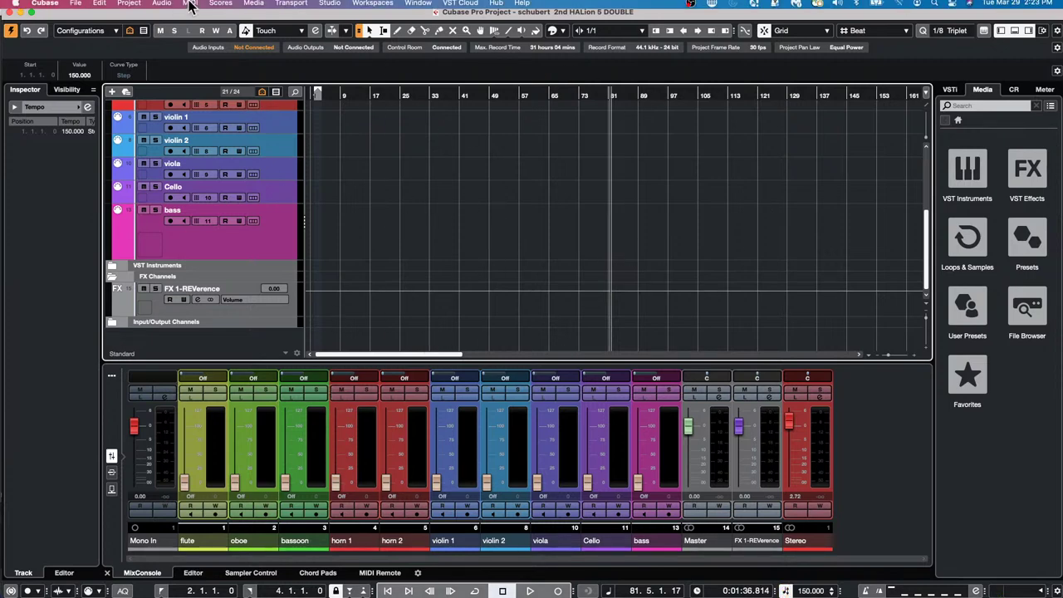
left_click(75, 6)
left_click(87, 18)
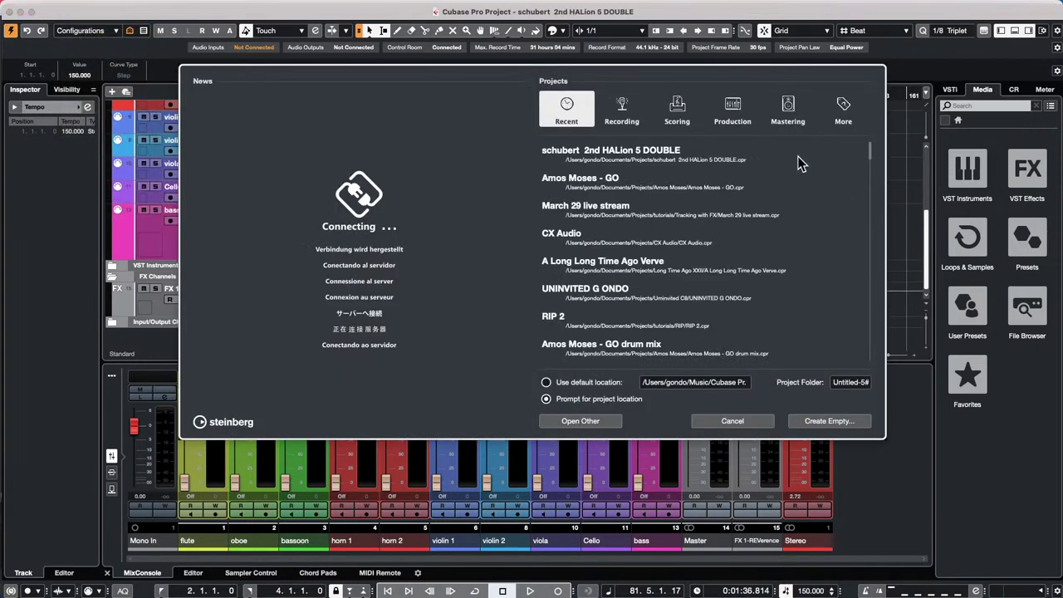
left_click(844, 108)
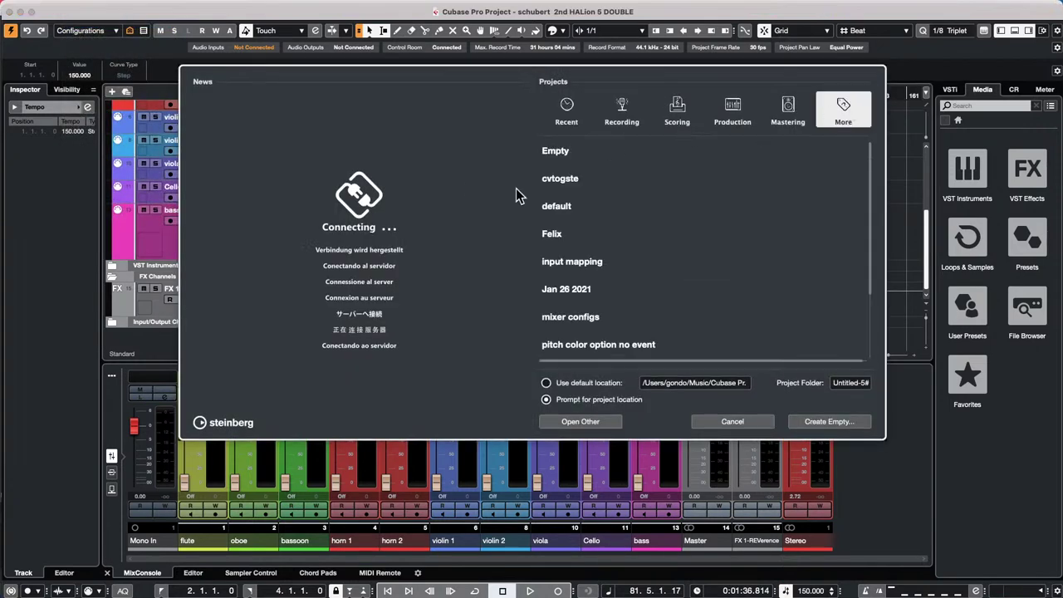
scroll(752, 215, "down", 3)
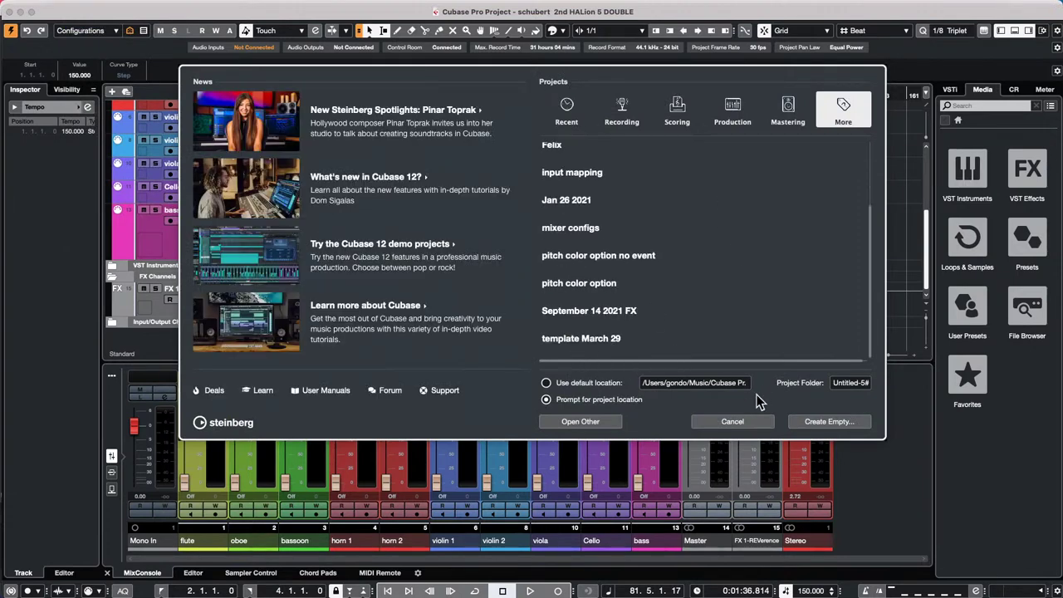
left_click(712, 420)
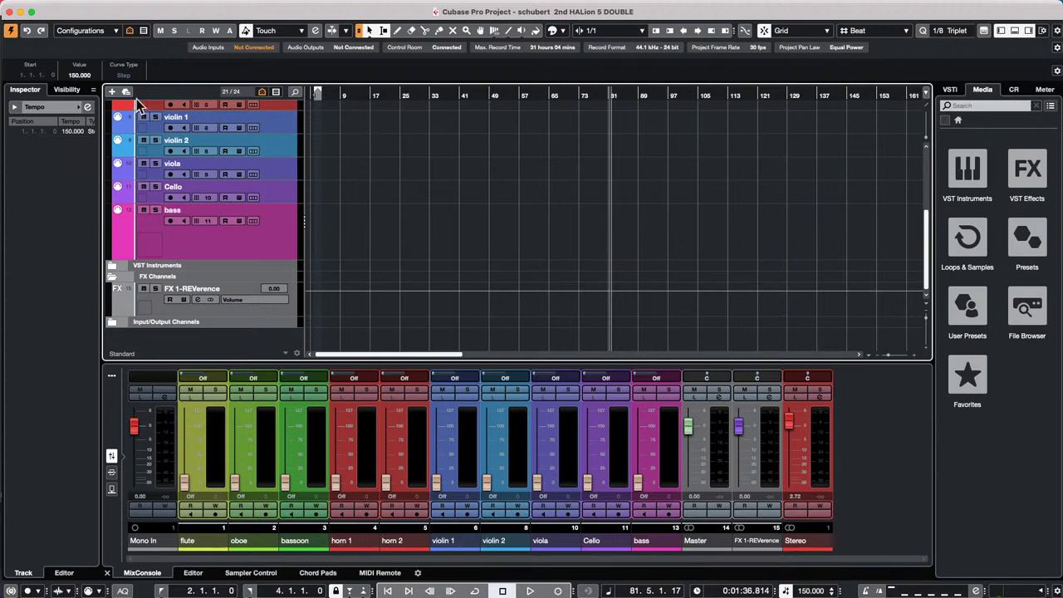
- Start an empty new project from the Hub and bring up the folder chooser
left_click(74, 7)
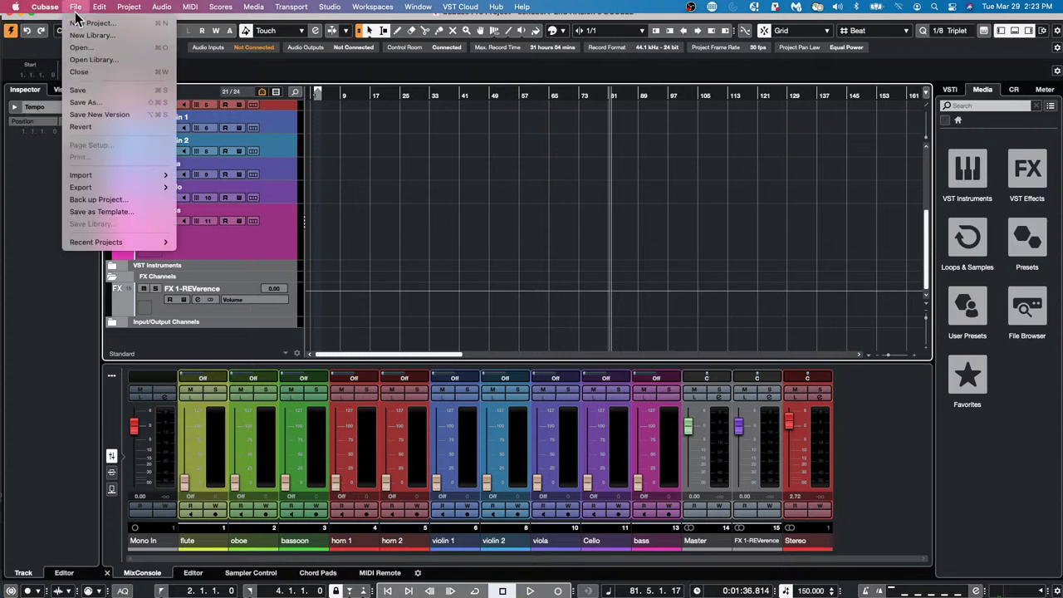
mouse_move(133, 241)
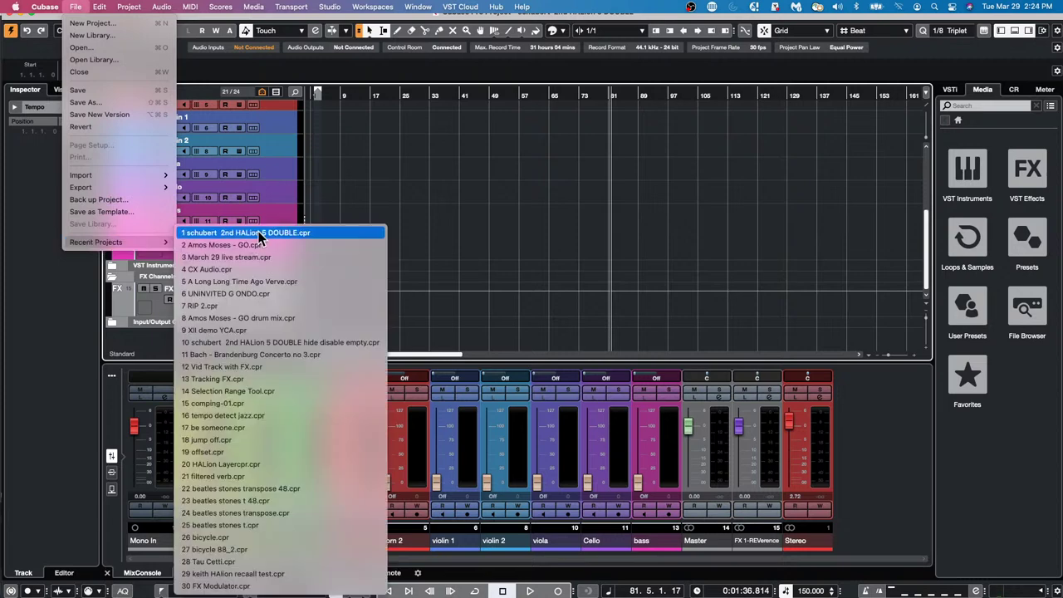
left_click(497, 140)
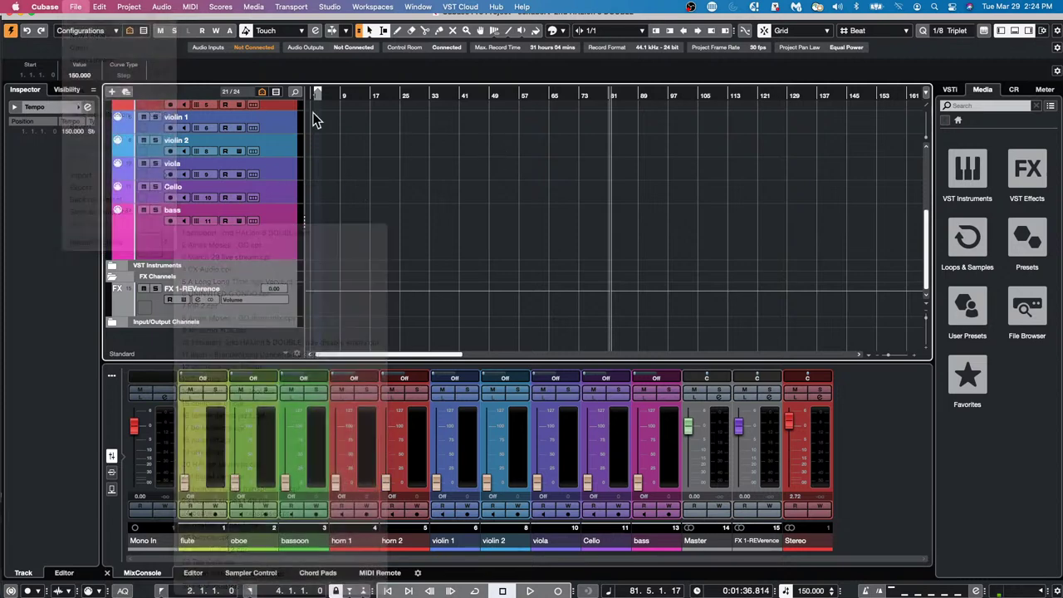
left_click(75, 7)
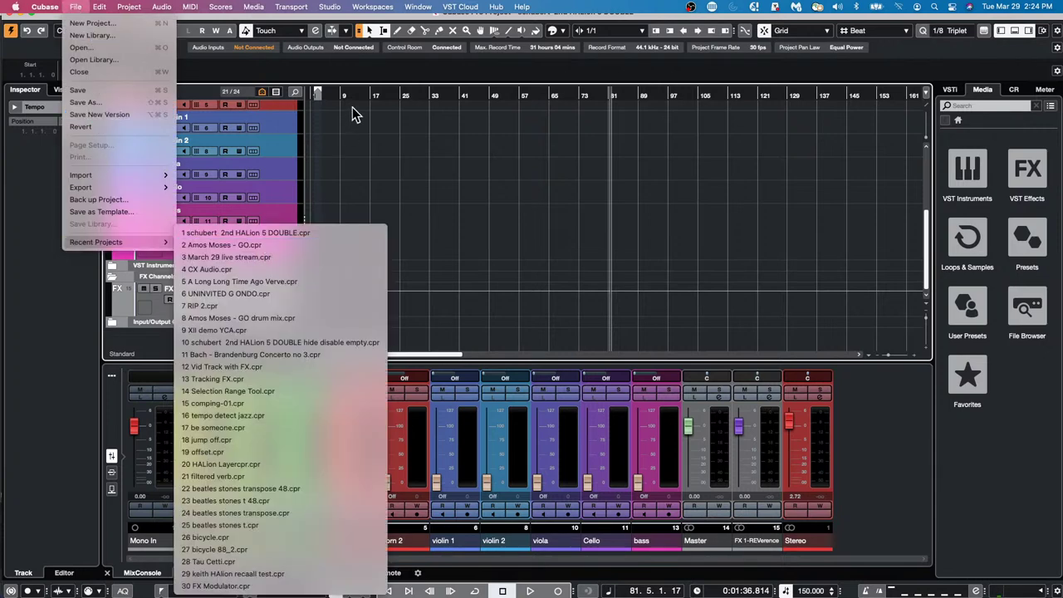
left_click(91, 24)
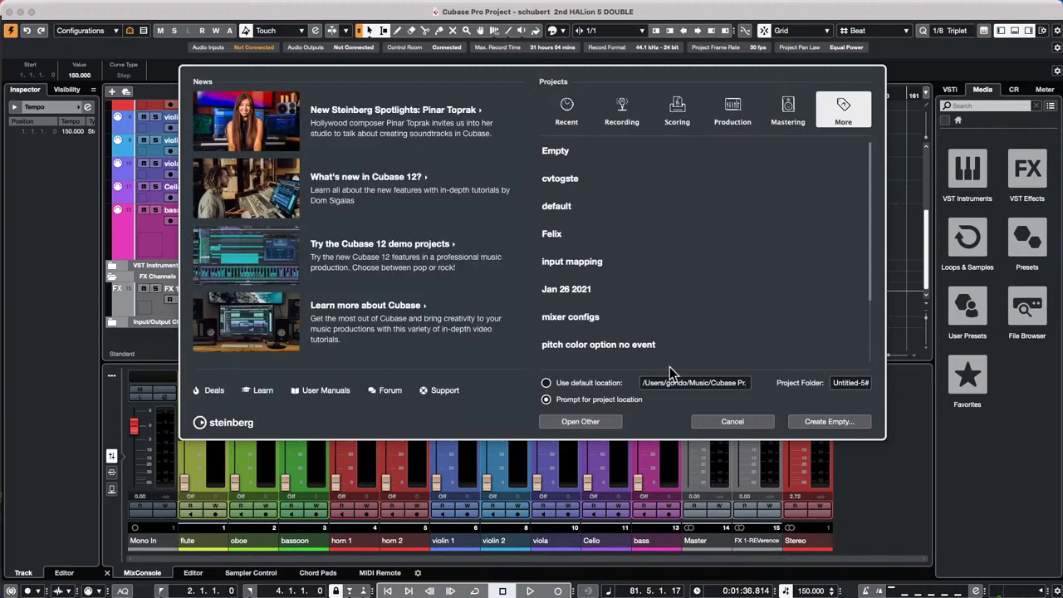
key("Return")
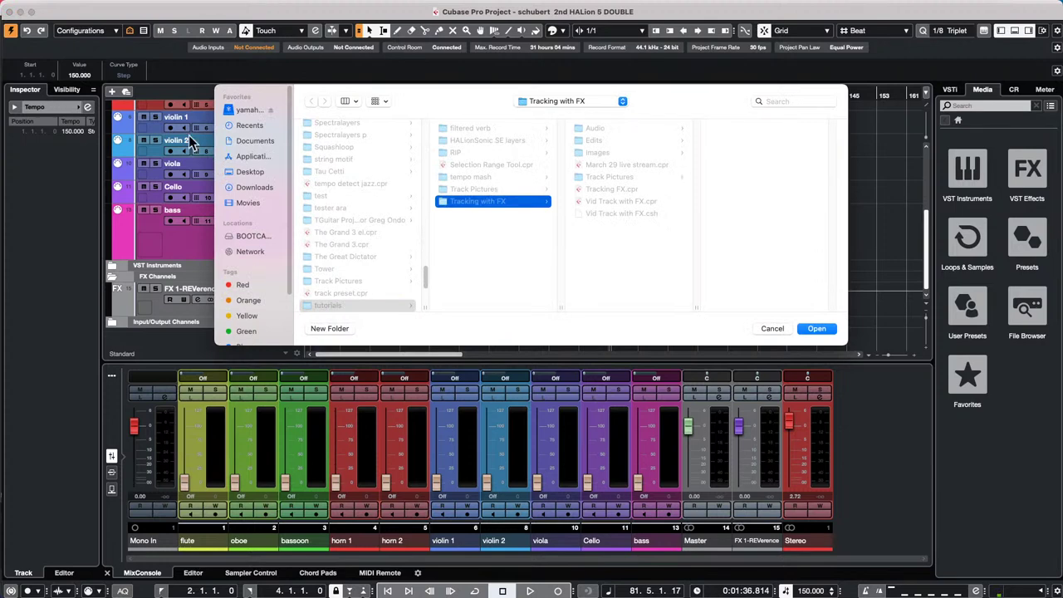
- Confirm the project folder and add seven audio tracks, Audio 01 to Audio 07
left_click(817, 328)
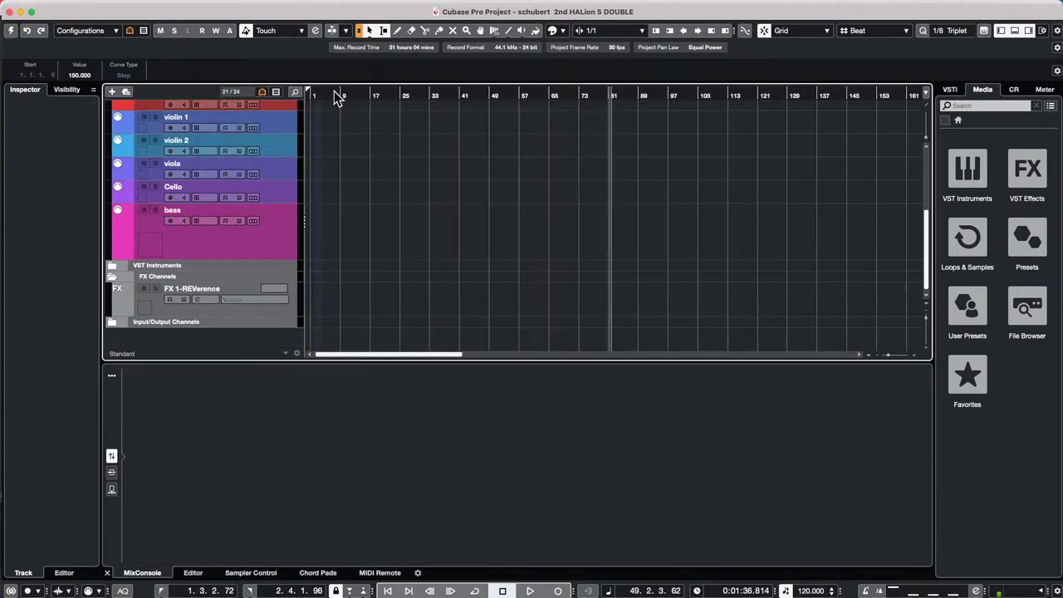
right_click(191, 172)
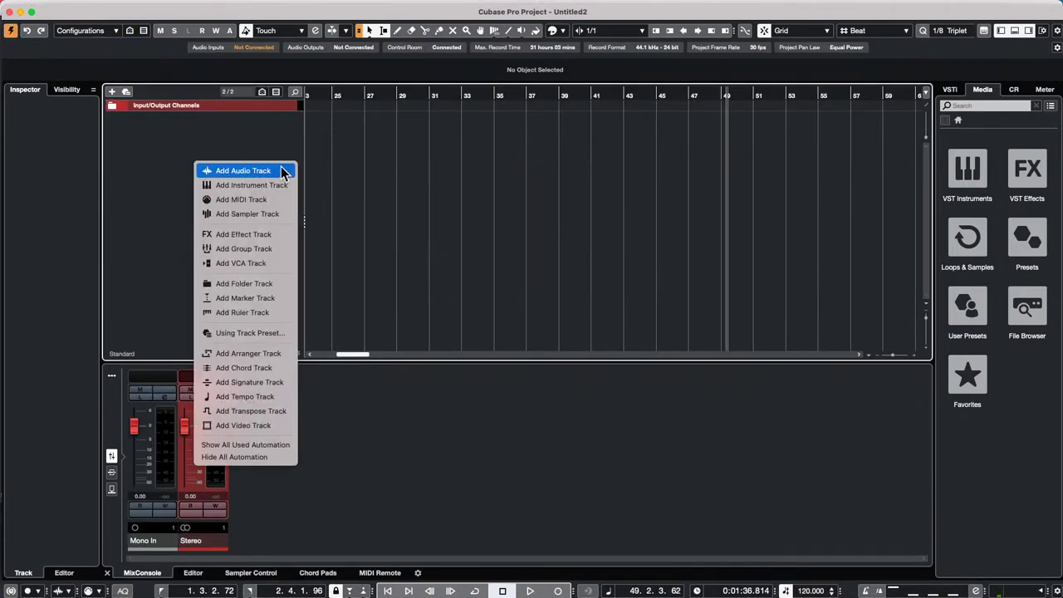
left_click(280, 171)
scroll(548, 267, "up", 6)
left_click(539, 297)
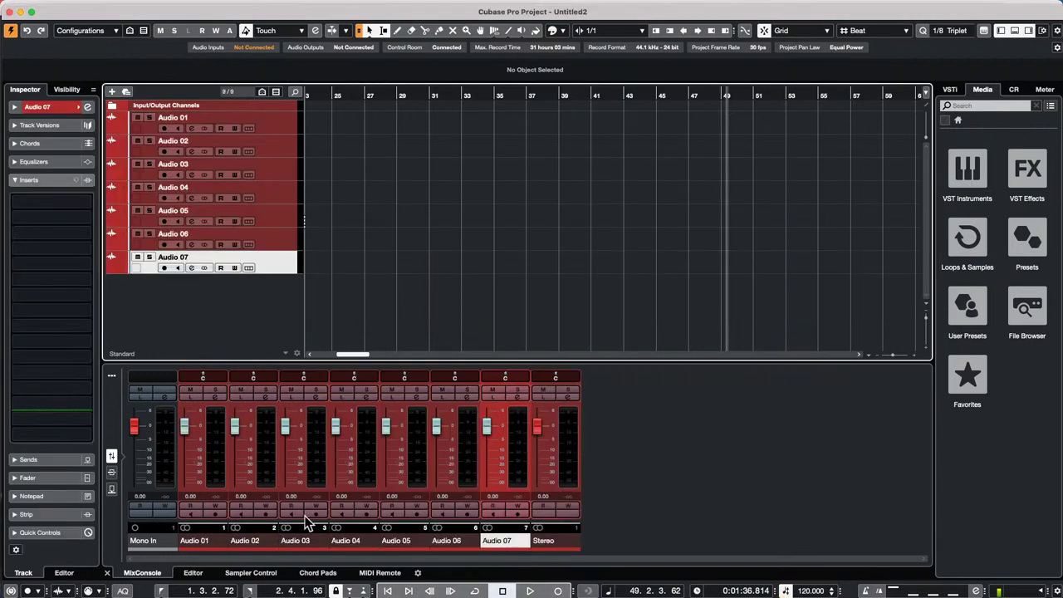
- Select all seven tracks, enable Q-Link in the MixConsole, and show the insert slots
left_click(211, 466)
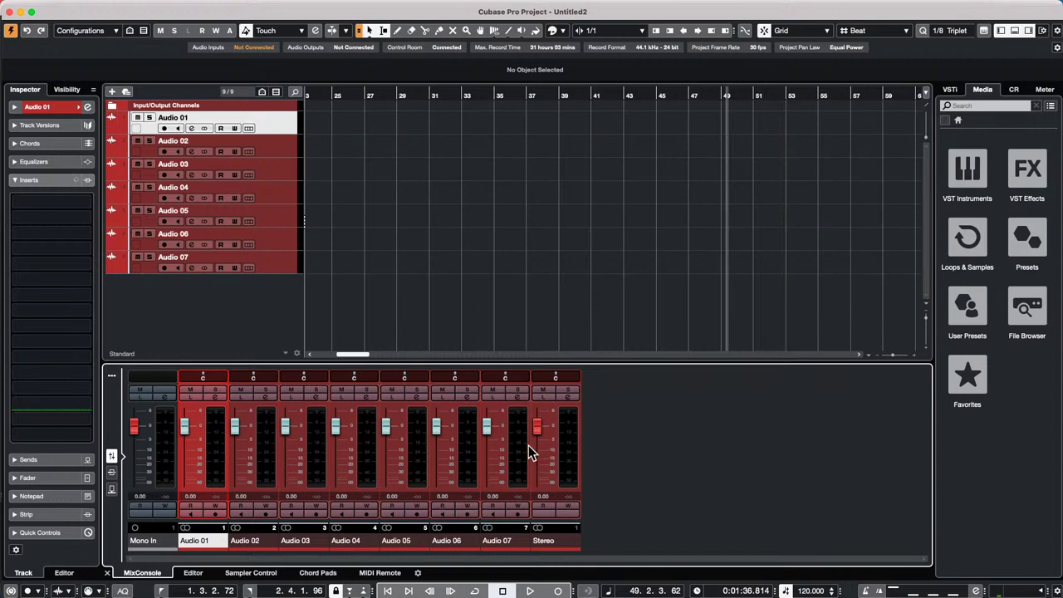
left_click(517, 453)
left_click(111, 376)
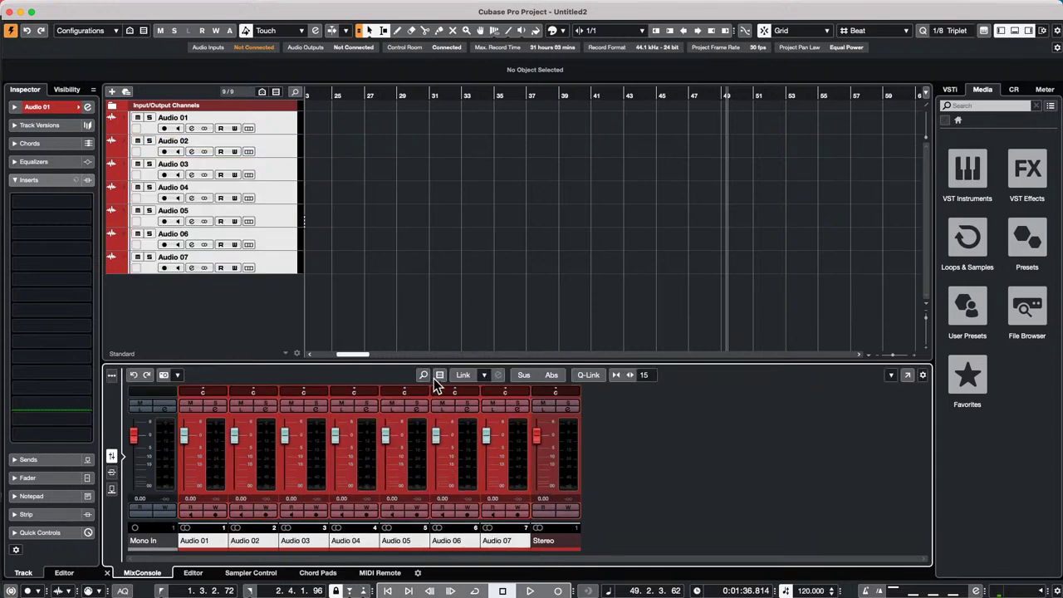
left_click(584, 378)
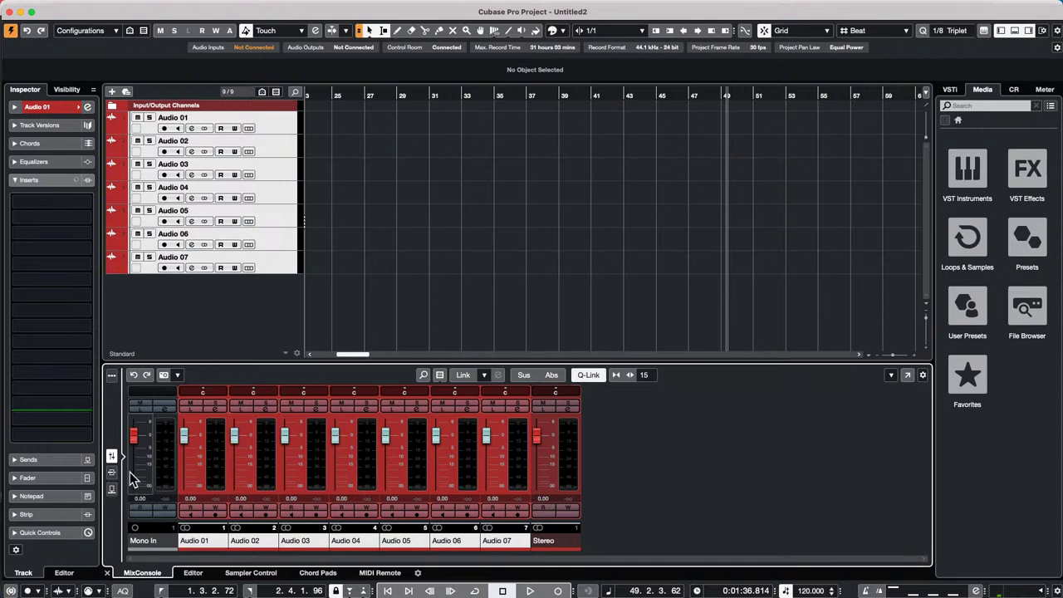
left_click(116, 472)
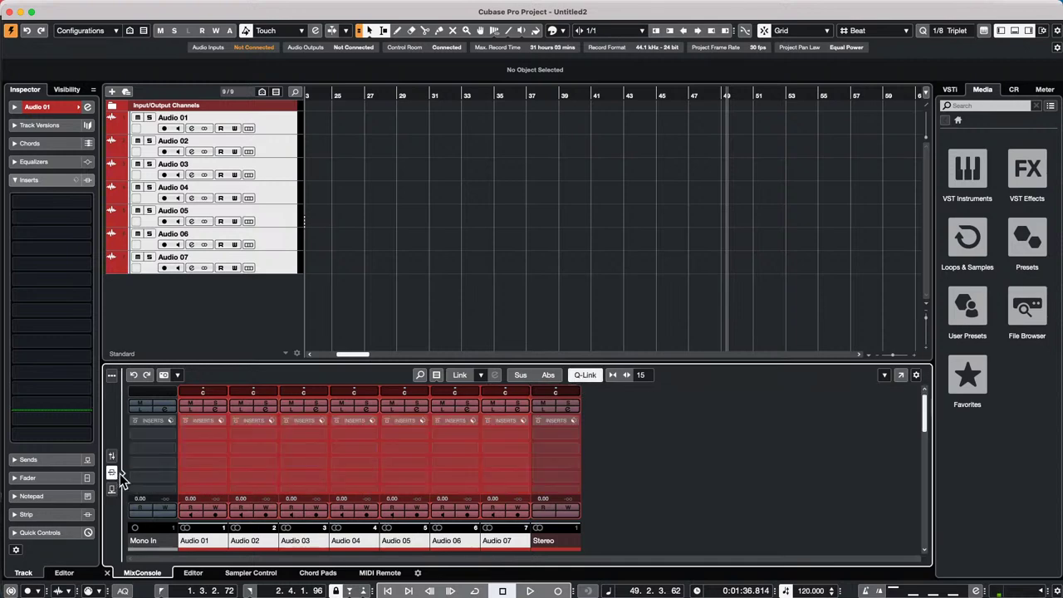
- Load EQ > DJ-Eq in insert slot 1 and Delay > ModMachine in slot 2 on all seven channels
left_click(223, 435)
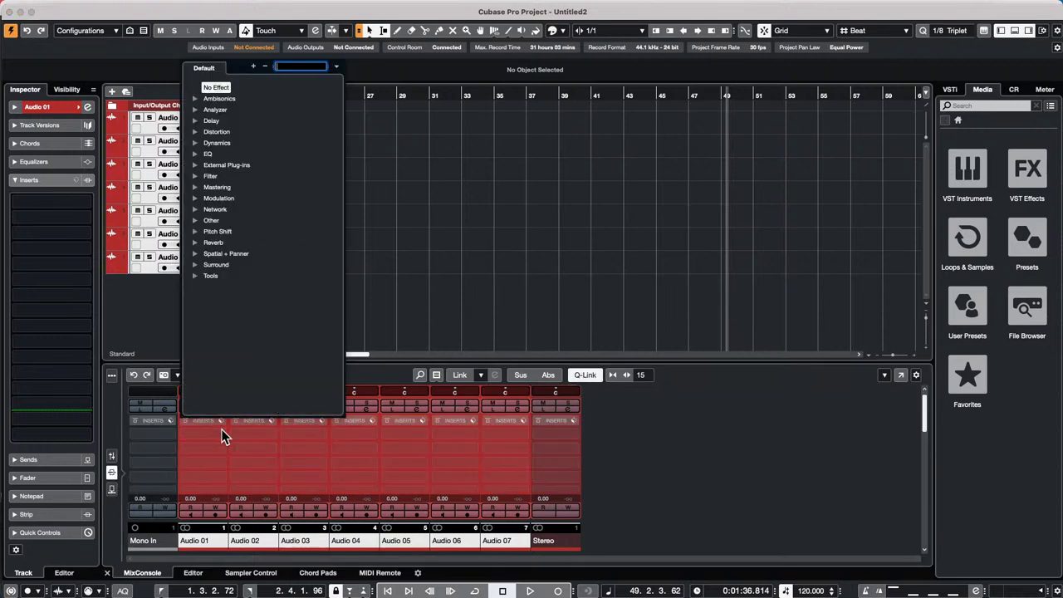
left_click(207, 154)
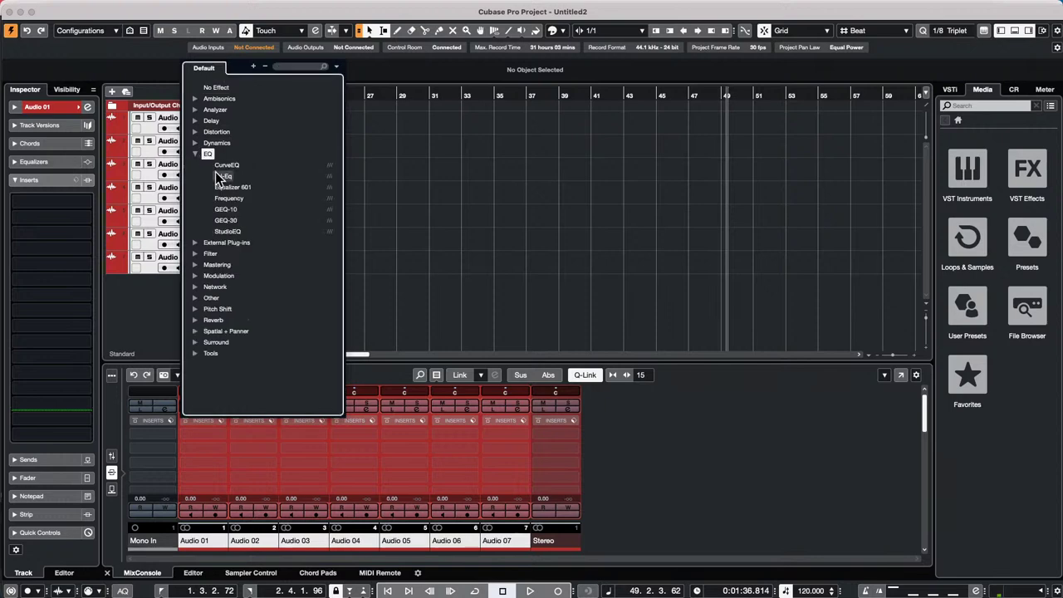
left_click(221, 171)
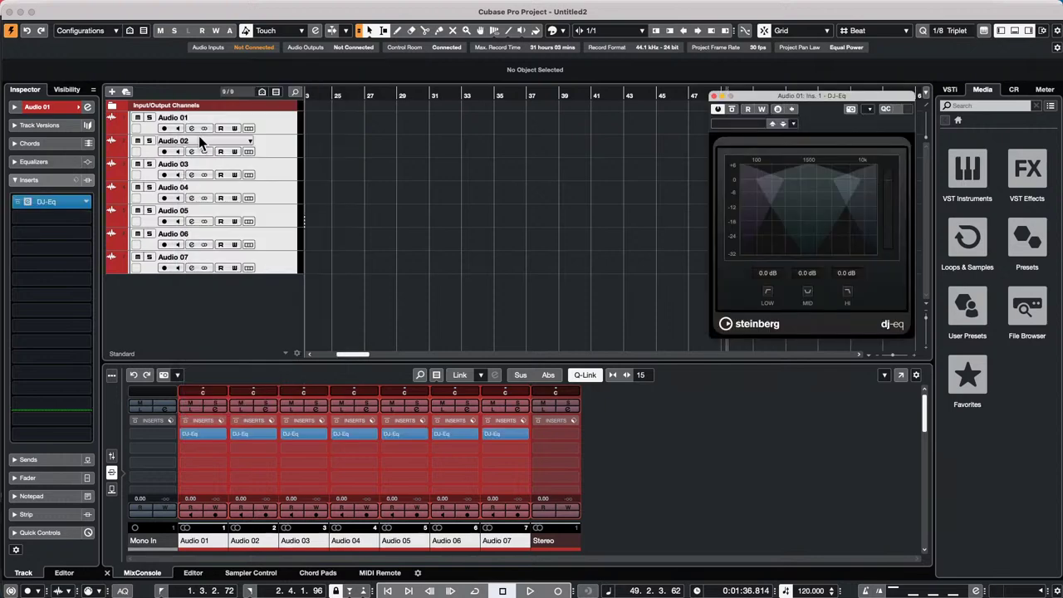
left_click(224, 452)
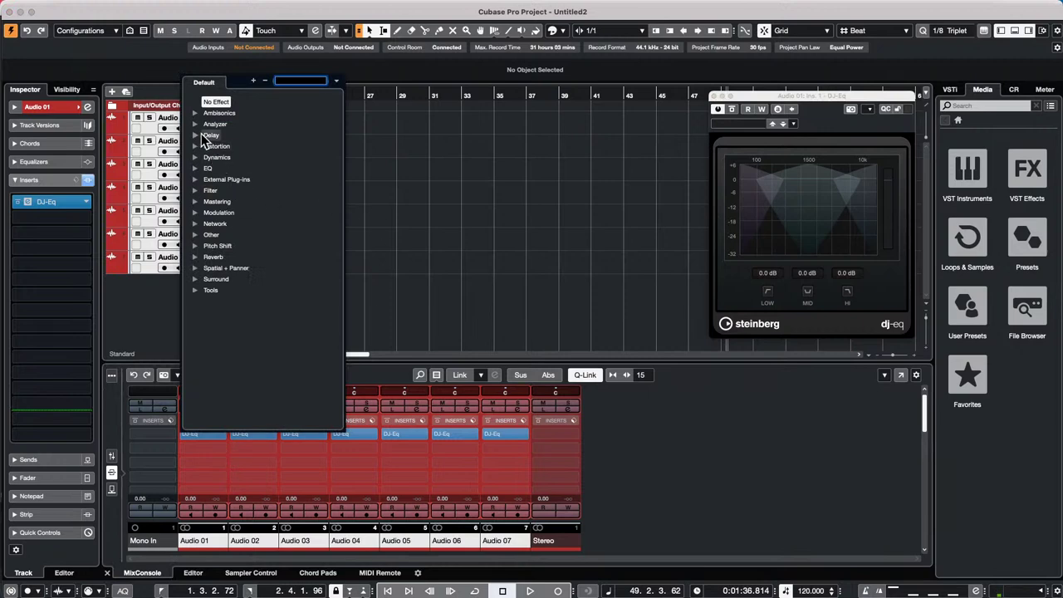
left_click(199, 134)
left_click(223, 147)
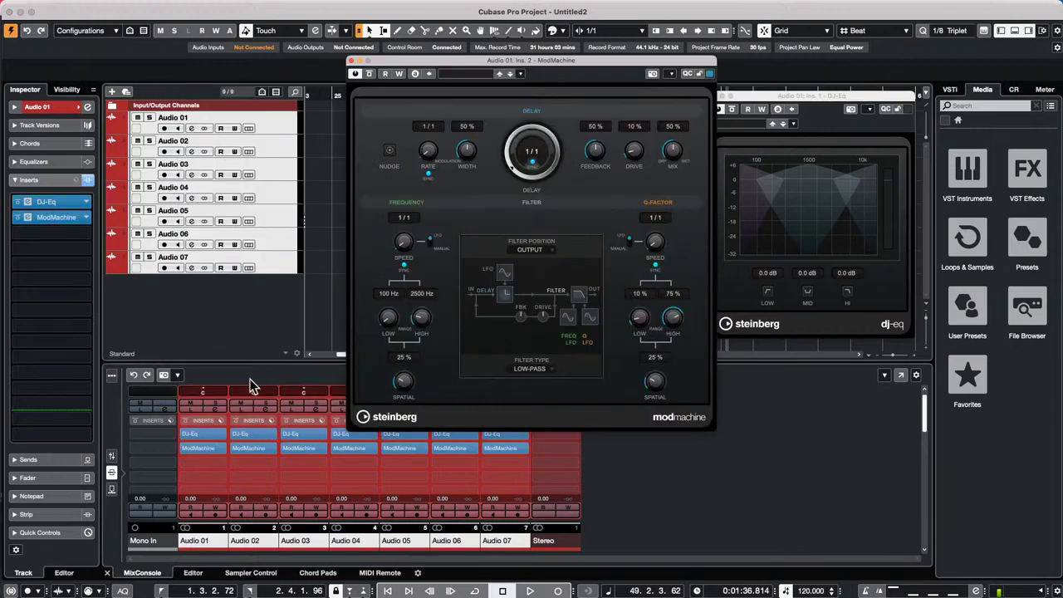
left_click(350, 62)
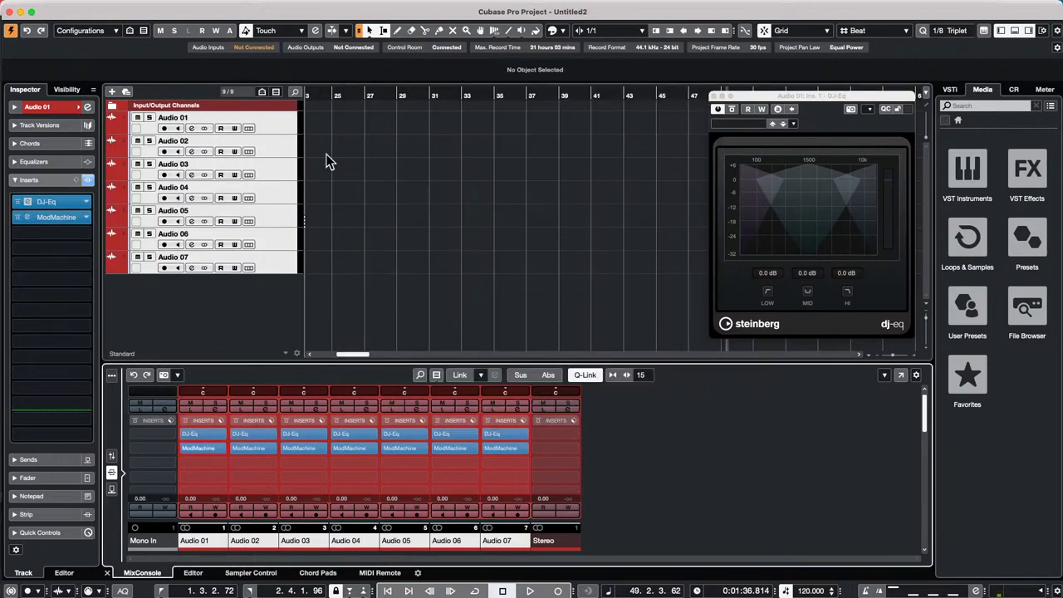
- Explore Audio 01's insert rack options, toggling the inserts' bypass off and back on
left_click(221, 420)
left_click(216, 453)
left_click_drag(220, 447, 220, 446)
left_click(220, 447)
left_click(497, 243)
left_click(221, 424)
left_click(206, 424)
left_click(186, 422)
left_click(187, 423)
- Clear Audio 01's insert rack and confirm the reset
right_click(204, 422)
left_click(240, 487)
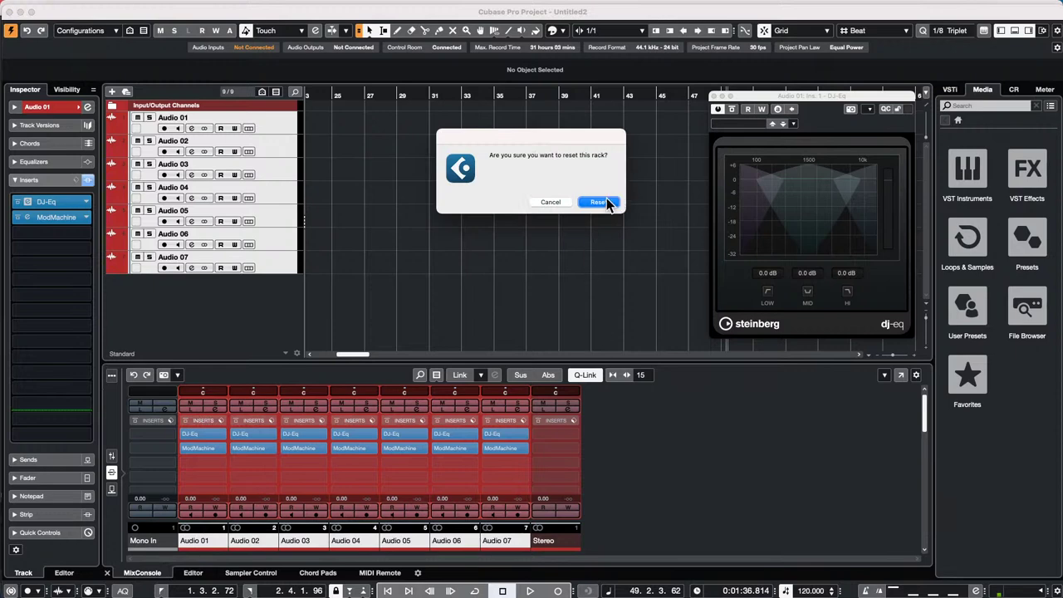
left_click(604, 202)
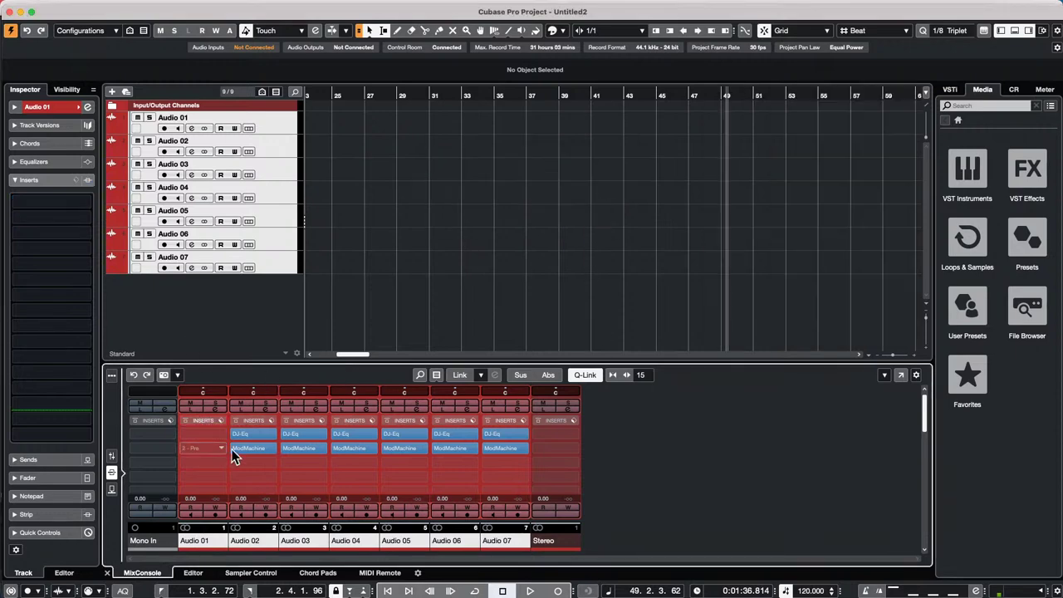
- Clear Audio 02's insert rack from the Inspector and confirm the reset
left_click(256, 446)
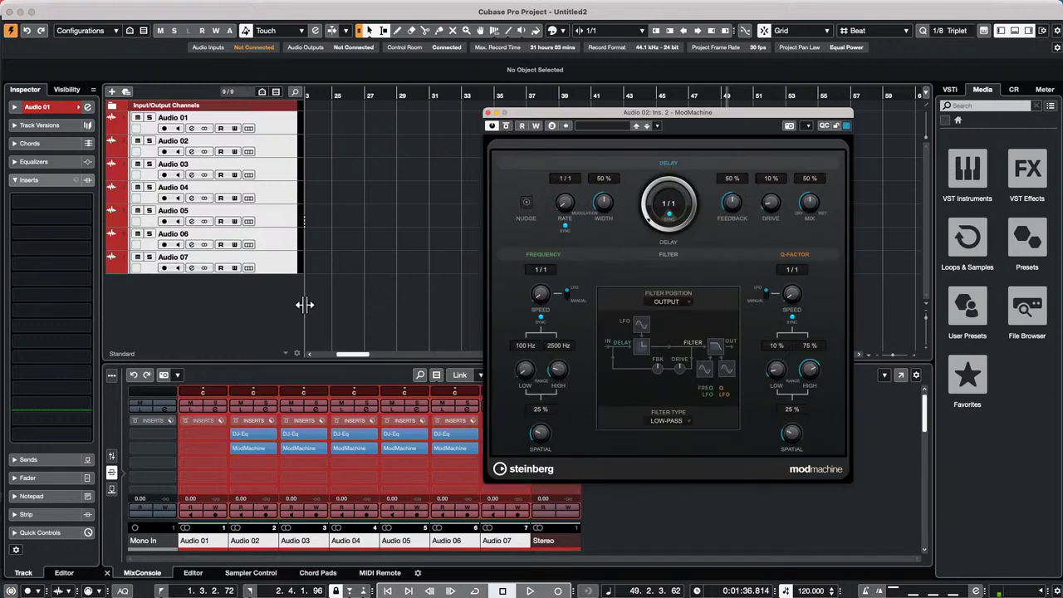
left_click(286, 147)
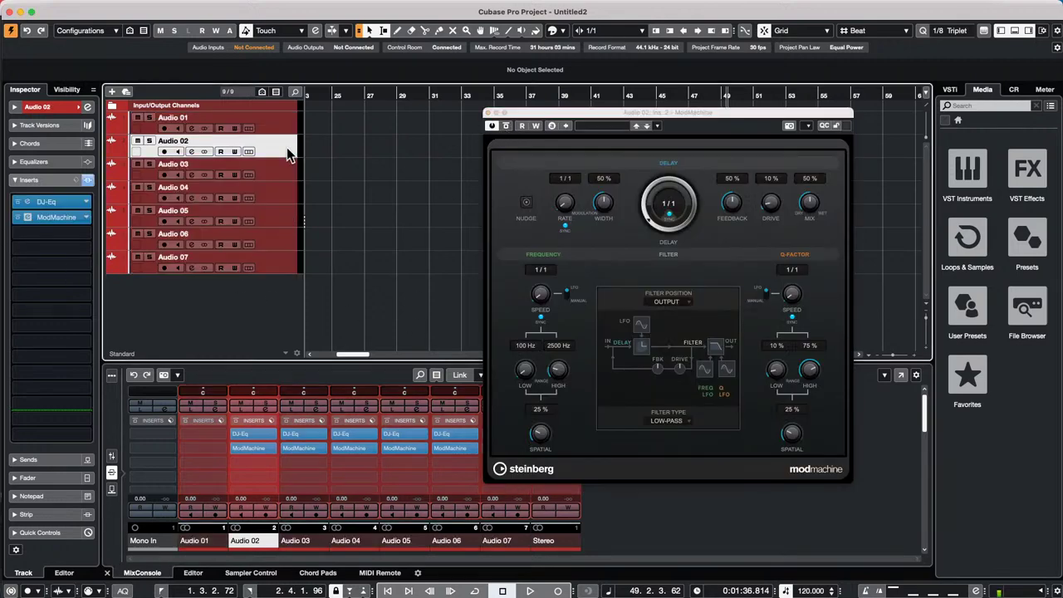
left_click(281, 266, "shift")
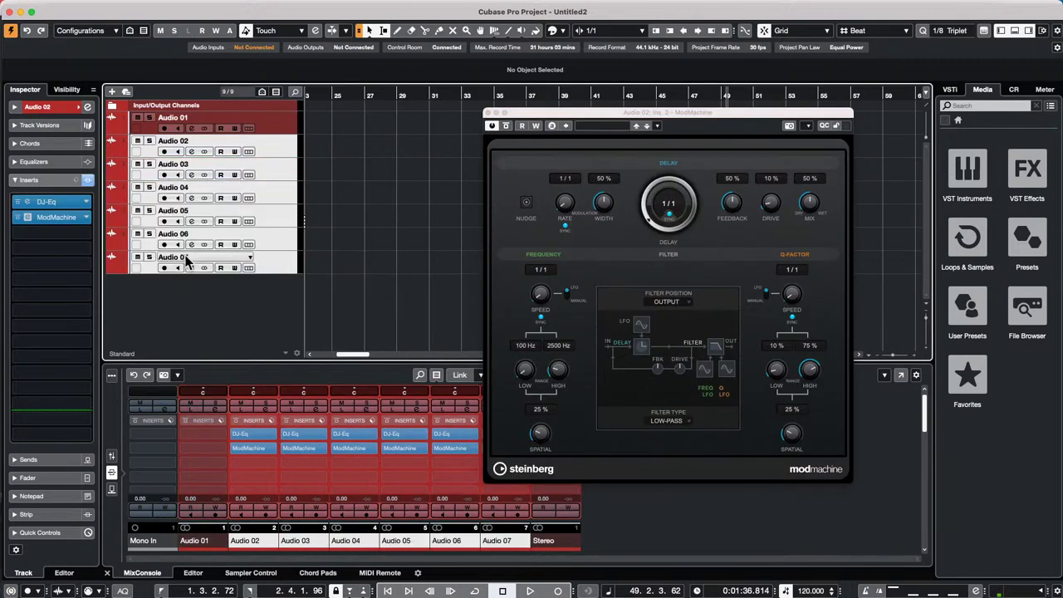
left_click(86, 180)
left_click(70, 180)
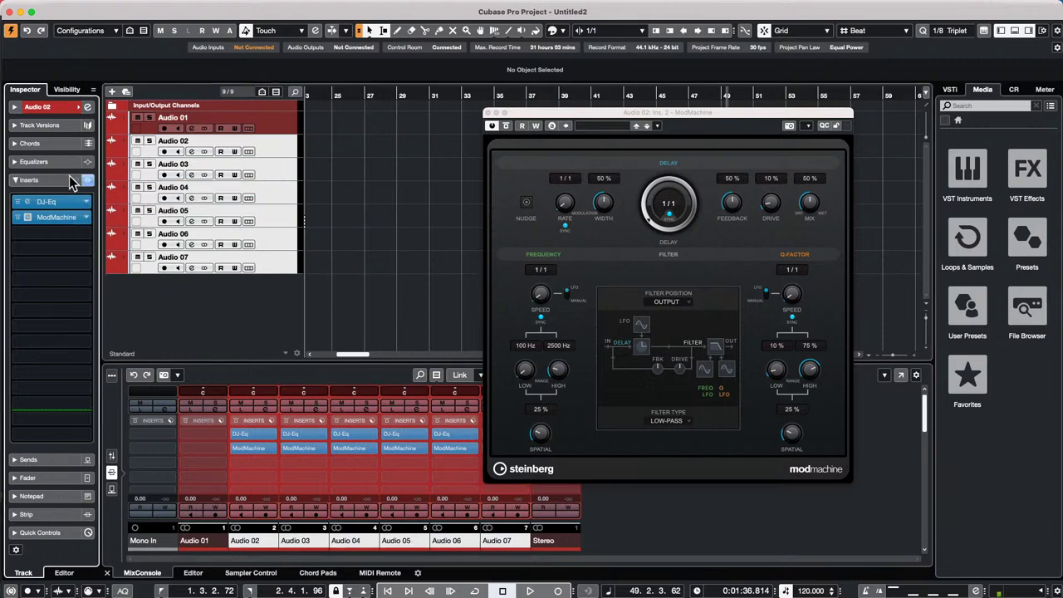
left_click(85, 181, "alt")
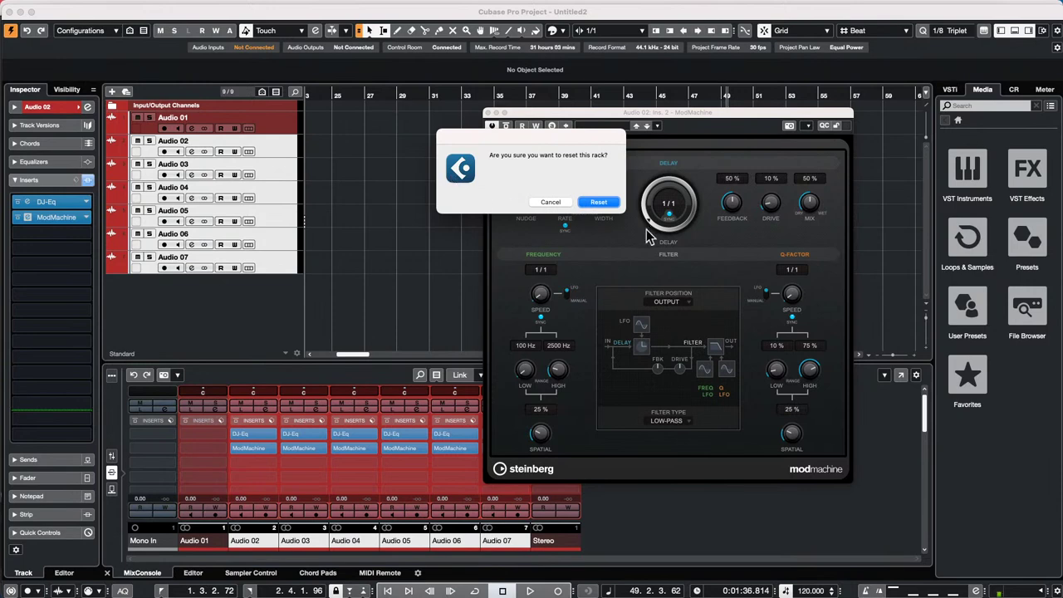
left_click(610, 203)
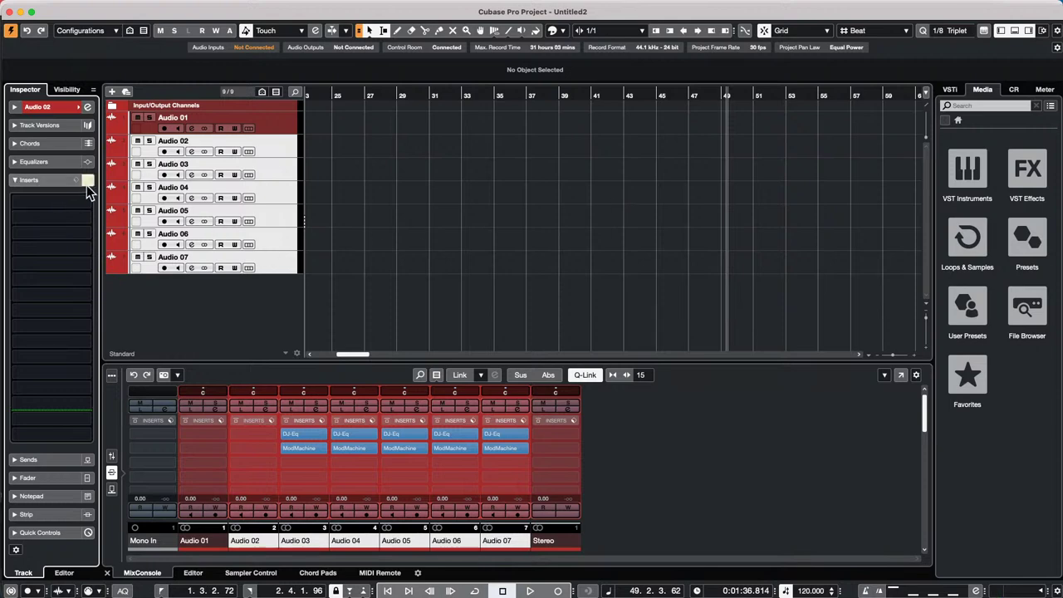
- Select tracks Audio 04 to Audio 07, leaving Audio 03 out of the selection
left_click(278, 166)
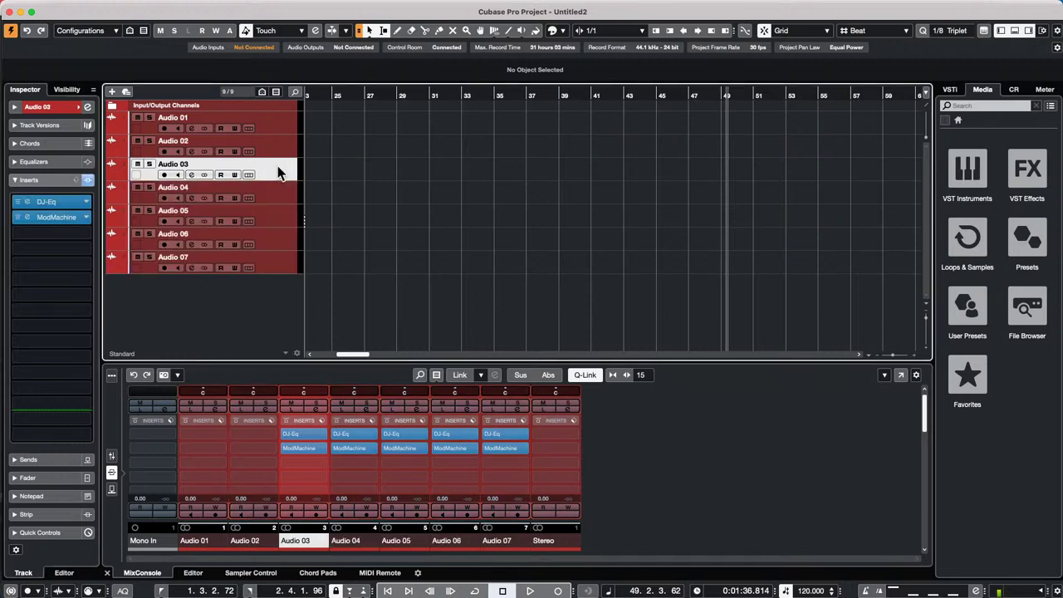
left_click(282, 261, "shift")
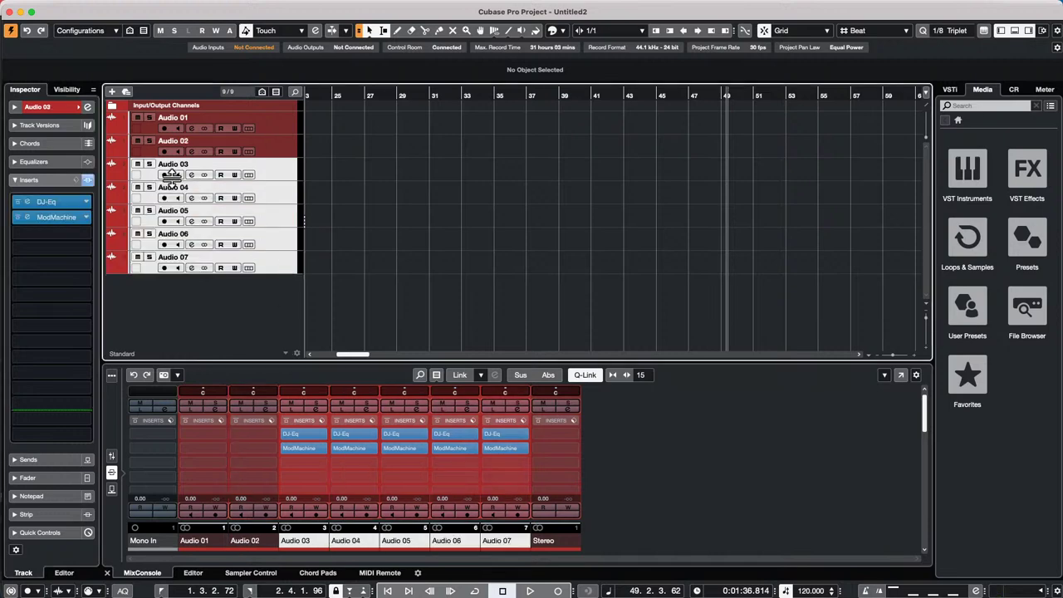
left_click(297, 162, "super")
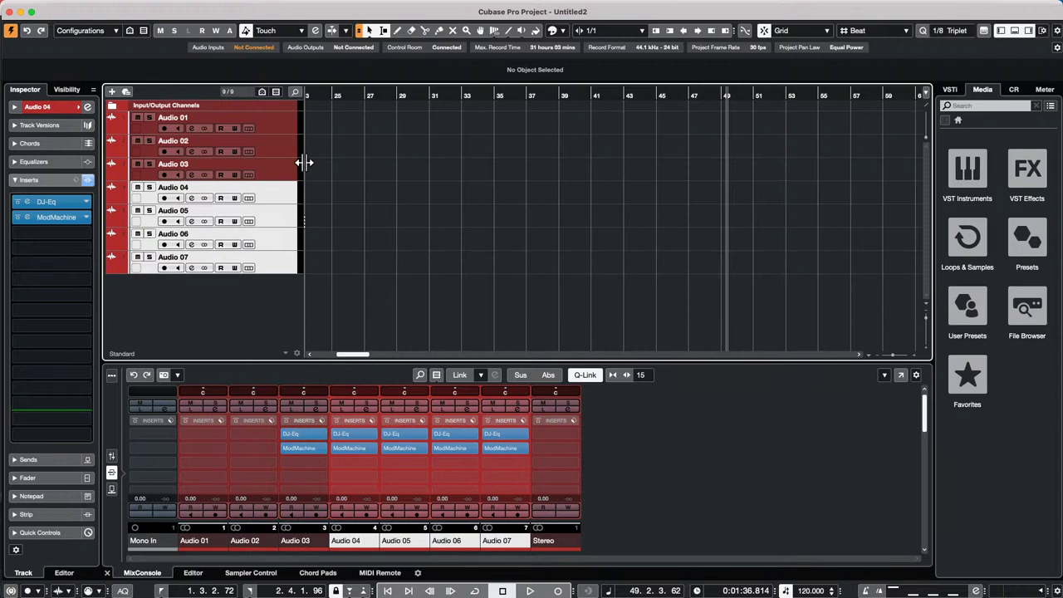
left_click(73, 181)
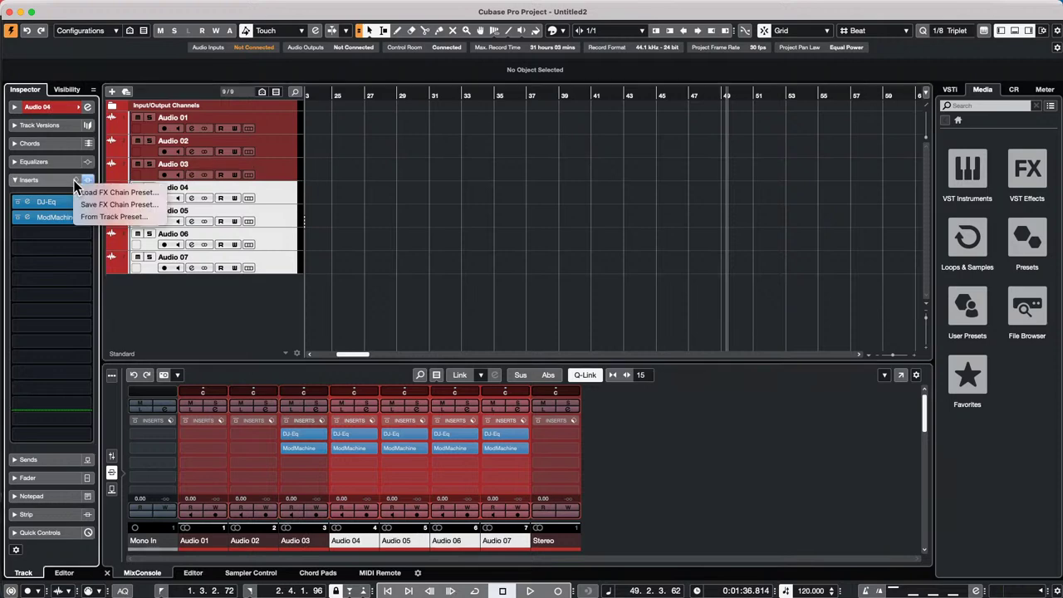
left_click(71, 239)
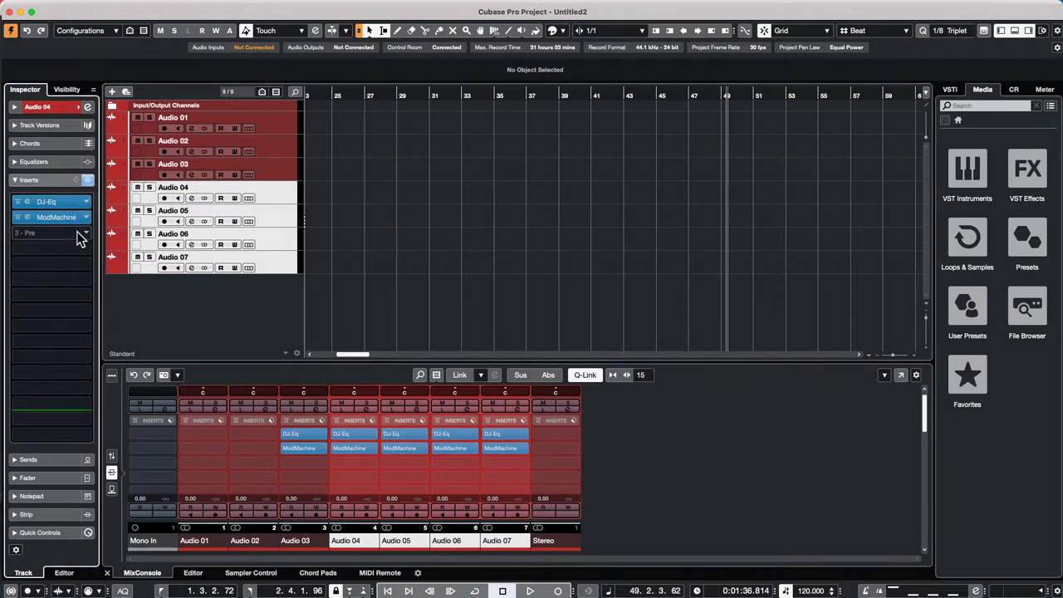
- Set the DJ-Eq and ModMachine insert slots on Audio 04–07 to No Effect
left_click(86, 204)
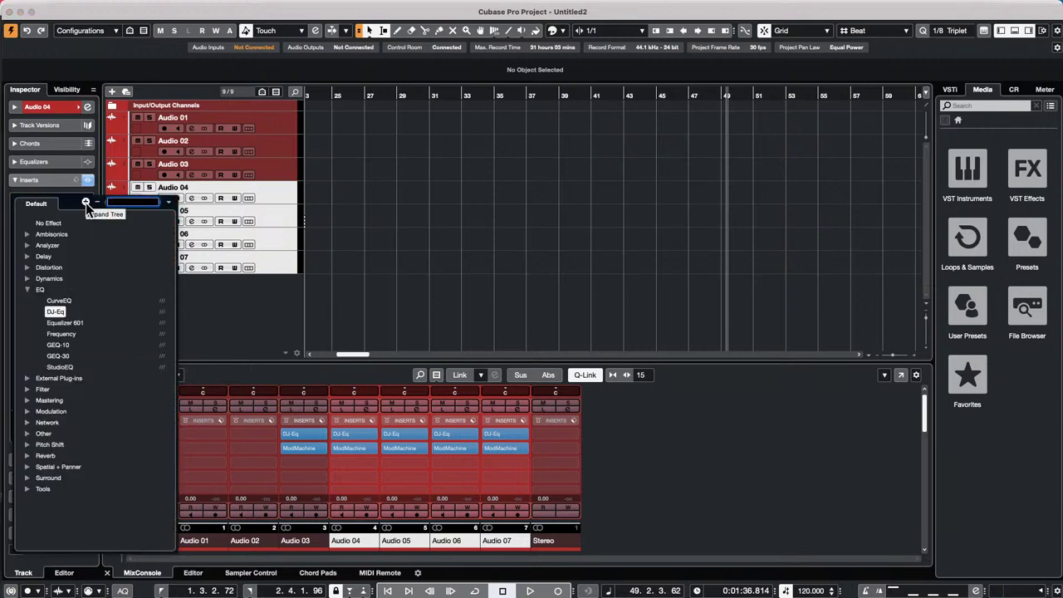
left_click(58, 224)
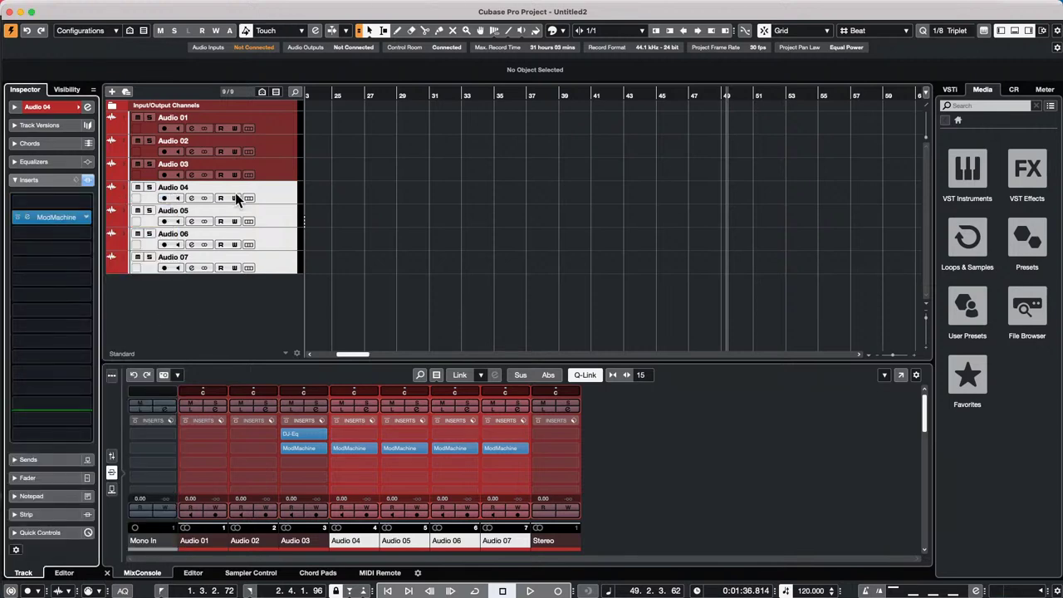
left_click(86, 217)
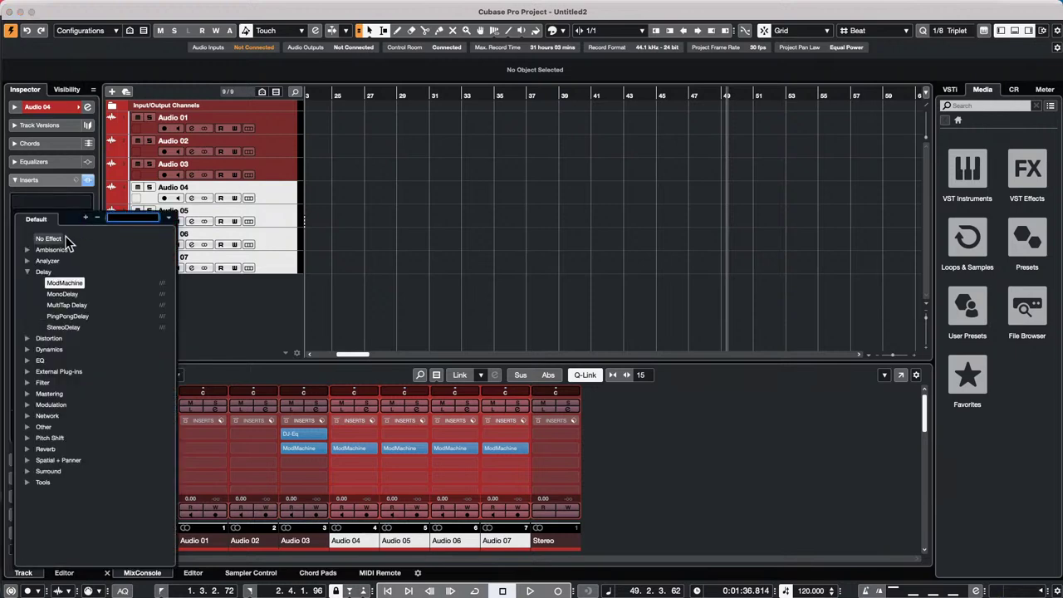
left_click(51, 238)
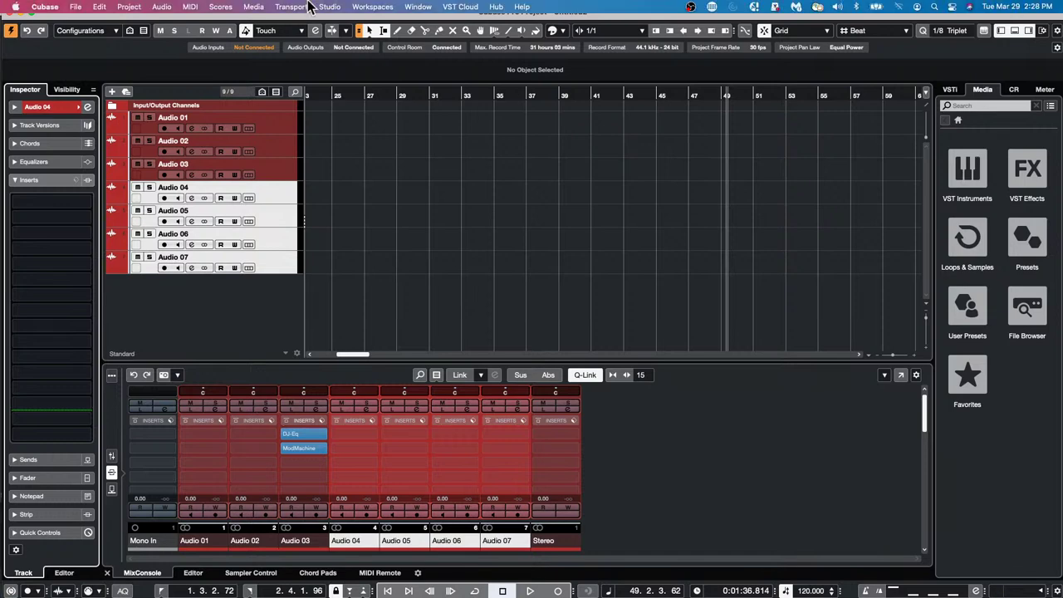
left_click(285, 8)
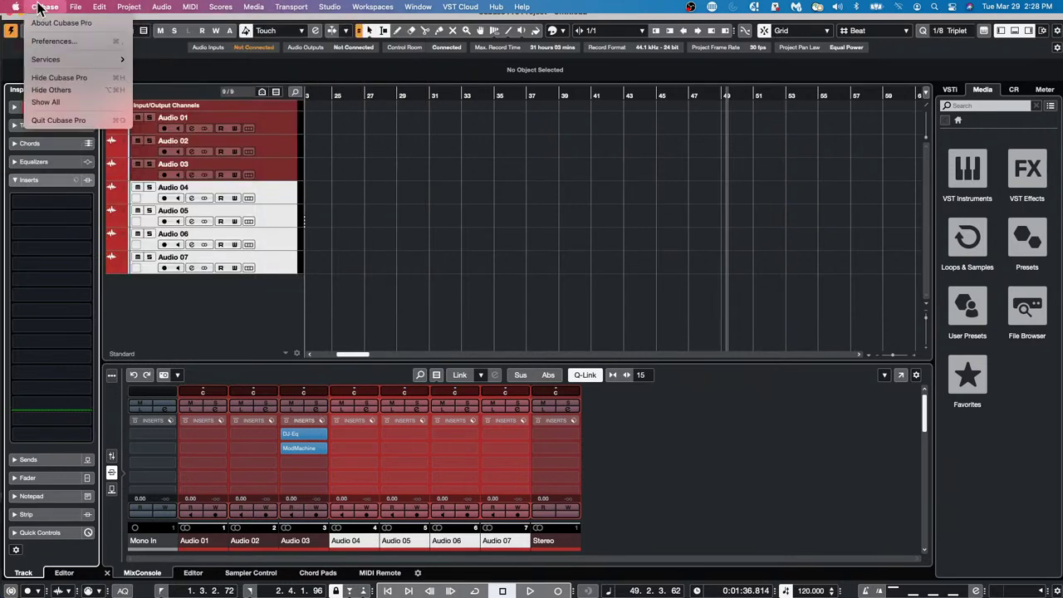
mouse_move(368, 6)
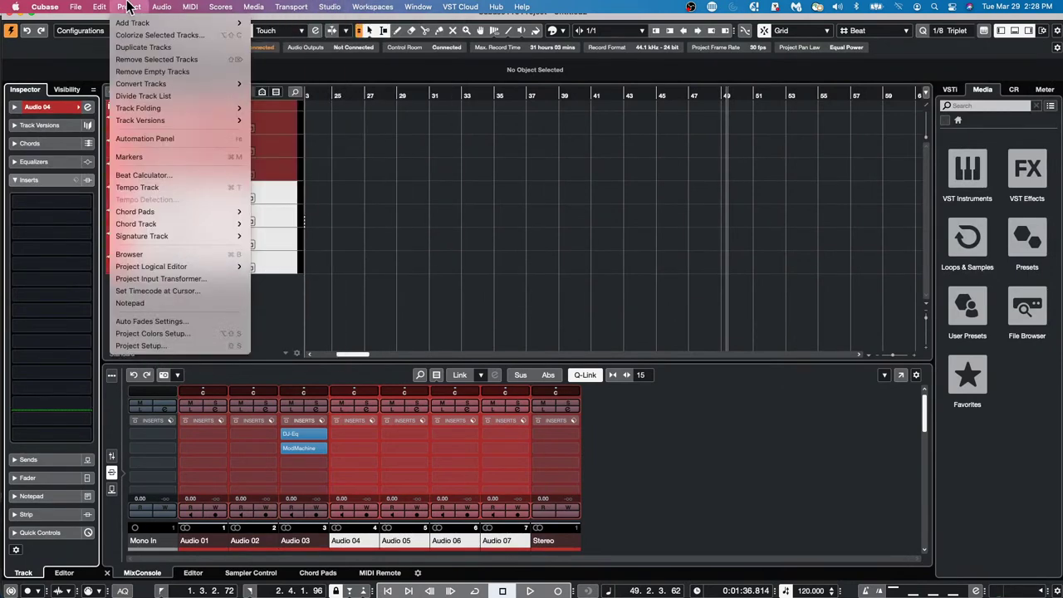
mouse_move(407, 15)
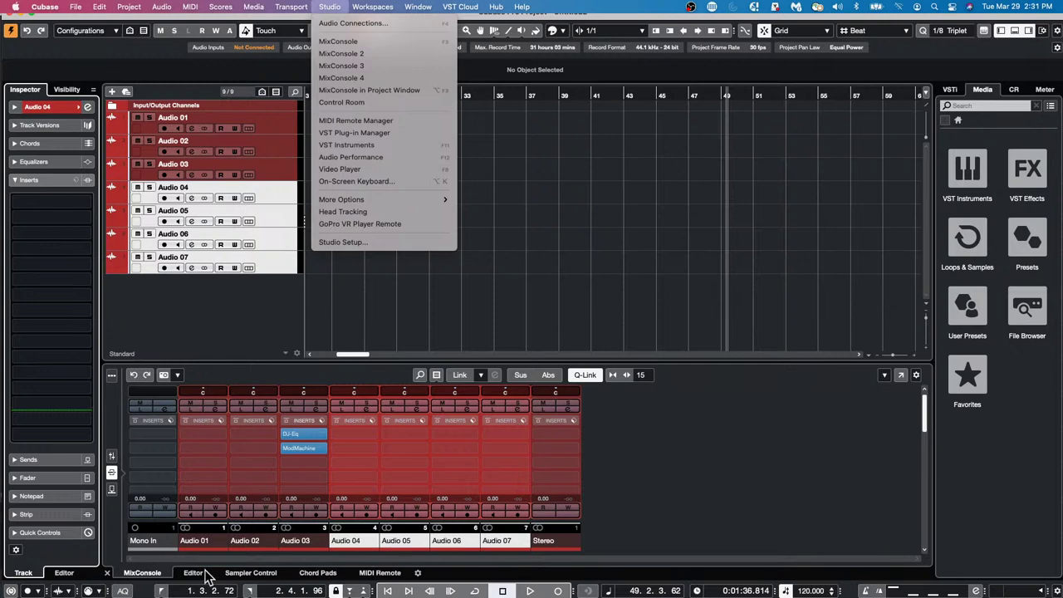
left_click(368, 578)
- Show the Lower Zone MIDI Remote overview and scroll through the Nektar P4, Stream Deck XL and ChoiSauce 100
left_click(368, 574)
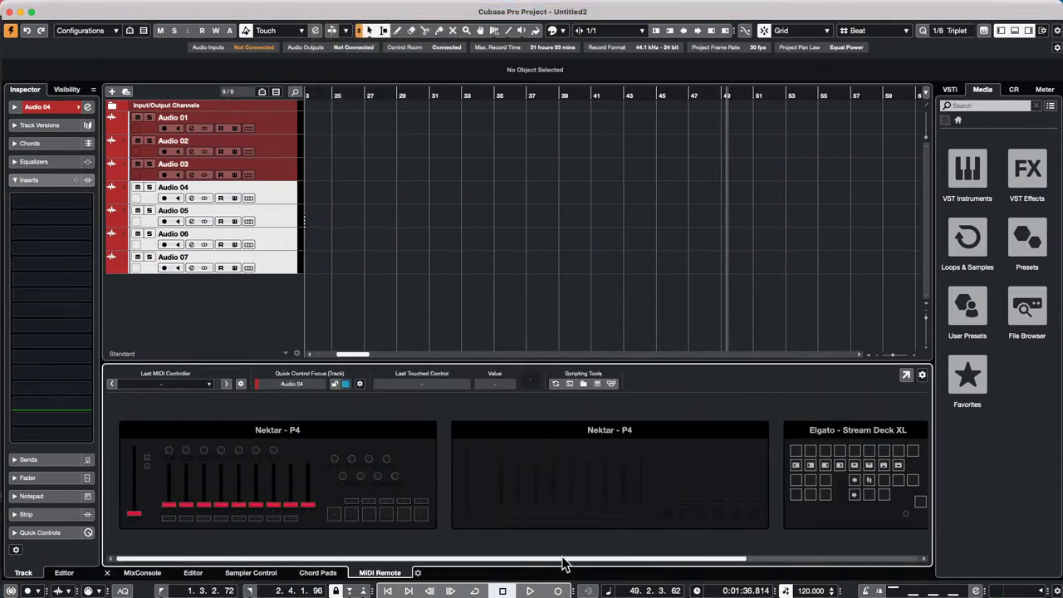
left_click_drag(565, 559, 868, 563)
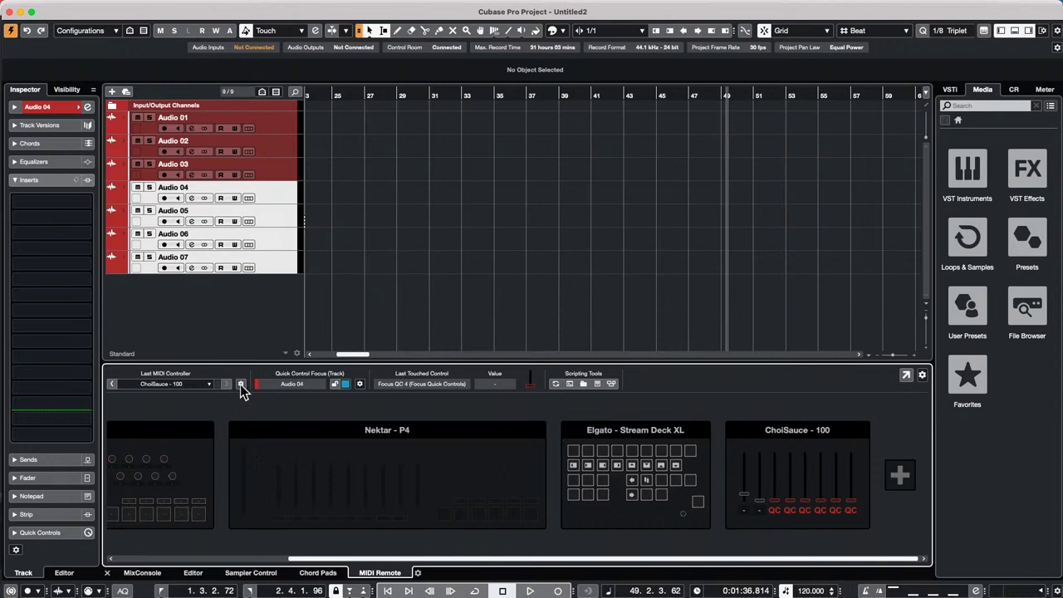
- Set the ChoiSauce 100 controller's Quick Control Focus to Track Focus Only
left_click(822, 480)
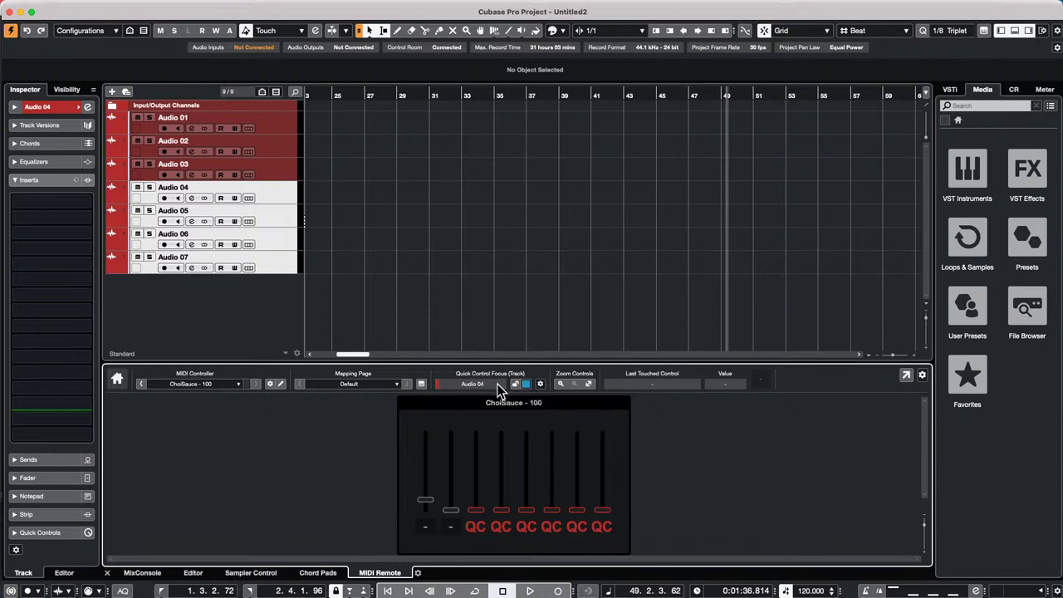
left_click(539, 384)
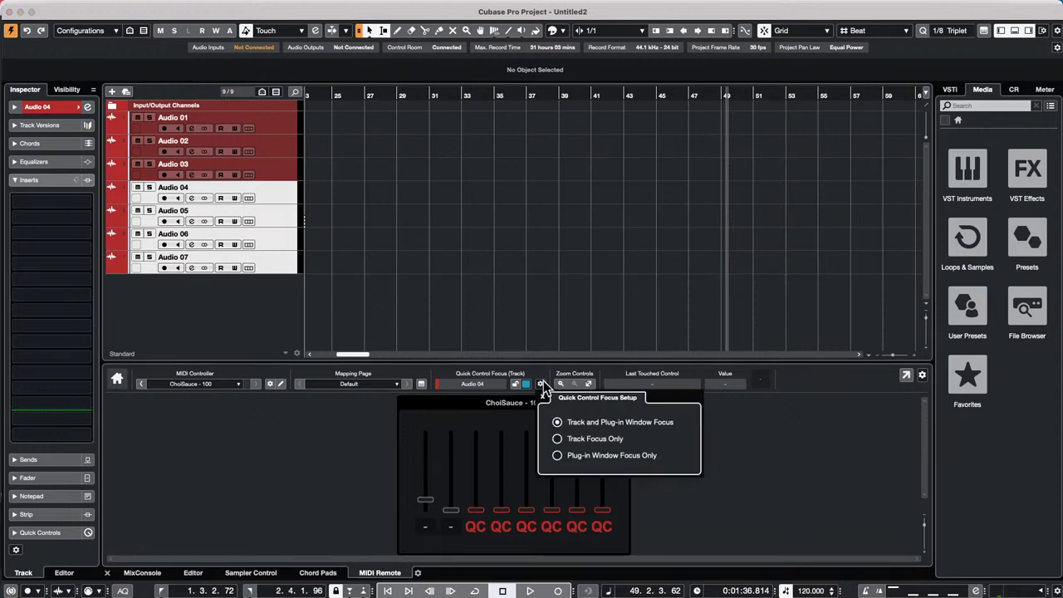
left_click(556, 455)
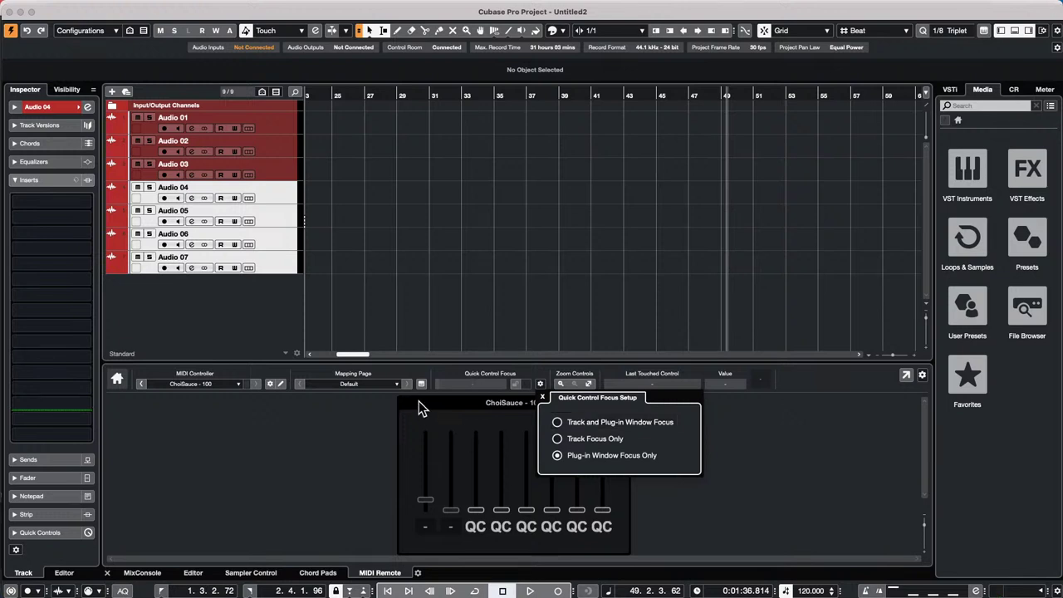
left_click(552, 436)
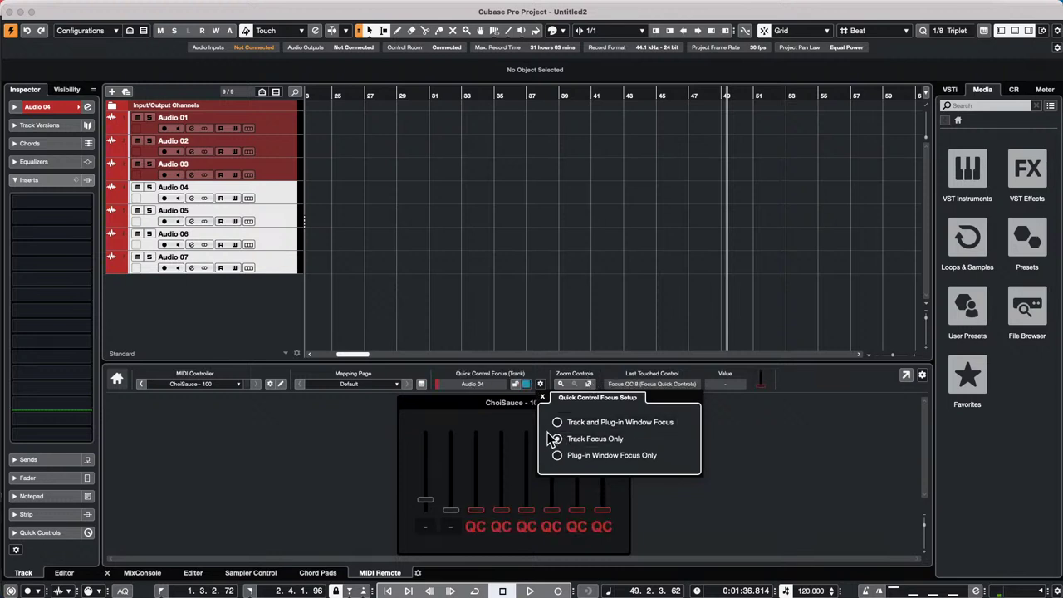
left_click(490, 385)
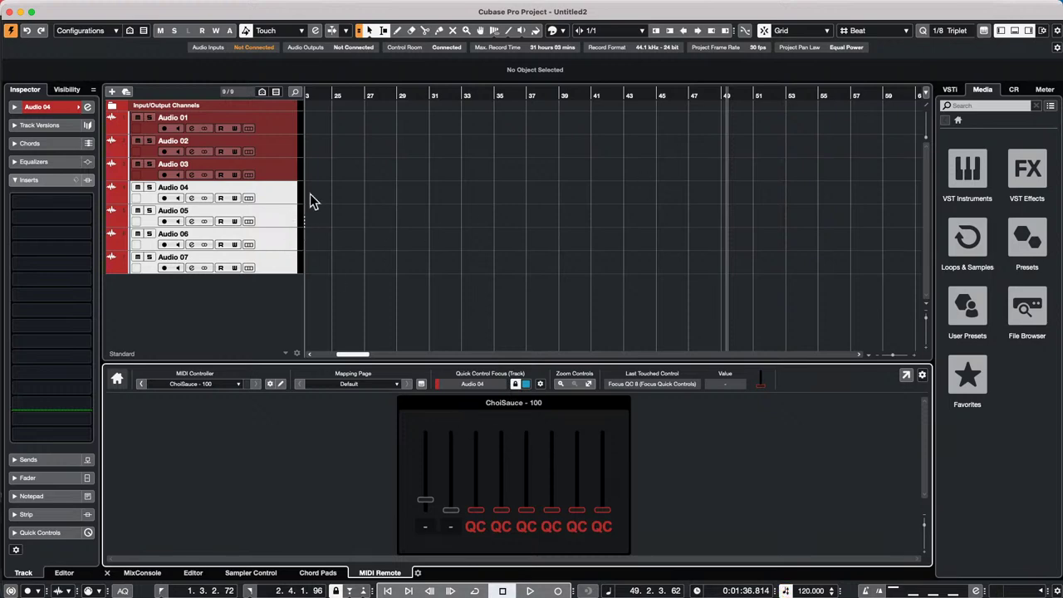
- Load the Volume/Pan/Pre-Filter/Sends quick control preset onto Audio 04
left_click(262, 192)
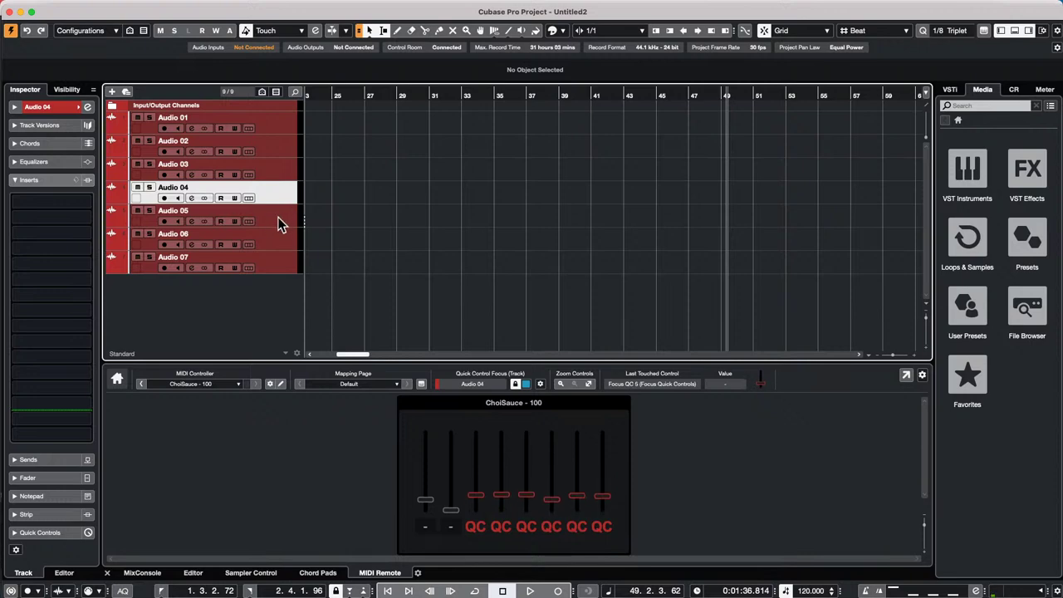
left_click(58, 533)
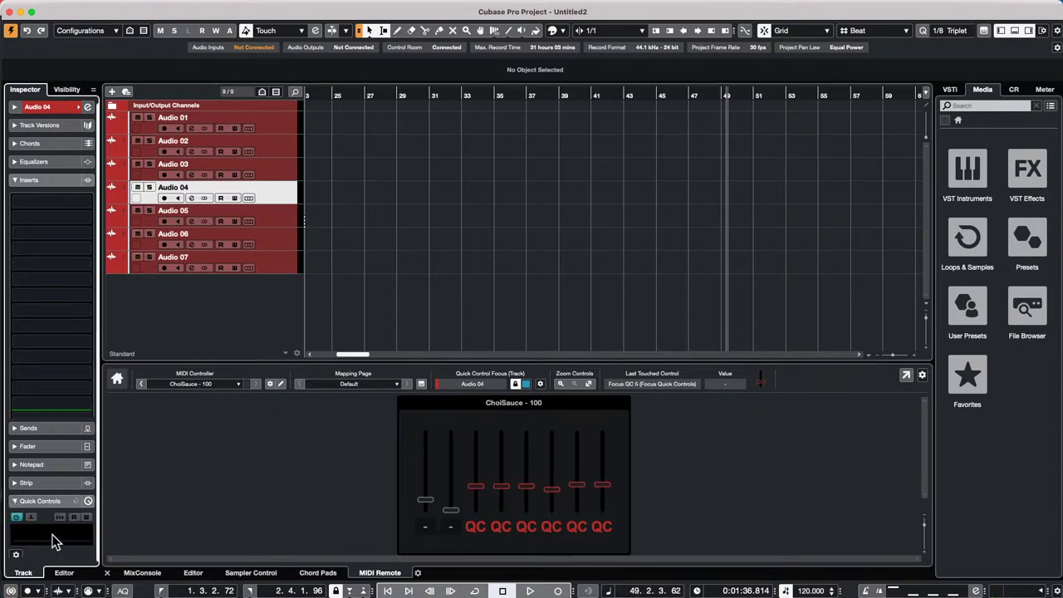
left_click(88, 270)
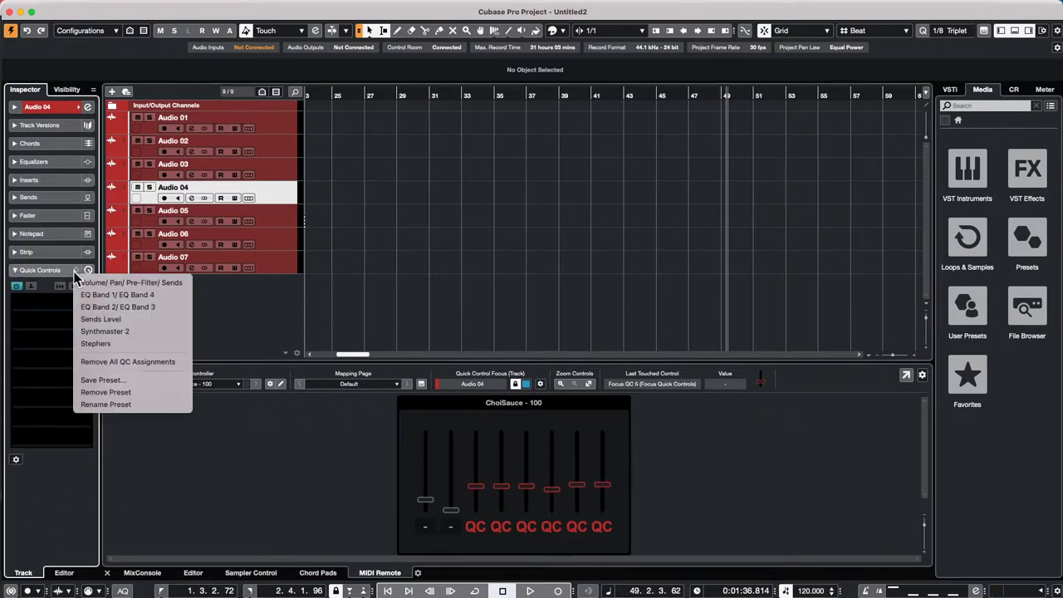
left_click(129, 282)
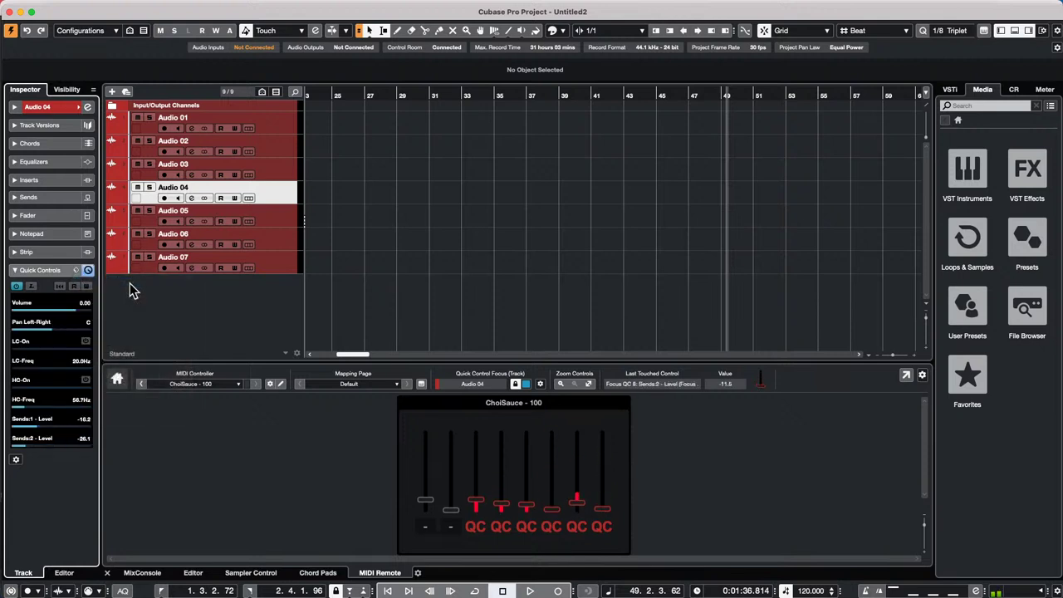
- Apply the same Volume/Pan/Pre-Filter/Sends preset to Audio 05, then reselect Audio 04
left_click(275, 214)
left_click(76, 270)
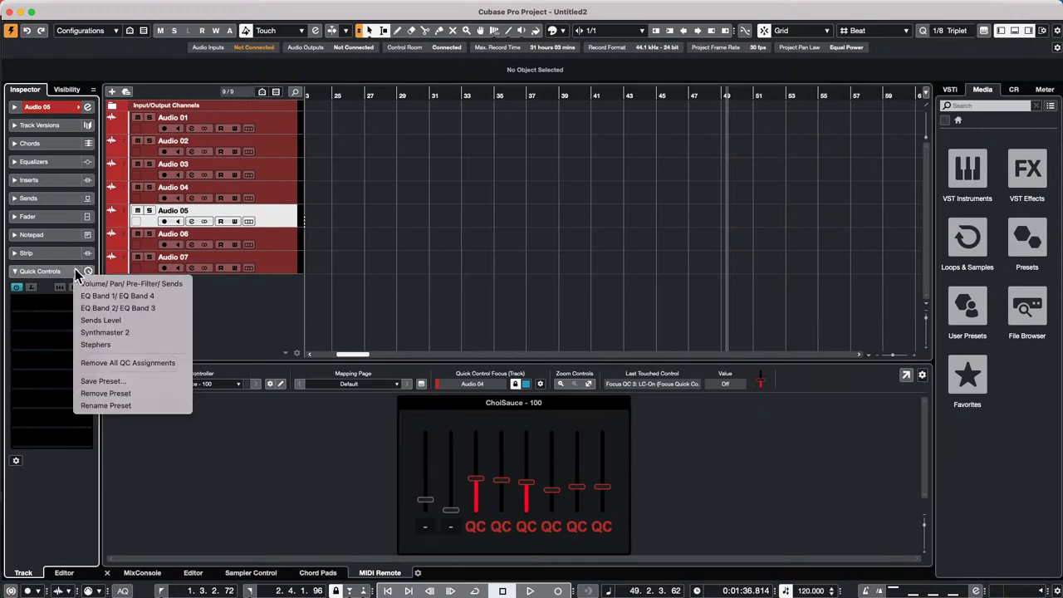
left_click(97, 284)
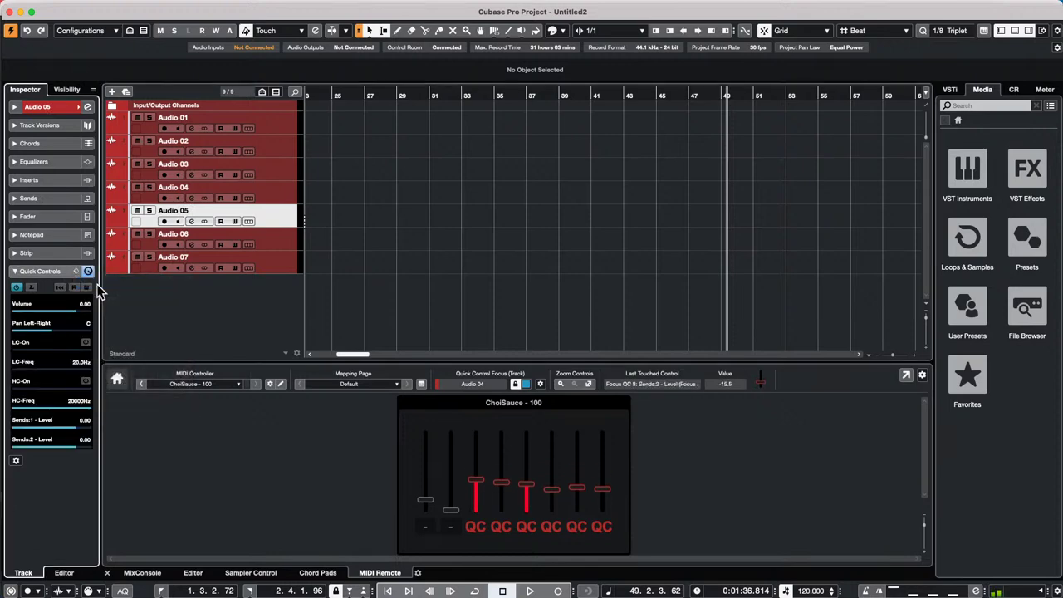
left_click(278, 188)
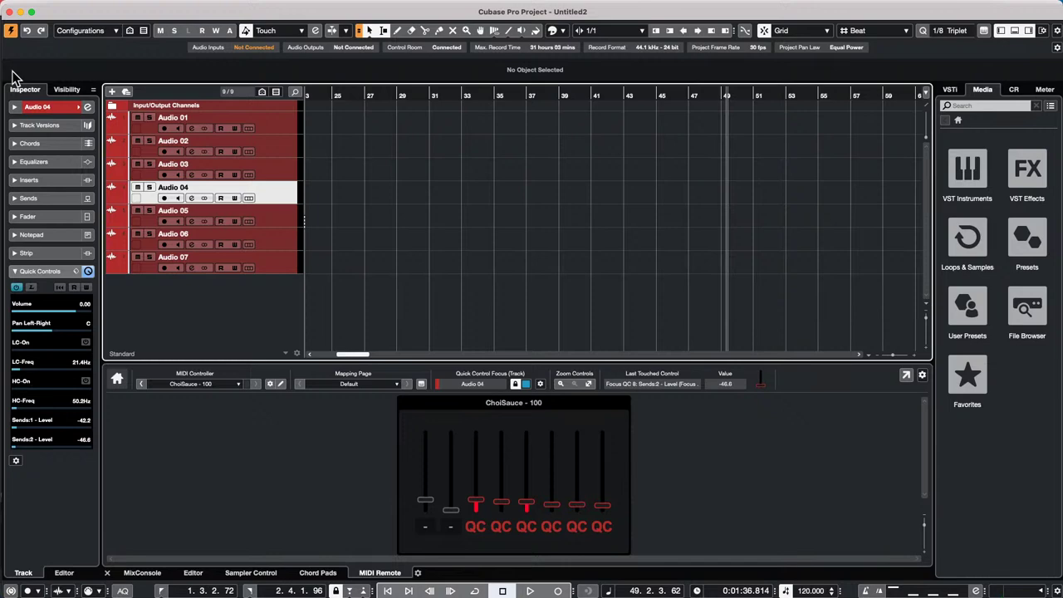
left_click(291, 175)
left_click(288, 196)
- Add a new MIDI track, MIDI 01, below Audio 07
right_click(270, 270)
mouse_move(420, 271)
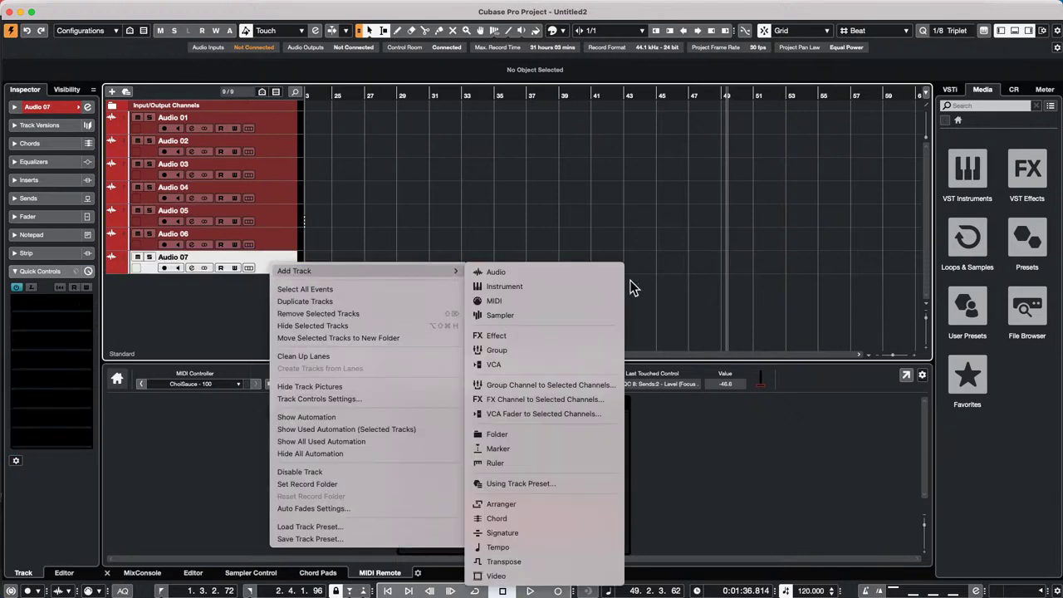
left_click(533, 301)
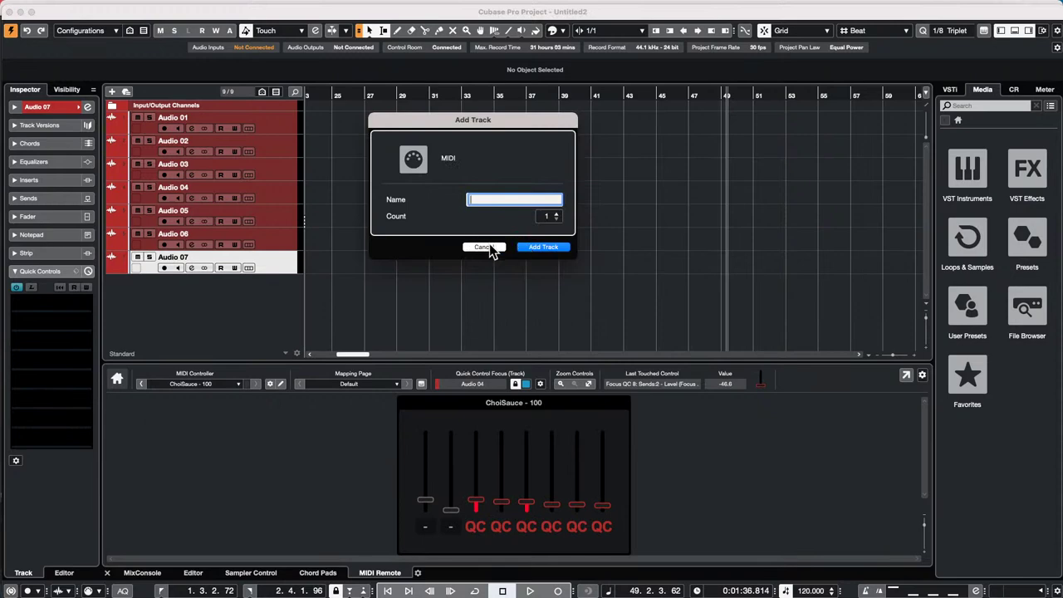
left_click(551, 247)
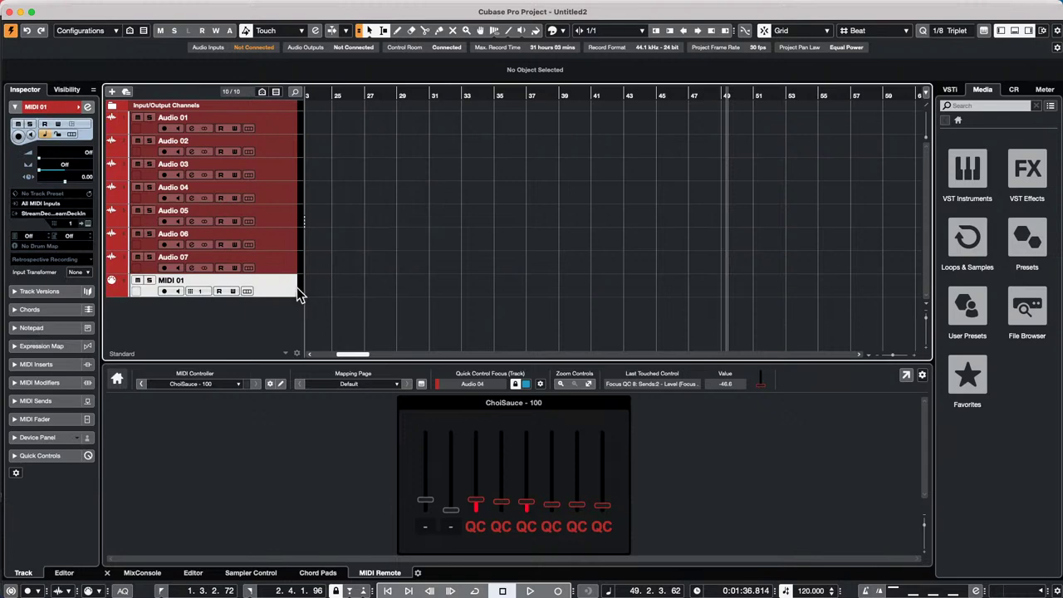
- Check MIDI 01's input port, return the playhead to bar 1, and record-enable Audio 01
left_click(65, 213)
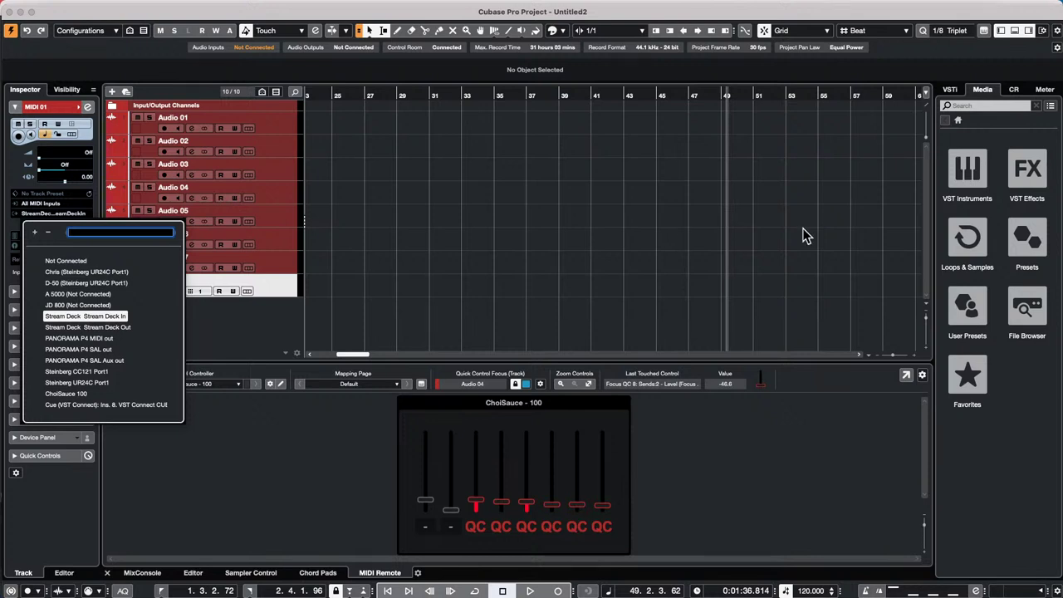
left_click(595, 311)
left_click_drag(374, 93, 171, 106)
left_click(164, 129)
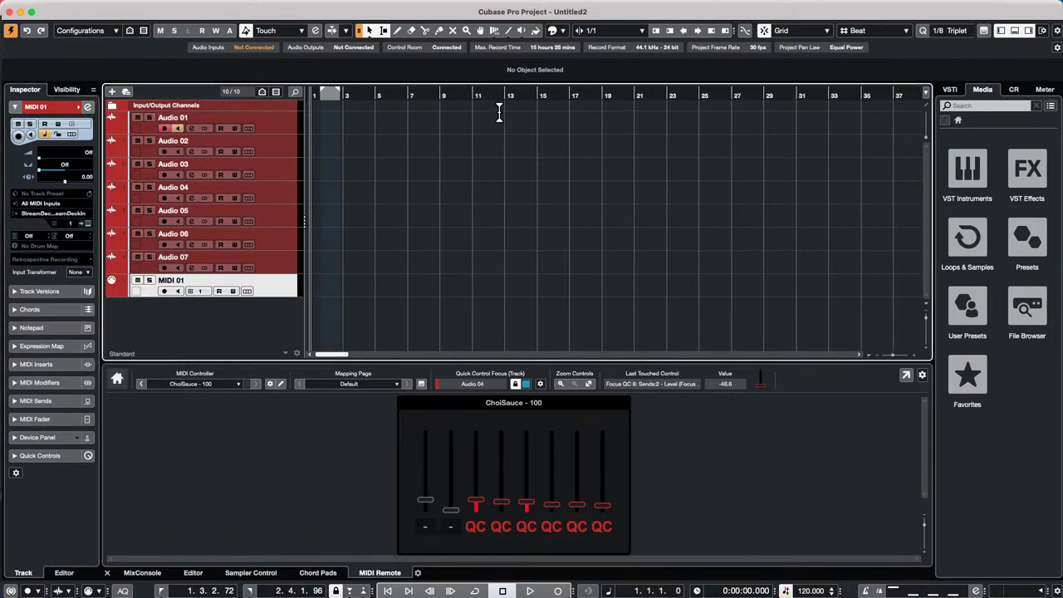
left_click(557, 591)
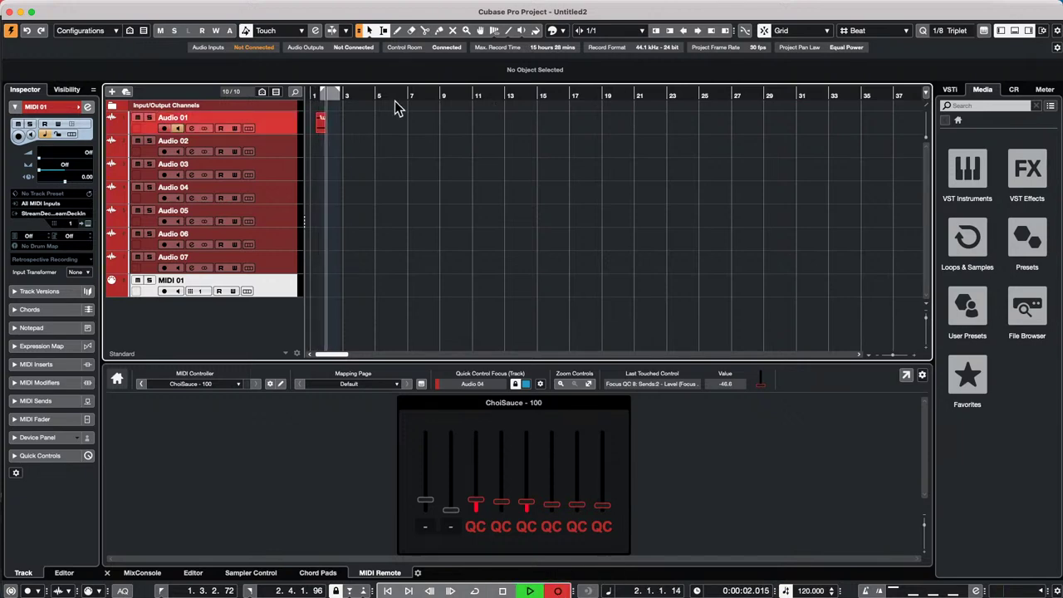
scroll(394, 101, "down", 3)
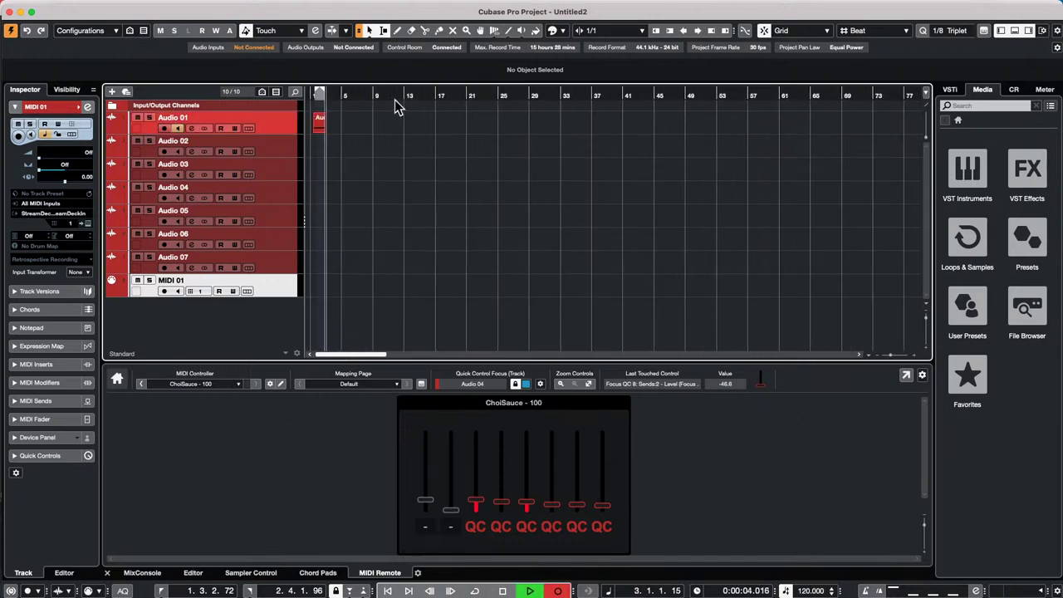
scroll(395, 103, "up", 5)
scroll(395, 100, "up", 3)
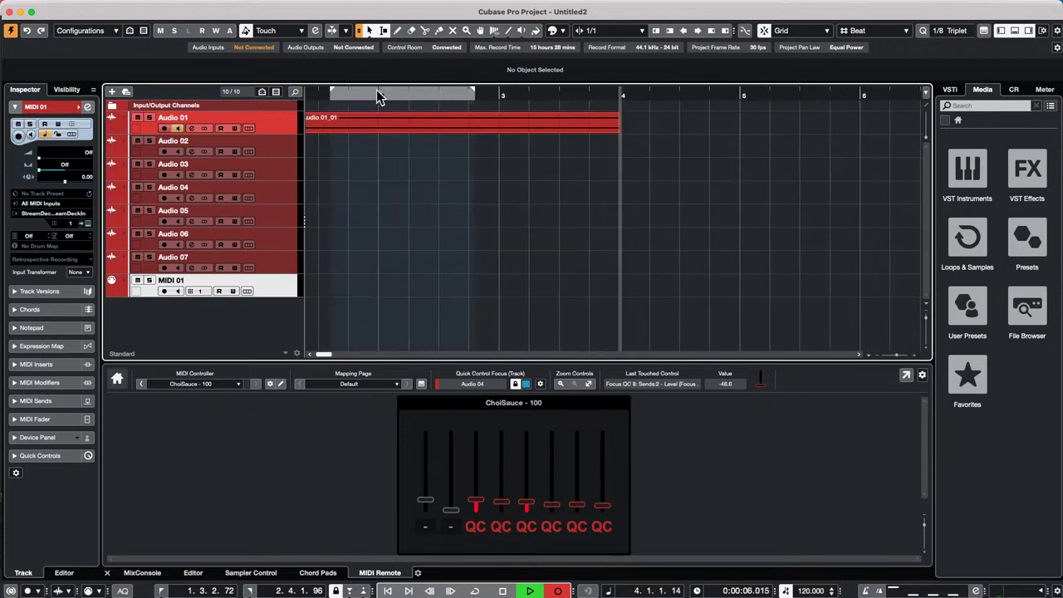
key("space")
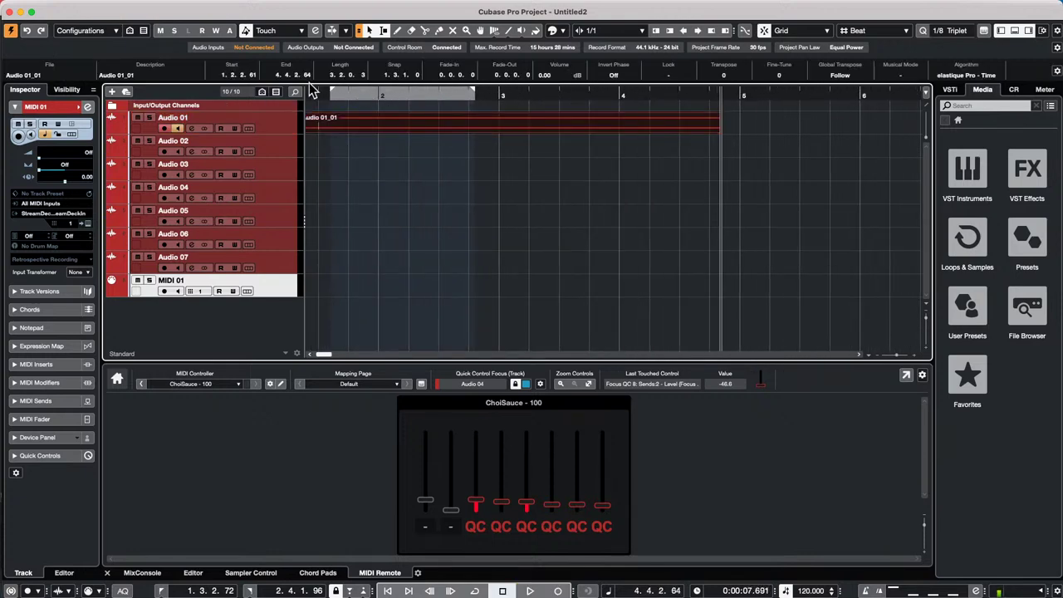
left_click_drag(351, 94, 372, 110)
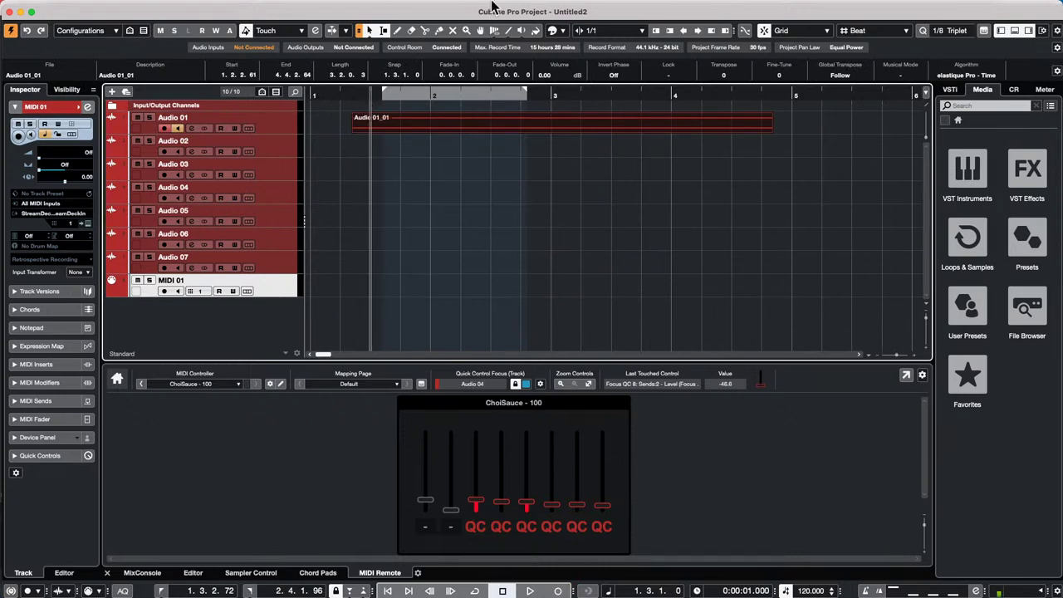
left_click(161, 7)
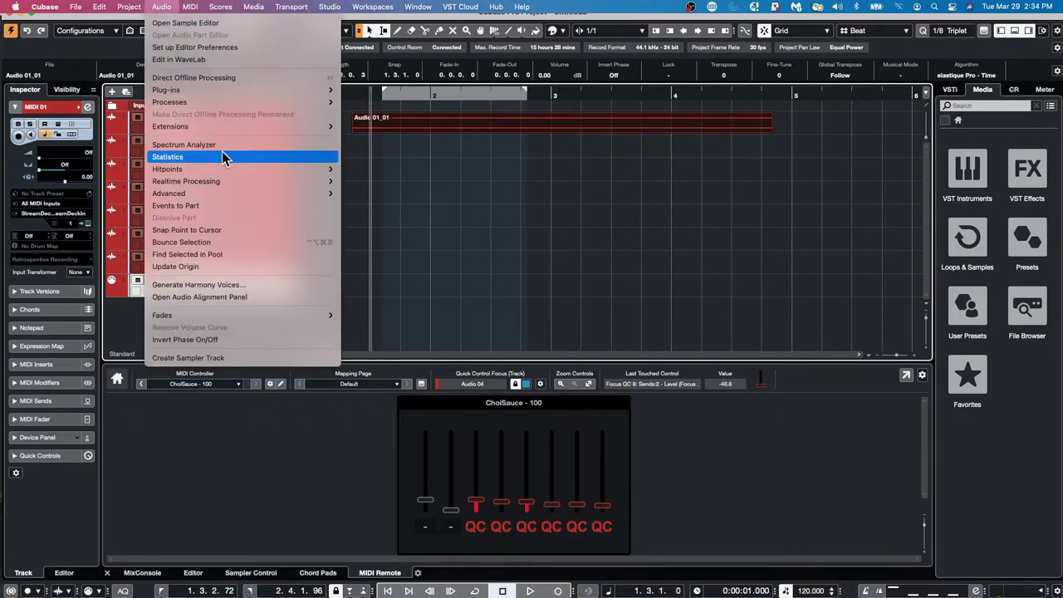
mouse_move(226, 195)
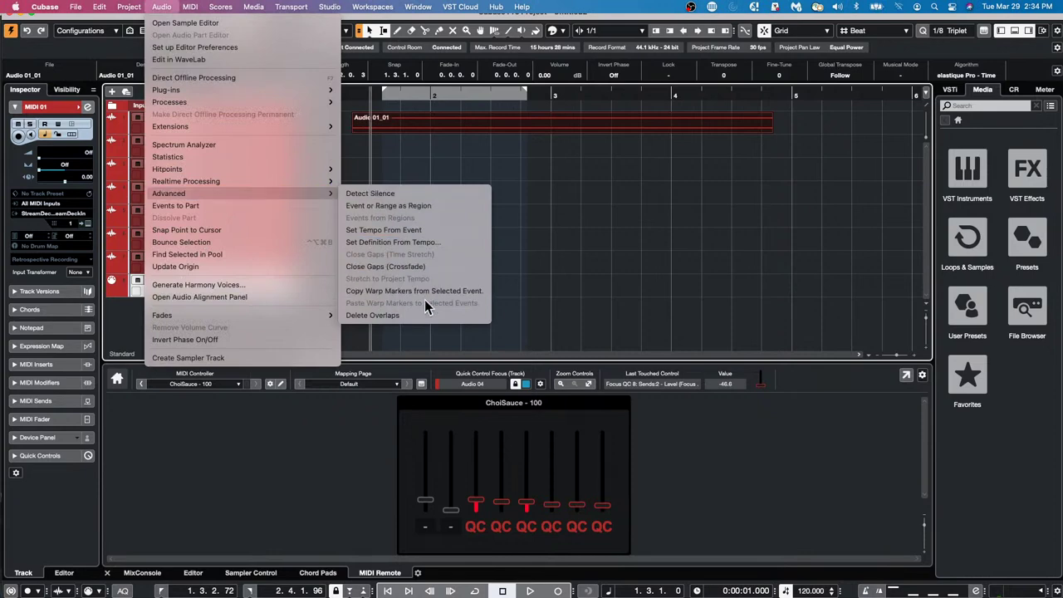
left_click(424, 315)
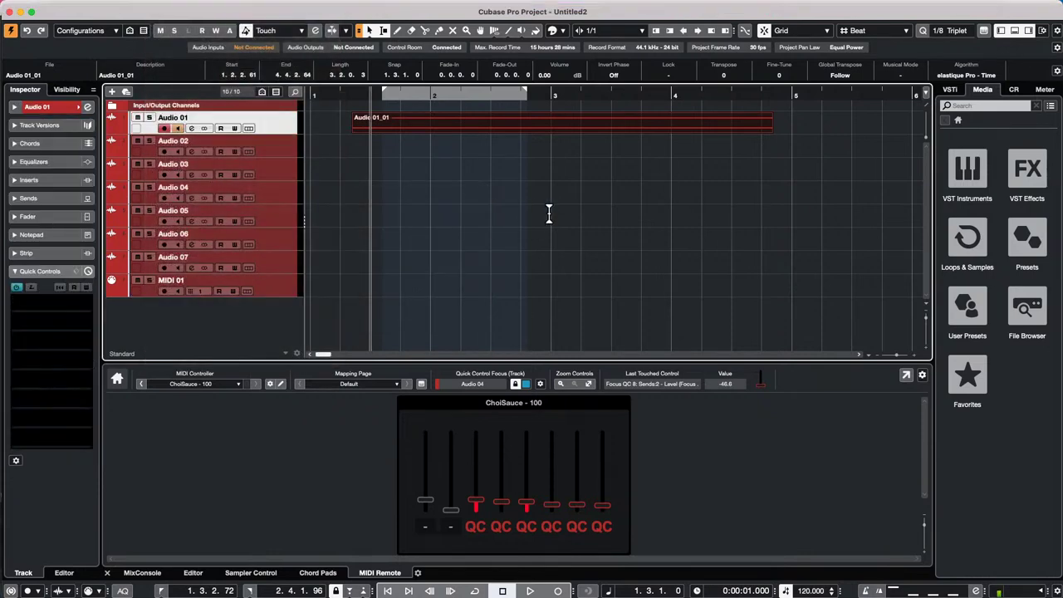
key("space")
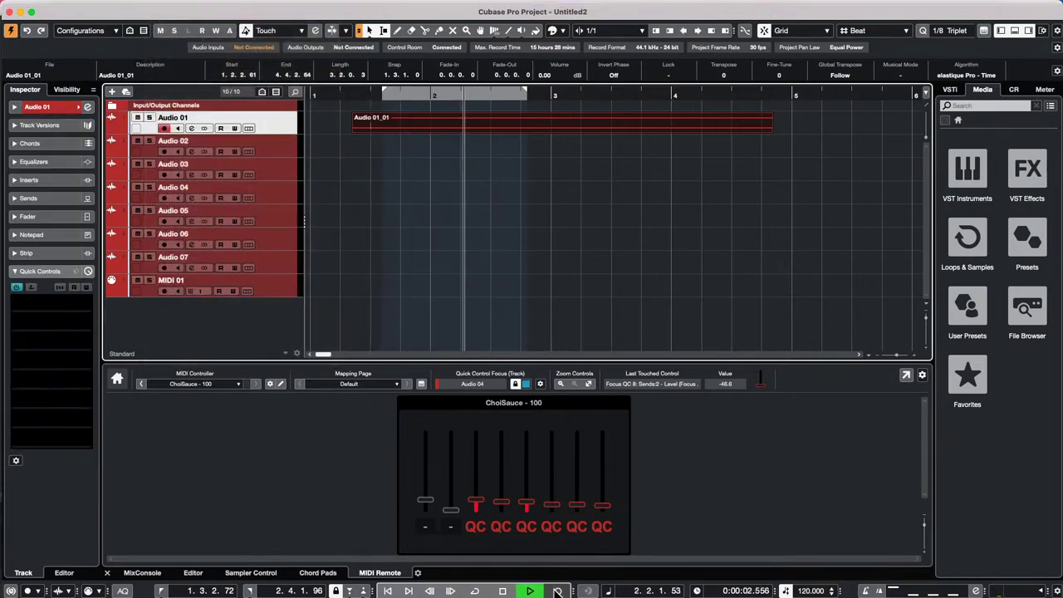
left_click(557, 590)
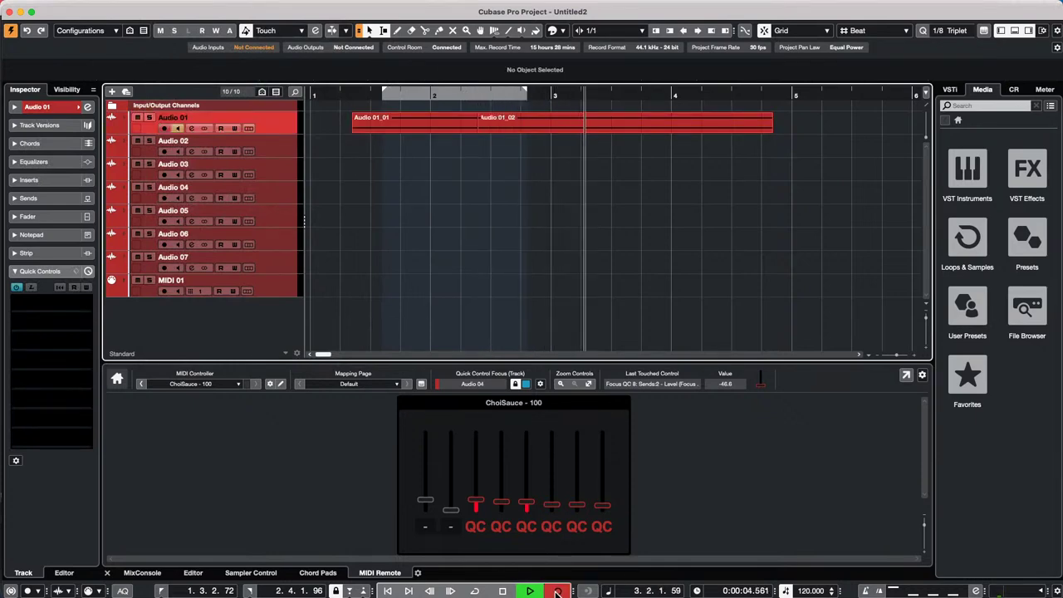
left_click(557, 591)
key("space")
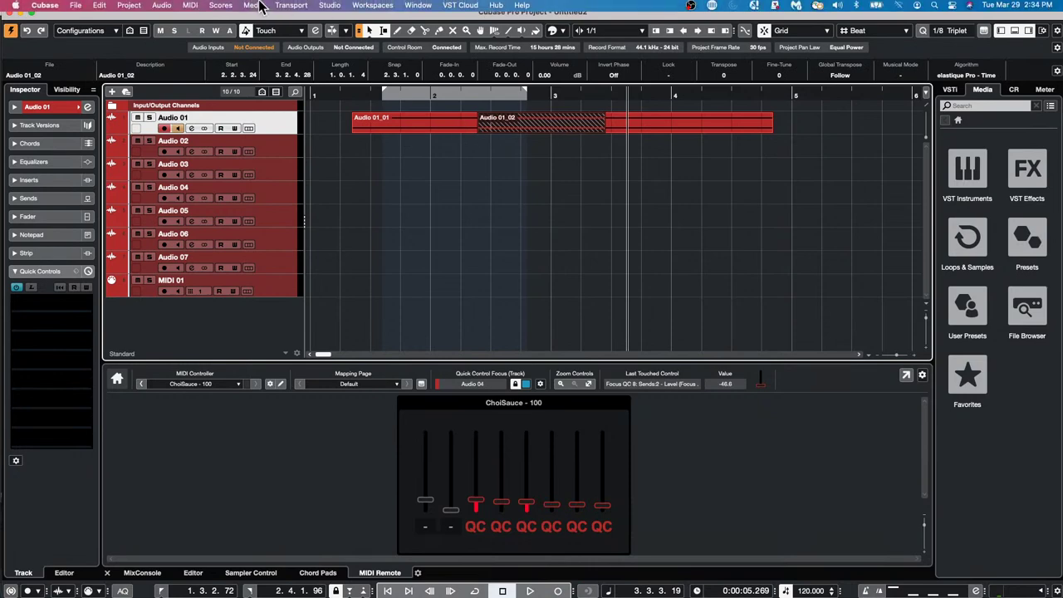
left_click(622, 271)
key("Delete")
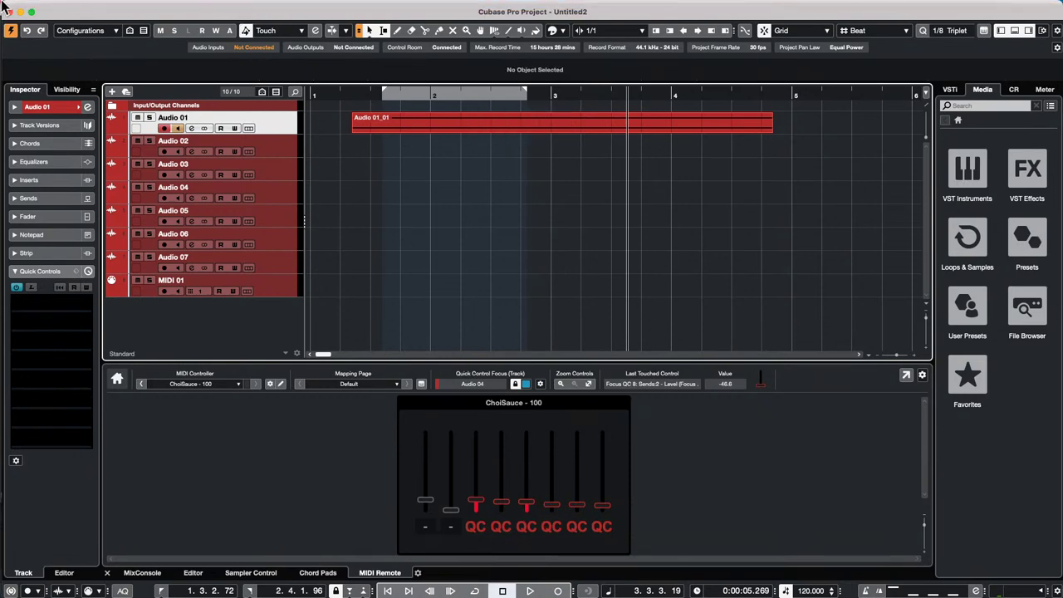
- Review the Editing page in Cubase Preferences and confirm with OK
left_click(15, 7)
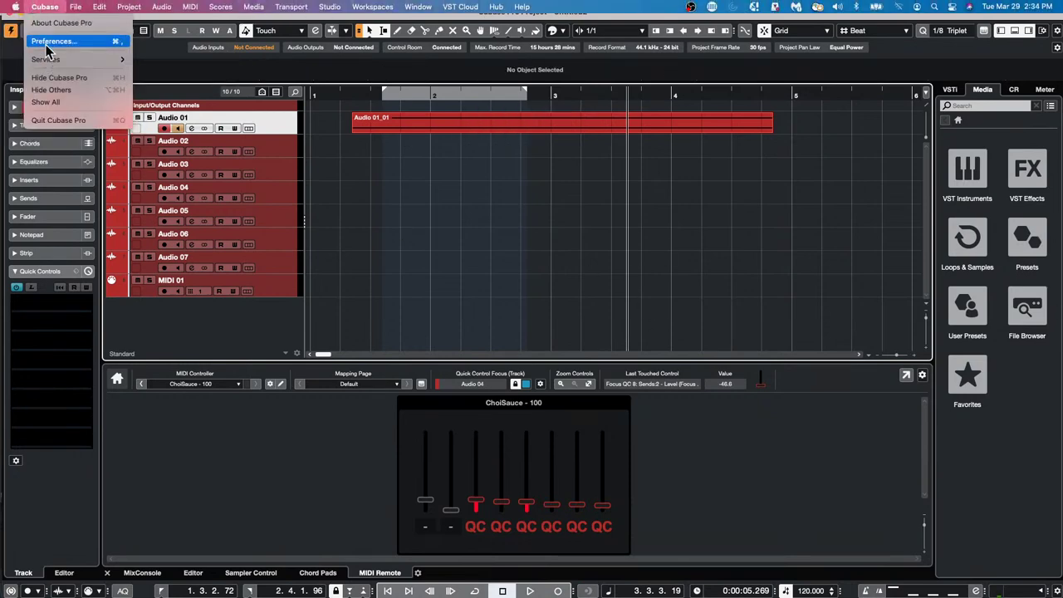
left_click(42, 41)
left_click(206, 50)
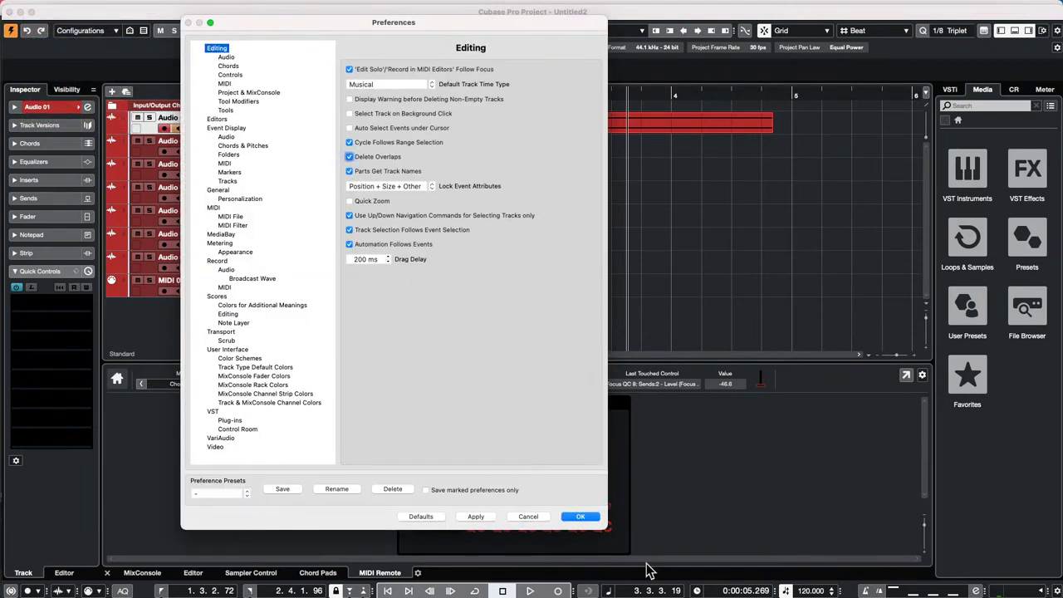
left_click(575, 517)
- Record take Audio 01_03 near bar 1 and bring it on top with Remove Overlaps
left_click(360, 89)
key("space")
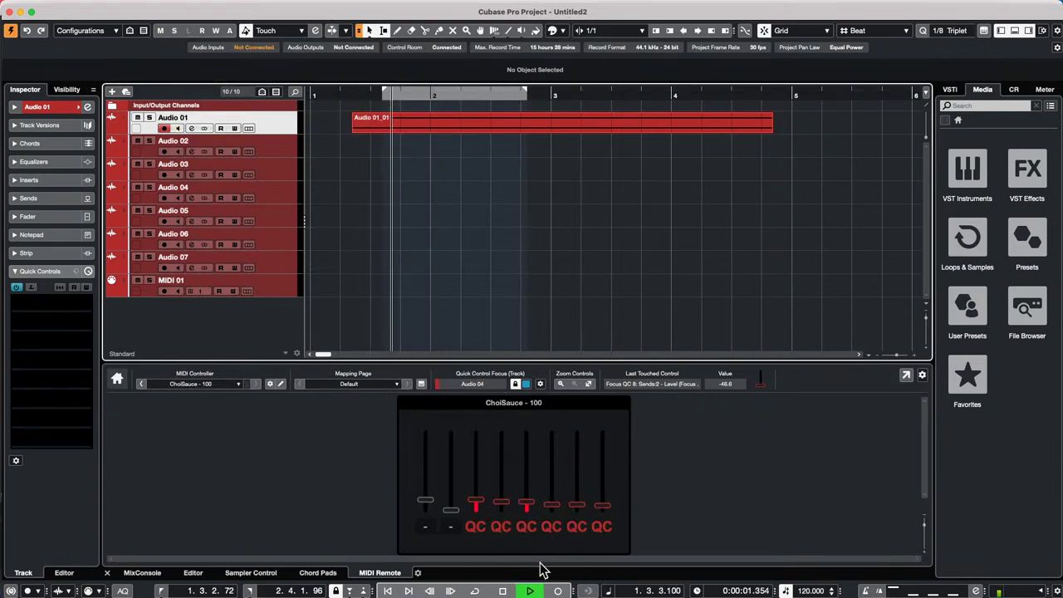
left_click(558, 590)
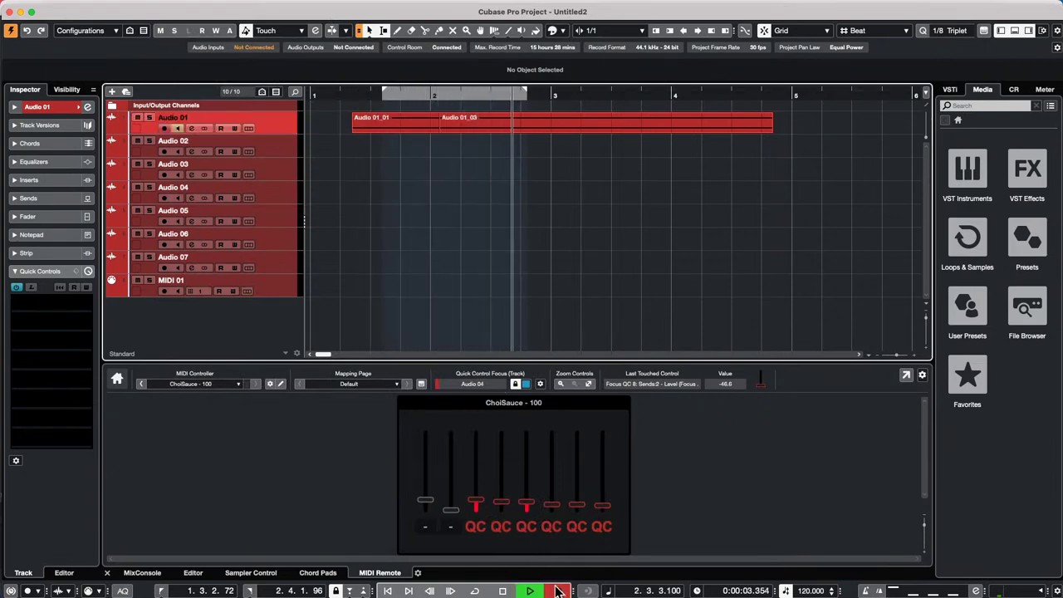
left_click(558, 590)
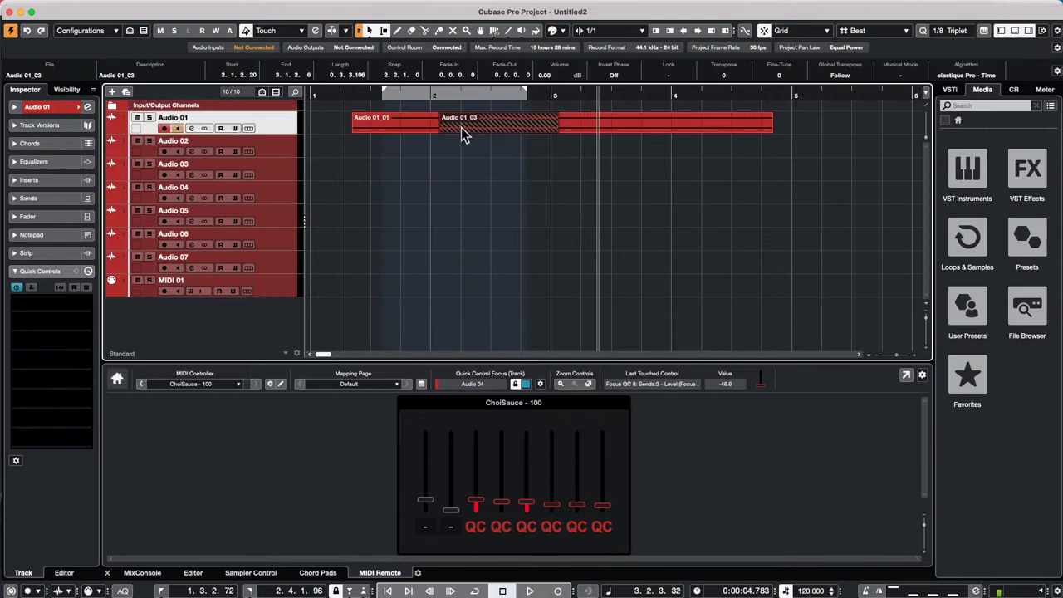
left_click(501, 138)
left_click(498, 115)
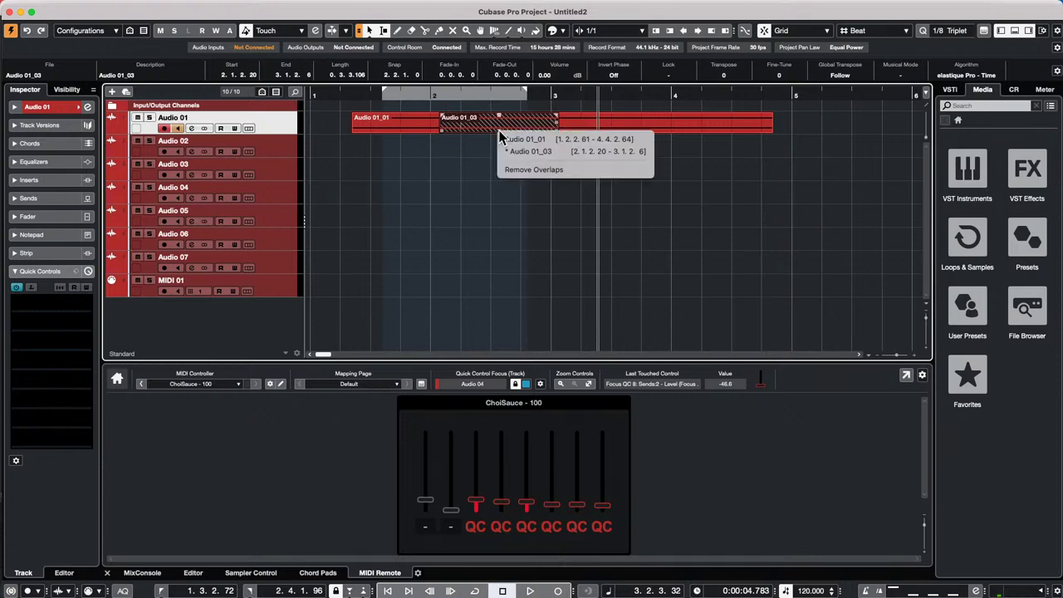
left_click(527, 169)
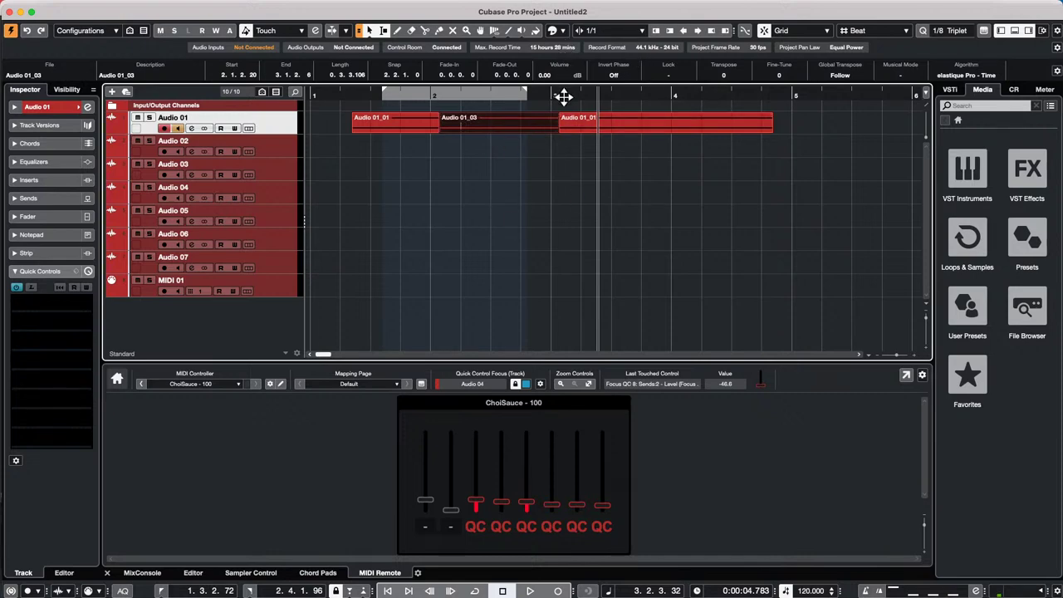
- Record take Audio 01_04, remove its overlaps to keep it on top, then view recording modes
left_click(558, 591)
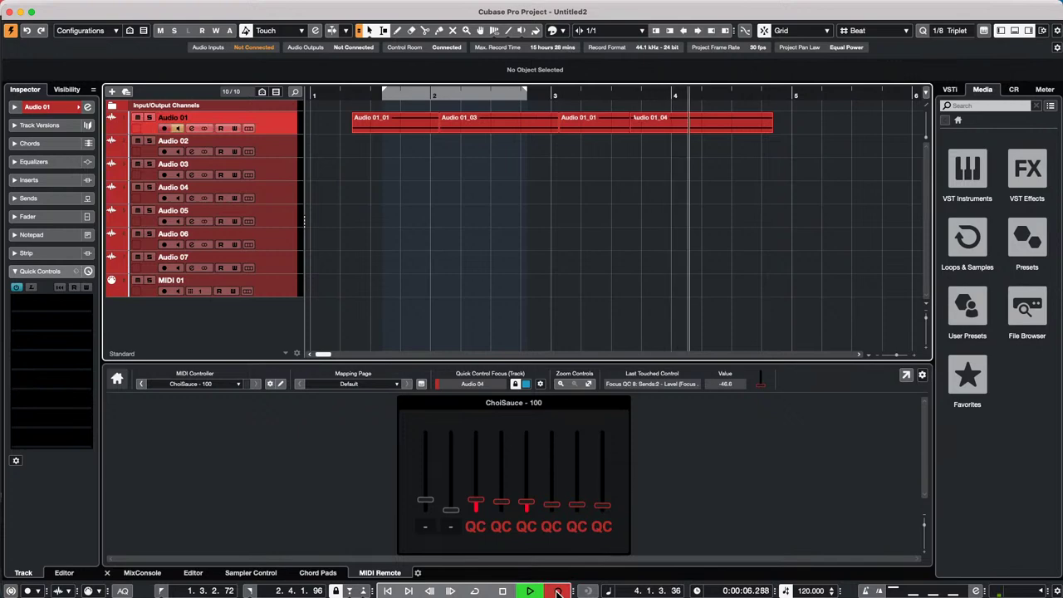
left_click(558, 591)
key("space")
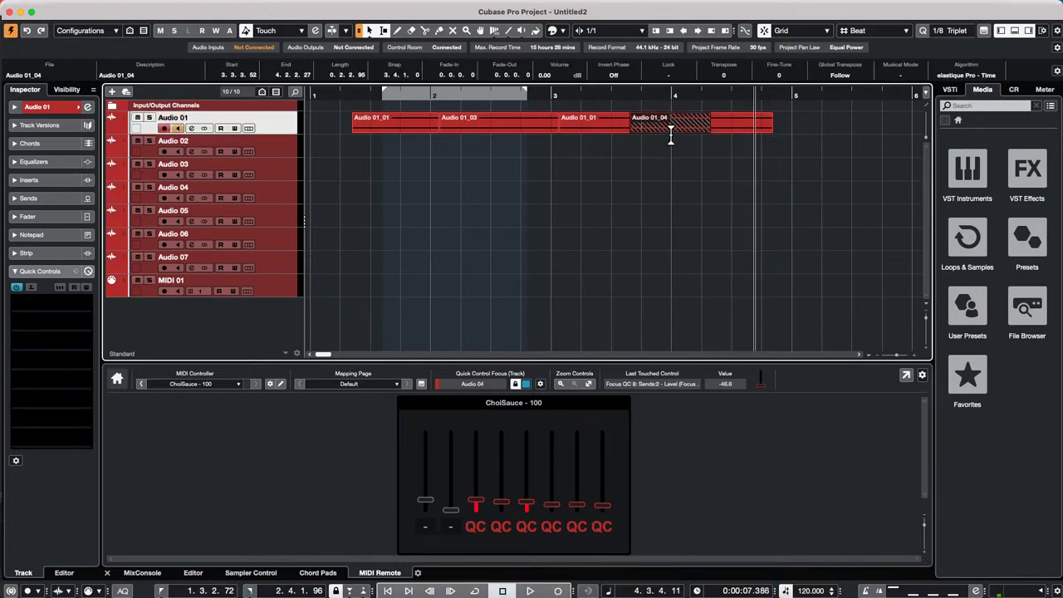
left_click(670, 131)
left_click(690, 170)
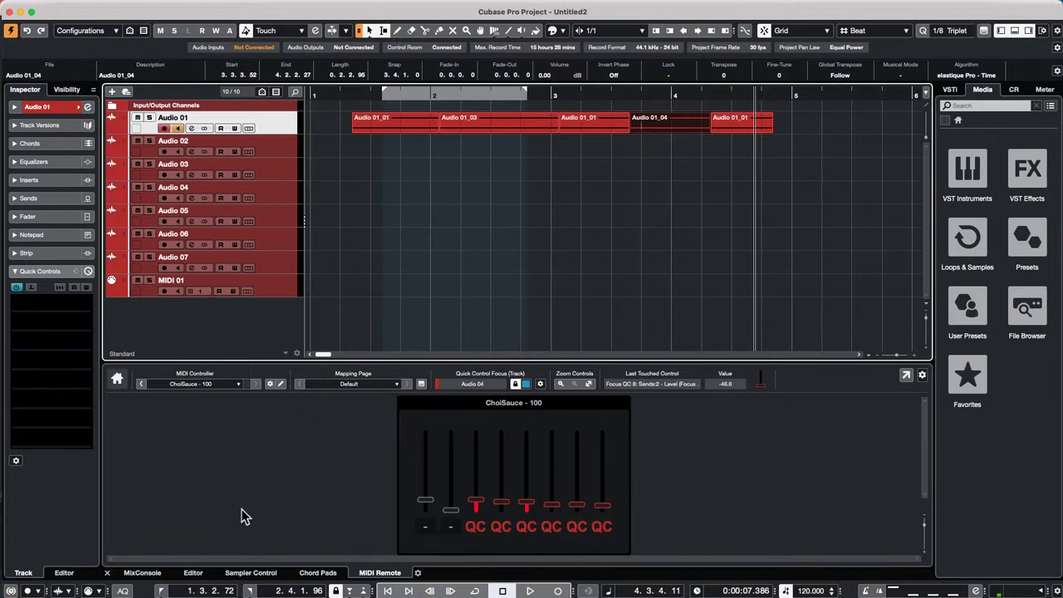
left_click(39, 592)
- Create an instrument track using Synth > Retrologue from the Add Track dialog
left_click(332, 196)
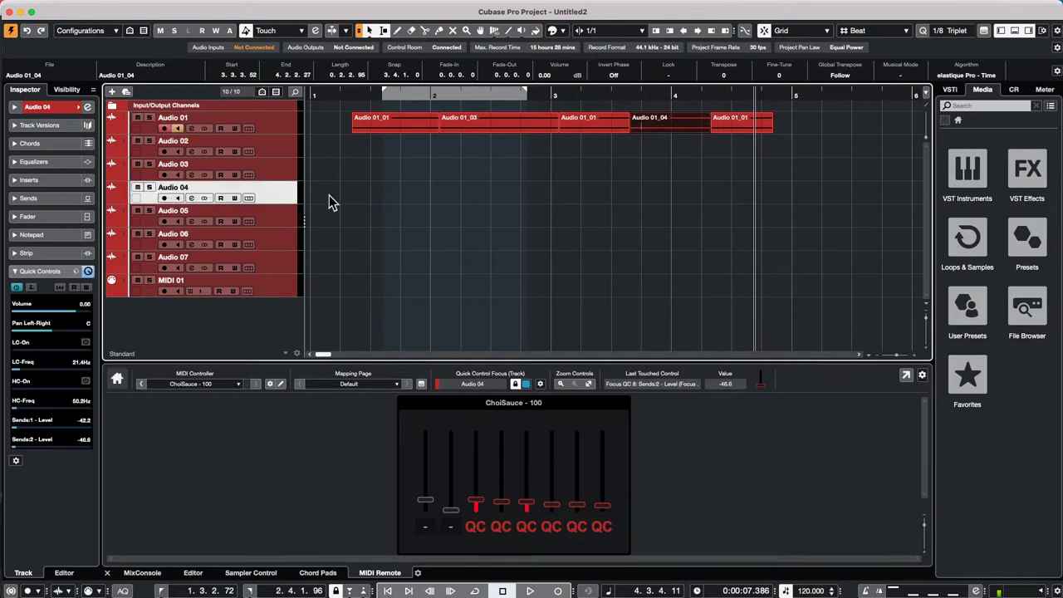
right_click(277, 190)
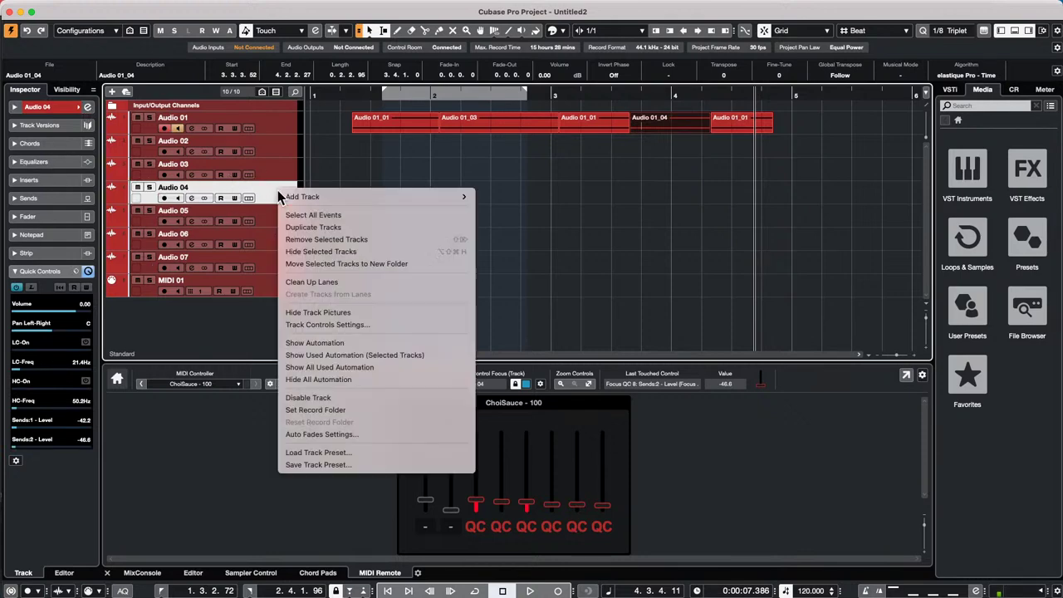
mouse_move(335, 196)
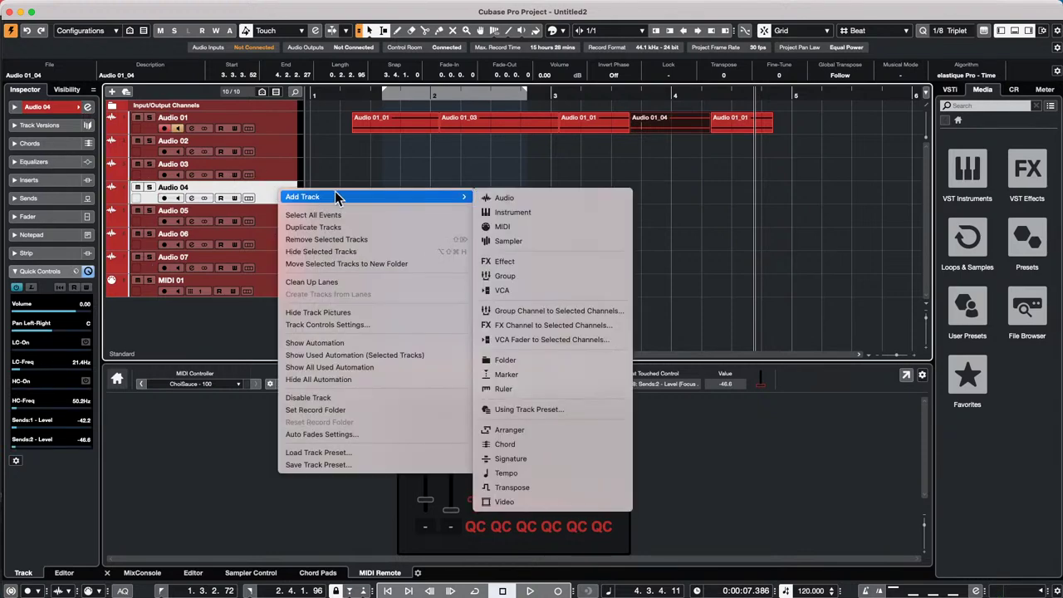
left_click(538, 213)
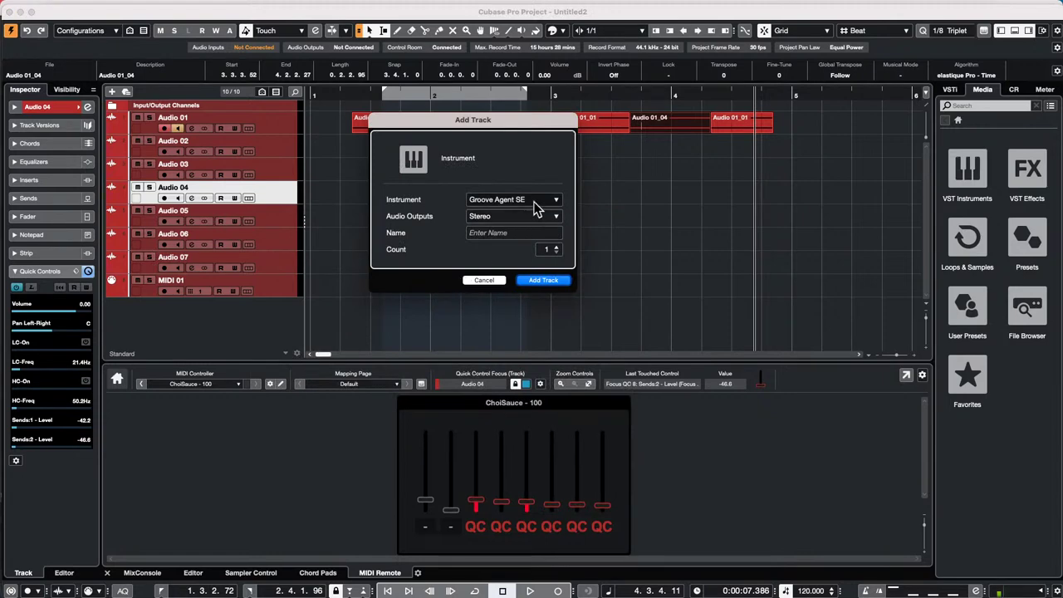
left_click(541, 204)
left_click(399, 346)
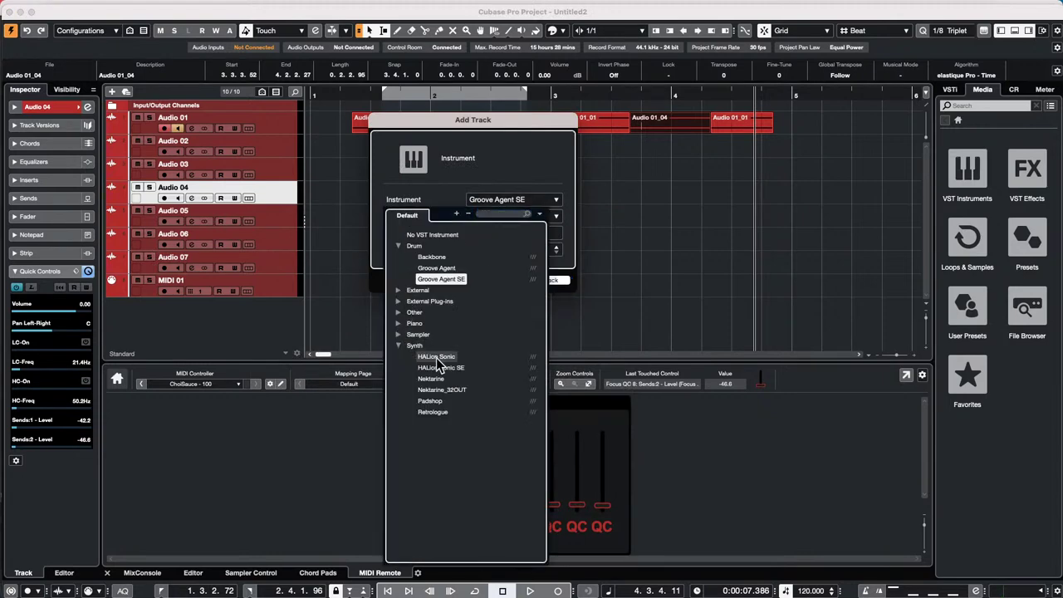
left_click(432, 411)
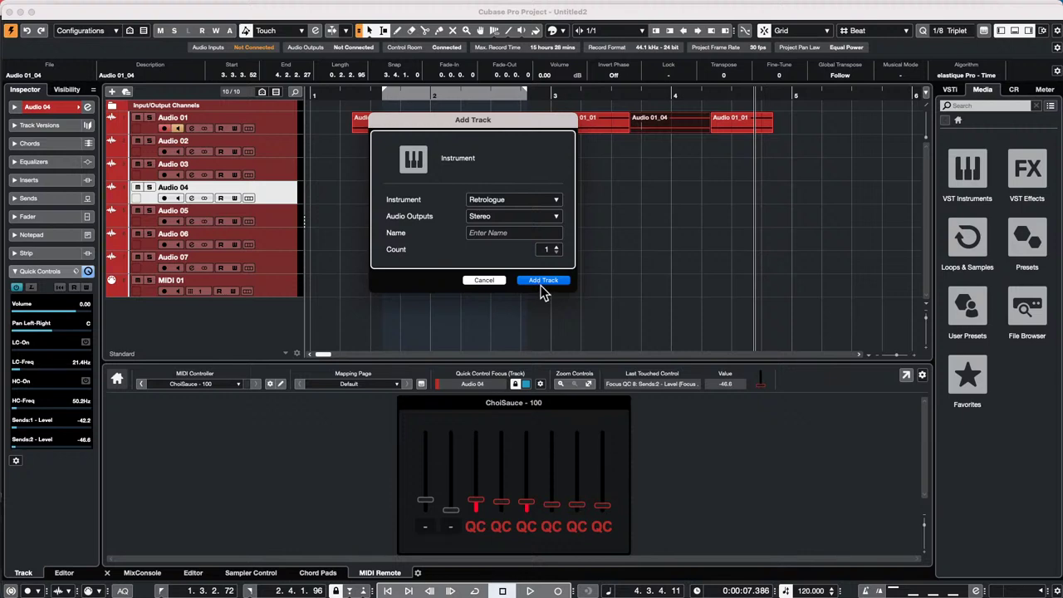
left_click(540, 284)
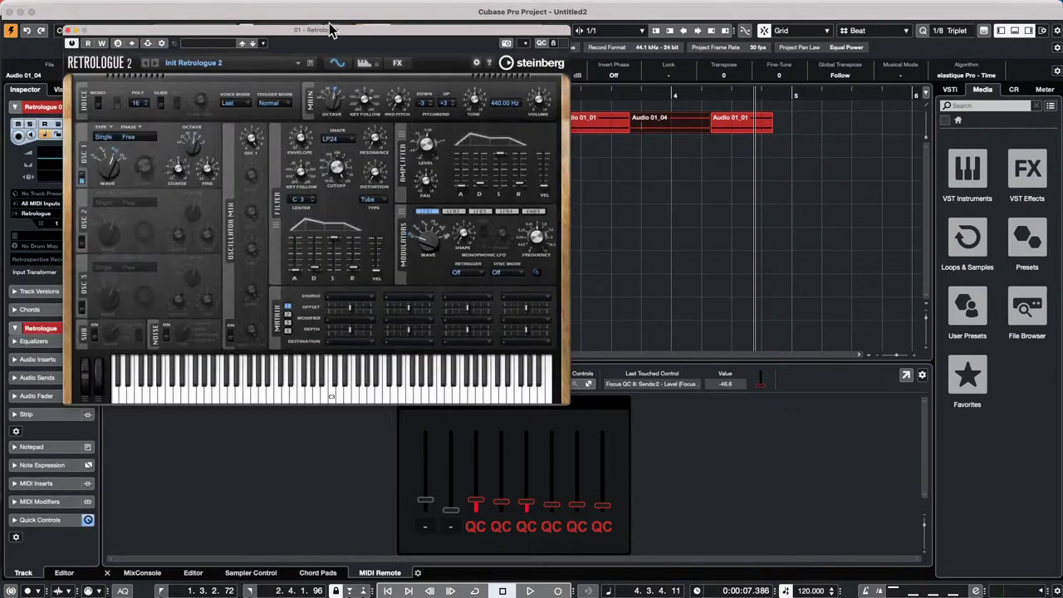
left_click_drag(340, 28, 526, 51)
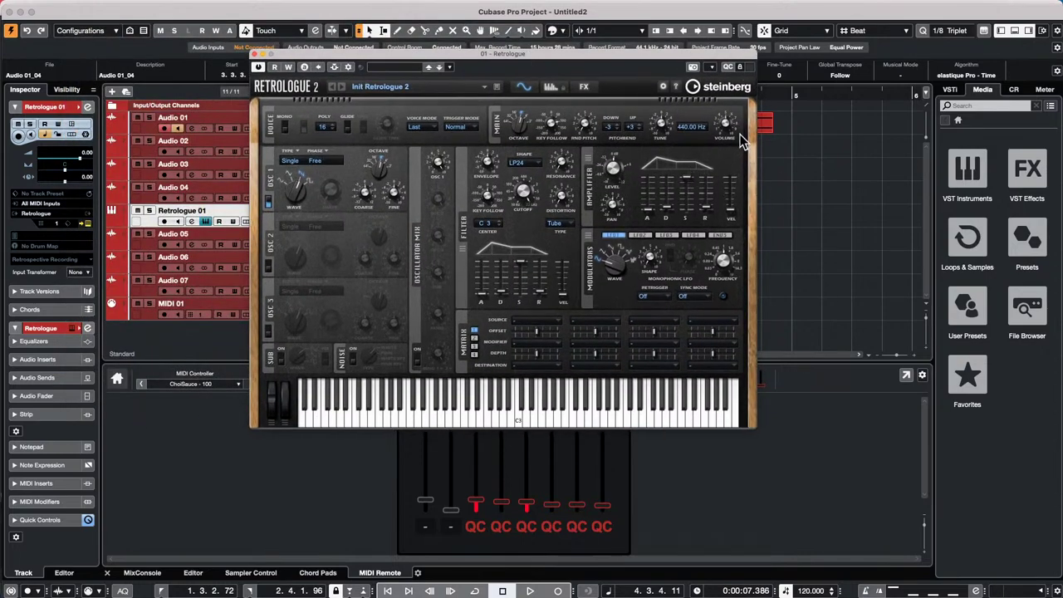
left_click(728, 68)
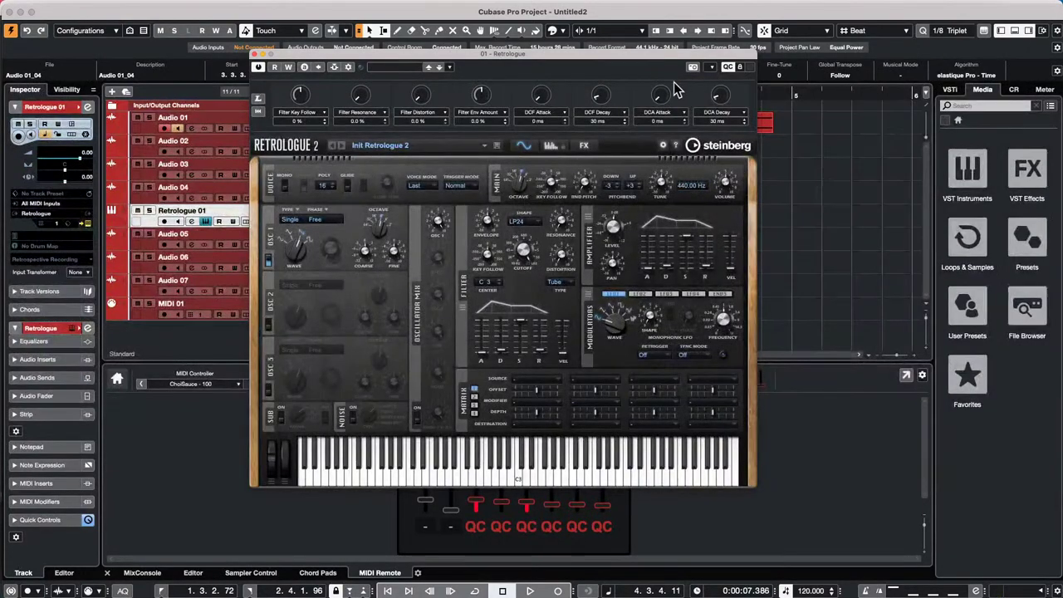
left_click(728, 68)
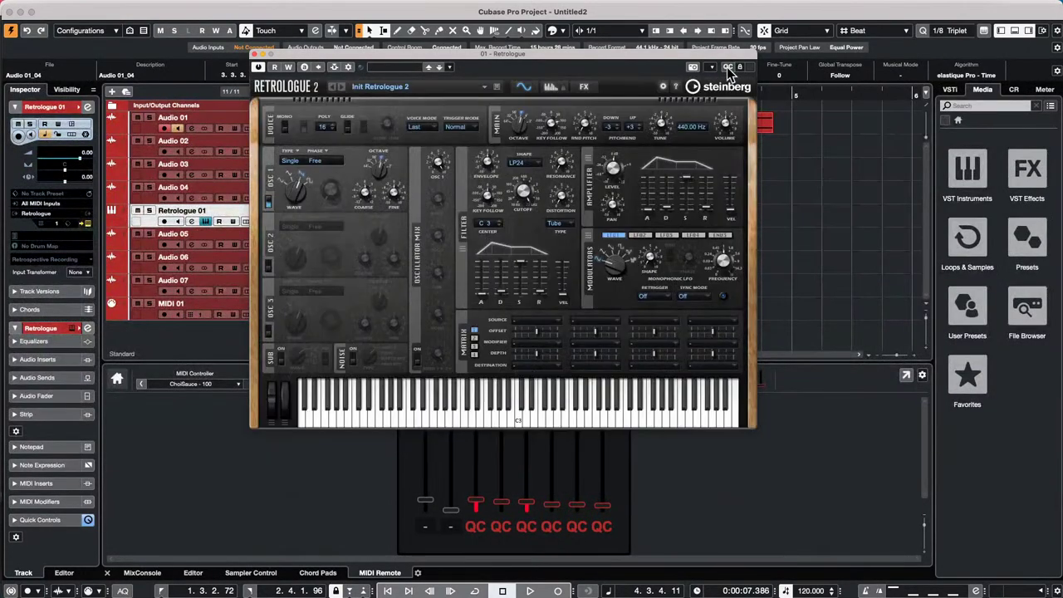
left_click(729, 69)
left_click(312, 114)
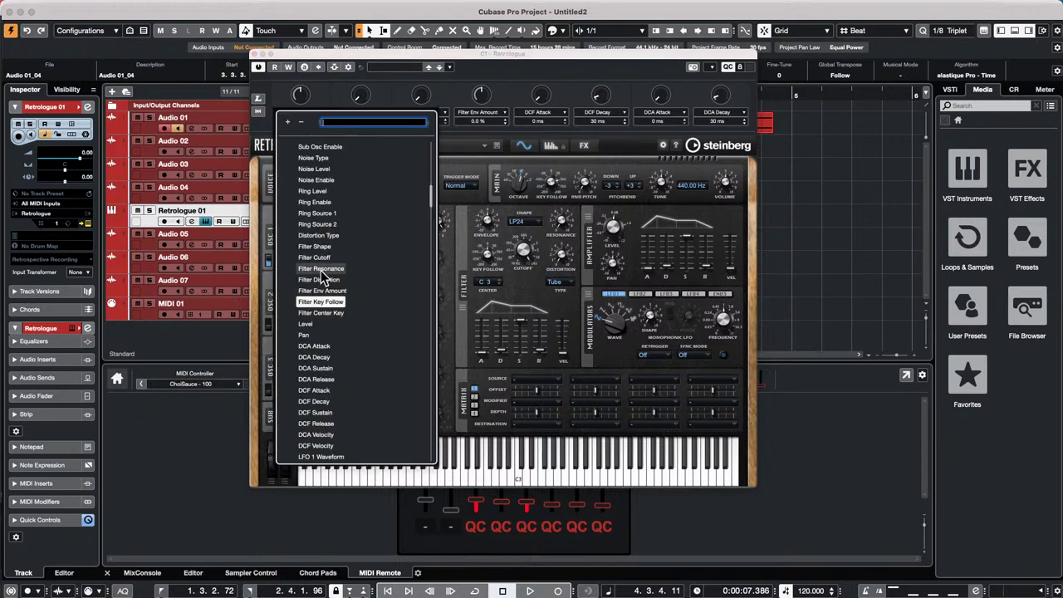
left_click(452, 89)
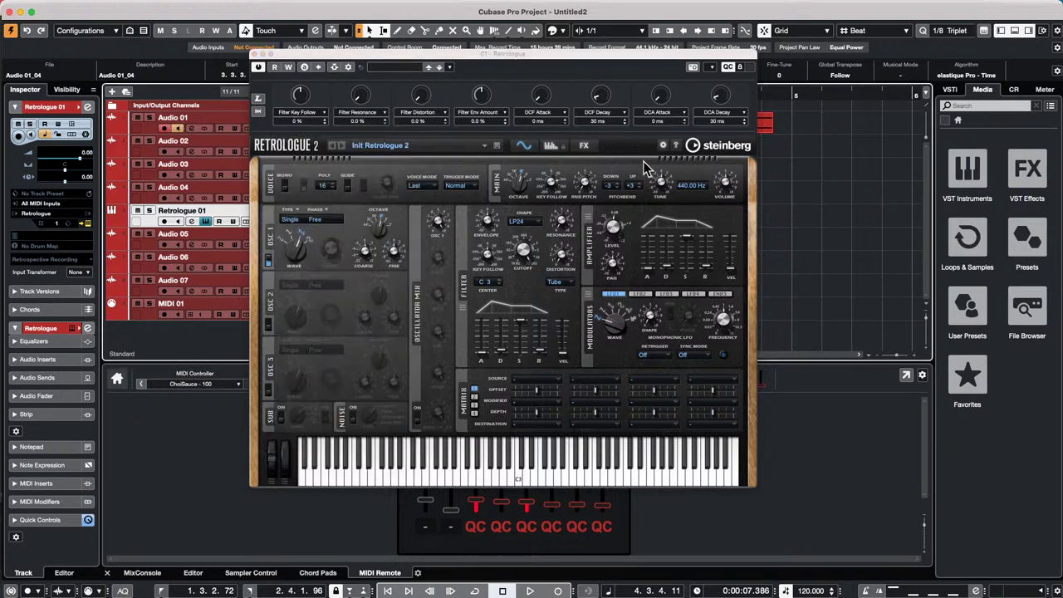
left_click(254, 55)
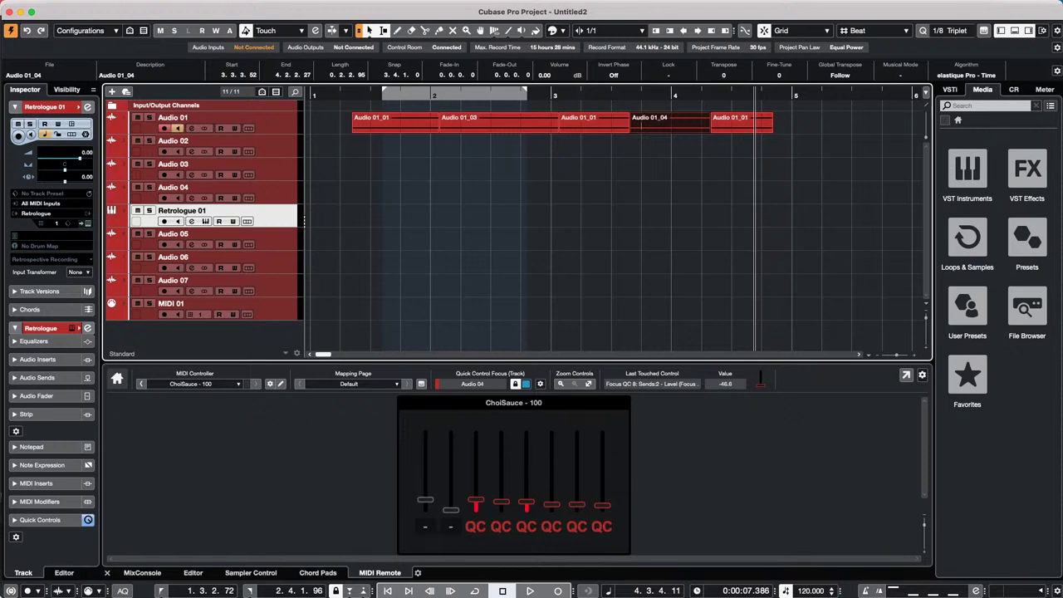
mouse_move(357, 596)
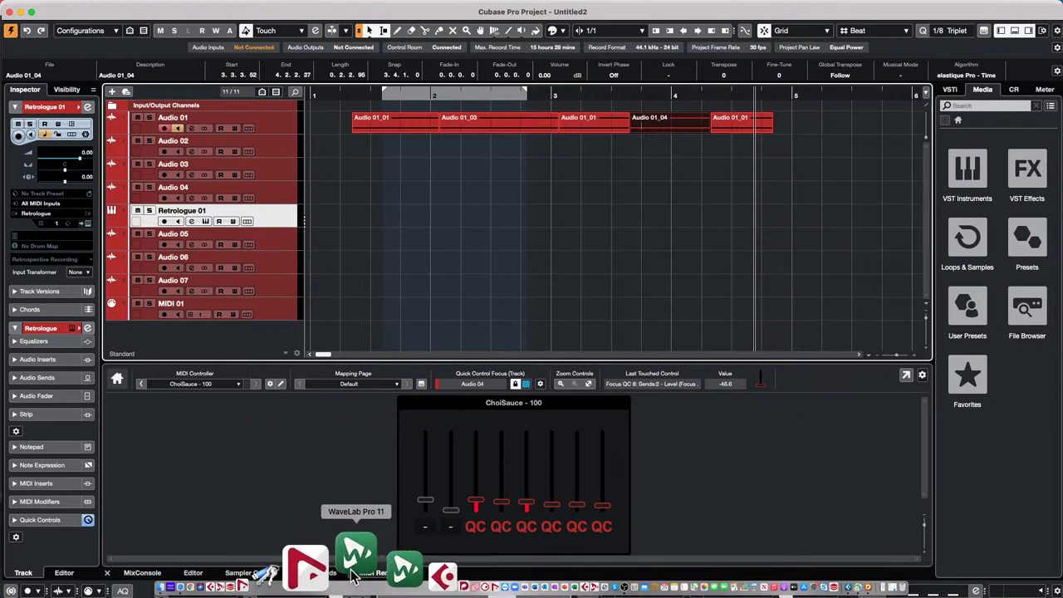
- Launch WaveLab Pro 11 and open Other People's Porches.v11 from recent audio montages
left_click(349, 570)
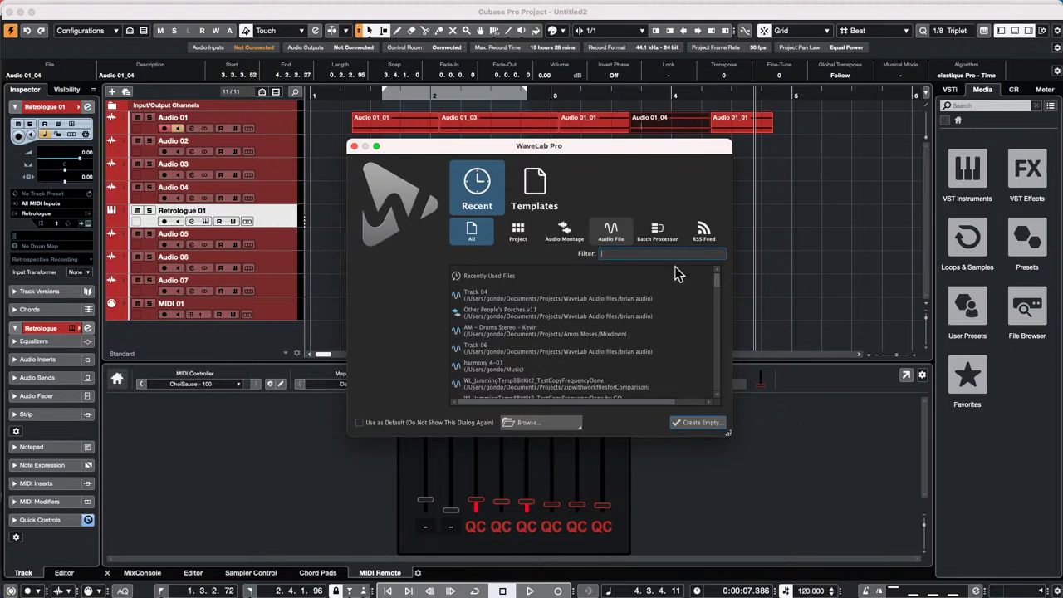
left_click(563, 228)
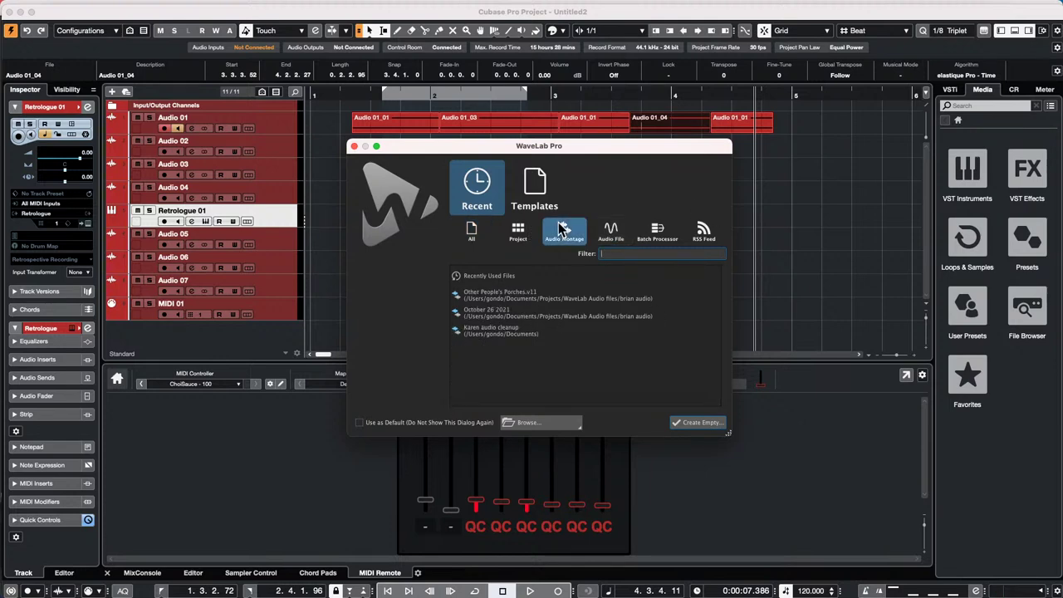
left_click(514, 291)
double_click(512, 287)
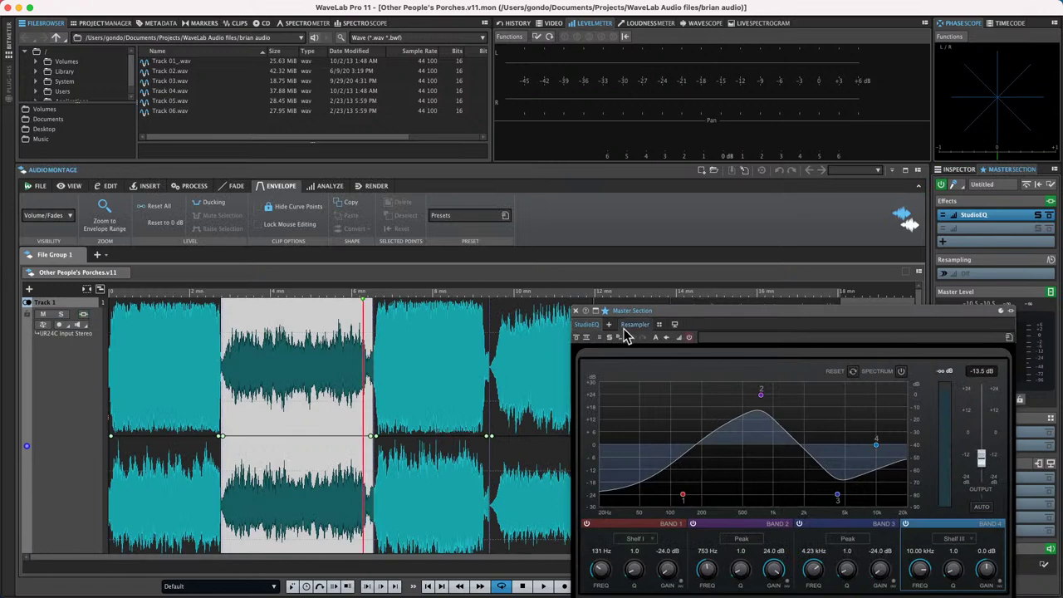
- Close the StudioEQ window and open the first clip's source, Track 06.wav, with Edit Source
left_click(576, 312)
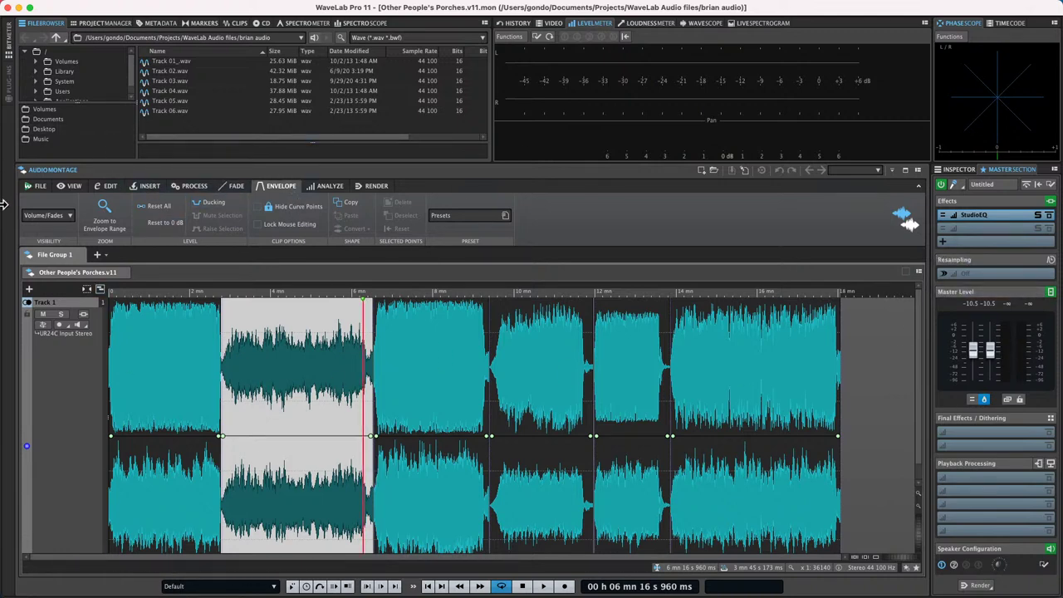
left_click(172, 445)
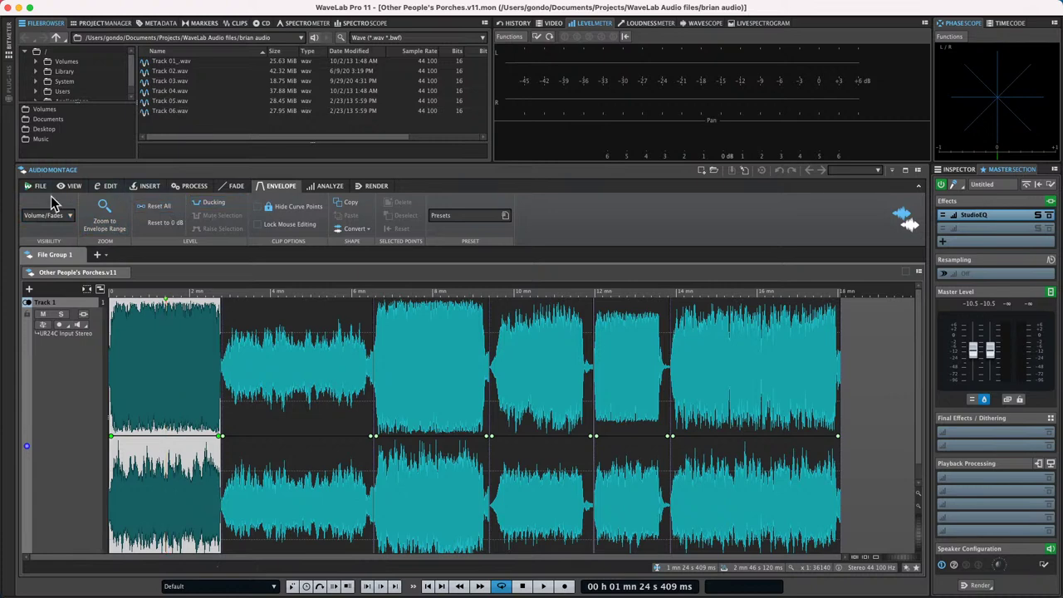
left_click(106, 185)
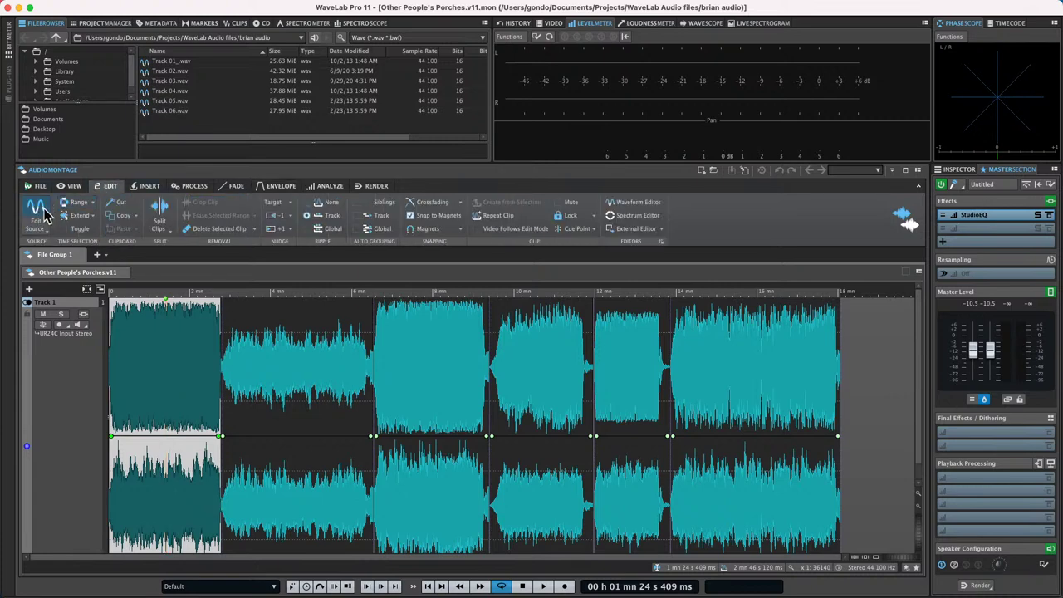
left_click(36, 214)
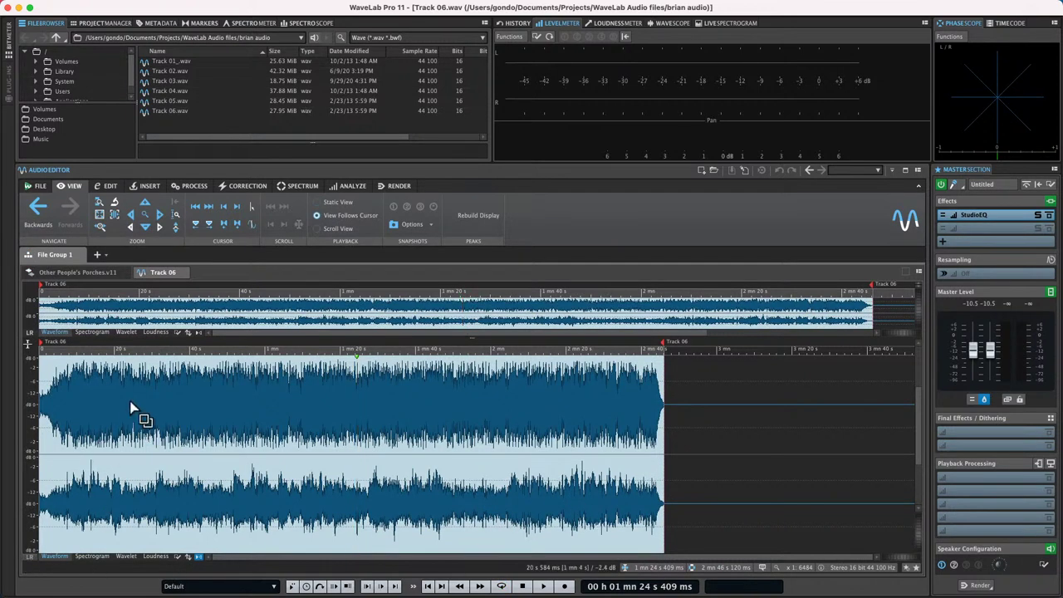
- Start playing Track 06.wav from about 16 seconds
left_click(113, 350)
left_click_drag(111, 350, 99, 353)
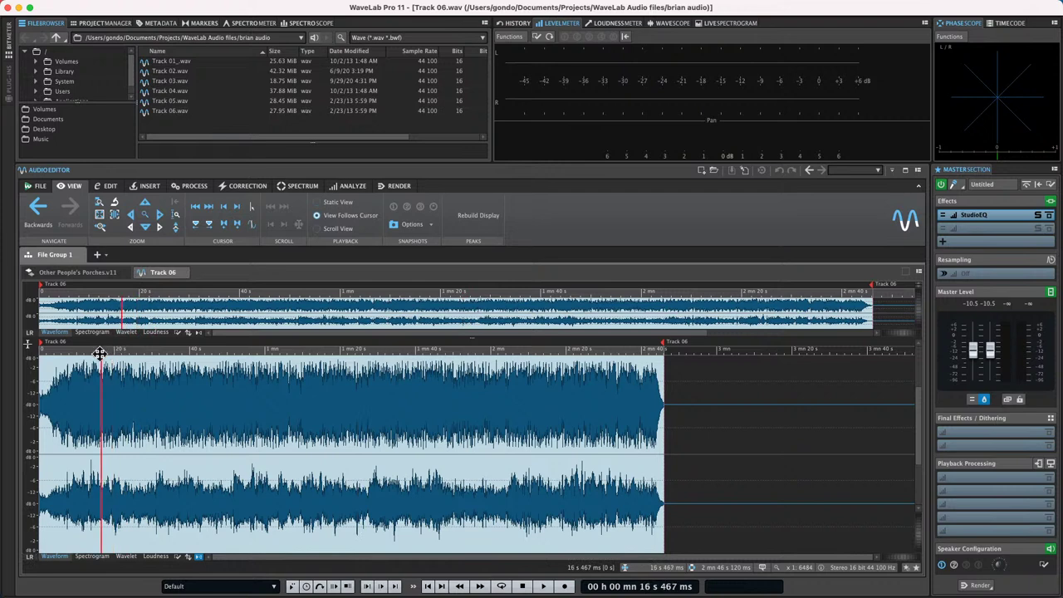
key("space")
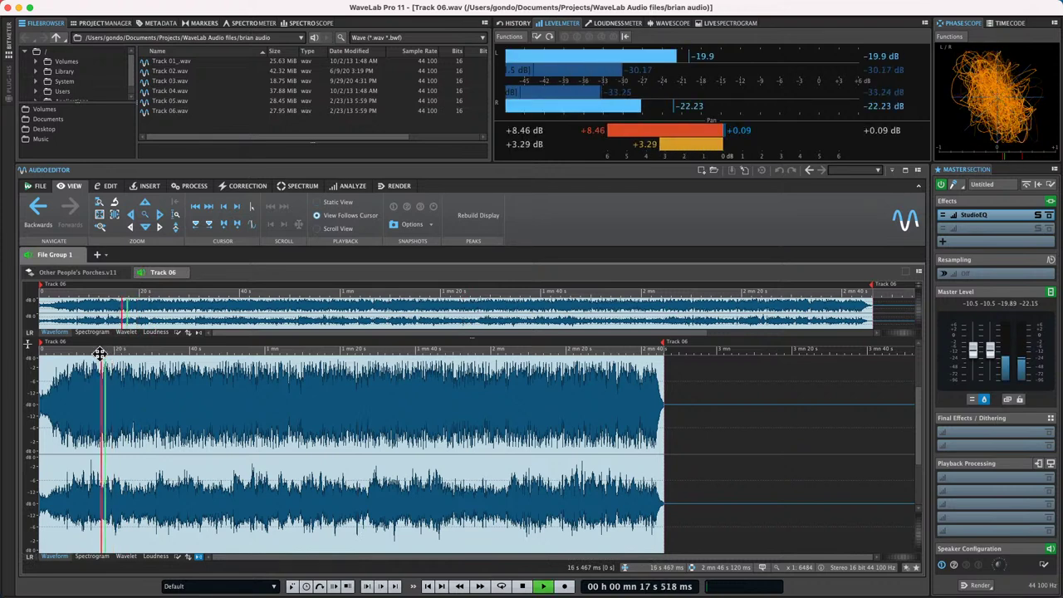
- Remove StudioEQ from the master effects and switch the waveform display to Mid/Side
left_click(975, 215)
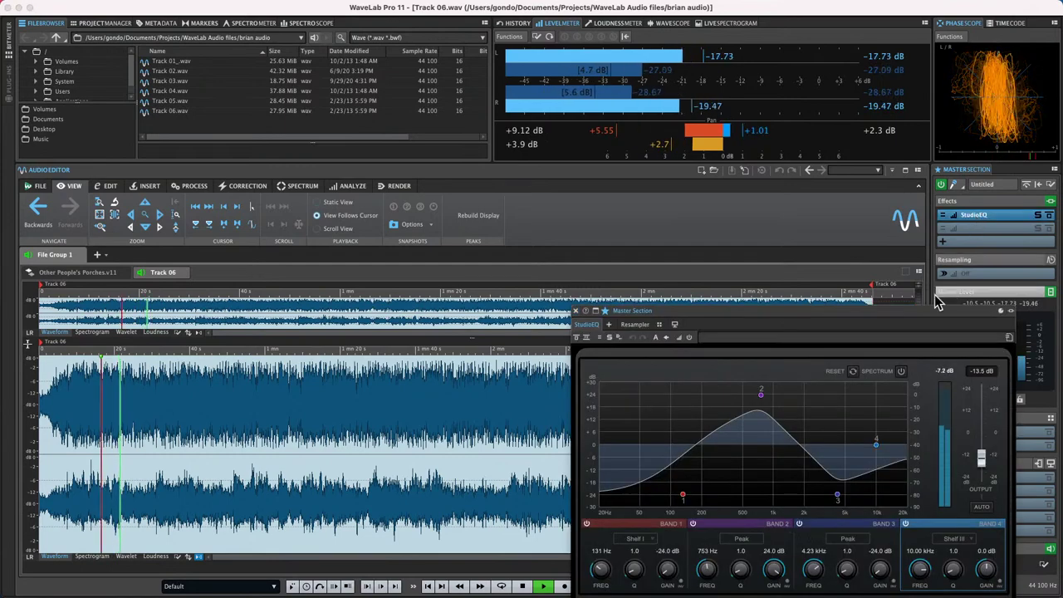
right_click(992, 216)
left_click(993, 218)
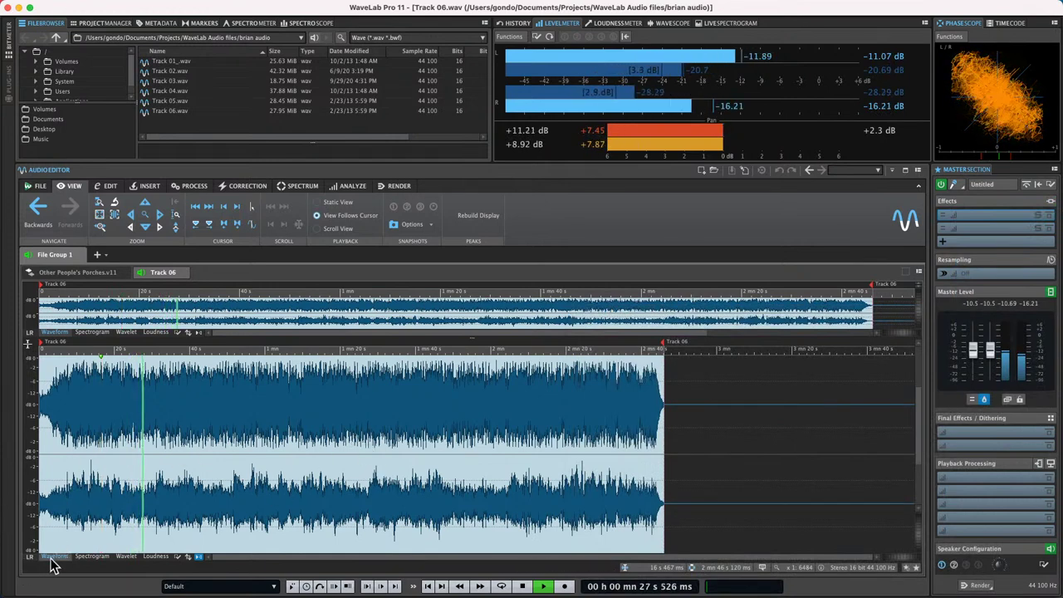
left_click(29, 558)
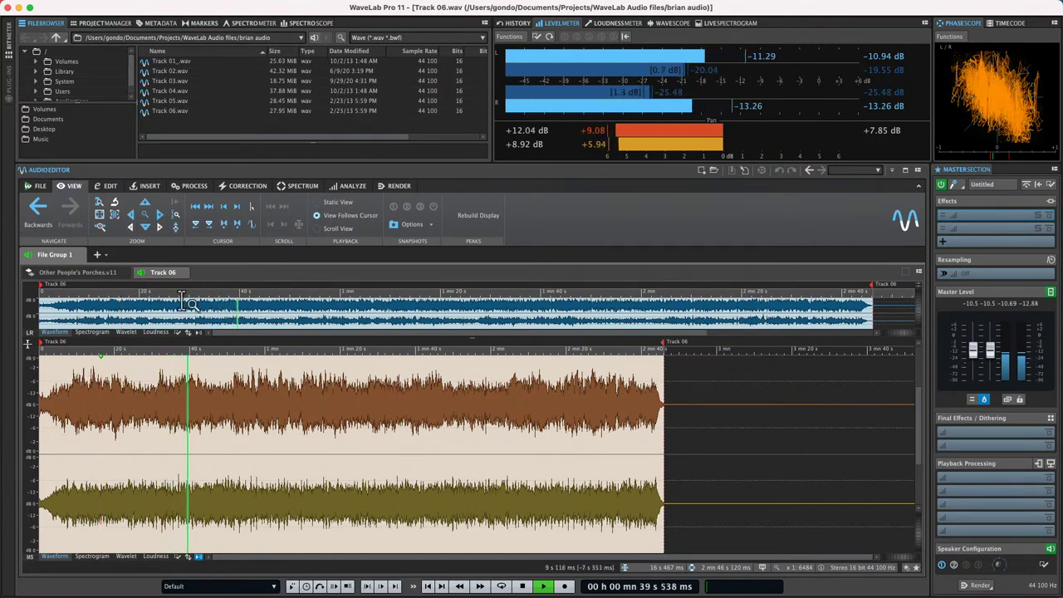
- Zoom into the waveform start and toggle between left/right and mid/side display
left_click_drag(44, 350, 35, 379)
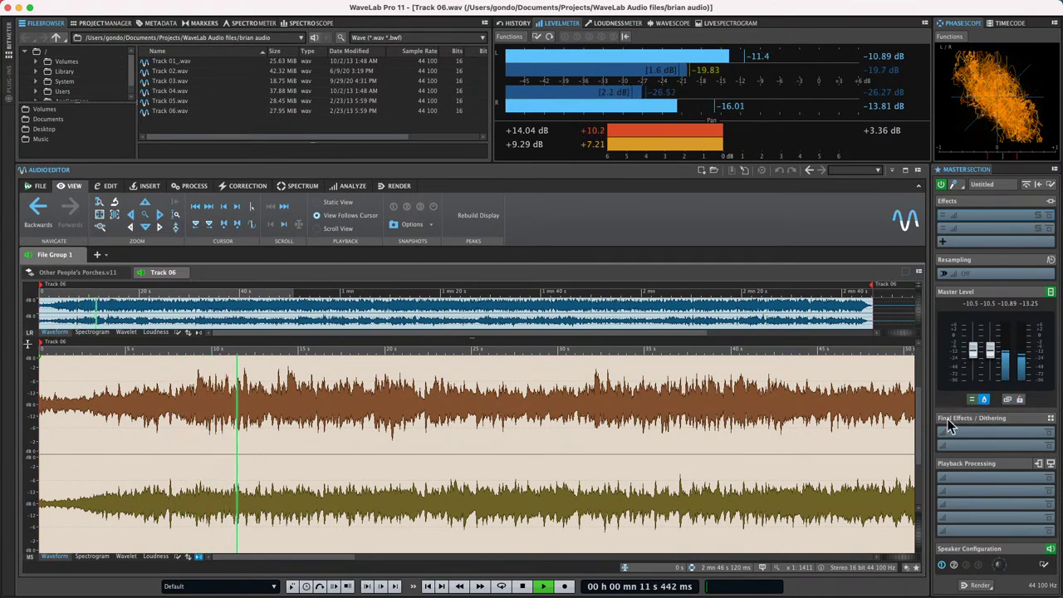
key("space")
left_click_drag(296, 453, 301, 446)
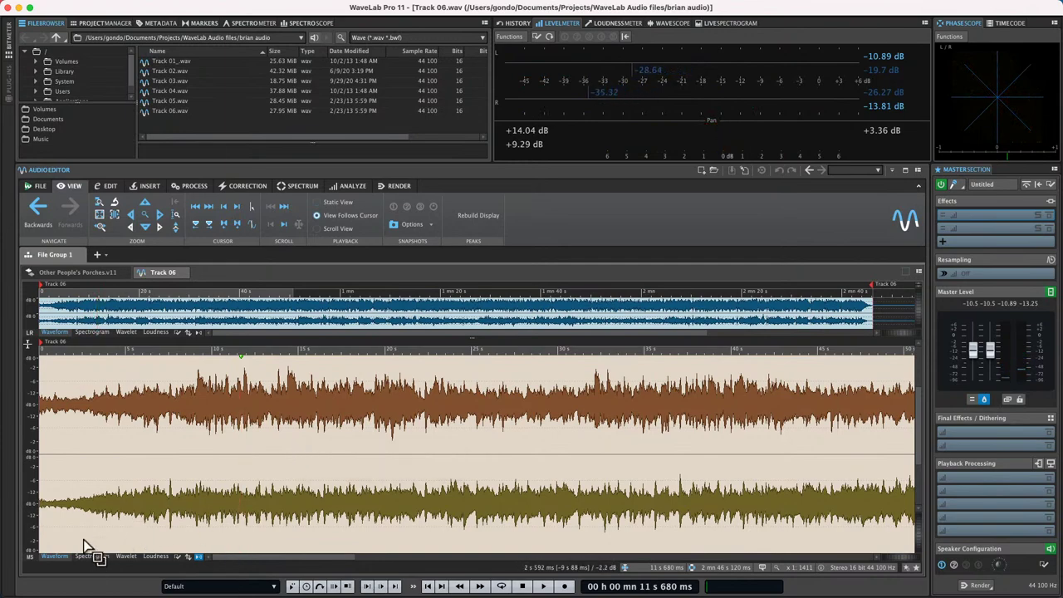
left_click(30, 558)
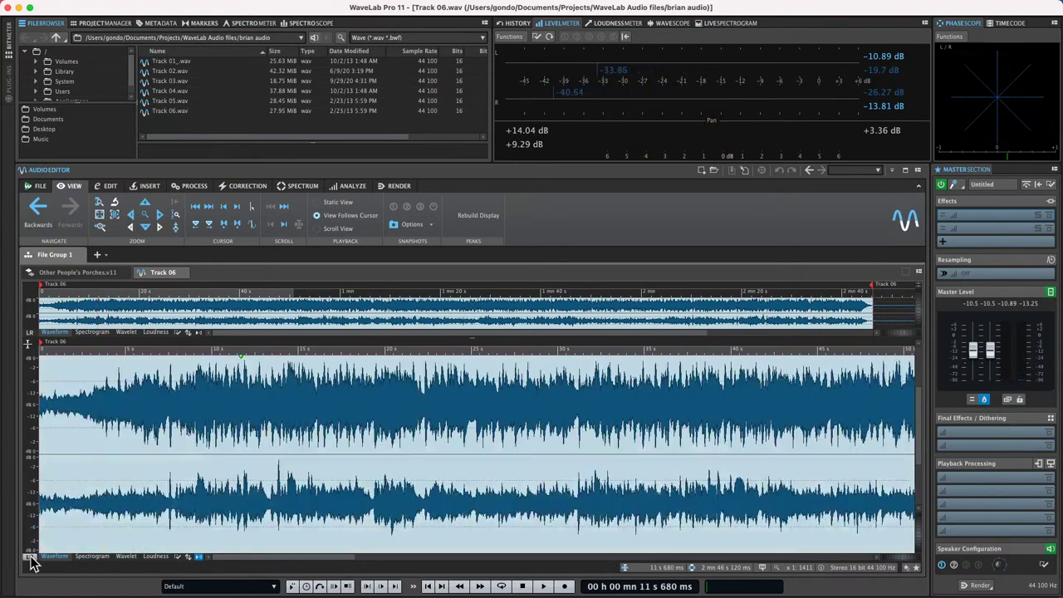
left_click(30, 558)
left_click(30, 558)
left_click(30, 558)
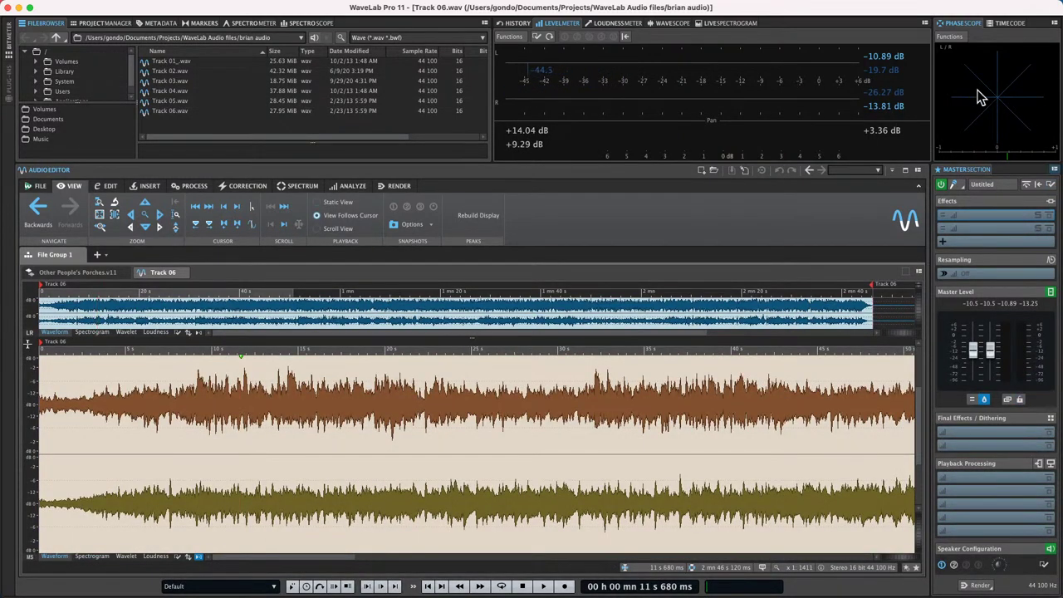
- During playback, lower the master to -8.3 dB, unlink the faders and pull the right channel down
key("space")
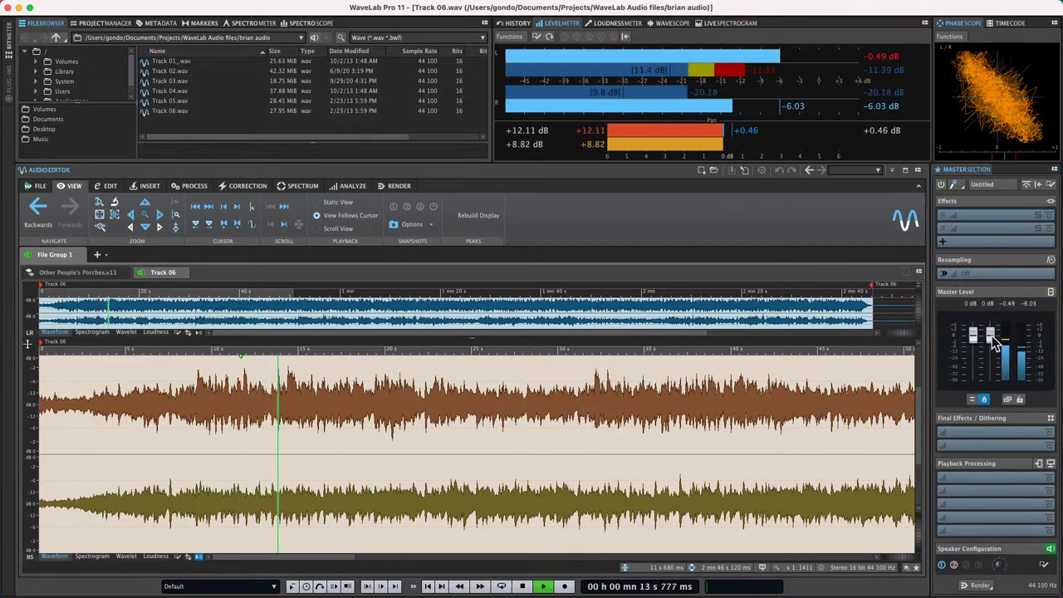
left_click_drag(990, 336, 991, 350)
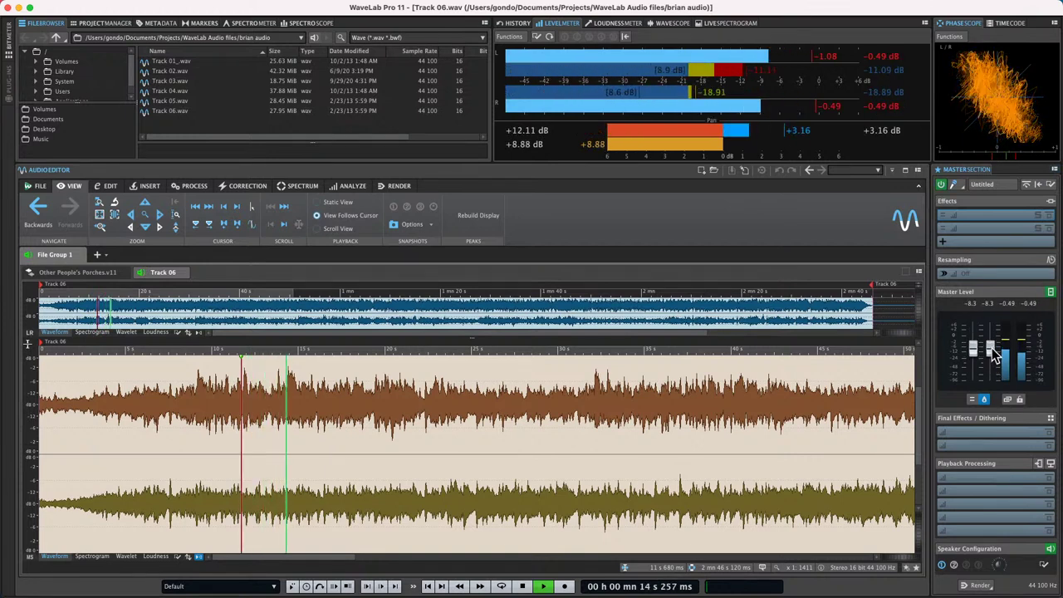
left_click(1007, 401)
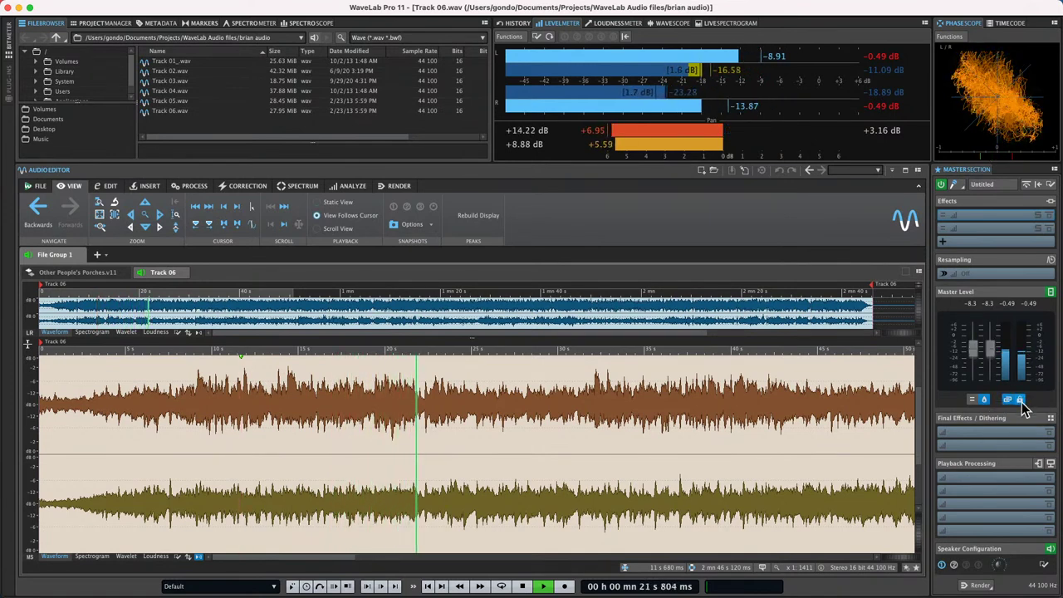
mouse_move(988, 349)
left_mouse_down()
mouse_move(993, 383)
mouse_move(994, 349)
left_mouse_up()
key("space")
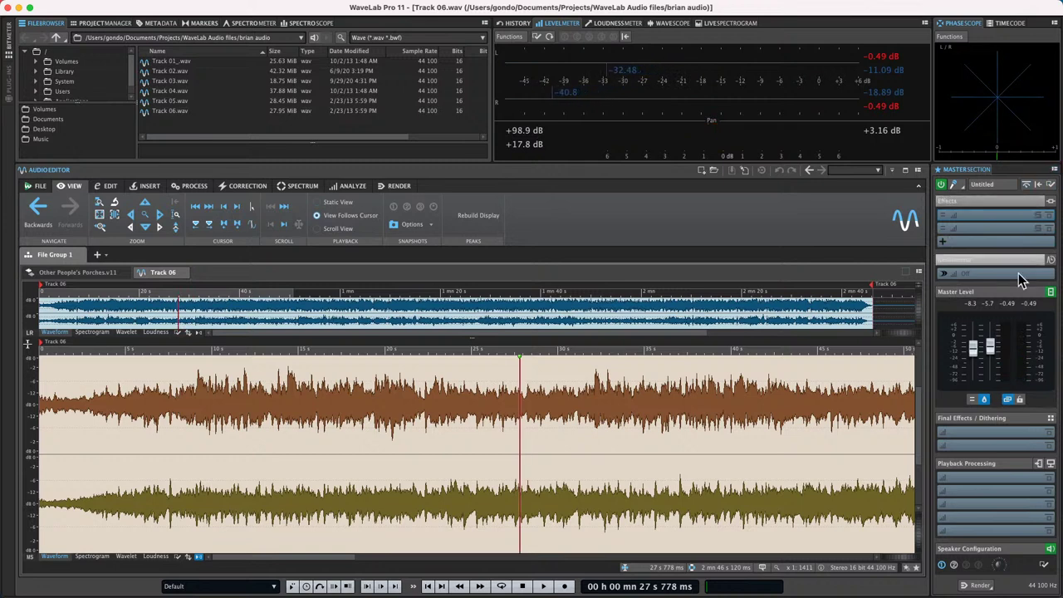
- Add a Brickwall Limiter to the first master effects slot
left_click(998, 213)
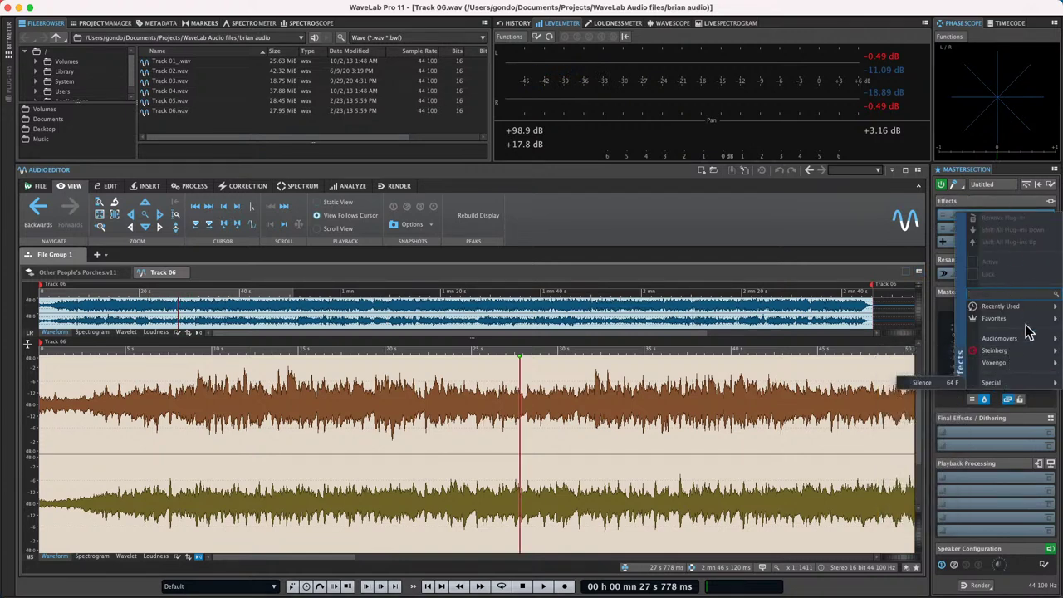
mouse_move(993, 351)
mouse_move(901, 362)
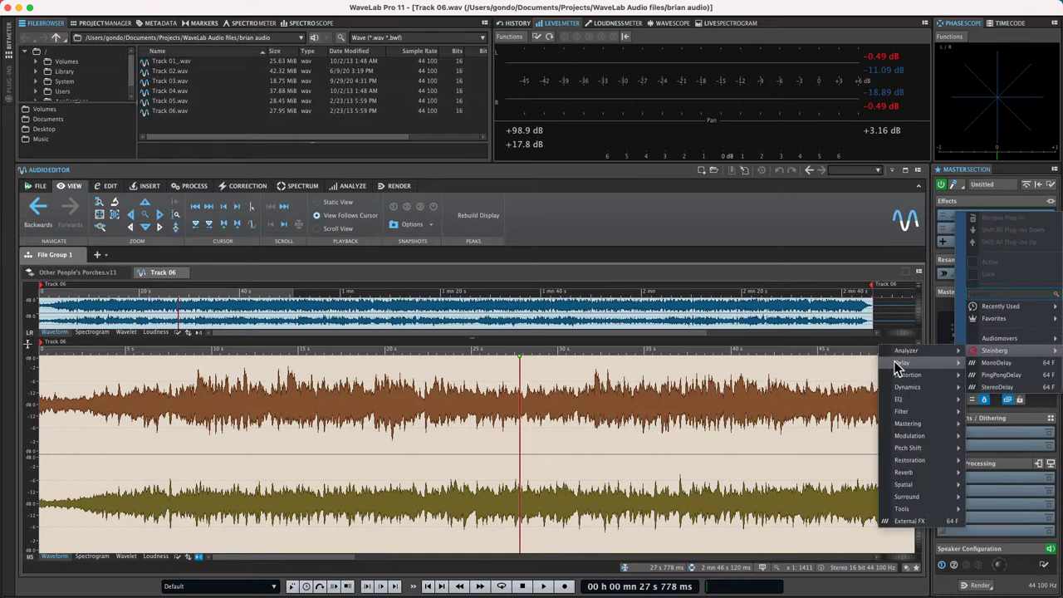
mouse_move(932, 381)
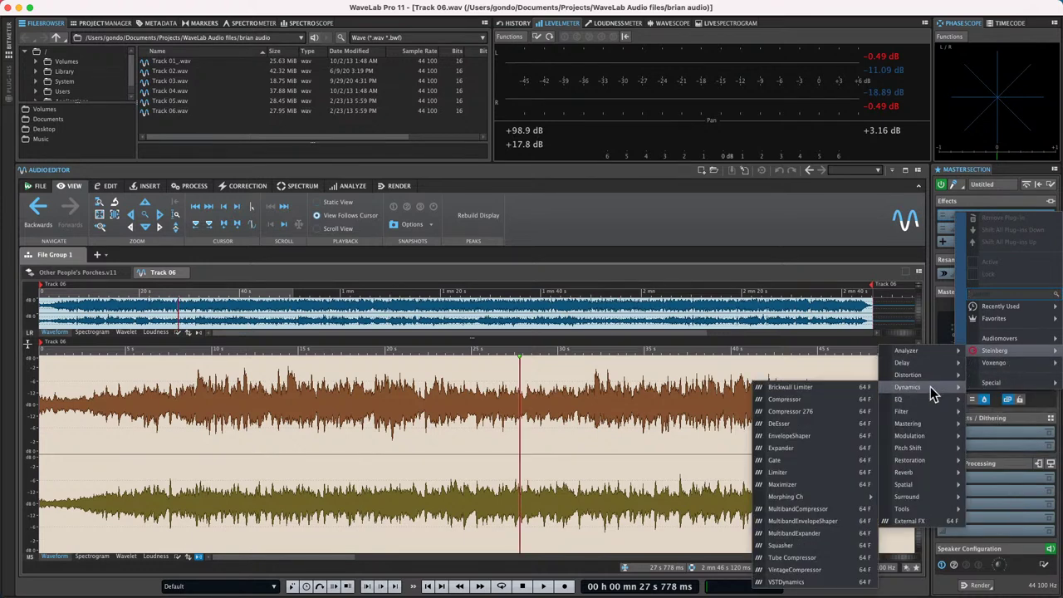
left_click(784, 387)
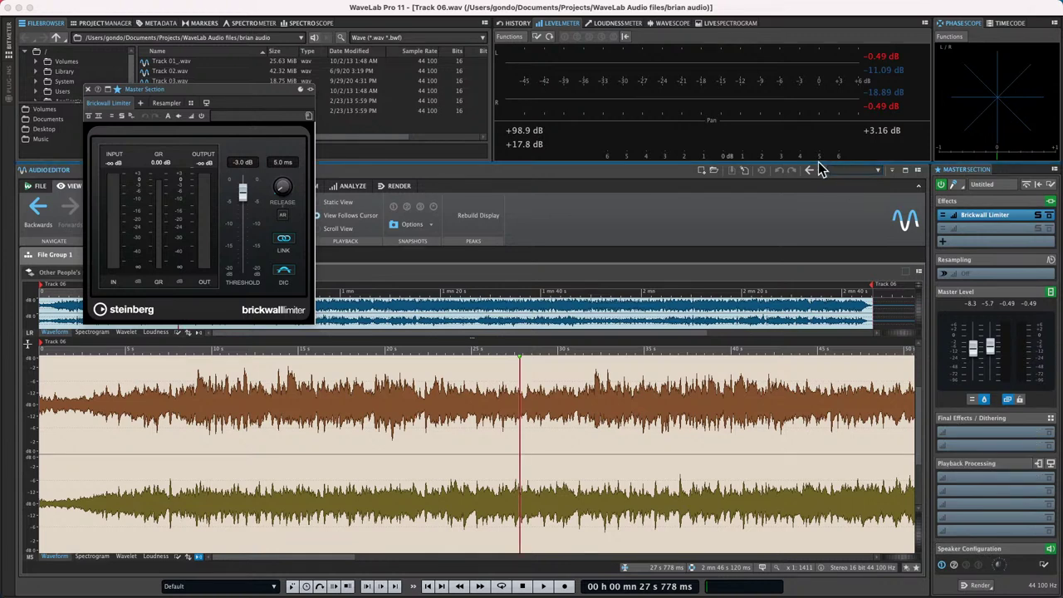
- Check the limiter's channel processing options without changes and lock the master fader levels
left_click(945, 218)
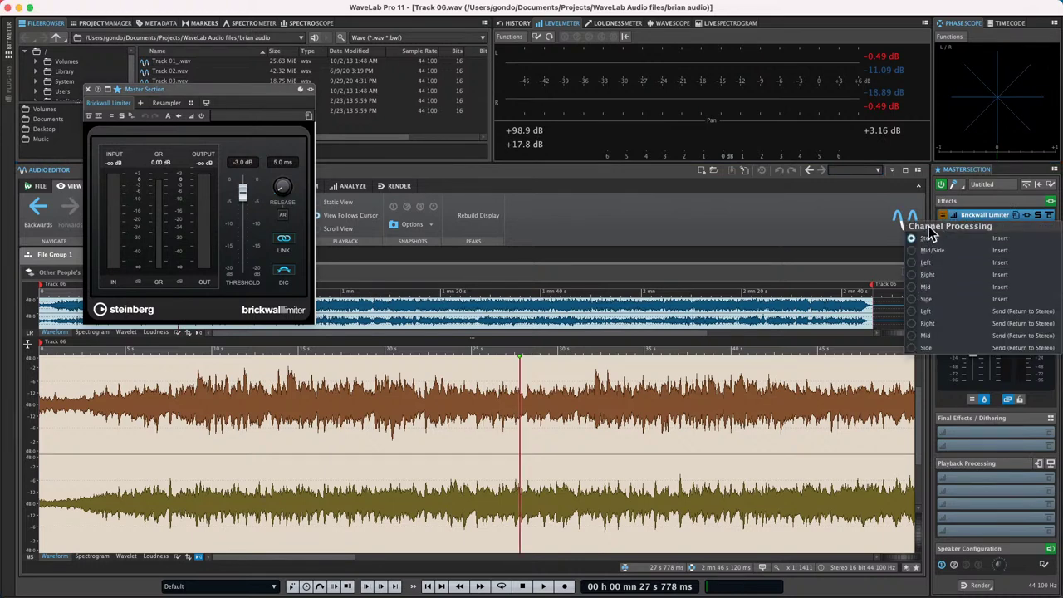
left_click(996, 397)
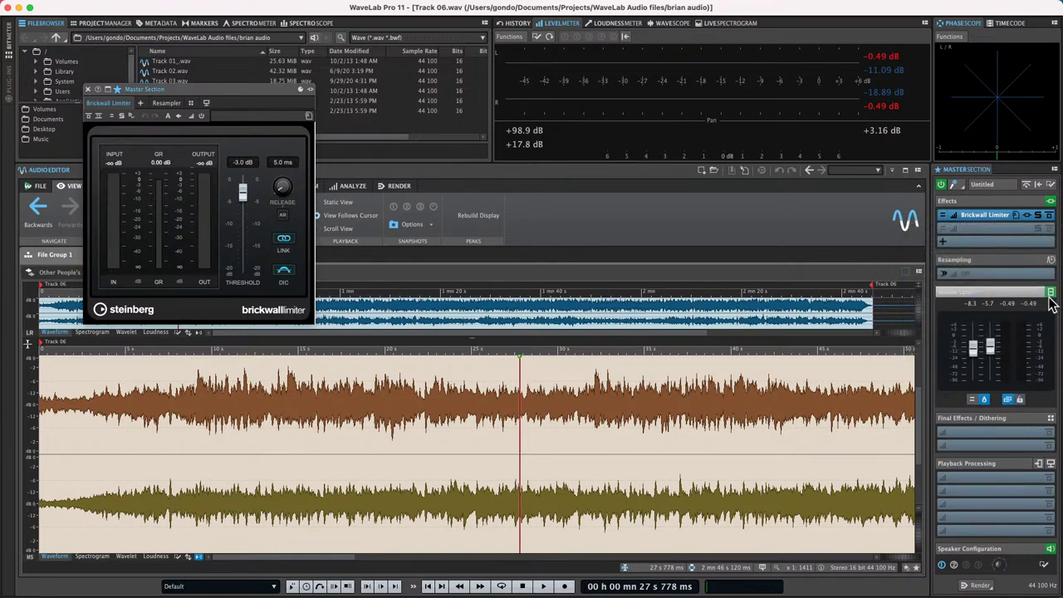
left_click(1020, 400)
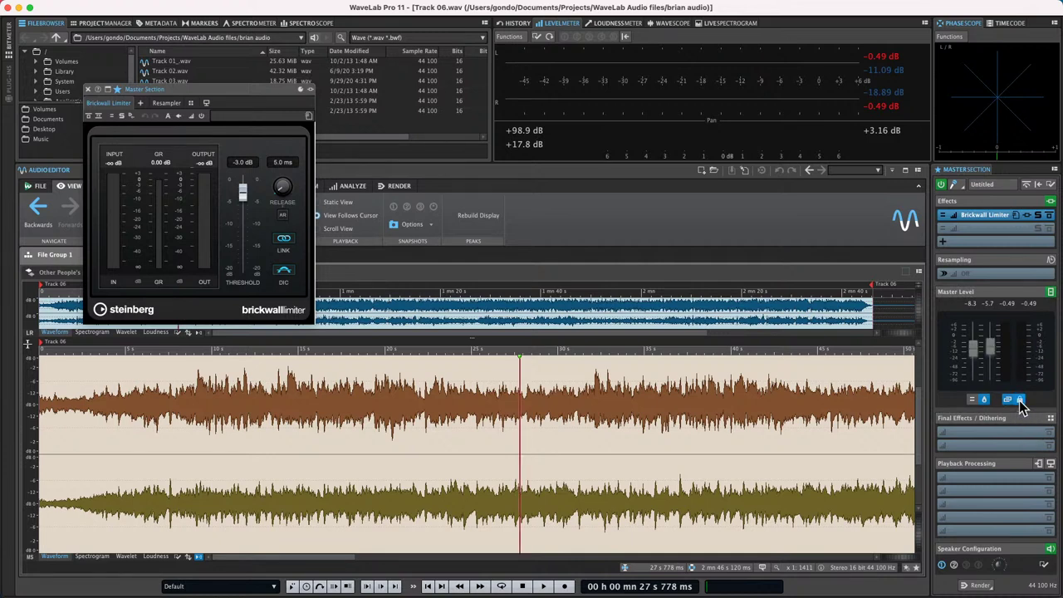
left_click(973, 400)
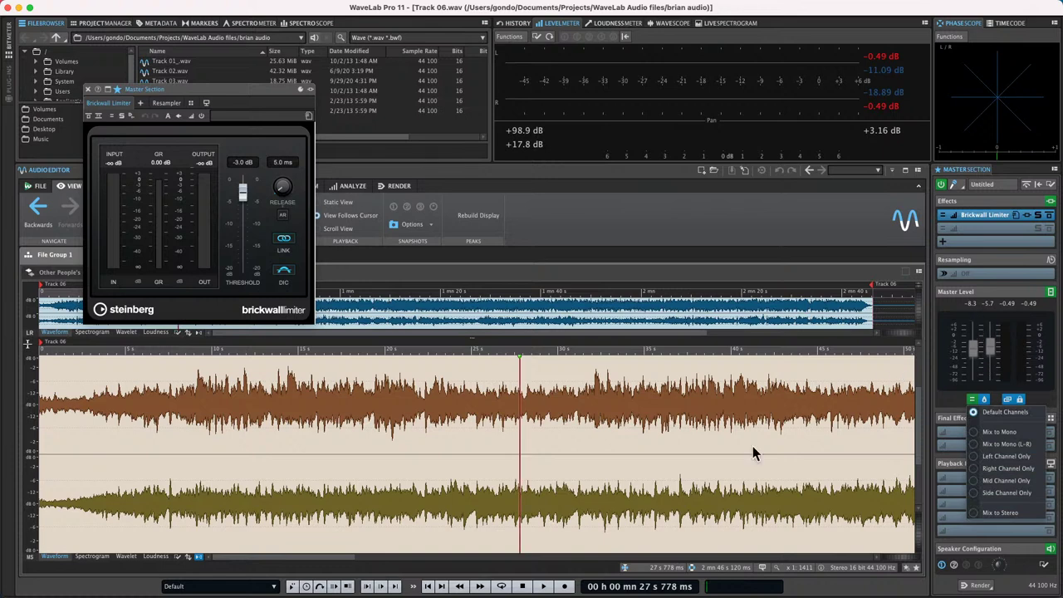
left_click(847, 406)
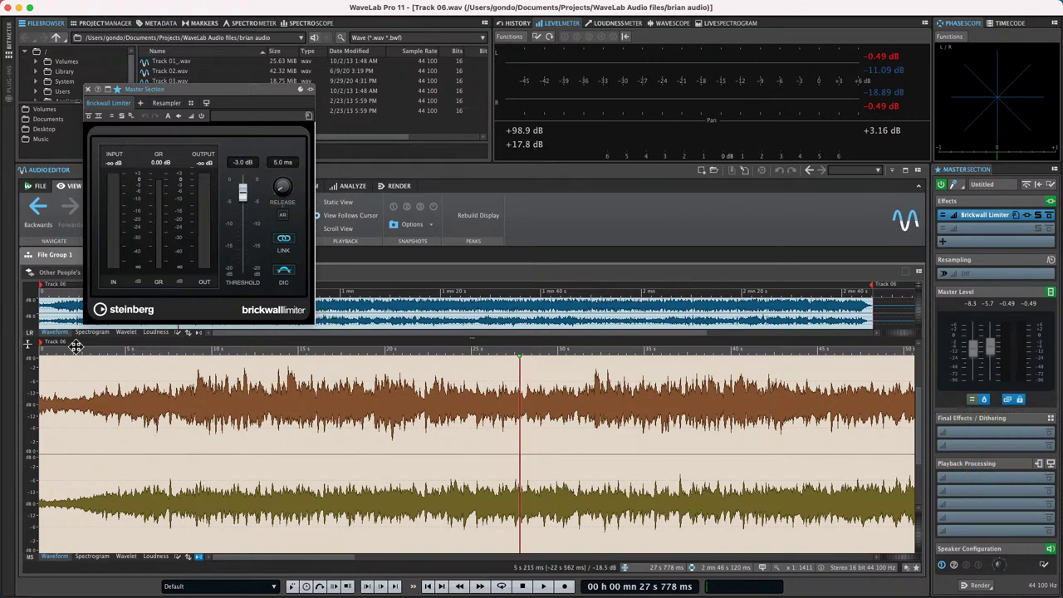
- Close the limiter window and play the Other People's Porches montage from inside the second clip
left_click(90, 89)
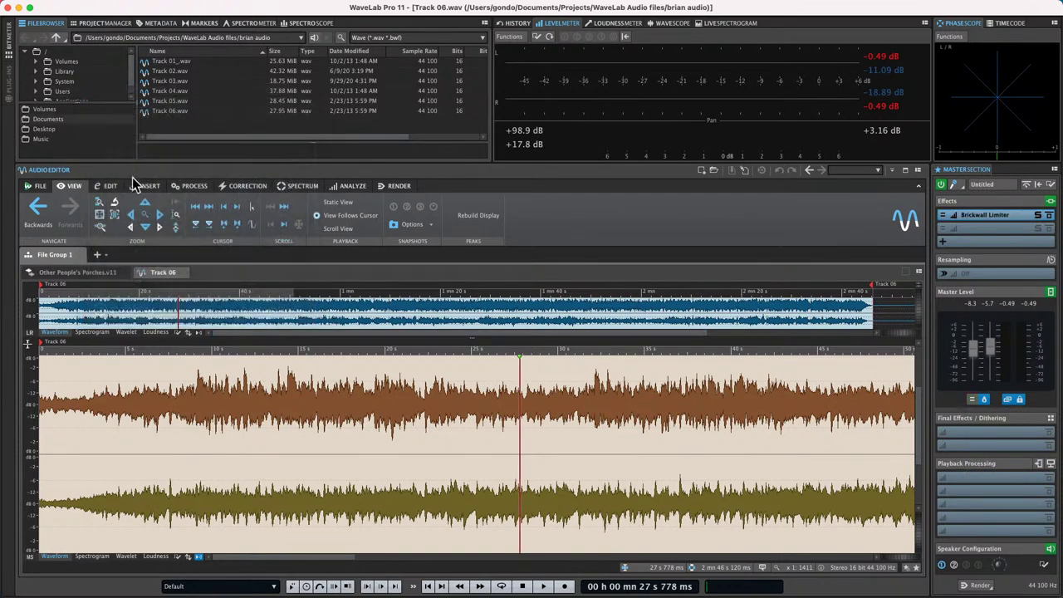
left_click(65, 272)
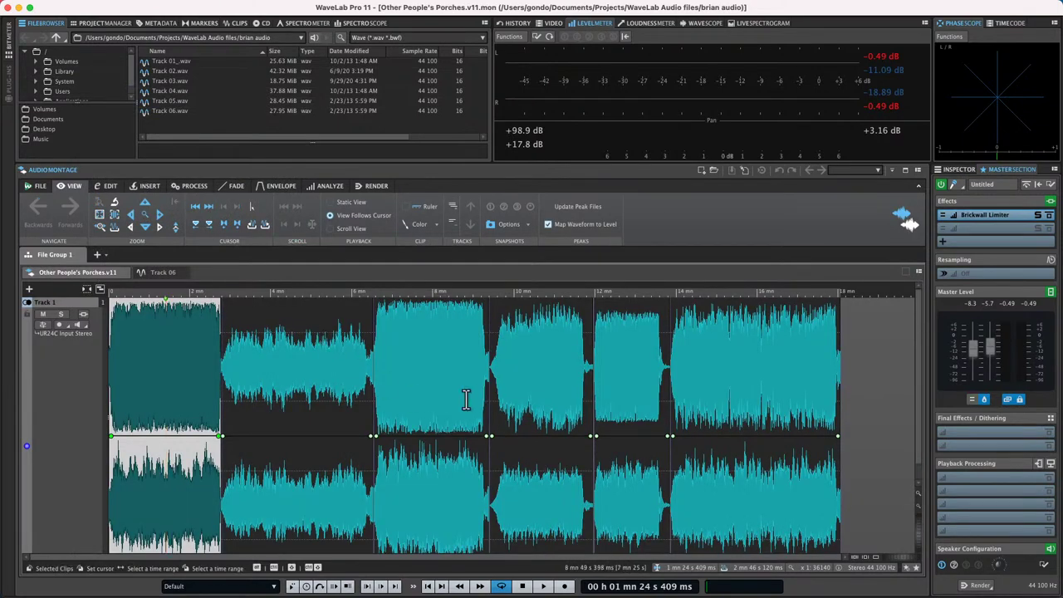
left_click(415, 387)
left_click(279, 384)
key("space")
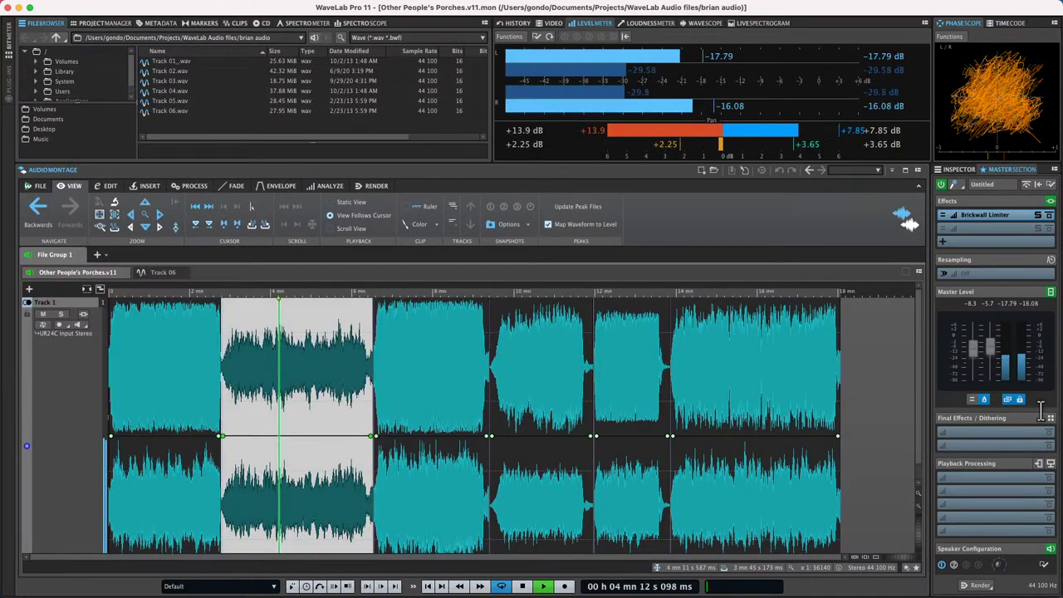
- Monitor the left channel, then the side channel, then restore default stereo monitoring
left_click(971, 399)
left_click(984, 457)
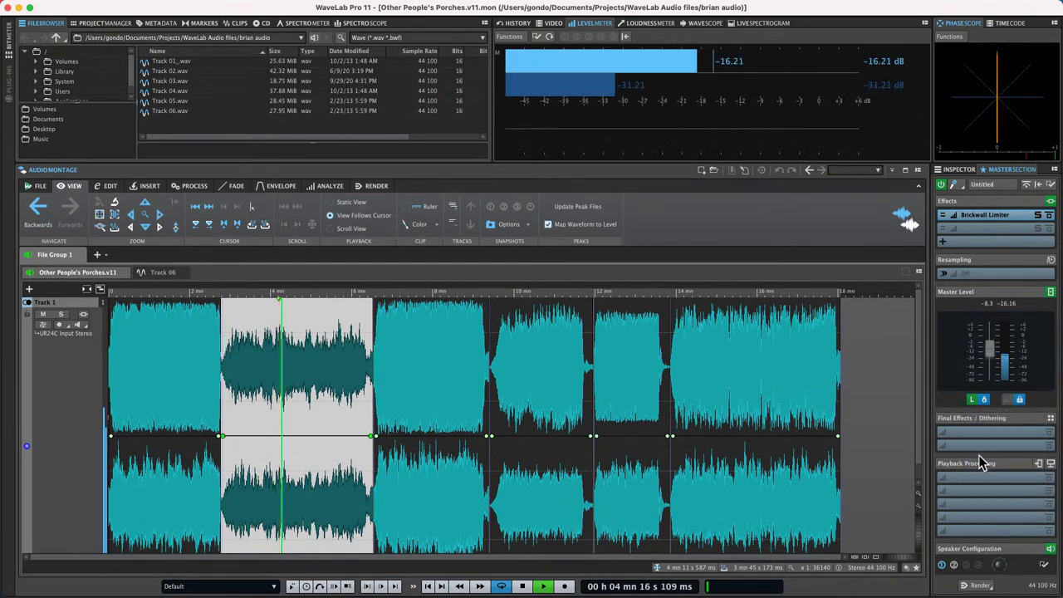
left_click(973, 400)
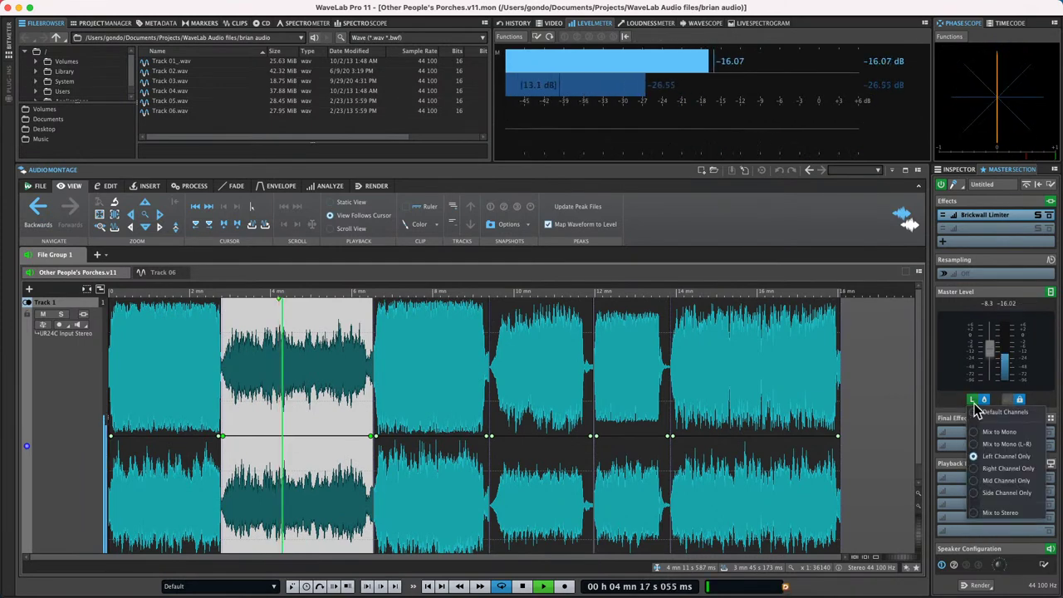
left_click(990, 486)
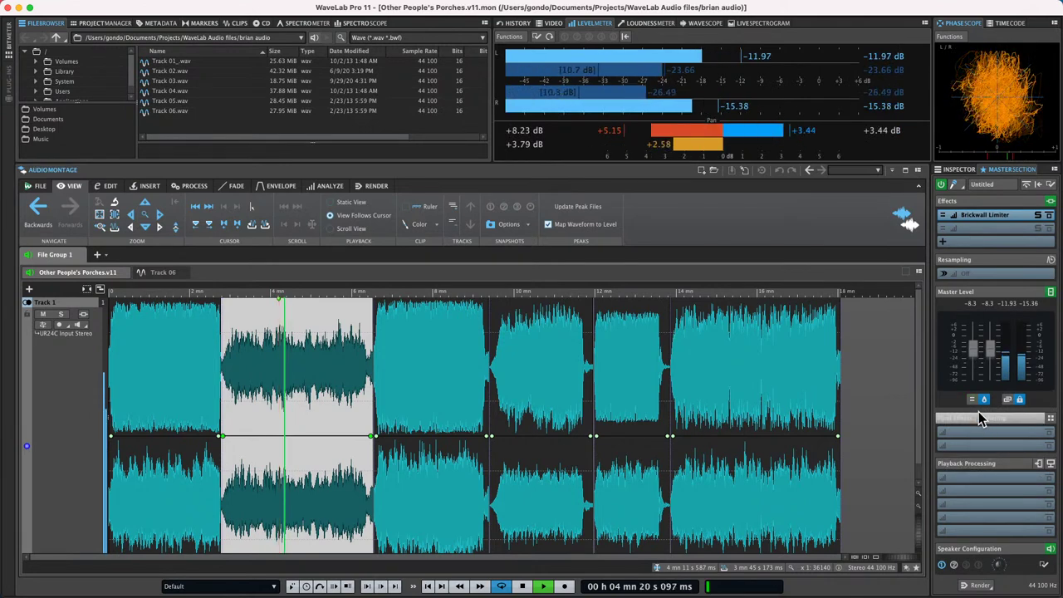
left_click(971, 399)
left_click(992, 494)
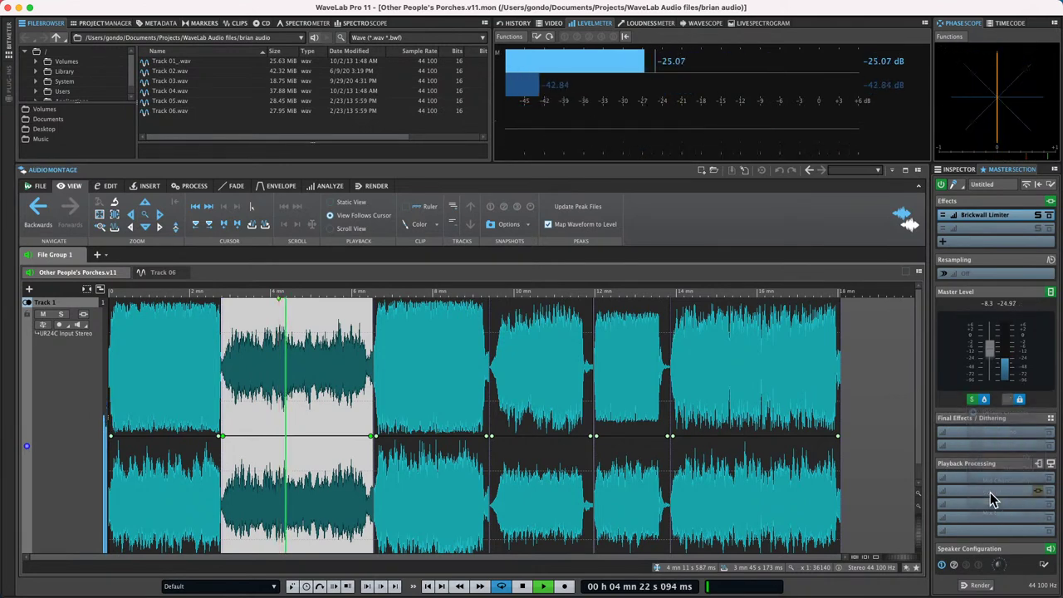
left_click(973, 400)
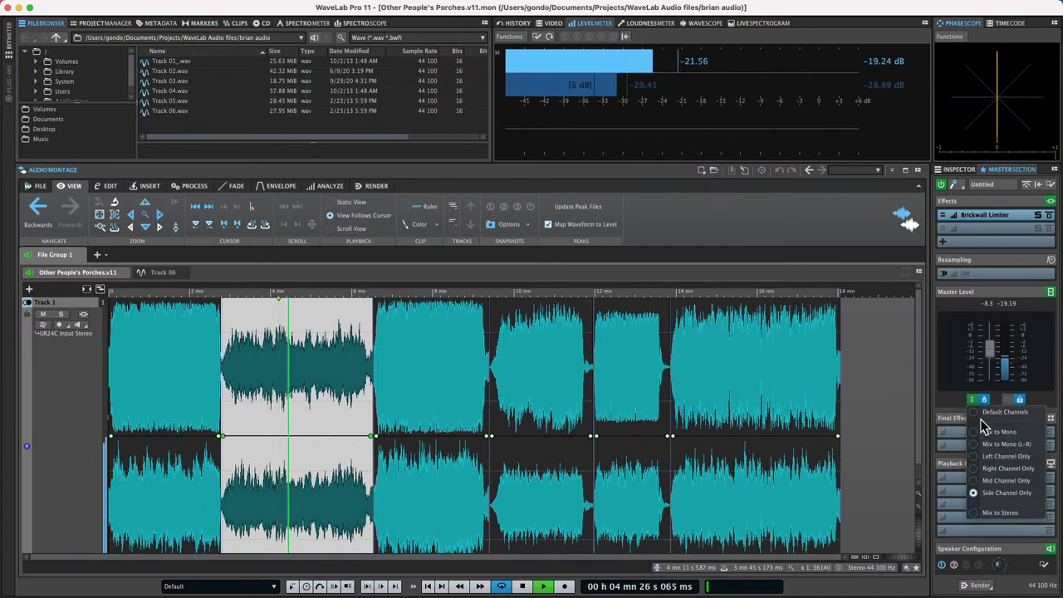
left_click(988, 413)
- Monitor the mid channel, then the side channel, then restore default stereo monitoring again
left_click(970, 400)
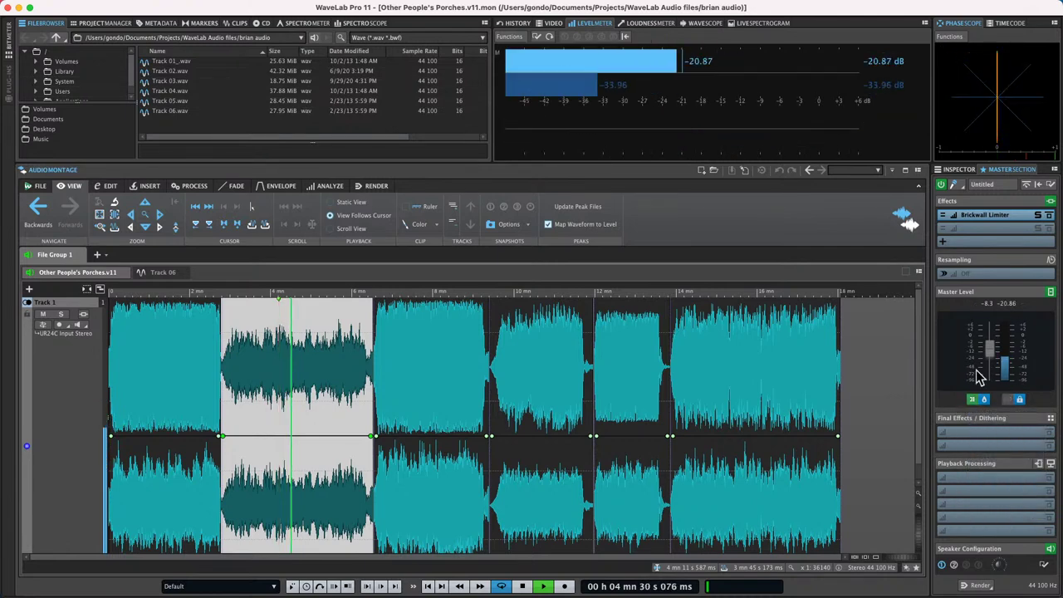
left_click(972, 400)
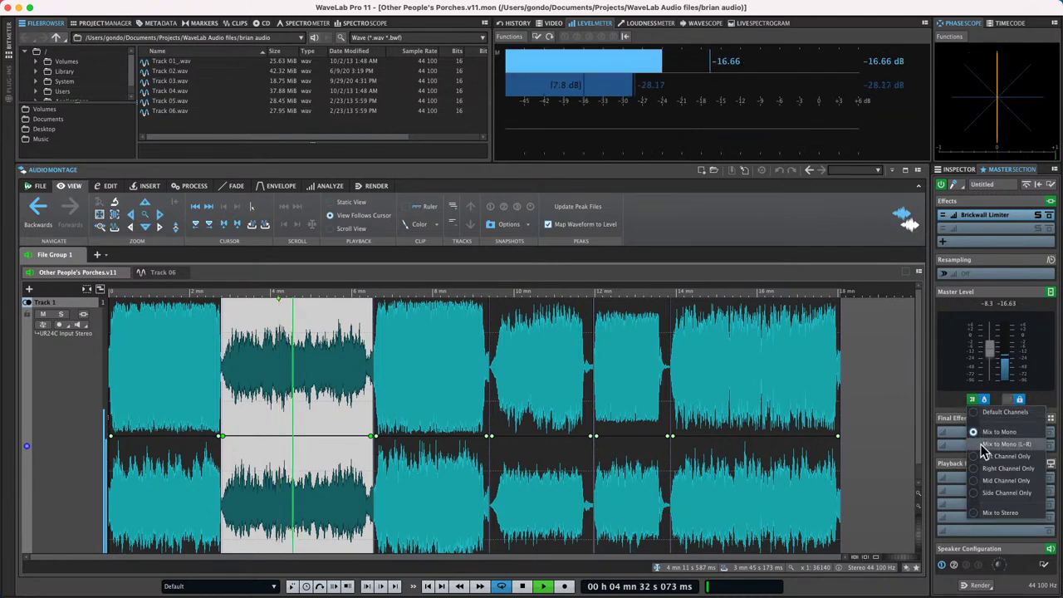
left_click(988, 413)
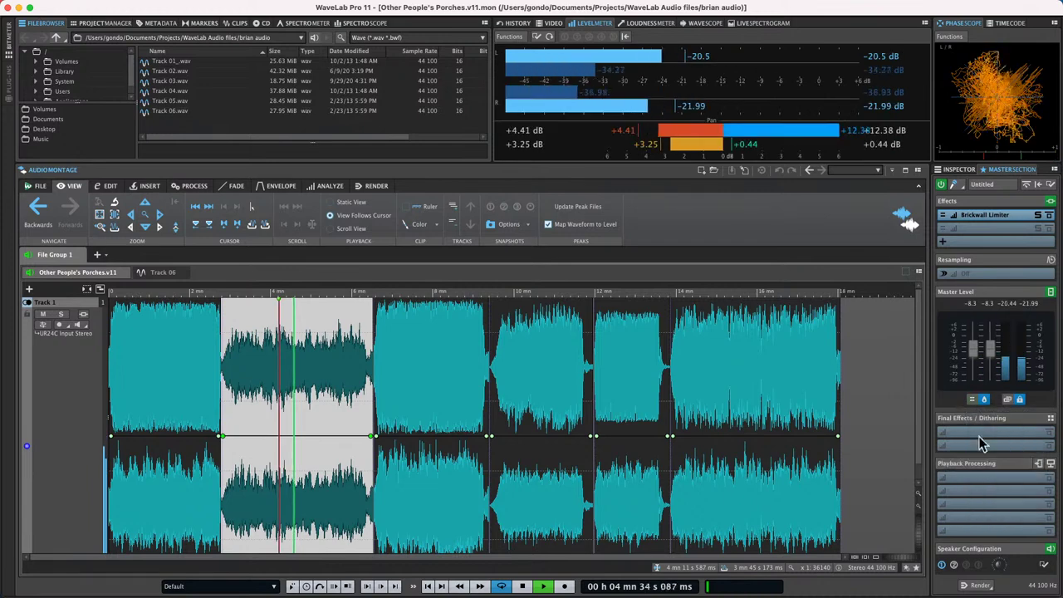
left_click(972, 399)
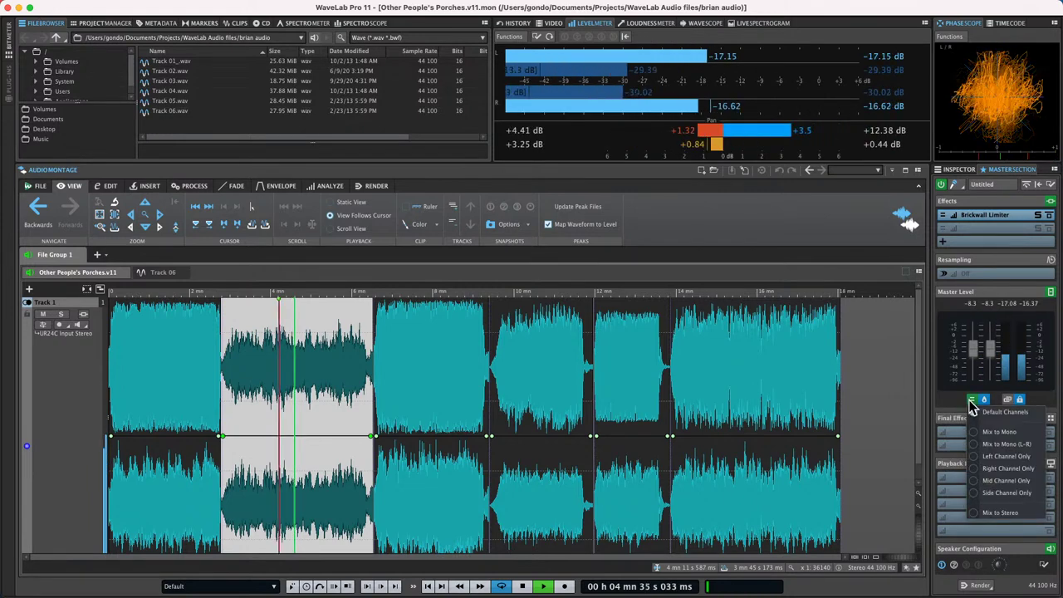
left_click(974, 480)
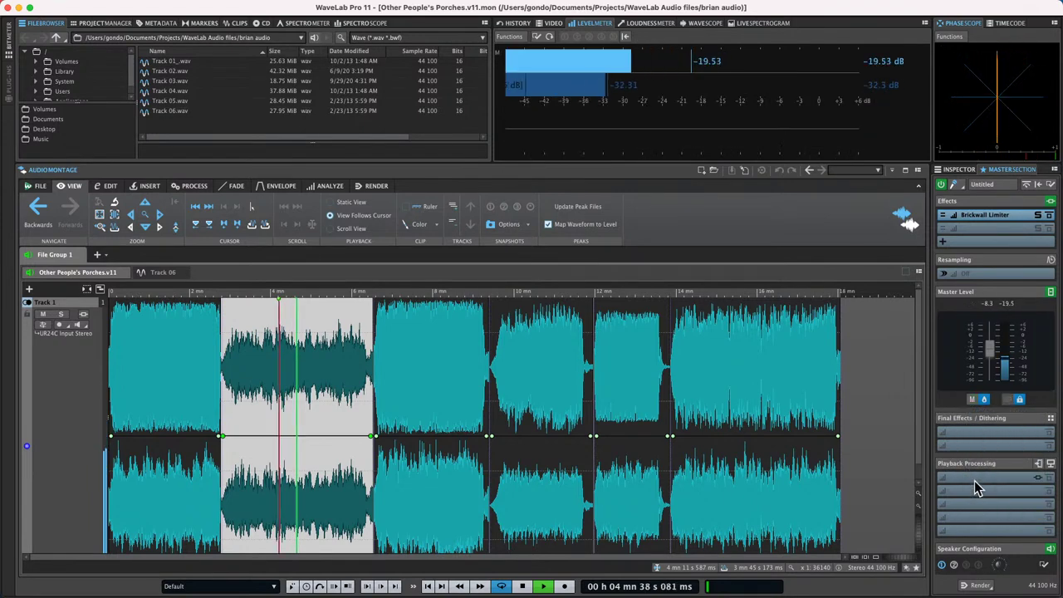
left_click(972, 400)
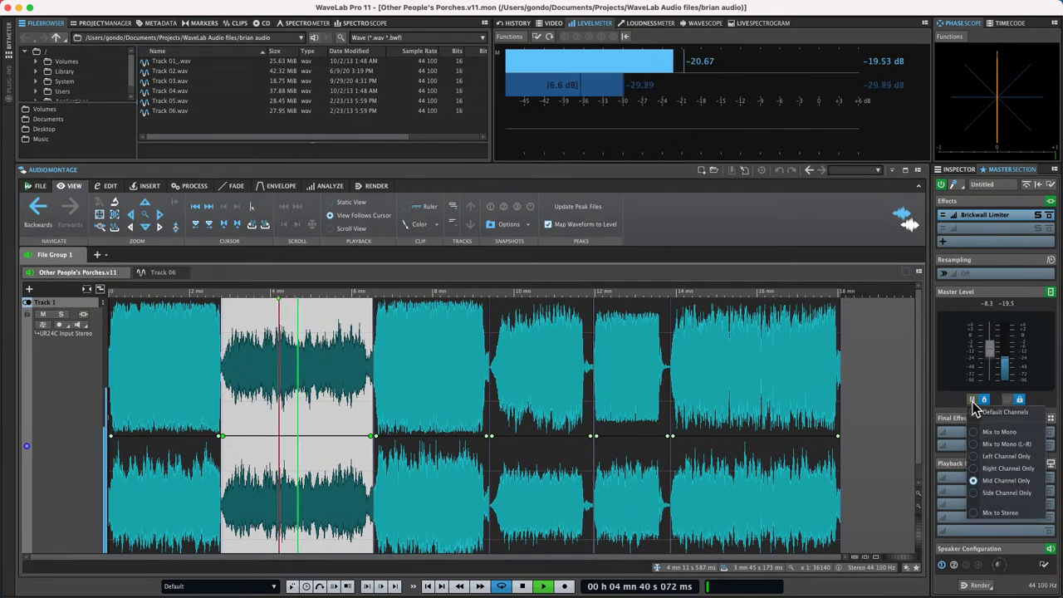
left_click(994, 486)
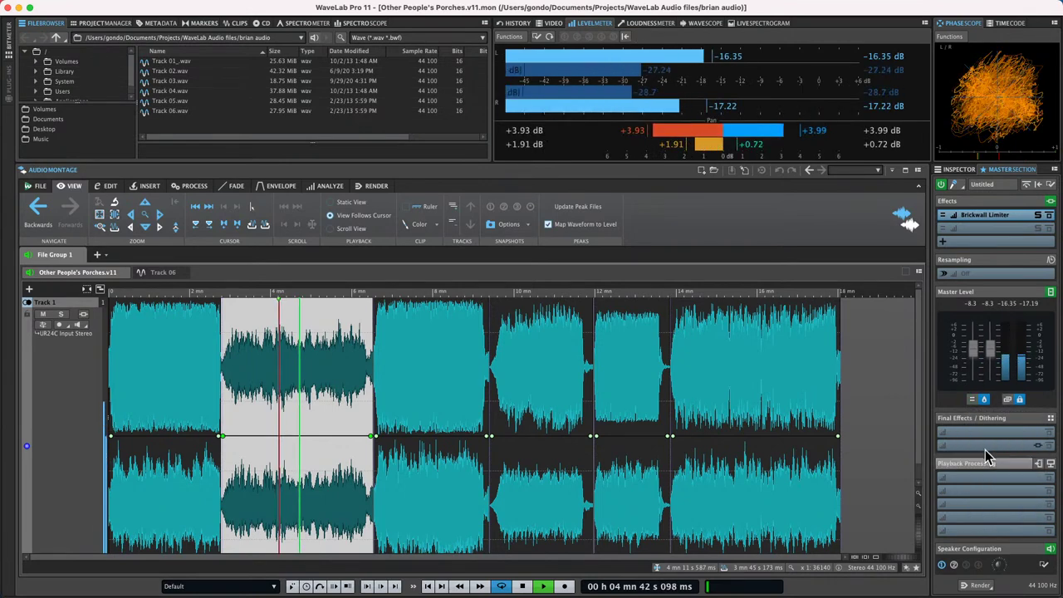
left_click(973, 401)
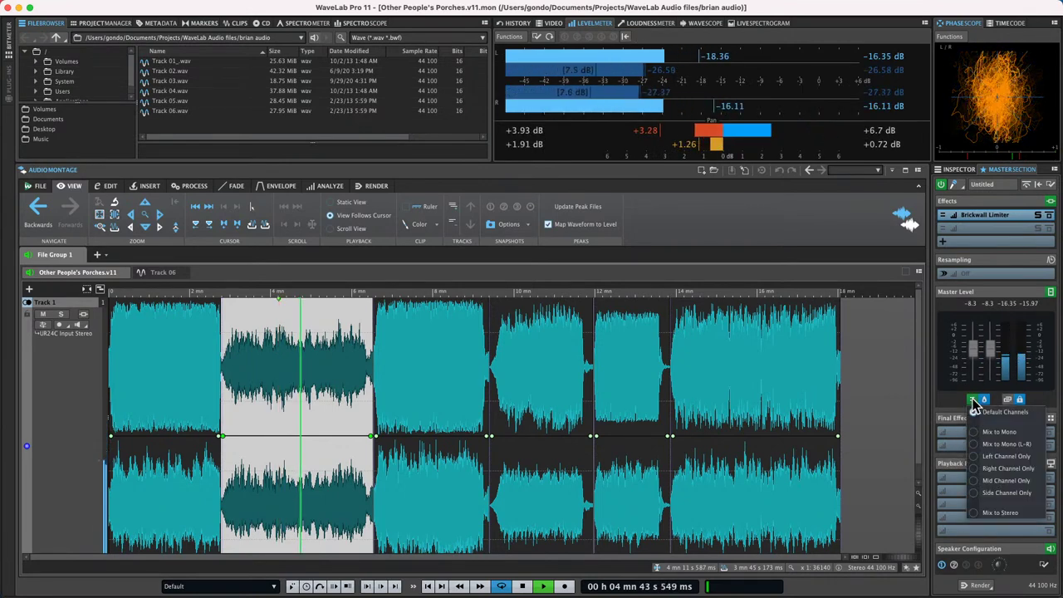
left_click(988, 494)
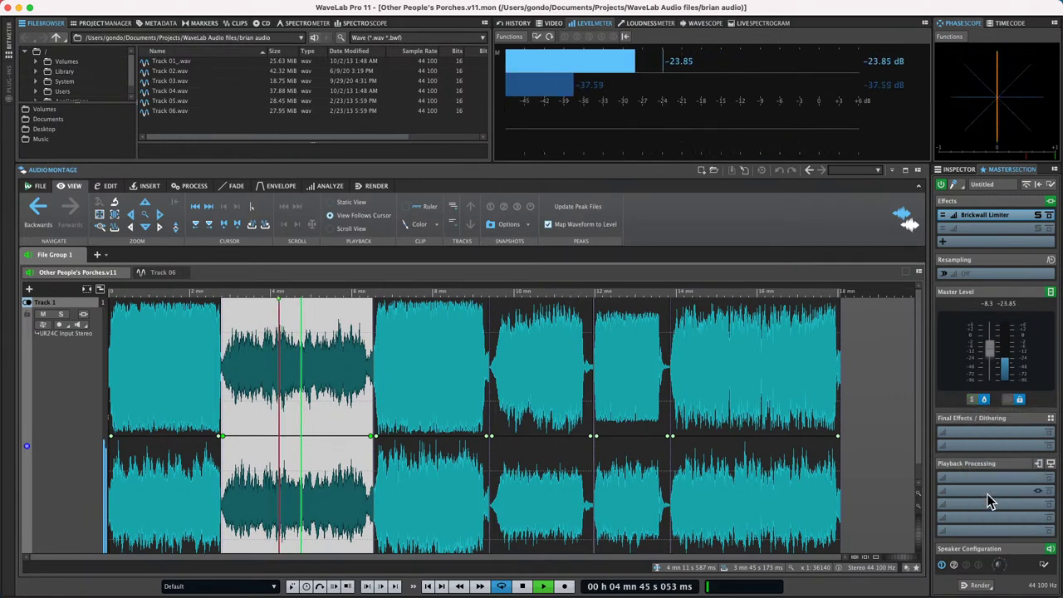
left_click(974, 401)
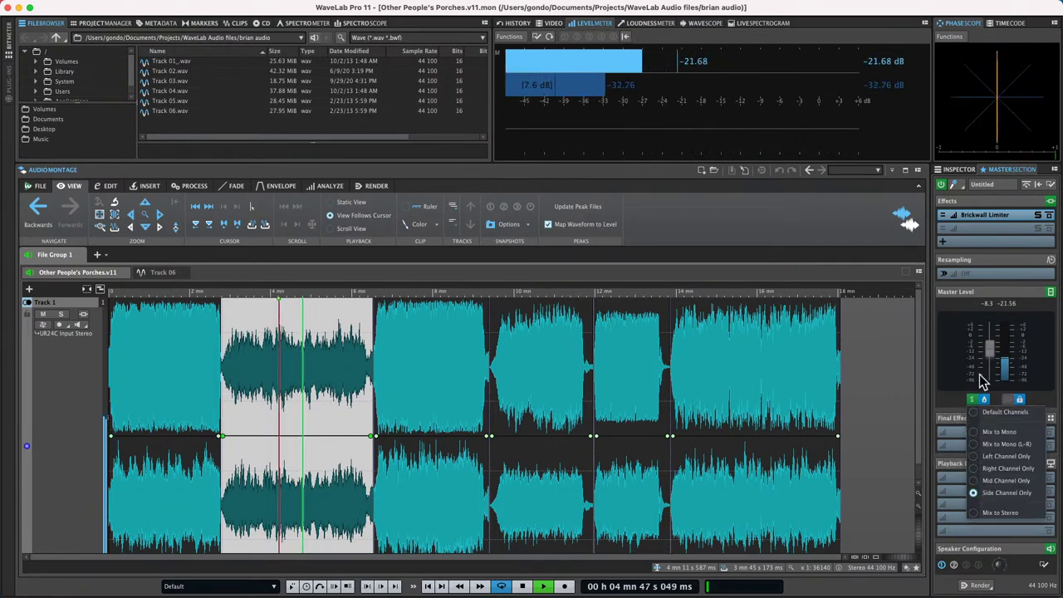
left_click(999, 414)
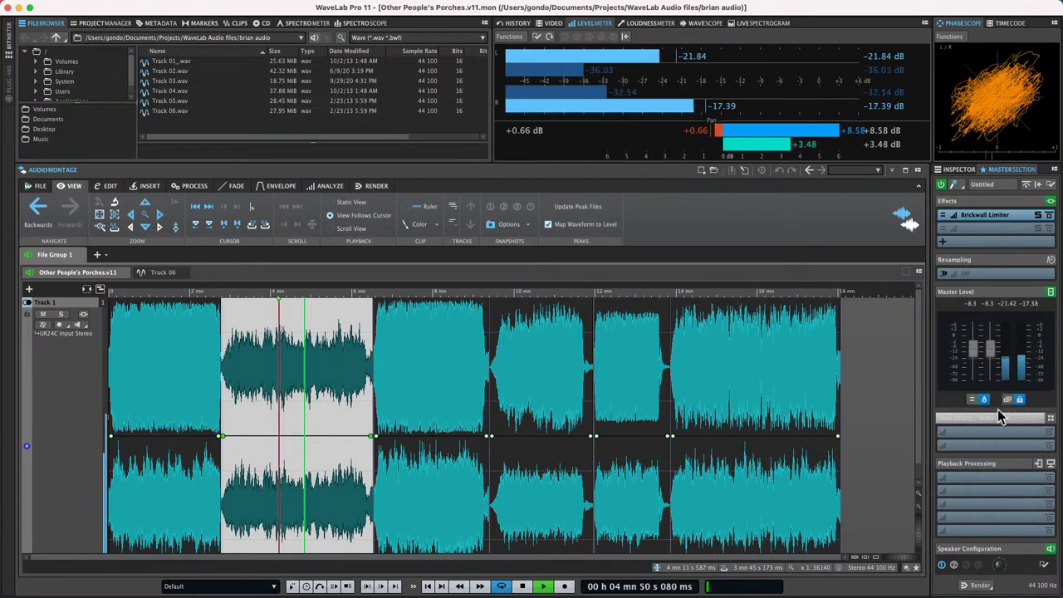
- Stop playback and quit WaveLab Pro 11
key("space")
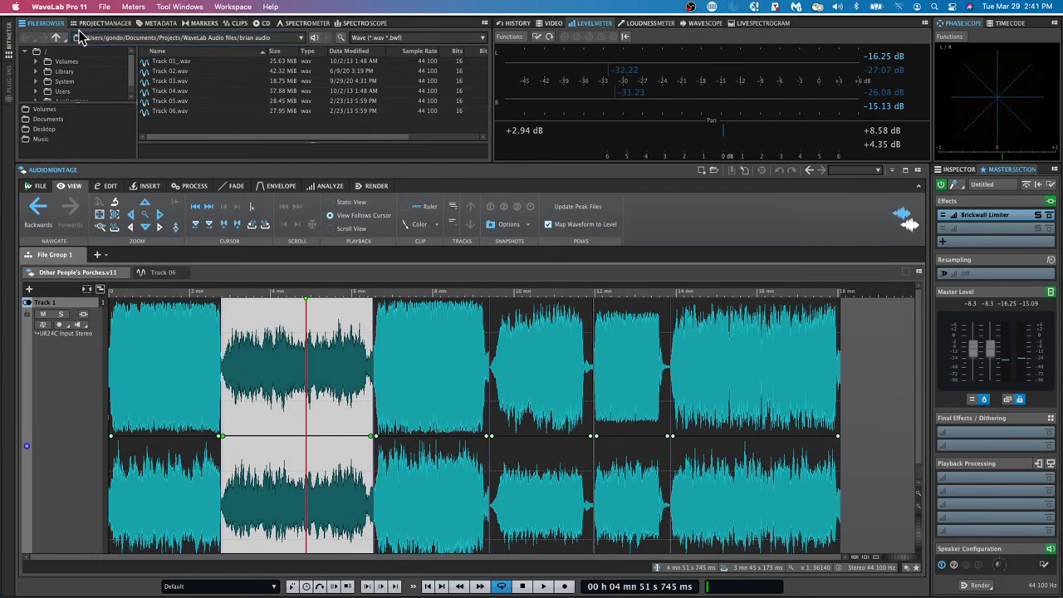
left_click(59, 7)
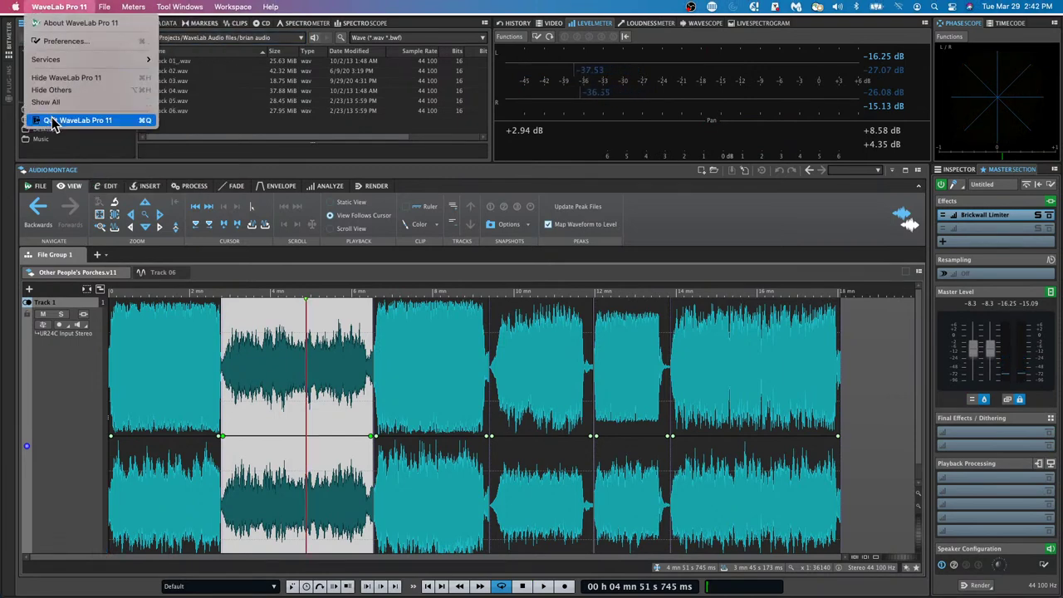
mouse_move(104, 7)
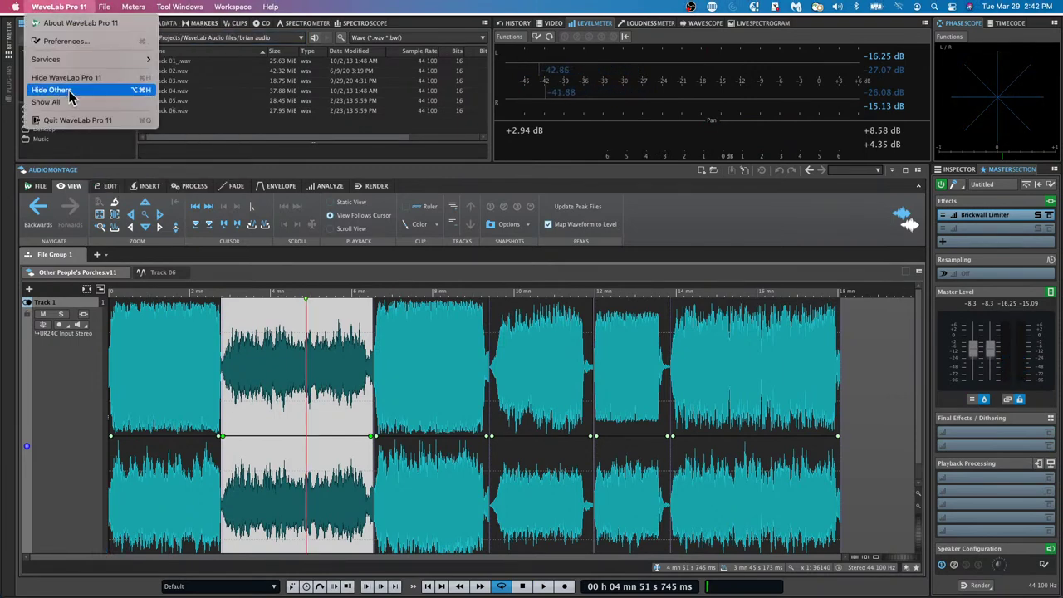
left_click(95, 184)
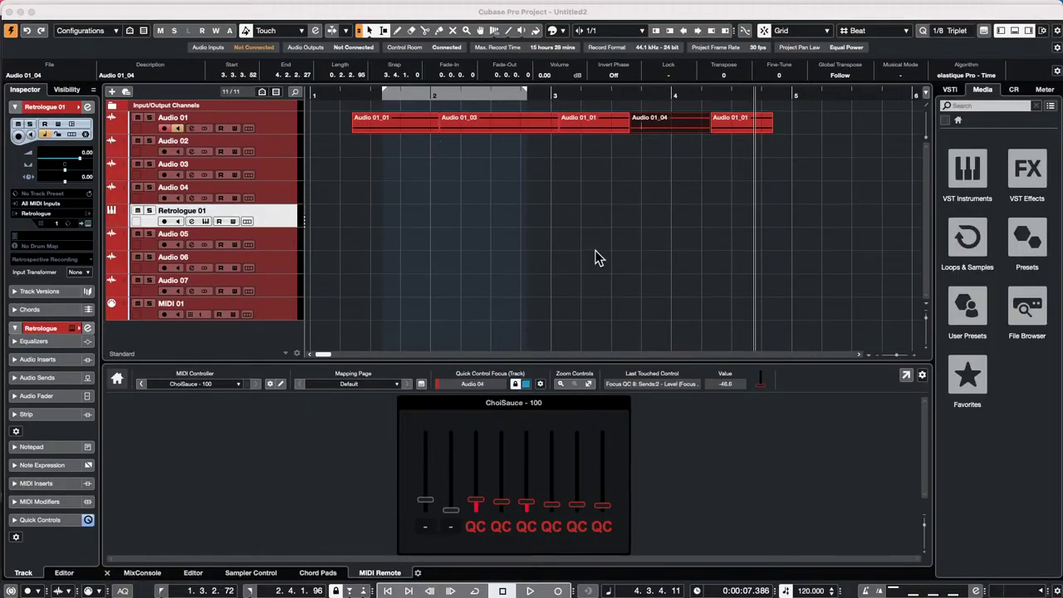
- Open A Long Long Time Ago Verve.cpr from Recent Projects and confirm activating it
left_click(581, 252)
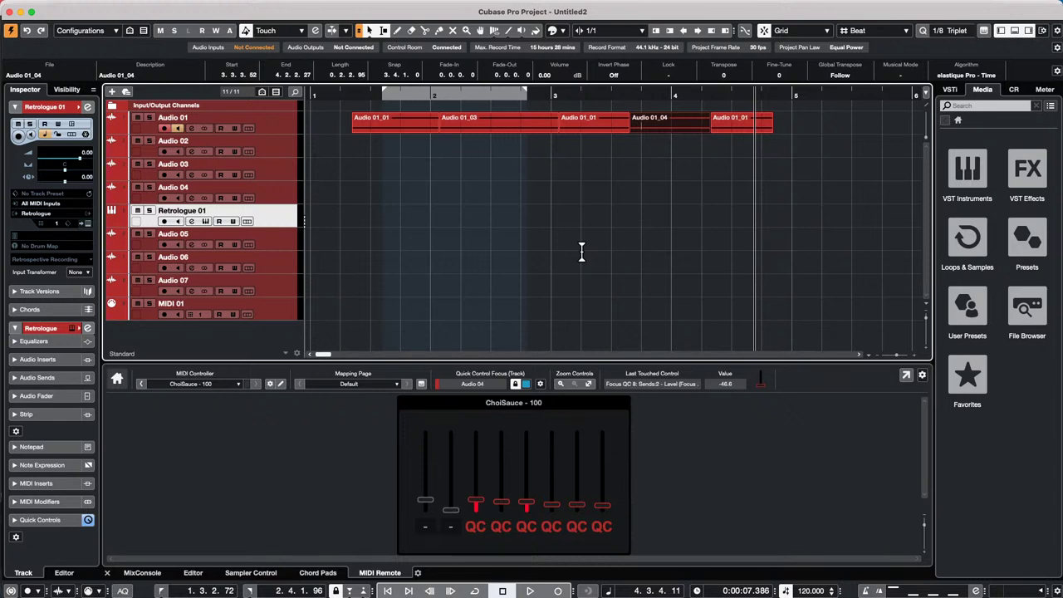
left_click(74, 6)
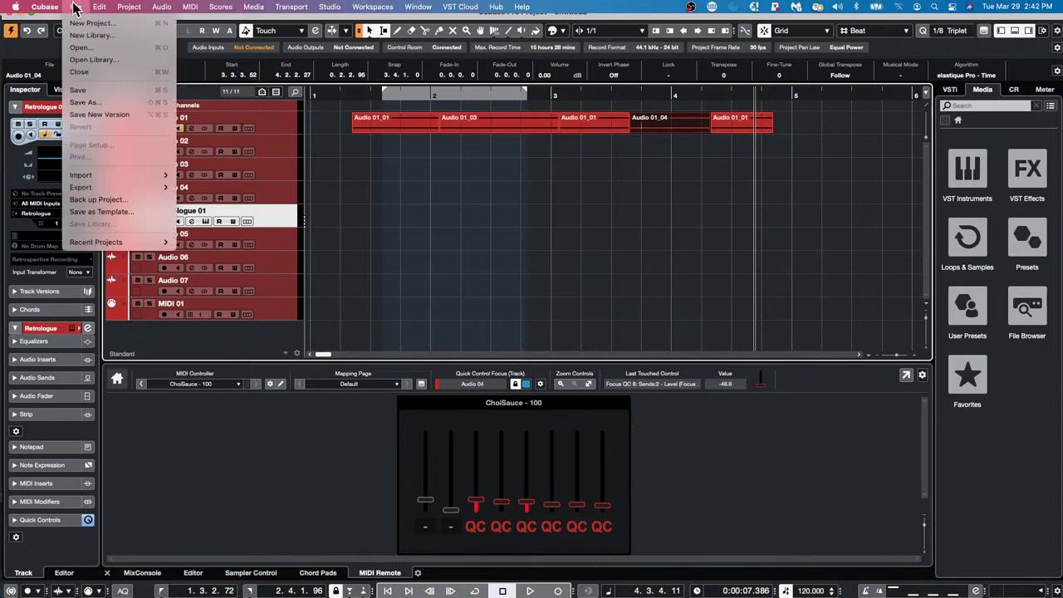
mouse_move(98, 241)
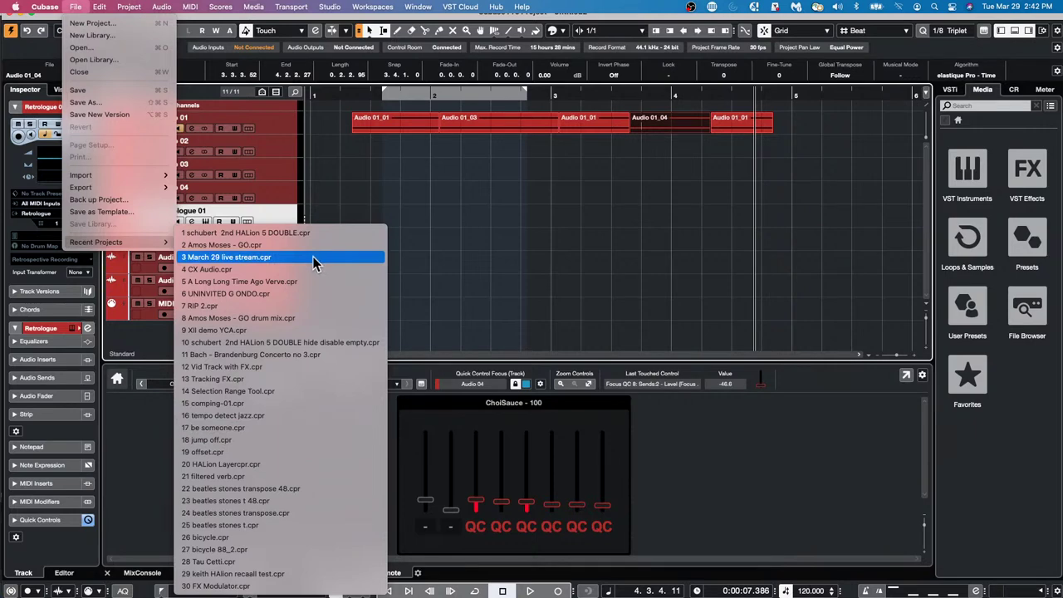
left_click(301, 282)
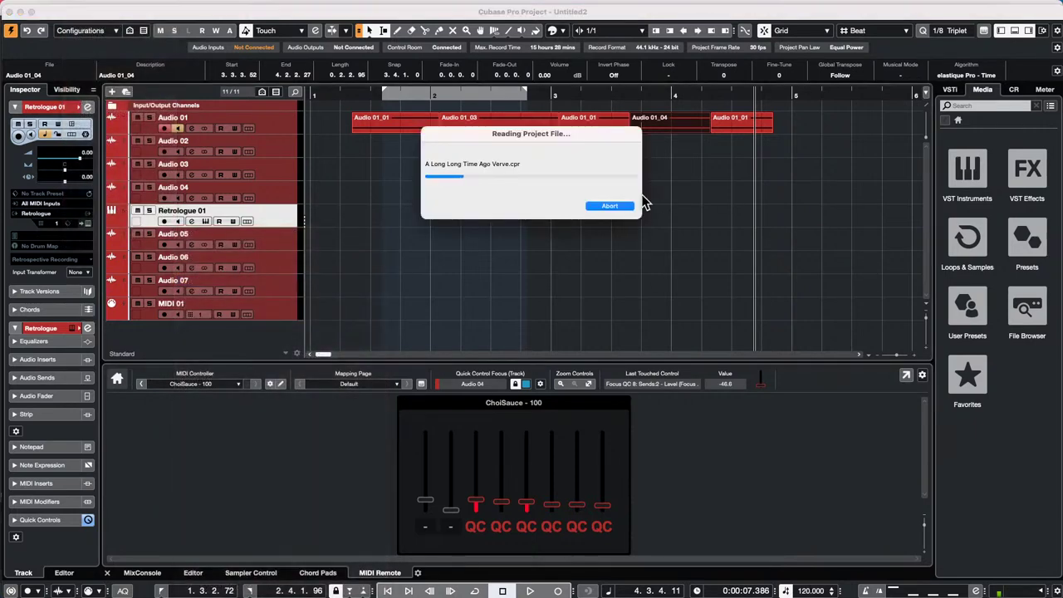
left_click(594, 205)
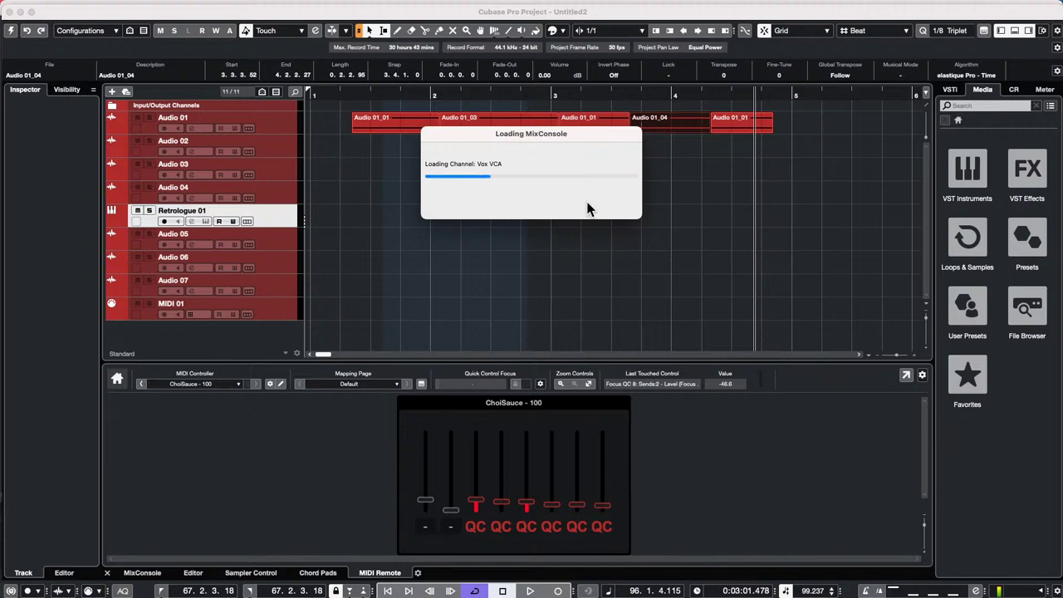
- Dismiss the missing files prompt and open Vox_06 in a separate Sample Editor window
left_click(656, 274)
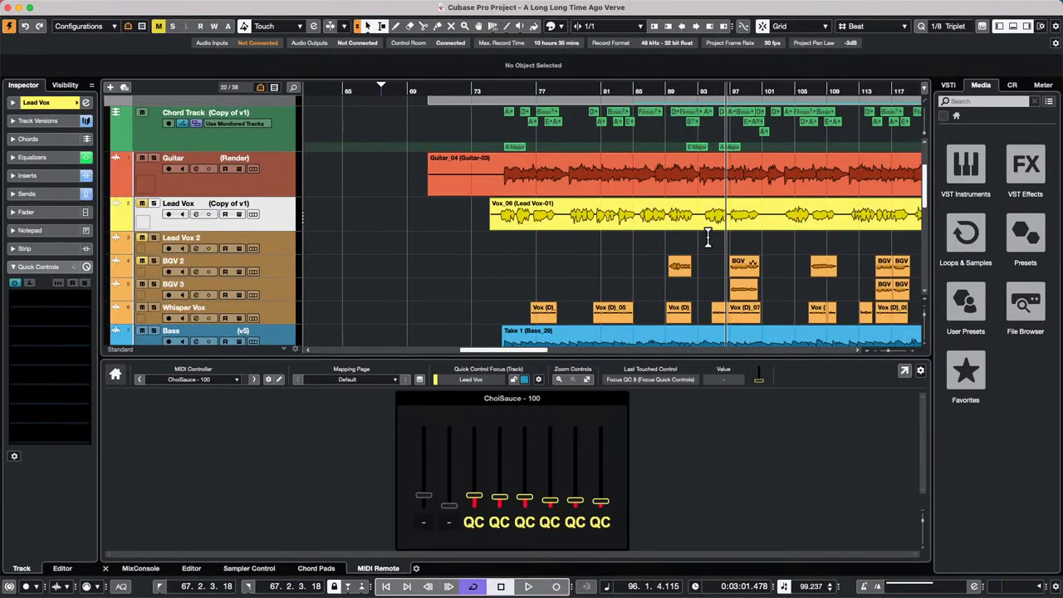
double_click(689, 231)
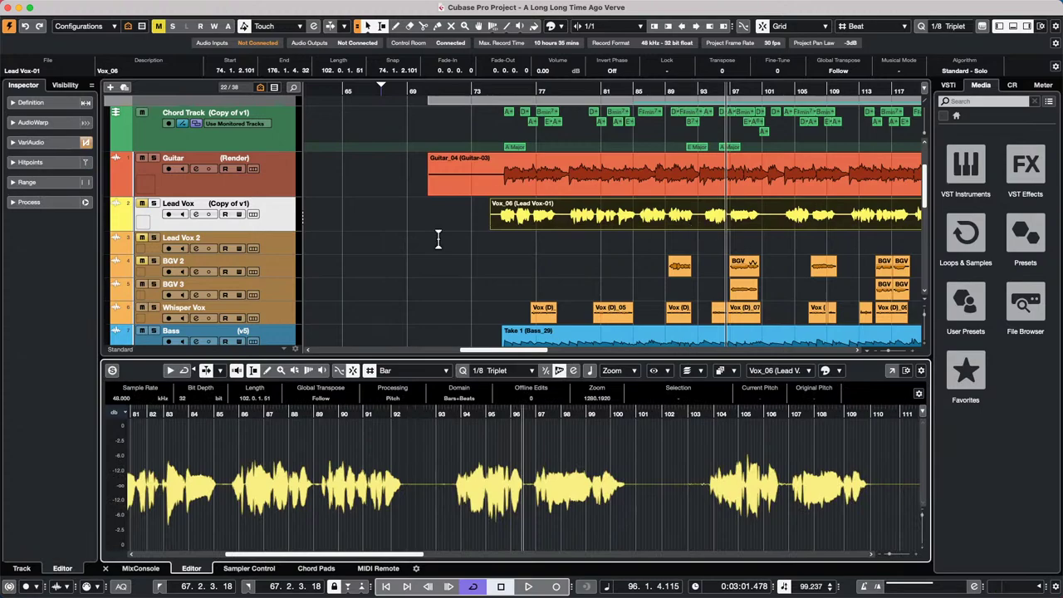
left_click(892, 371)
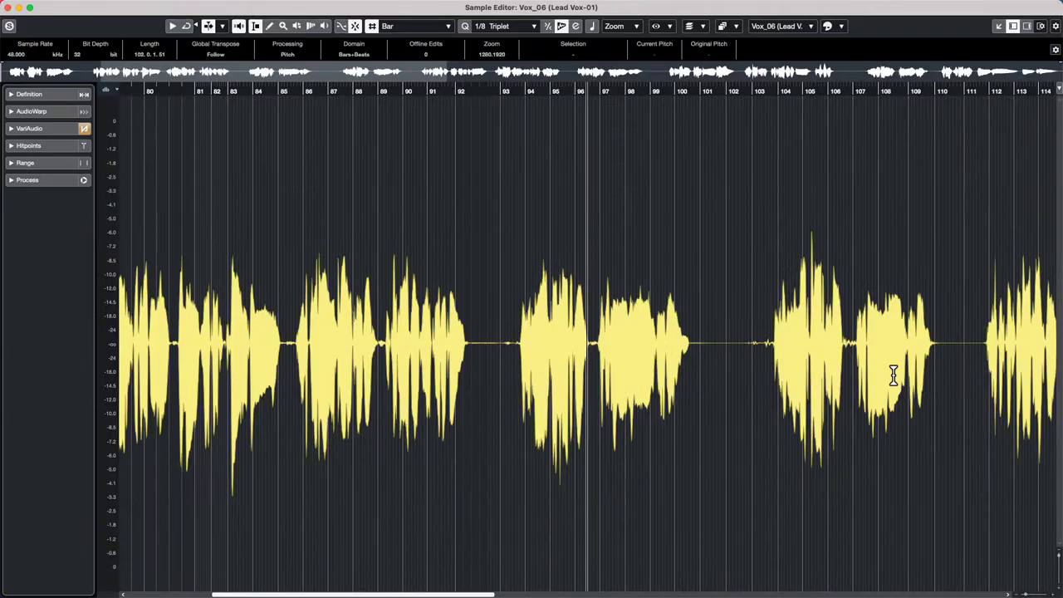
- Enable VariAudio segment editing and set the colour scheme to Scale/Chords
left_click(33, 128)
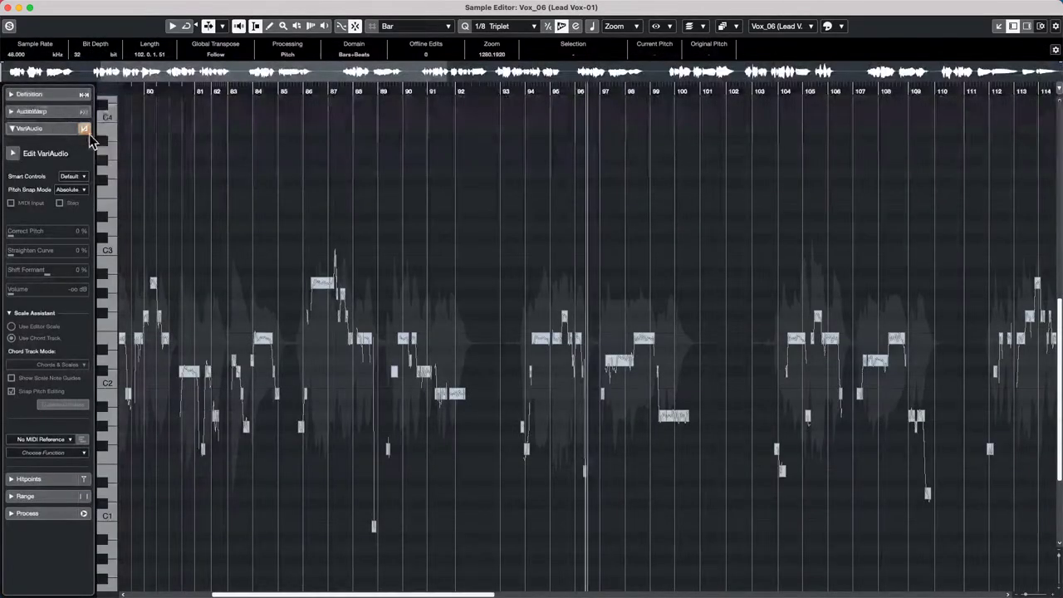
left_click(12, 153)
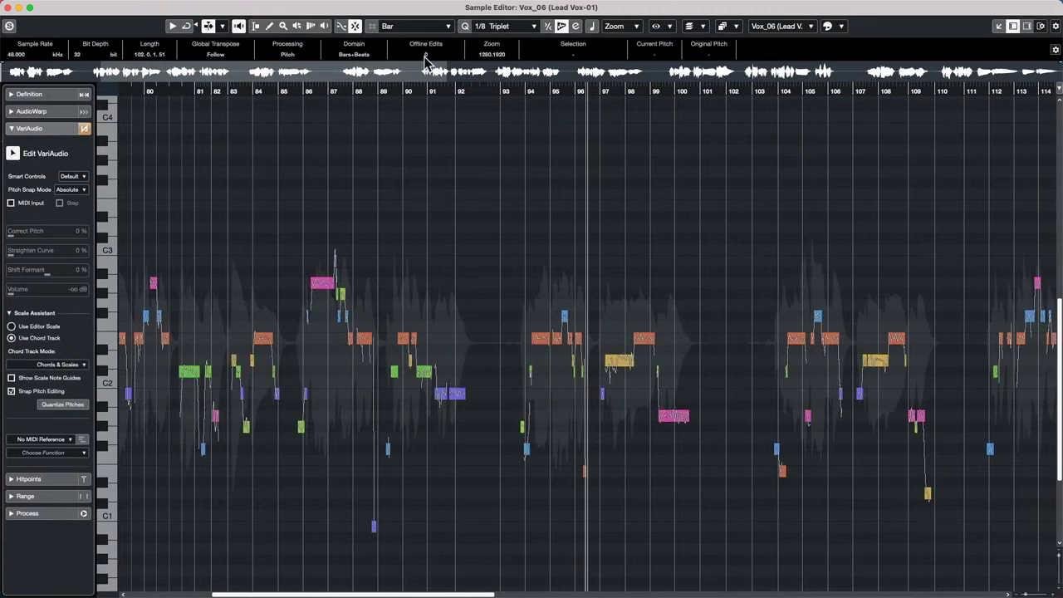
left_click(834, 30)
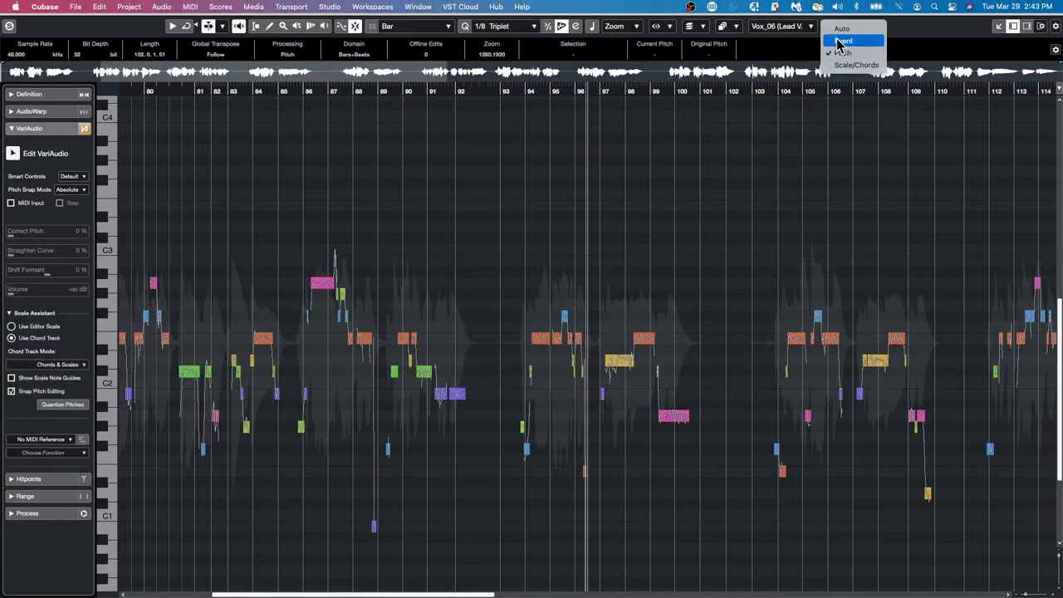
left_click(856, 64)
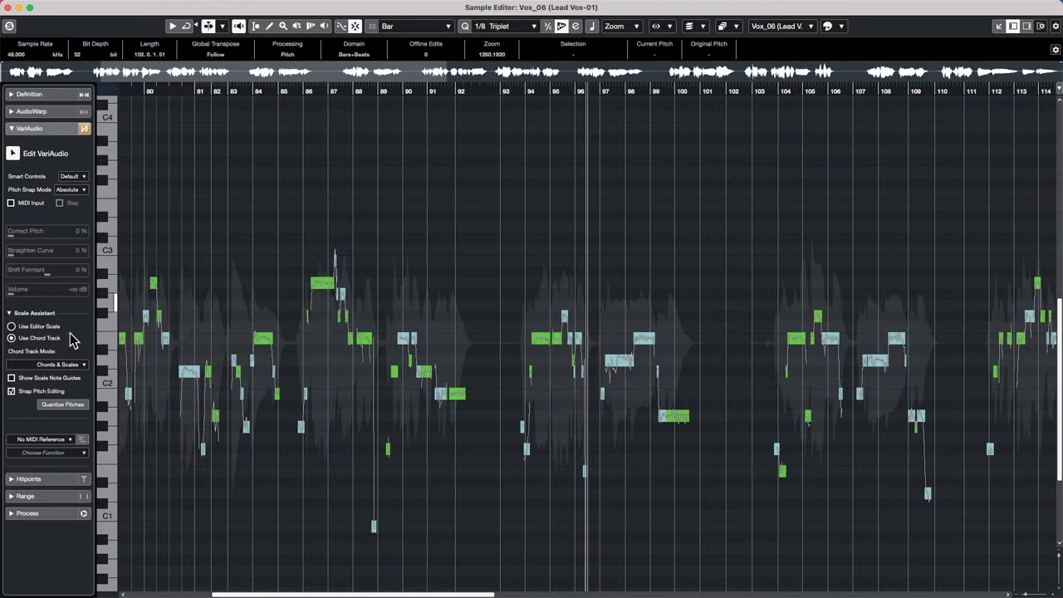
- Compare the A Major editor scale with the chord track, keep Use Chord Track, and close the Sample Editor
left_click(12, 326)
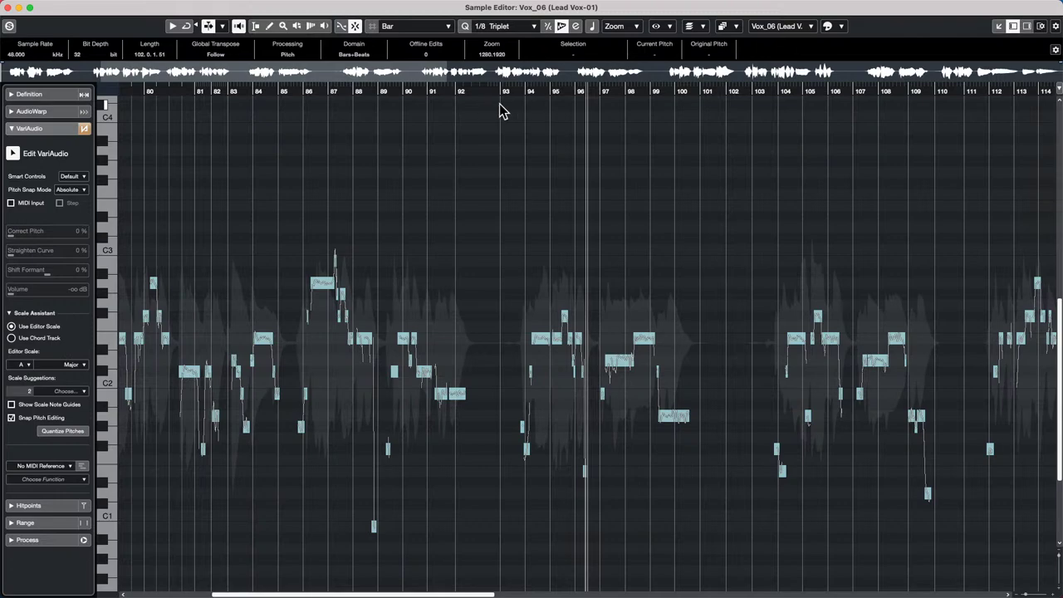
left_click_drag(95, 10, 193, 219)
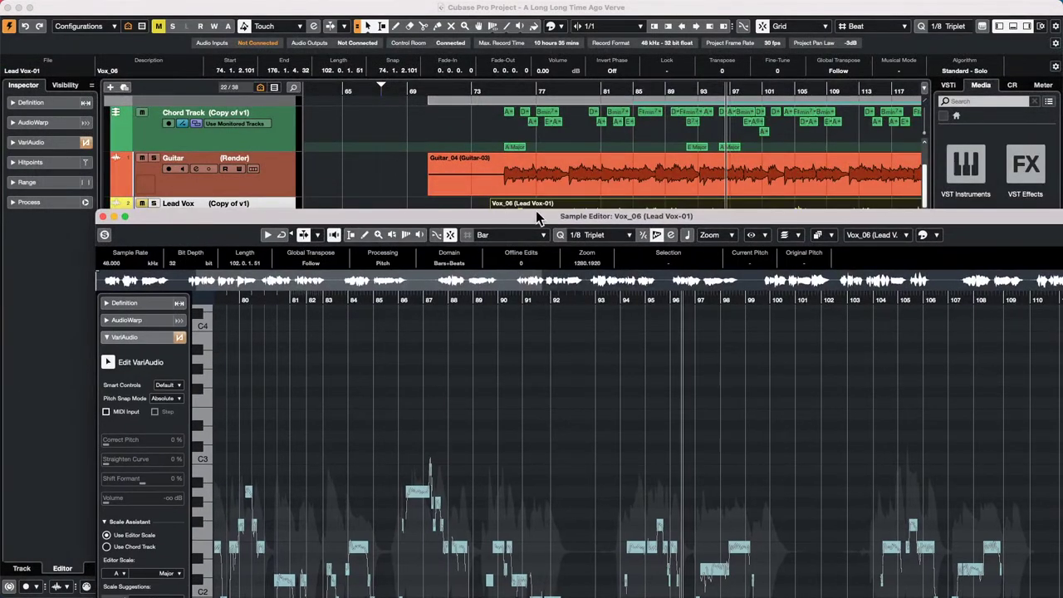
left_click_drag(548, 220, 453, 15)
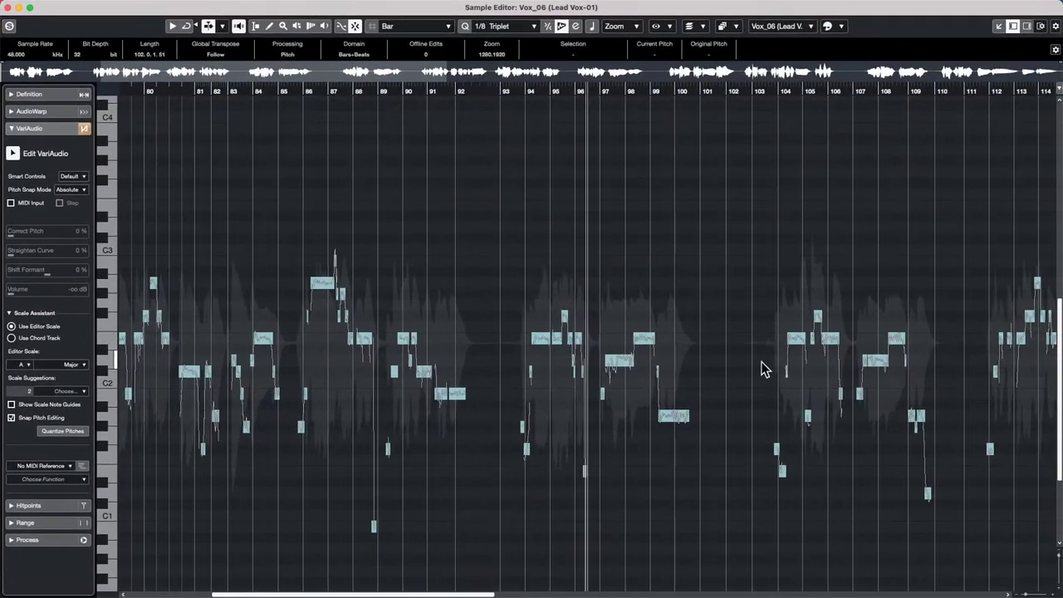
left_click(13, 338)
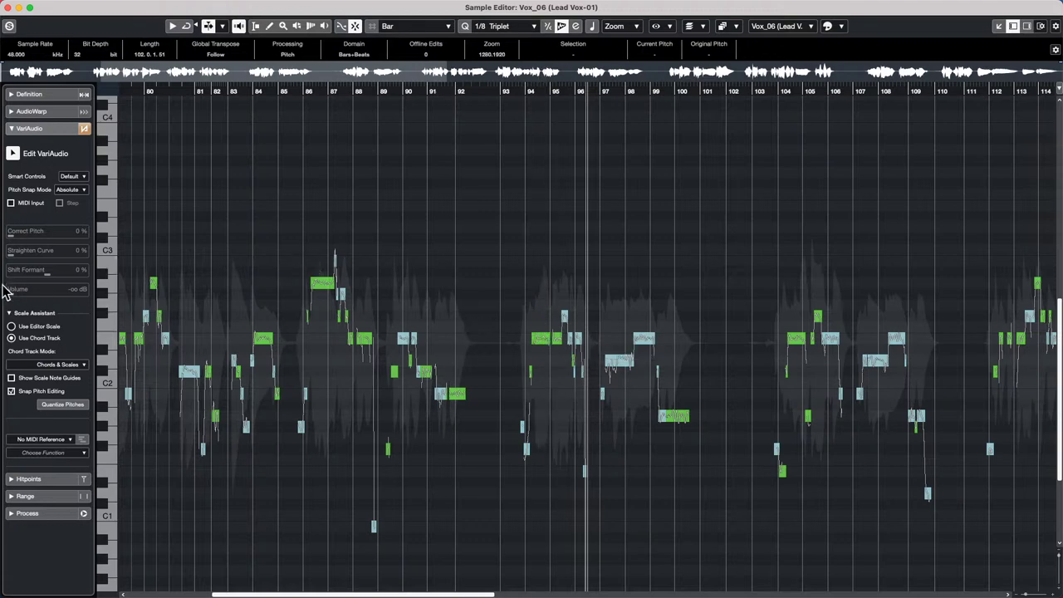
left_click(11, 326)
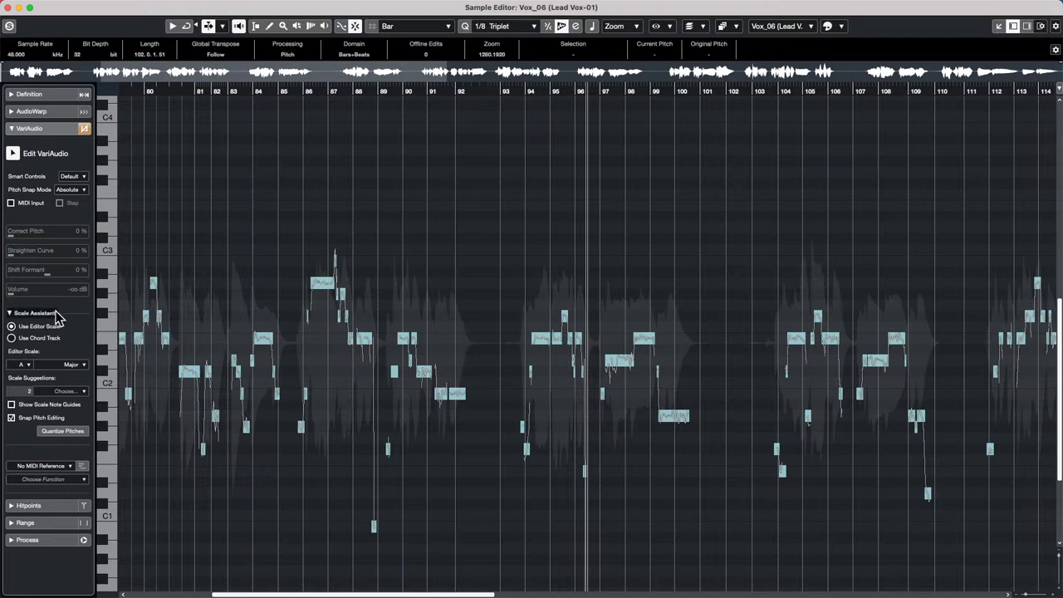
left_click(12, 339)
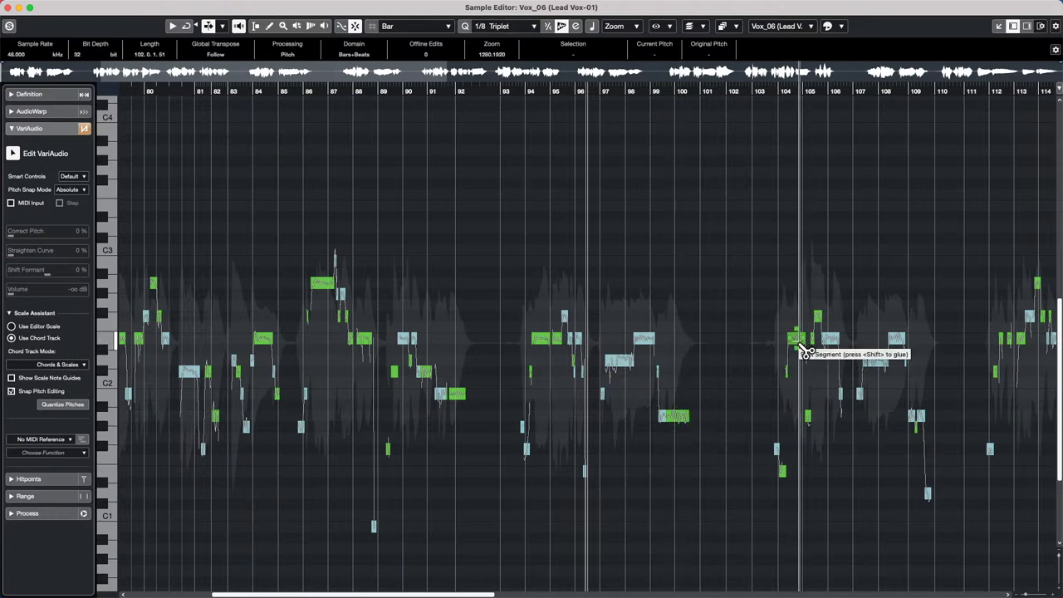
left_click(8, 8)
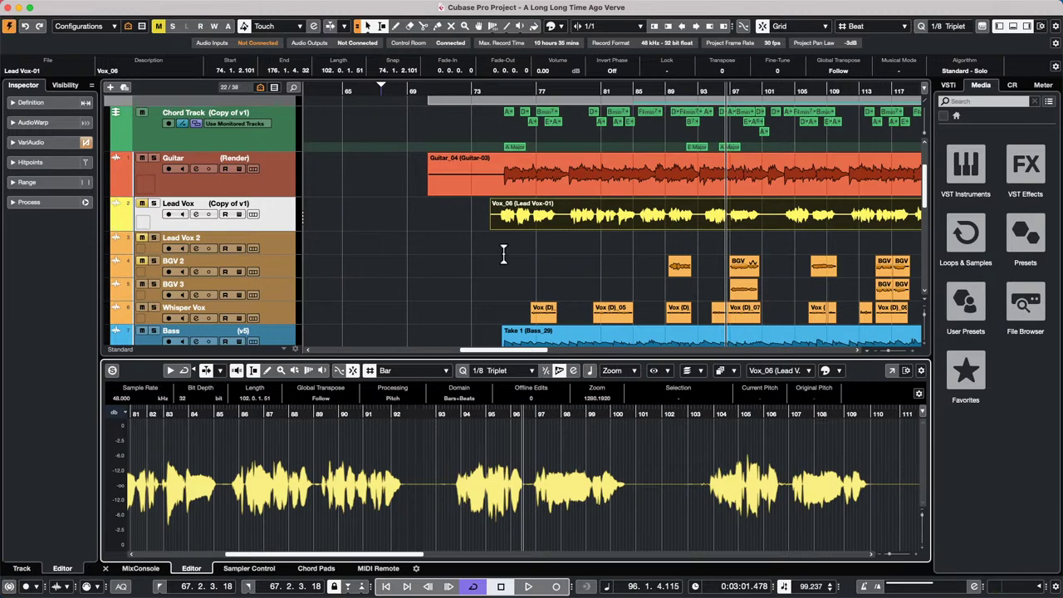
- Create an empty project from File > New Project in the Tracking with FX folder
scroll(488, 292, "down", 10)
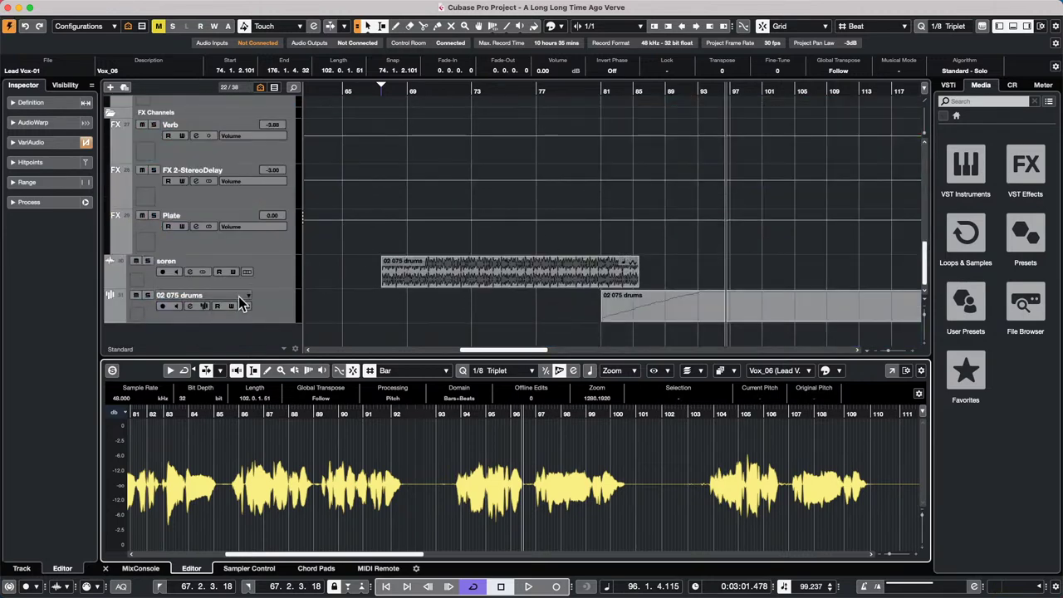
scroll(232, 195, "up", 10)
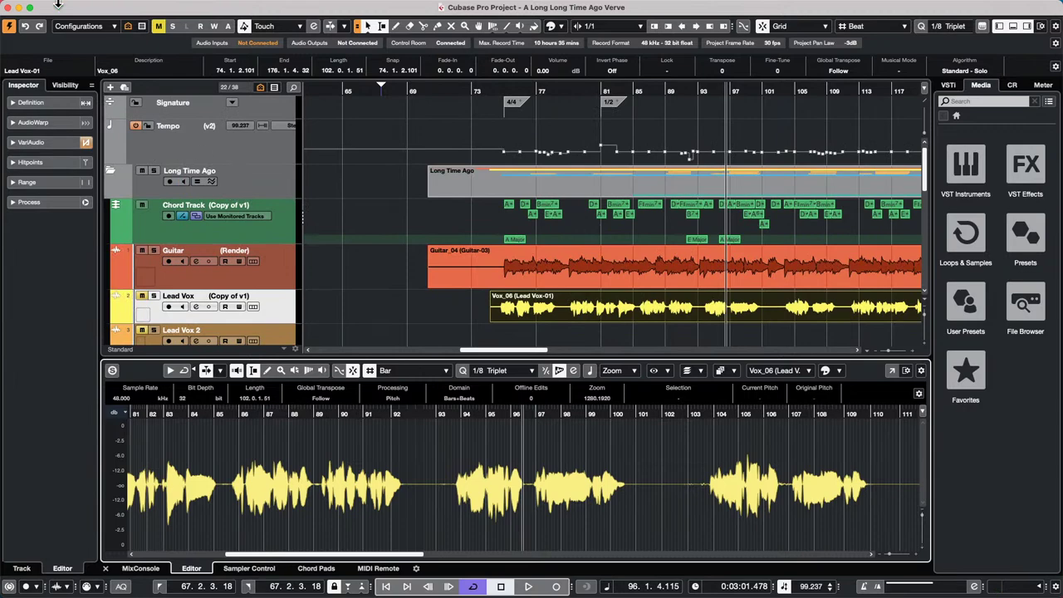
left_click(76, 6)
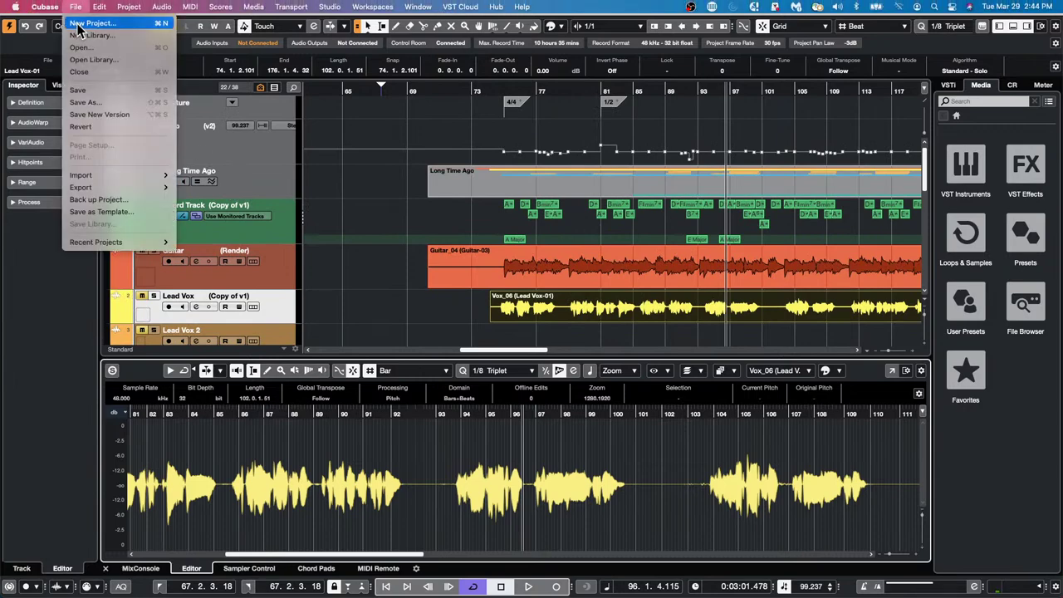
left_click(79, 25)
left_click(847, 426)
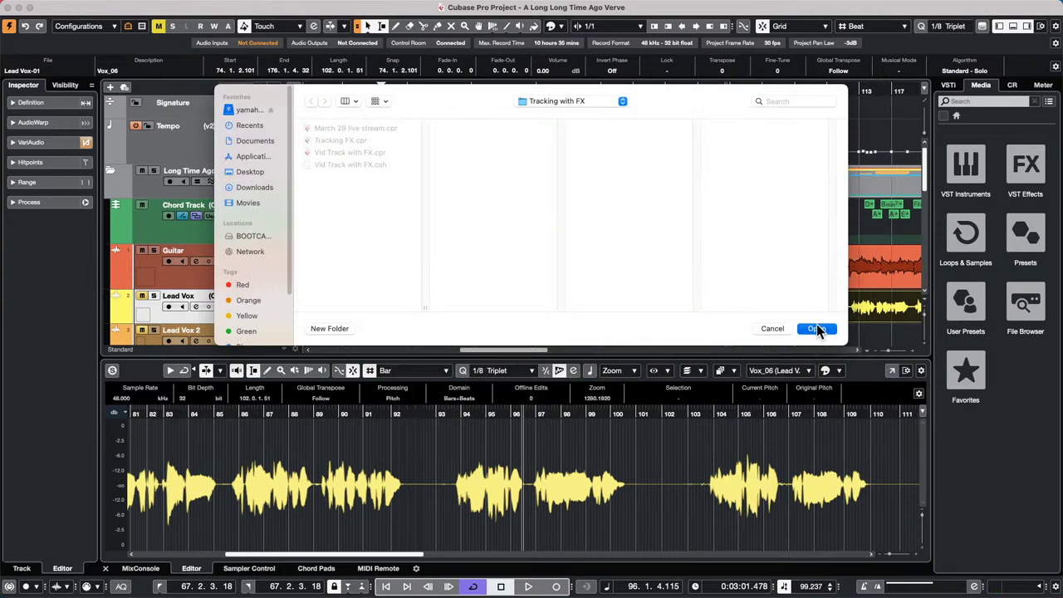
left_click(815, 328)
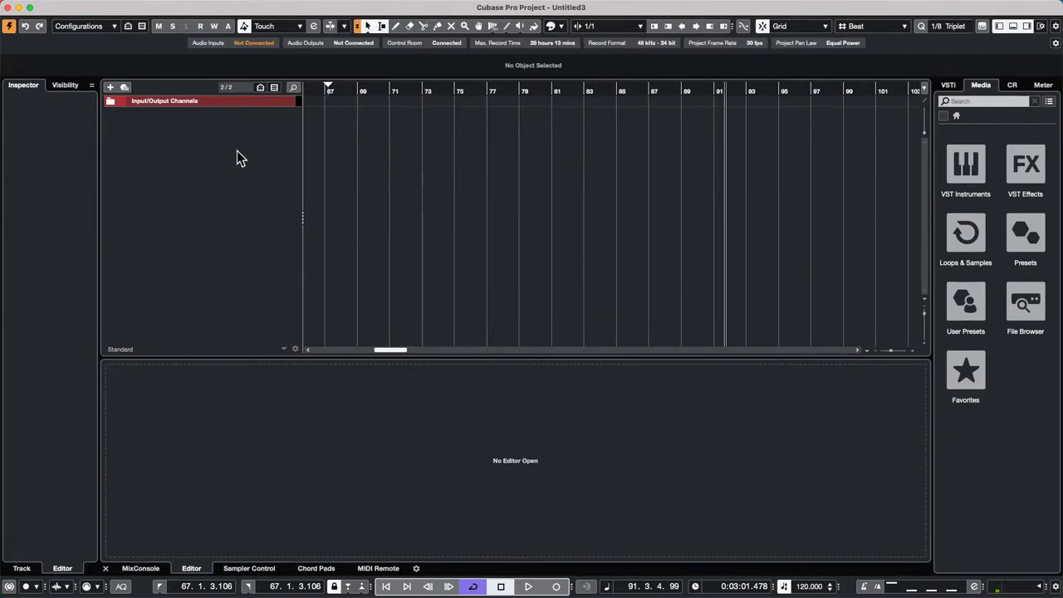
- Add a Retrologue instrument track, close its synth window, and move the playhead to bar 1
right_click(267, 149)
left_click(274, 172)
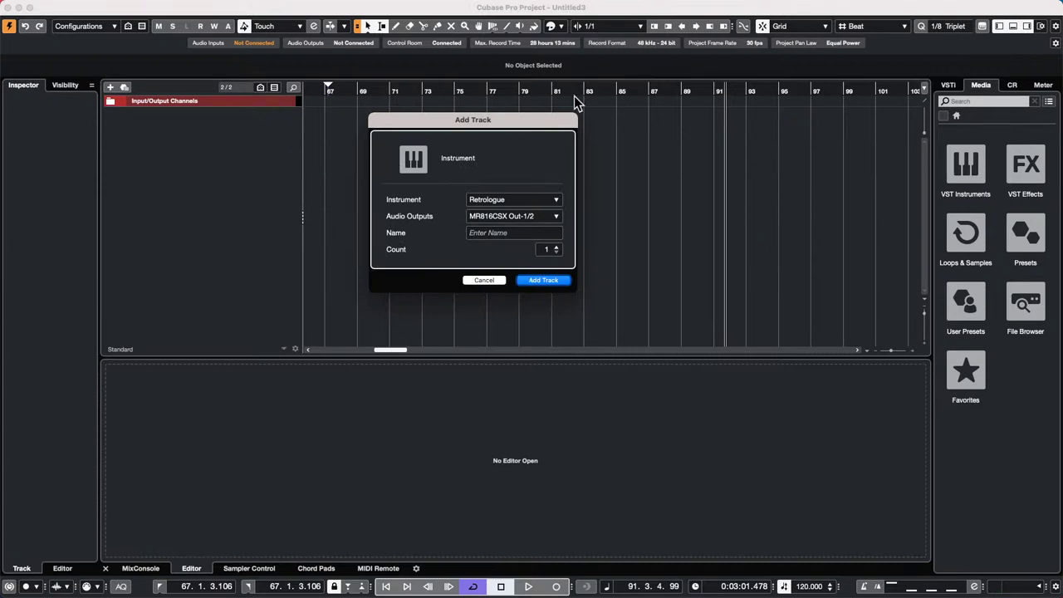
left_click(552, 283)
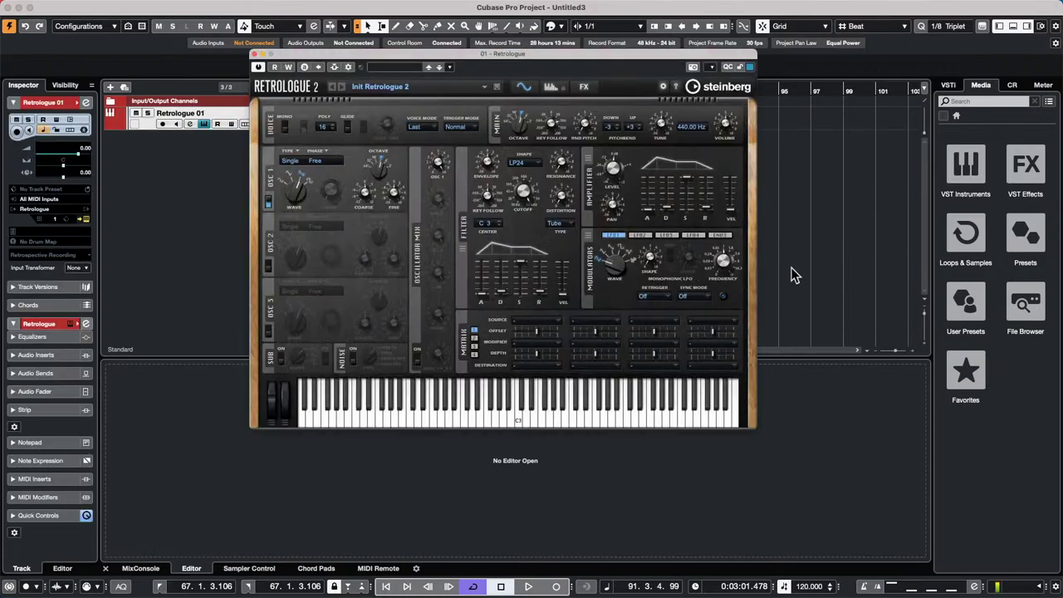
left_click(254, 55)
left_click_drag(321, 88, 92, 79)
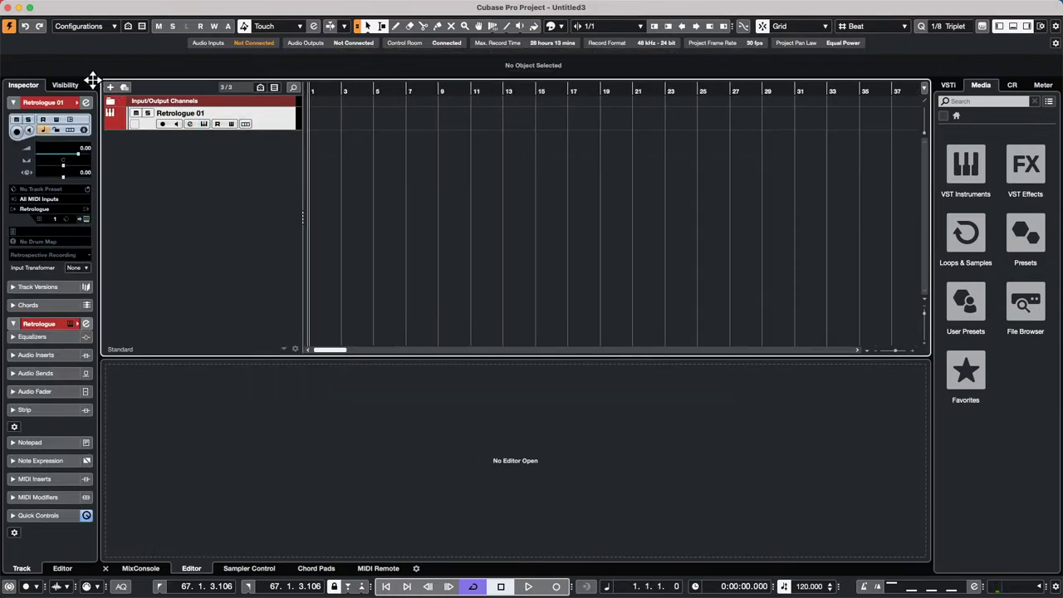
- Draw a MIDI part from bar 1 to about bar 24 on Retrologue 01 with the Draw tool
right_click(373, 124)
left_click(401, 120)
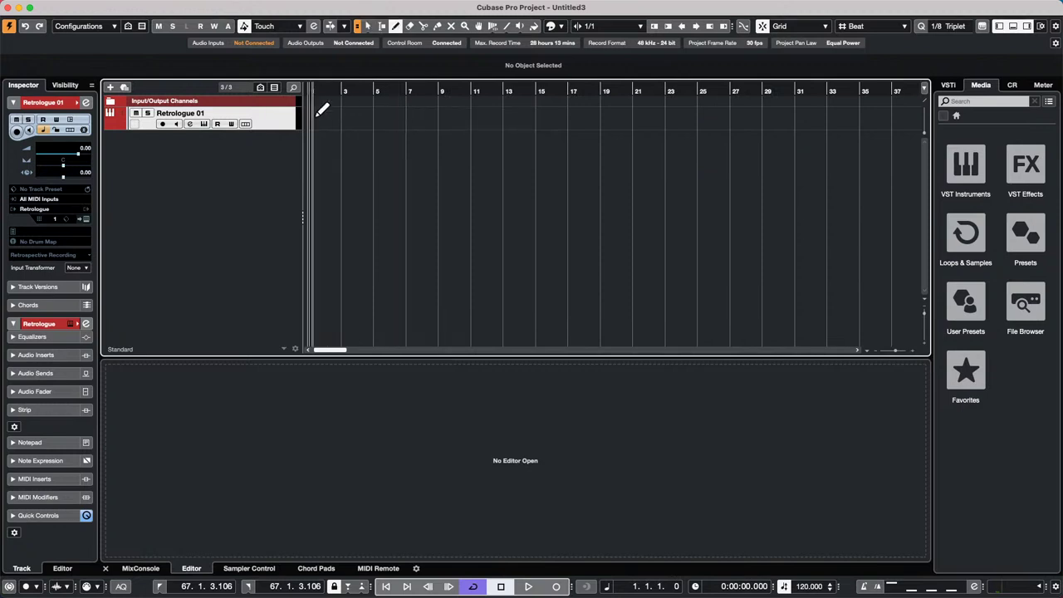
left_click_drag(317, 116, 684, 116)
key("1")
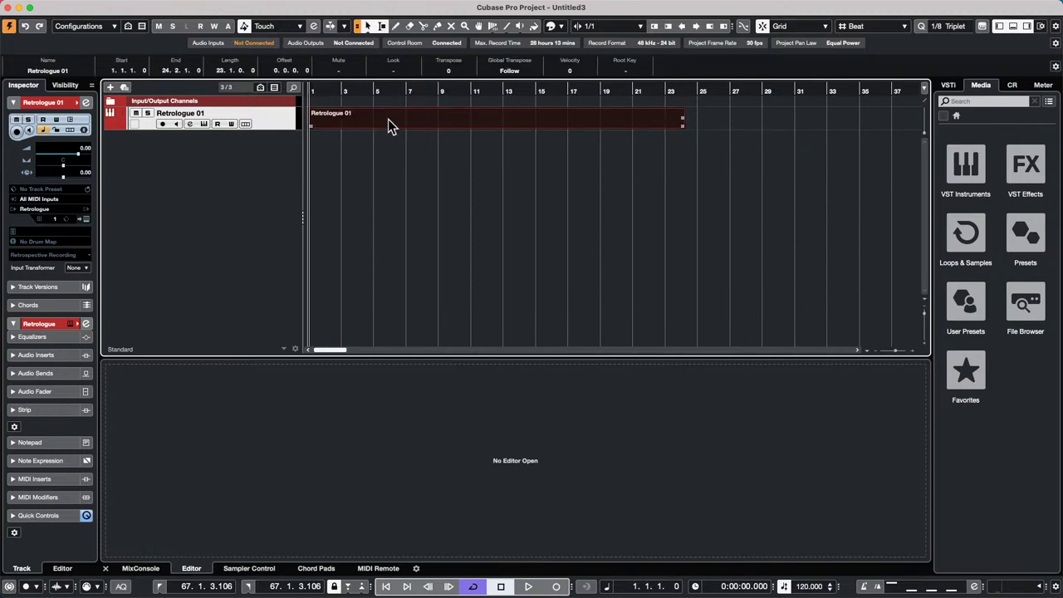
- Open the part in the Key Editor and add a D3 note at bar 7 and F3 at bar 3
double_click(386, 119)
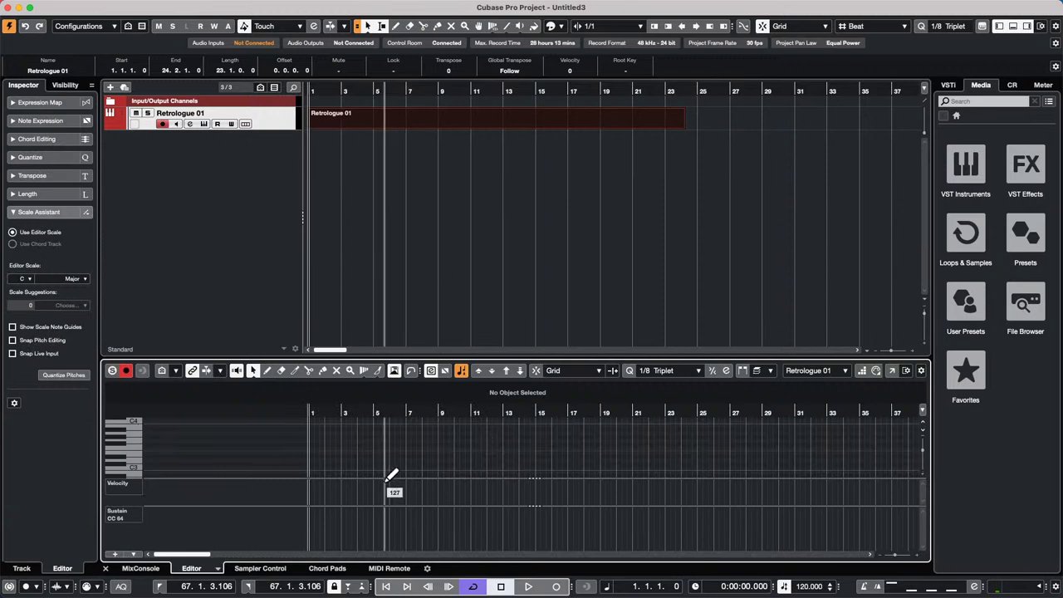
double_click(406, 462)
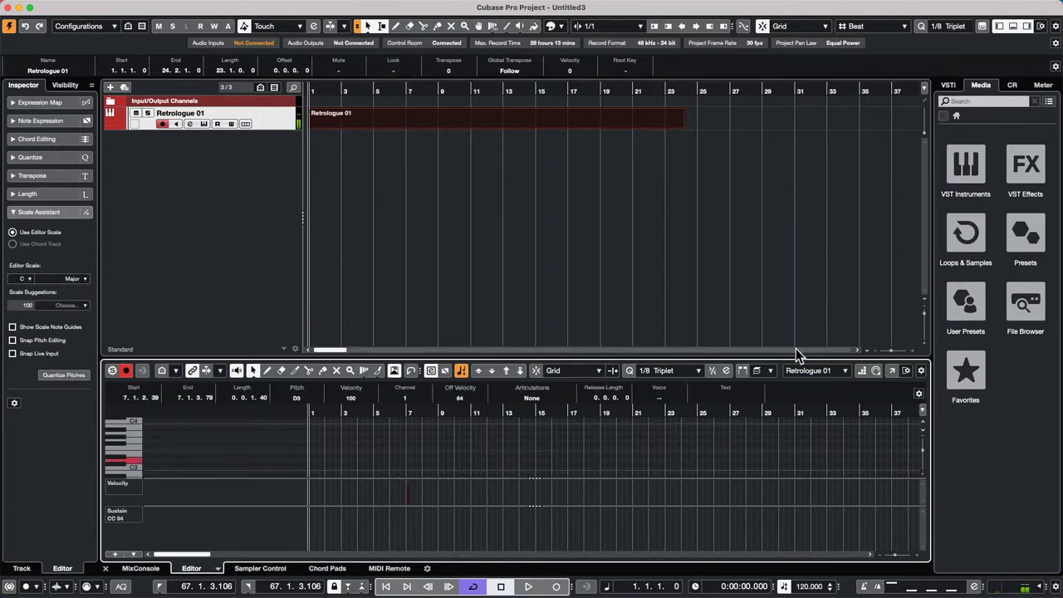
left_click(860, 371)
double_click(341, 449)
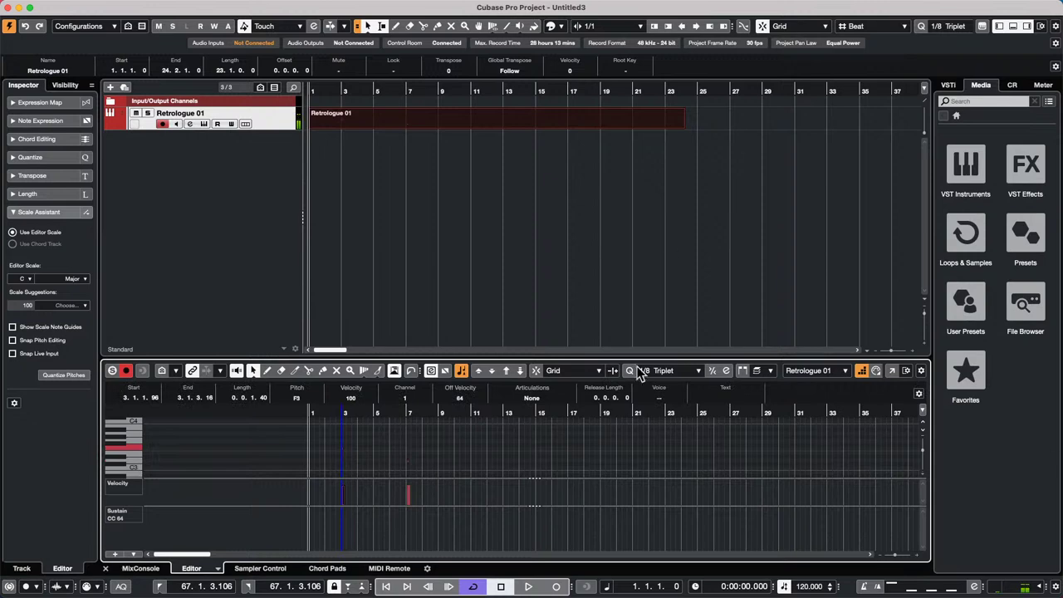
- Set quantize to 1/4, record notes into the Retrologue 01 part, then play them back
left_click(669, 370)
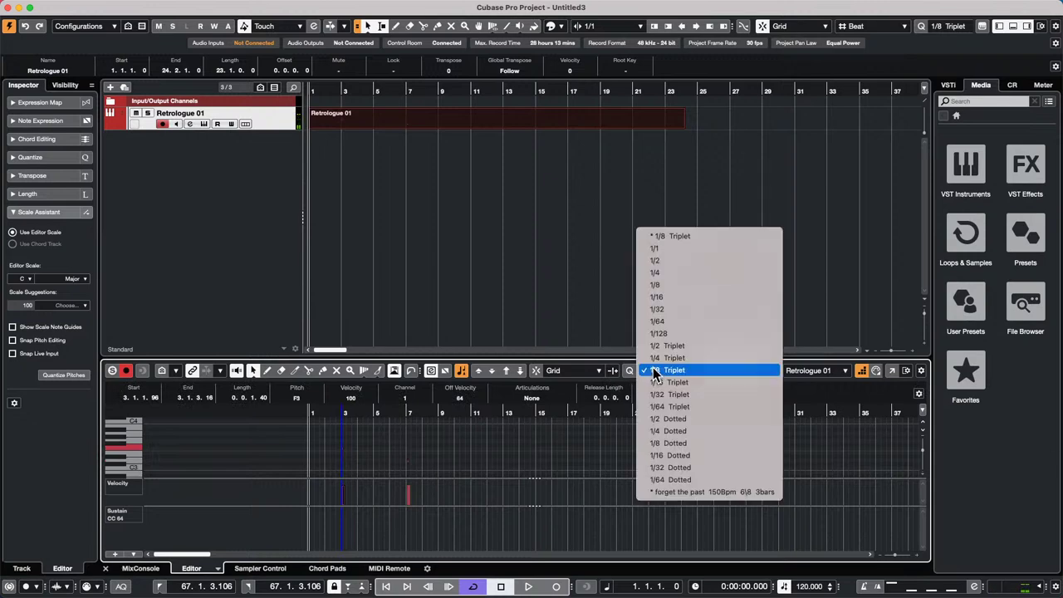
left_click(687, 275)
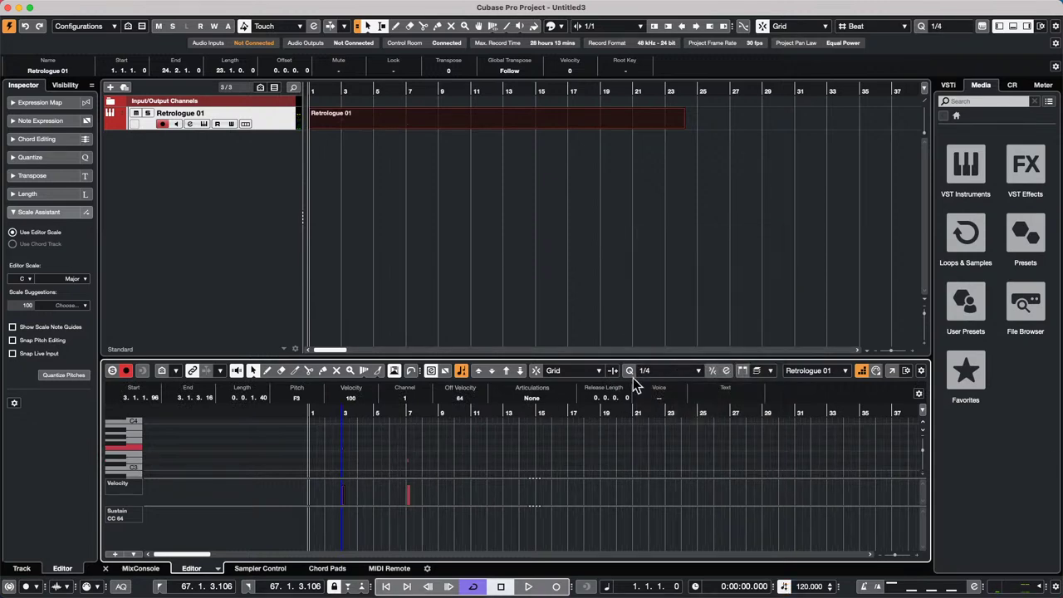
key("space")
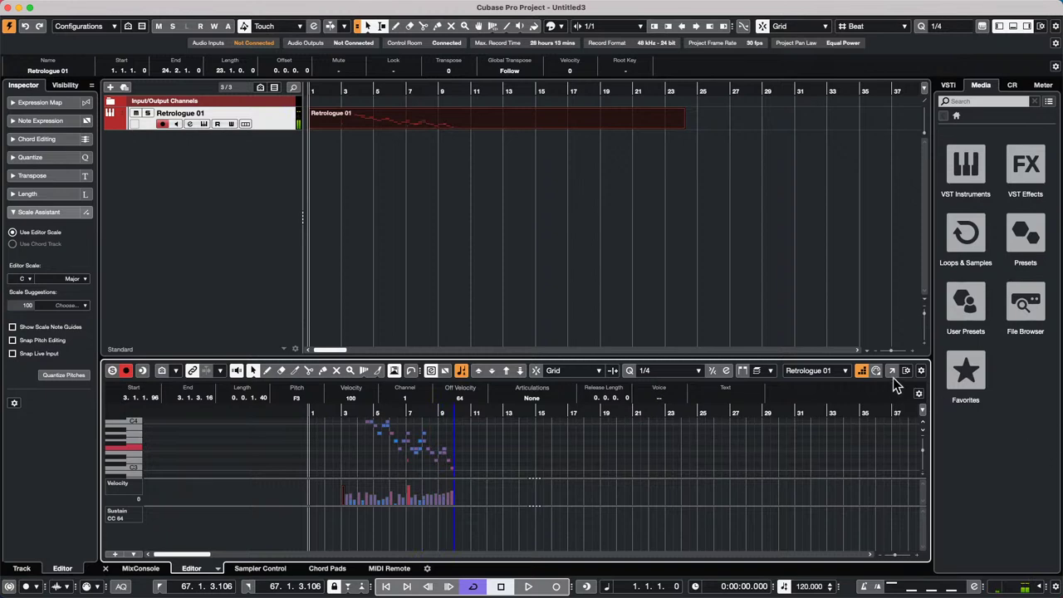
key("space")
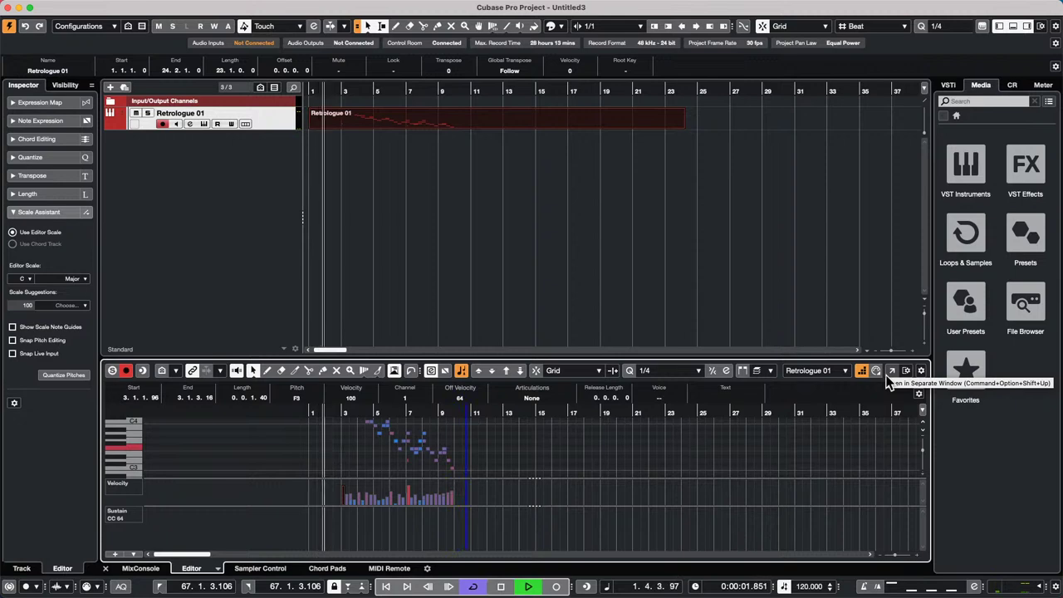
key("space")
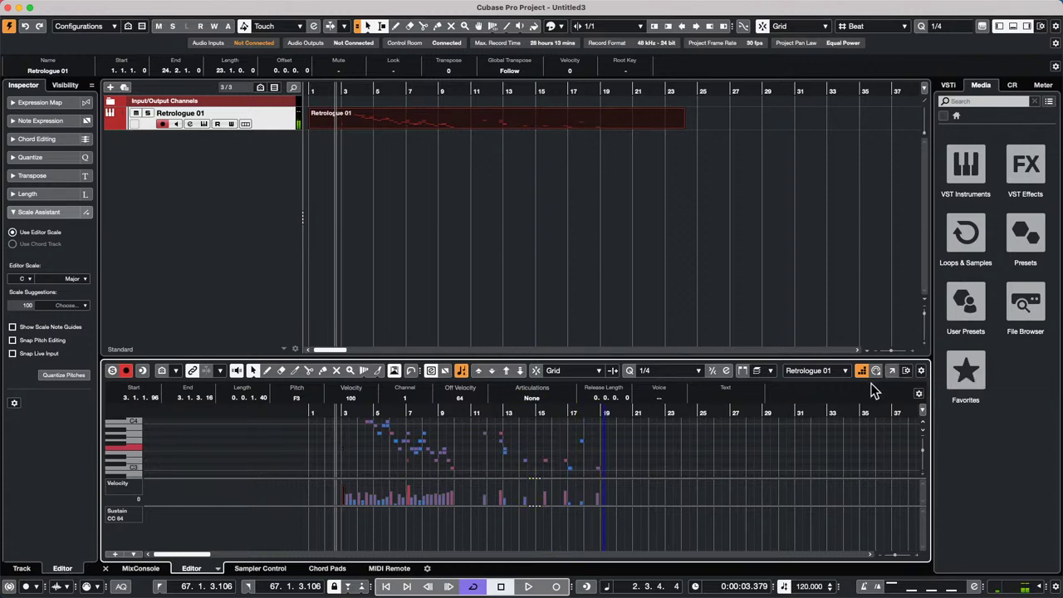
- Open Retrologue 01 in a separate Key Editor window, set the cursor to bar 8, and zoom out to show bars 1–20
left_click(892, 370)
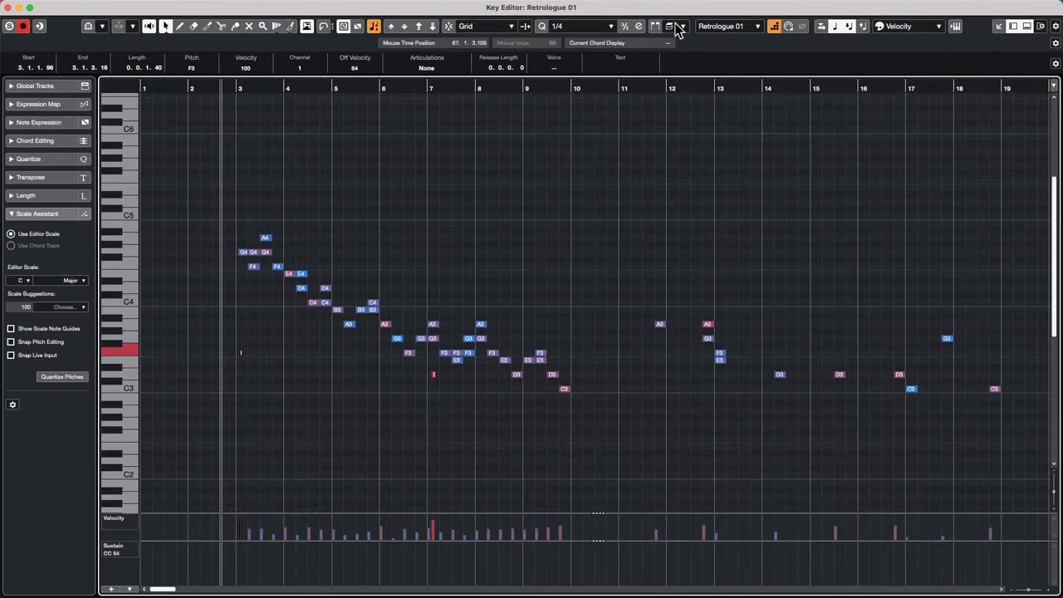
left_click(496, 88)
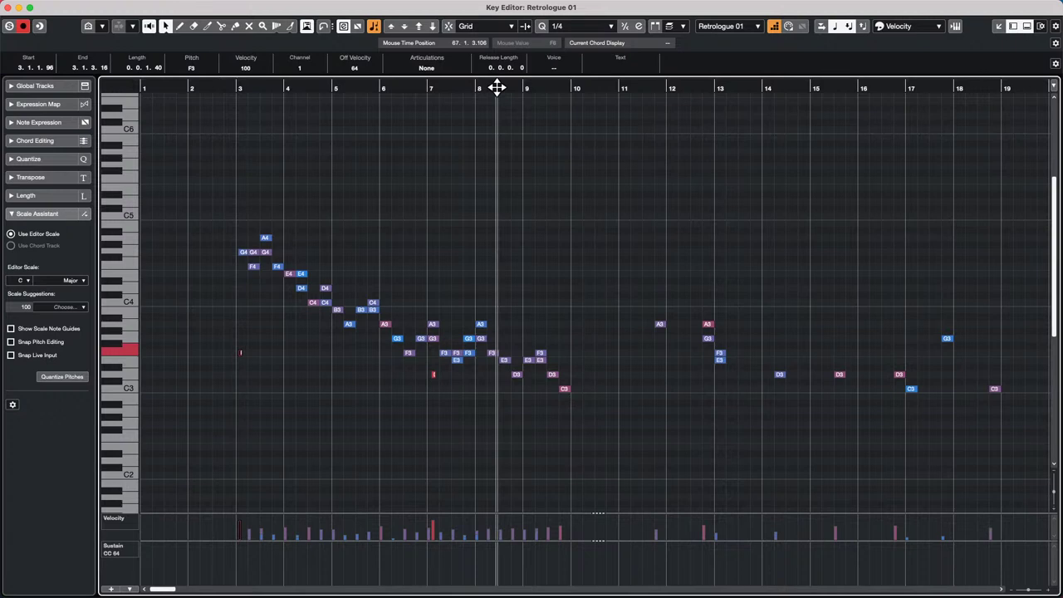
key("g")
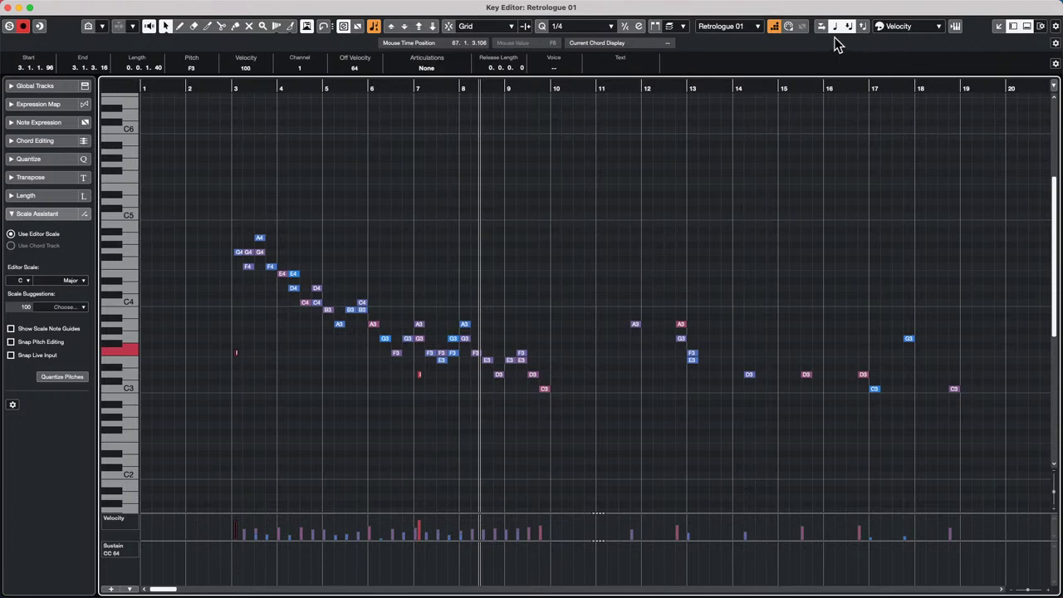
left_click(778, 29)
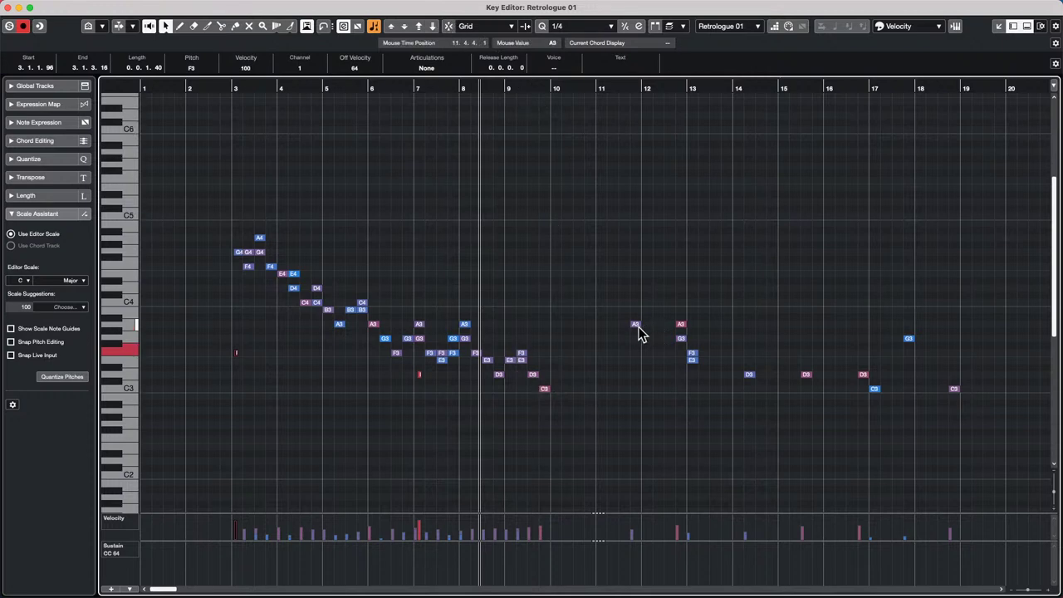
- Zoom in around bar 12, then lengthen the A3 before bar 12 and the A3-G3-F3-E3 chord at bar 13 together
left_click_drag(653, 88, 669, 324)
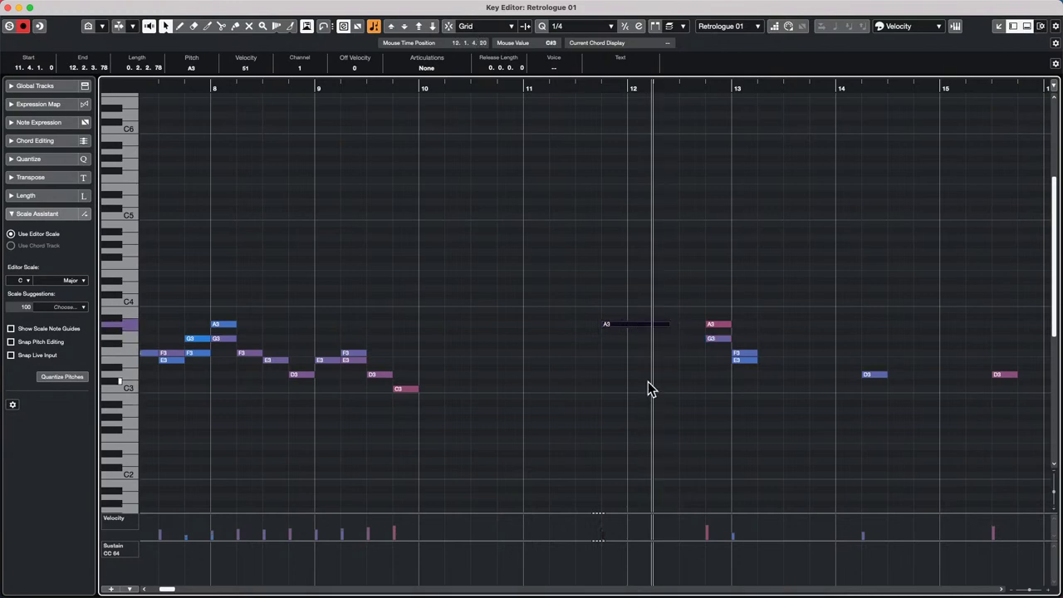
left_click_drag(695, 285, 742, 360)
left_click(818, 456)
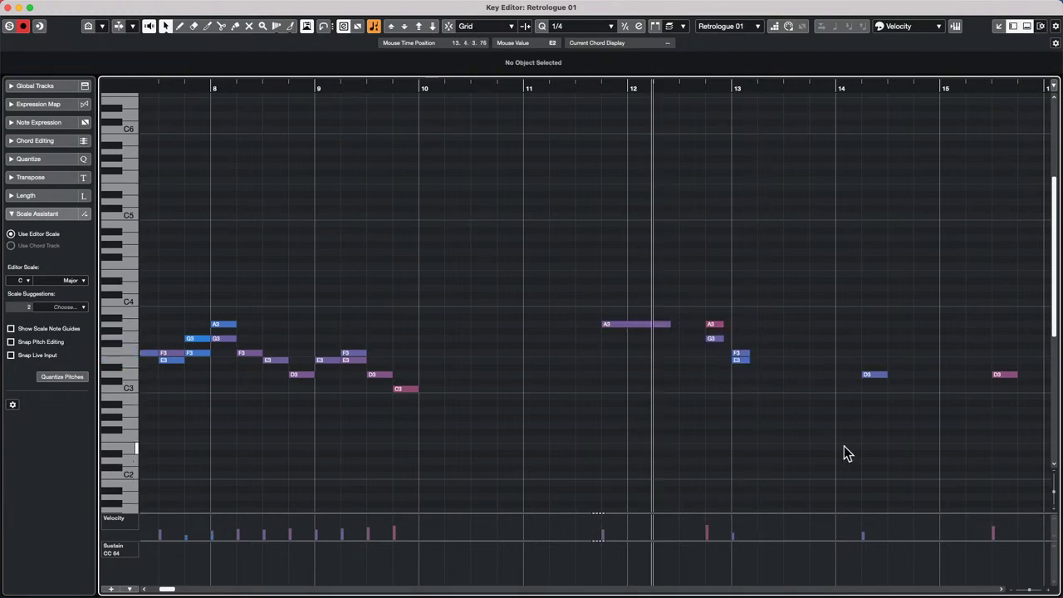
left_click_drag(624, 284, 802, 360)
left_click(677, 448)
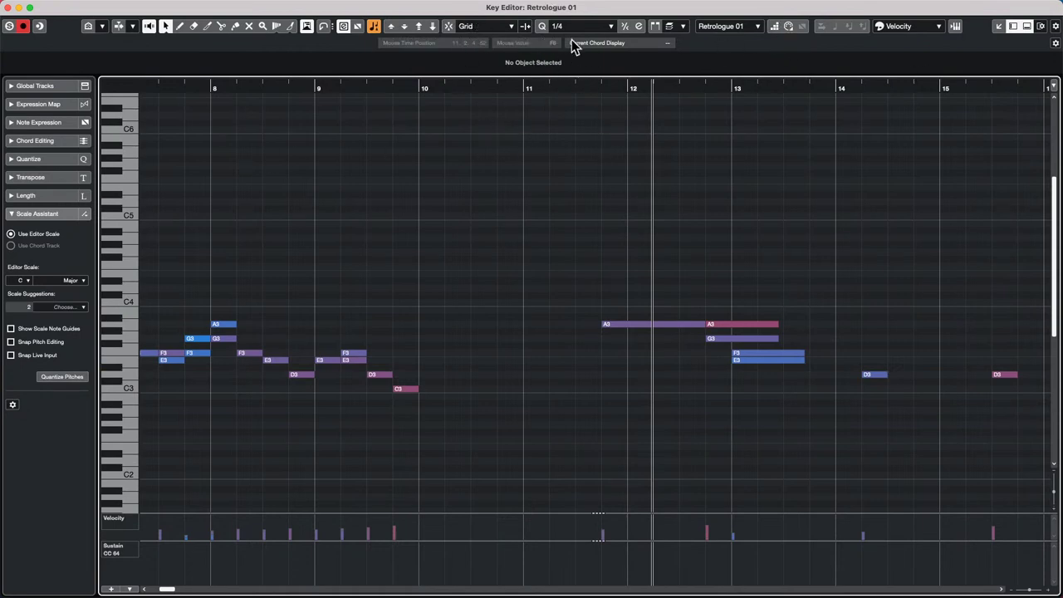
- Set the quantize value to 1/16 and lengthen the five notes between bars 15 and 19 together
left_click(606, 30)
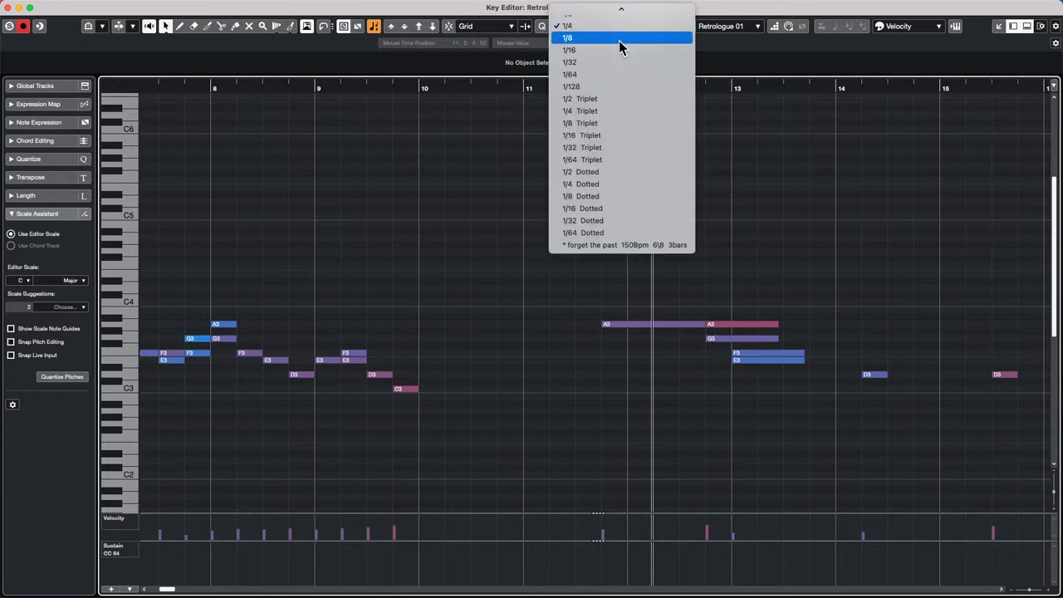
left_click(619, 49)
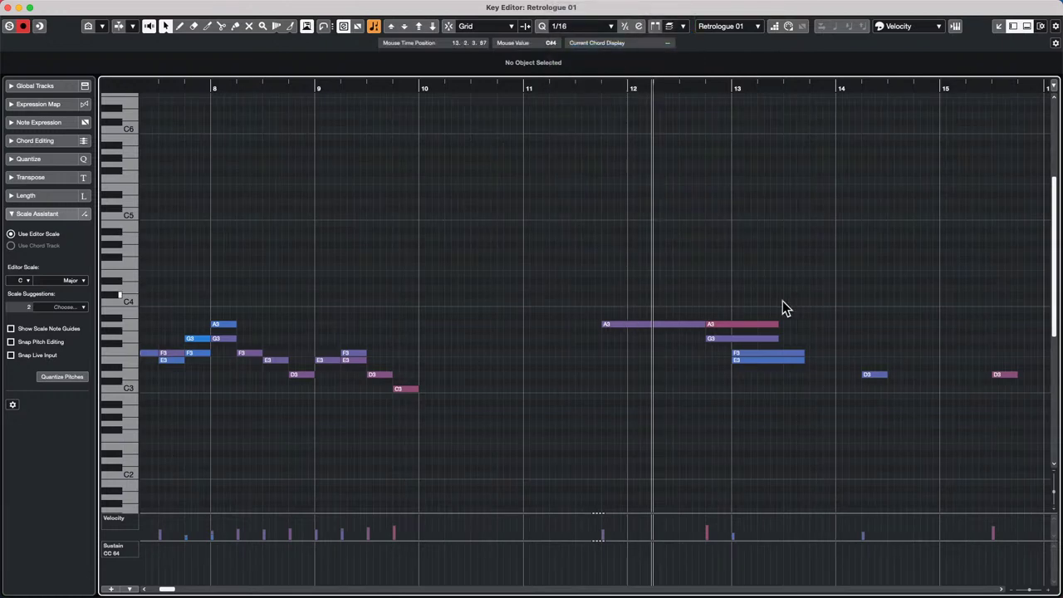
left_click_drag(414, 89, 417, 48)
left_click_drag(699, 303, 948, 437)
left_click_drag(748, 376, 781, 375)
- Trim the D3 near bar 15 to a sixteenth and select the four notes at bars 16–19
left_click(827, 428)
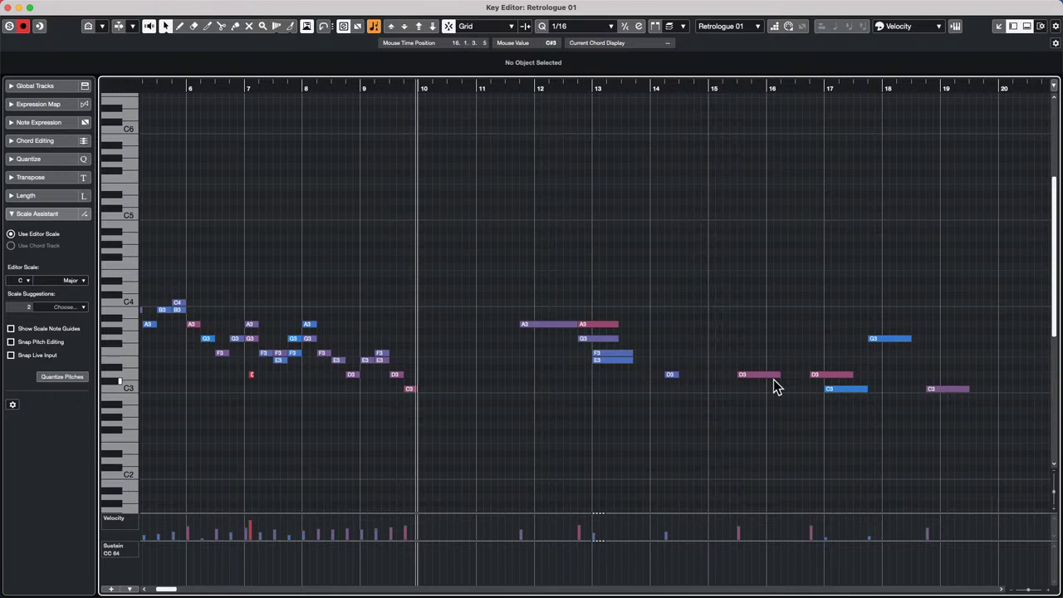
left_click_drag(776, 374, 671, 306)
left_click_drag(795, 280, 982, 391)
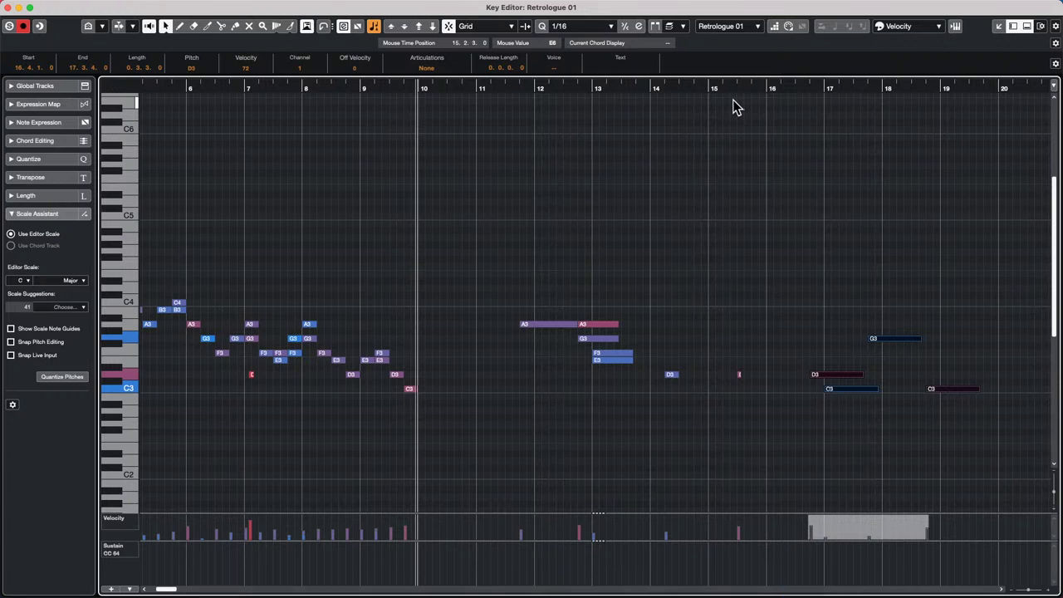
- Shorten the note ends from bar 12 to 19, then re-select and trim the bar 17–19 notes
left_click(512, 284)
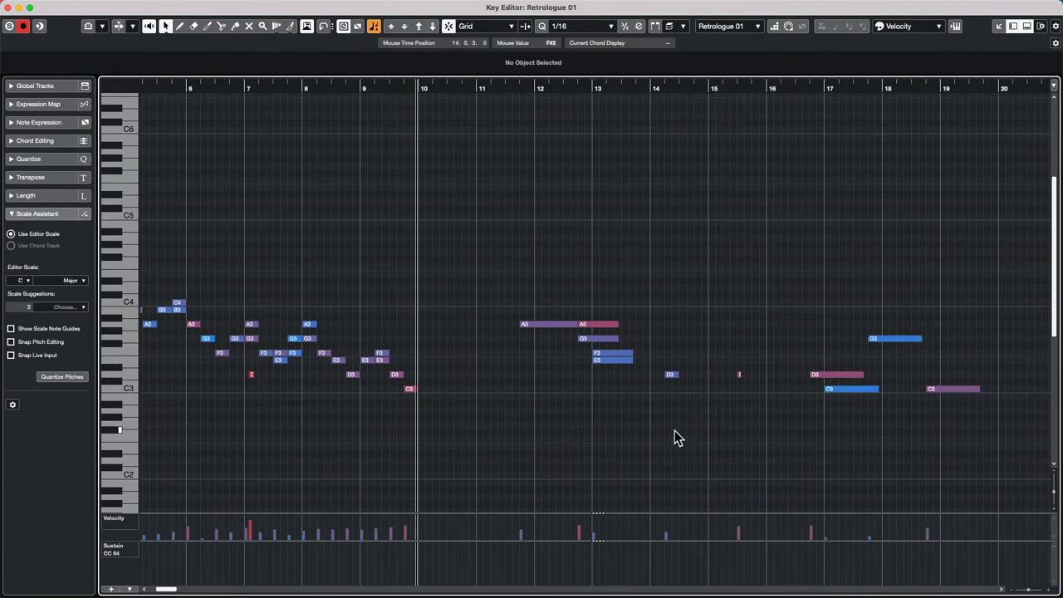
left_click_drag(575, 270, 961, 434)
left_click_drag(978, 390, 935, 399)
left_click(945, 427)
left_click_drag(852, 318, 976, 383)
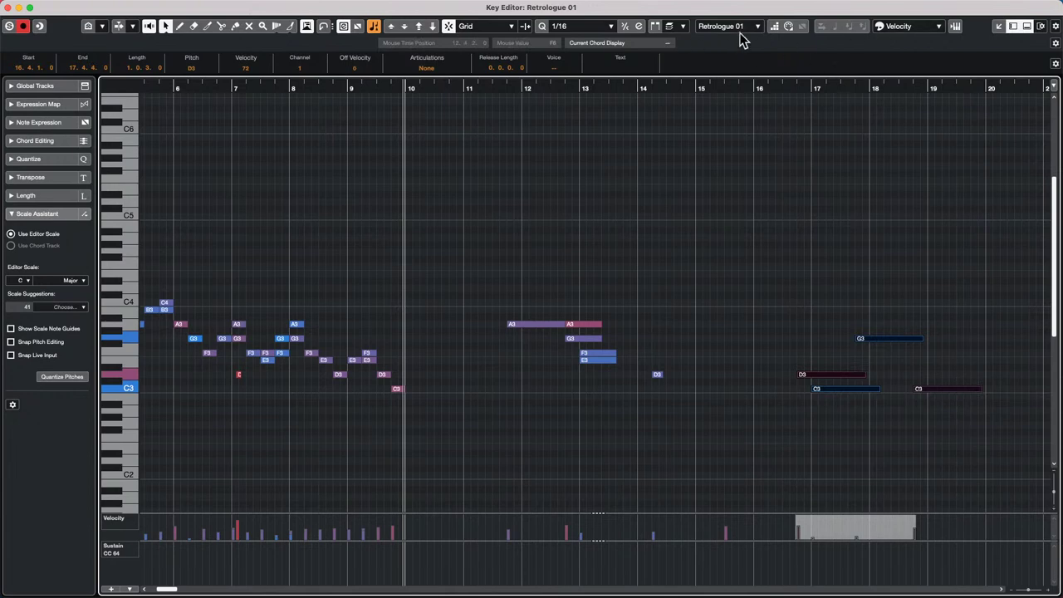
left_click(498, 25)
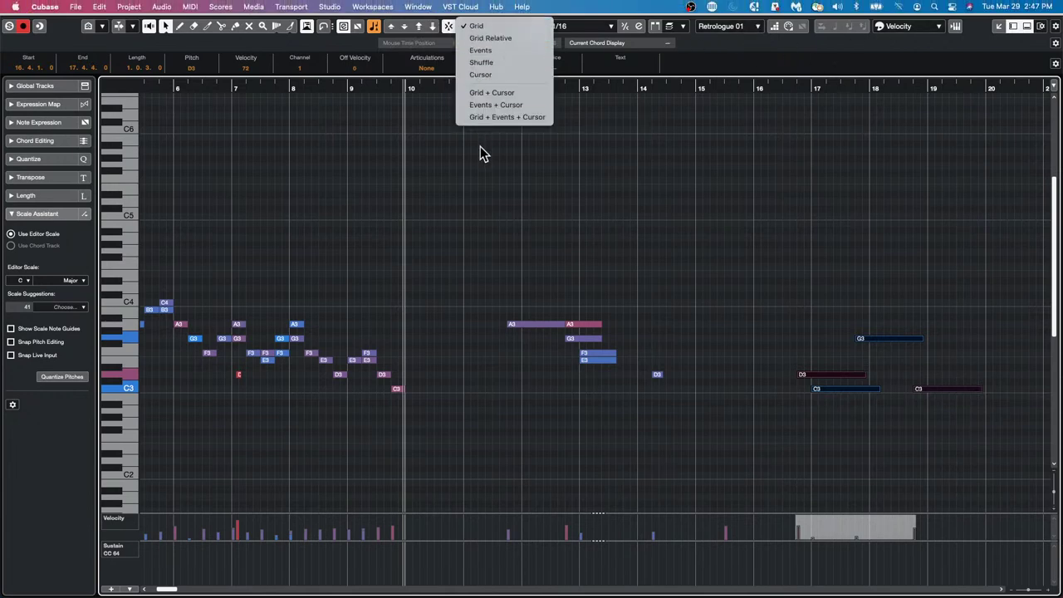
- Keep Grid as the snap type and turn Snap on
left_click(505, 28)
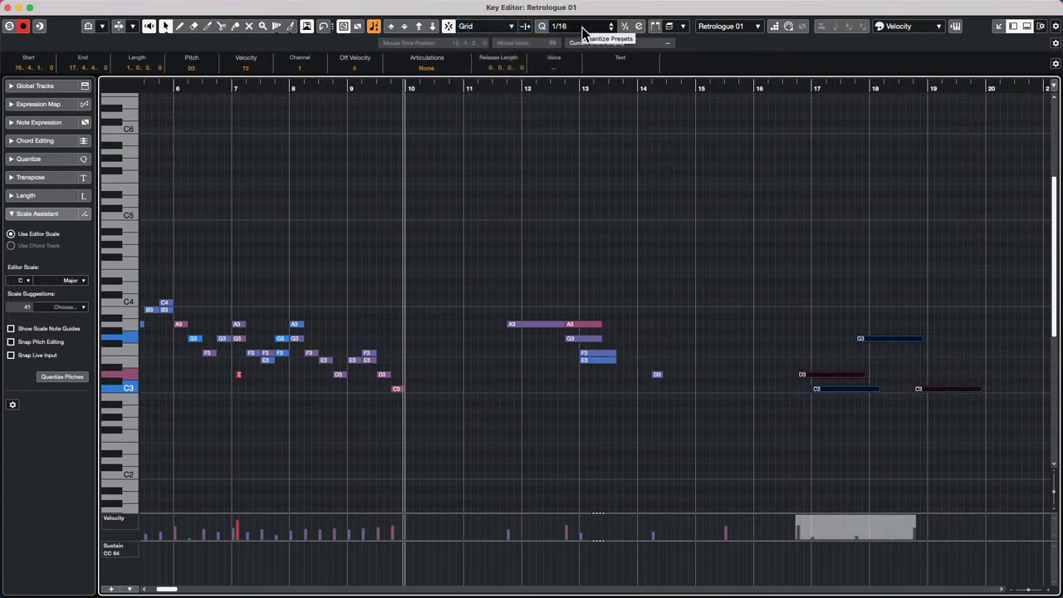
left_click(479, 27)
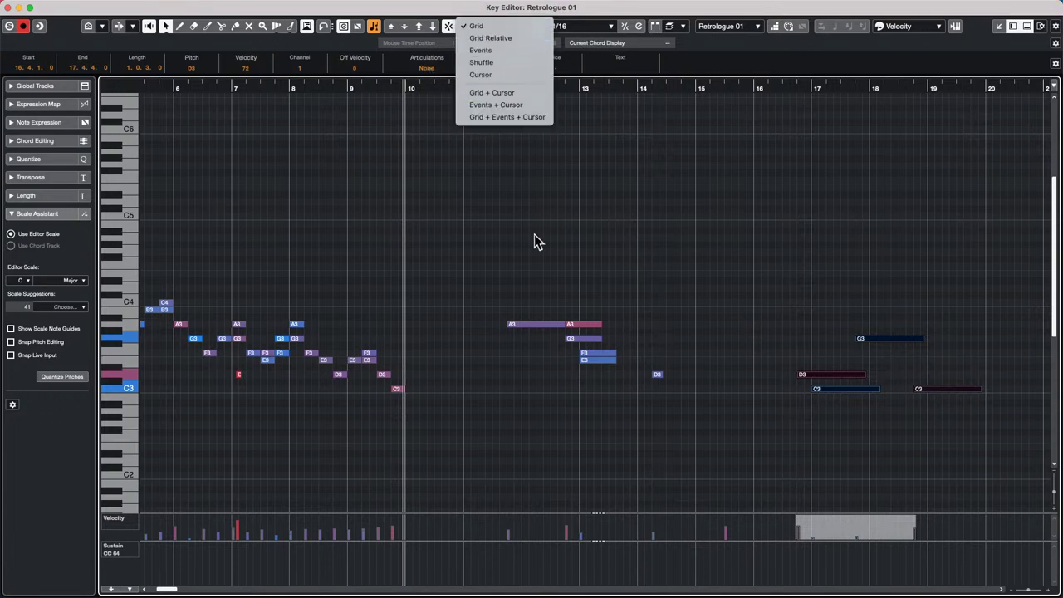
left_click(385, 174)
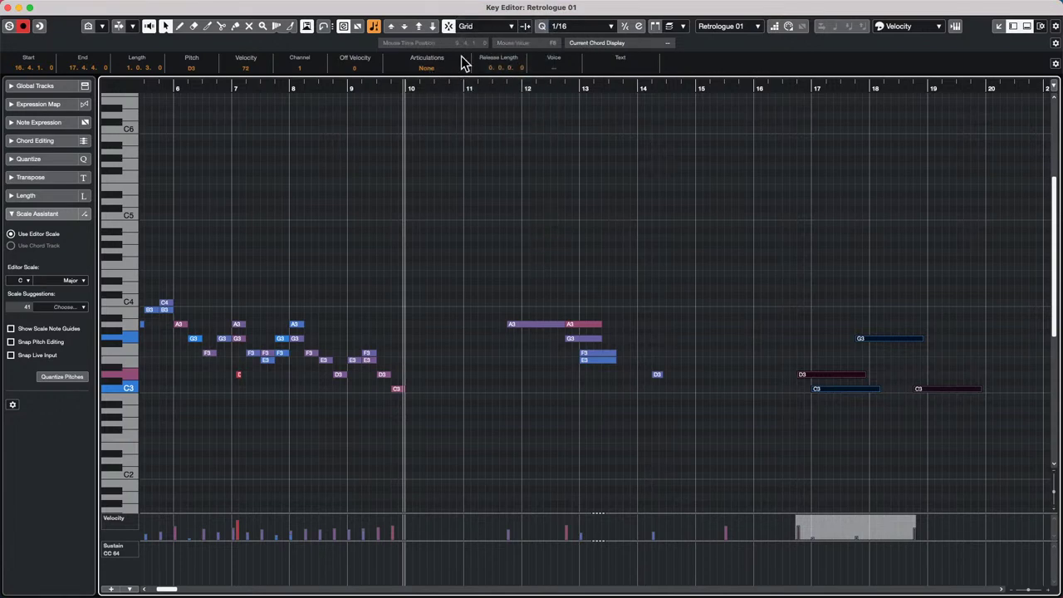
left_click(495, 27)
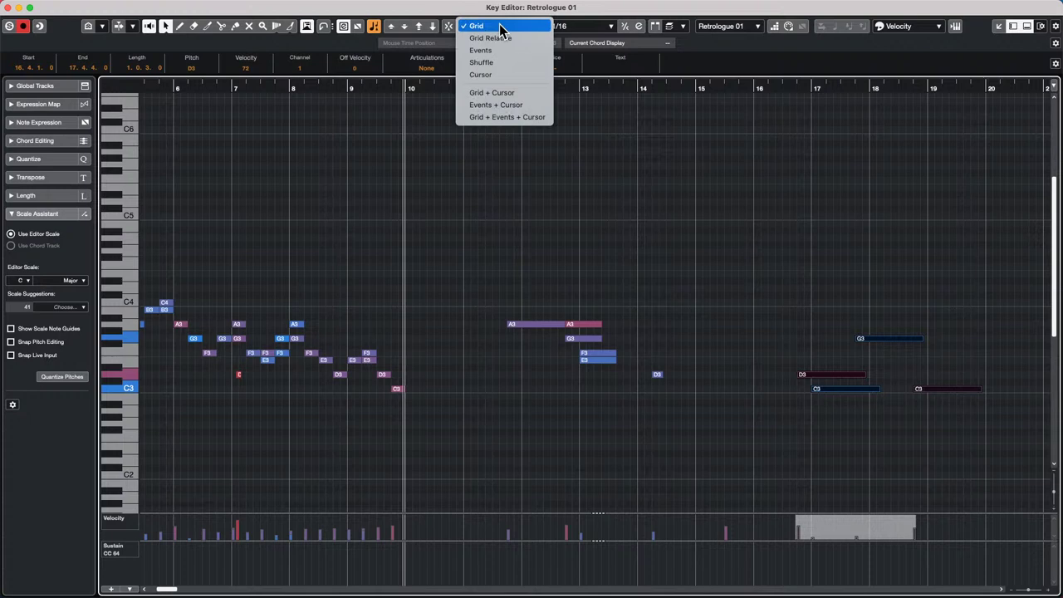
left_click(500, 30)
left_click(500, 27)
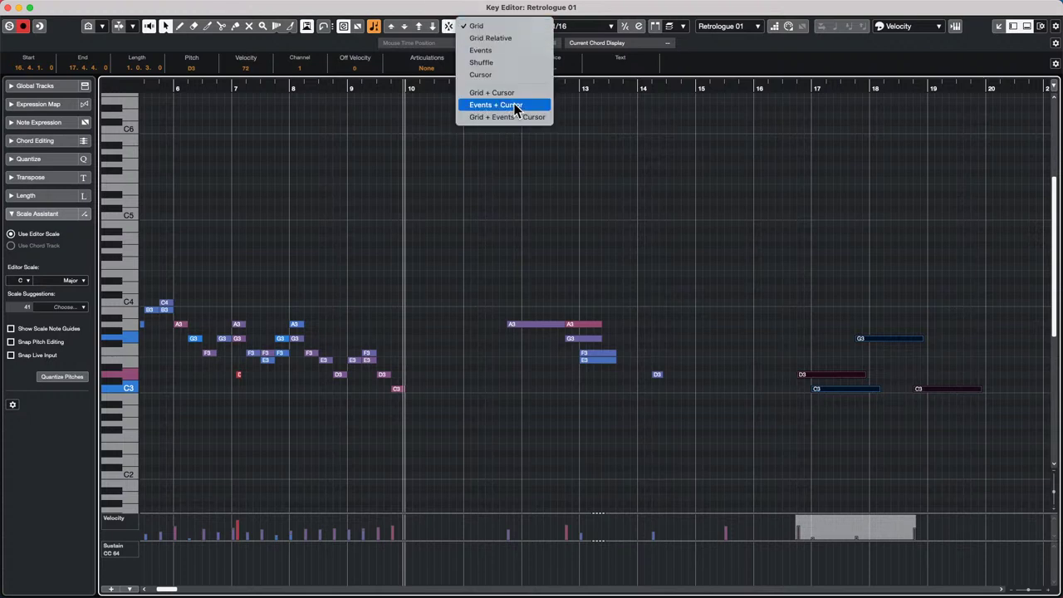
left_click(440, 80)
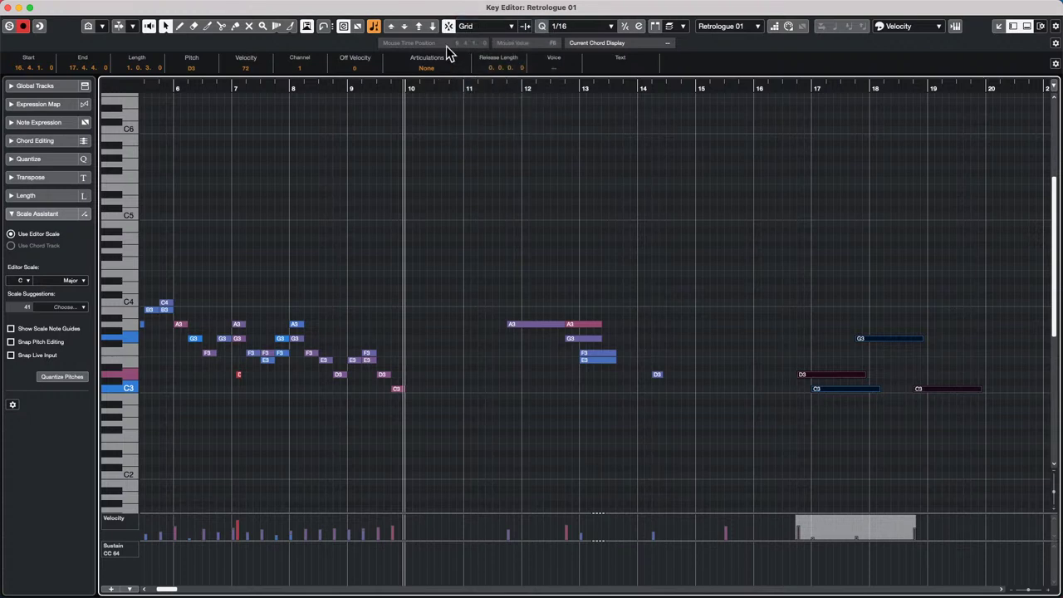
left_click(467, 31)
left_click(470, 27)
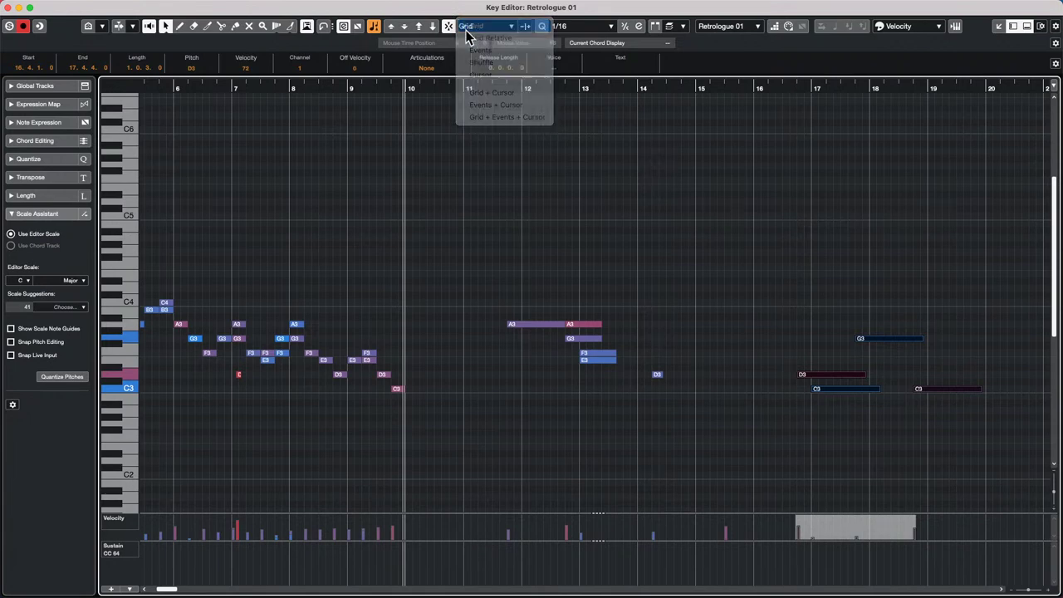
left_click(448, 31)
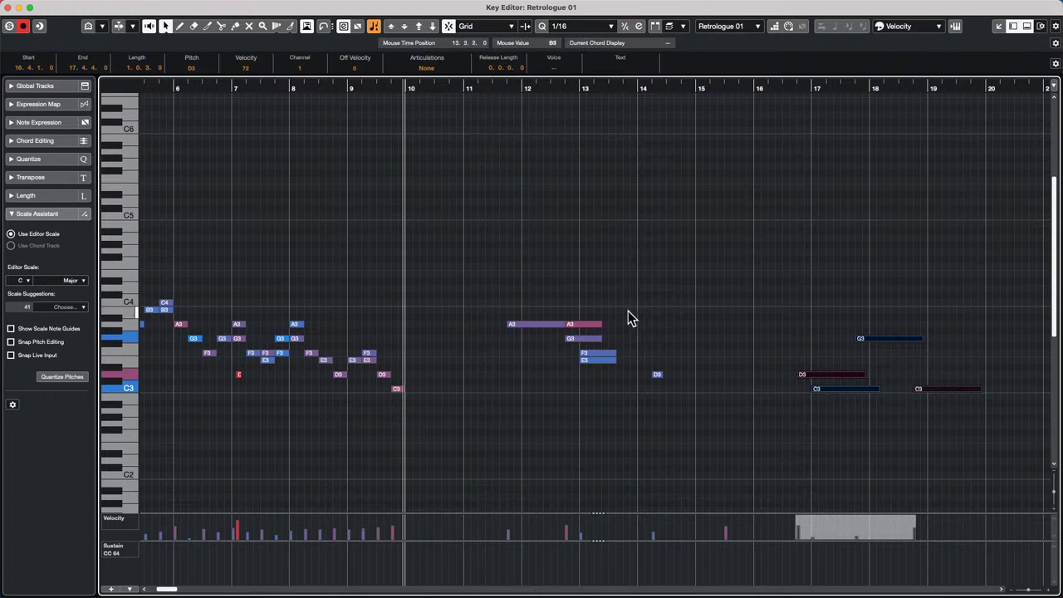
- Cut the D3, C3, G3 and C3 notes at bars 17–19 back to about 0.1.1.0 each
left_click_drag(827, 266, 887, 396)
left_click(891, 322)
left_click(471, 24)
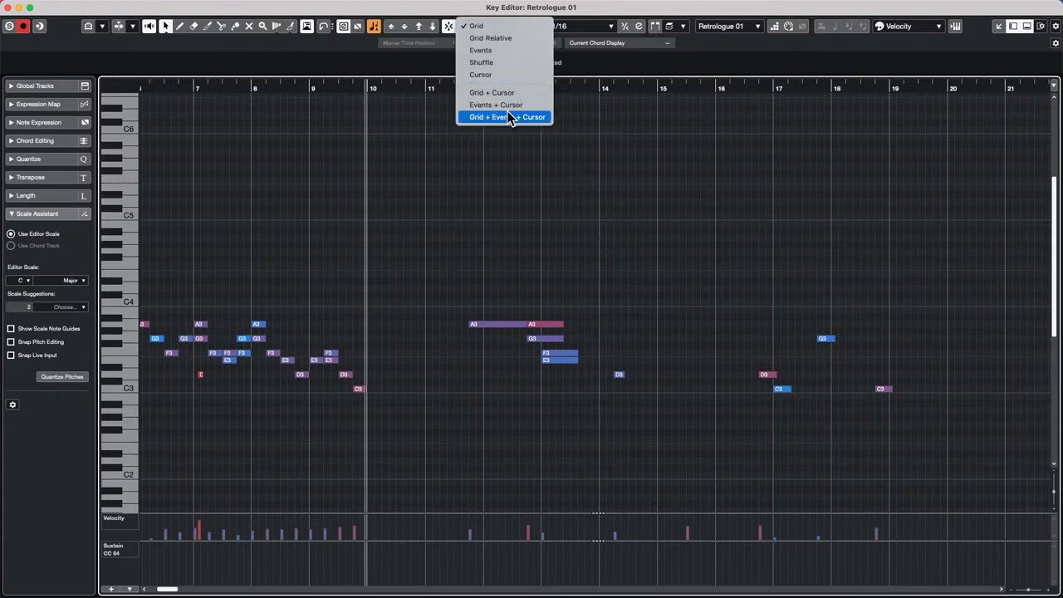
- Switch snapping to Grid Relative and resize the four bar 17–19 notes longer, then shorter
left_click(514, 39)
left_click_drag(762, 311, 968, 384)
left_click(906, 365)
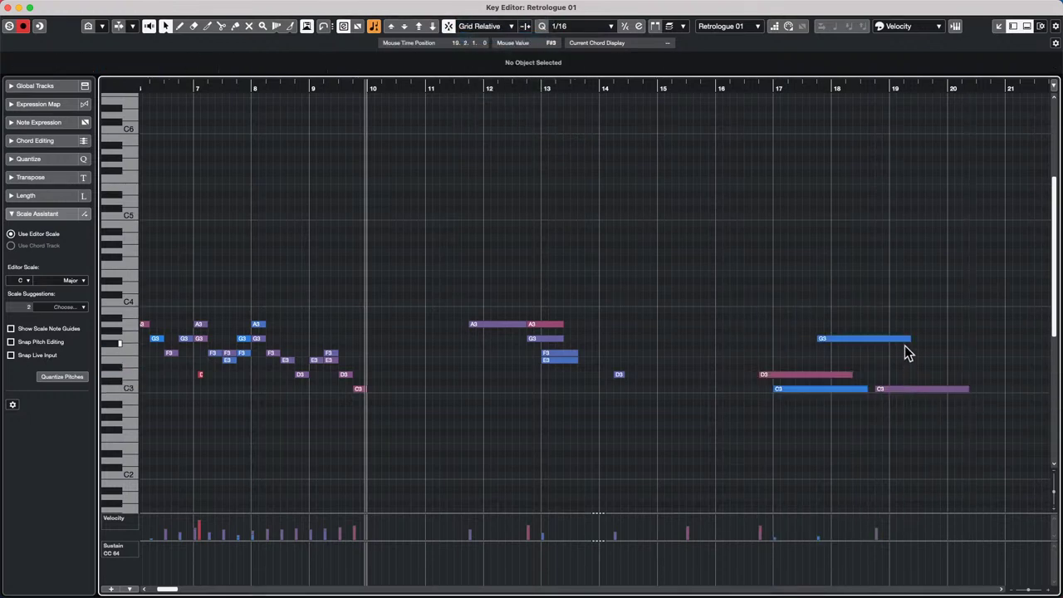
left_click_drag(759, 291, 972, 445)
left_click_drag(965, 388, 913, 396)
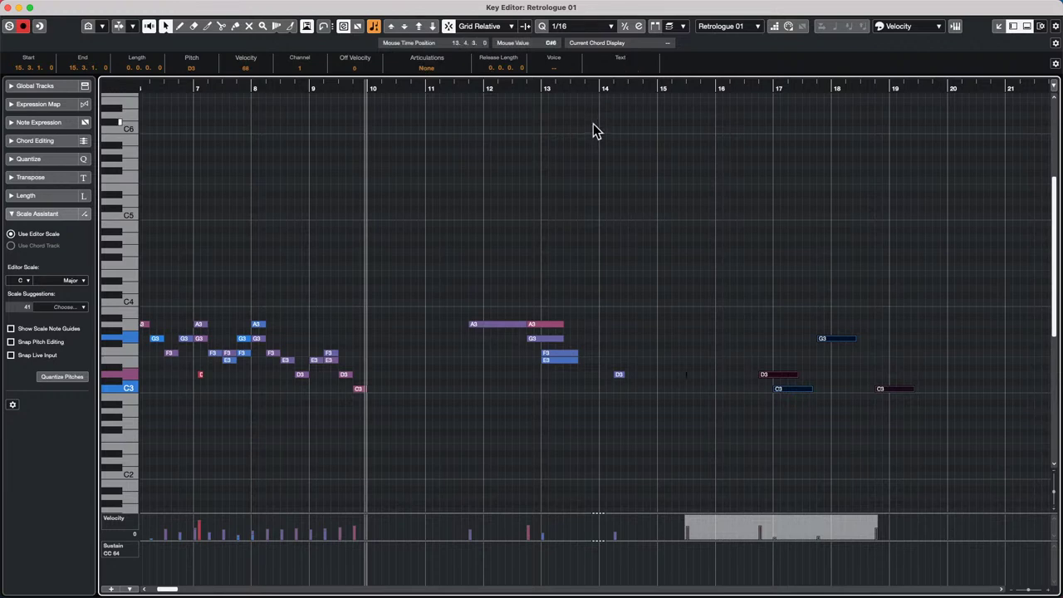
left_click_drag(537, 296, 568, 417)
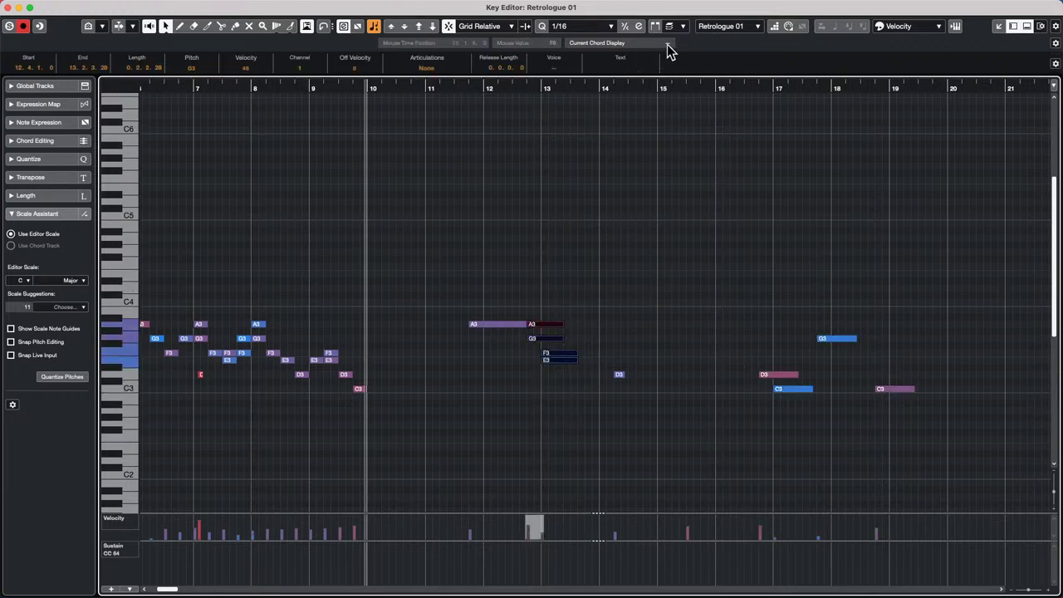
left_click(702, 358)
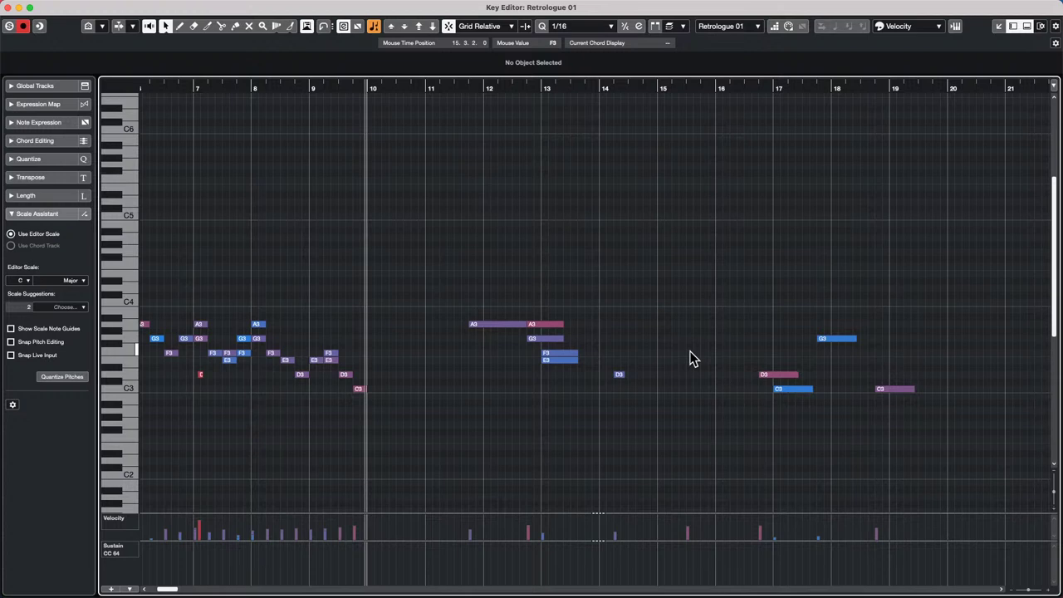
- Close the standalone Key Editor to get back to the Retrologue 01 track in the project window
mouse_move(114, 6)
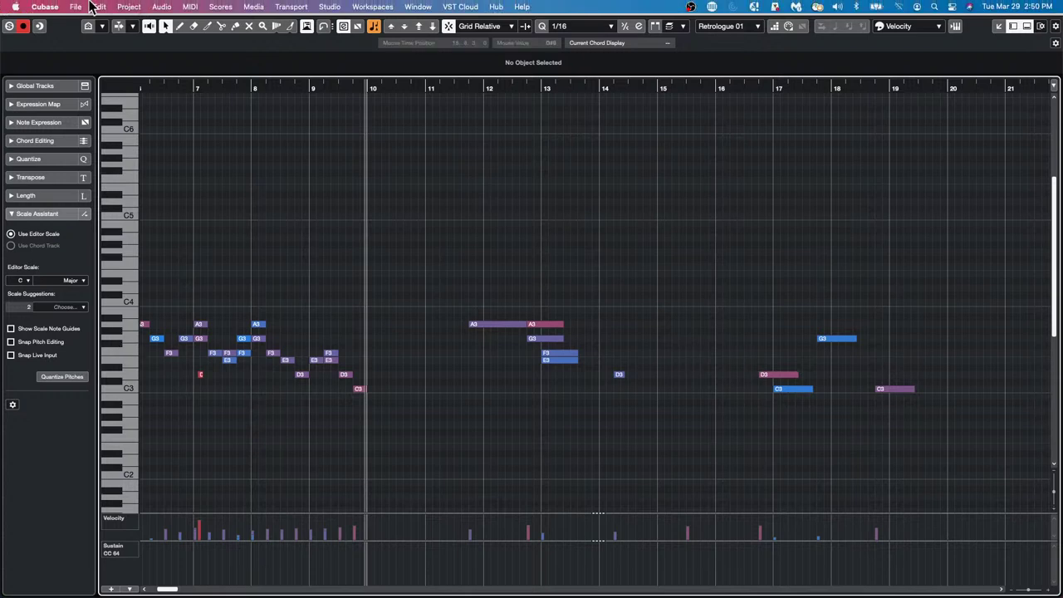
left_click(11, 9)
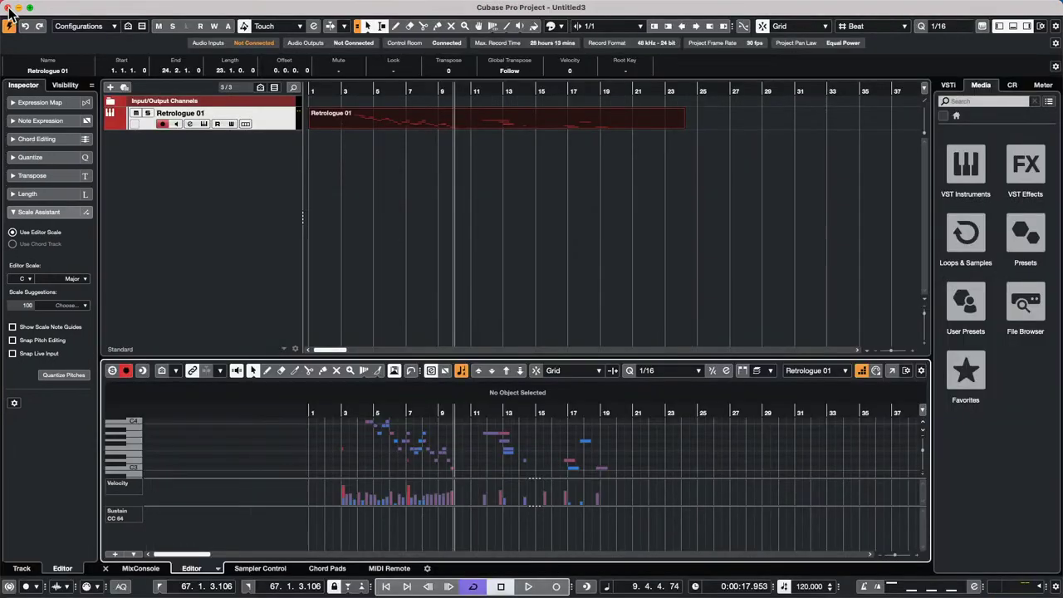
left_click(49, 6)
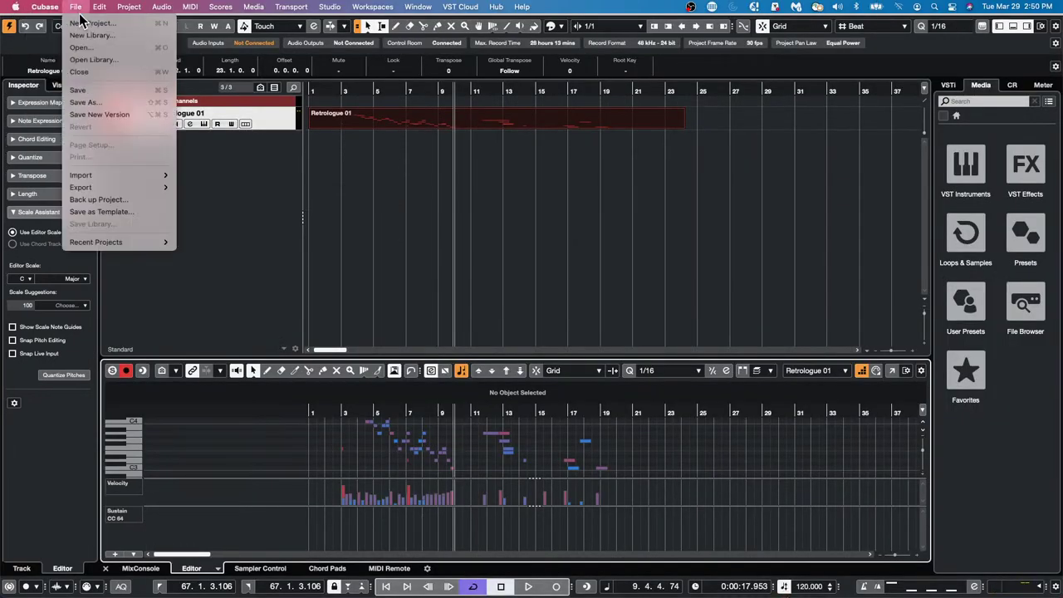
left_click(53, 41)
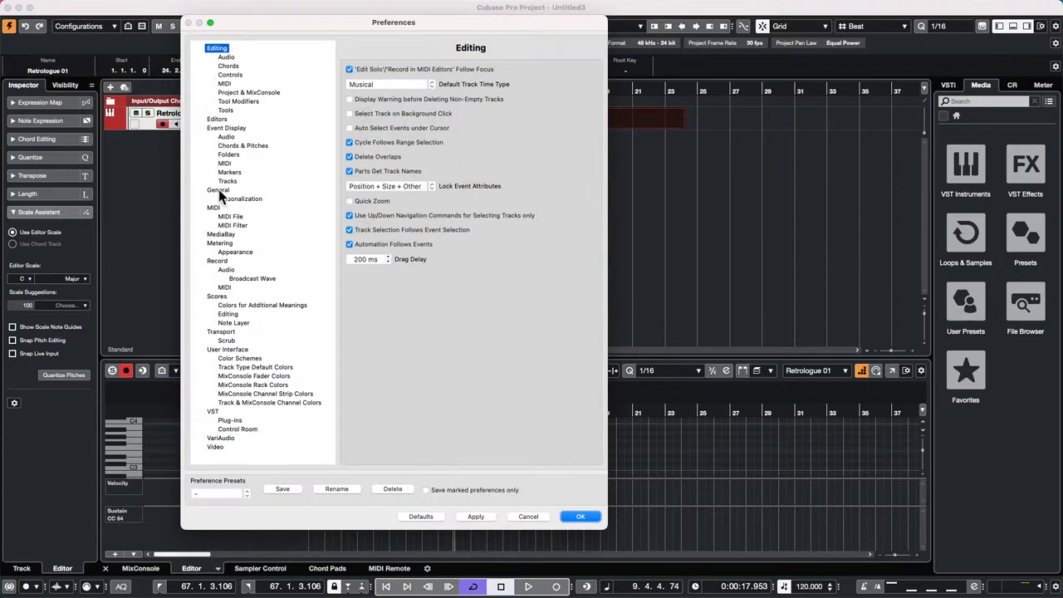
left_click(224, 216)
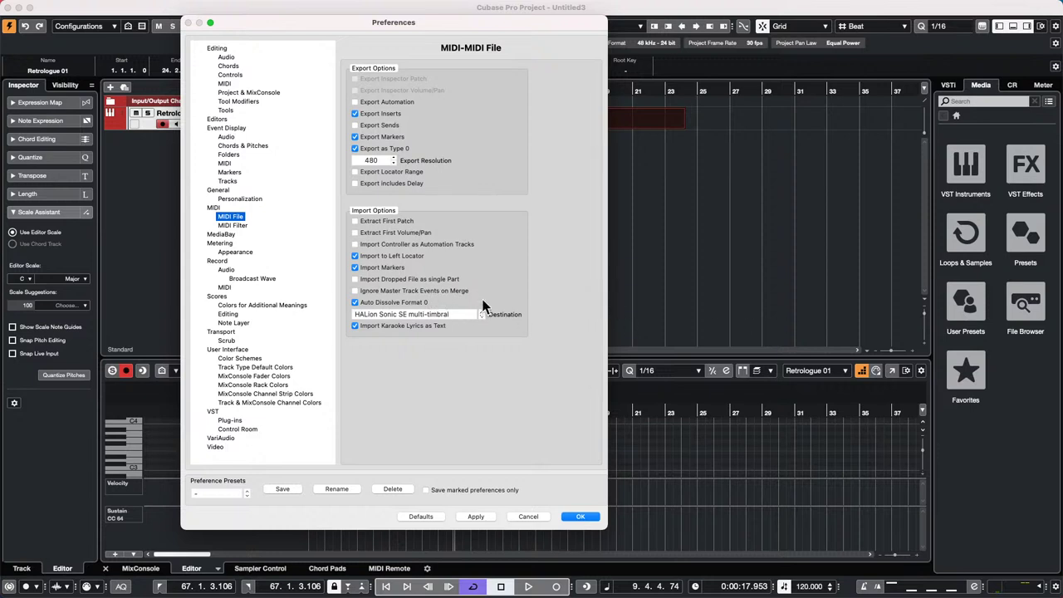
left_click(356, 290)
left_click(356, 291)
left_click(356, 291)
left_click(356, 292)
left_click(581, 518)
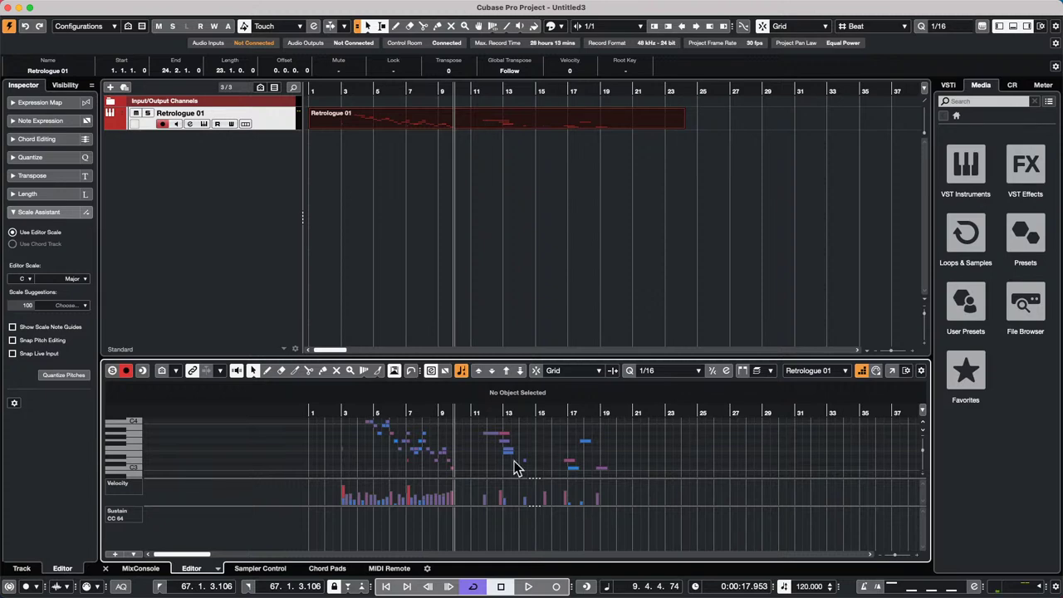
- Load jump off.cpr from File > Recent Projects and confirm Activate
mouse_move(50, 1)
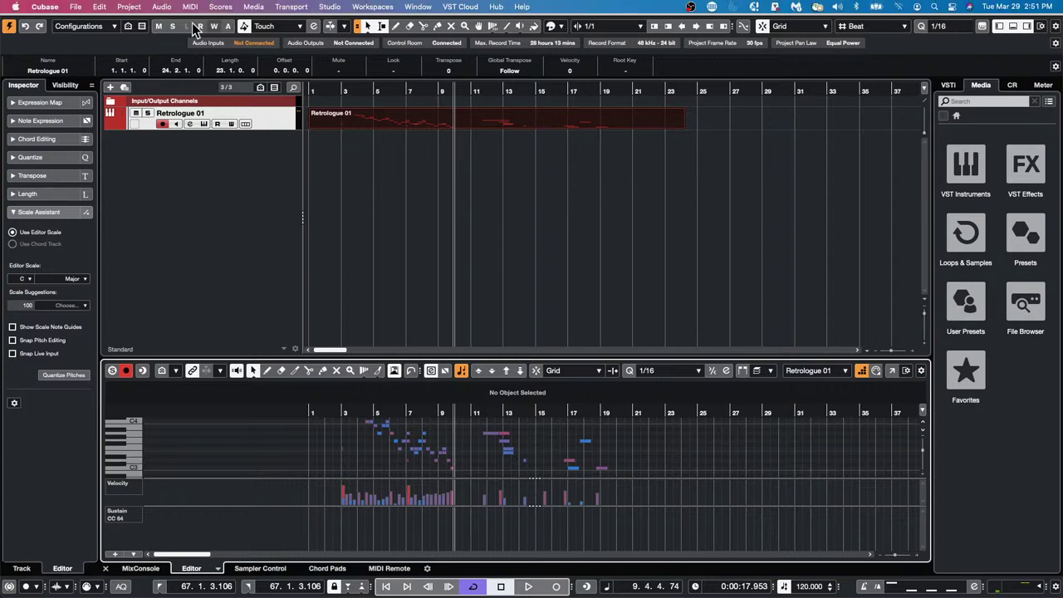
left_click(84, 5)
mouse_move(106, 243)
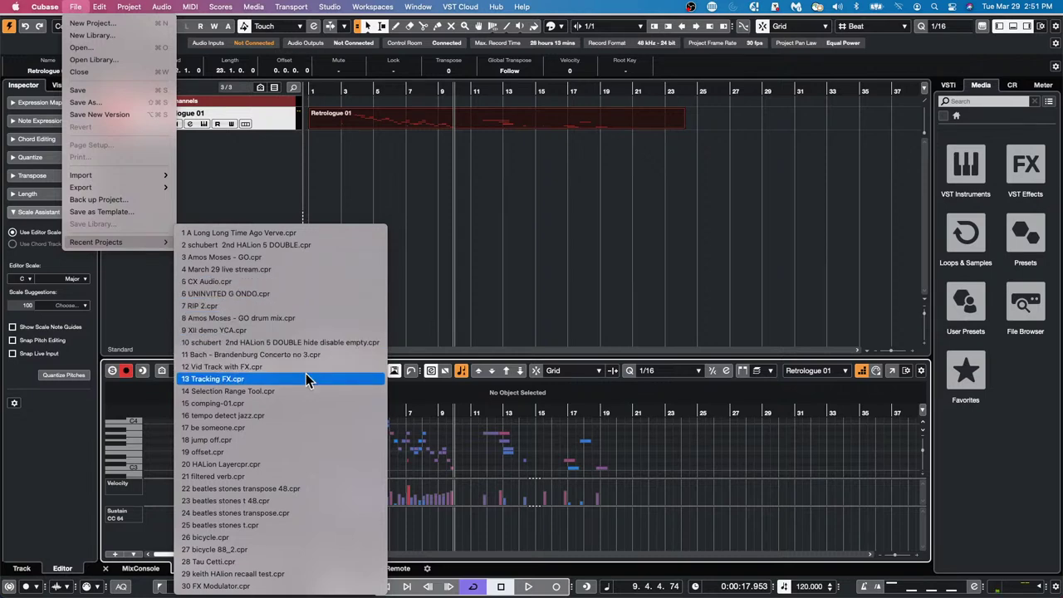
left_click(294, 438)
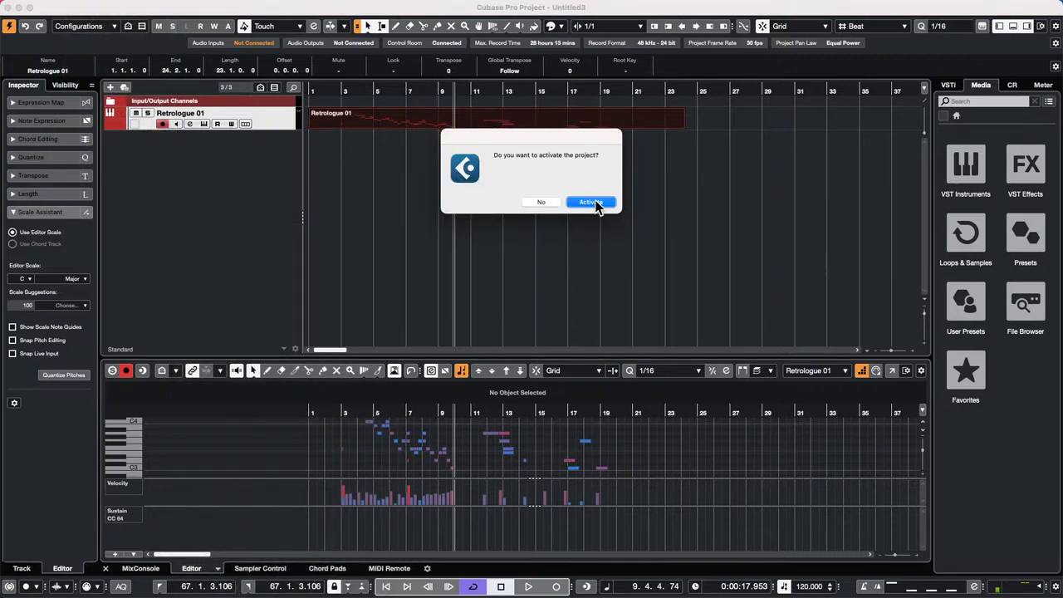
left_click(593, 202)
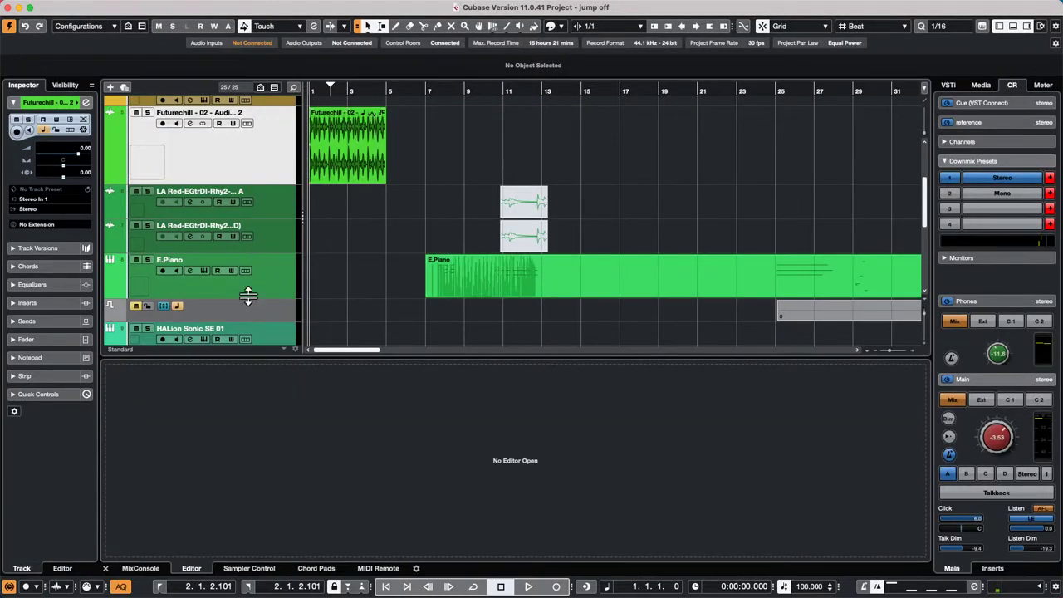
- Draw a new chord event on the Chord Track at bar 3
scroll(248, 229, "up", 6)
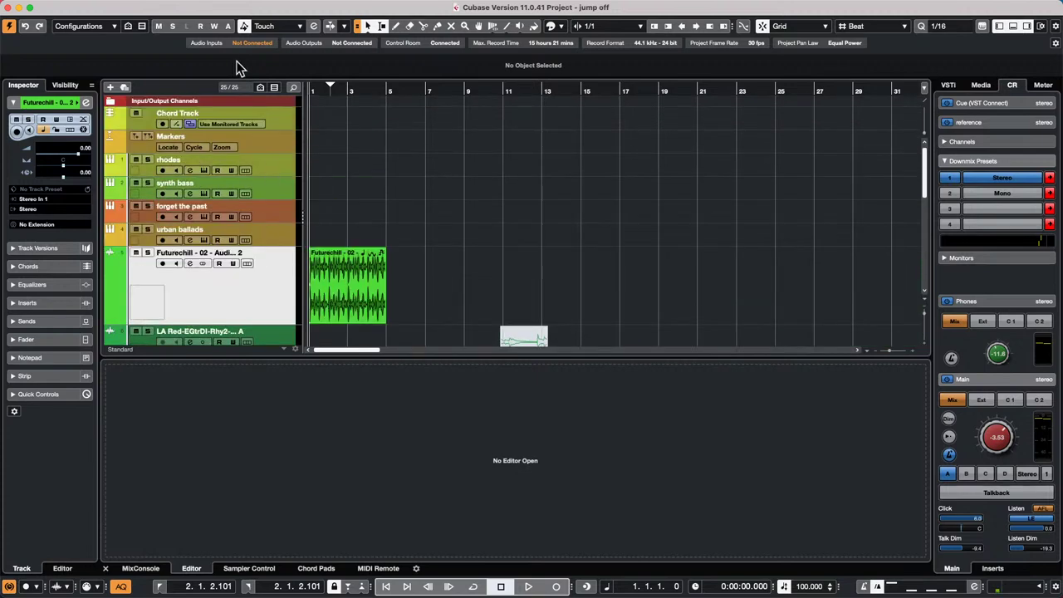
left_click(270, 160)
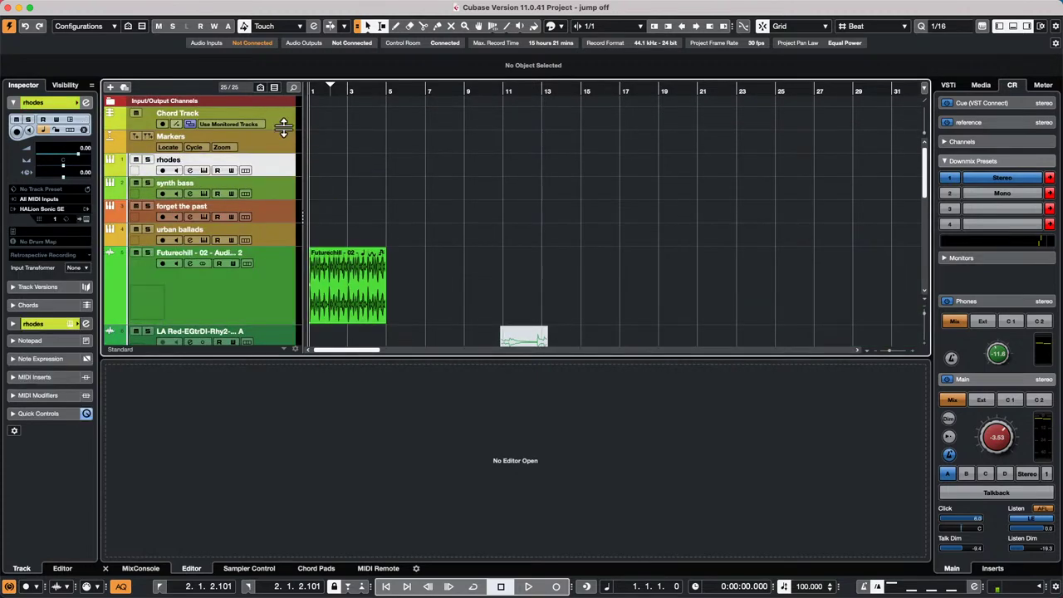
key("8")
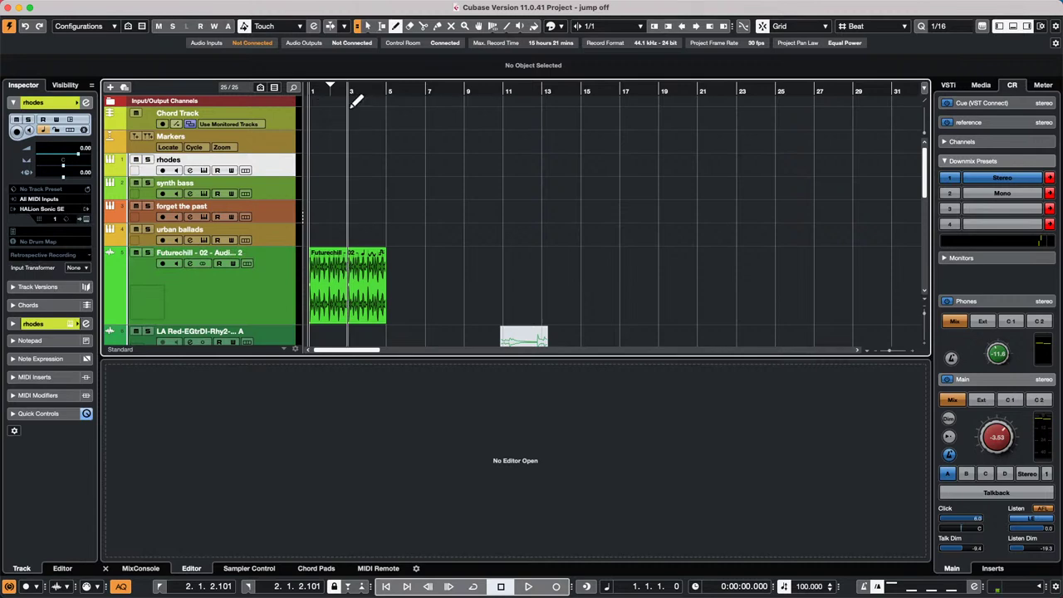
left_click(352, 119)
key("1")
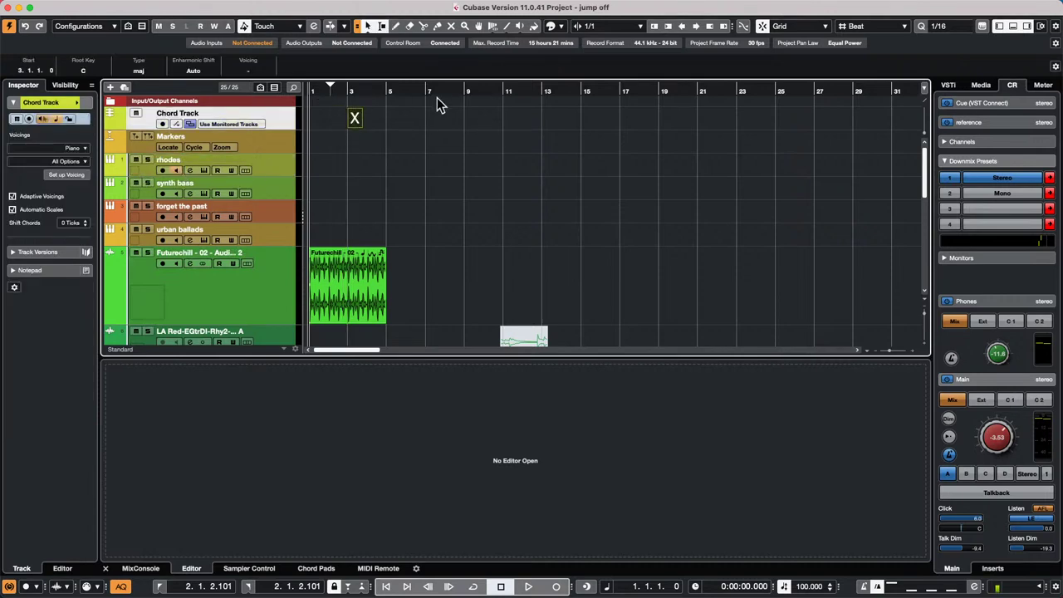
- In the chord editor, set the bar 3 chord's root to Eb for an Eb major chord
left_click(354, 121)
double_click(354, 122)
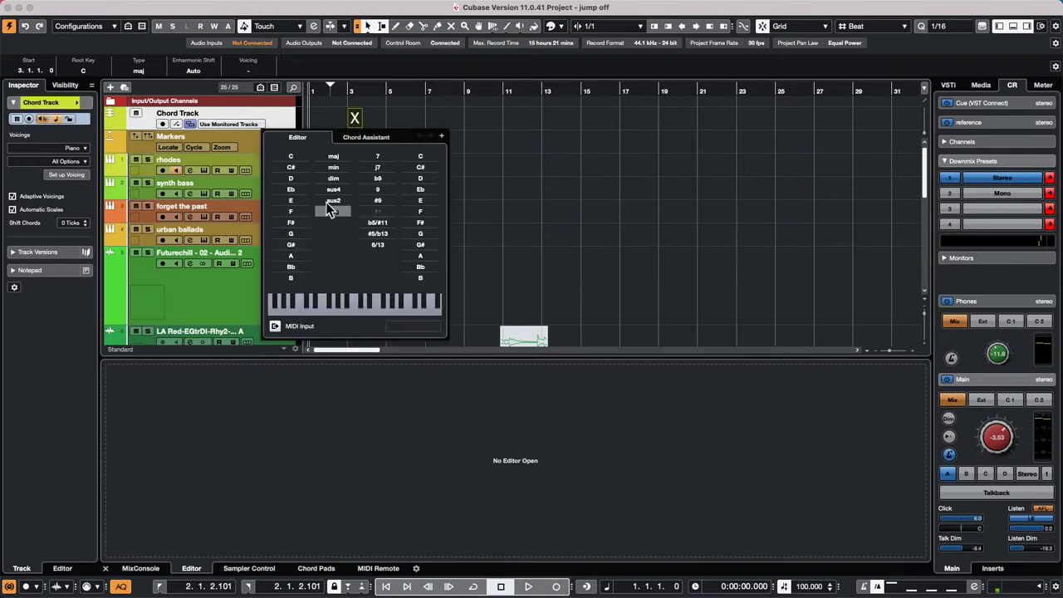
left_click(282, 178)
left_click(292, 211)
left_click(295, 234)
left_click(291, 189)
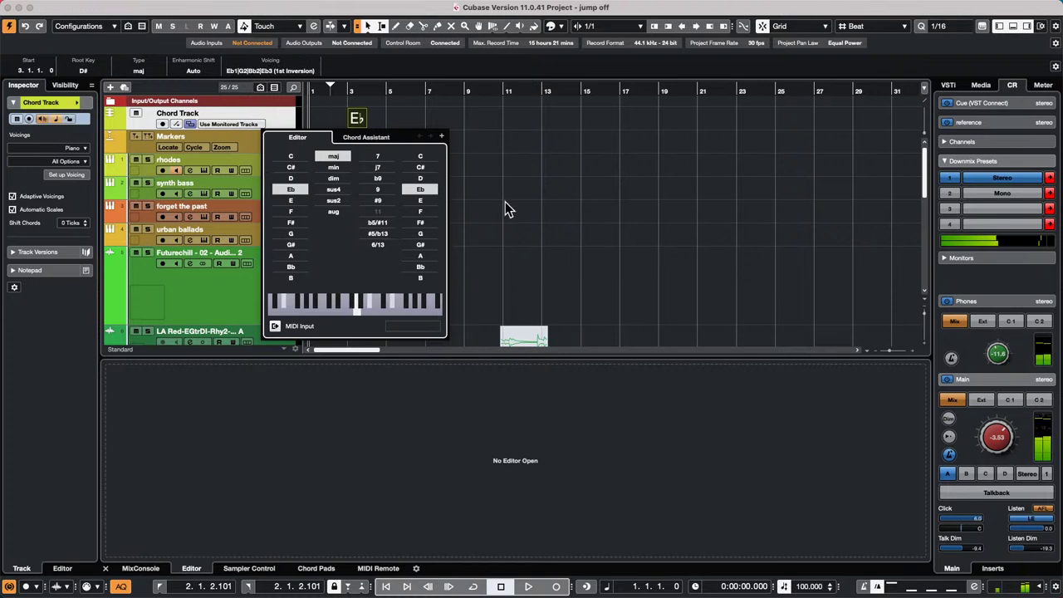
left_click(440, 116)
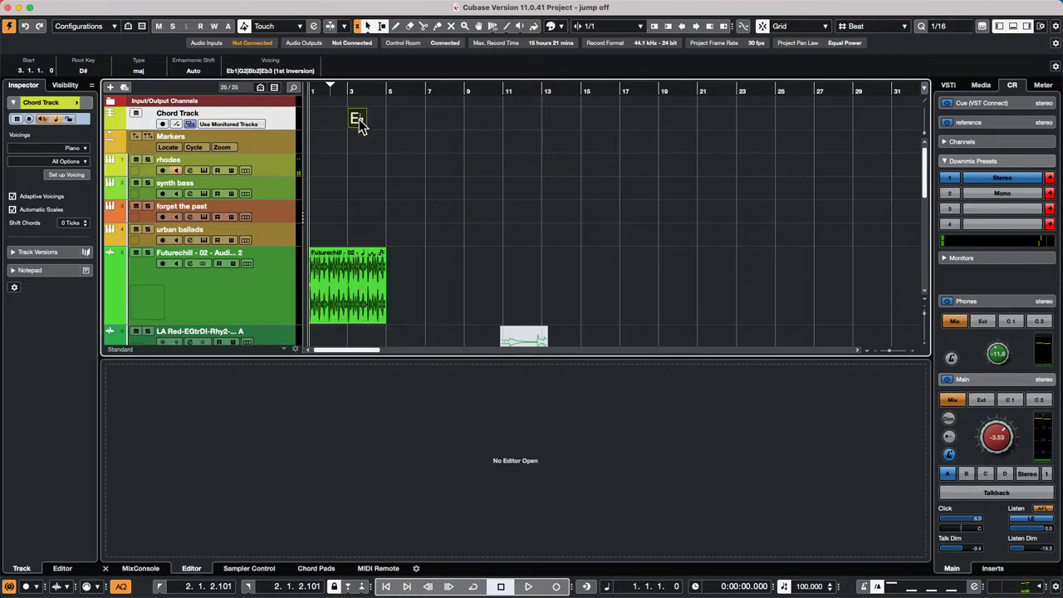
- Audition several voicings for the Eb chord, settling on Eb1|Bb2|Eb3|G3 (2nd Inversion)
left_click(283, 72)
left_click(285, 84)
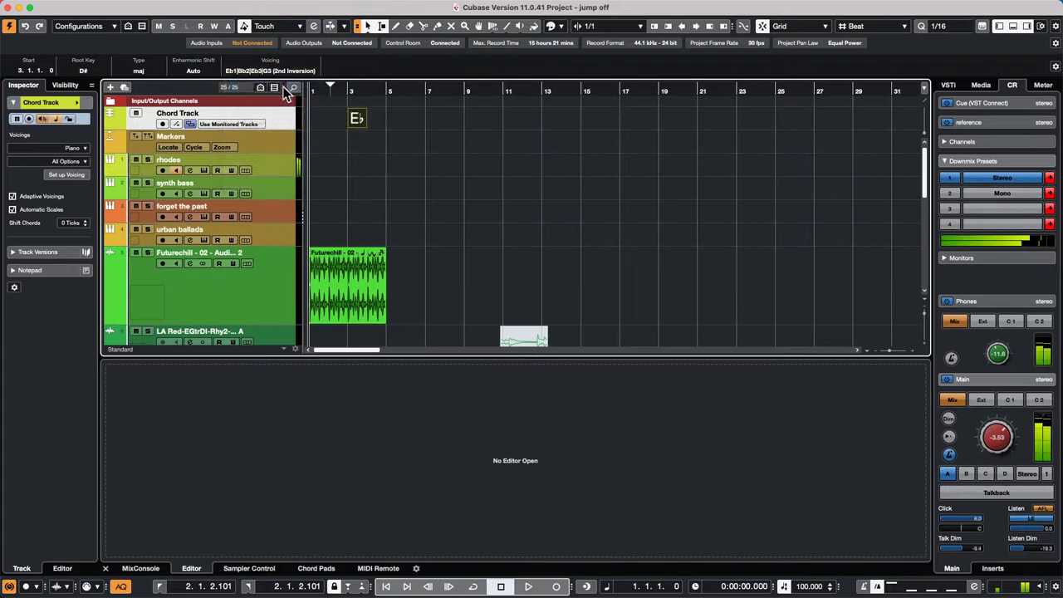
left_click(255, 71)
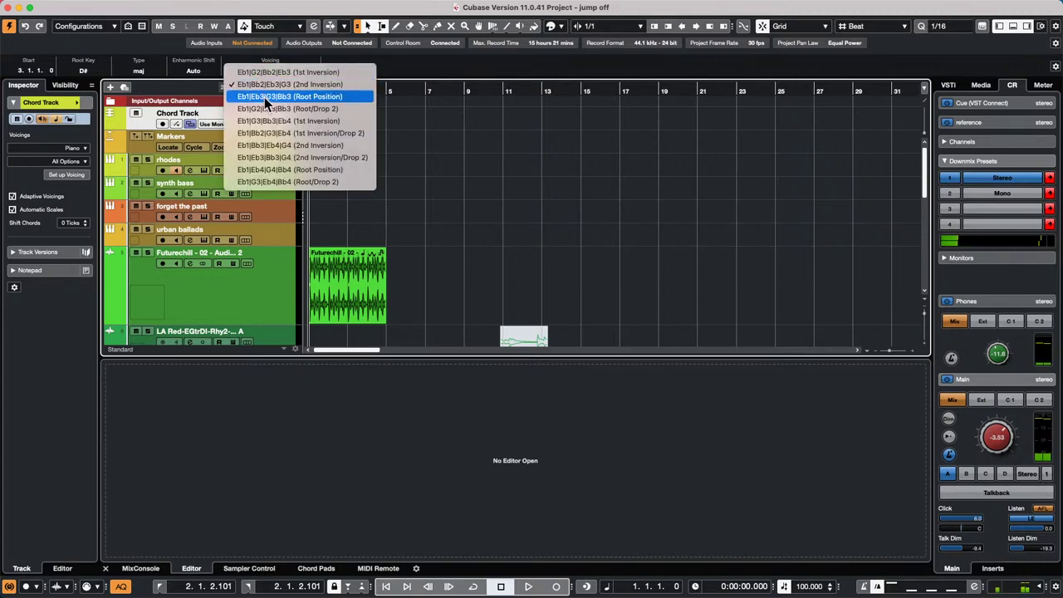
left_click(273, 107)
left_click(280, 73)
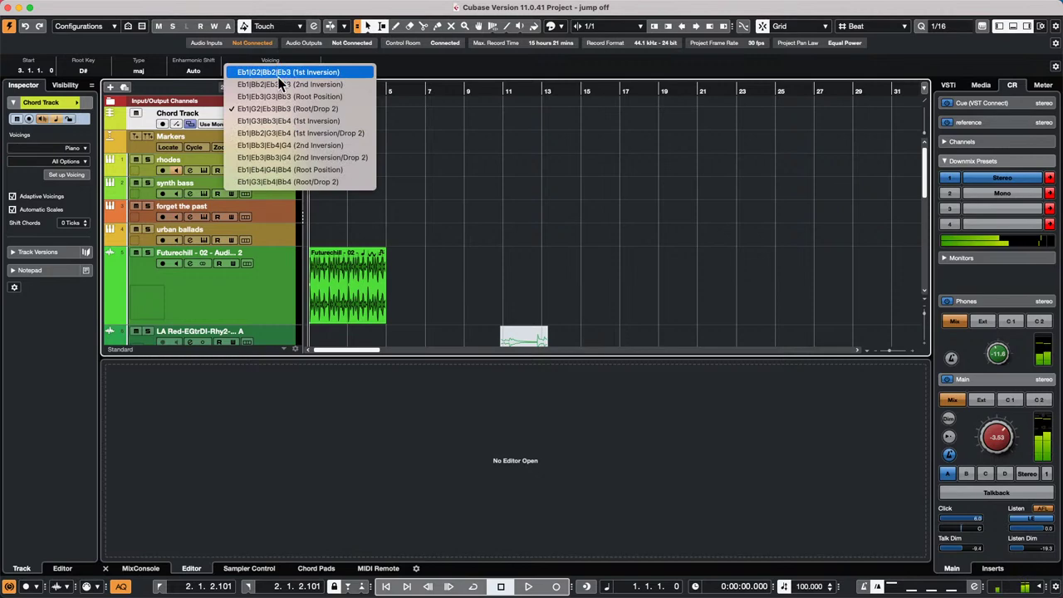
left_click(279, 132)
left_click(285, 73)
left_click(289, 170)
left_click(280, 72)
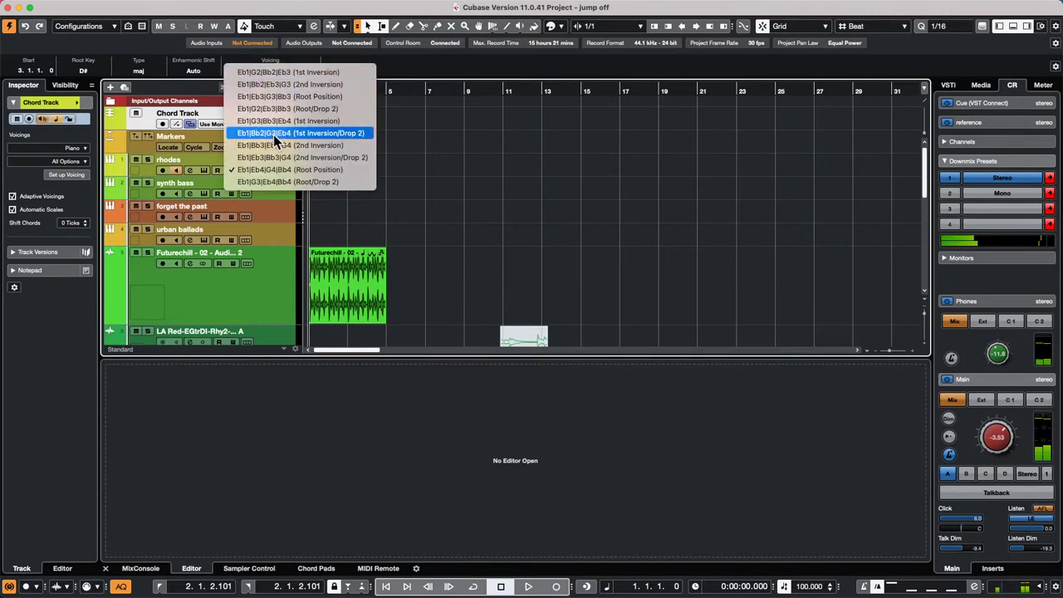
left_click(274, 133)
left_click(245, 75)
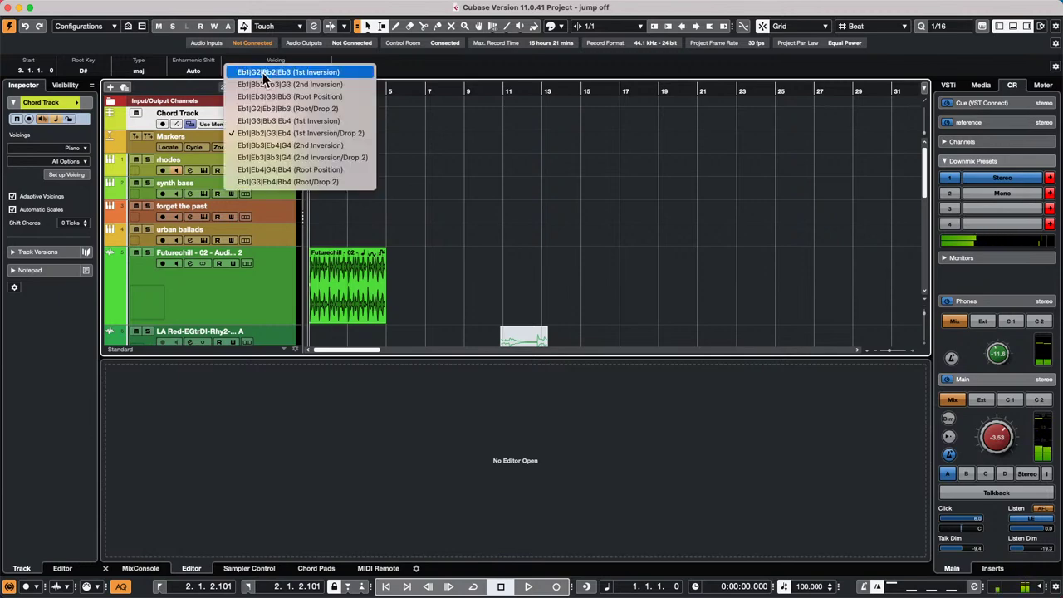
left_click(263, 78)
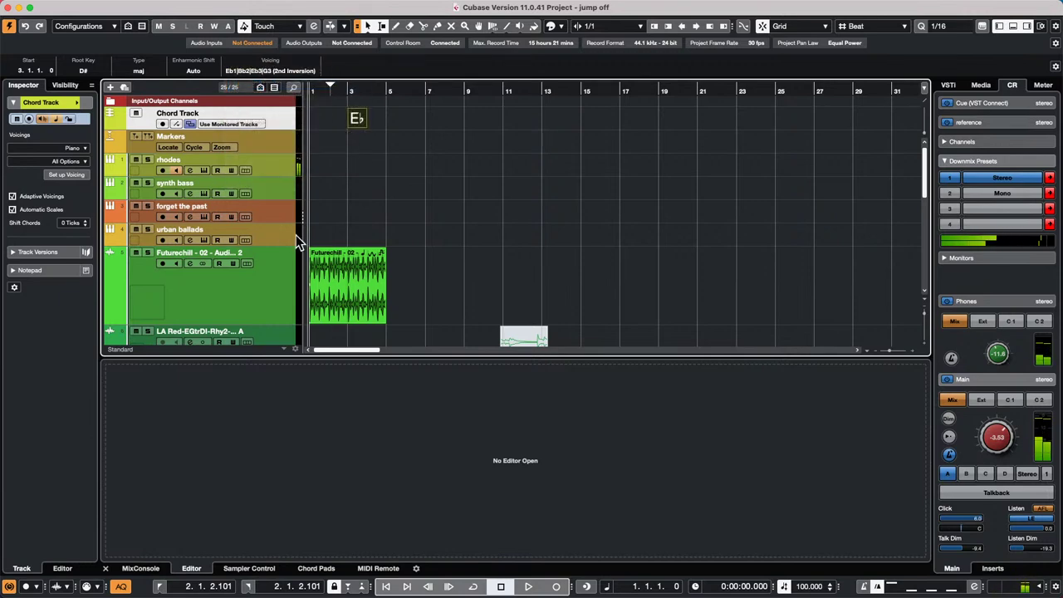
- Check the Set up Voicing settings, then switch the Eb chord to Root/Drop 2 (Eb1|G2|Eb3|Bb3)
left_click(66, 174)
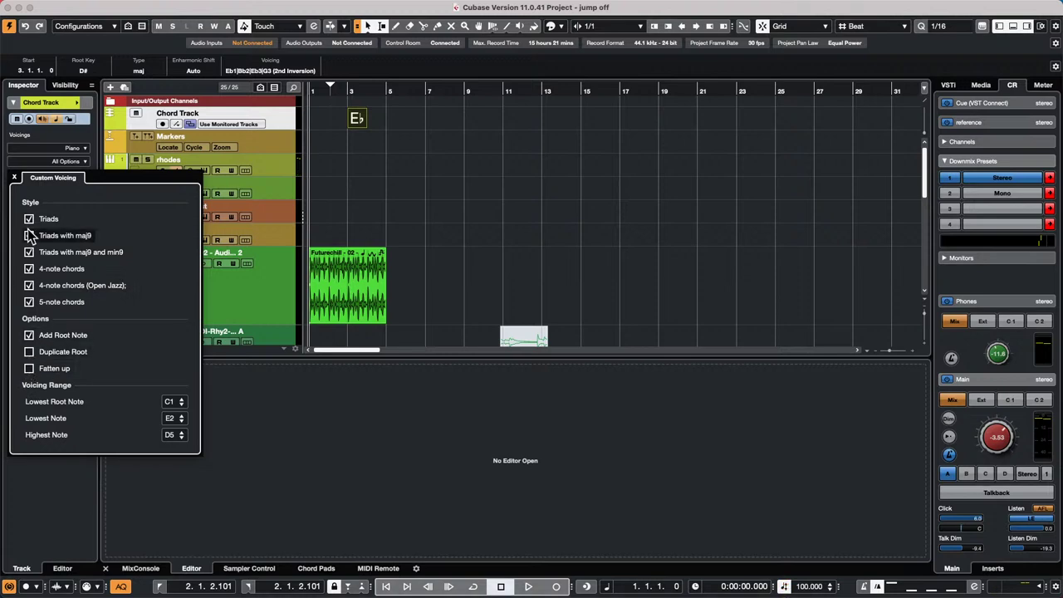
left_click(350, 140)
left_click(279, 142)
left_click(285, 124)
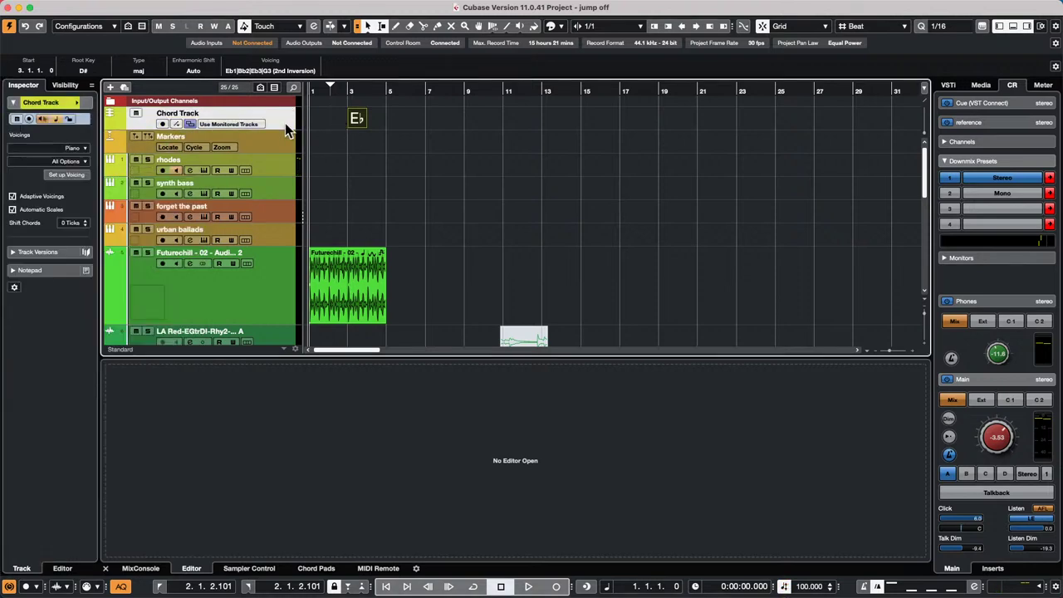
left_click(64, 174)
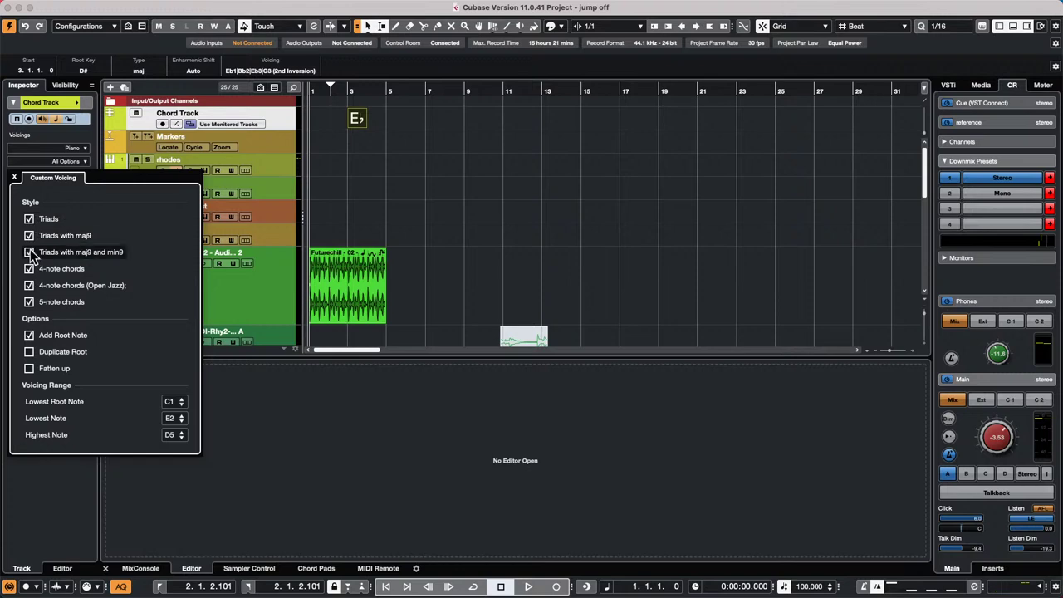
left_click(338, 232)
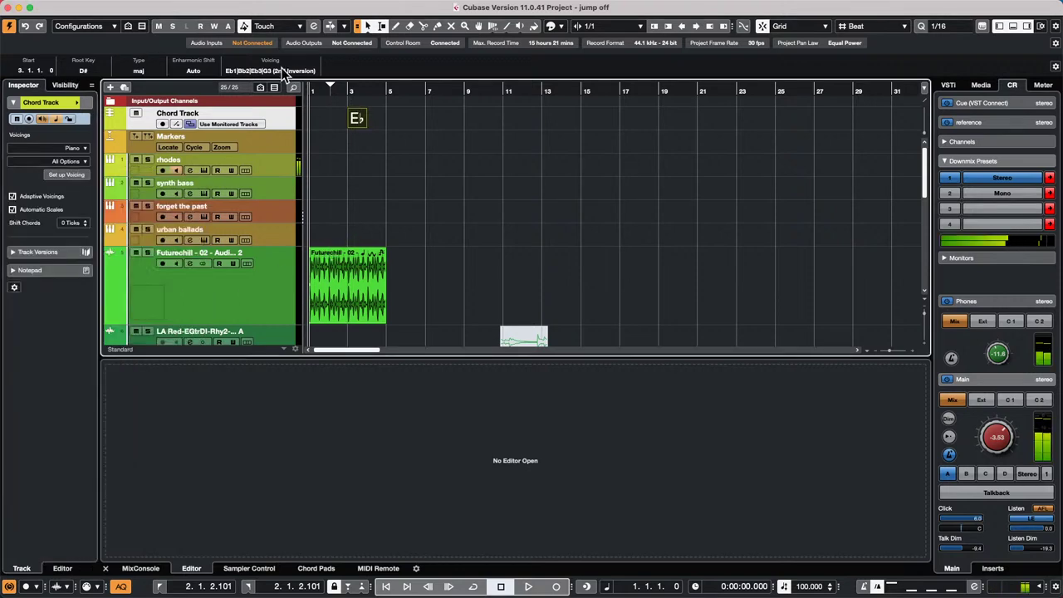
left_click(282, 70)
left_click(272, 109)
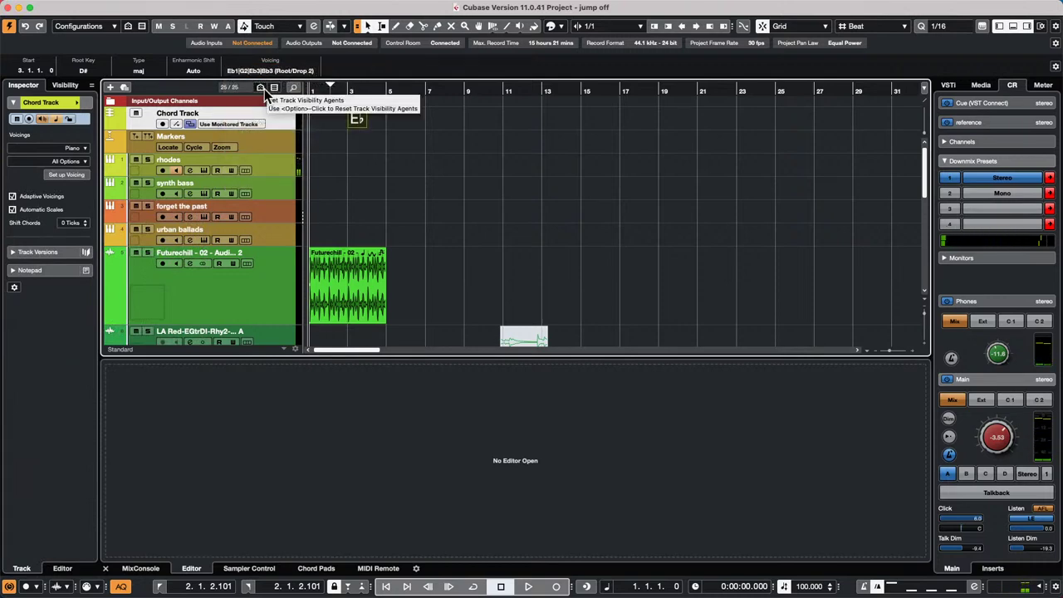
left_click(83, 150)
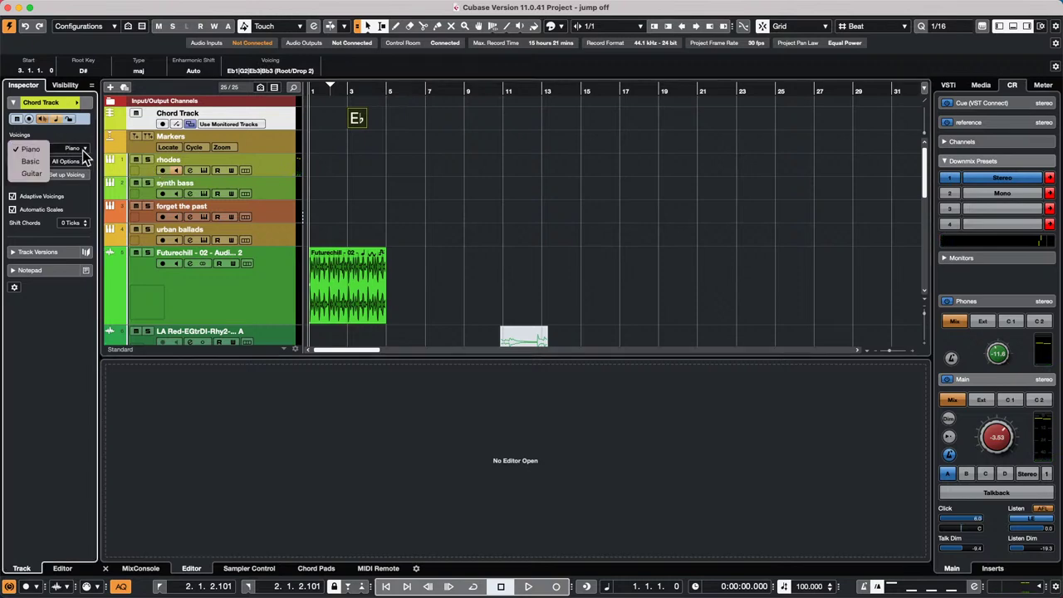
left_click(34, 173)
left_click(357, 122)
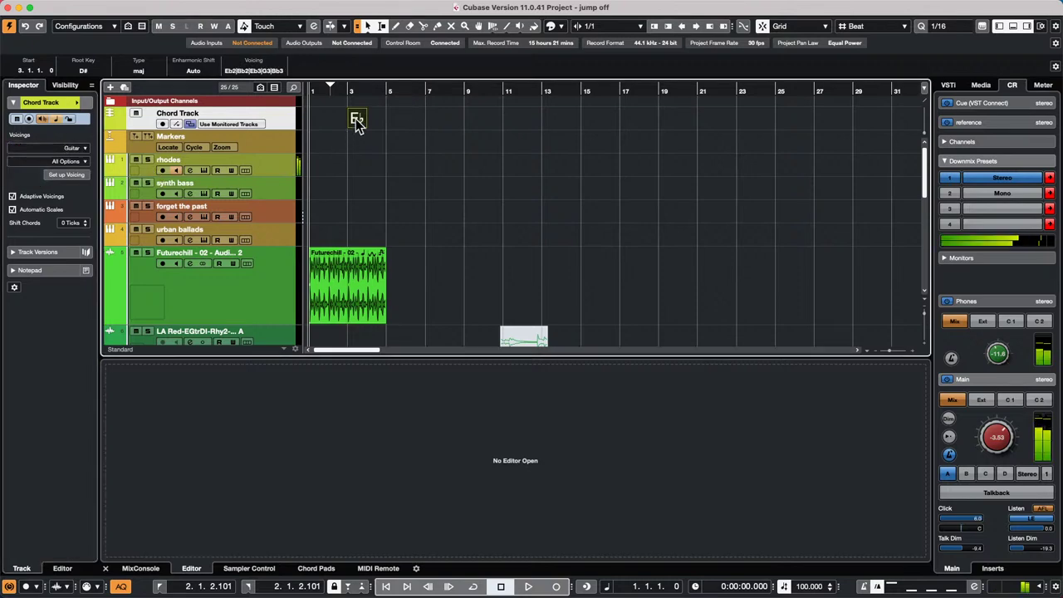
left_click(61, 149)
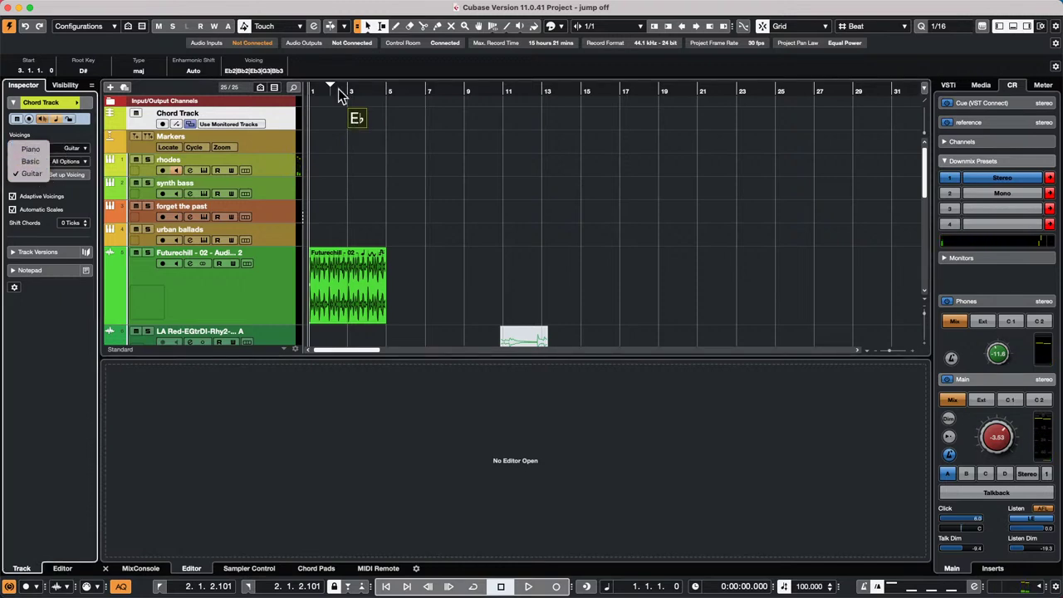
left_click(248, 70)
left_click(247, 70)
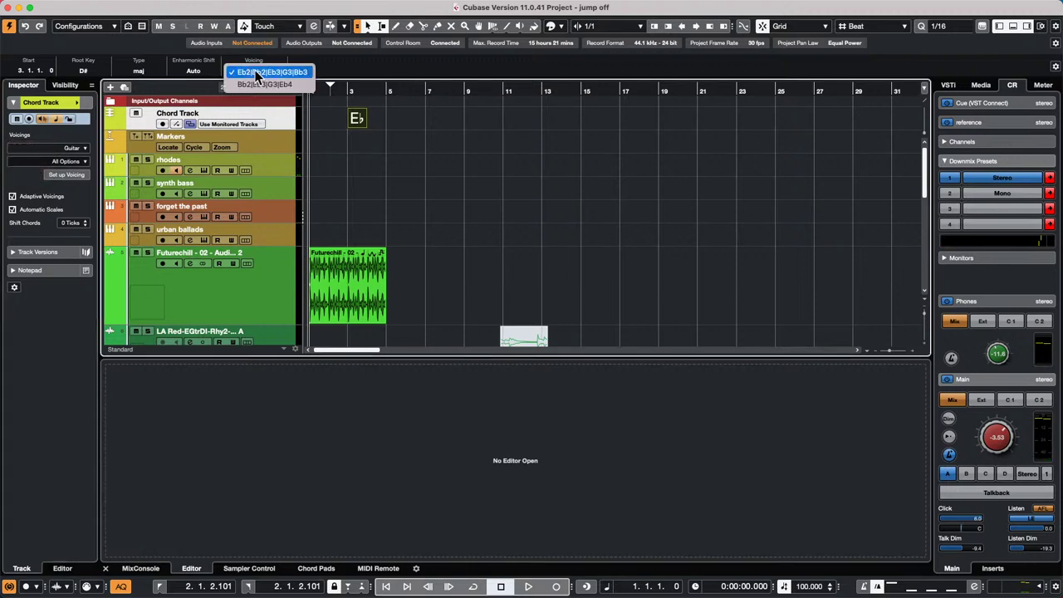
left_click(359, 122)
double_click(359, 122)
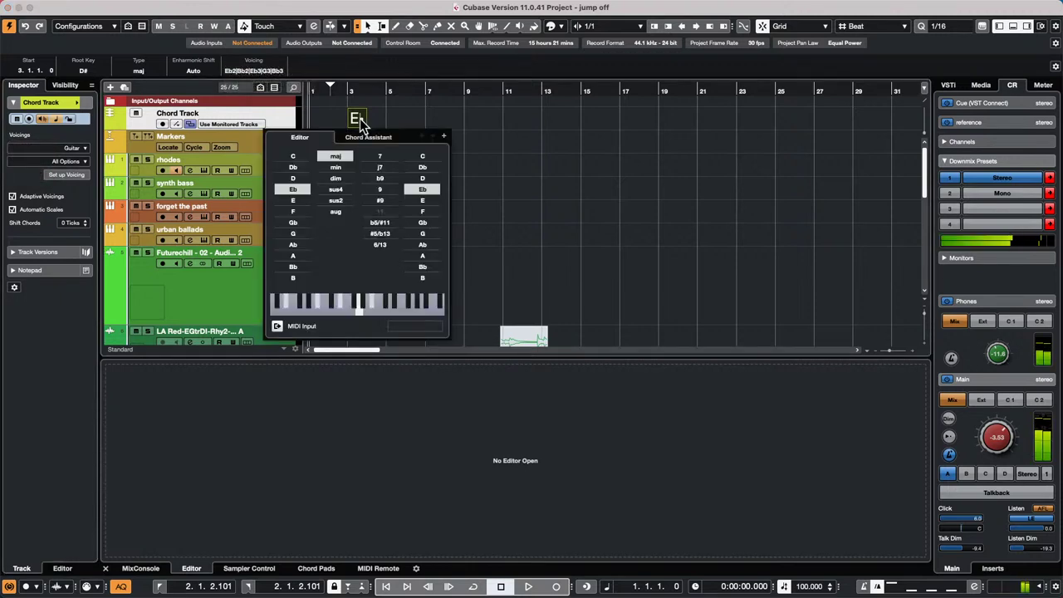
left_click(292, 200)
left_click(293, 212)
left_click(294, 223)
left_click(295, 234)
left_click(295, 245)
left_click(294, 256)
left_click(294, 222)
left_click(294, 201)
left_click(293, 189)
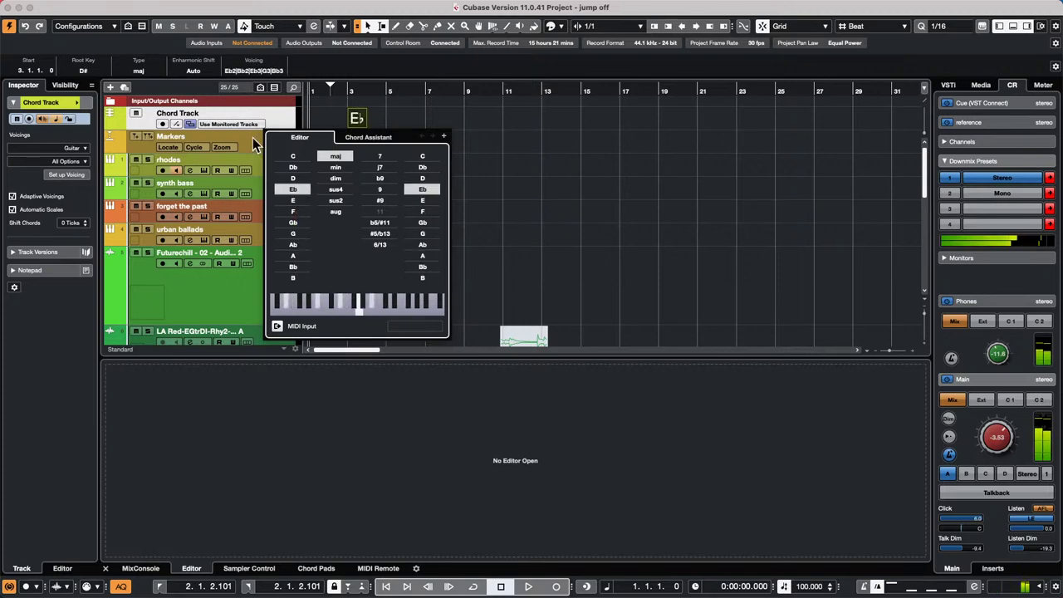
left_click(51, 150)
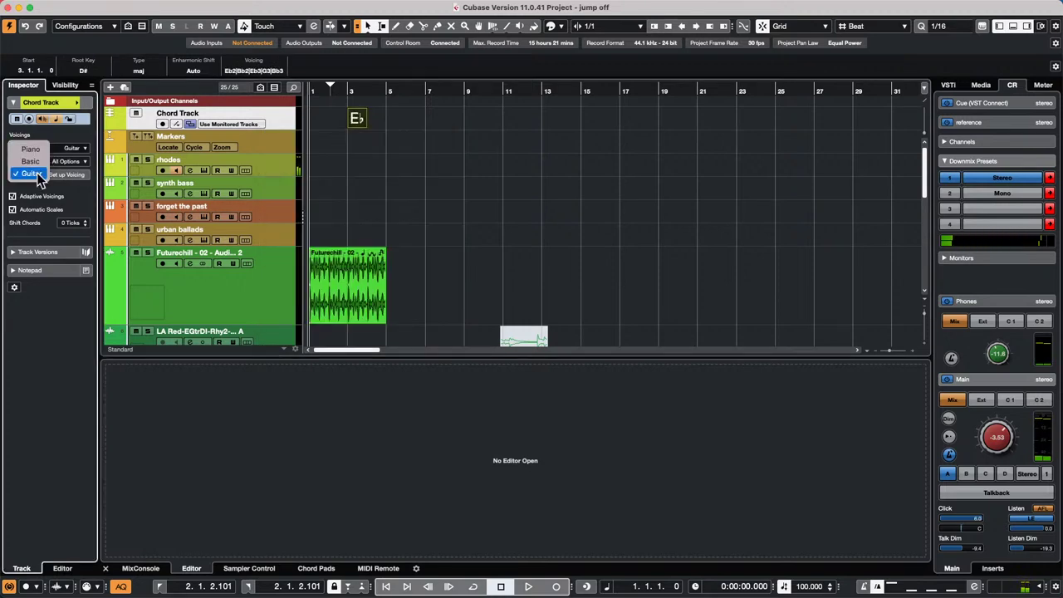
left_click(37, 150)
- Change the bar 3 chord's root from Eb to C and set Inspector voicings to Guitar
double_click(357, 120)
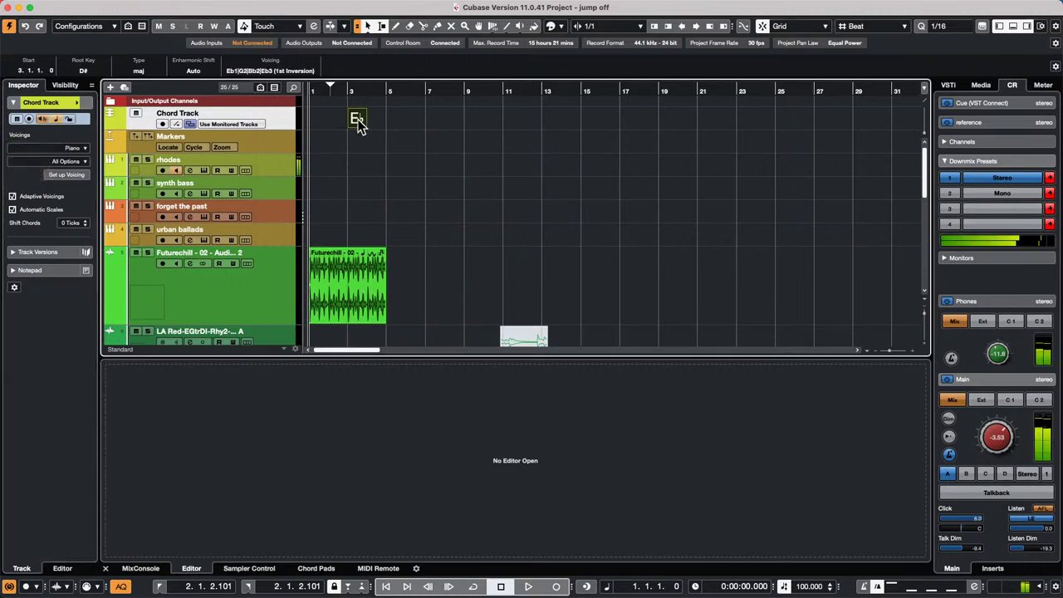
left_click(303, 215)
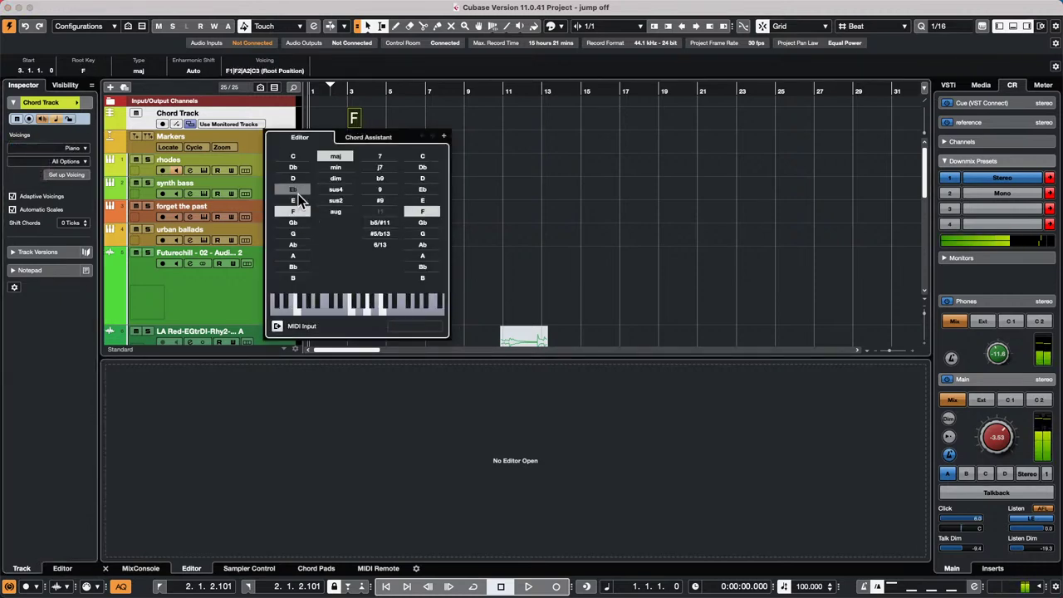
left_click(298, 179)
left_click(299, 168)
left_click(299, 157)
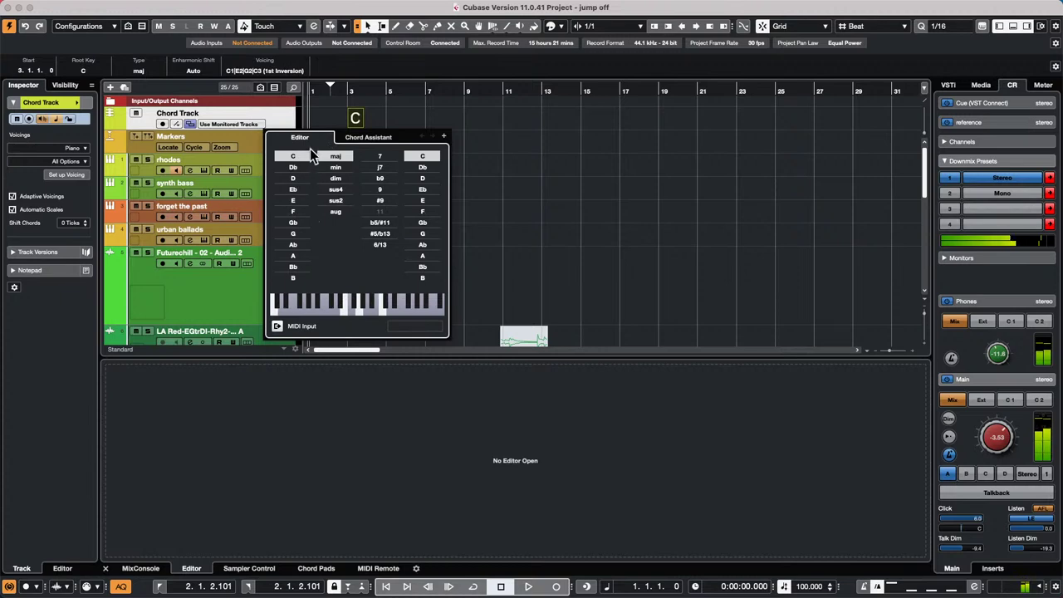
left_click(82, 148)
left_click(73, 148)
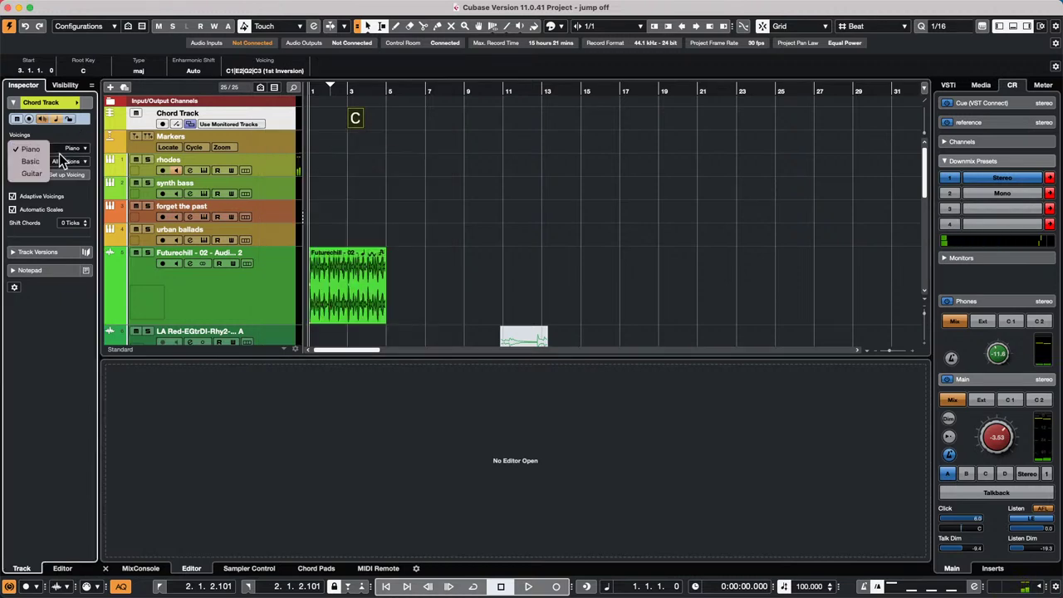
- Step the chord root through E, Eb and F up to A, giving A major (A1|E2|A2|C#3|E3)
double_click(356, 119)
left_click(286, 201)
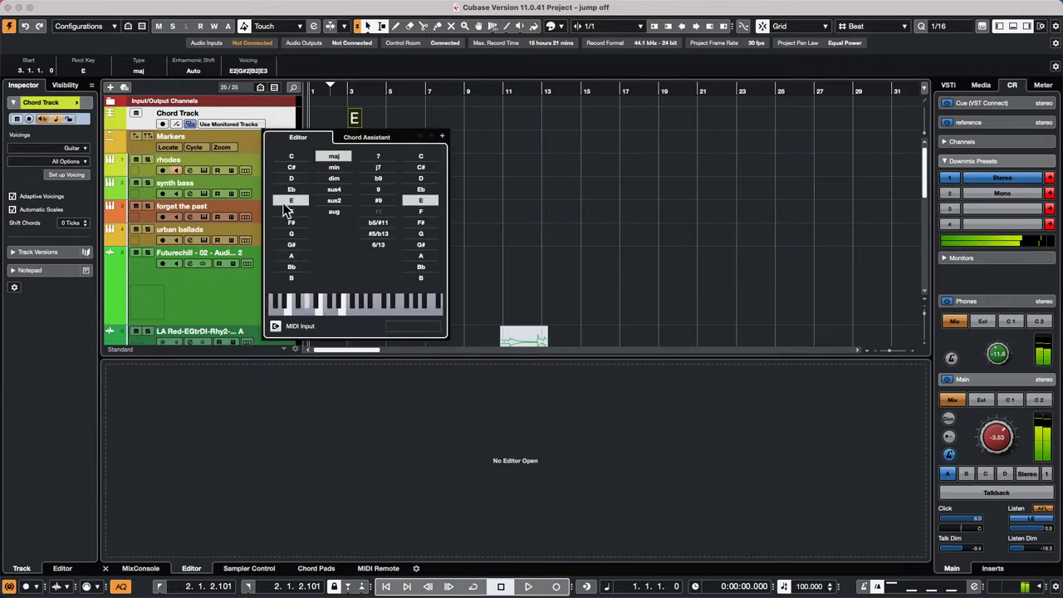
left_click(292, 193)
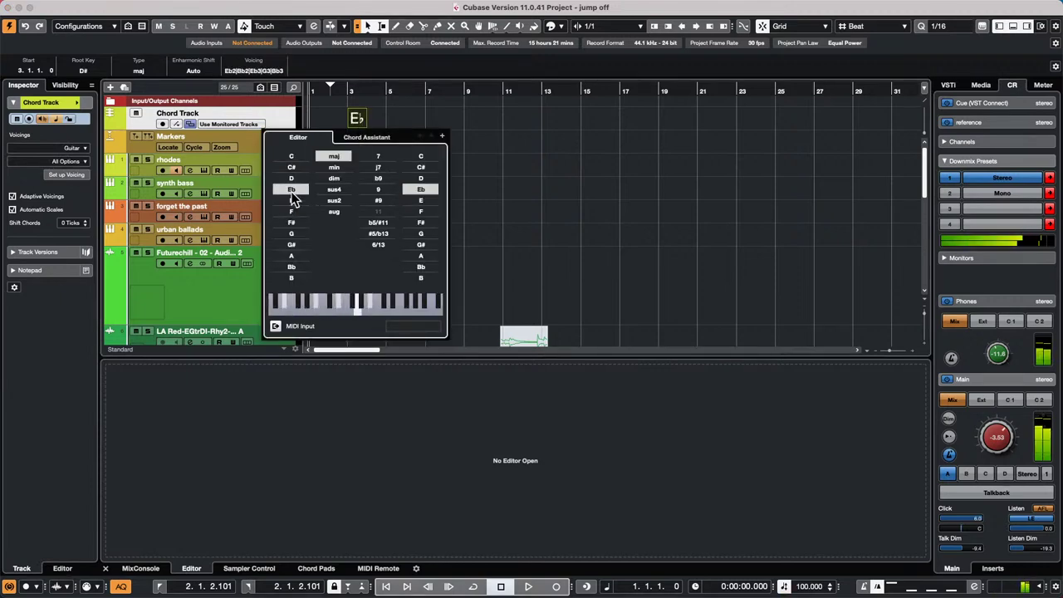
left_click(294, 201)
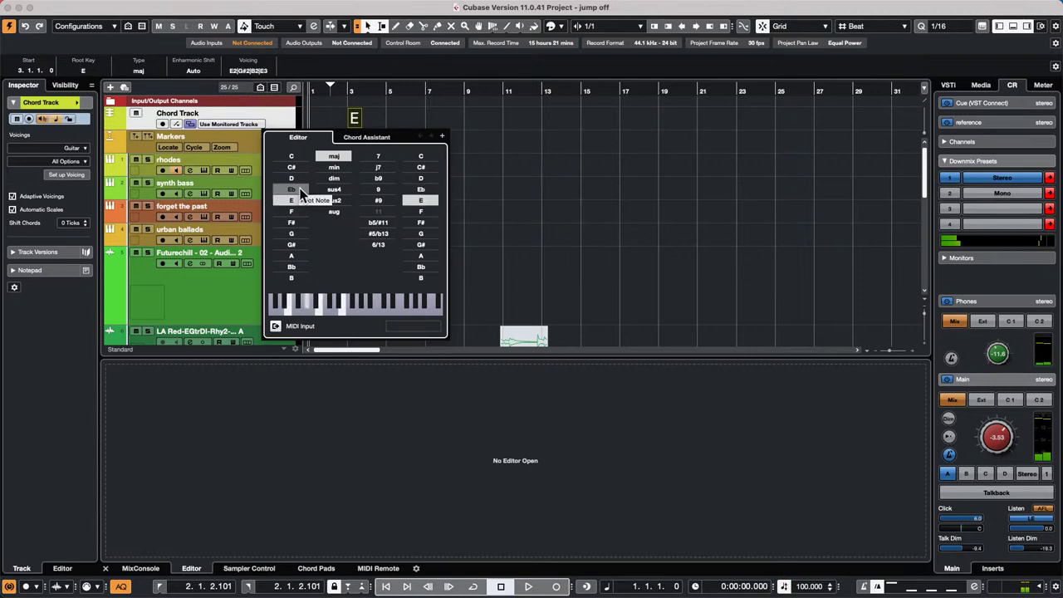
left_click(298, 189)
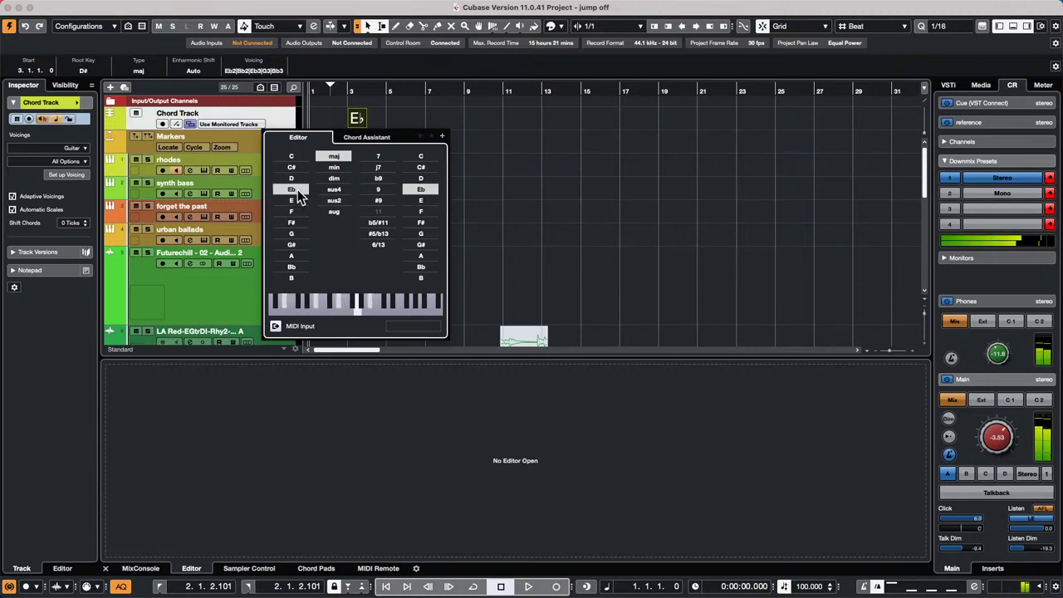
left_click(296, 213)
left_click(296, 223)
left_click(297, 233)
left_click(296, 245)
left_click(296, 256)
left_click(430, 119)
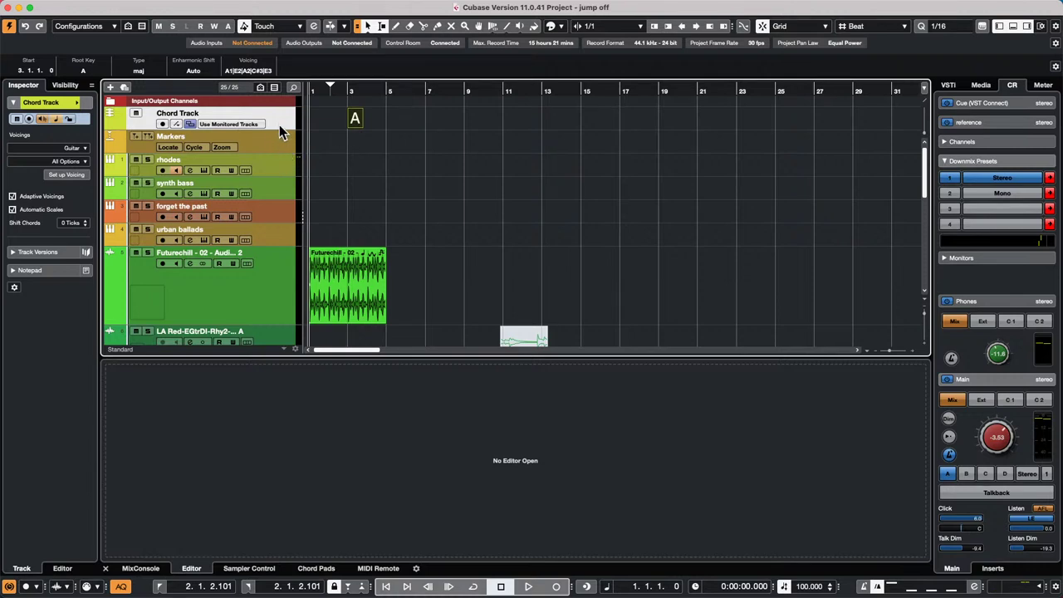
- Add an instrument track with HALion Sonic as its instrument, creating HALion Sonic 01
right_click(279, 125)
mouse_move(341, 133)
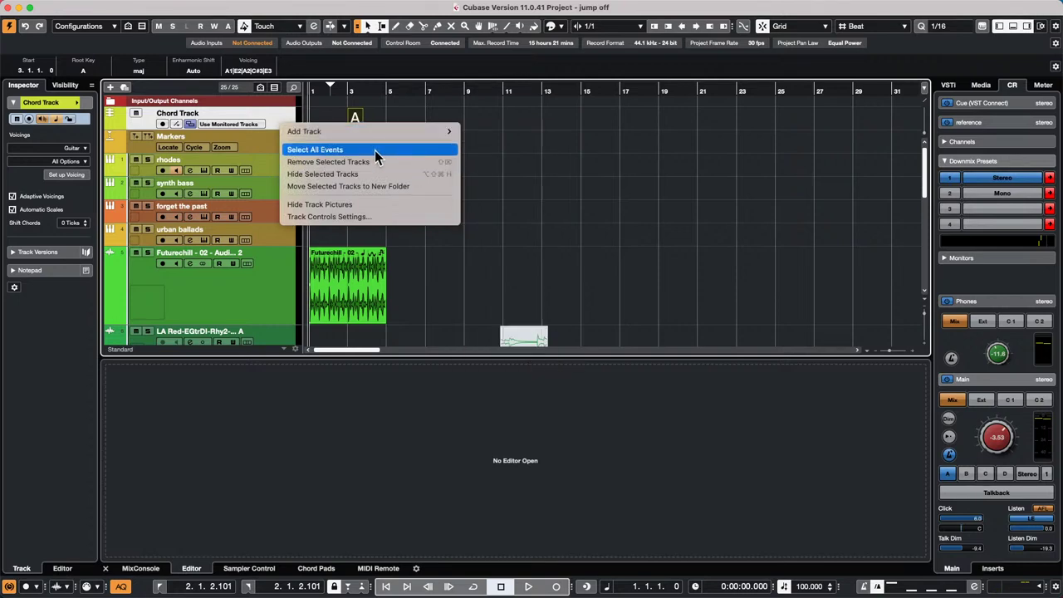
mouse_move(411, 131)
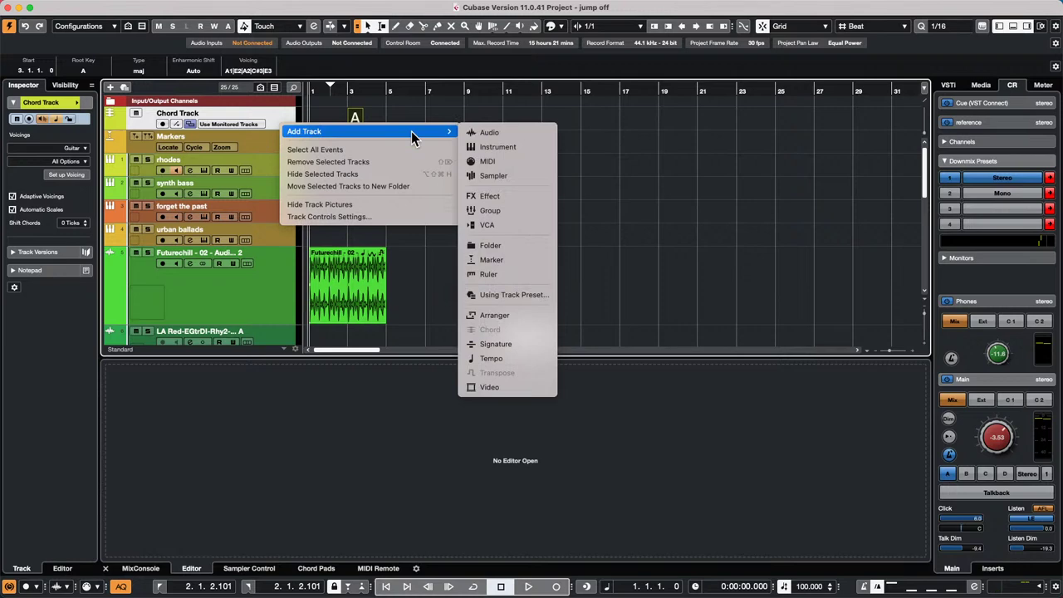
left_click(533, 147)
left_click(508, 200)
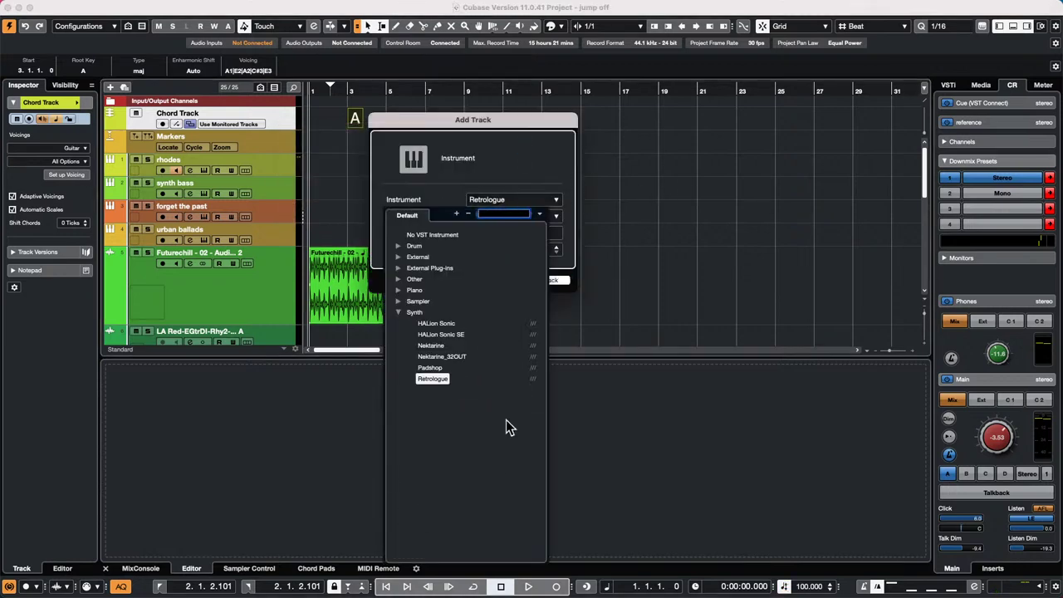
left_click(451, 323)
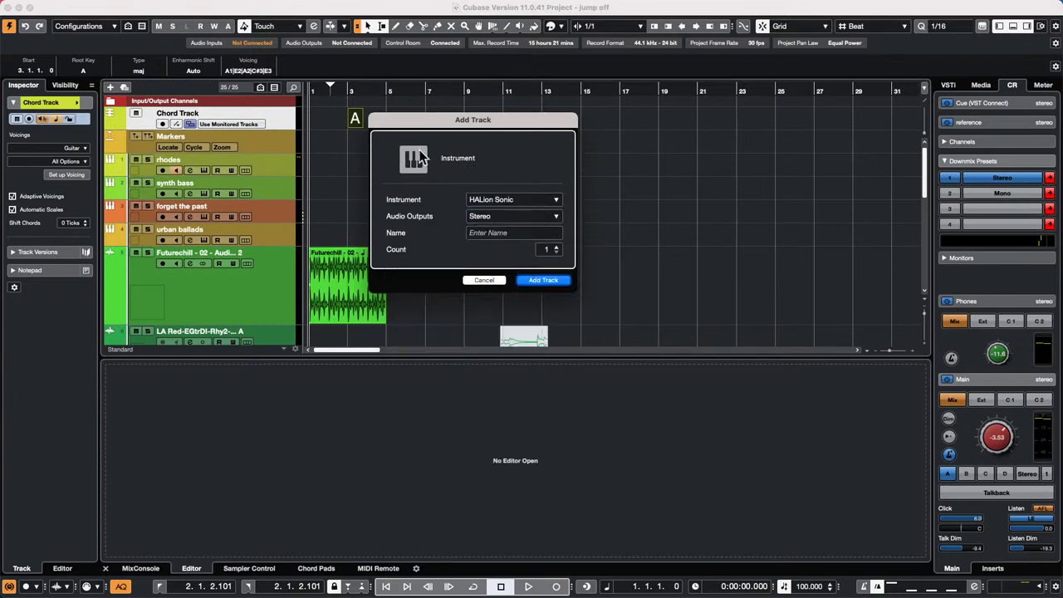
left_click(529, 278)
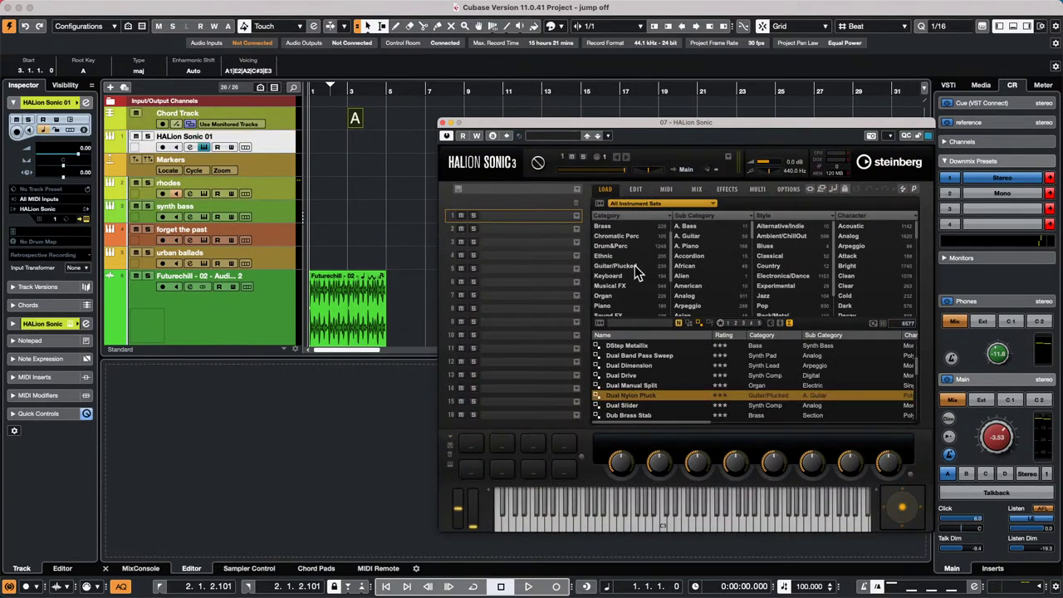
- Load the Dual Nylon Pluck preset and record-arm the HALion Sonic 01 track
double_click(659, 398)
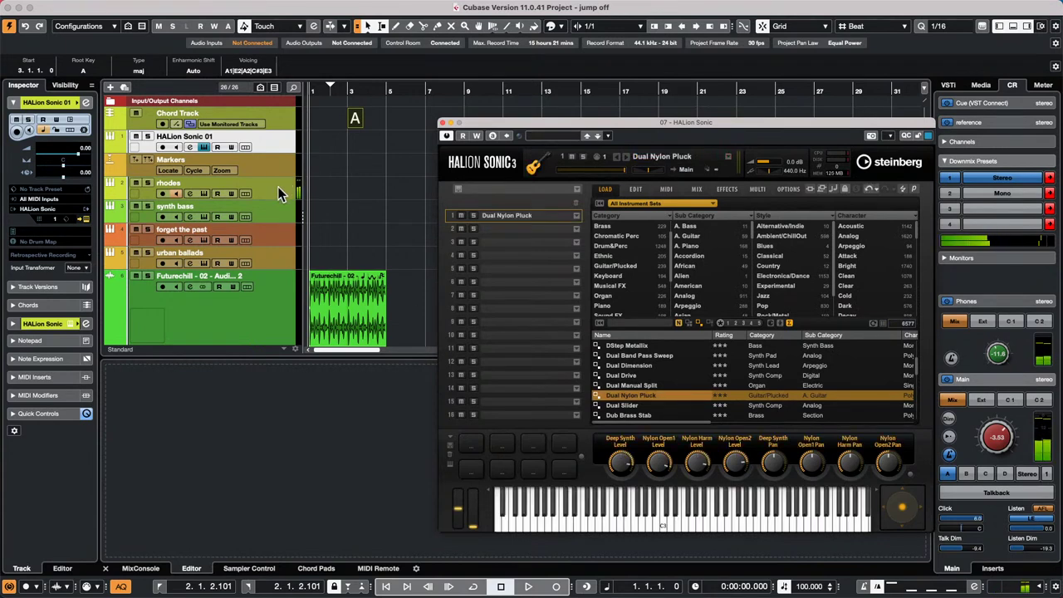
left_click(282, 137)
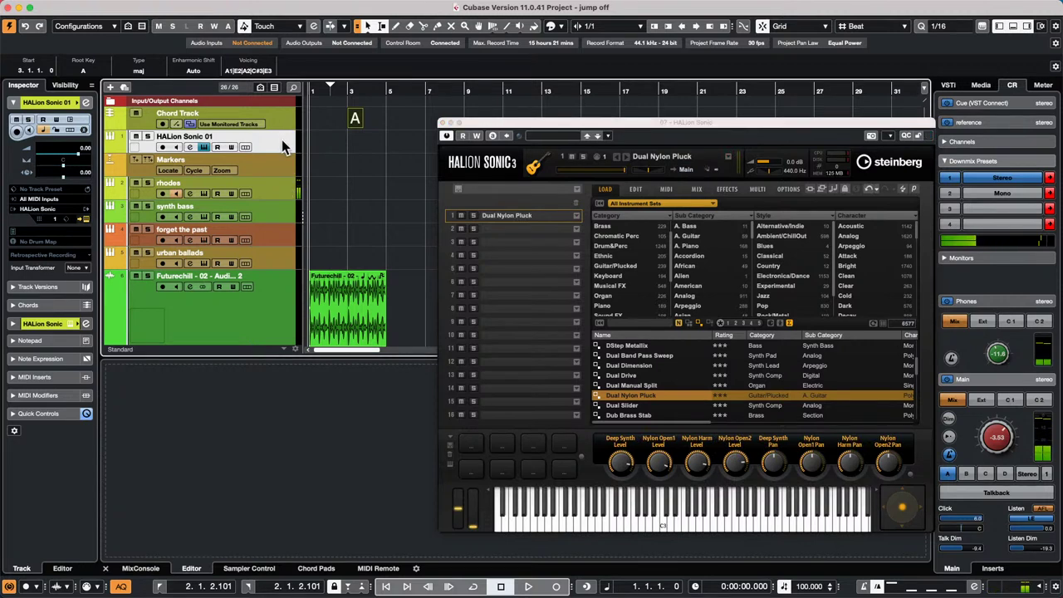
left_click(162, 147)
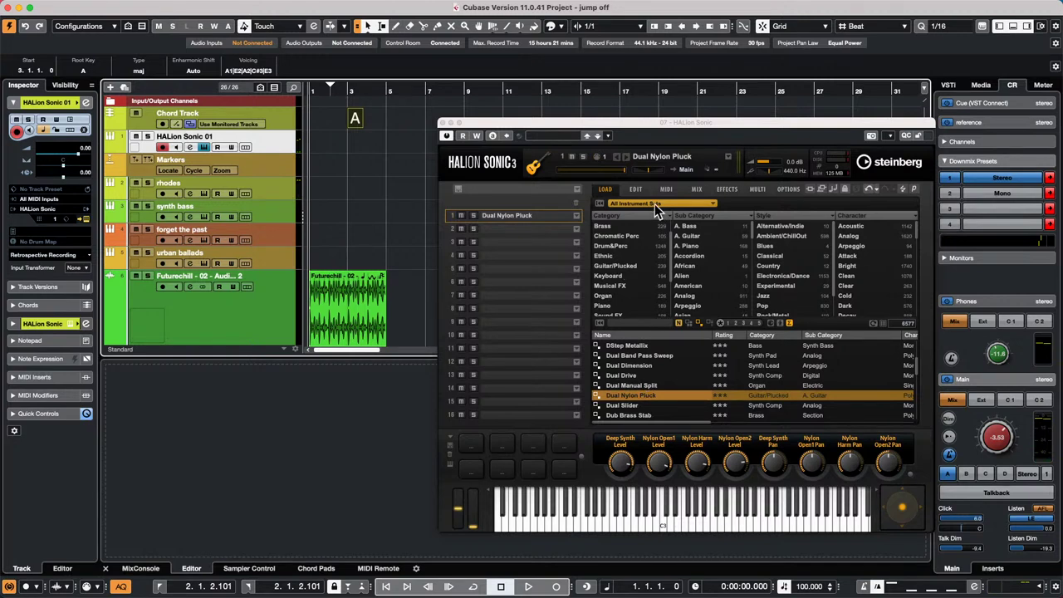
- Filter presets to Guitar/Plucked > A. Guitar and load Chilled Nylon Guitar
left_click(635, 267)
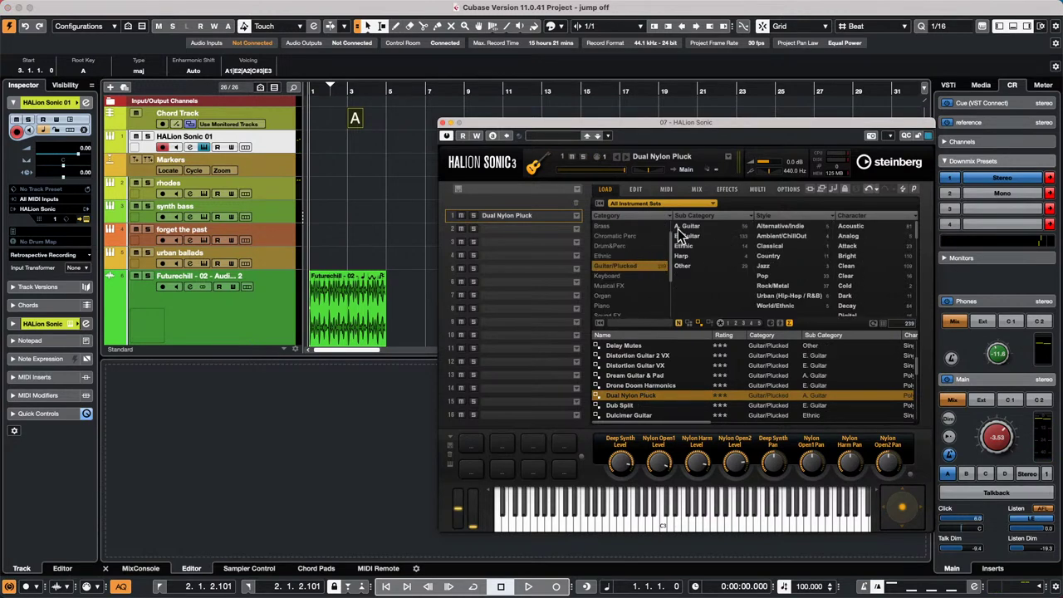
left_click(687, 229)
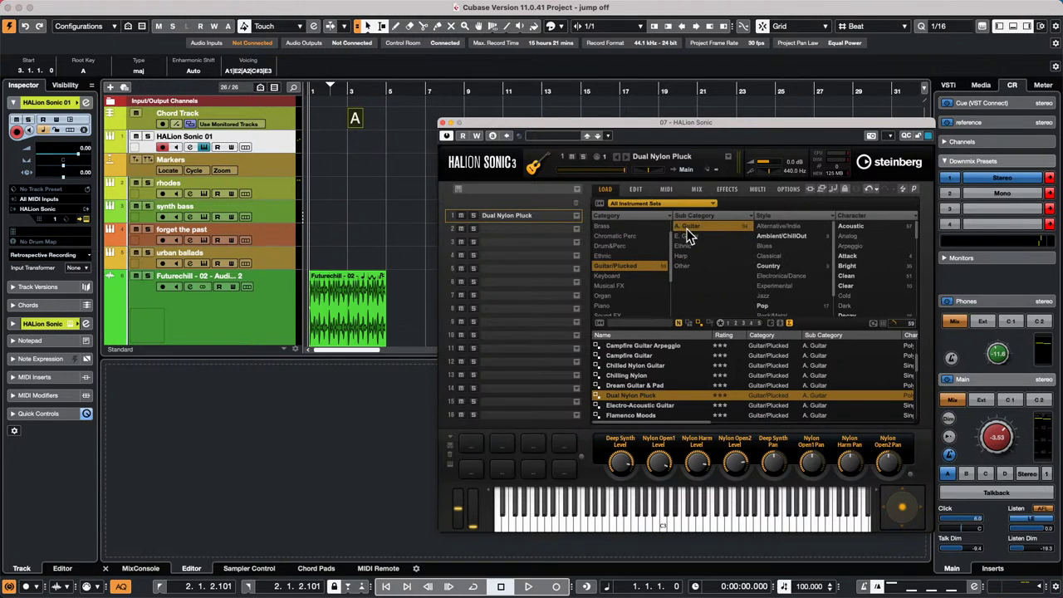
left_click(654, 366)
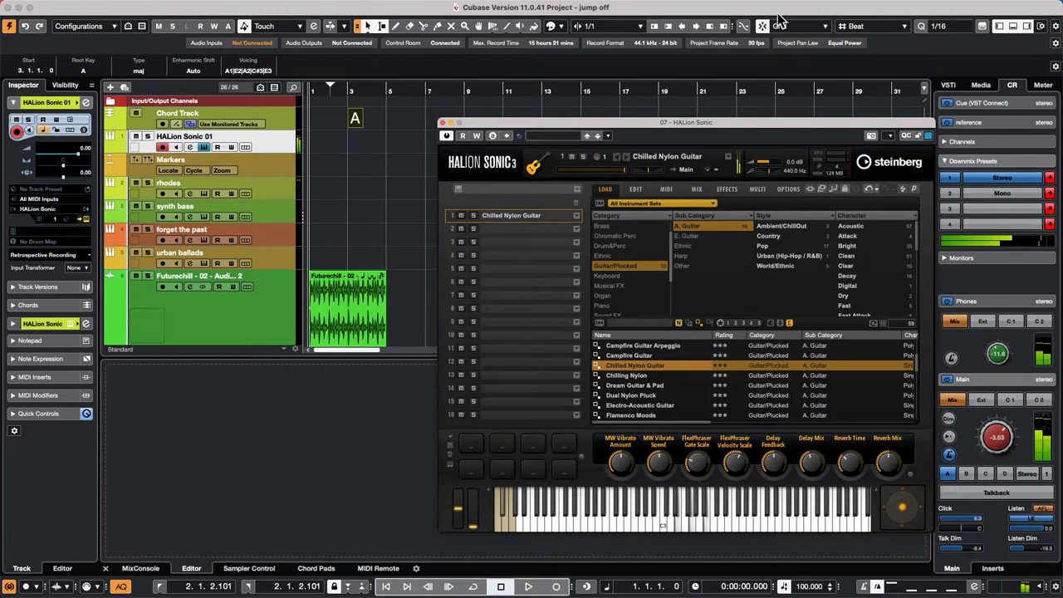
- Browse HALion Sonic's edit pages, arm FlexPhraser Rec, and drag the Combo Jazz B phrase to bar 4
left_click(638, 190)
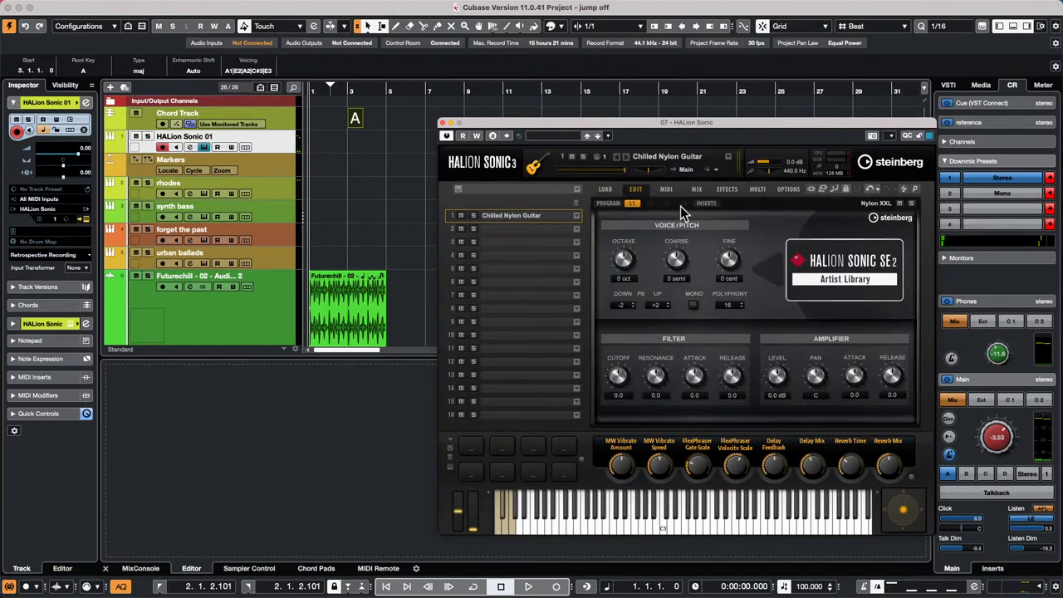
left_click(668, 191)
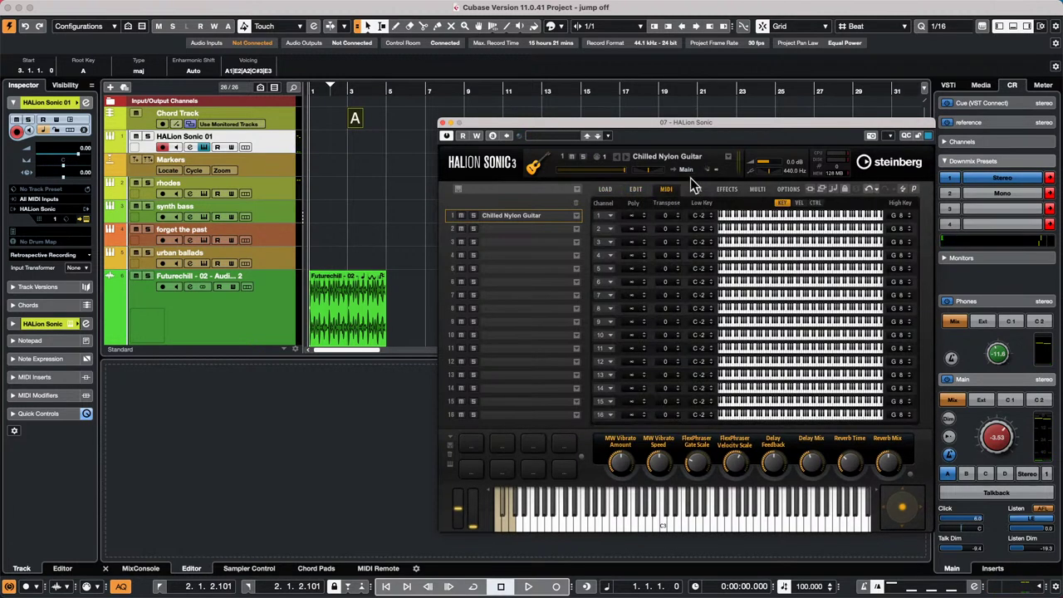
left_click(635, 190)
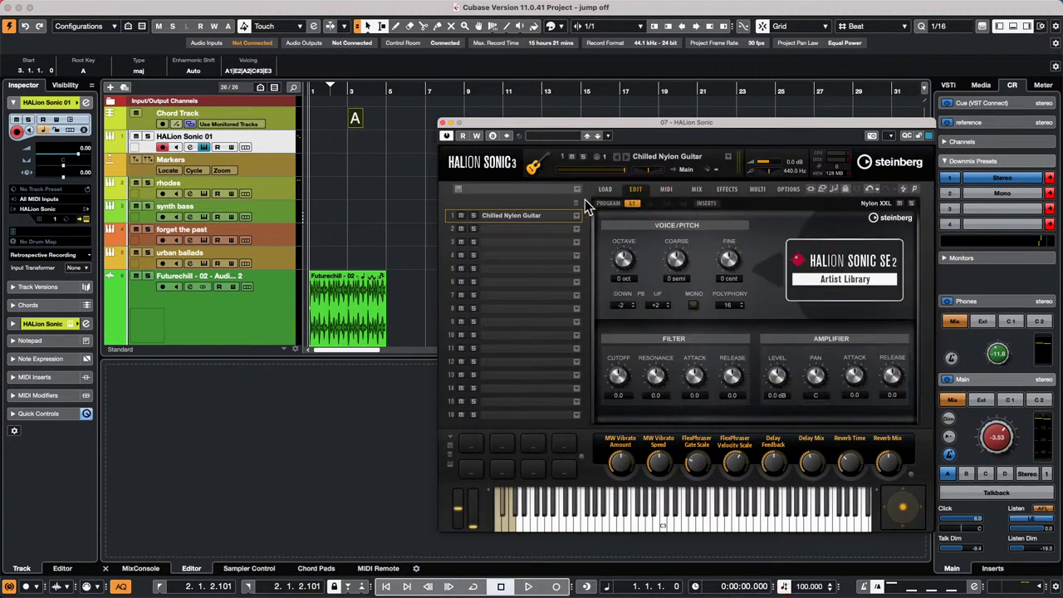
left_click(603, 204)
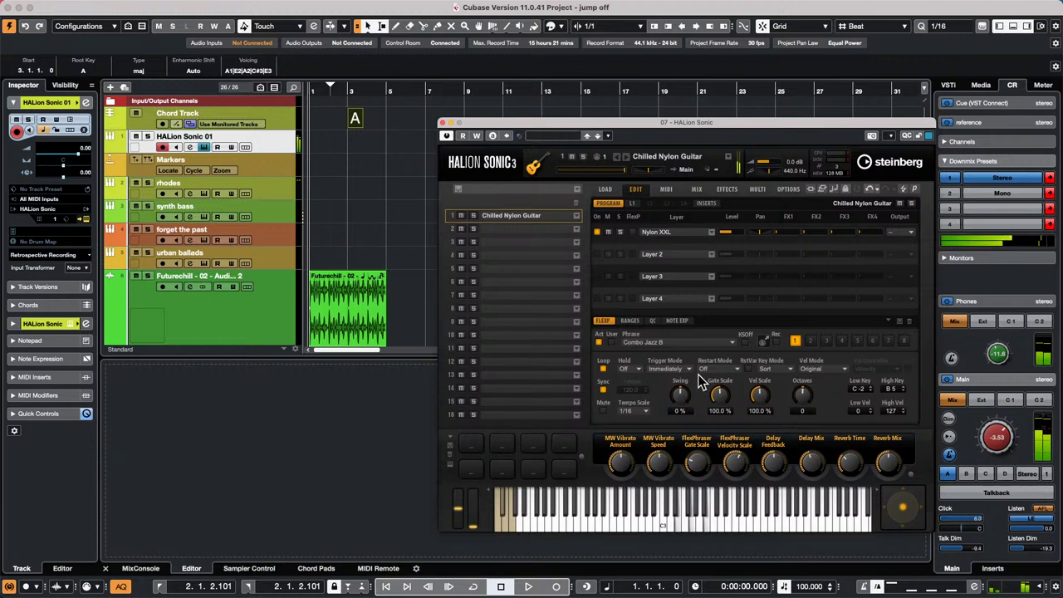
left_click(776, 342)
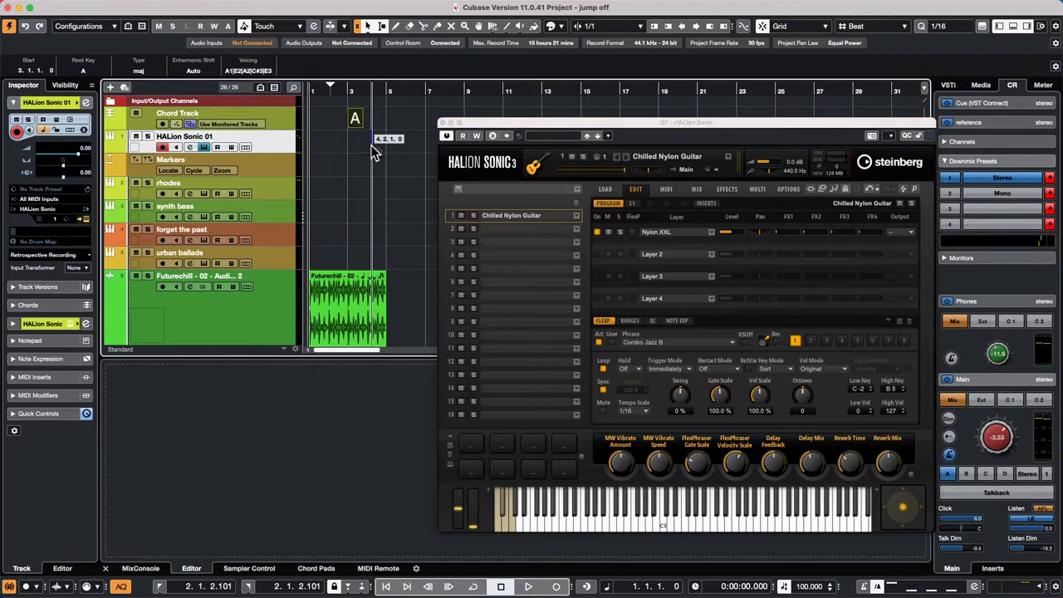
left_click_drag(372, 145, 370, 145)
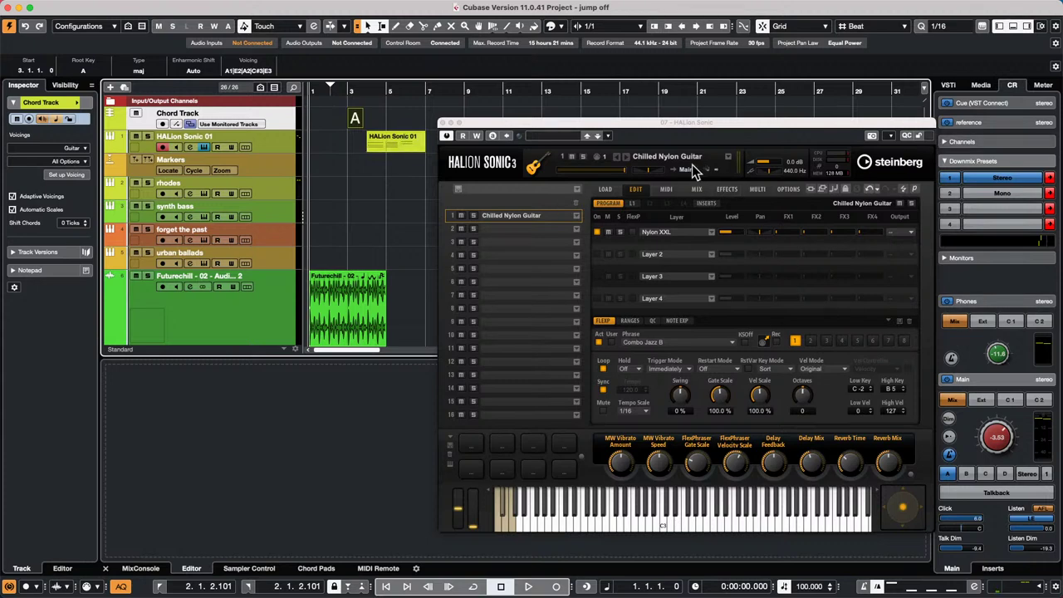
- Close the HALion Sonic window to reveal the new MIDI part at bar 4
left_click(442, 123)
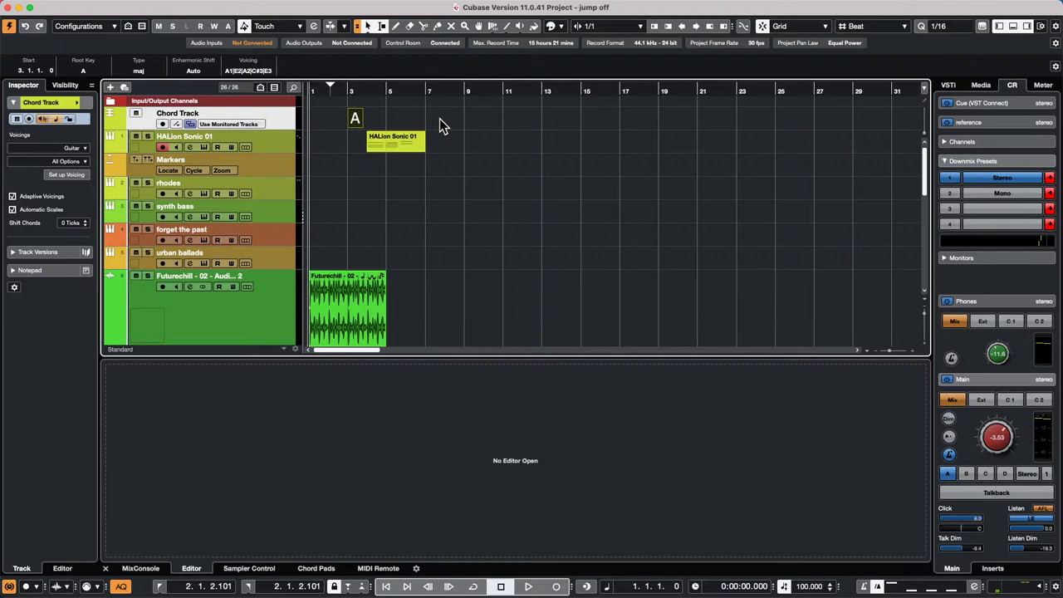
right_click(265, 166)
mouse_move(334, 171)
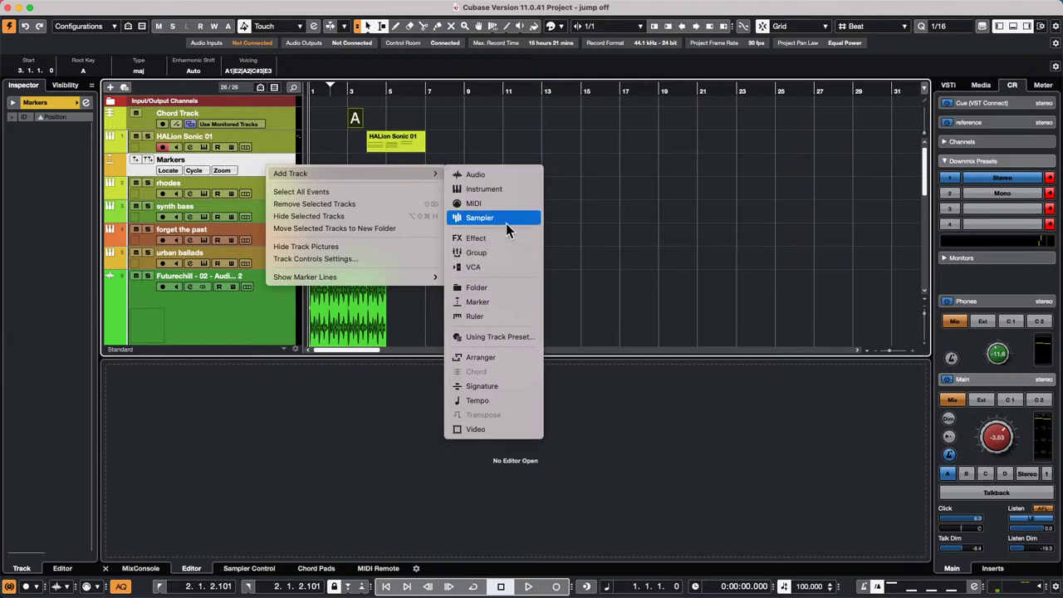
left_click(501, 253)
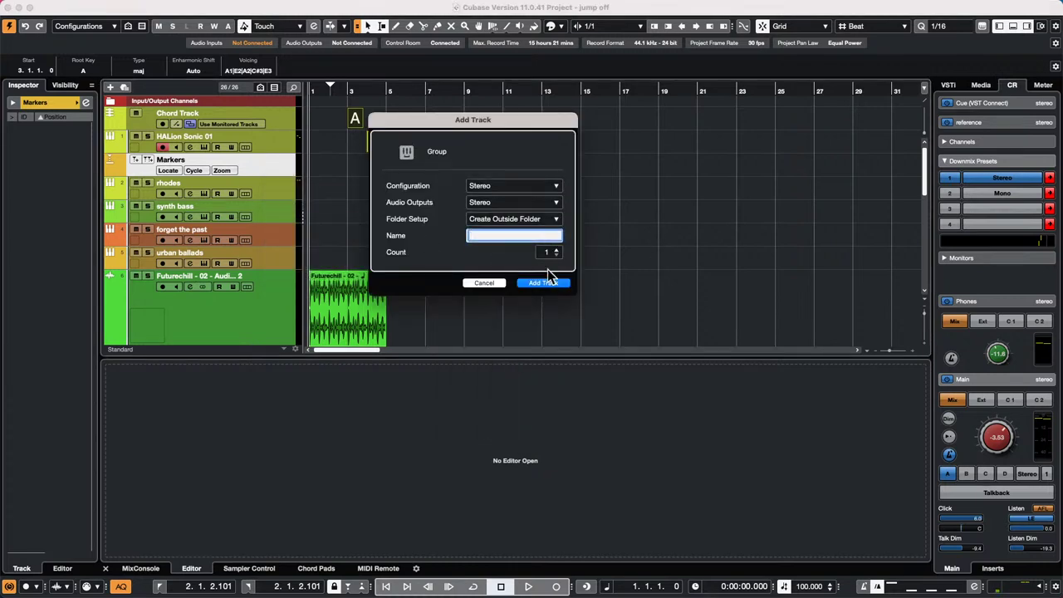
left_click(507, 204)
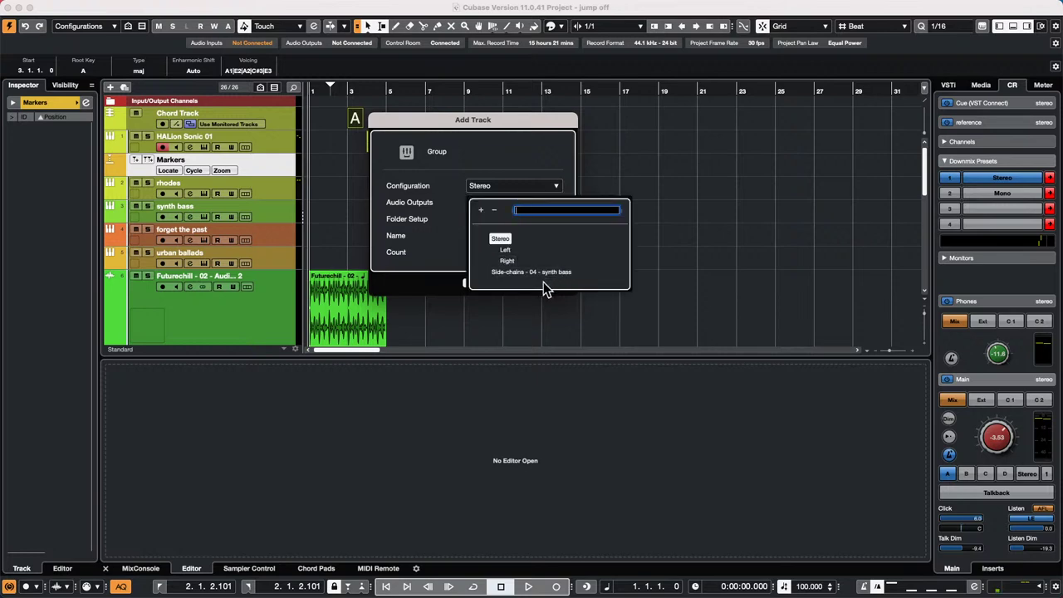
left_click(543, 164)
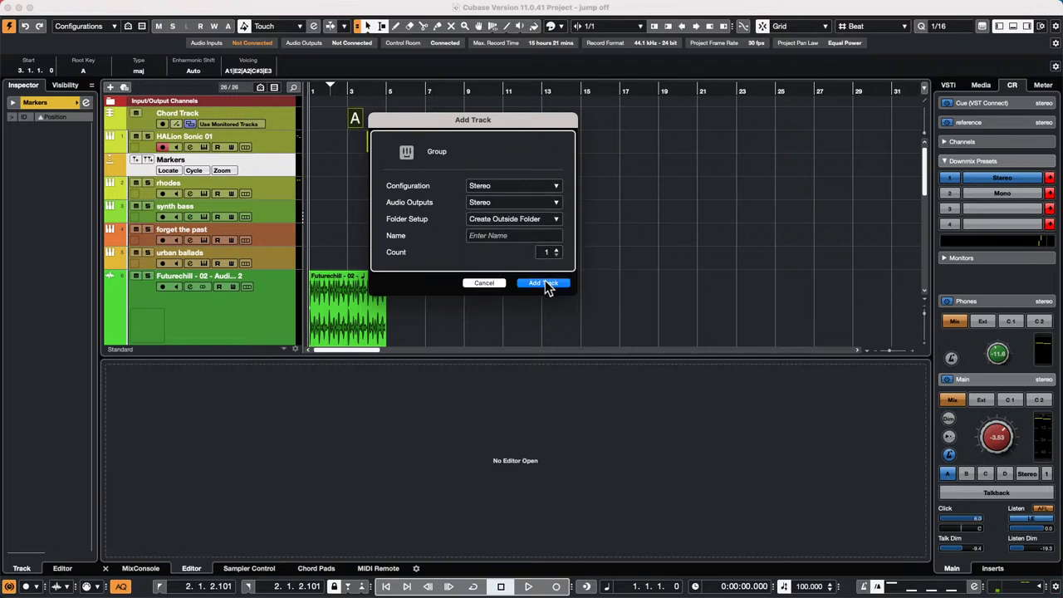
left_click(485, 282)
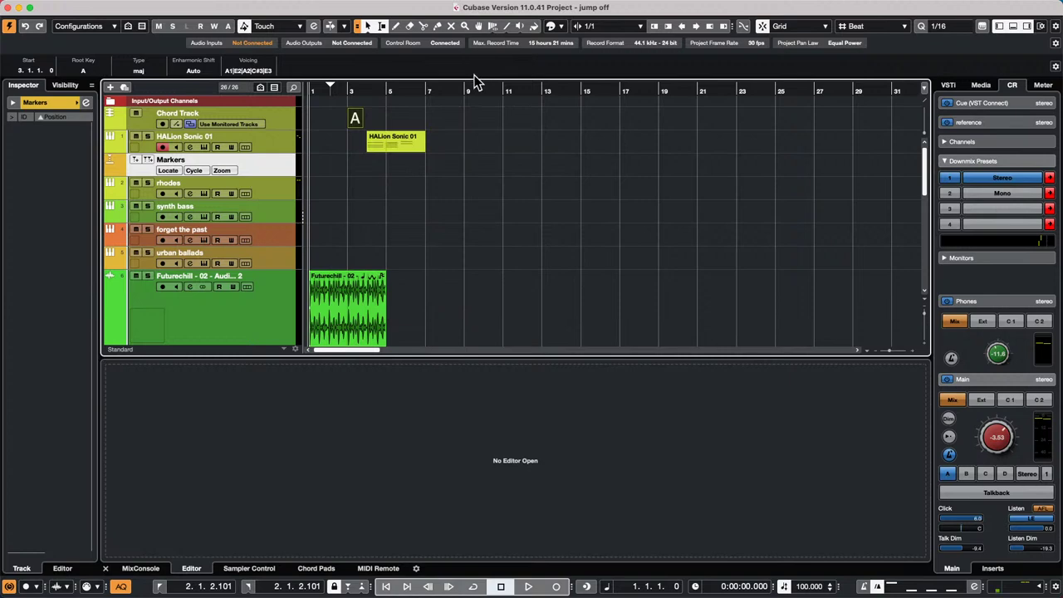
- In Audio Connections (F4), add a stereo output bus on the Steinberg UR24C named 'to nowhere'
key("F4")
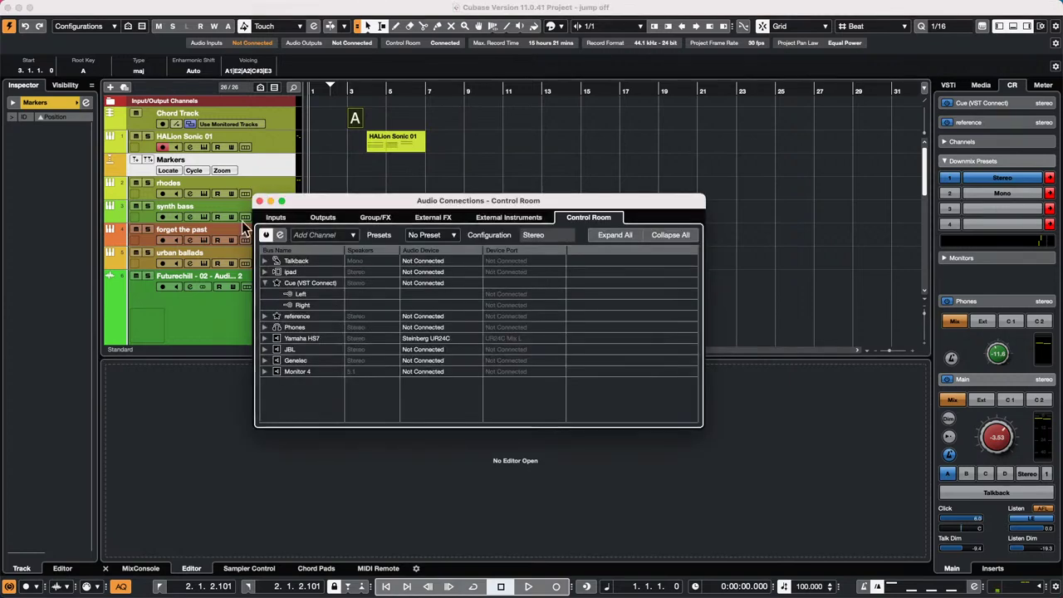
left_click(322, 217)
right_click(310, 314)
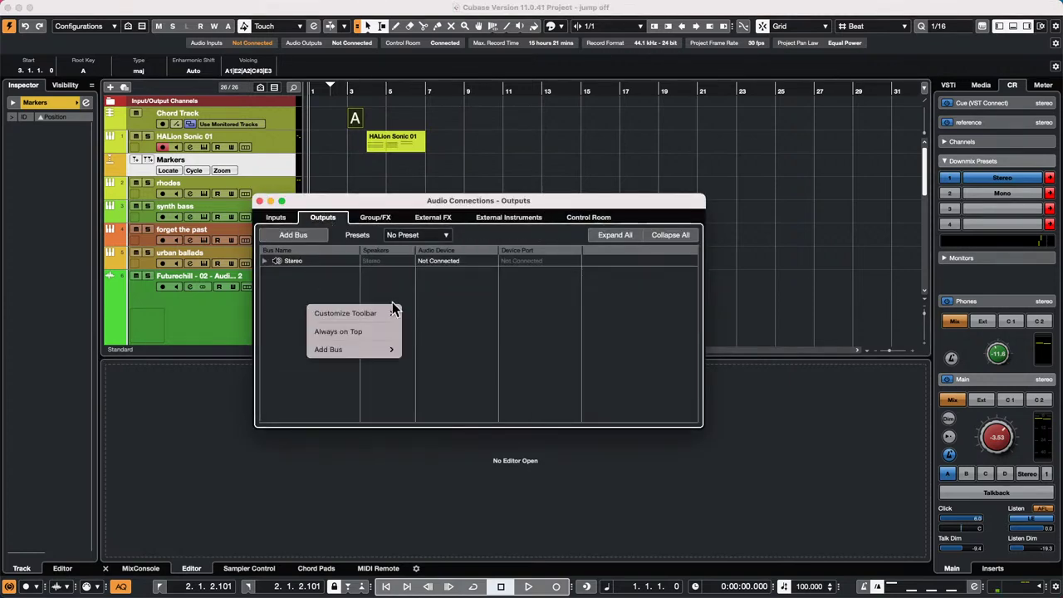
mouse_move(355, 355)
left_click(439, 362)
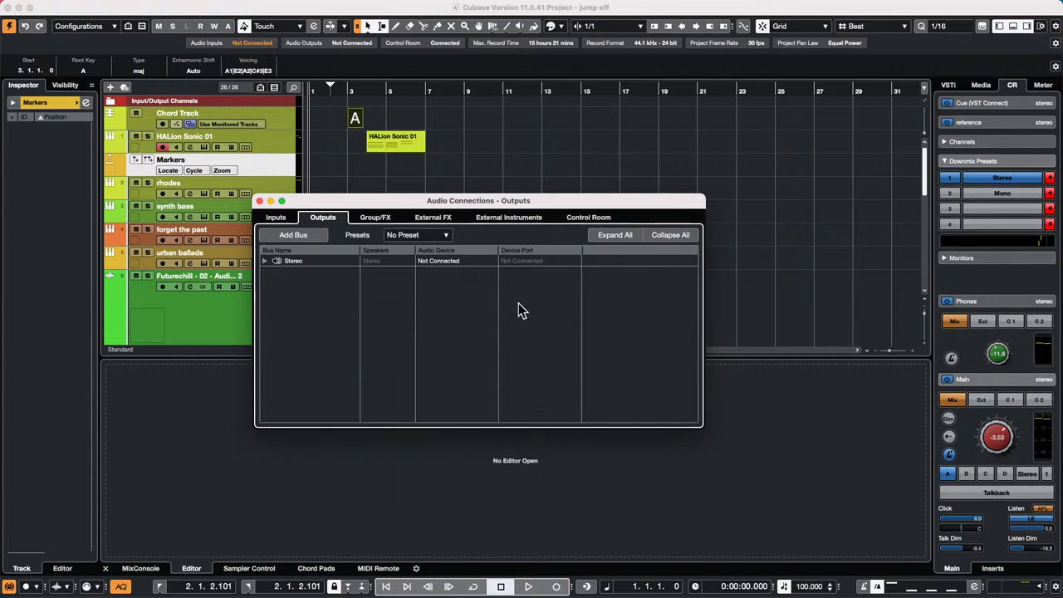
double_click(301, 295)
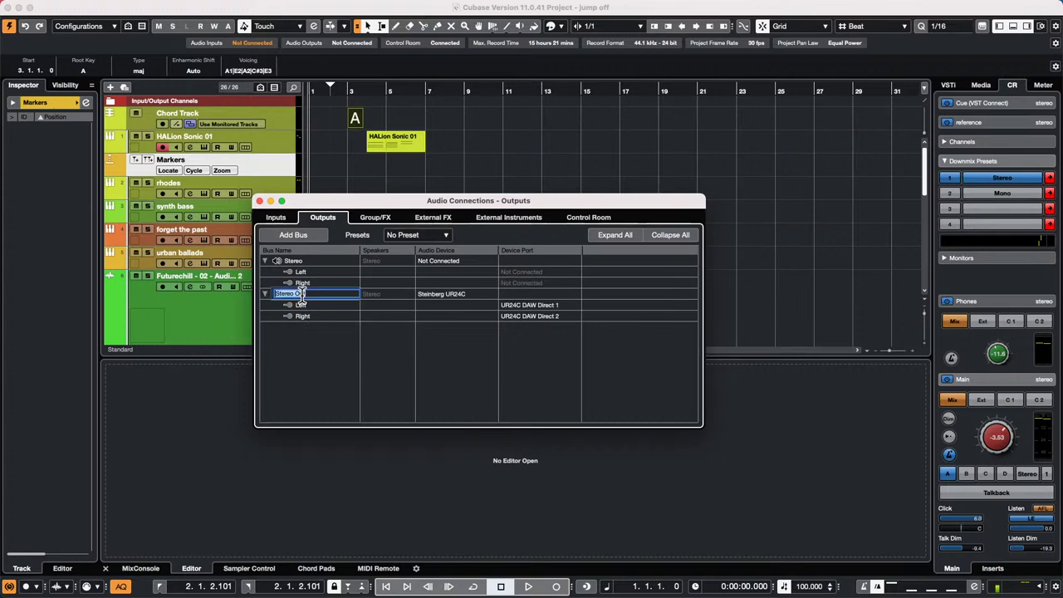
type("to nowhere")
key("Return")
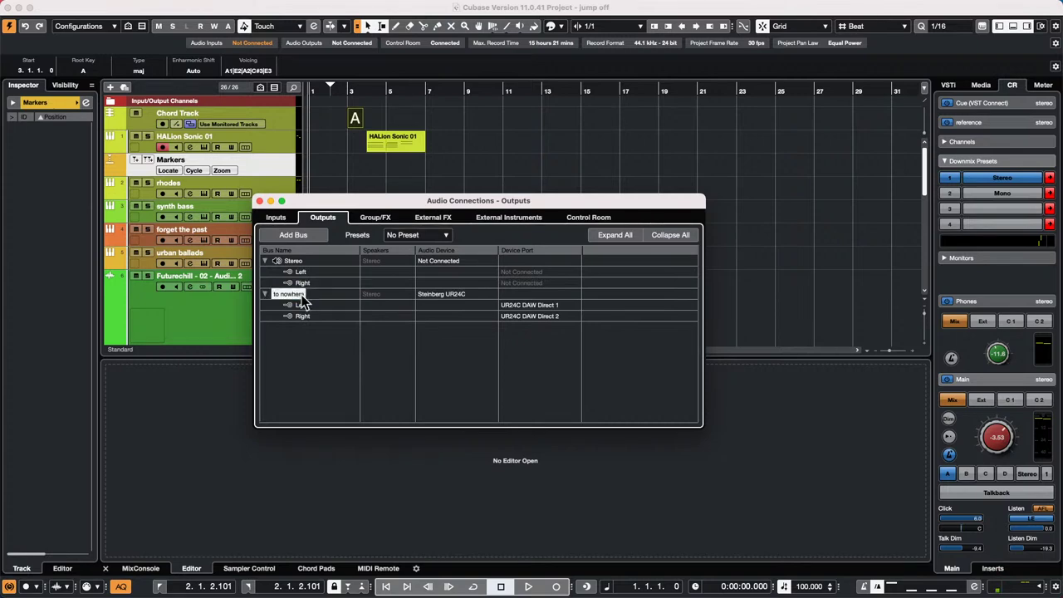
left_click(259, 201)
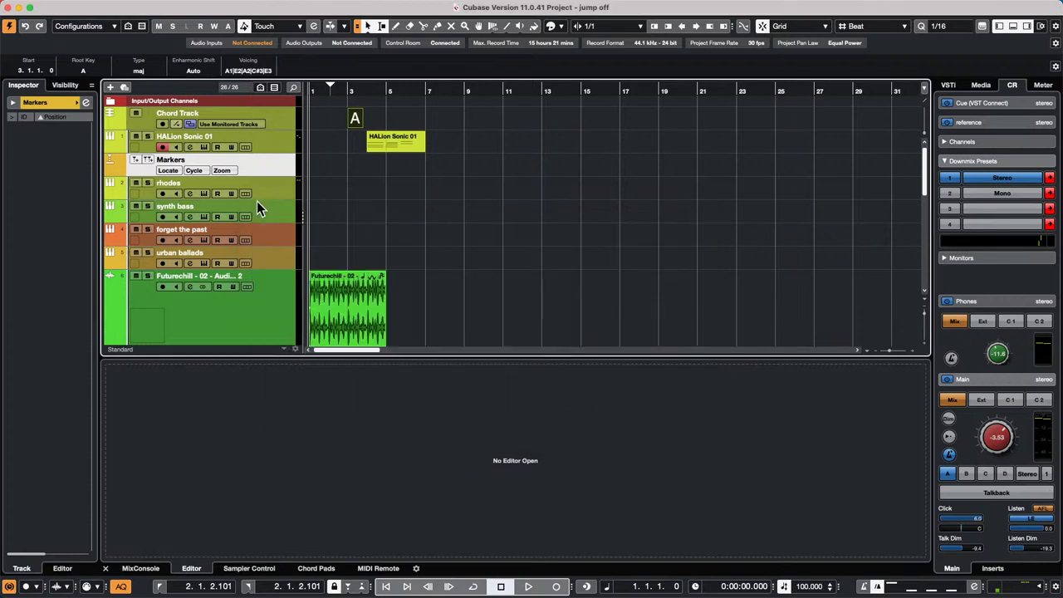
key("F4")
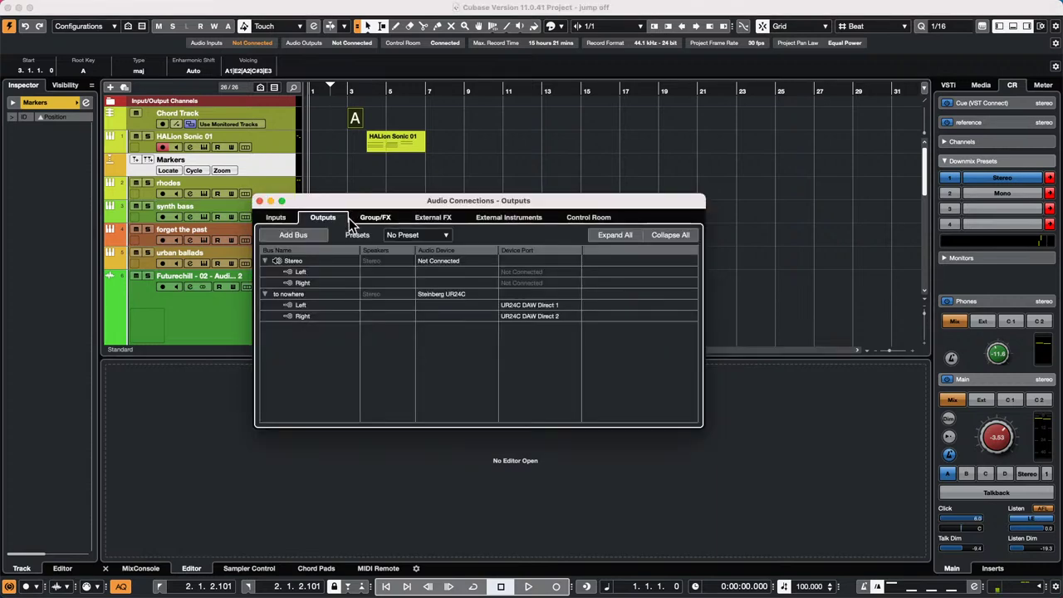
left_click(259, 201)
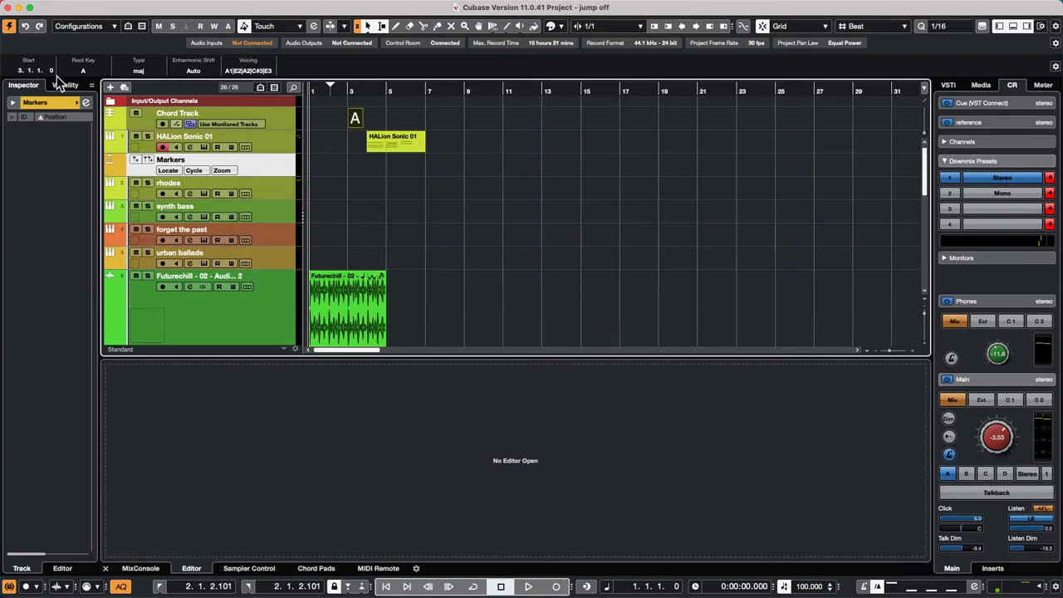
- Add a group track, Group 01, with its audio output set to the 'to nowhere' bus
right_click(261, 158)
mouse_move(263, 159)
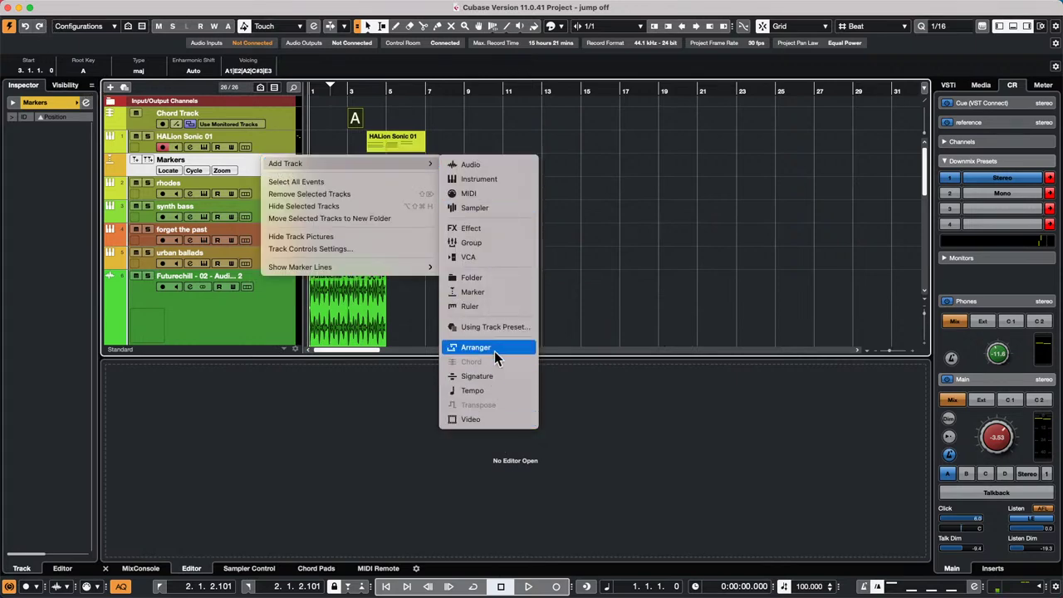
left_click(490, 243)
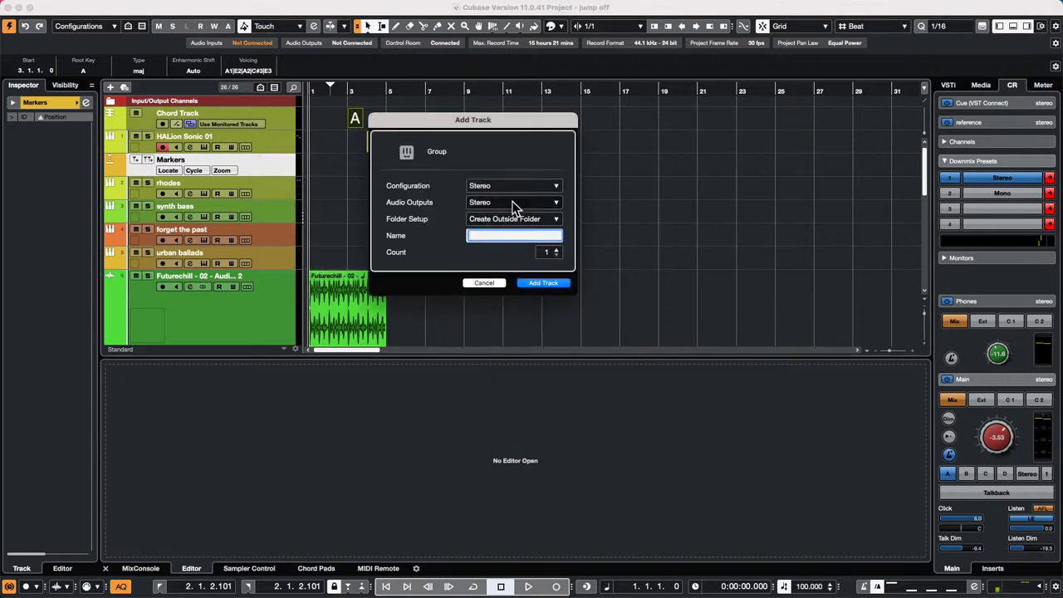
left_click(512, 202)
left_click(515, 279)
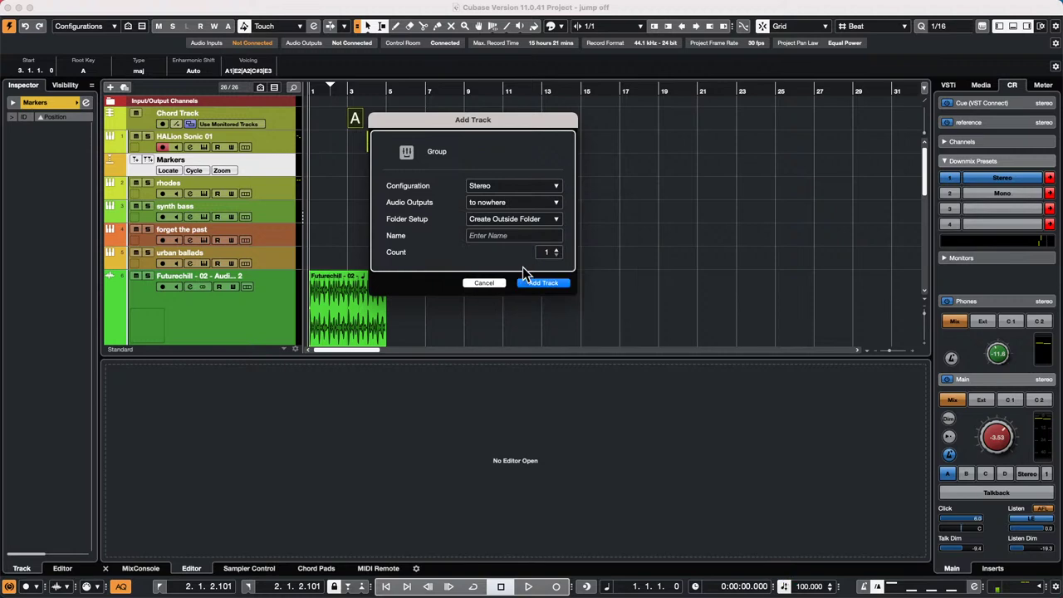
left_click(541, 281)
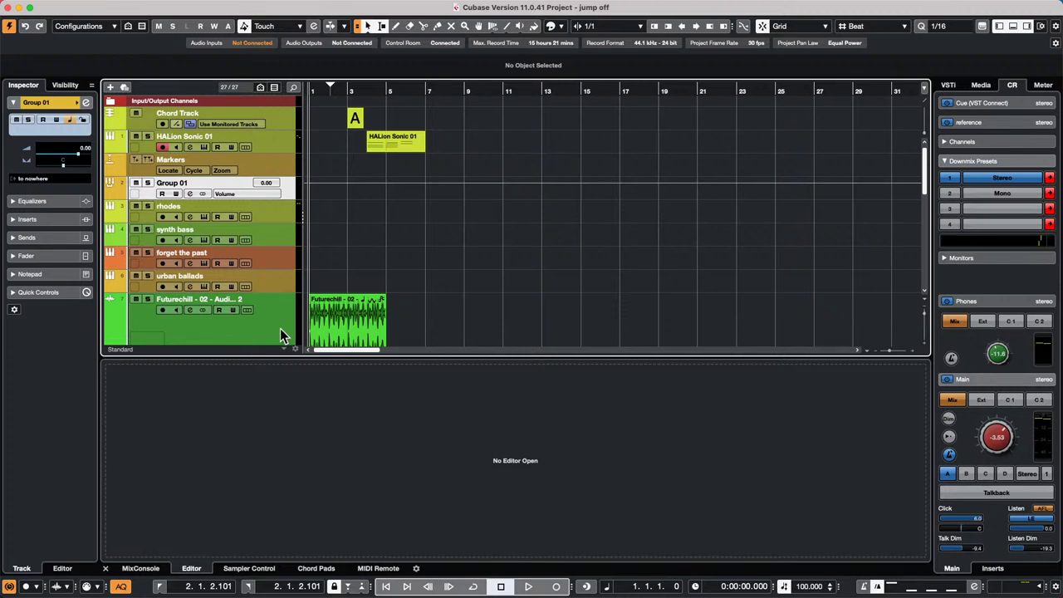
right_click(467, 127)
- Show and activate the Chord Pads in the lower zone, with HALion Sonic 01 selected
left_click(495, 126)
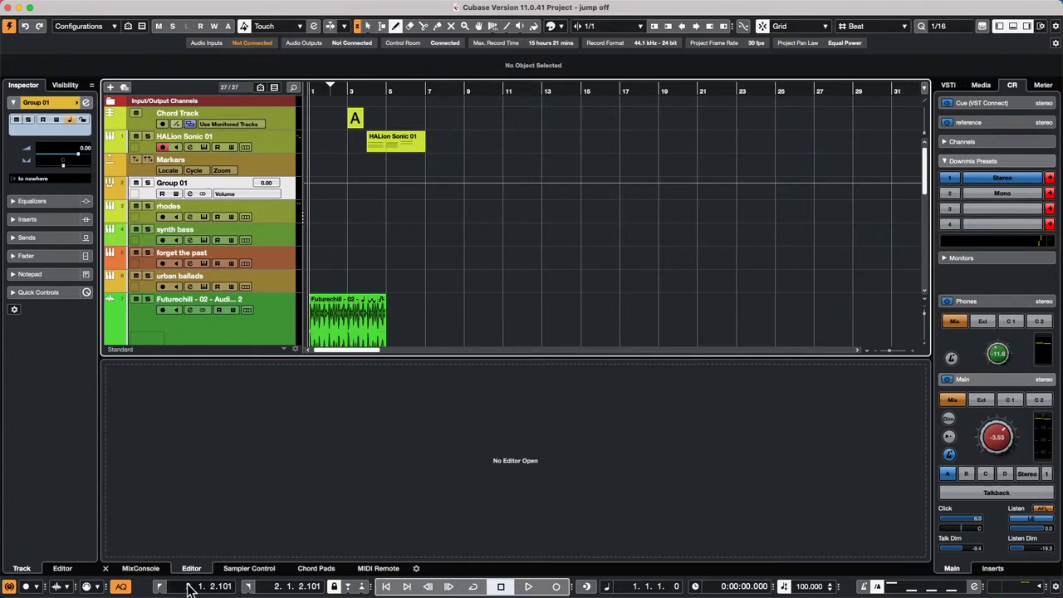
left_click(316, 568)
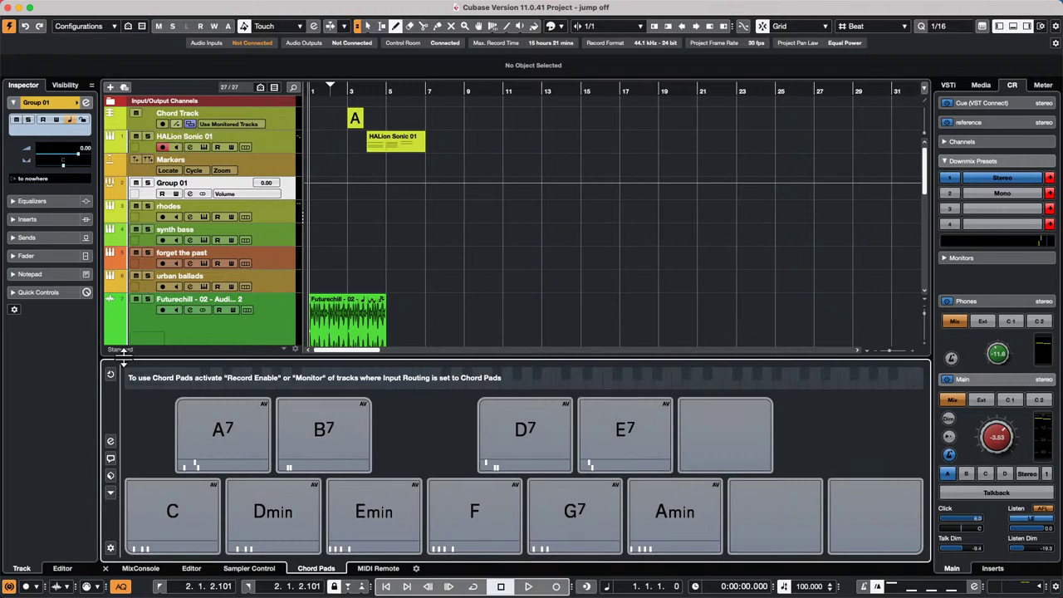
left_click(110, 376)
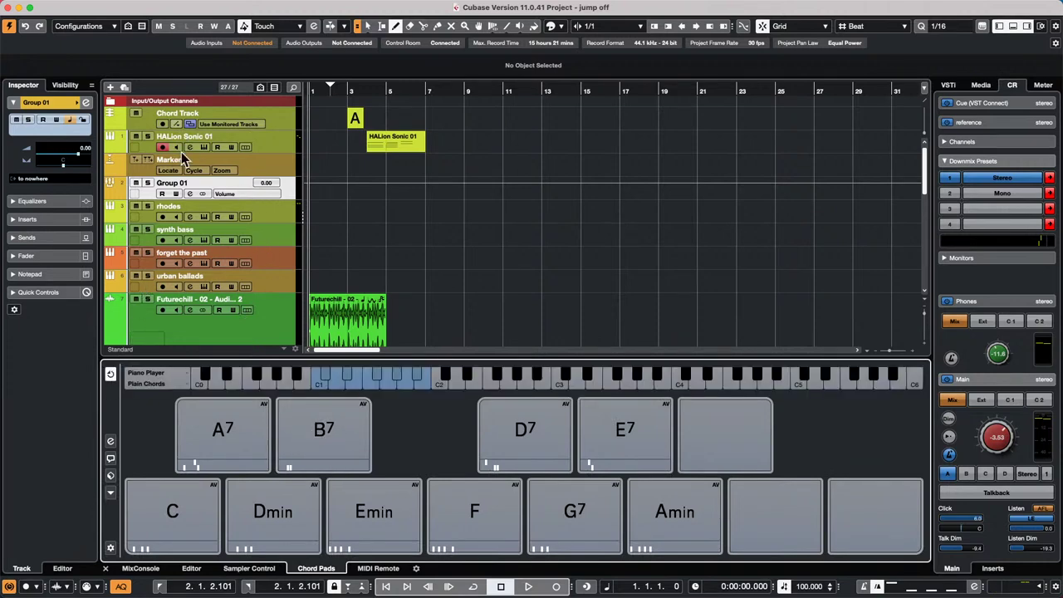
left_click(280, 144)
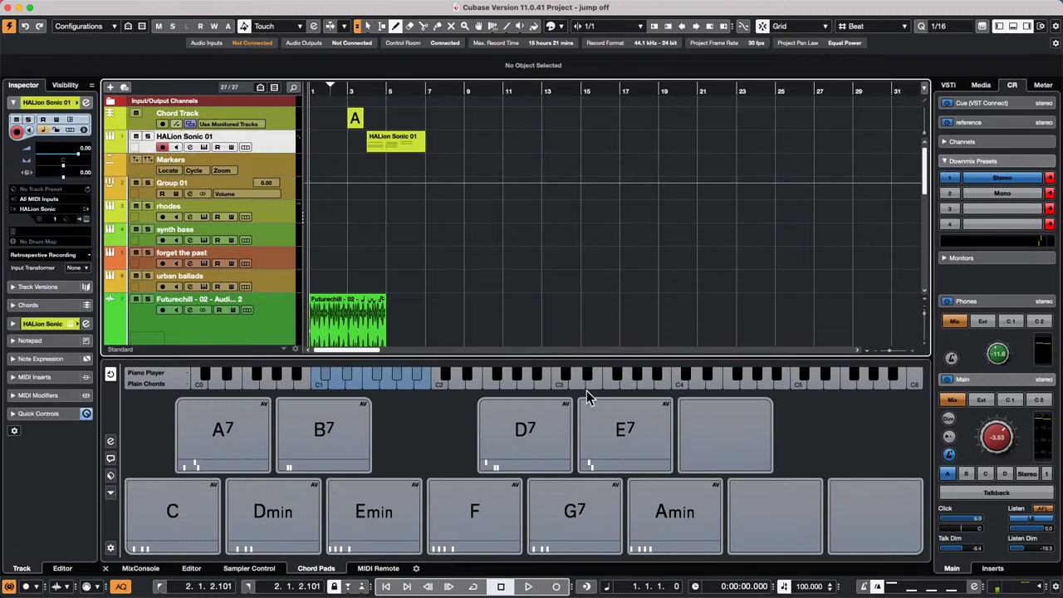
- Audition the B7, D7, F and Dmin pads, then open the Chord Editor for Dmin
left_click(336, 428)
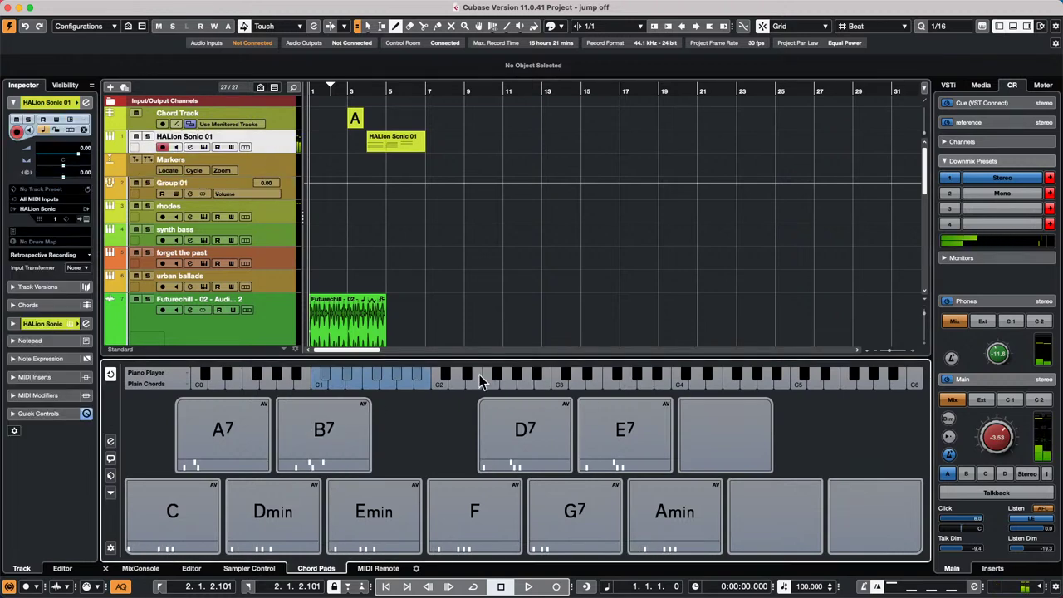
left_click(517, 427)
left_click(480, 511)
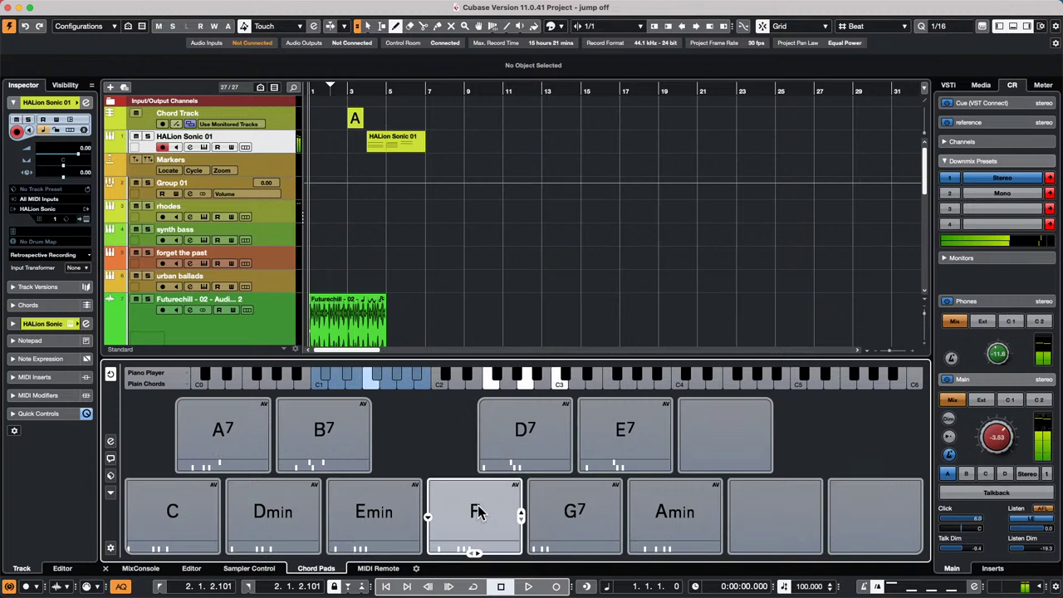
left_click(309, 516)
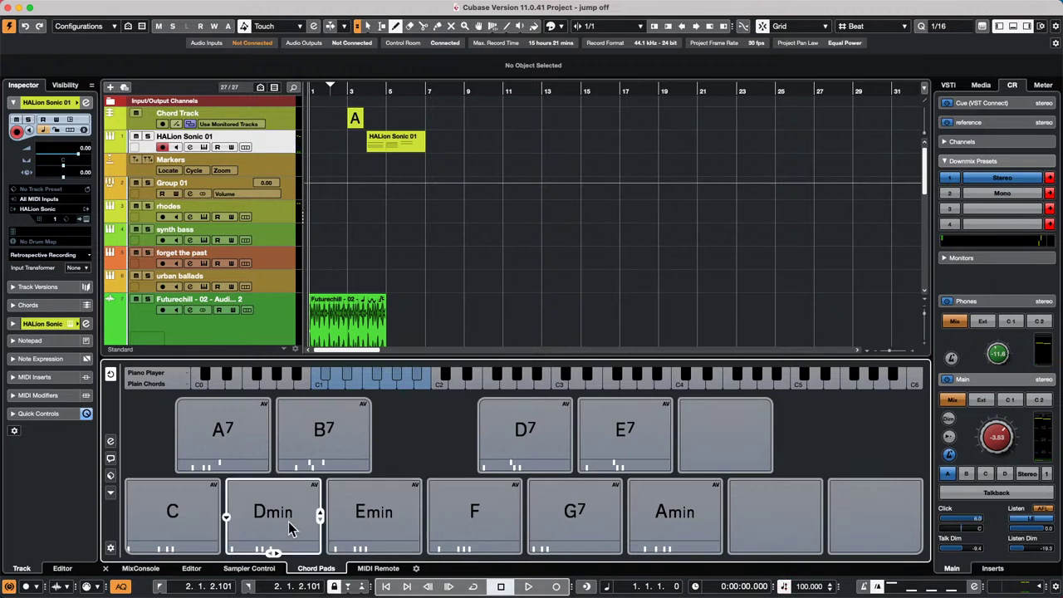
left_click(229, 522)
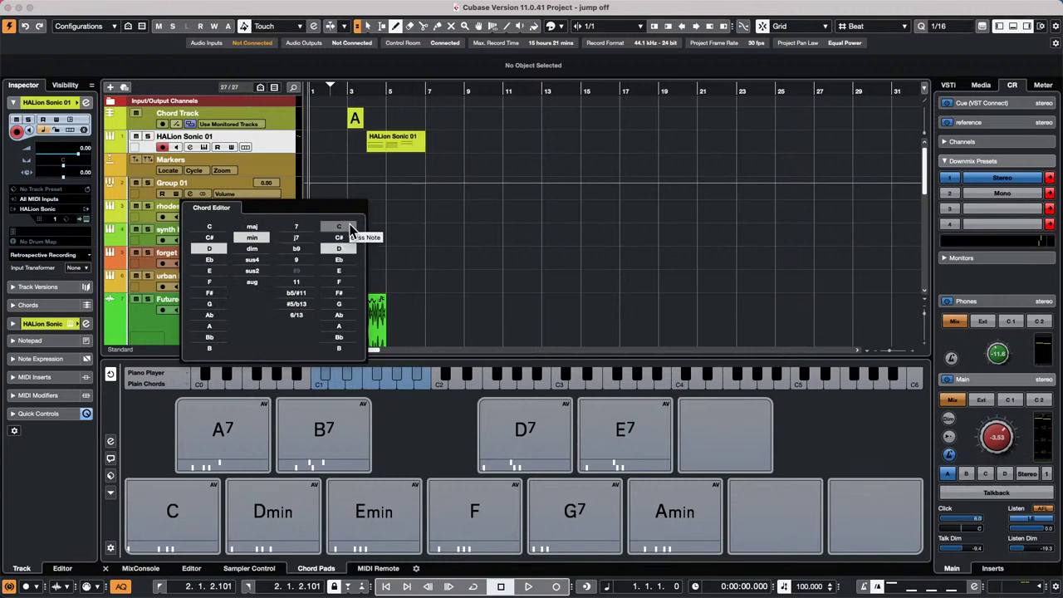
- Give the Dmin pad an A bass note to make Dmin/A, then play Dmin/A, F and G7
left_click(335, 328)
mouse_move(493, 509)
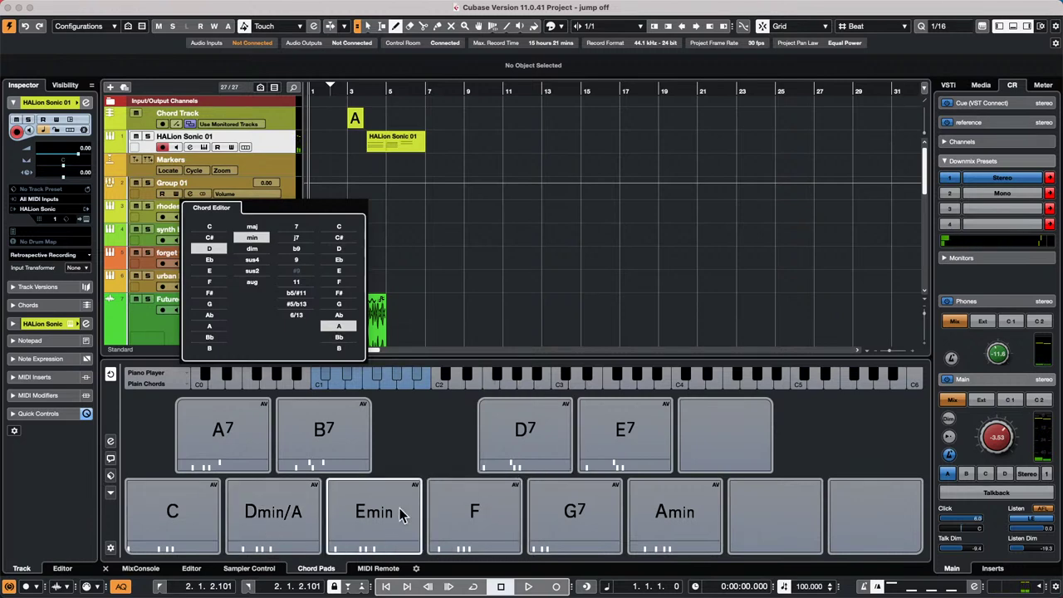
left_click(264, 518)
left_click(269, 516)
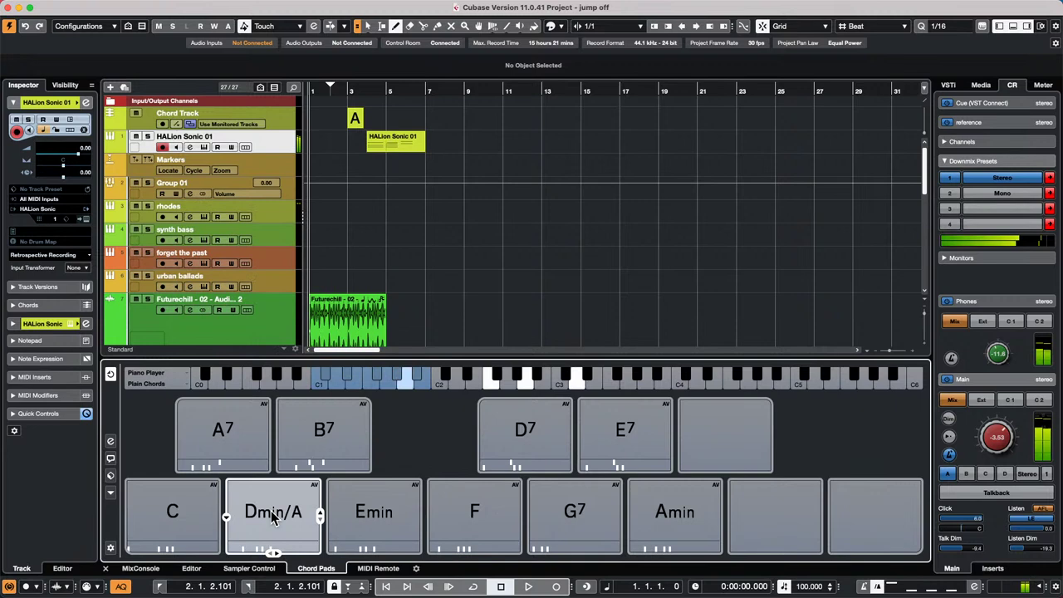
left_click(491, 514)
left_click(571, 513)
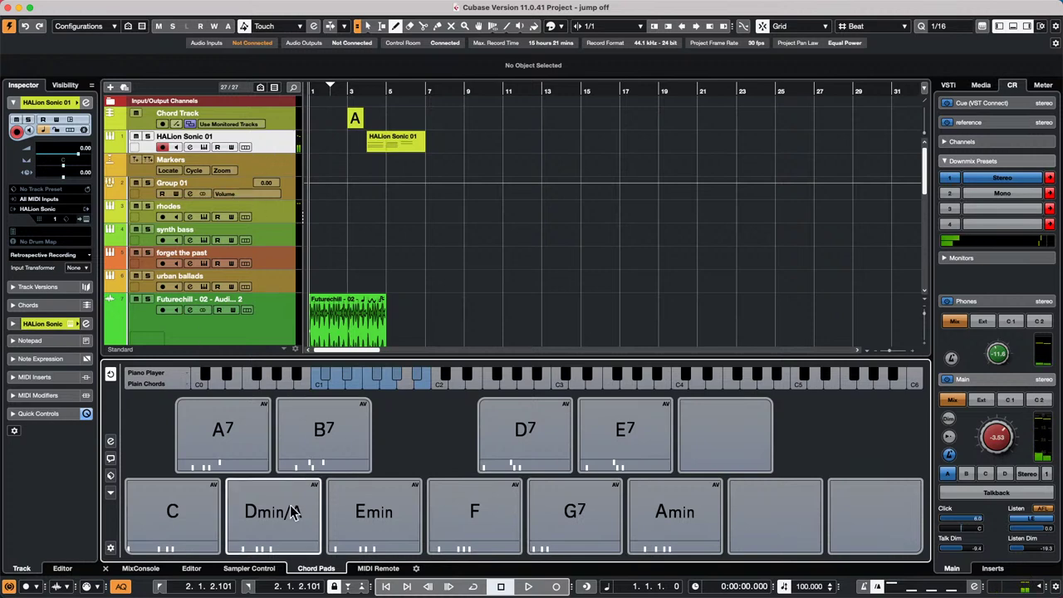
scroll(452, 202, "down", 1)
scroll(462, 103, "up", 1)
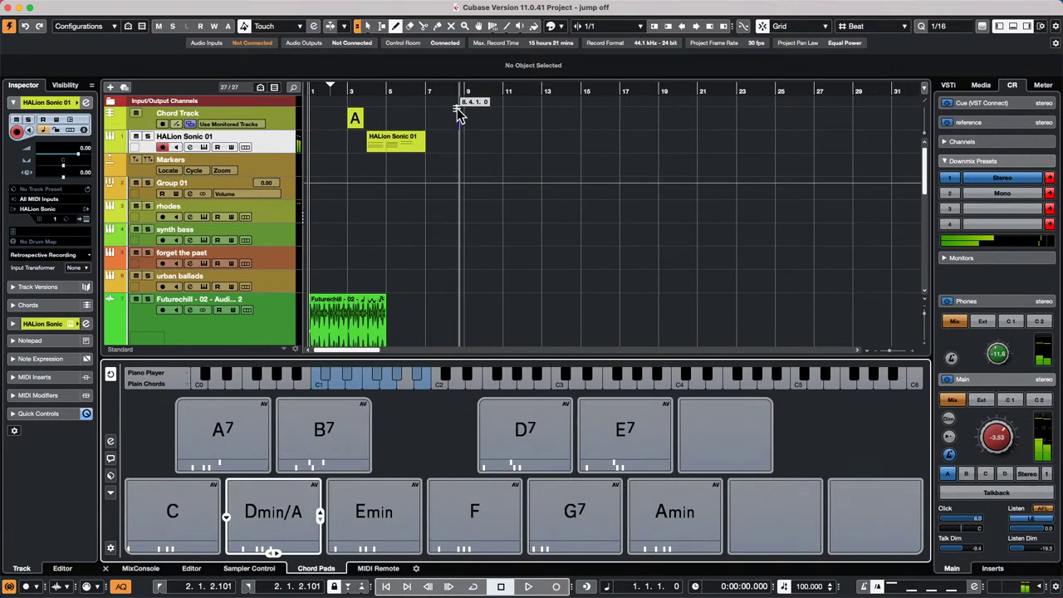
- Place the Dmin/A pad on the Chord Track at bar 9 and draw an empty chord event at bar 13
left_click_drag(467, 123, 468, 123)
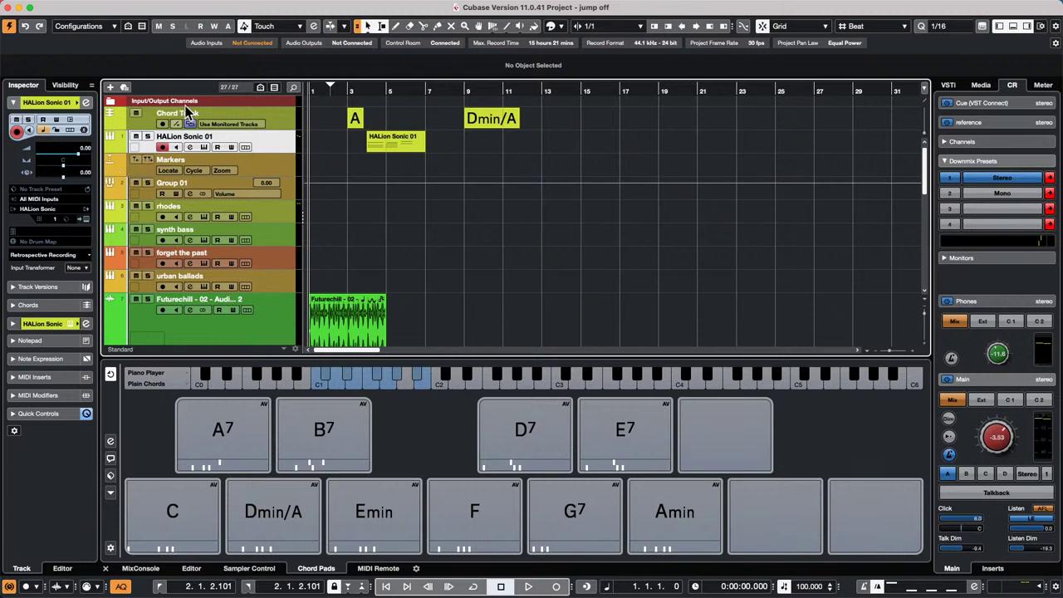
right_click(546, 133)
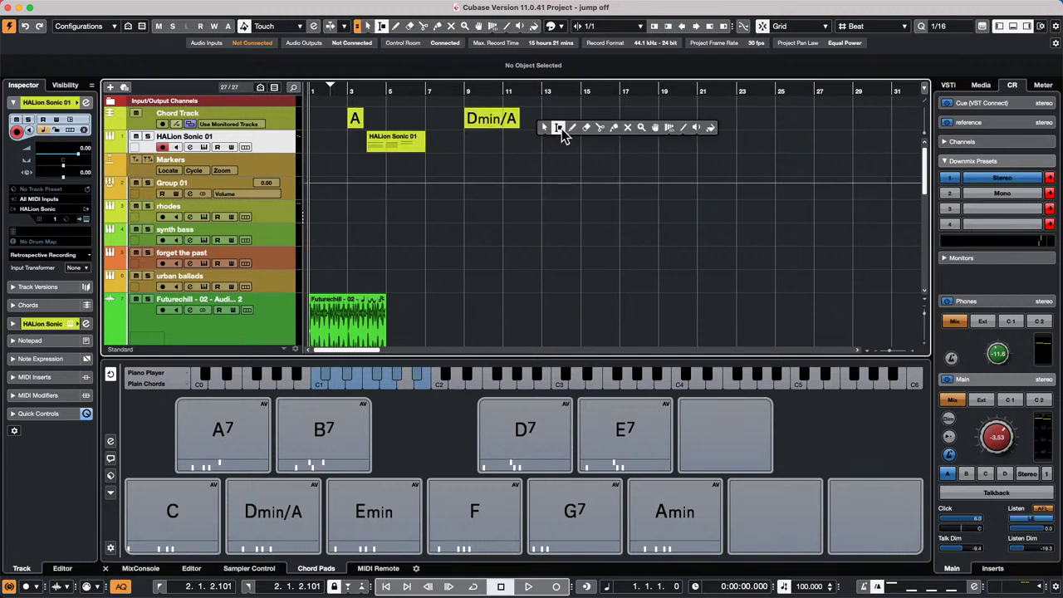
left_click(572, 127)
left_click(548, 118)
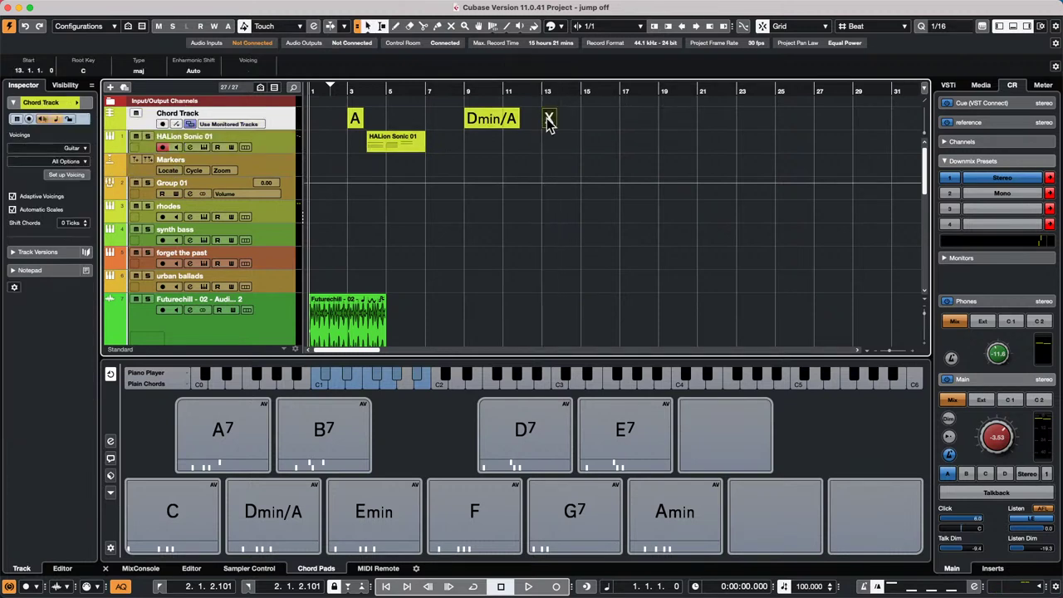
- Make the bar 13 chord event a D chord in the Chord Editor
double_click(548, 118)
left_click(484, 180)
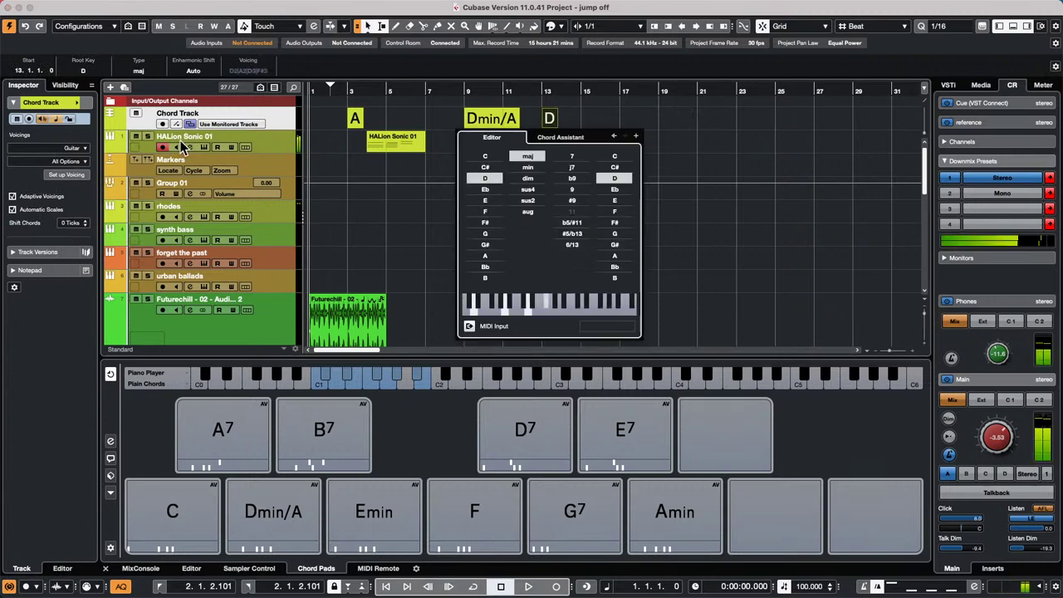
left_click(356, 199)
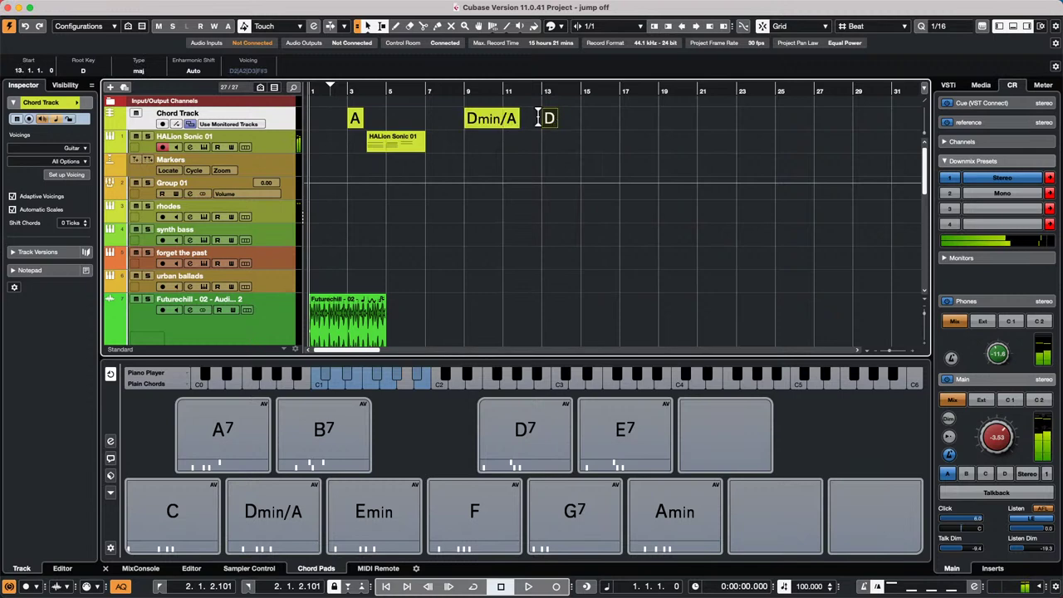
- Disarm recording on HALion Sonic 01, enable monitoring on rhodes, and select the Dmin/A and D events
left_click(163, 147)
left_click(177, 216)
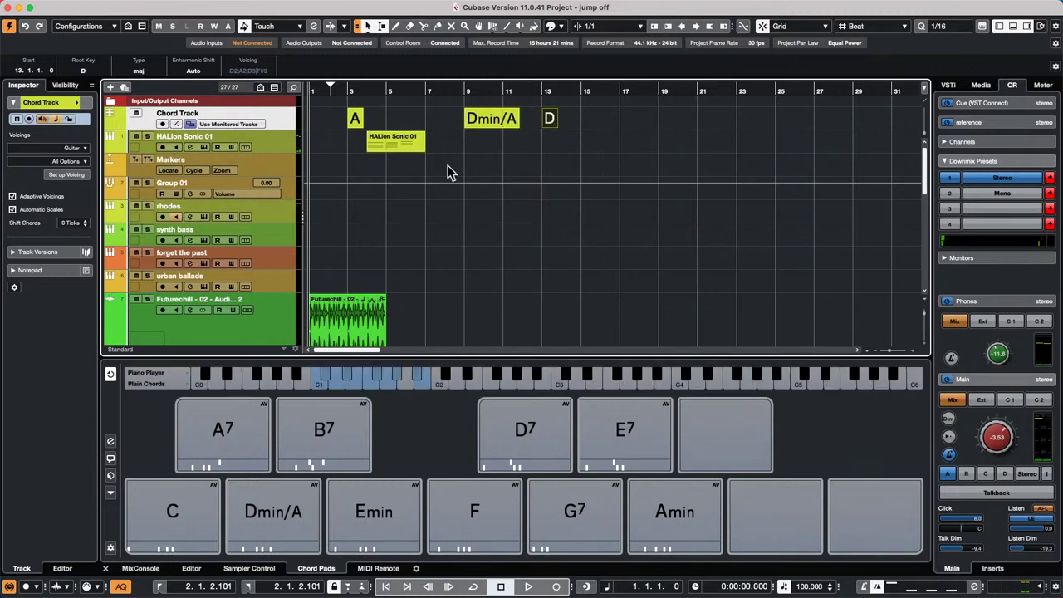
left_click(498, 123)
left_click(549, 120)
left_click(506, 121)
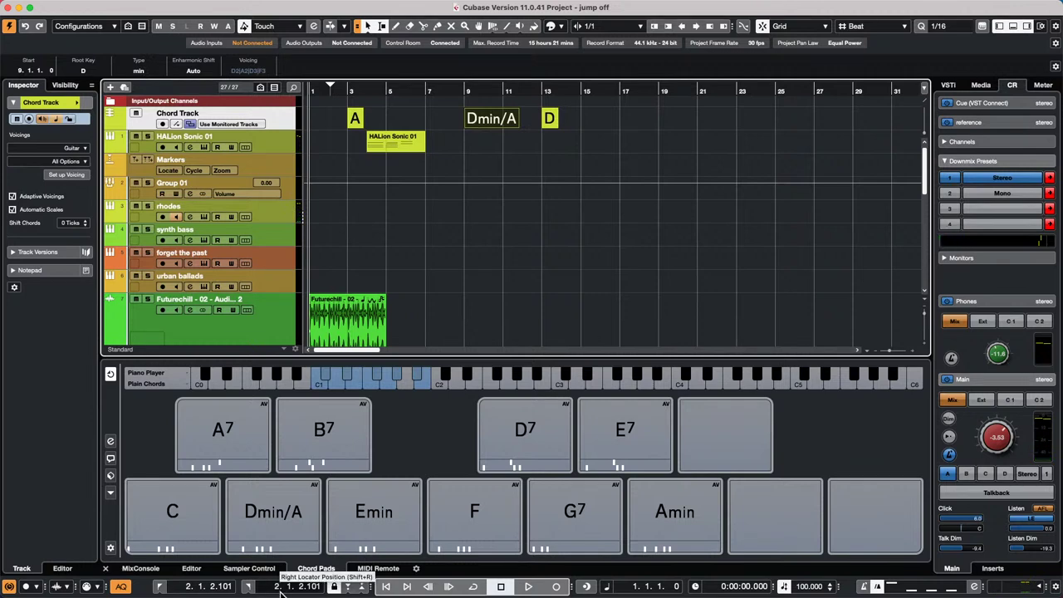
- Drag the Dmin/A and D chord events onto the rhodes track to create a MIDI part, then select it
left_click(501, 132)
left_click_drag(576, 119, 488, 220)
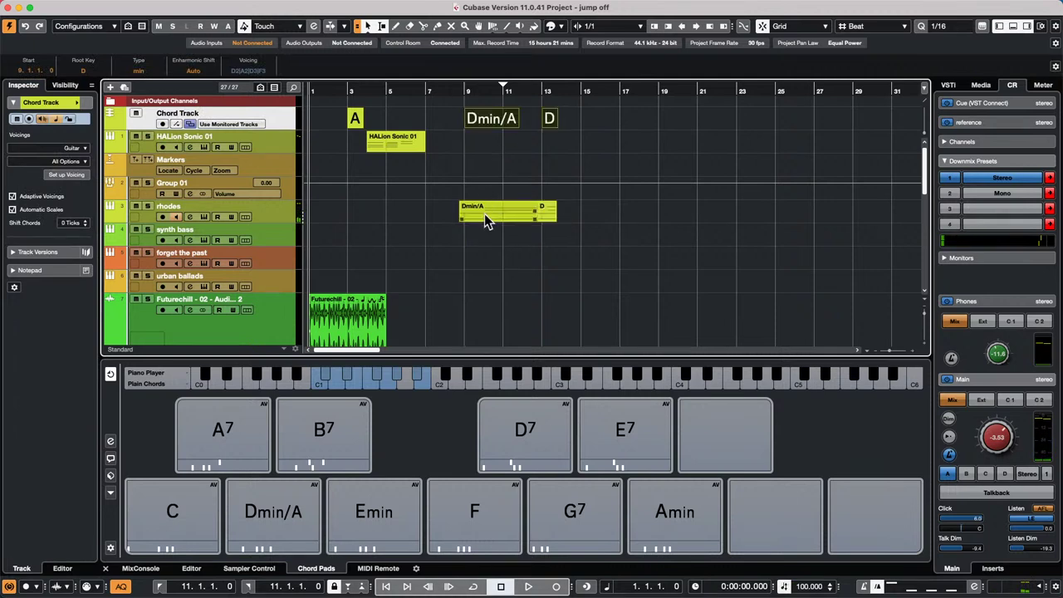
left_click(573, 229)
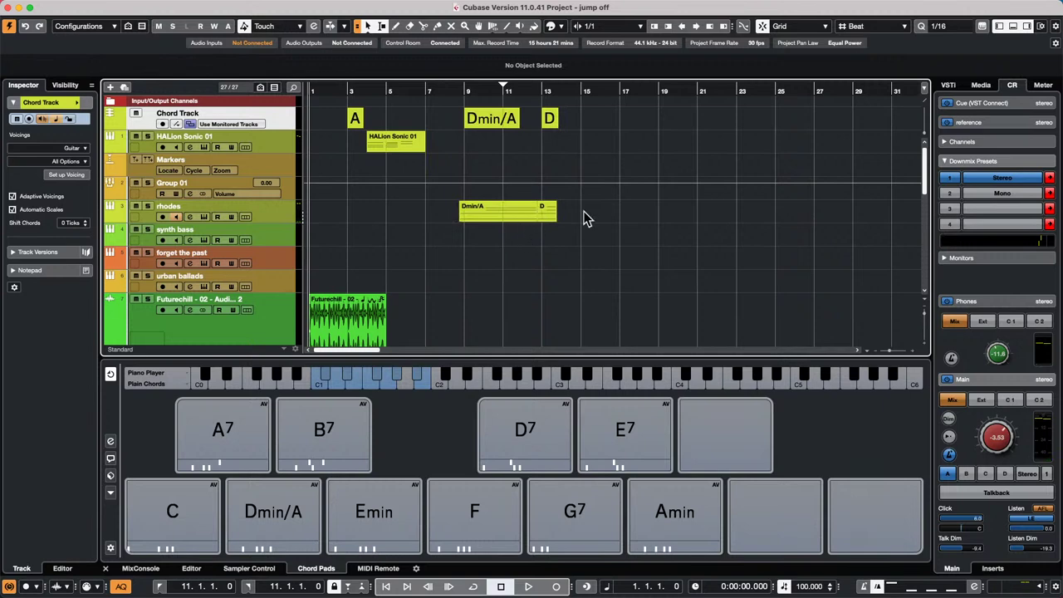
left_click(463, 218)
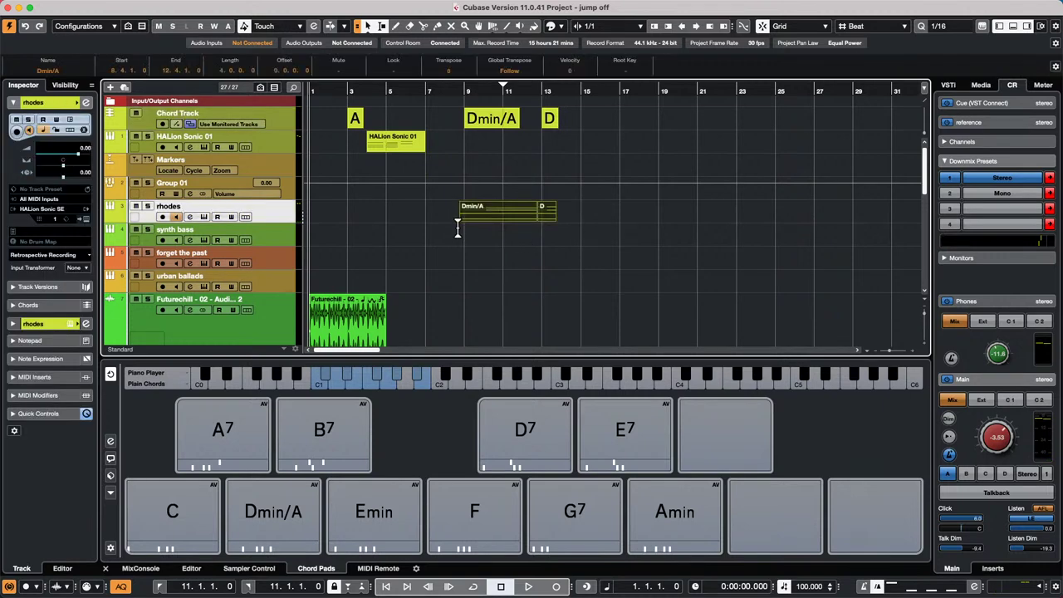
- Open the rhodes part in the lower-zone Key Editor, briefly opening and closing it as a window
key("Return")
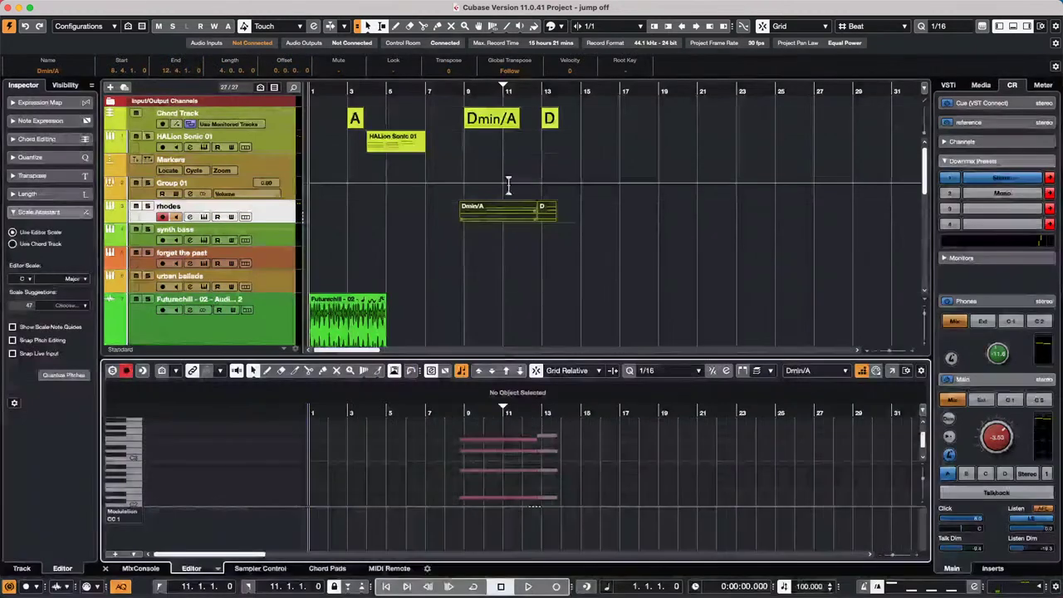
left_click(891, 371)
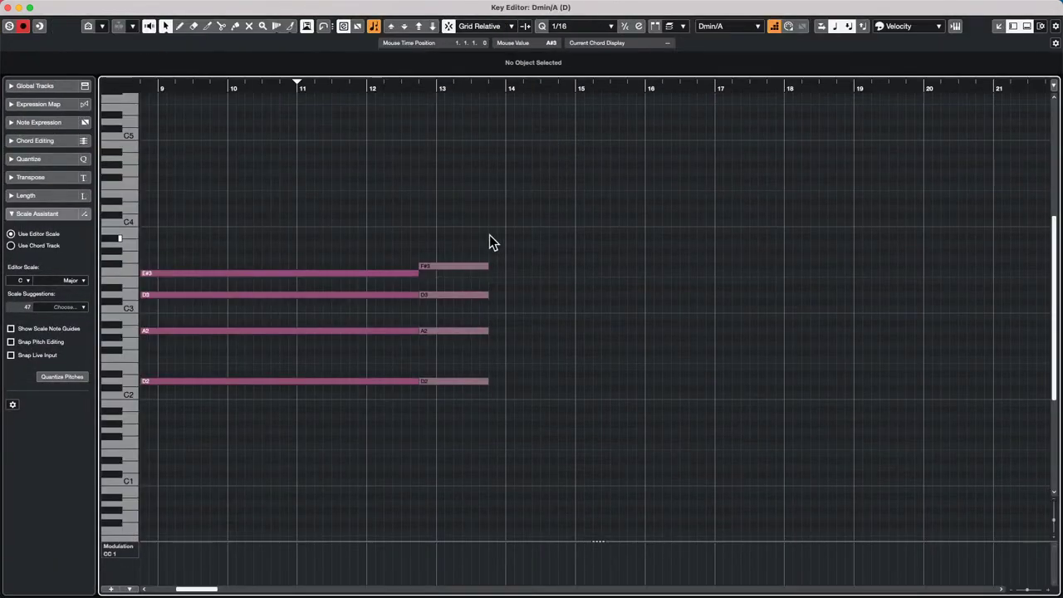
left_click(9, 7)
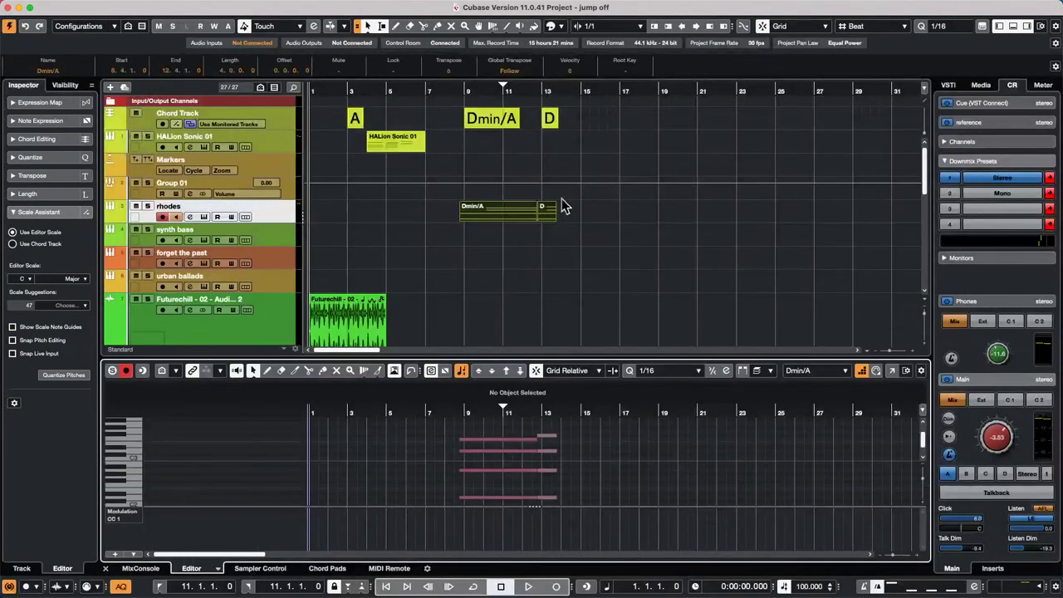
- Select the Dmin/A and D chord events in turn on the Chord Track
left_click(490, 122)
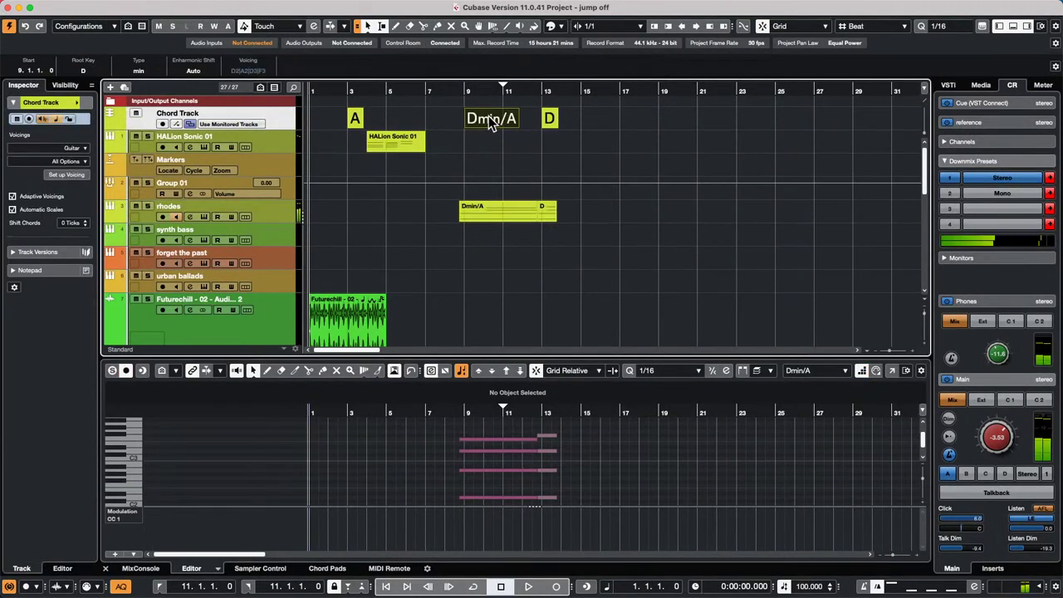
left_click(553, 122)
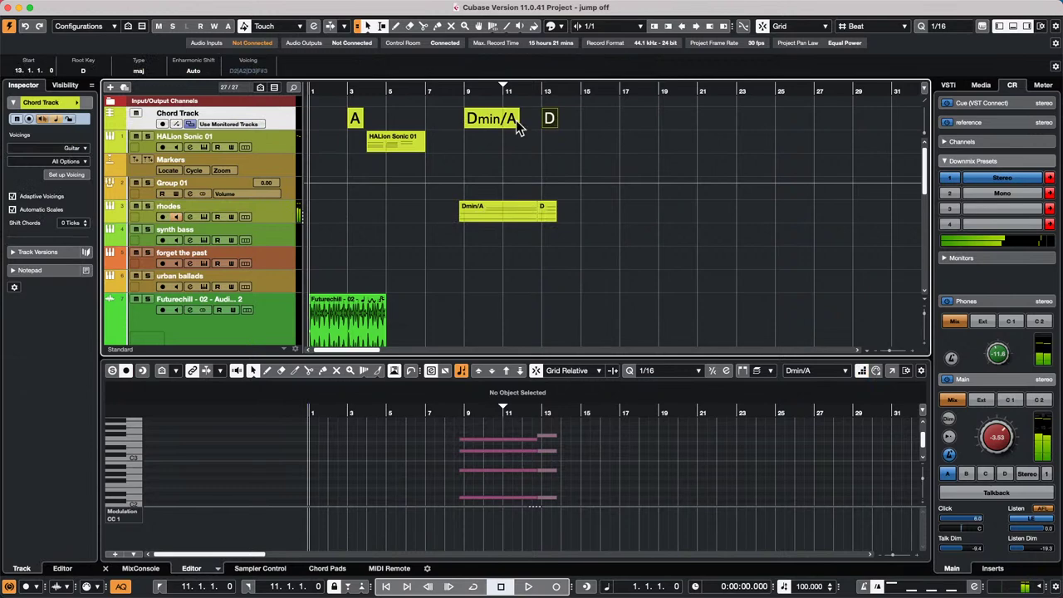
left_click(492, 121)
left_click(554, 123)
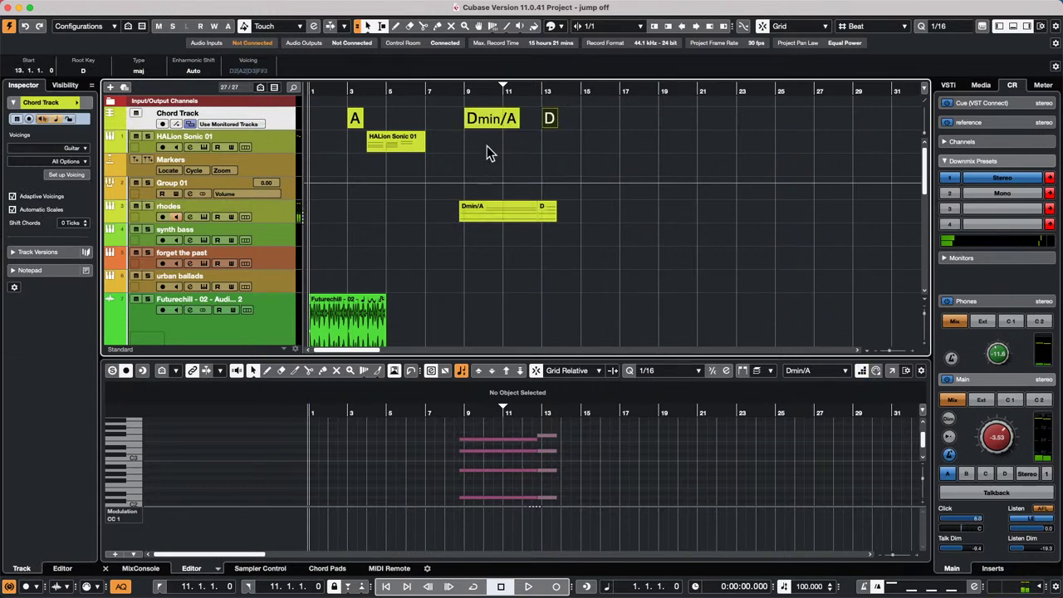
- Erase the D and Dmin/A parts from the rhodes track with the Erase tool, then return to Object Selection
right_click(488, 216)
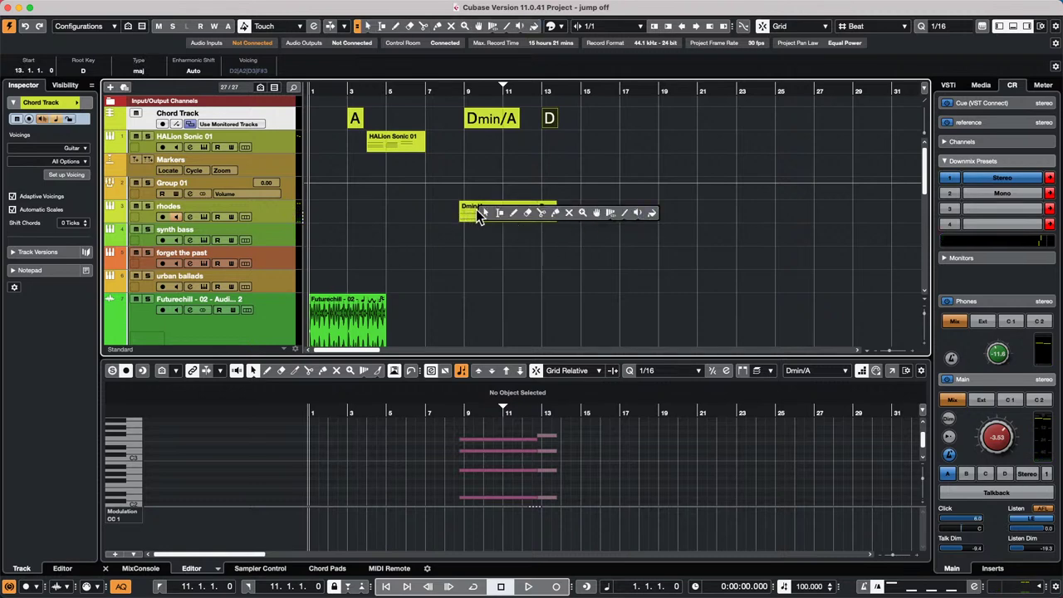
left_click(529, 213)
left_click(541, 208)
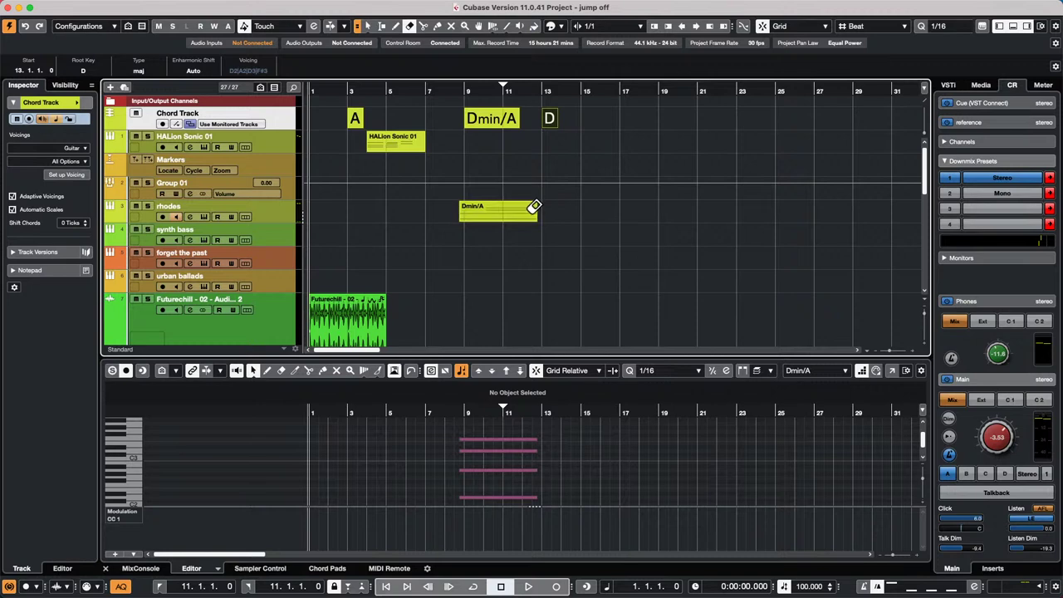
left_click(535, 206)
key("1")
- Select the Dmin/A and D chord events in turn and move the playback position to bar 14
left_click(509, 123)
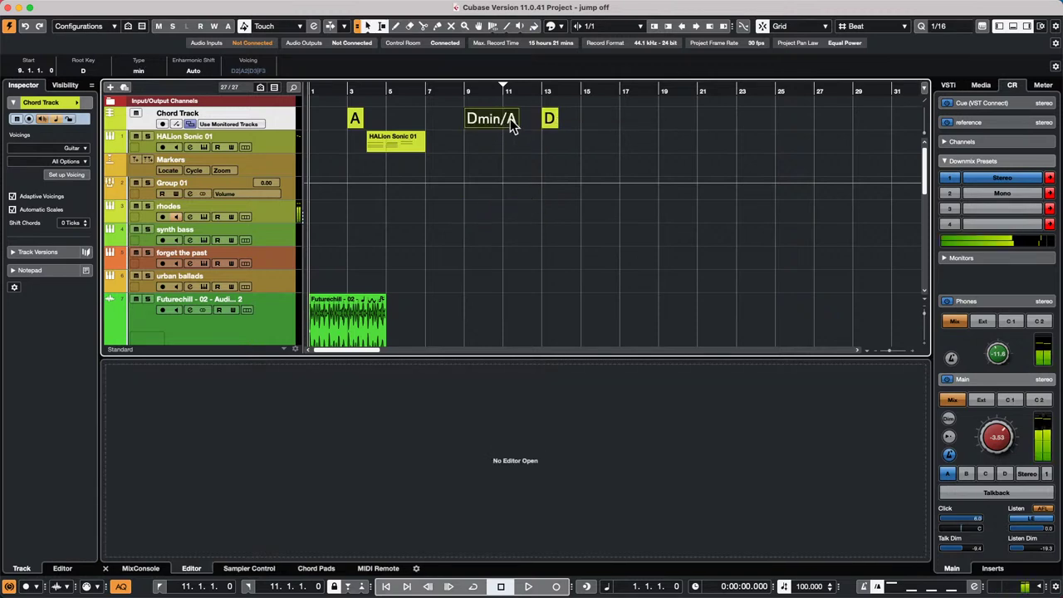
left_click(548, 124)
left_click(509, 125)
left_click(549, 123)
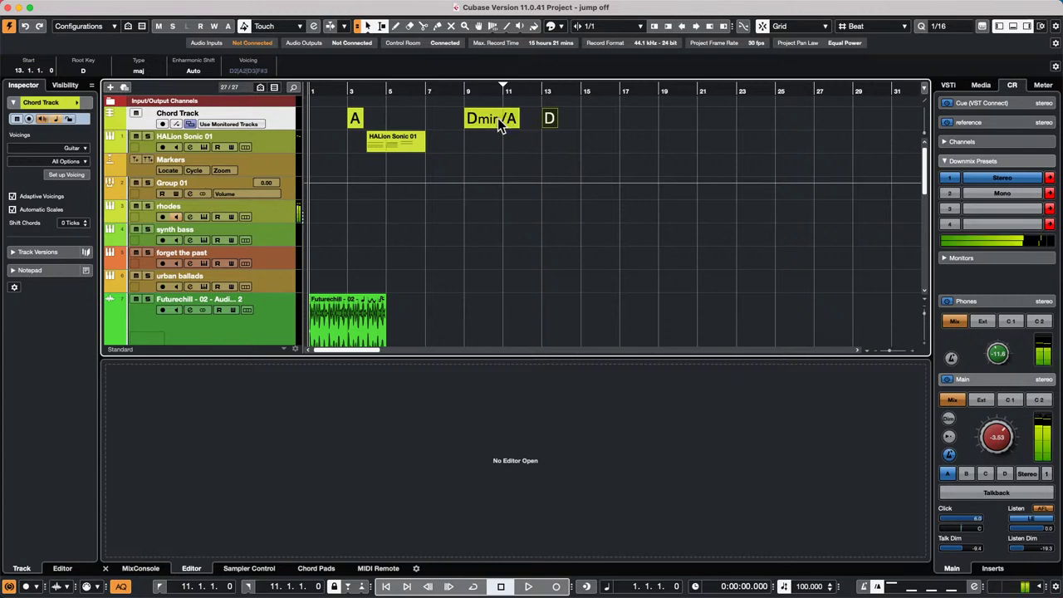
left_click(558, 118)
left_click(556, 121)
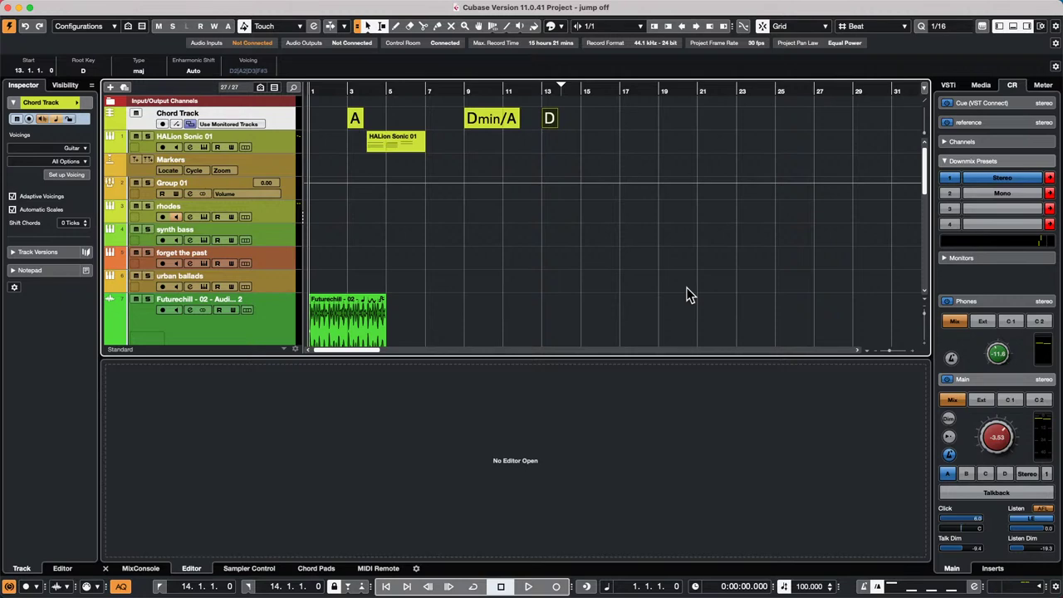
- Review the Chord Track's A, Dmin/A and D events above the HALion Sonic 01 part
mouse_move(599, 7)
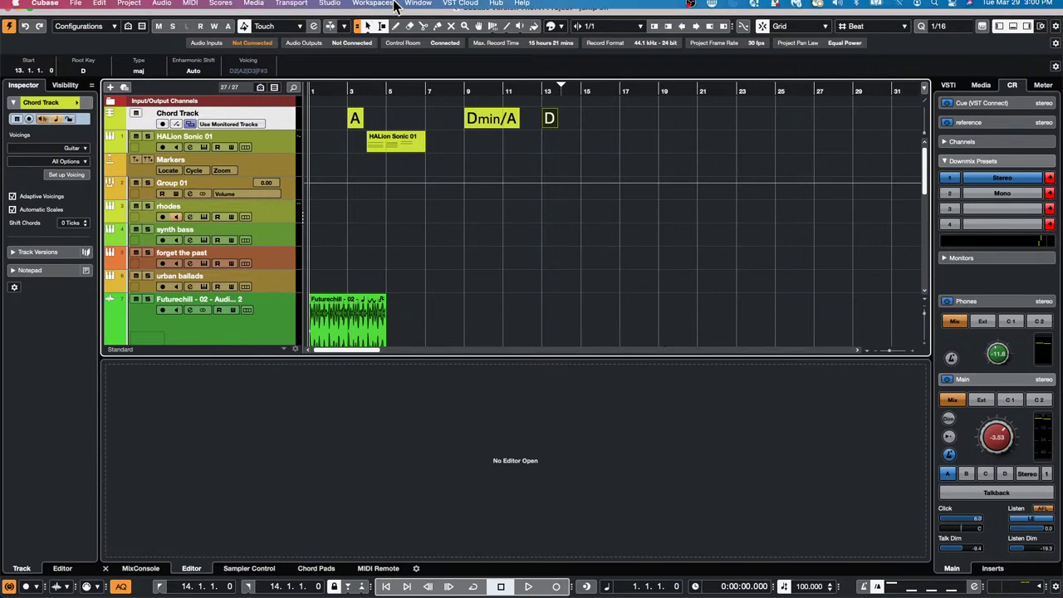
left_click(384, 7)
left_click(707, 259)
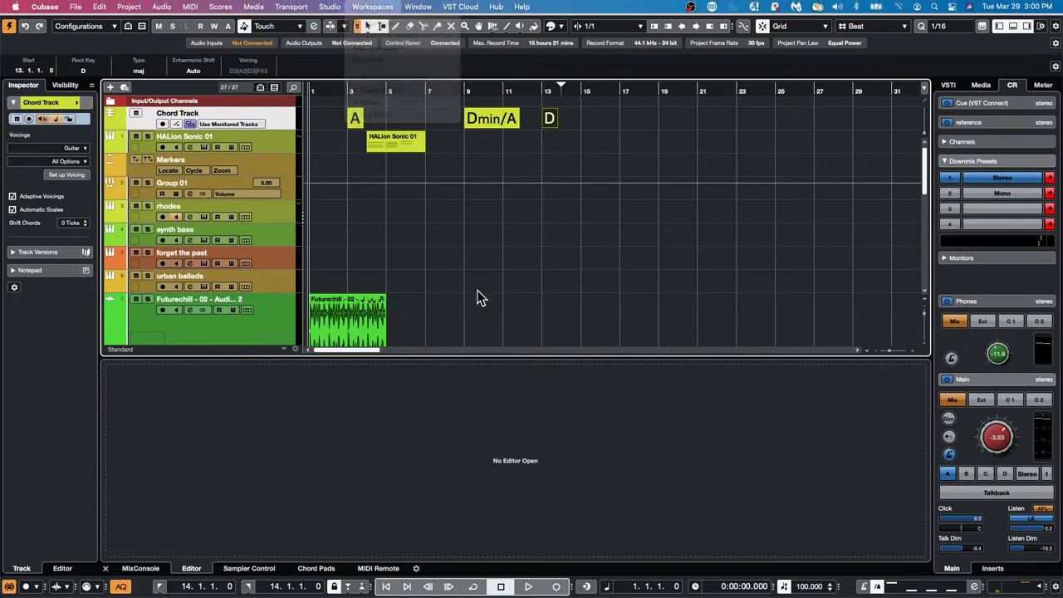
mouse_move(356, 594)
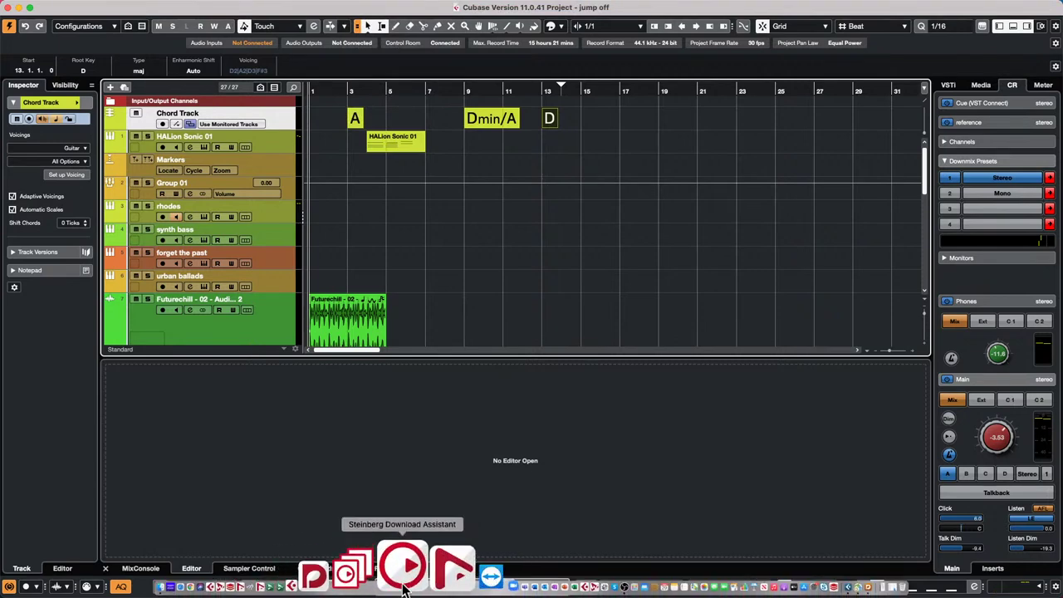
left_click(437, 583)
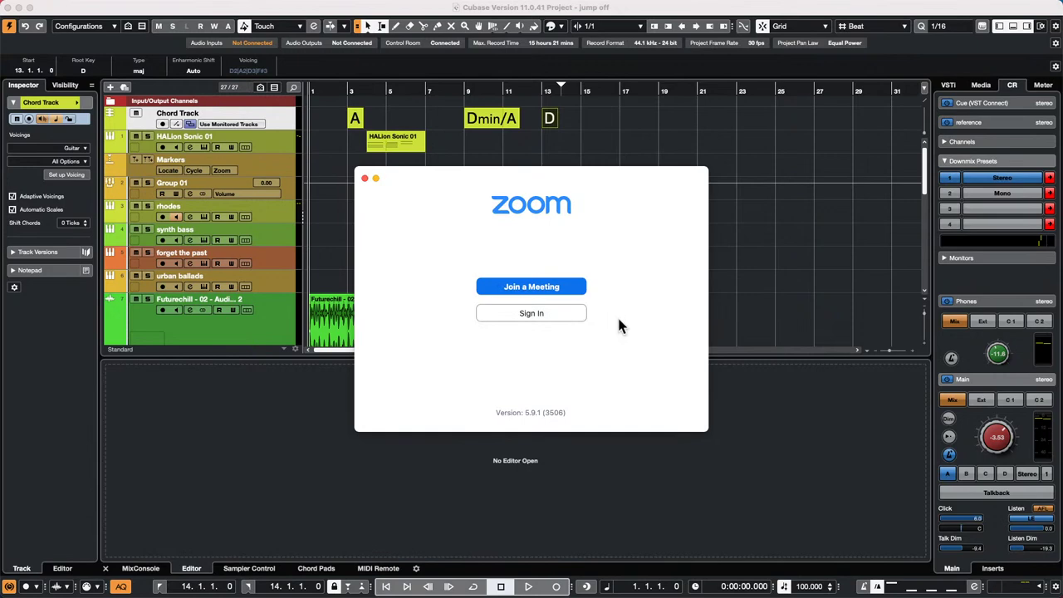
- Sign in to Zoom with the account's e-mail address and password
left_click(558, 315)
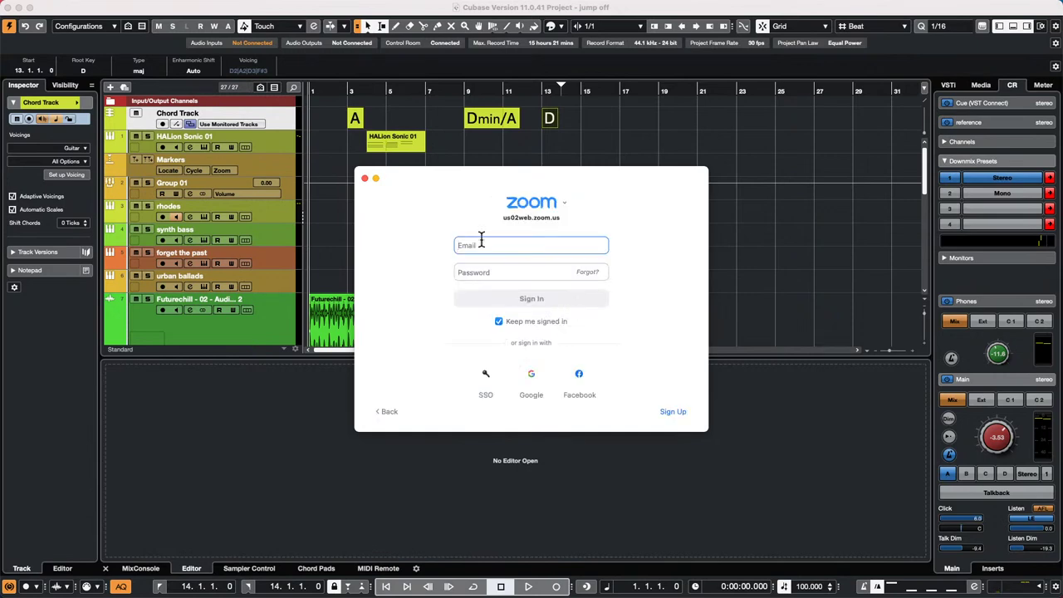
key("Tab")
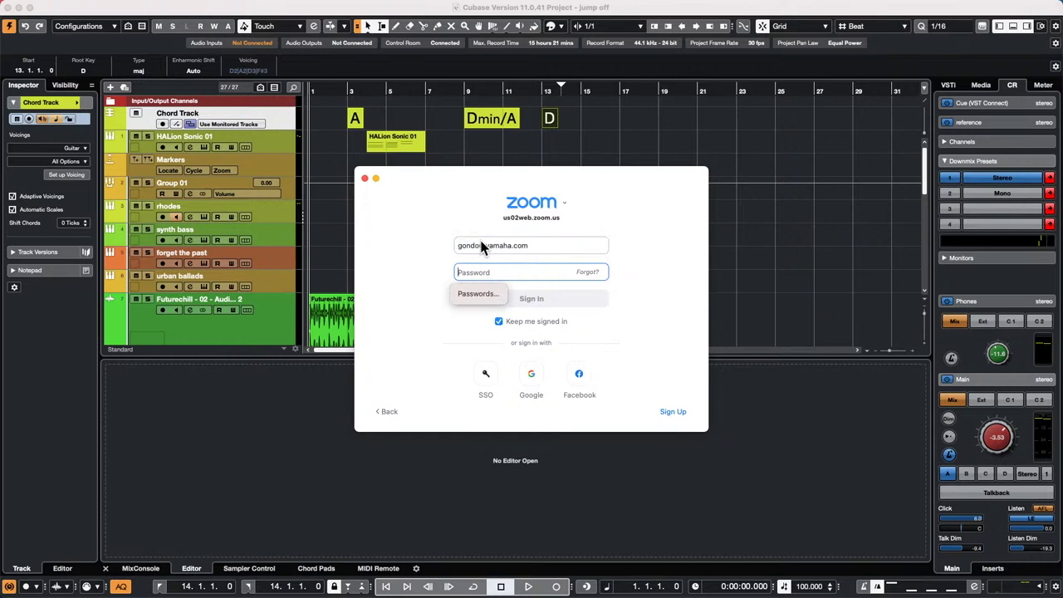
type("•")
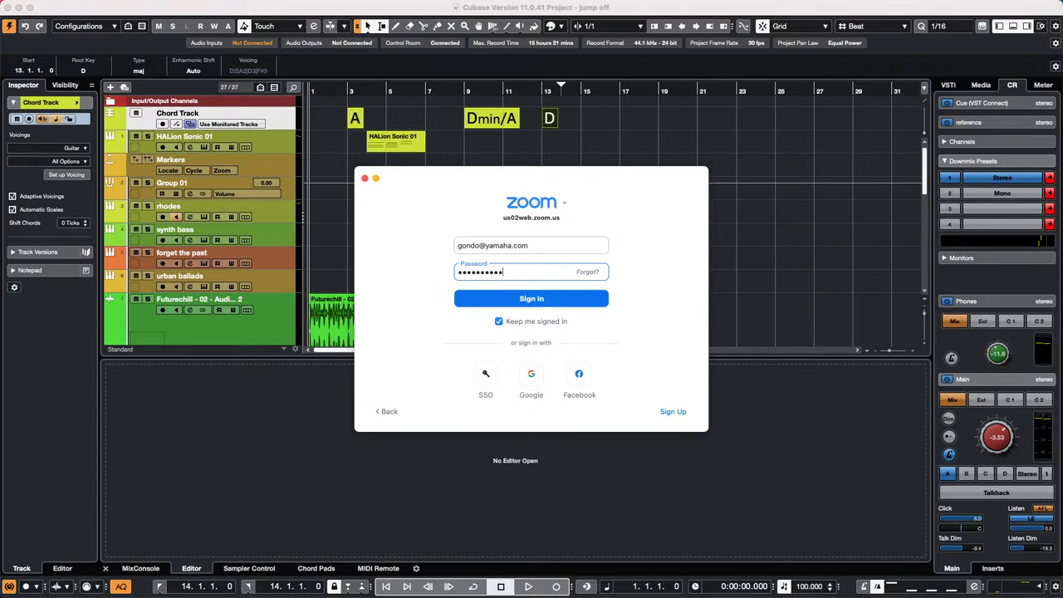
key("Return")
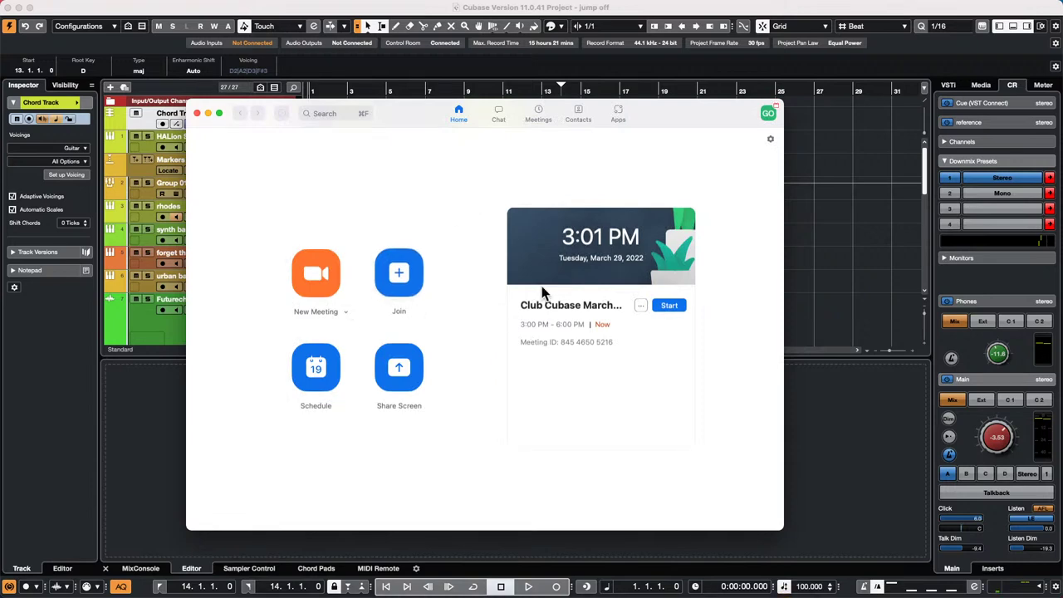
- Start today's scheduled Club Cubase meeting with the camera turned on
left_click(537, 116)
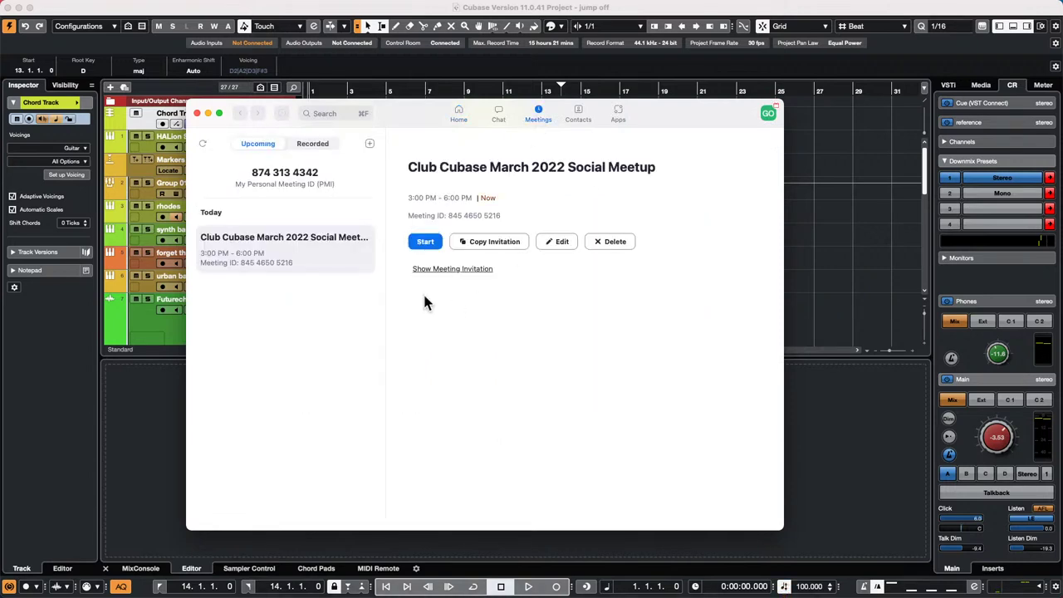
left_click(427, 242)
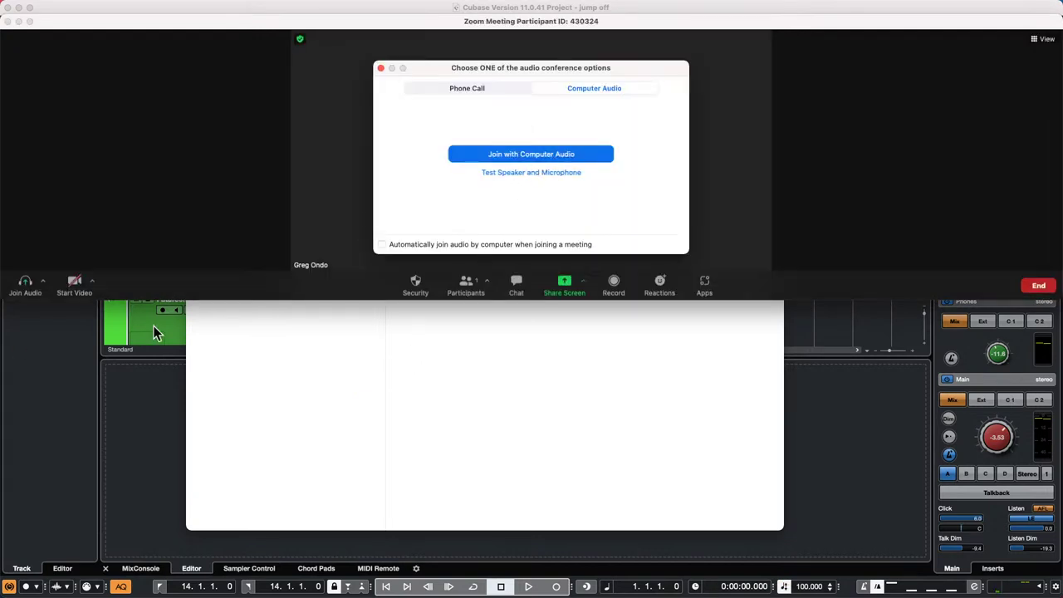
left_click(77, 287)
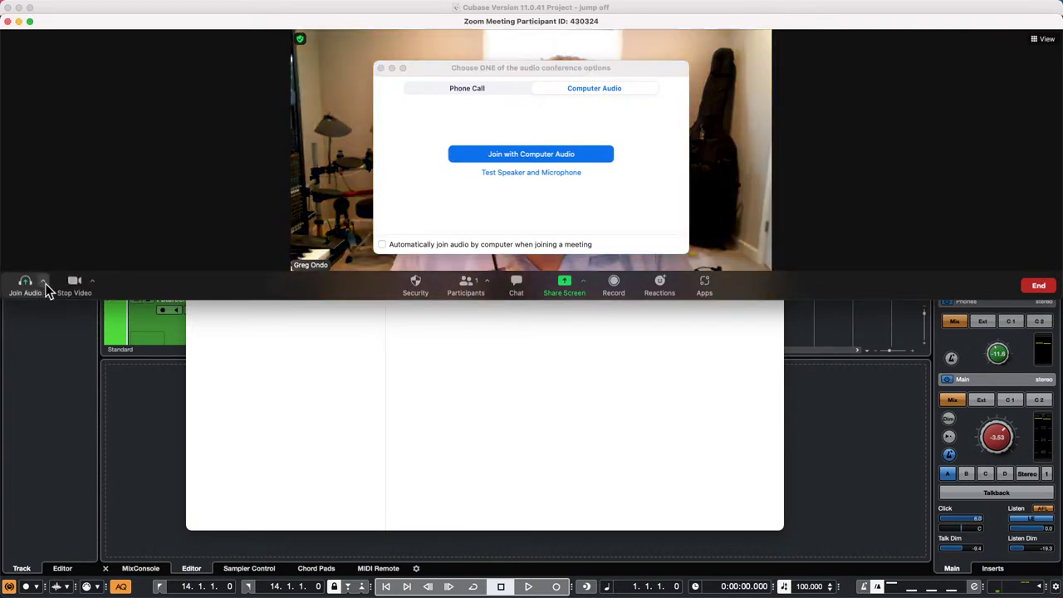
- Join with computer audio through Audio Settings and switch Original Sound on
left_click(45, 284)
left_click(75, 258)
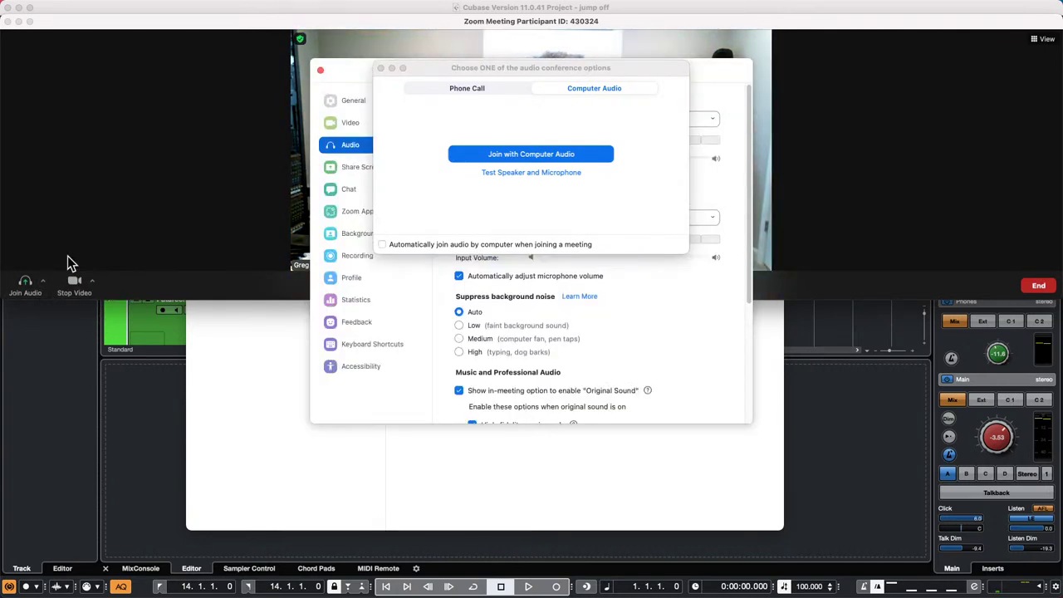
left_click(524, 153)
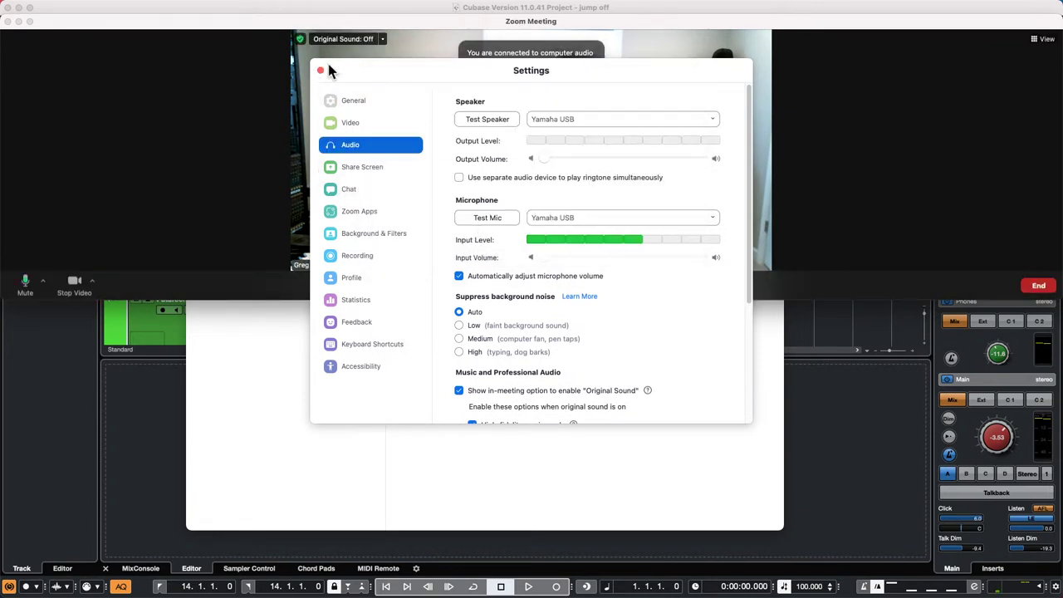
left_click(320, 70)
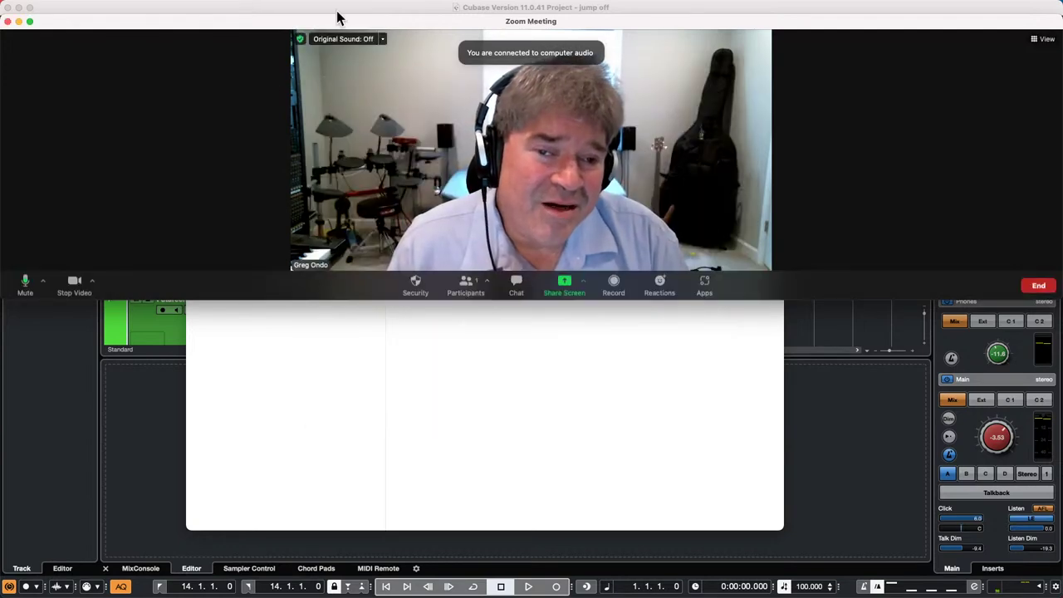
left_click(346, 39)
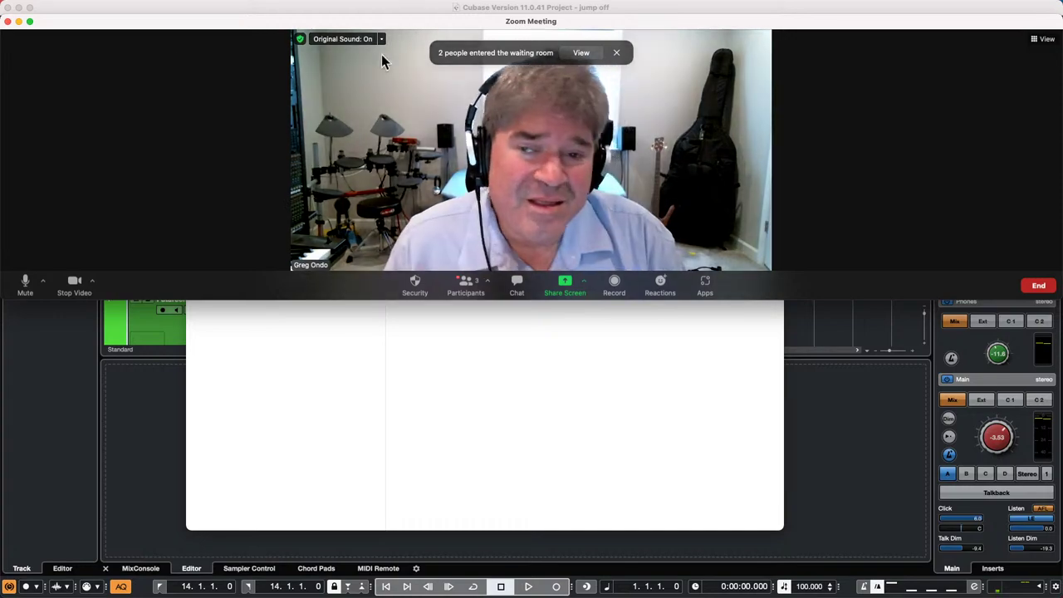
- Put the meeting in full screen and admit the three people in the waiting room
left_click(28, 23)
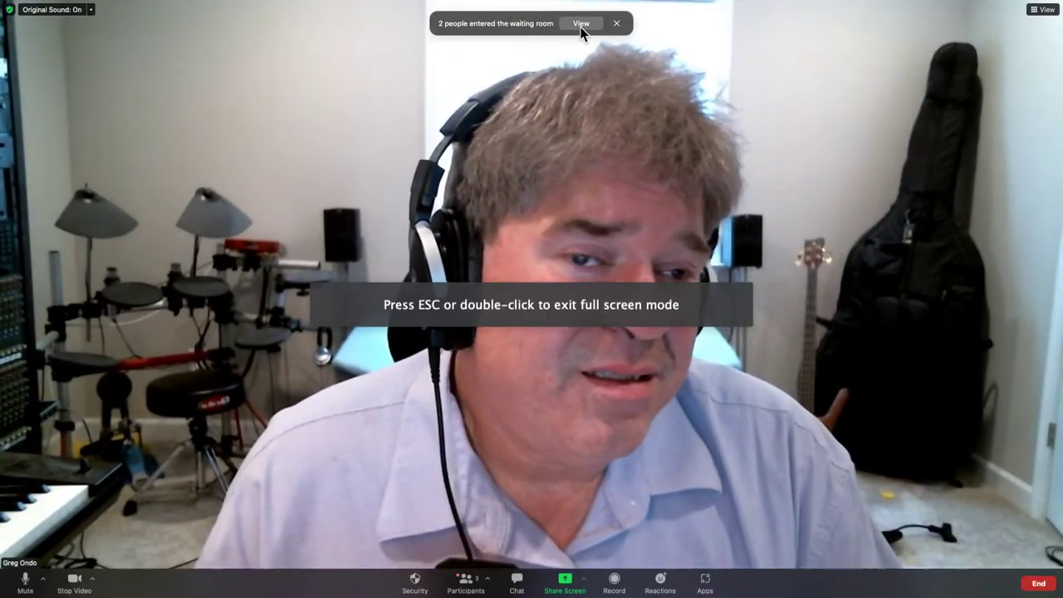
left_click(580, 24)
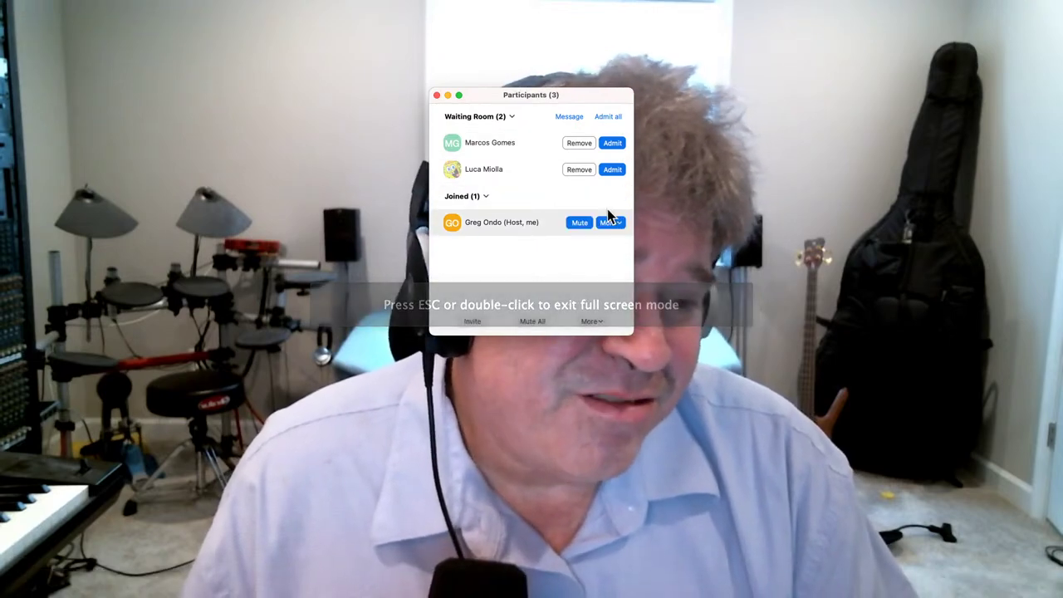
left_click(608, 143)
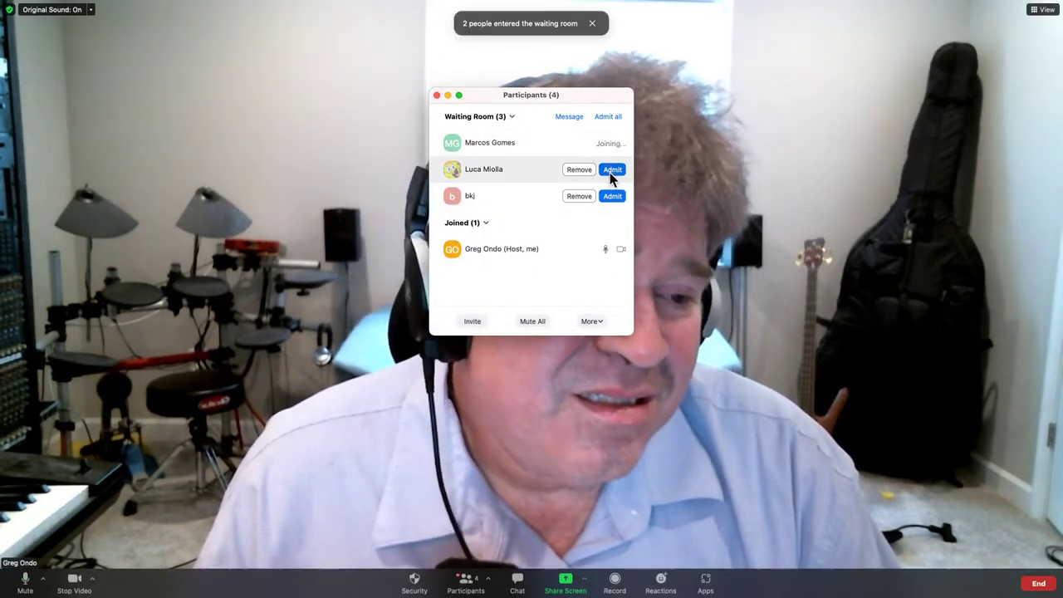
left_click(609, 170)
left_click(611, 196)
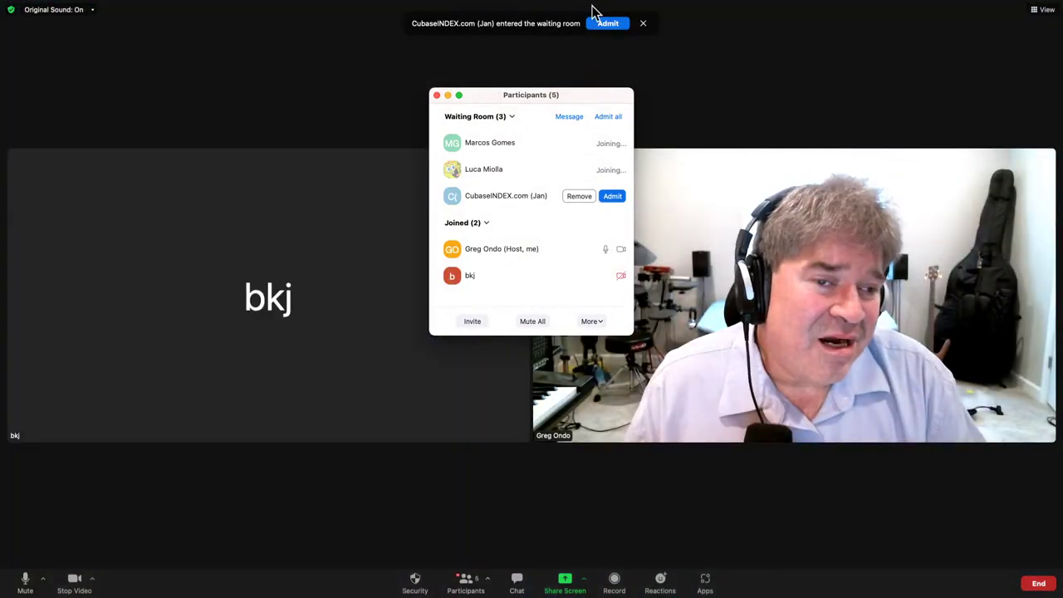
- Admit each later guest as they arrive, closing the Participants list along the way
left_click(603, 25)
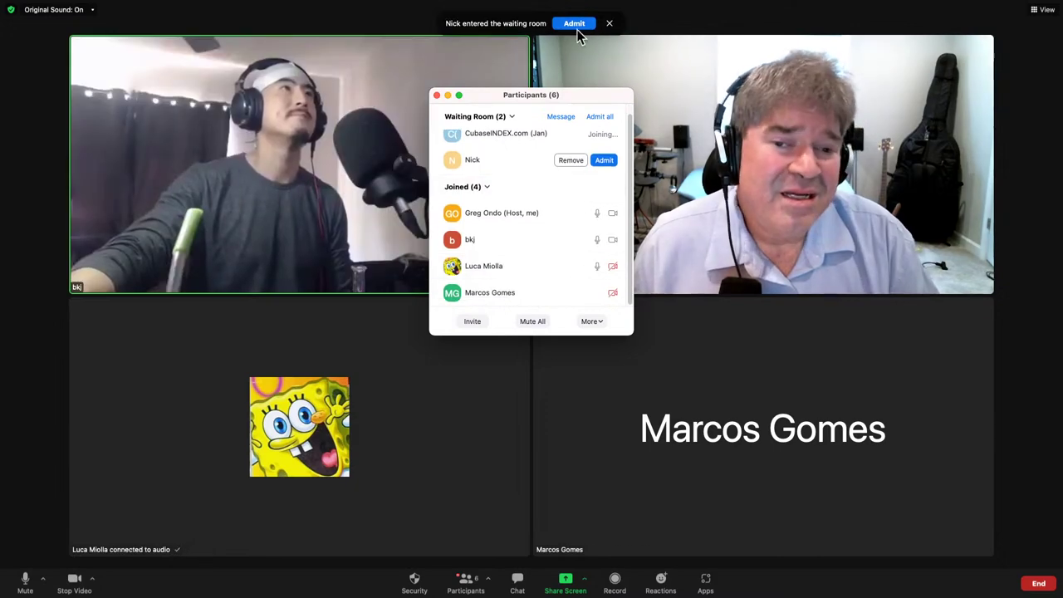
left_click(573, 23)
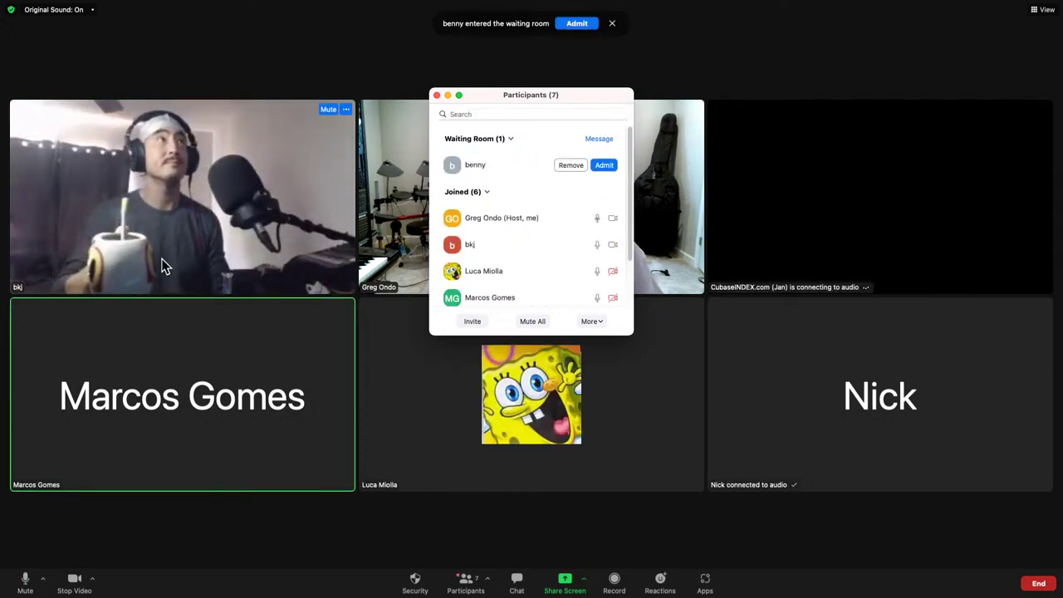
left_click(571, 28)
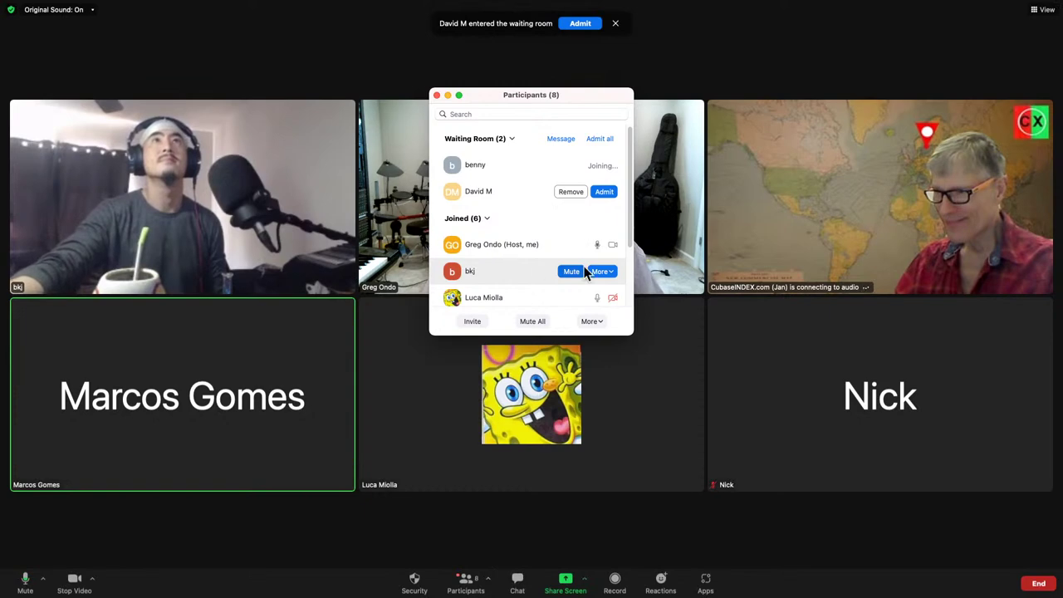
left_click(579, 24)
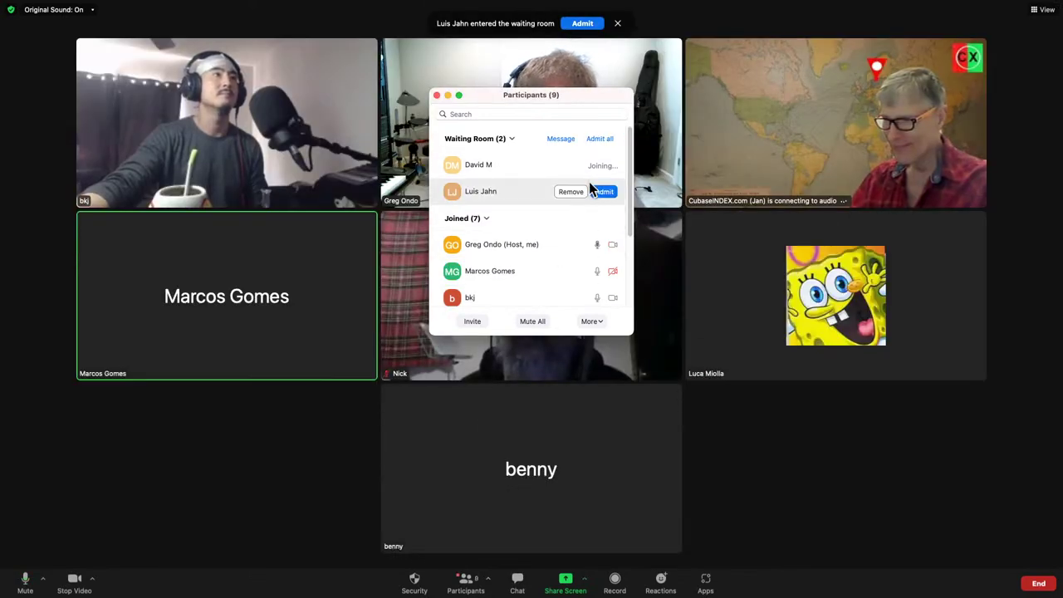
left_click(579, 24)
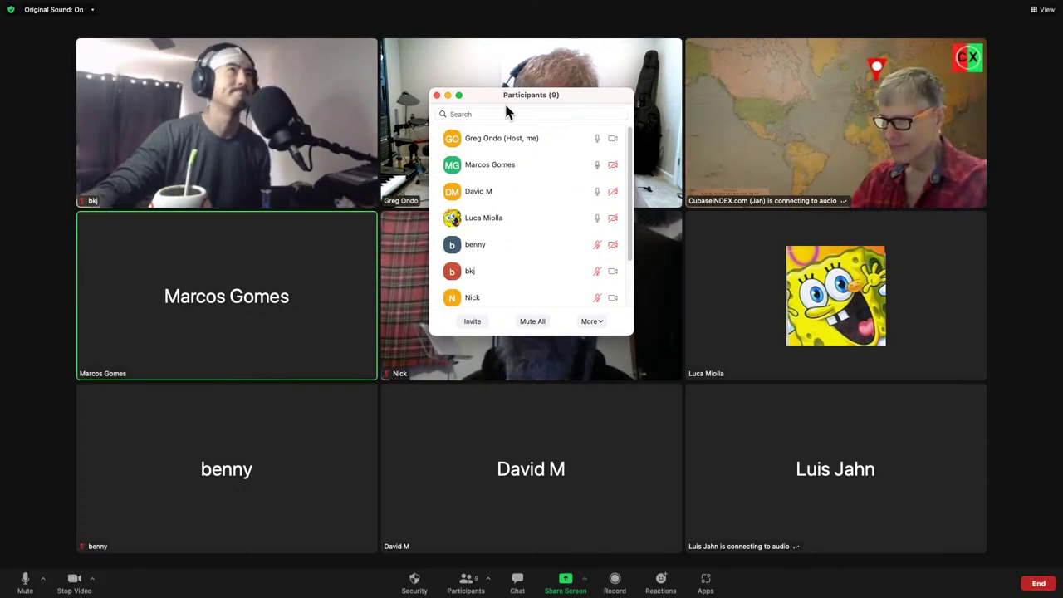
left_click(436, 96)
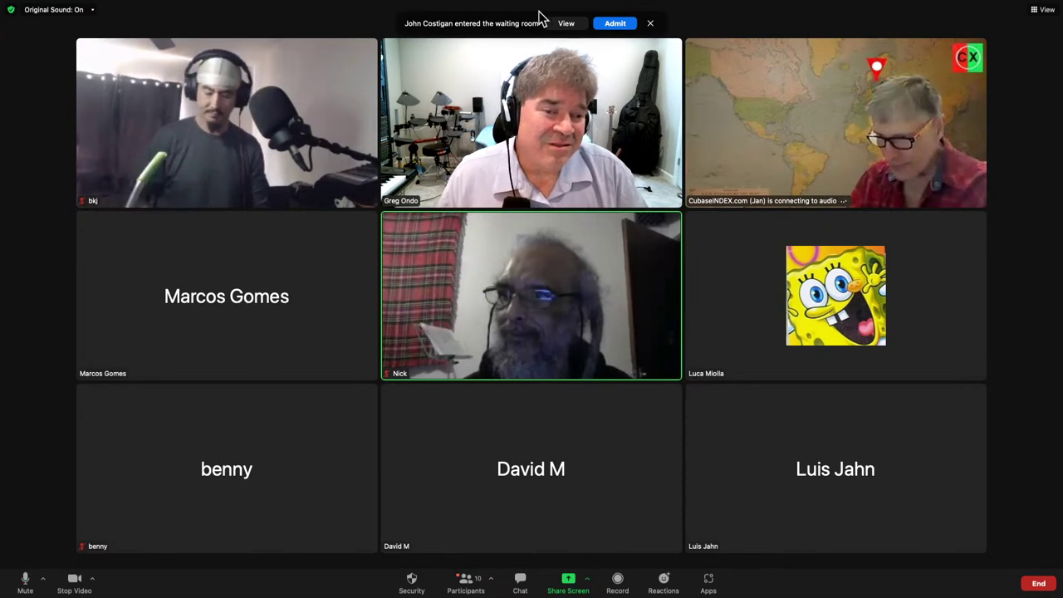
left_click(614, 24)
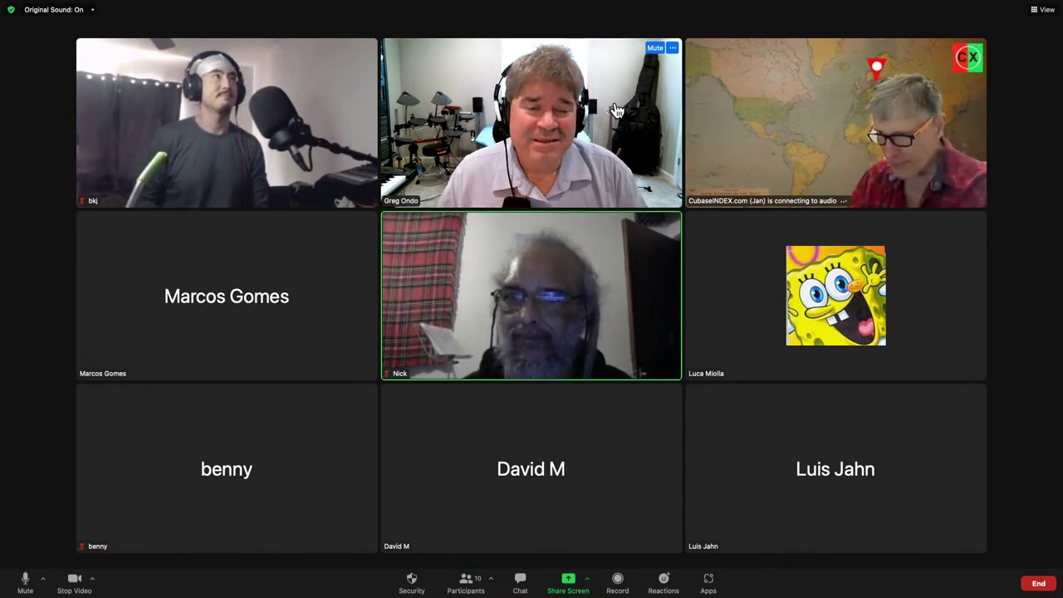